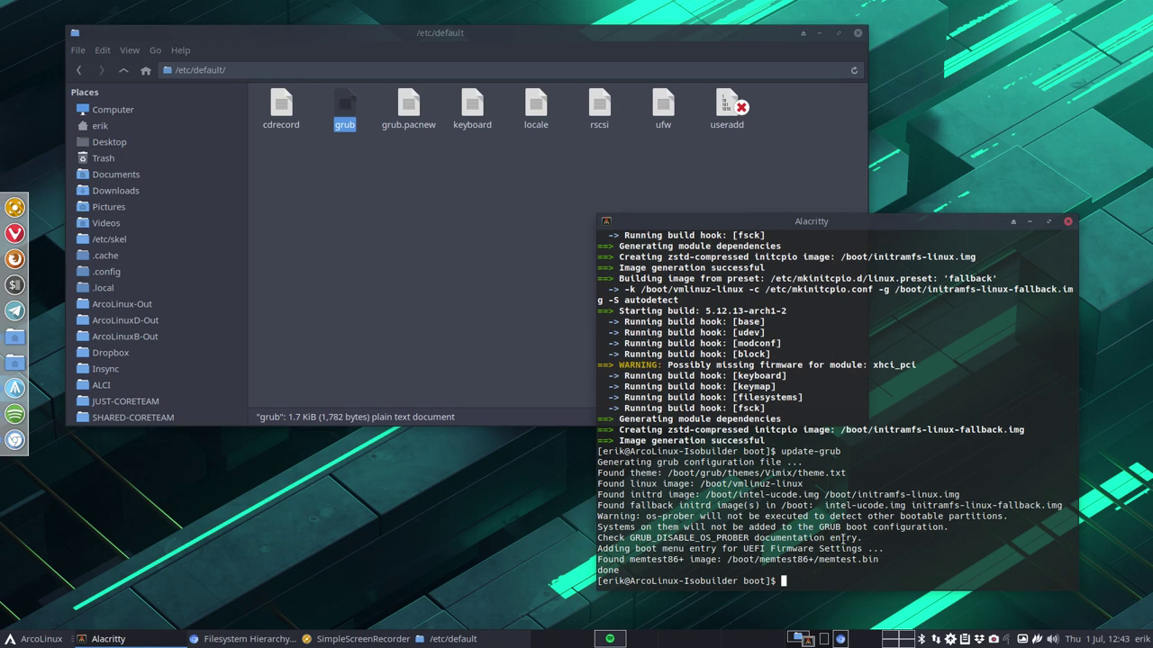
- Look up which command the update-grub alias stands for in the terminal, and close the terminal
drag(883, 560, 584, 448)
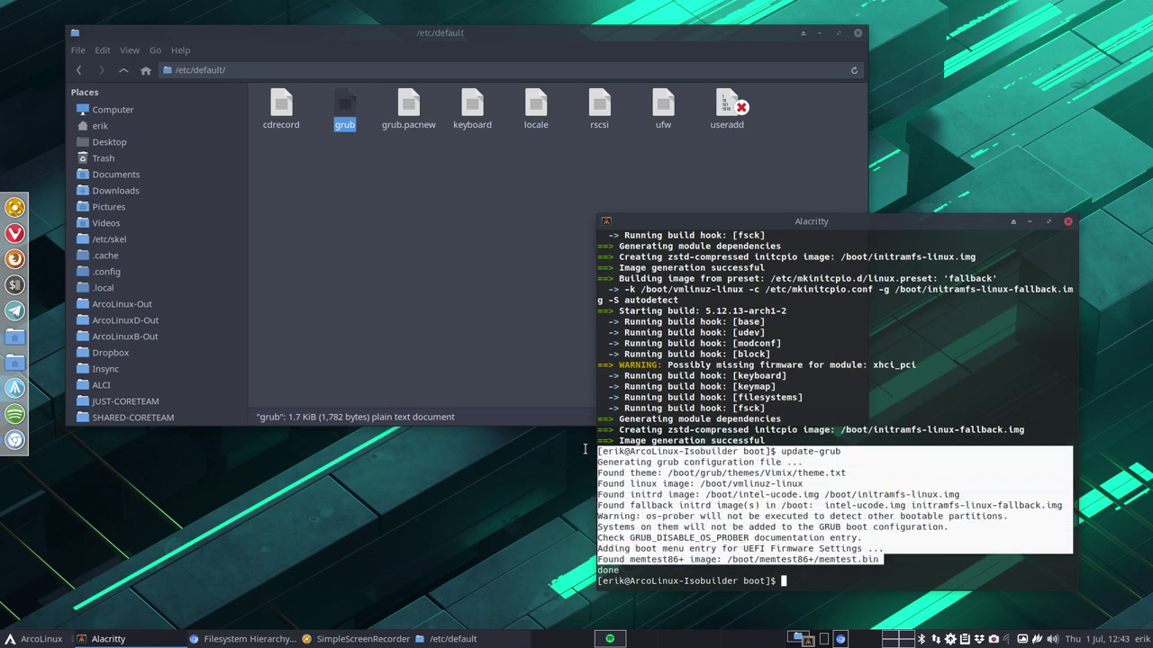
double_click(811, 452)
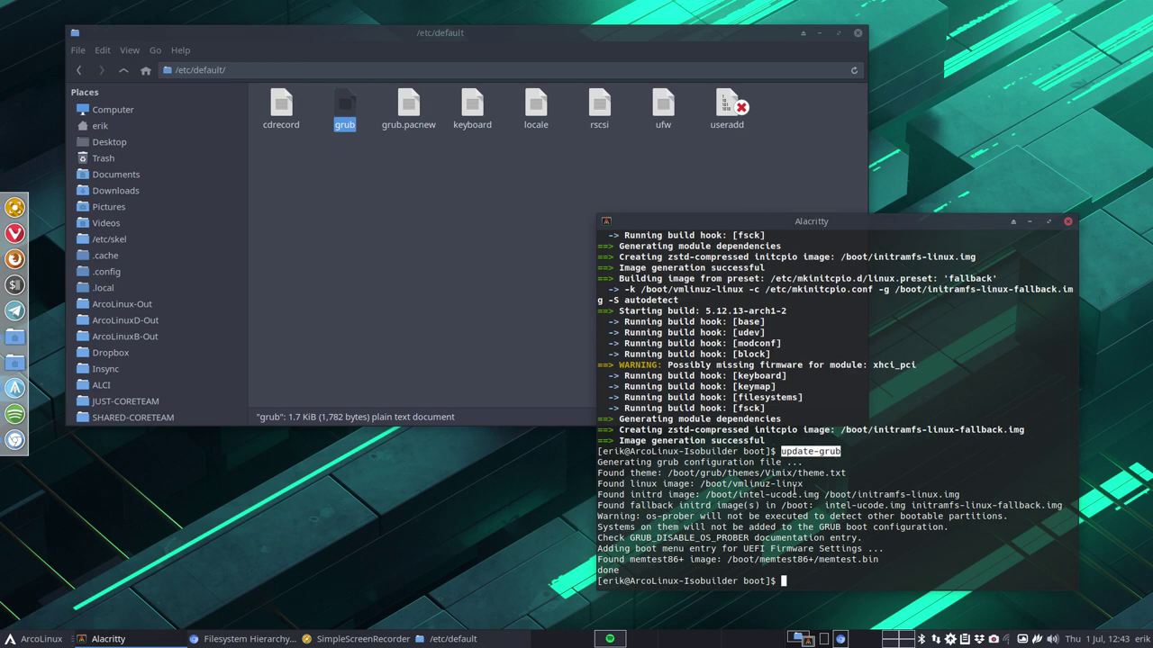
text(alias u)
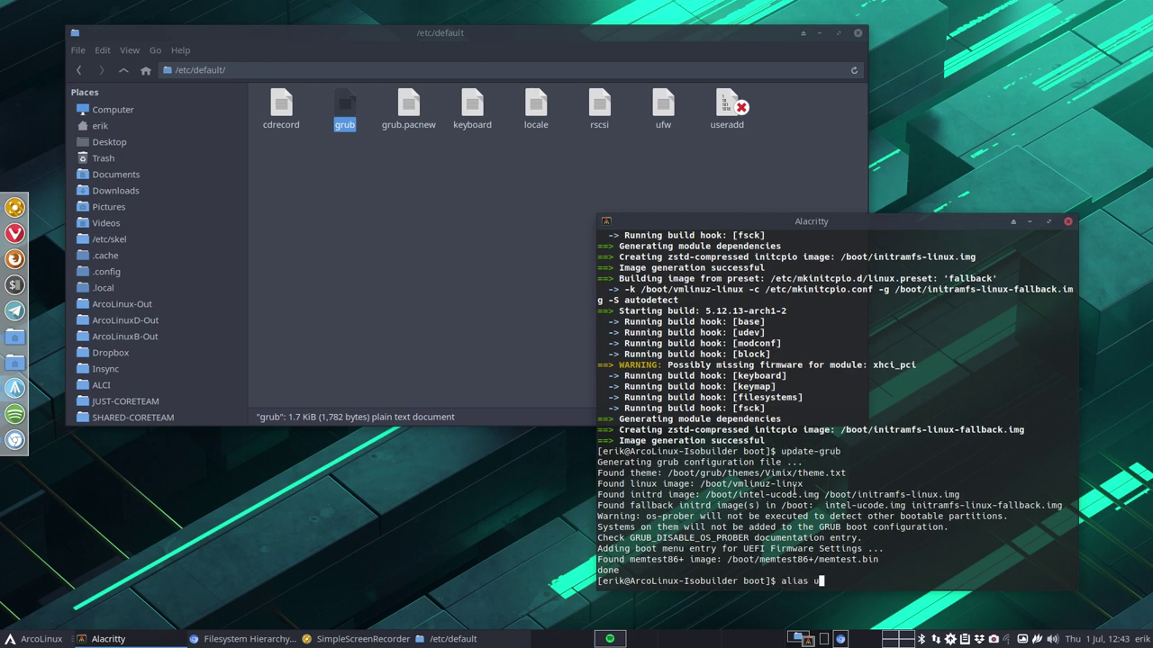
text(pdate-grub)
key(Return)
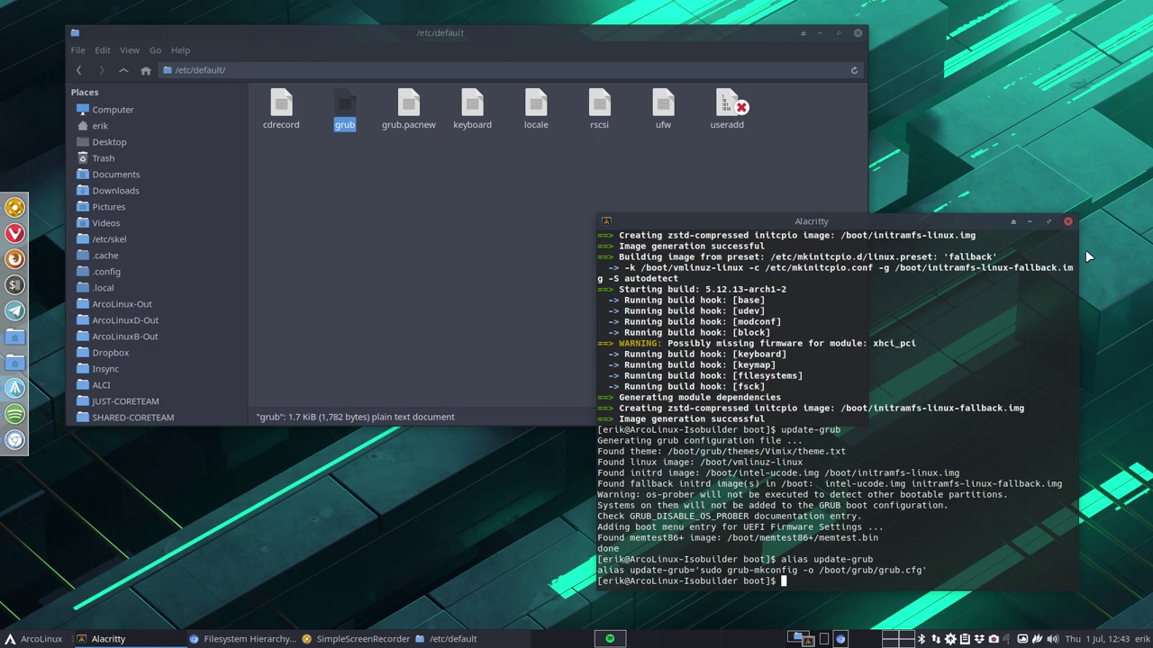
click(1067, 221)
- Go up from /etc/default to the root of the filesystem and open the etc folder
click(432, 198)
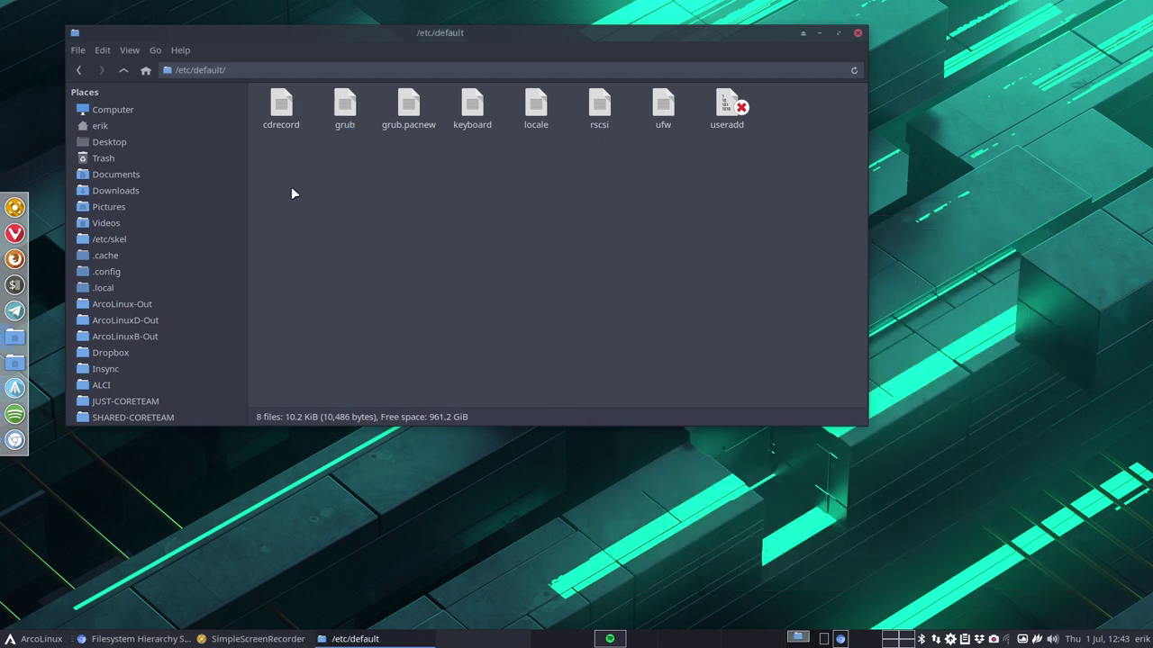
click(124, 70)
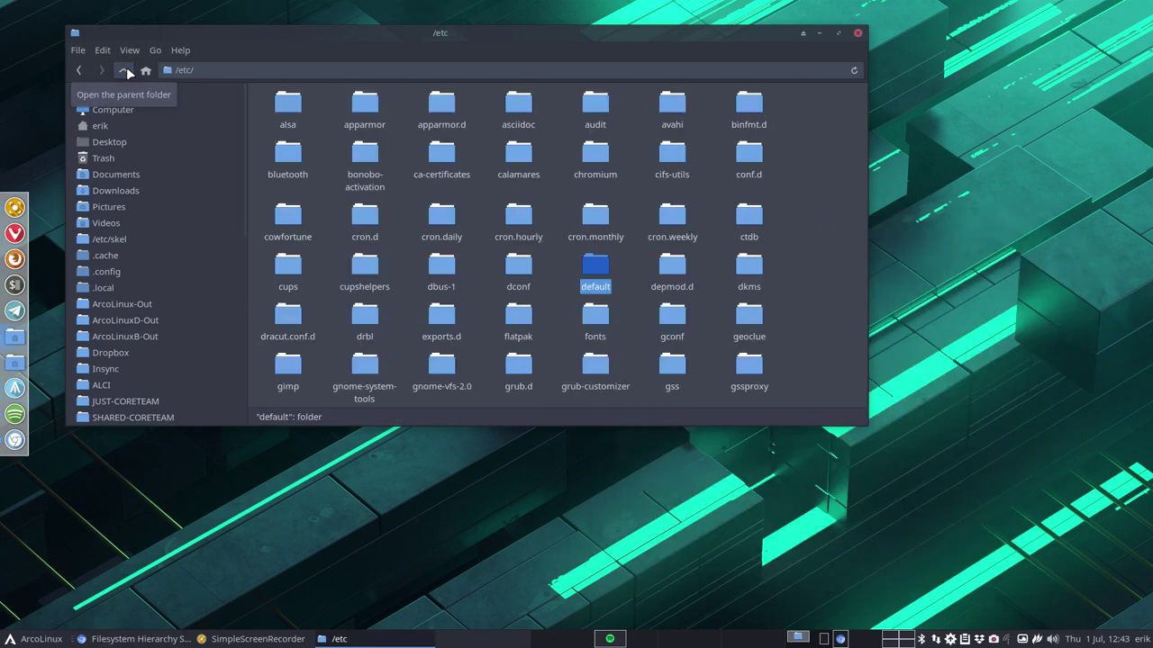
click(124, 70)
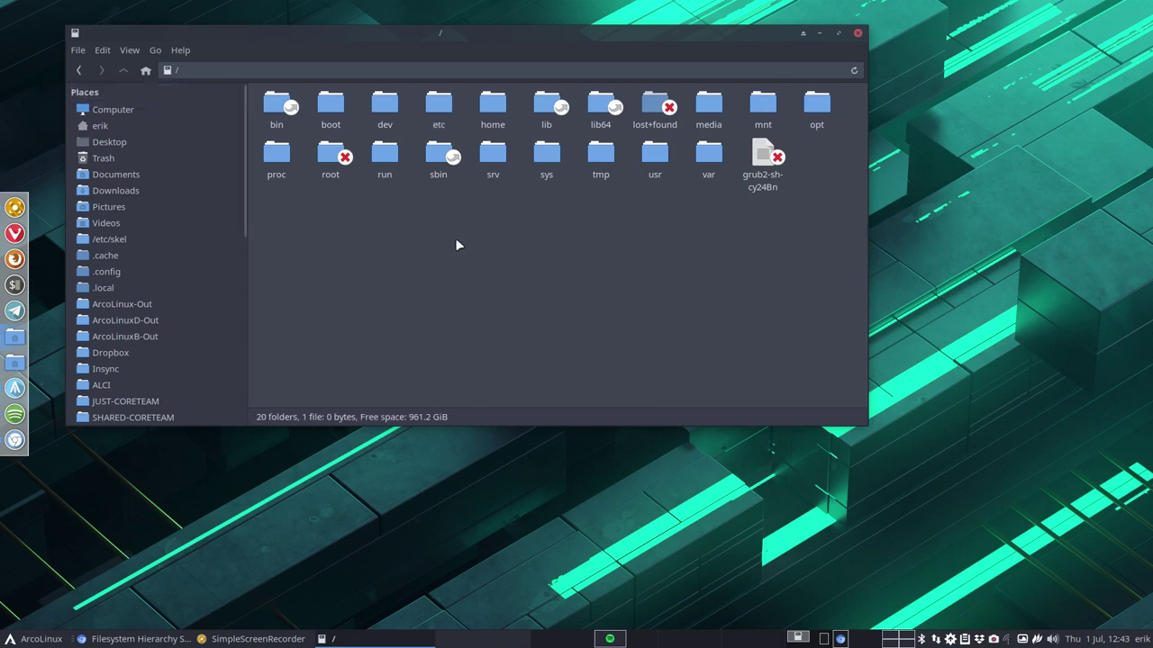
double_click(441, 104)
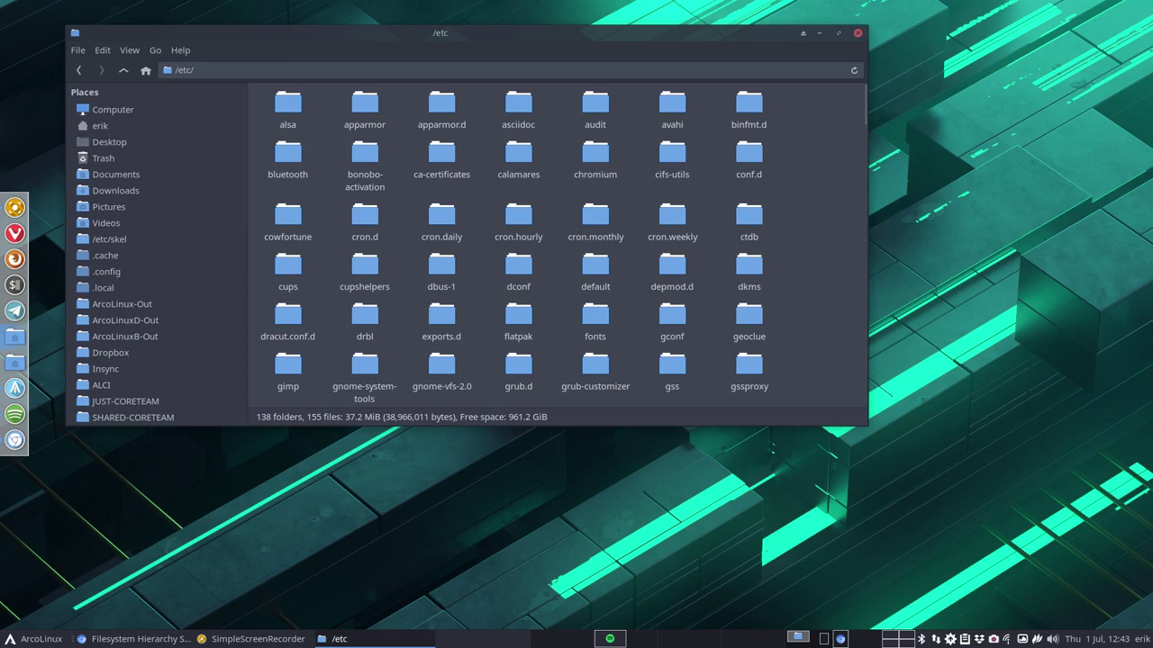
- Switch to the Filesystem Hierarchy Standard page in Chromium and open section 3.7.1, the purpose of /etc
key(alt+Tab)
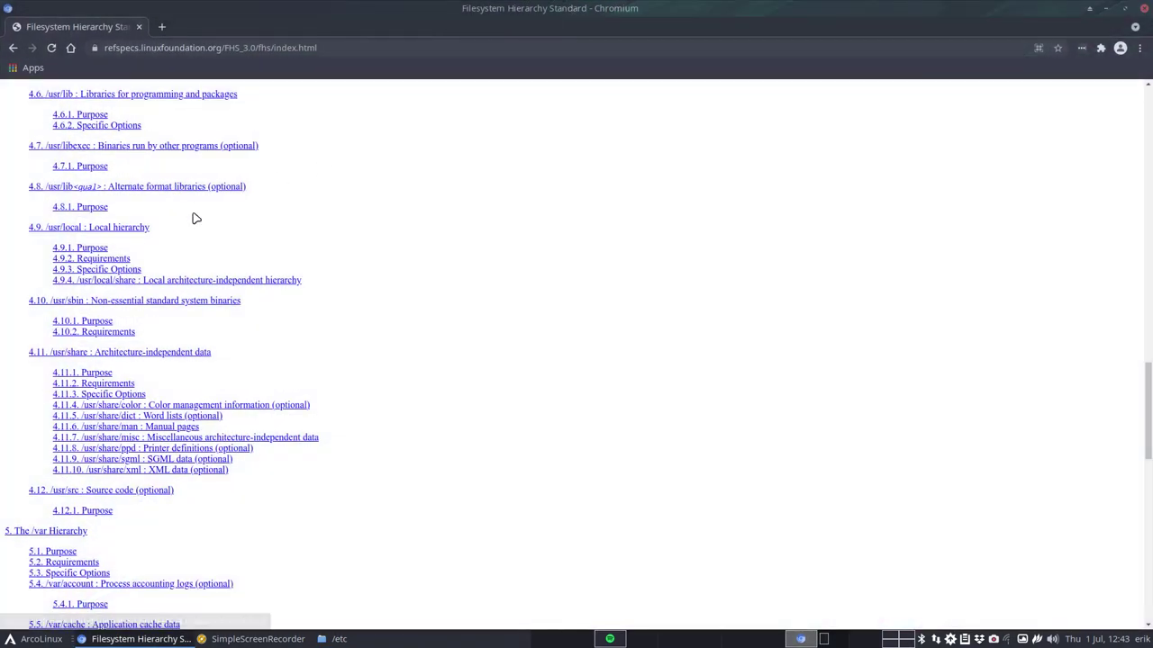
scroll(219, 242, up, 15)
scroll(219, 241, down, 5)
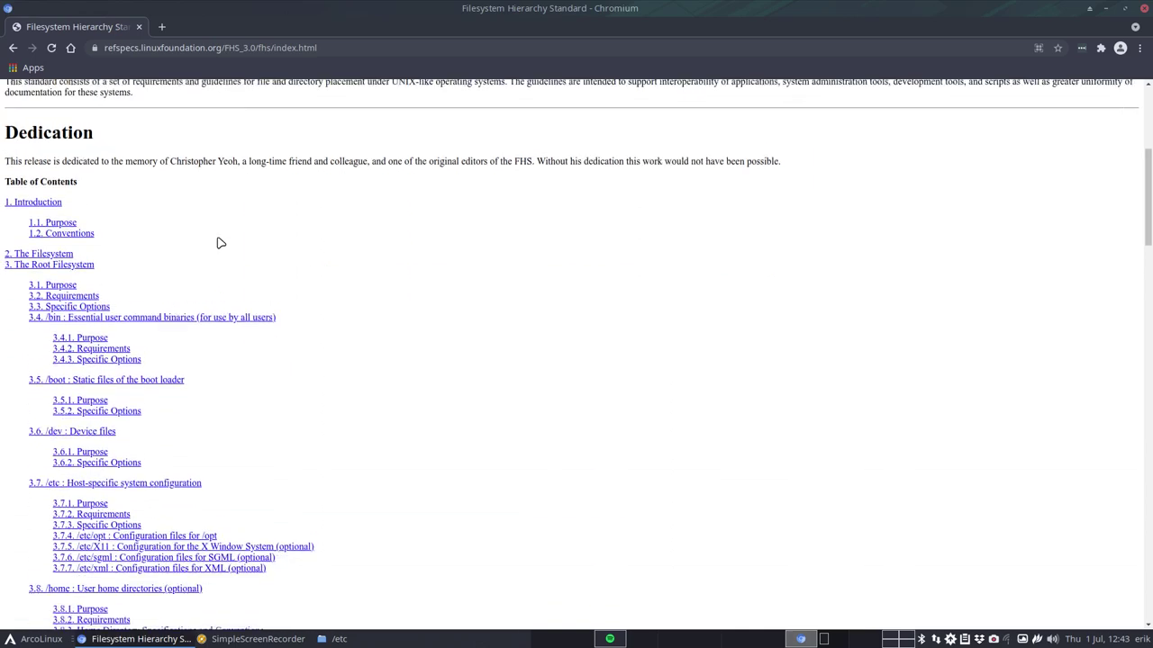
scroll(218, 242, down, 1)
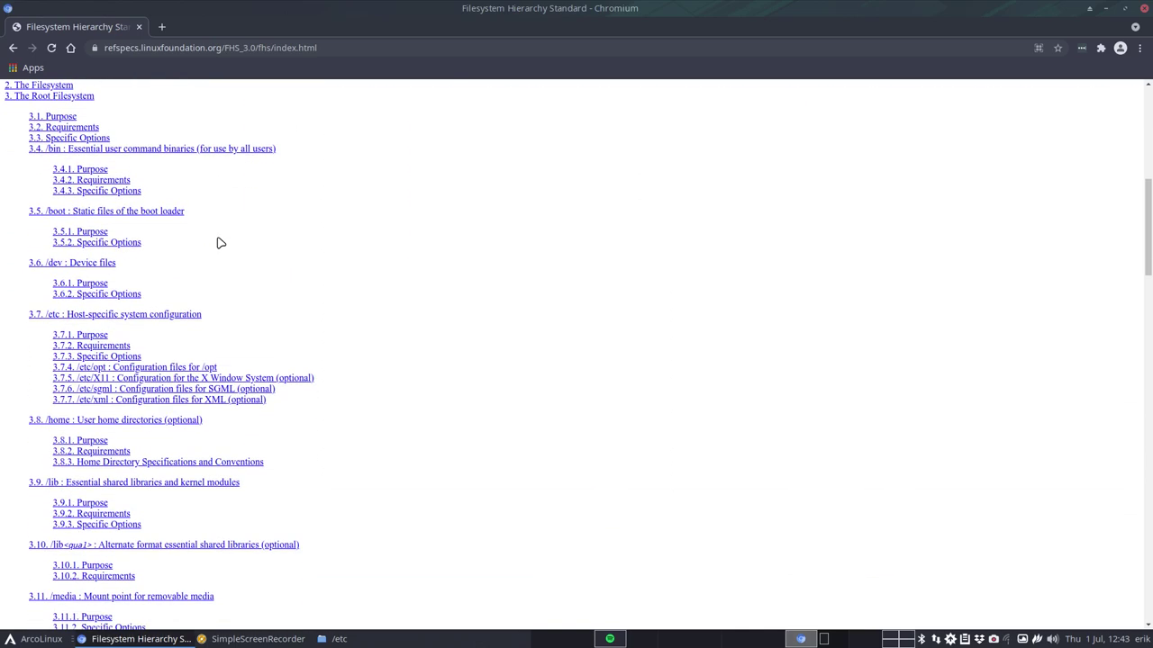
click(103, 336)
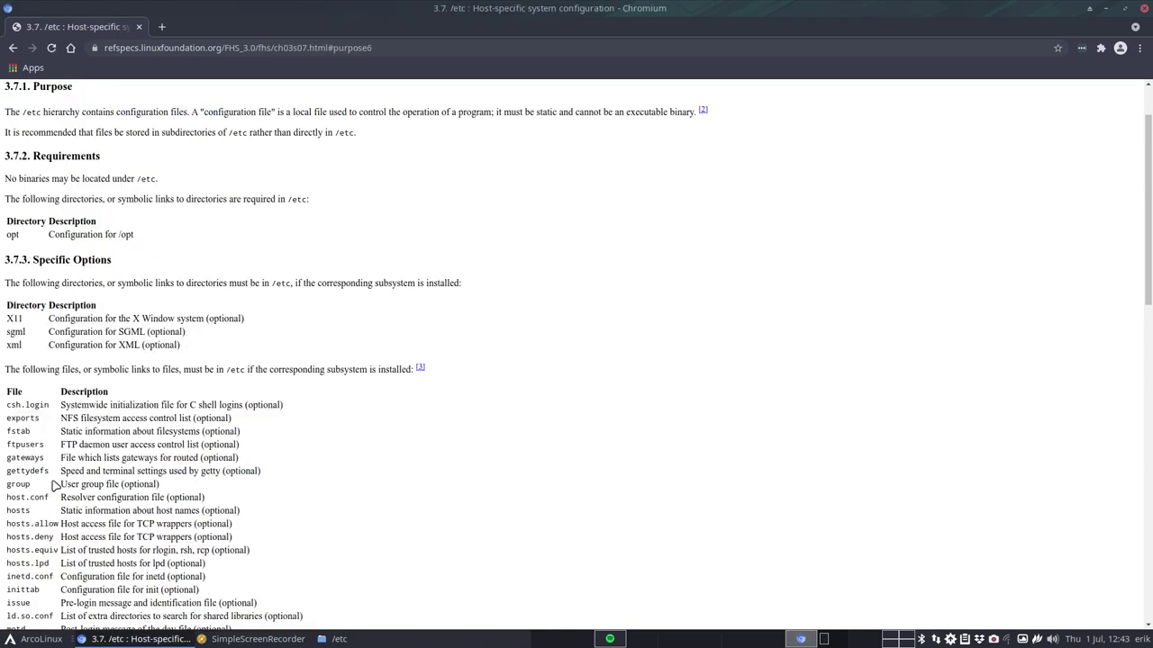
- Read through the /etc section, highlight the "configuration file" definition under Purpose, and return to the file manager
scroll(54, 485, down, 8)
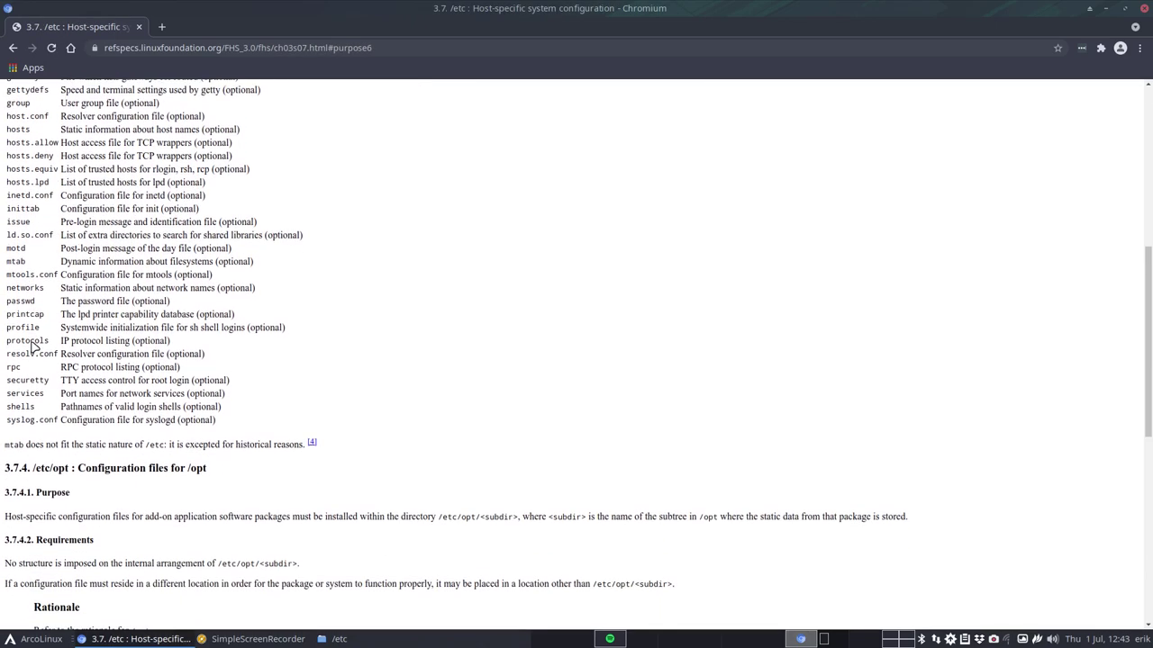
scroll(32, 342, down, 2)
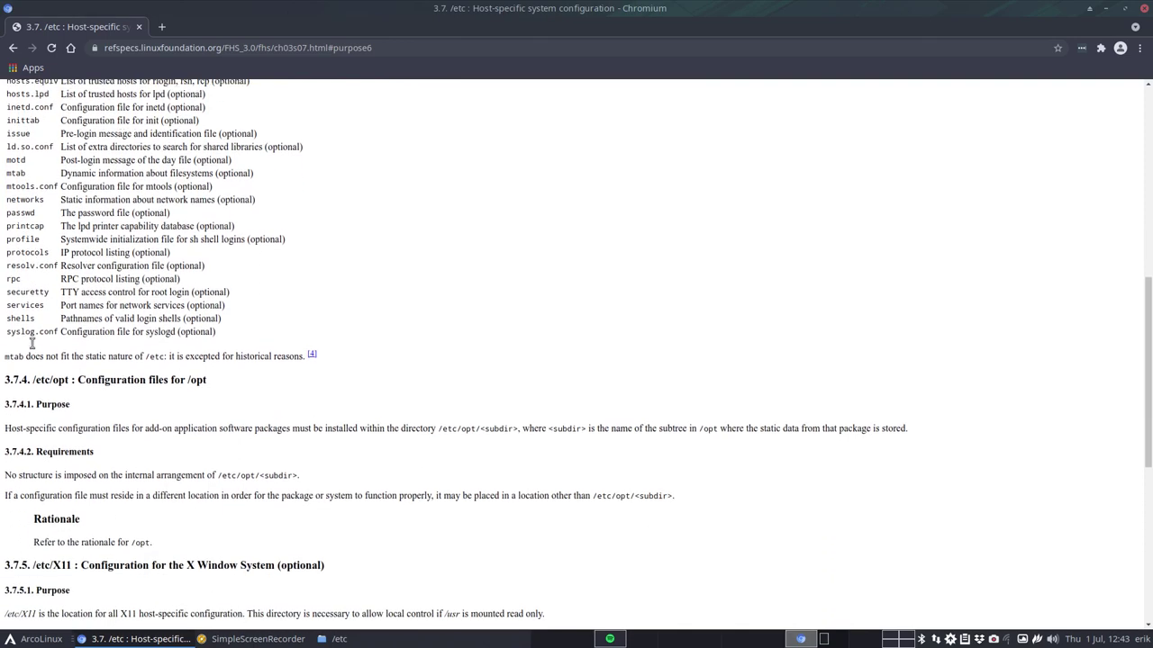
scroll(177, 371, up, 10)
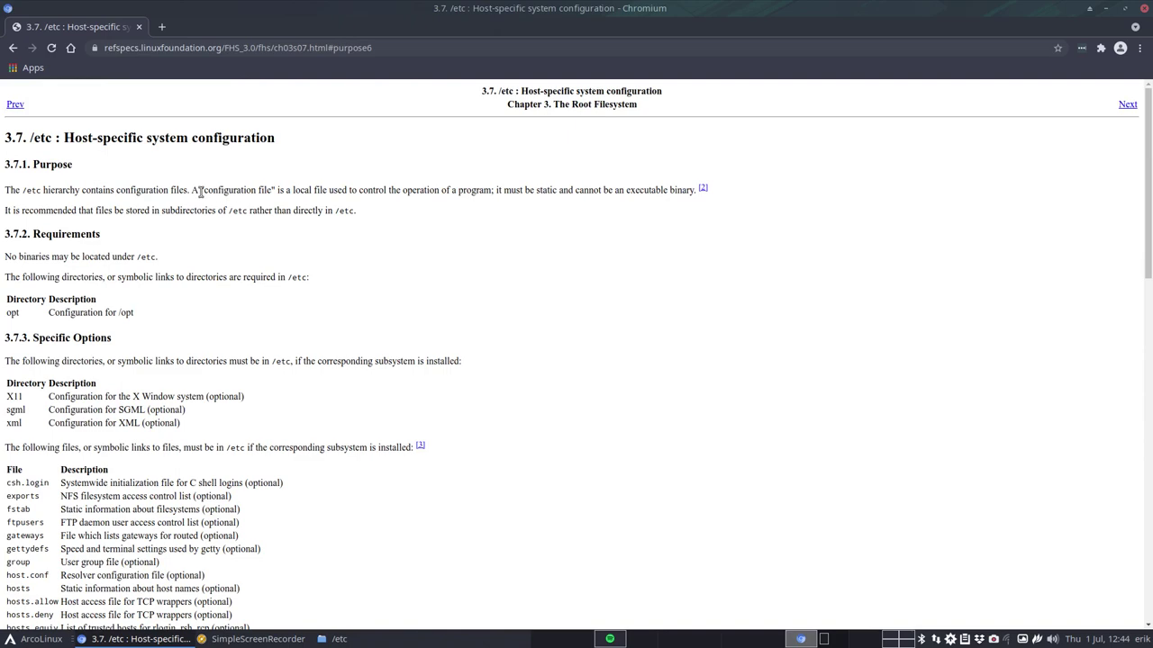
drag(201, 190, 294, 190)
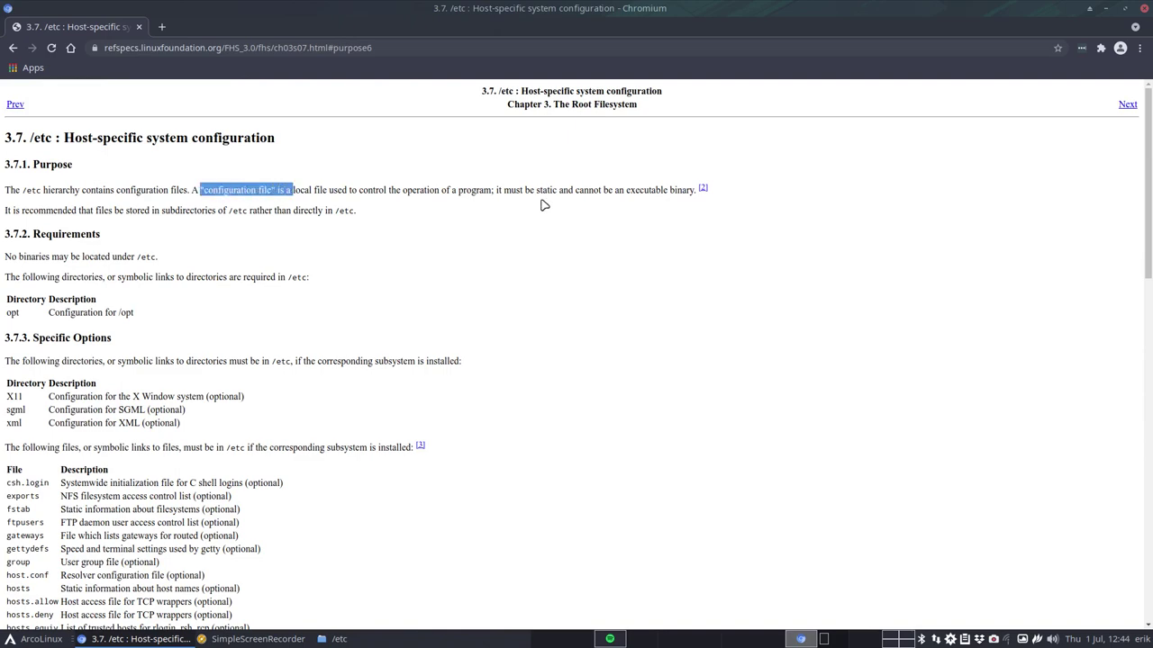
double_click(538, 10)
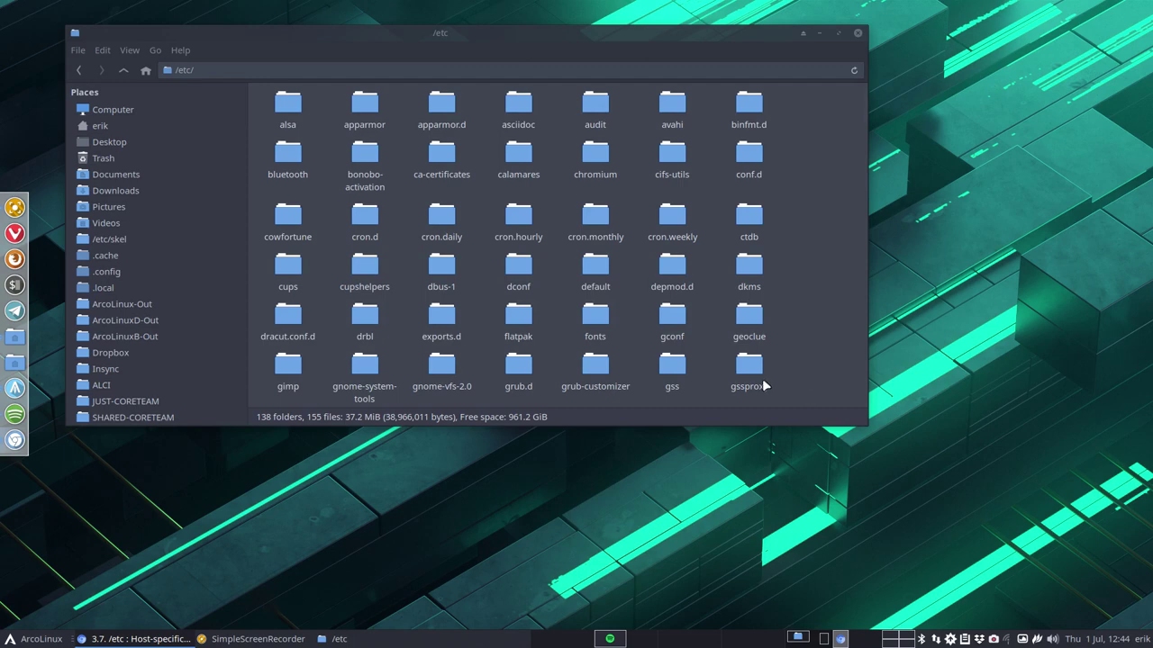
- Open main.conf from /etc/bluetooth, review its settings down to the AutoEnable option, and close the editor
click(506, 207)
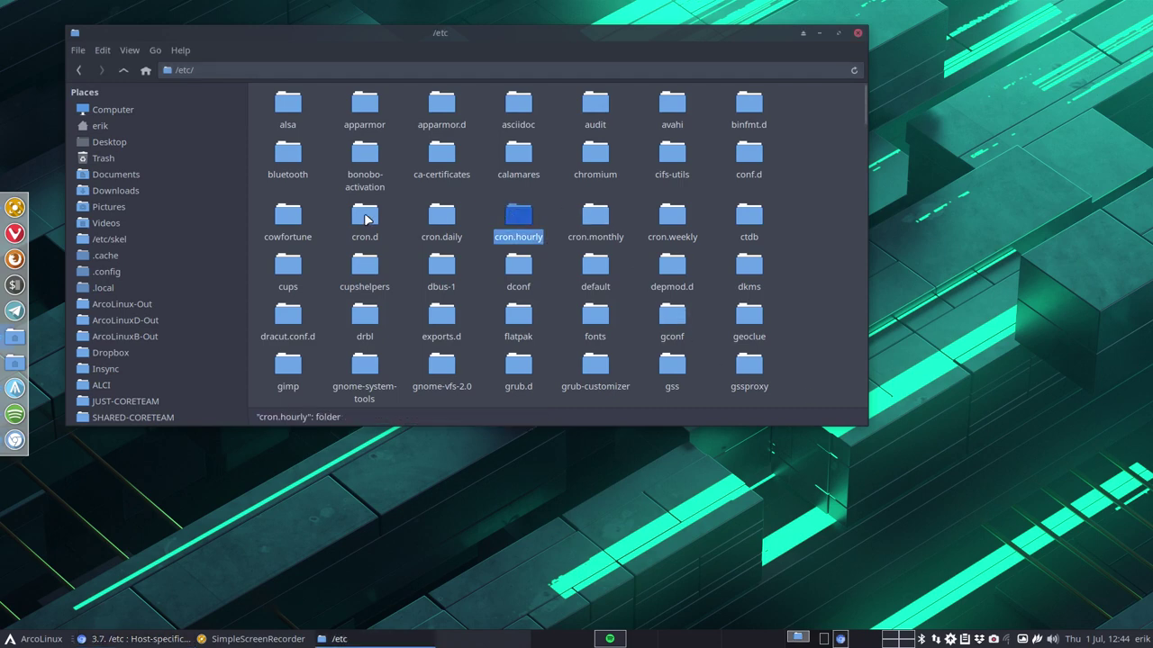
double_click(288, 160)
double_click(286, 110)
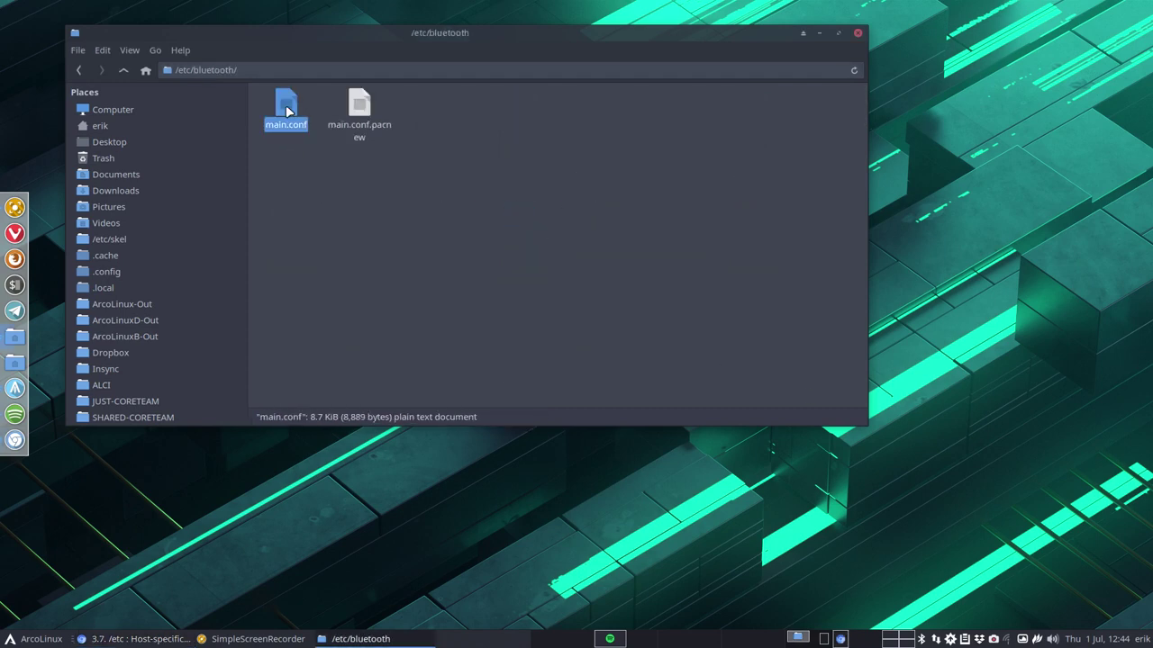
scroll(306, 241, down, 20)
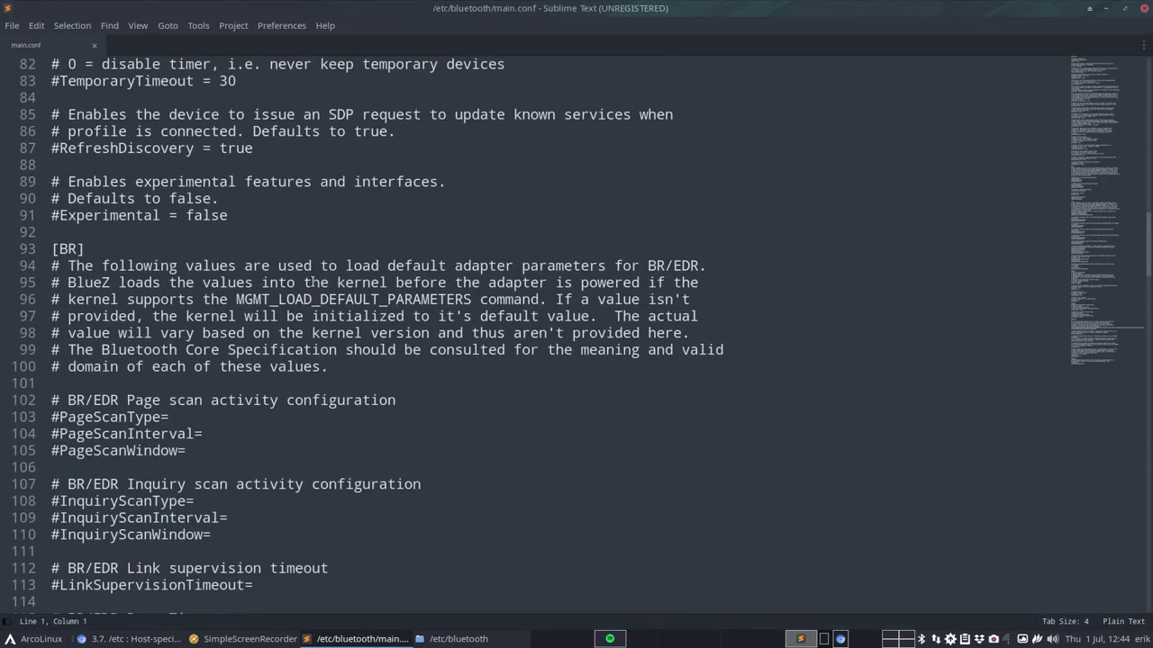
scroll(313, 282, down, 20)
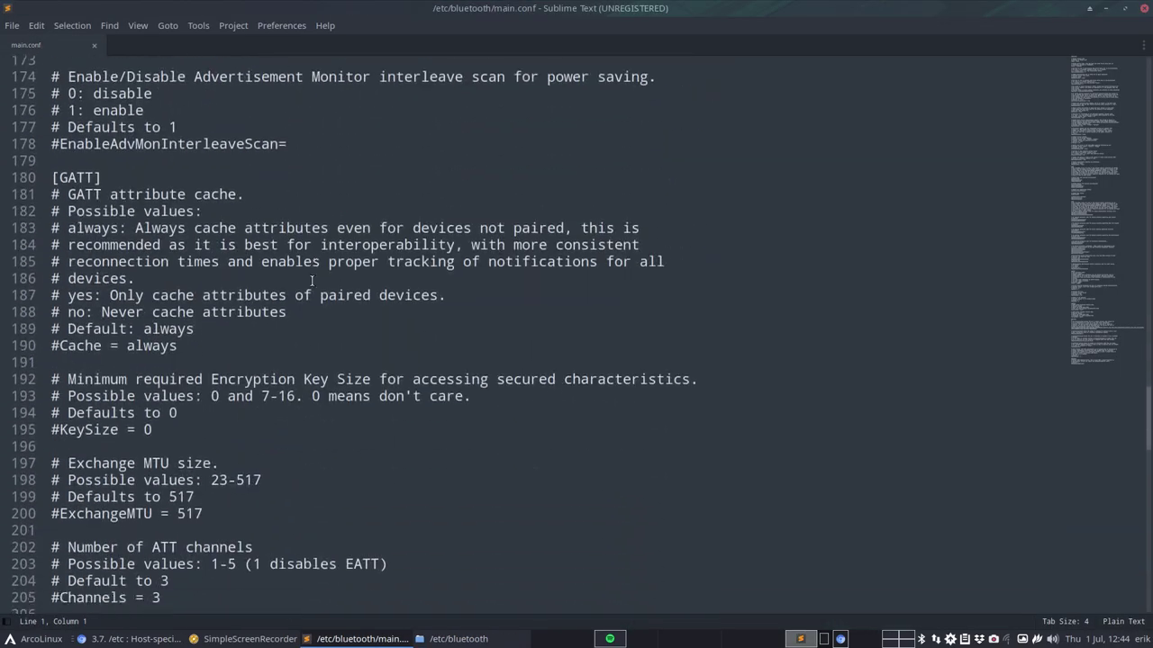
scroll(172, 562, down, 8)
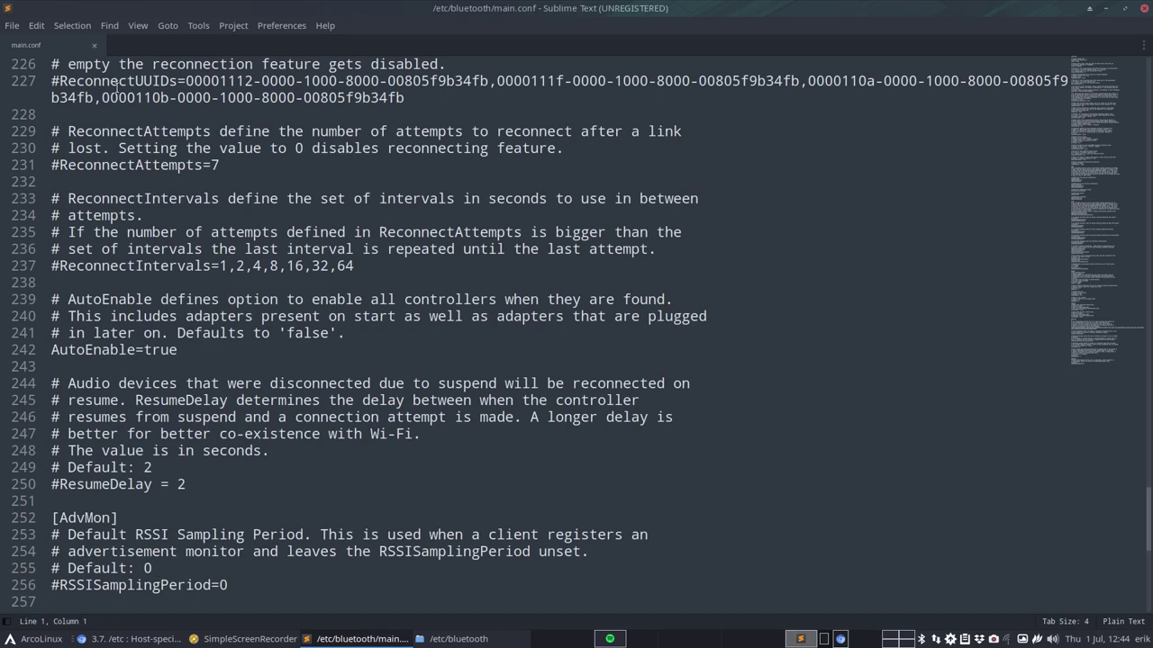
click(90, 45)
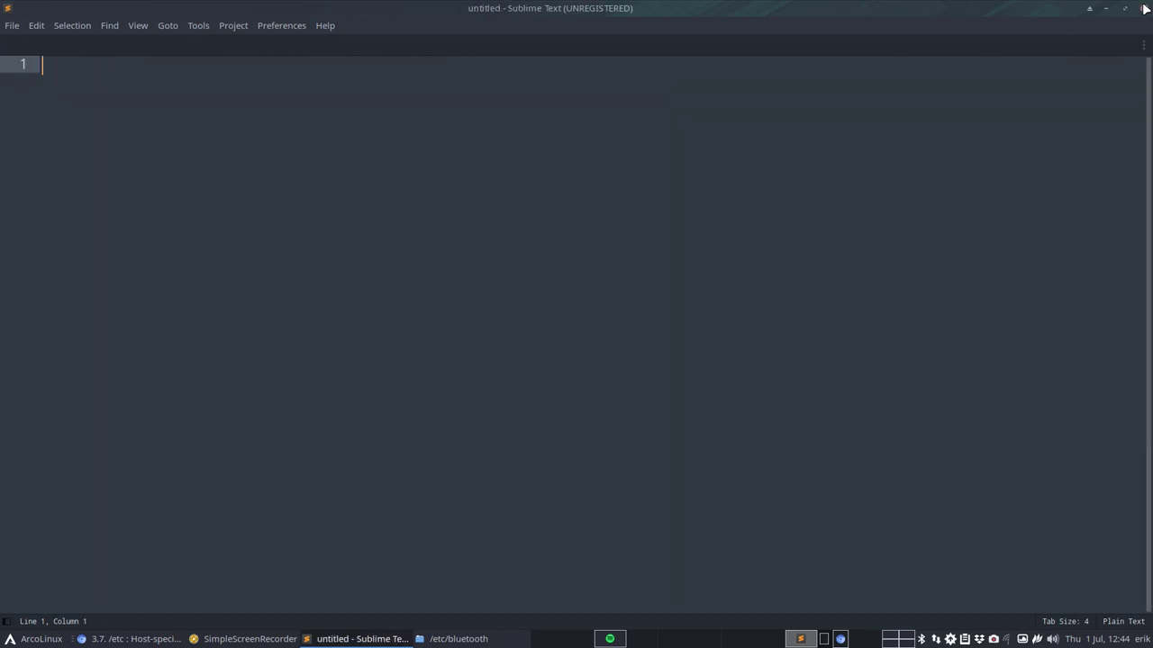
click(1142, 8)
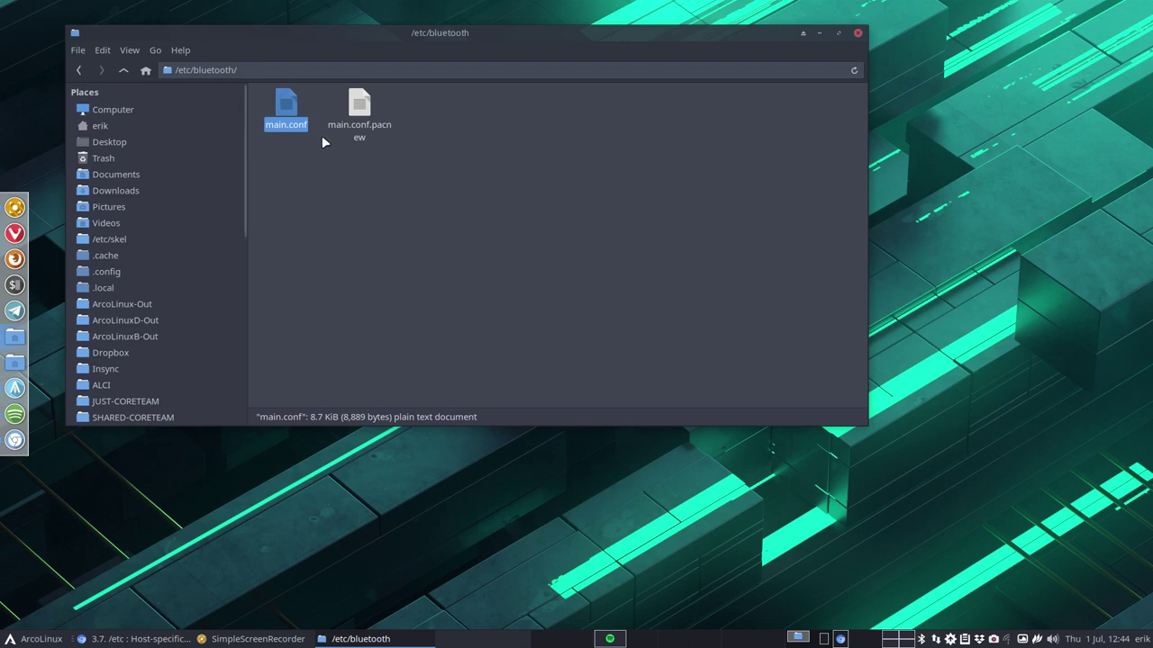
- Select both main.conf and main.conf.pacnew in the bluetooth folder and open them for comparison in Meld
click(358, 108)
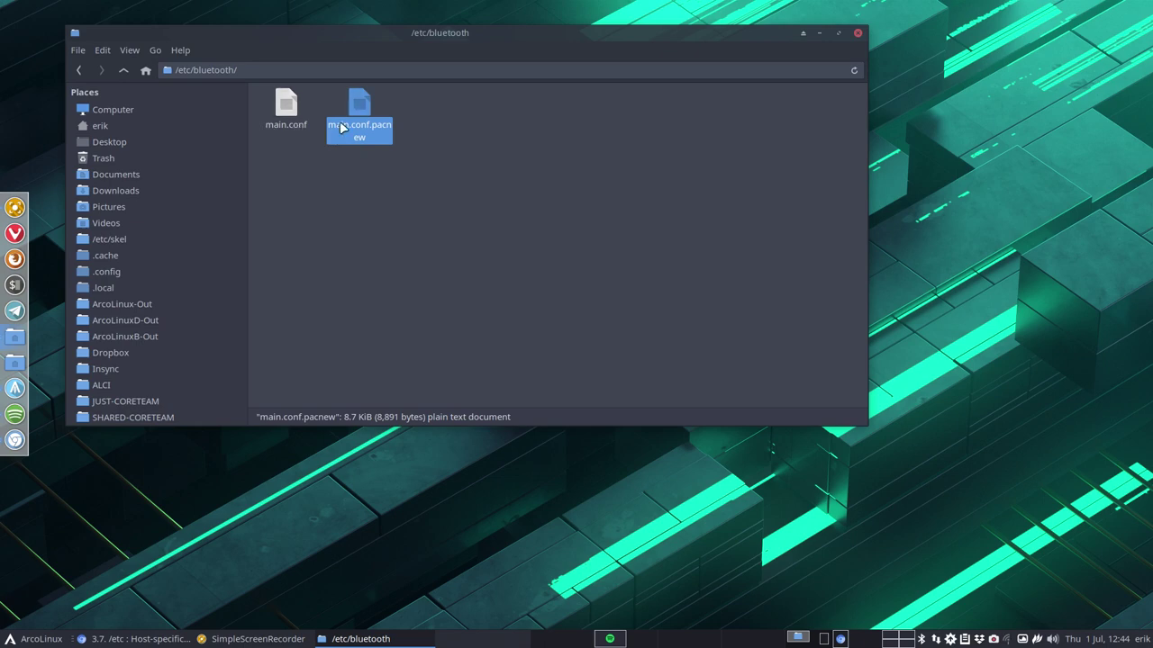
click(289, 132)
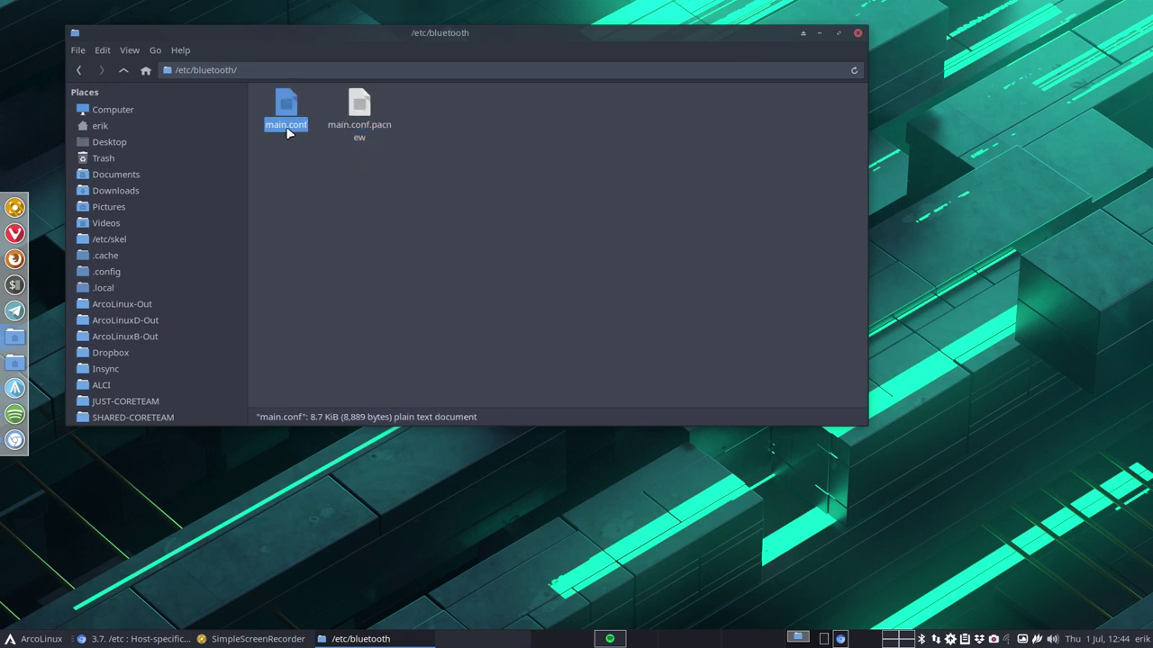
click(356, 112)
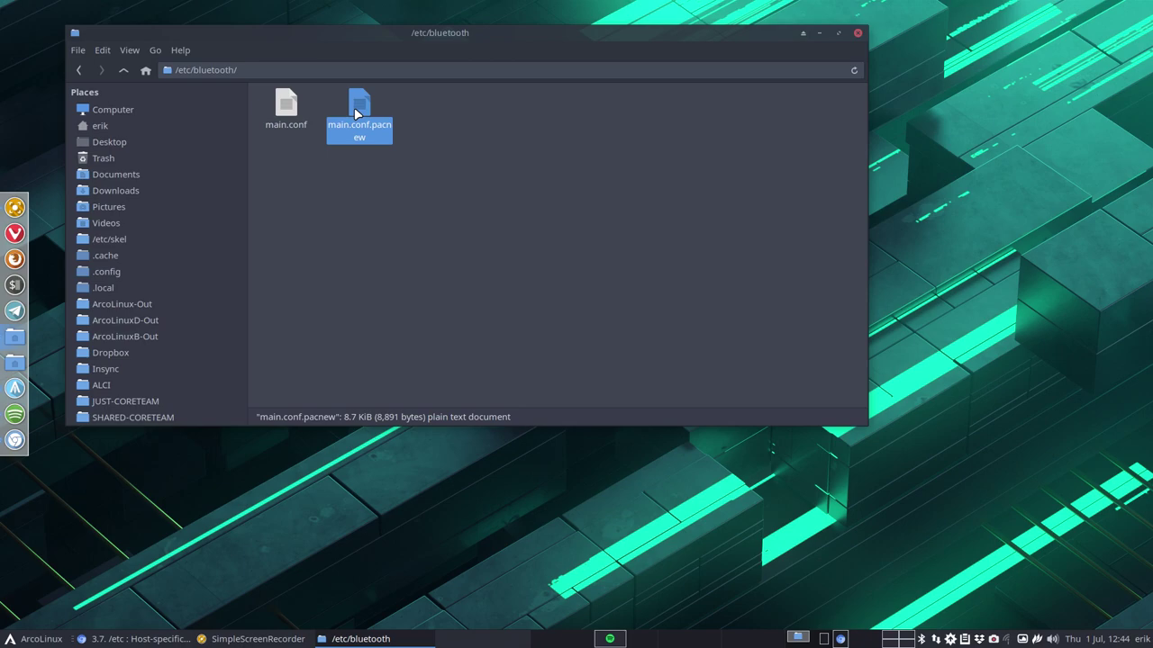
drag(288, 209, 366, 98)
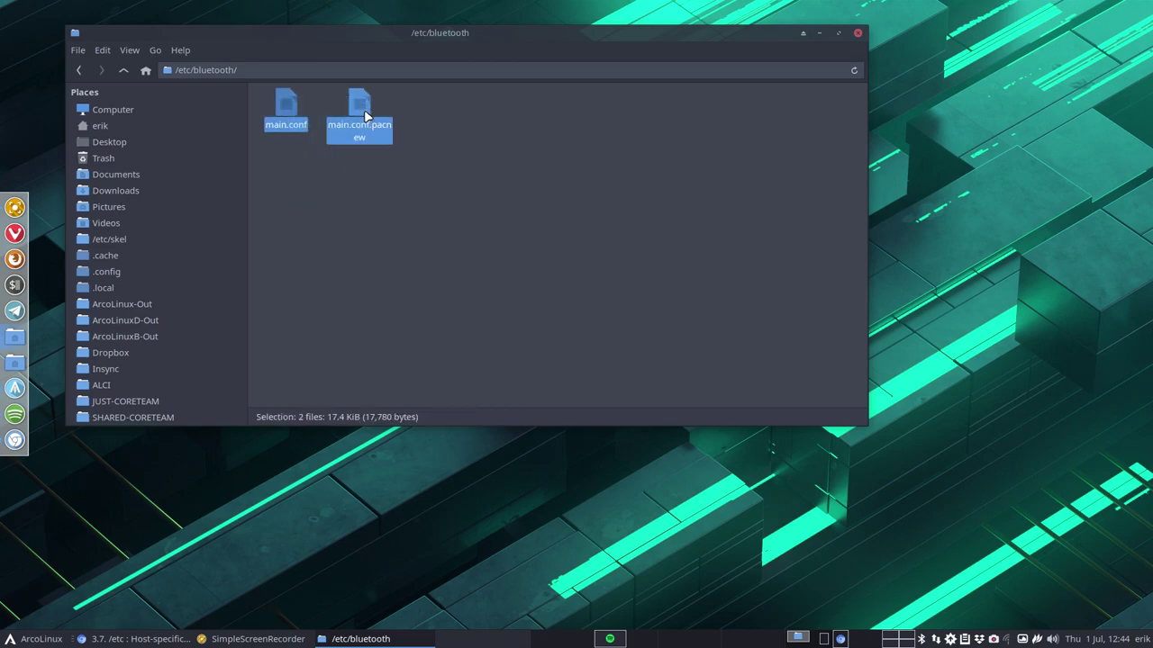
right_click(365, 115)
click(446, 305)
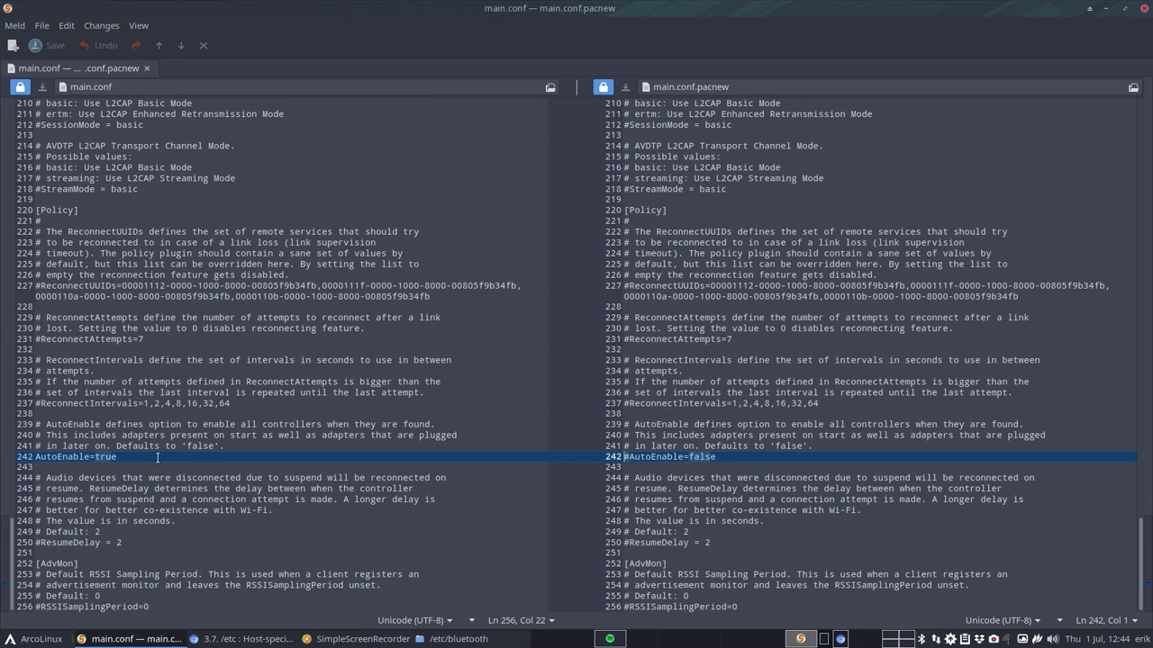
- Examine the AutoEnable value on line 242 of main.conf and close the comparison
click(158, 457)
double_click(103, 458)
click(1145, 8)
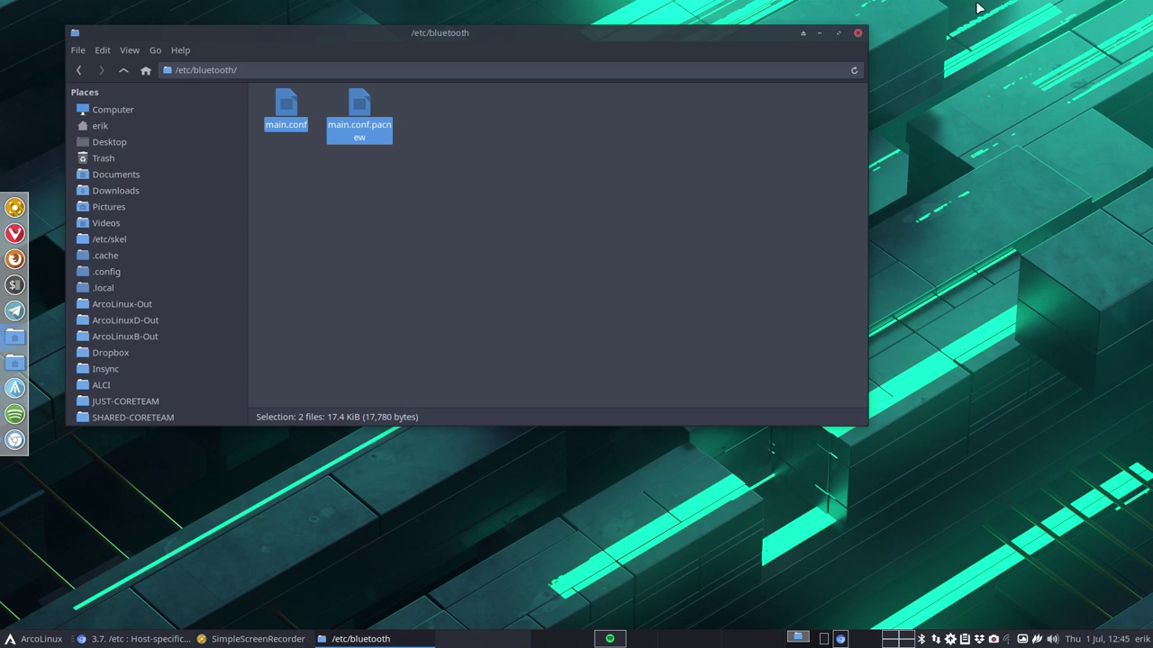
- View the contents of the /etc/calamares folder, return to /etc, and select the calamares folder
click(125, 70)
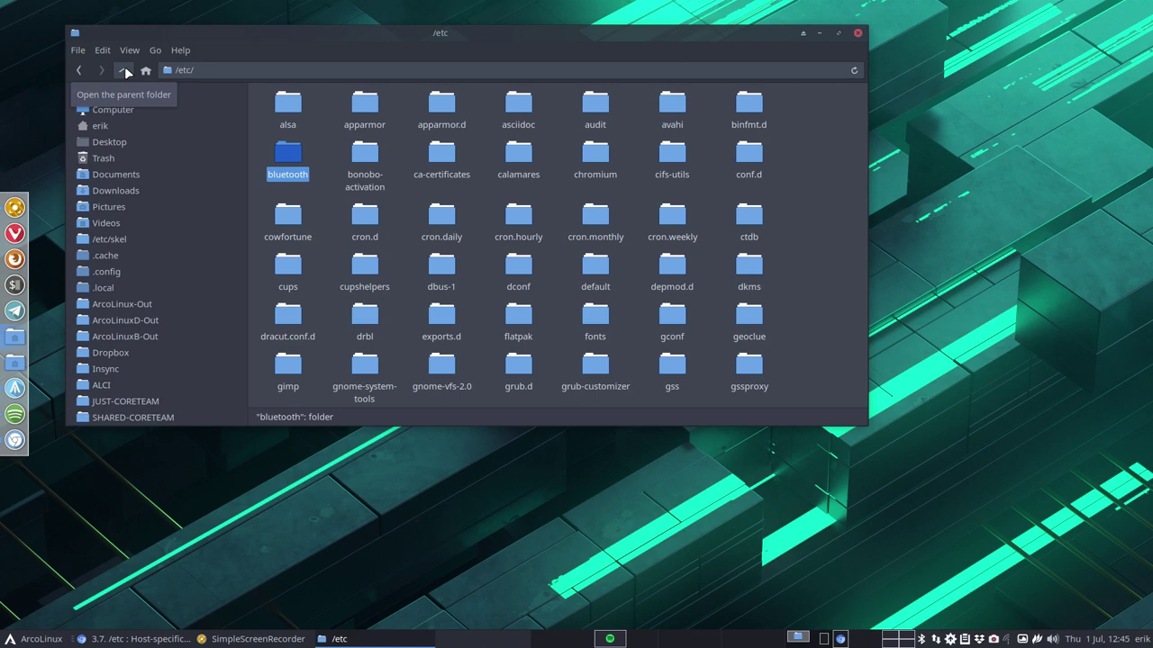
click(525, 162)
double_click(519, 161)
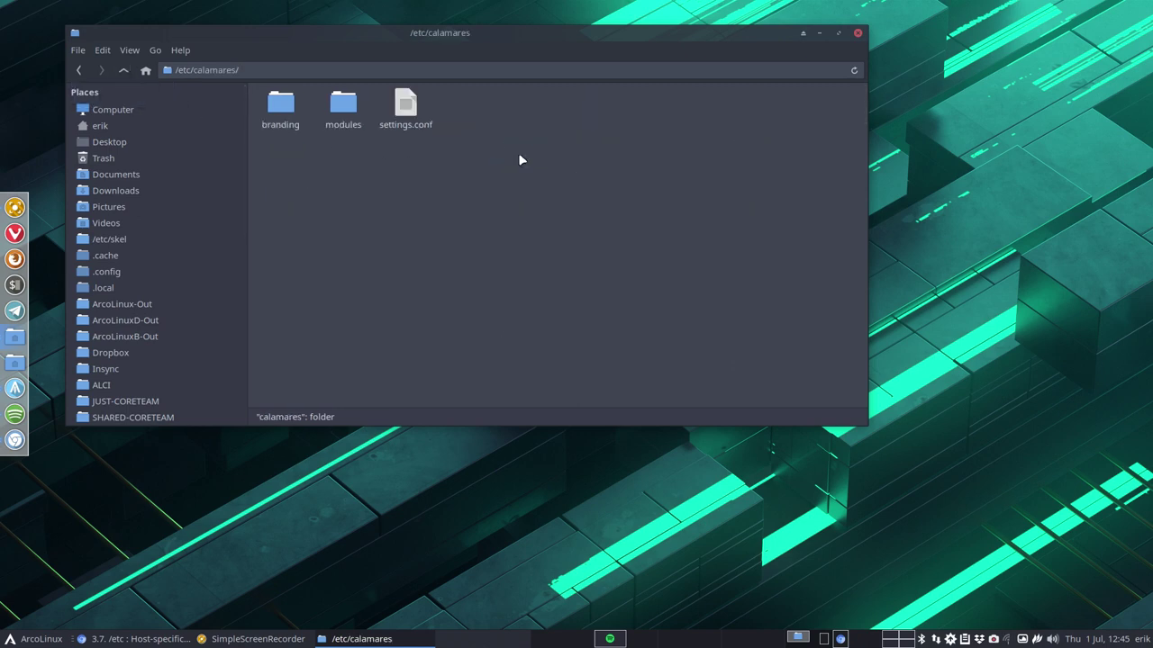
click(121, 72)
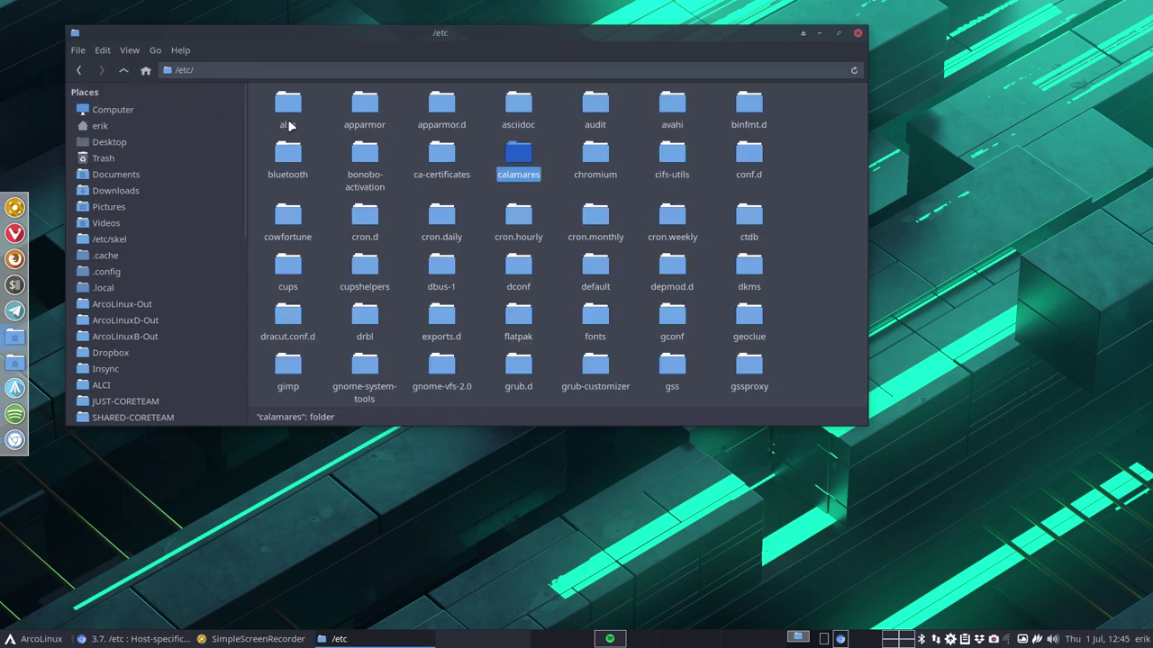
click(558, 151)
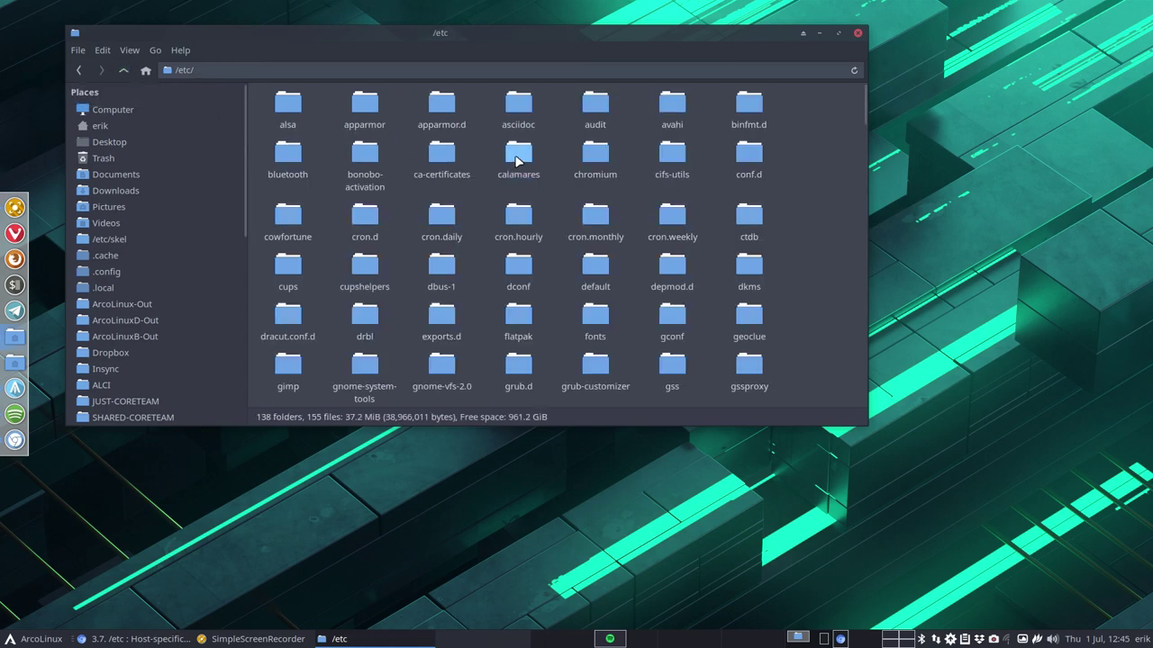
click(517, 161)
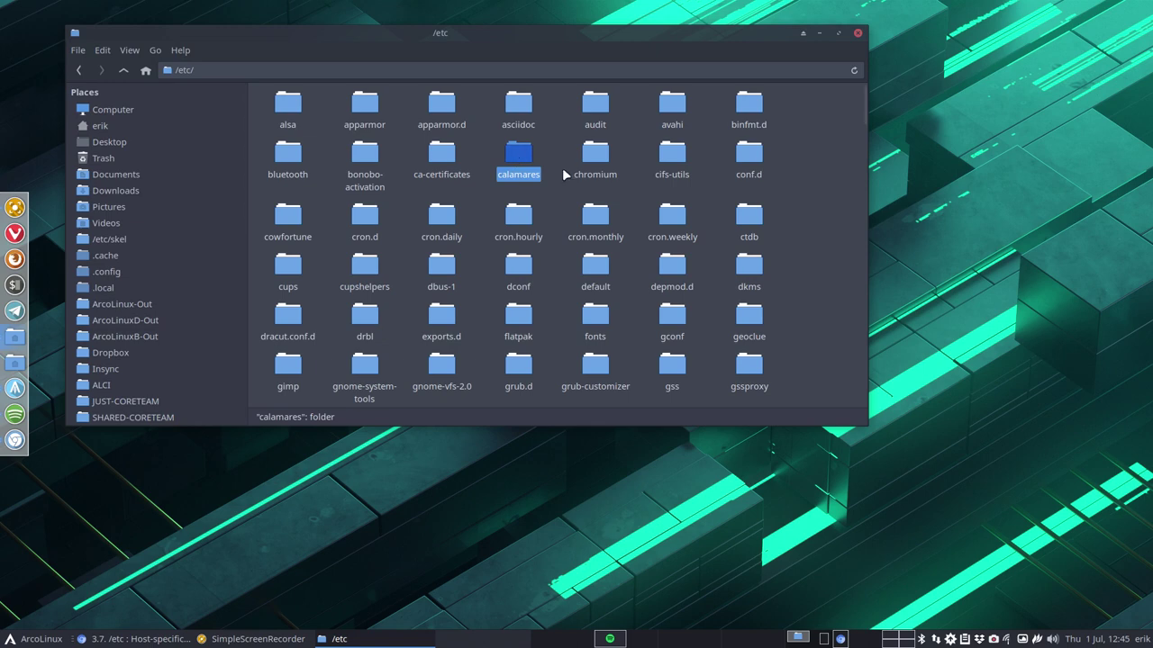
- Go through the chromium folder and the cron folders from cron.d to cron.weekly in /etc, selecting cron.hourly last
click(596, 160)
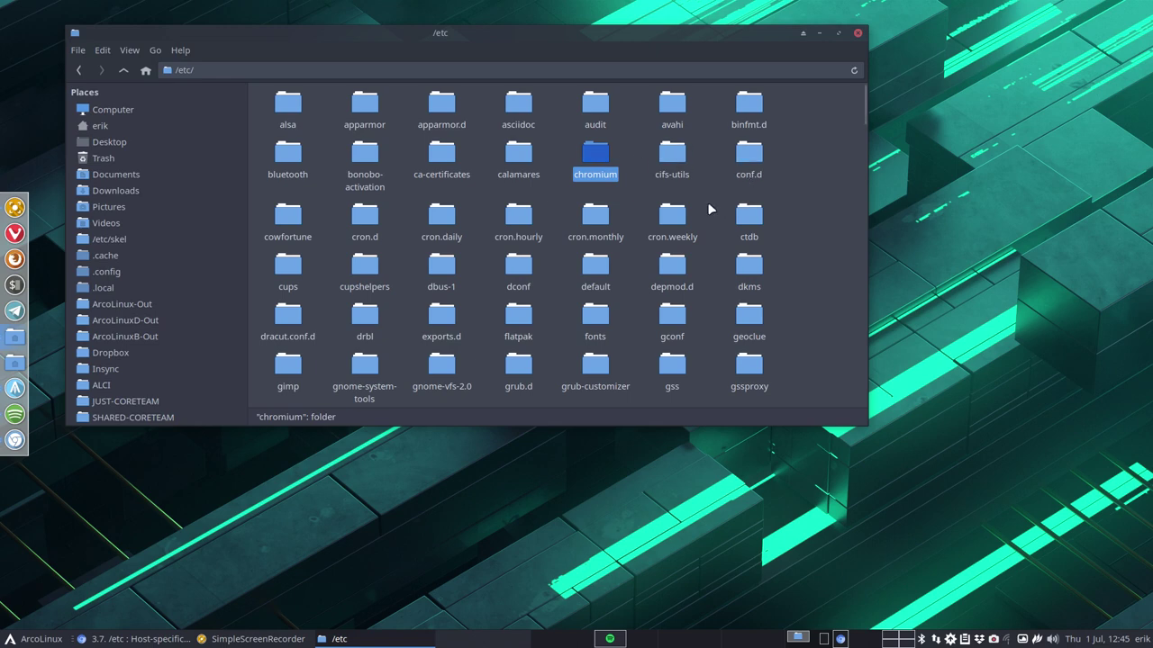
click(369, 221)
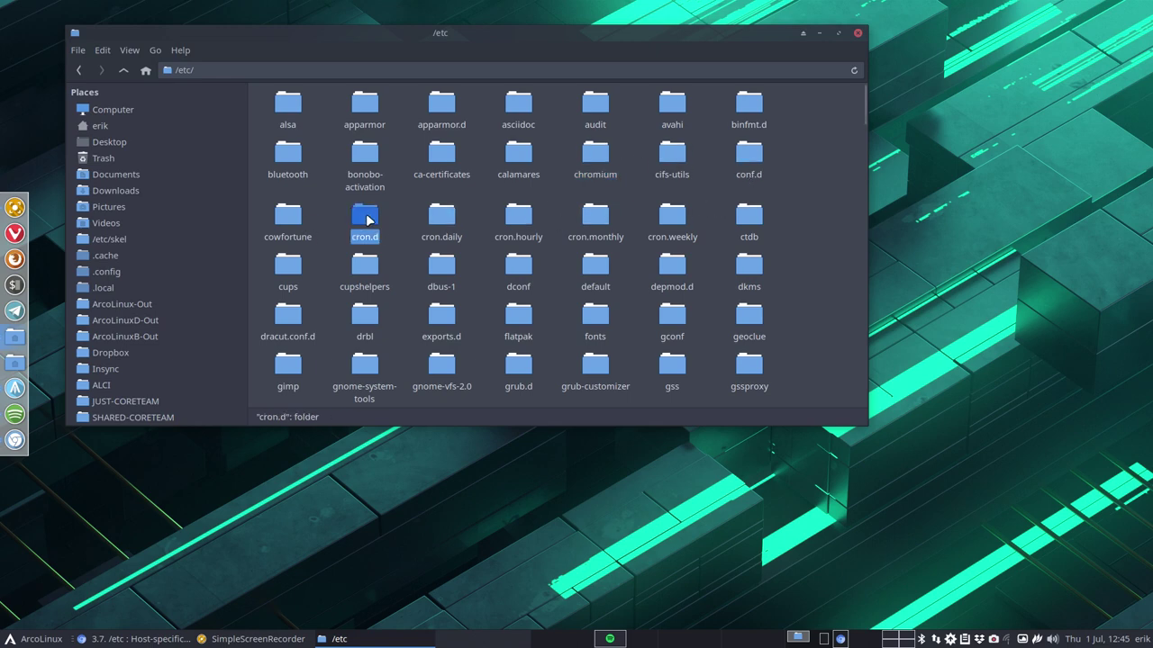
drag(335, 211, 677, 230)
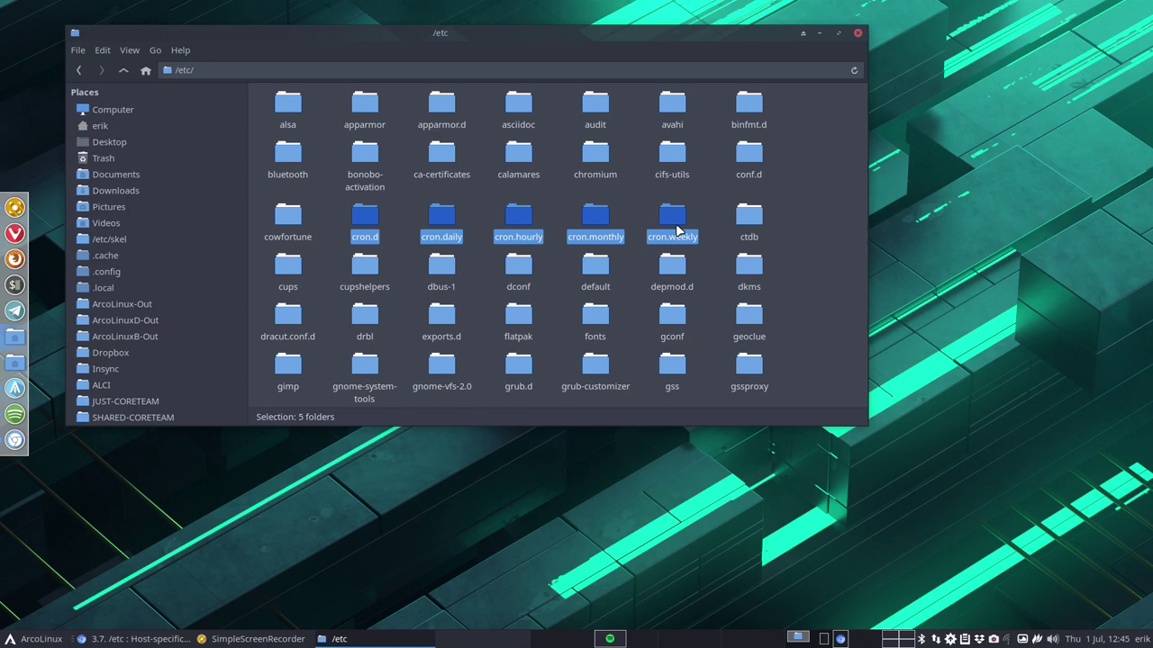
click(700, 222)
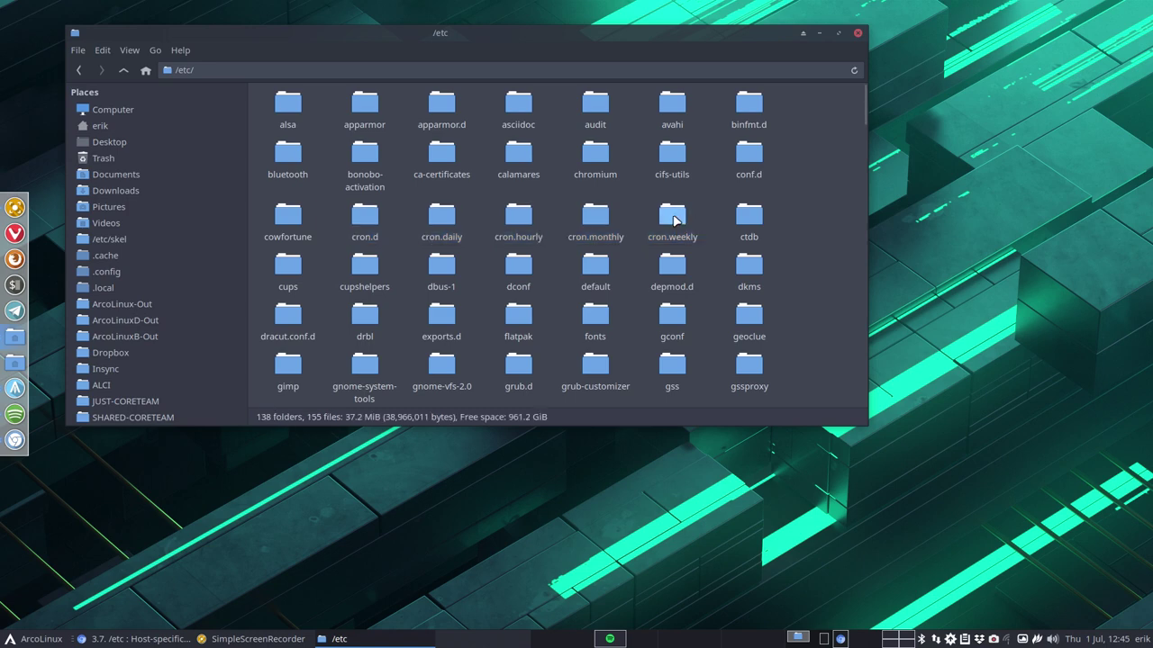
click(670, 218)
click(616, 219)
click(520, 217)
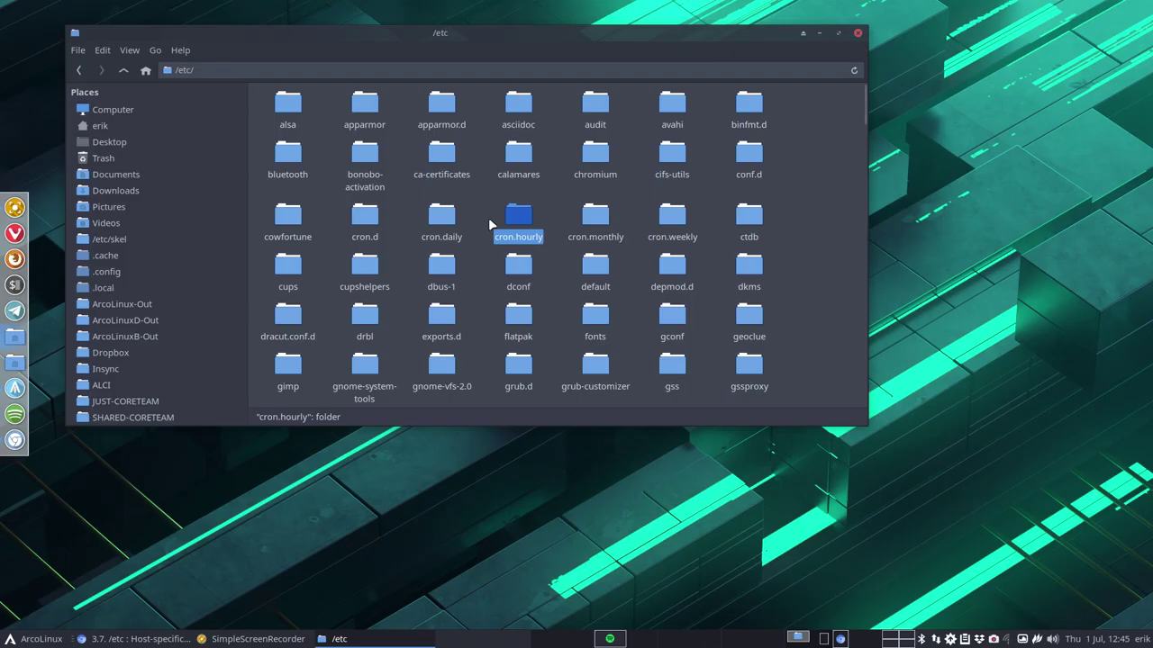
- Reinstall cron with "sudo pacman -S cron" in the drop-down terminal, accept the installation, and hide the terminal
key(F12)
text(sudo pacman )
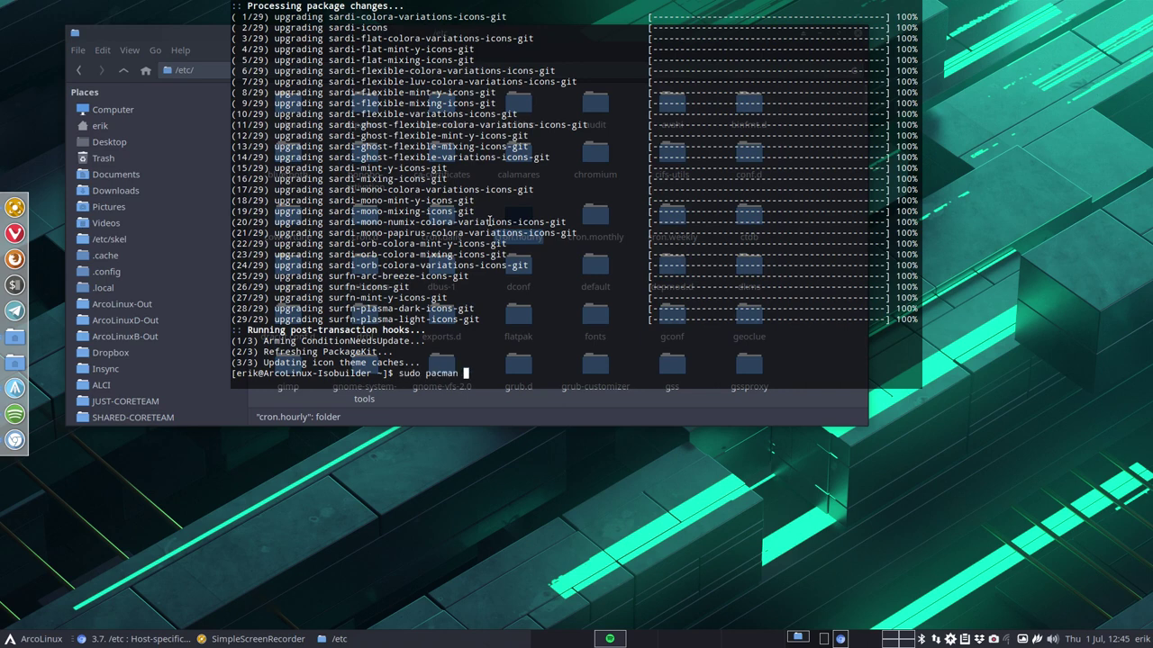
text(-S cri)
text(n)
key(Return)
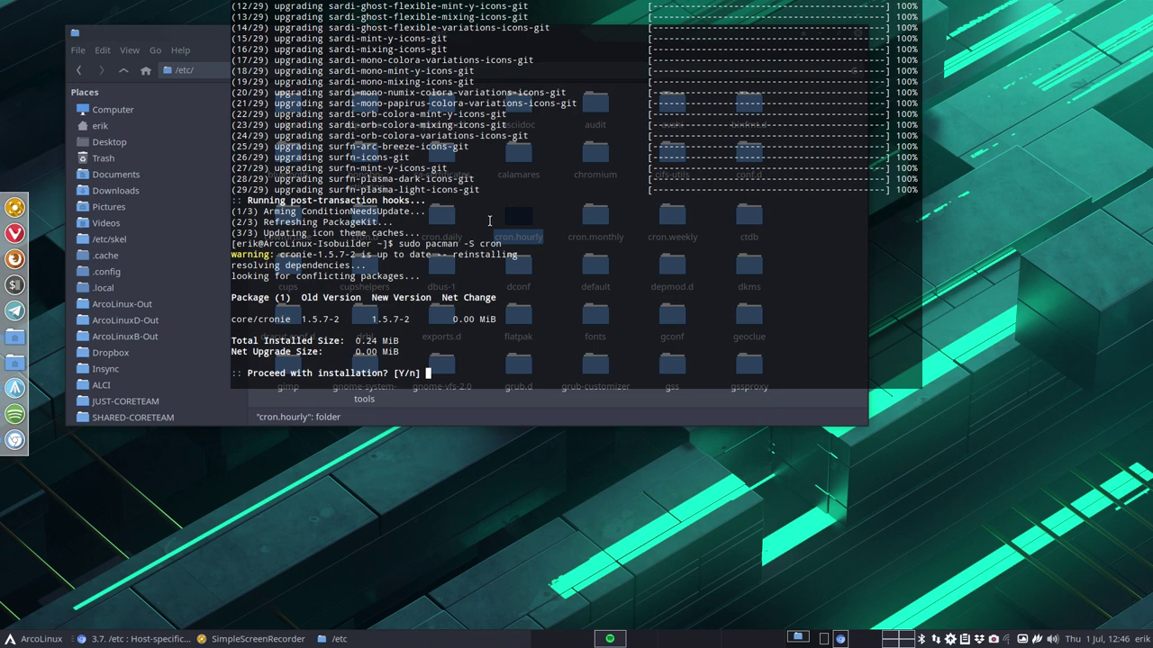
key(Return)
key(F12)
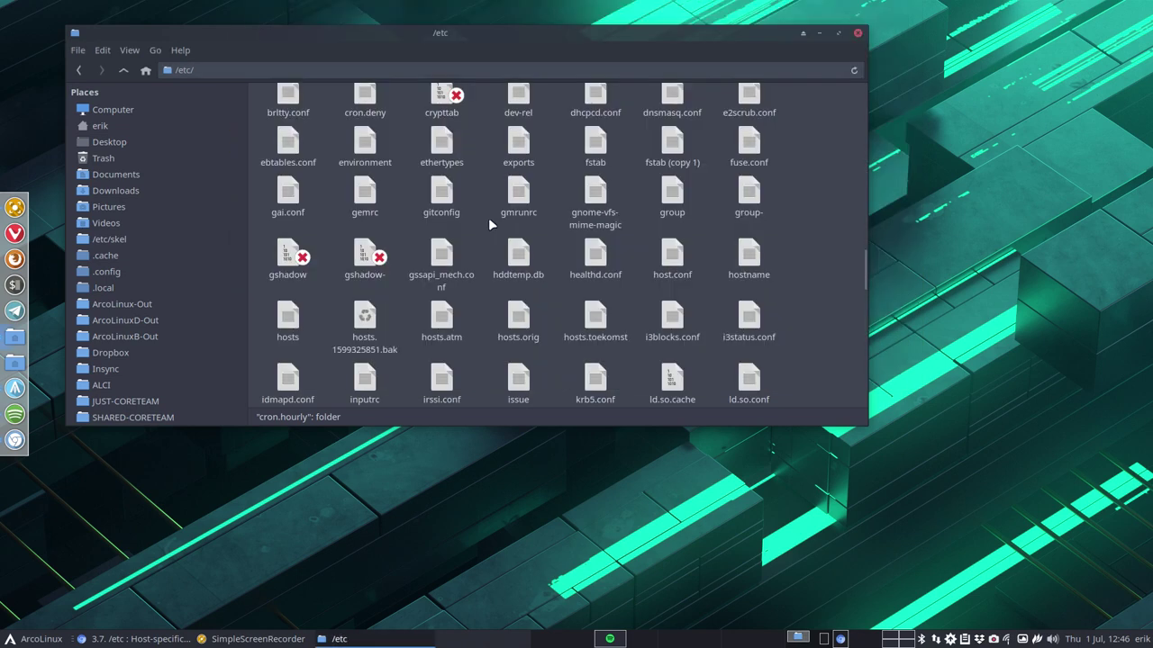
- Look over the files and folders in /etc and maximize the file manager window
scroll(515, 205, up, 1)
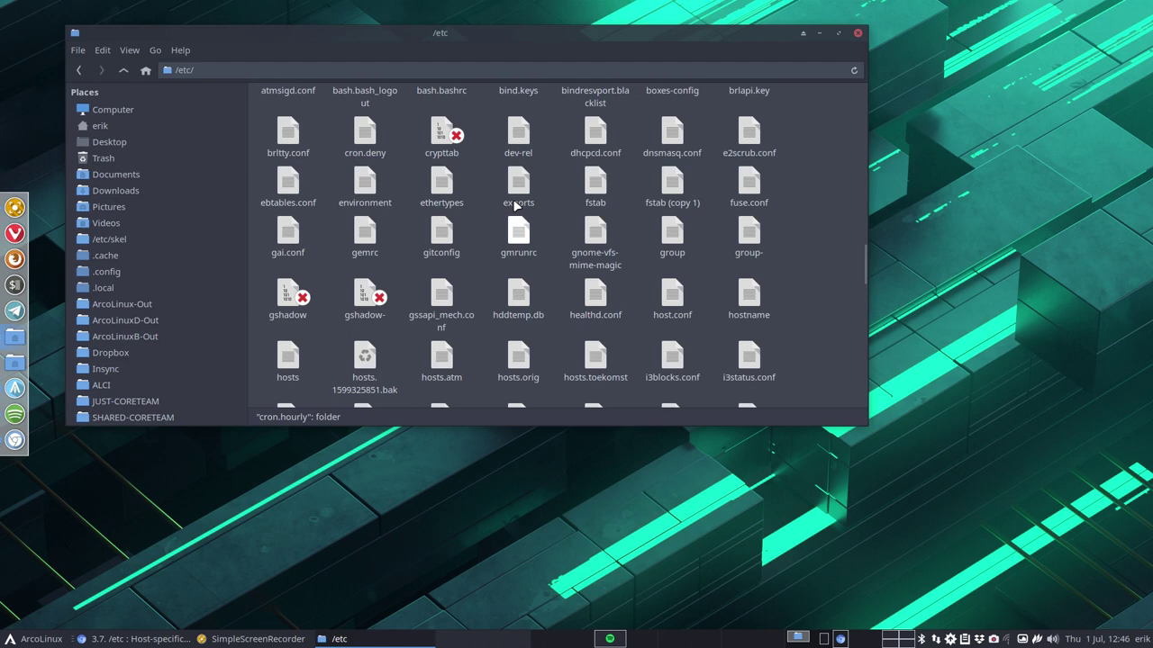
scroll(516, 206, up, 2)
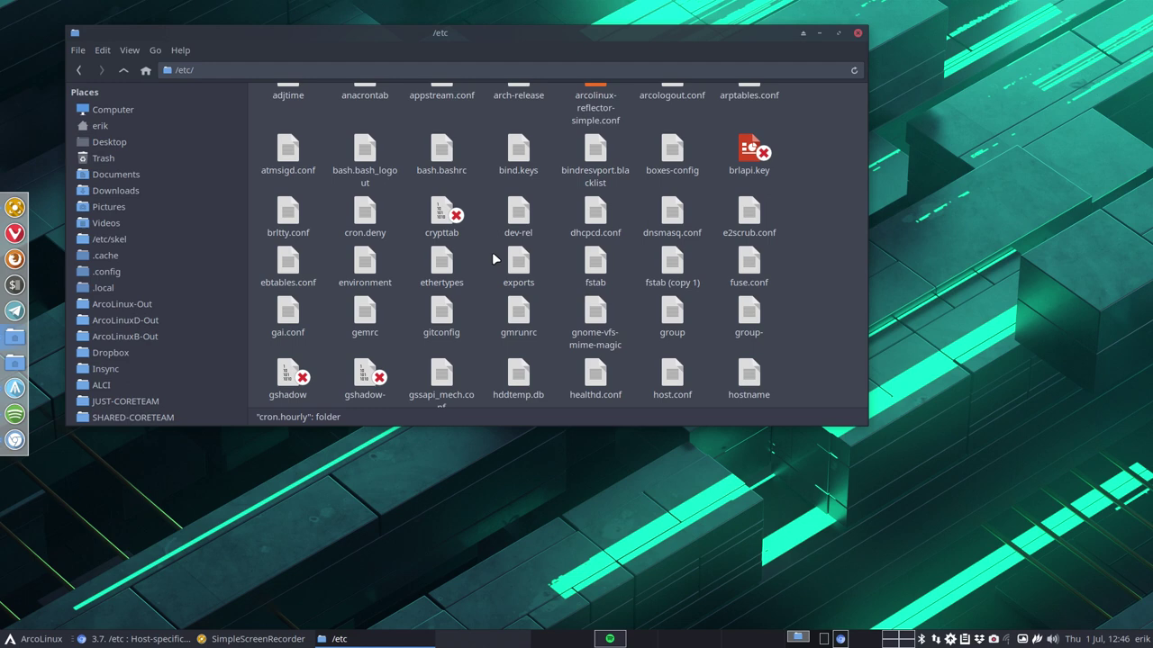
scroll(493, 259, up, 6)
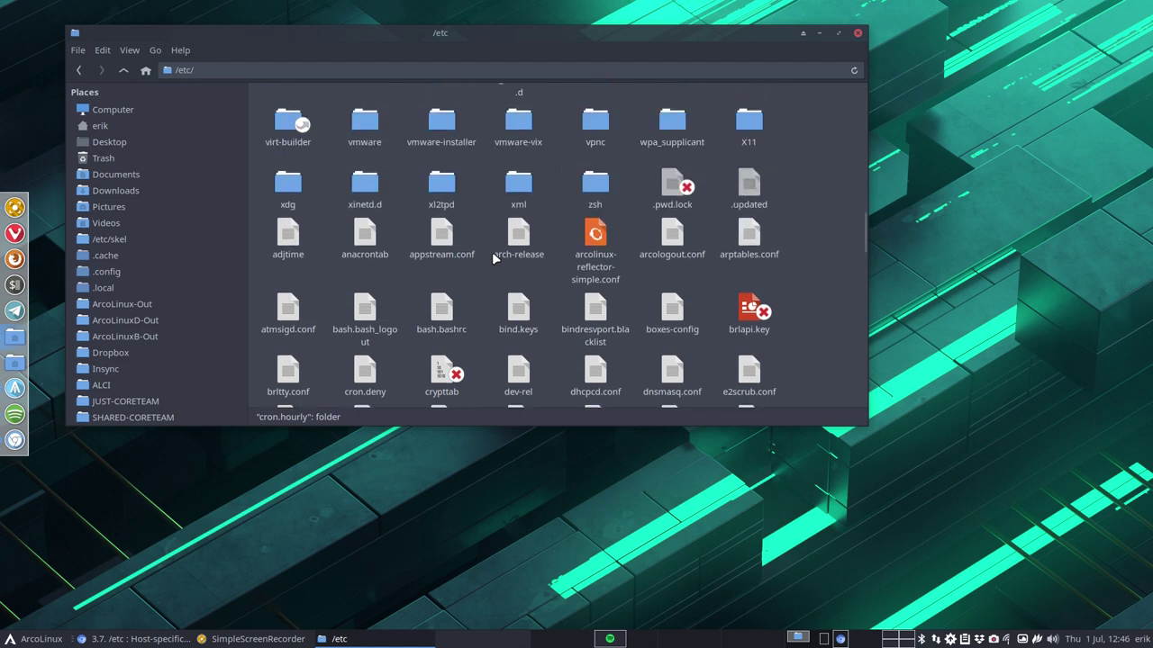
scroll(492, 258, up, 3)
scroll(492, 258, up, 2)
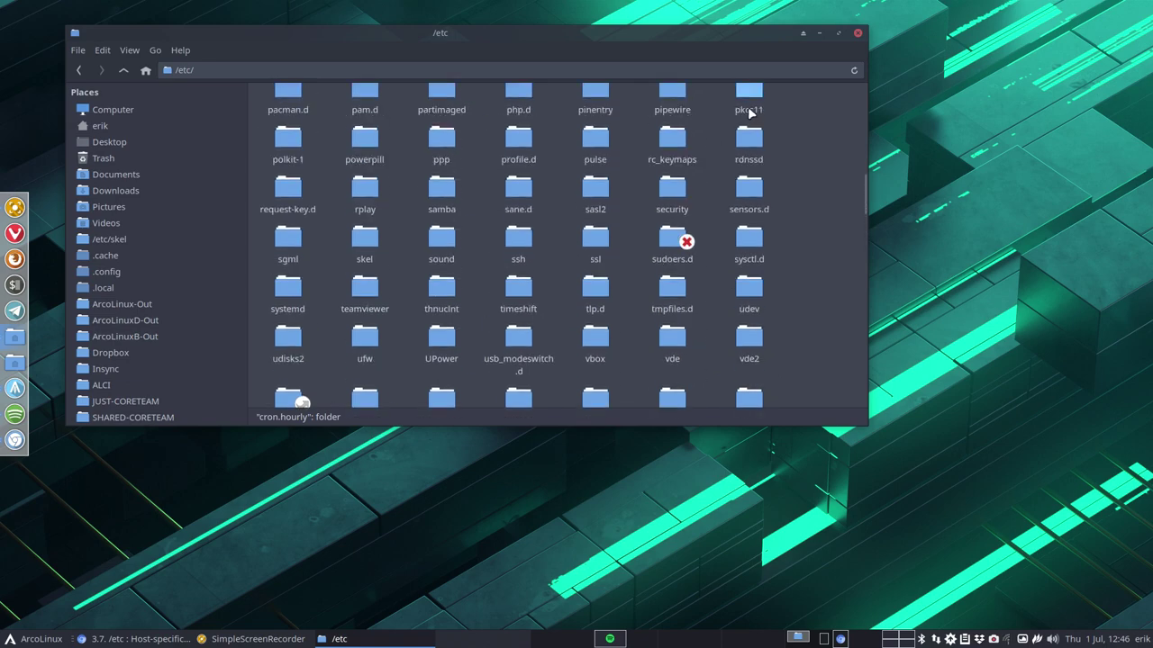
click(837, 32)
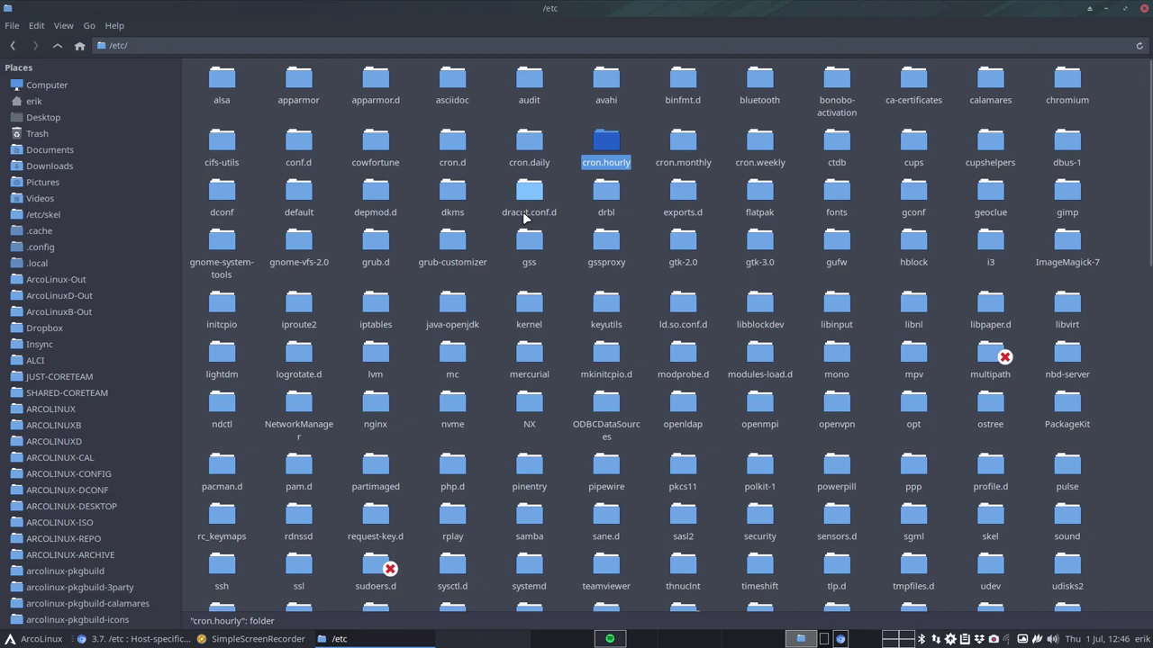
- View the contents of /etc/default, selecting its grub file, and of /etc/grub.d, and return to /etc
double_click(307, 198)
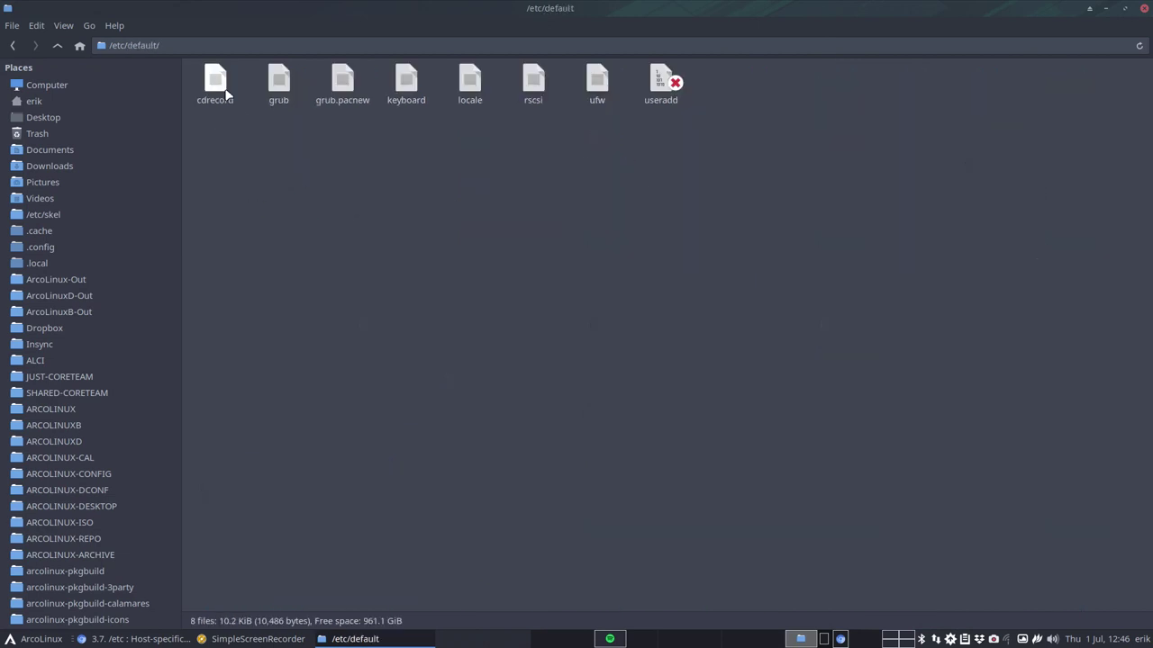
click(278, 81)
click(67, 45)
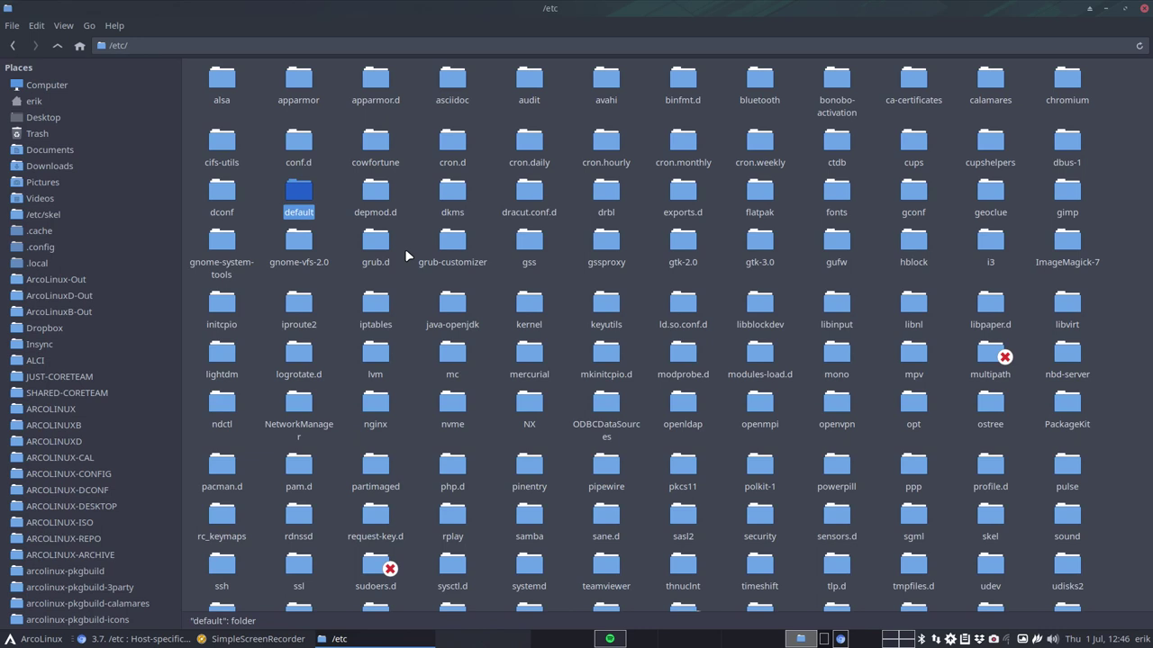
double_click(376, 245)
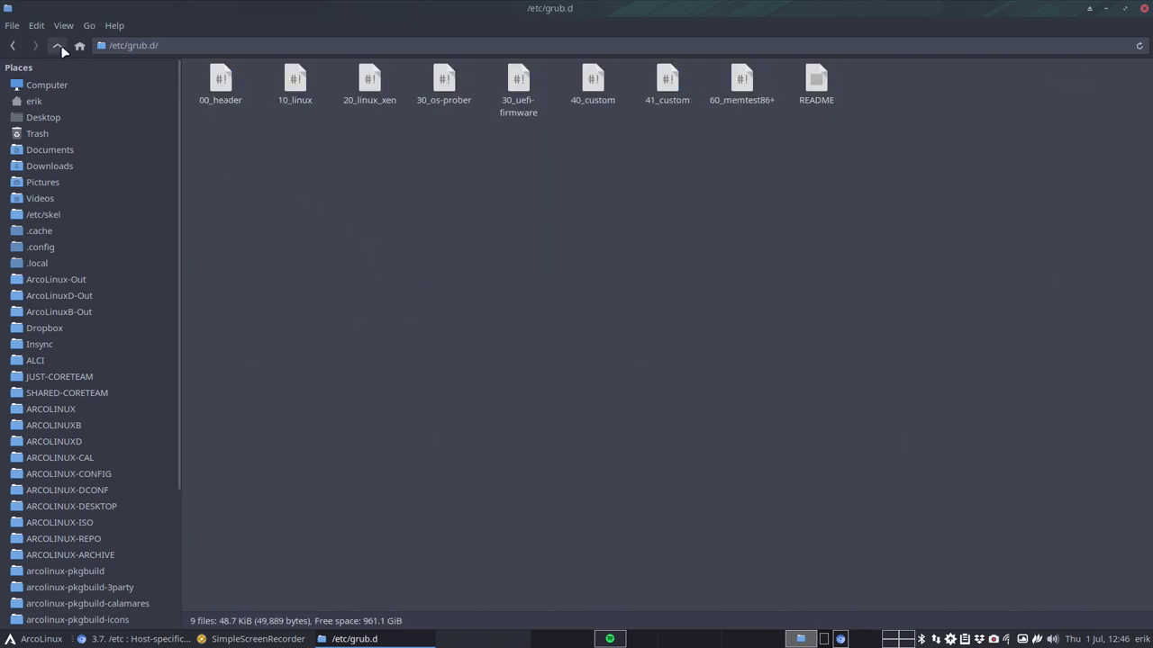
click(59, 47)
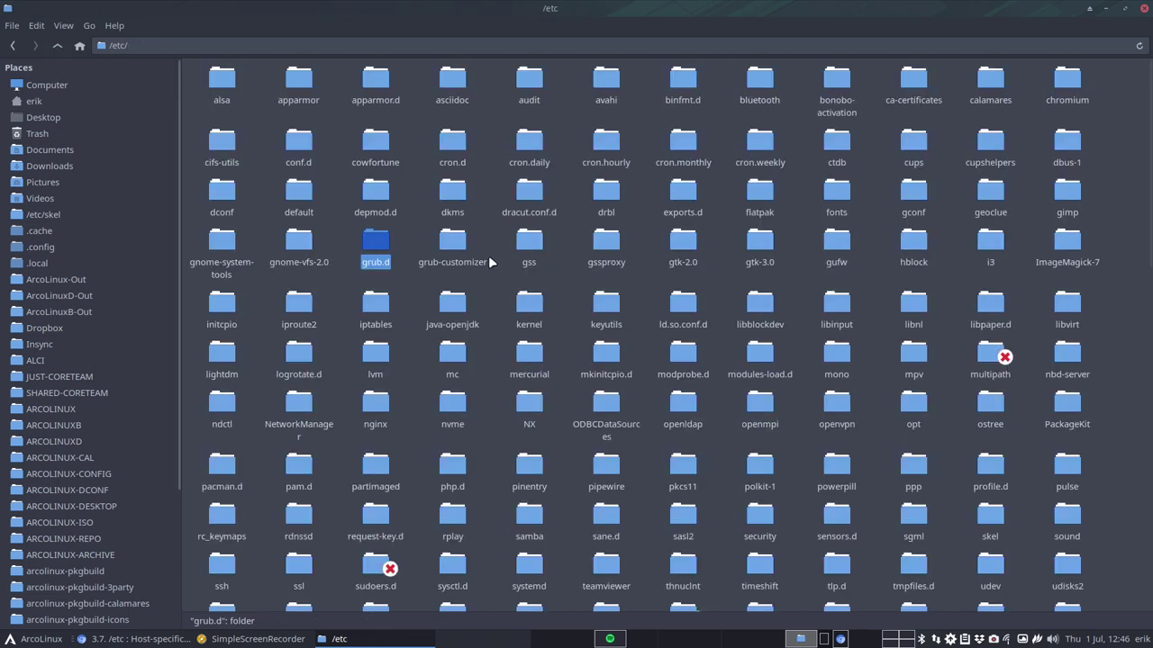
- View the /etc/hblock folder, run Adblock from the system settings by entering the account password, and close its terminal and the settings
double_click(912, 242)
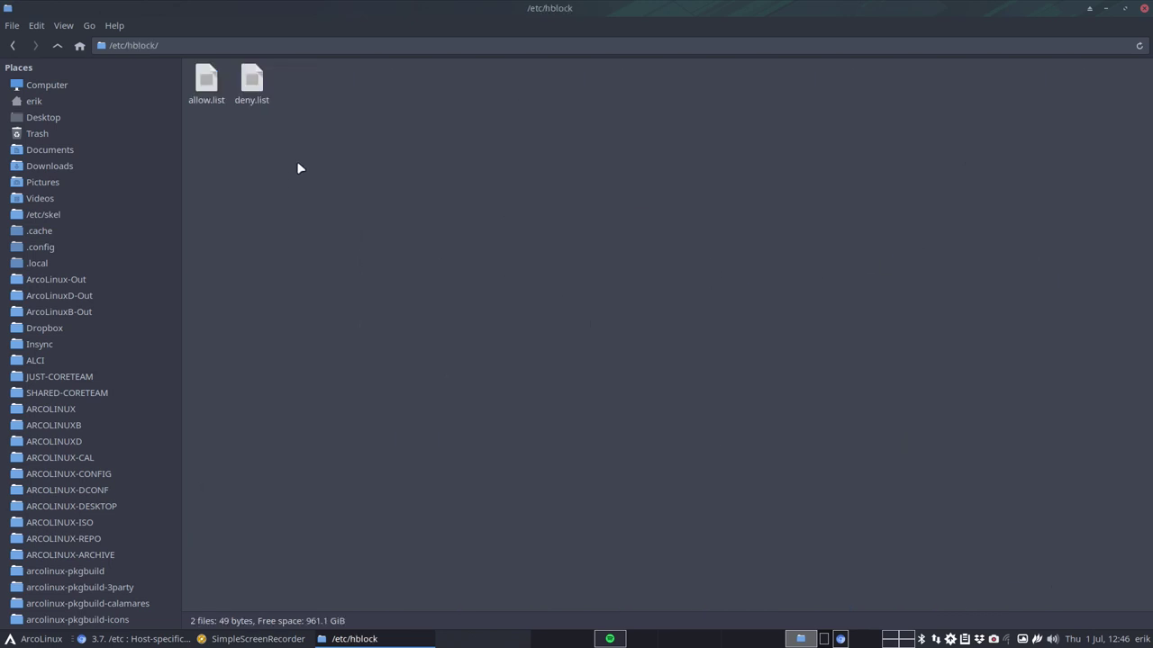
click(40, 638)
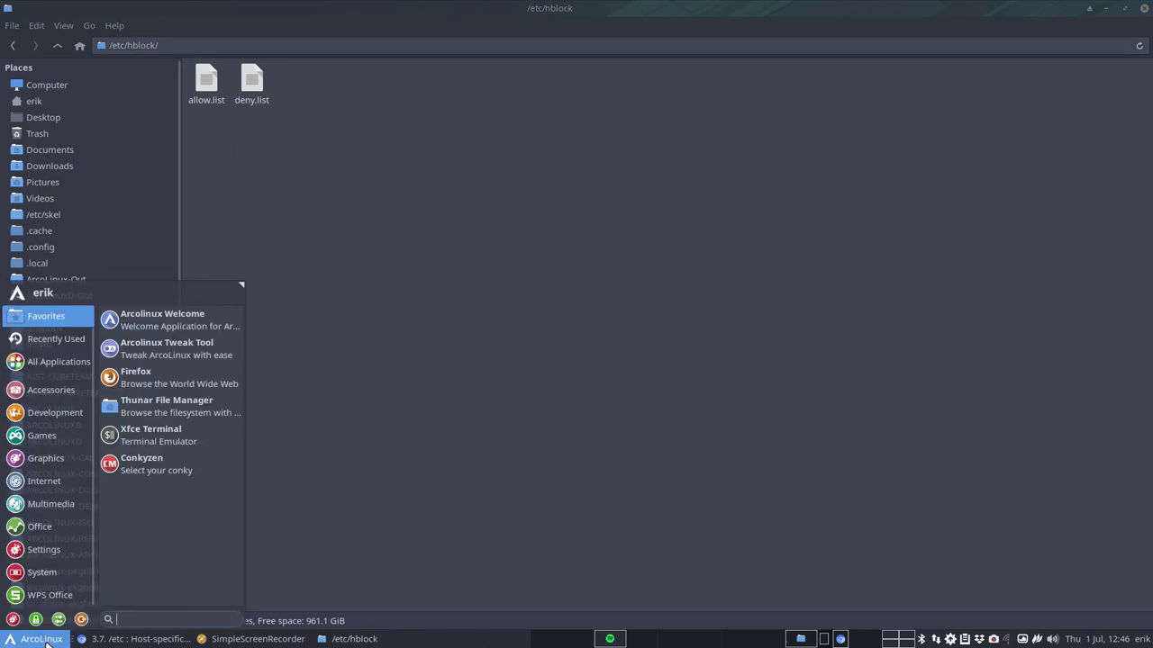
click(17, 621)
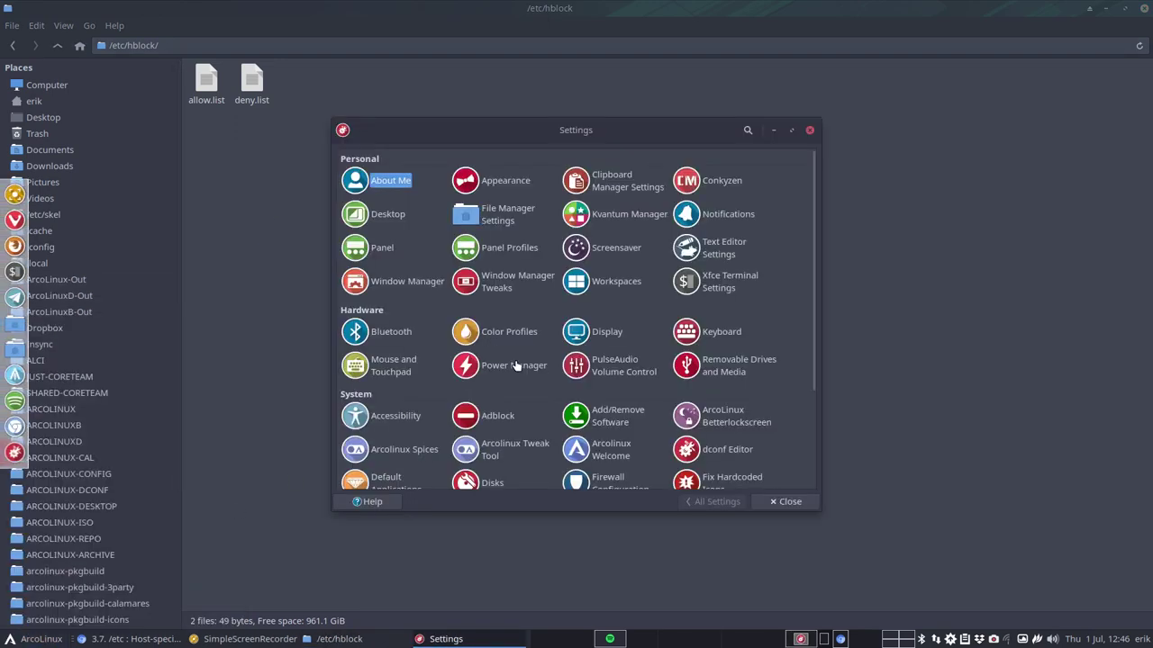
click(501, 416)
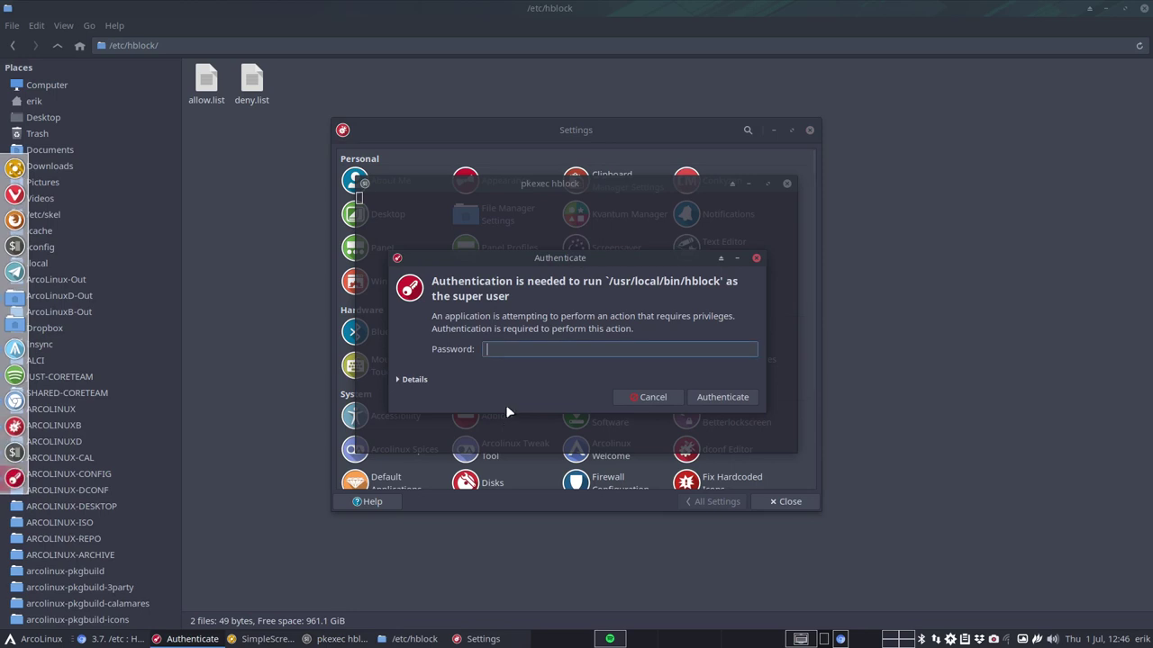
text(****)
key(Return)
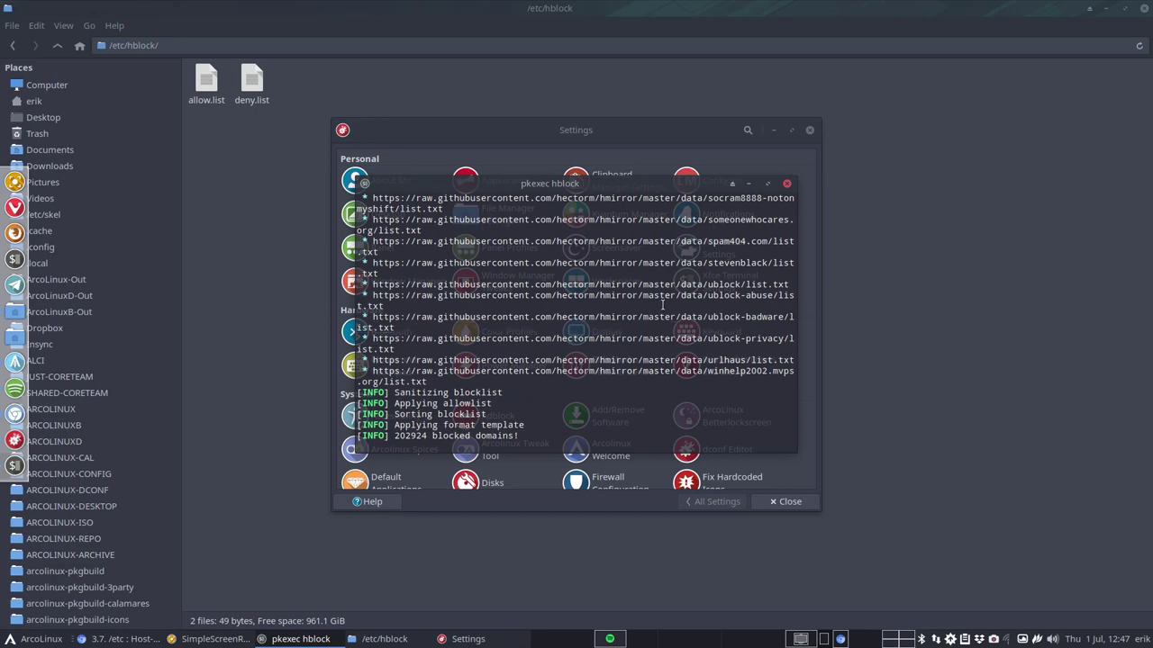
click(787, 185)
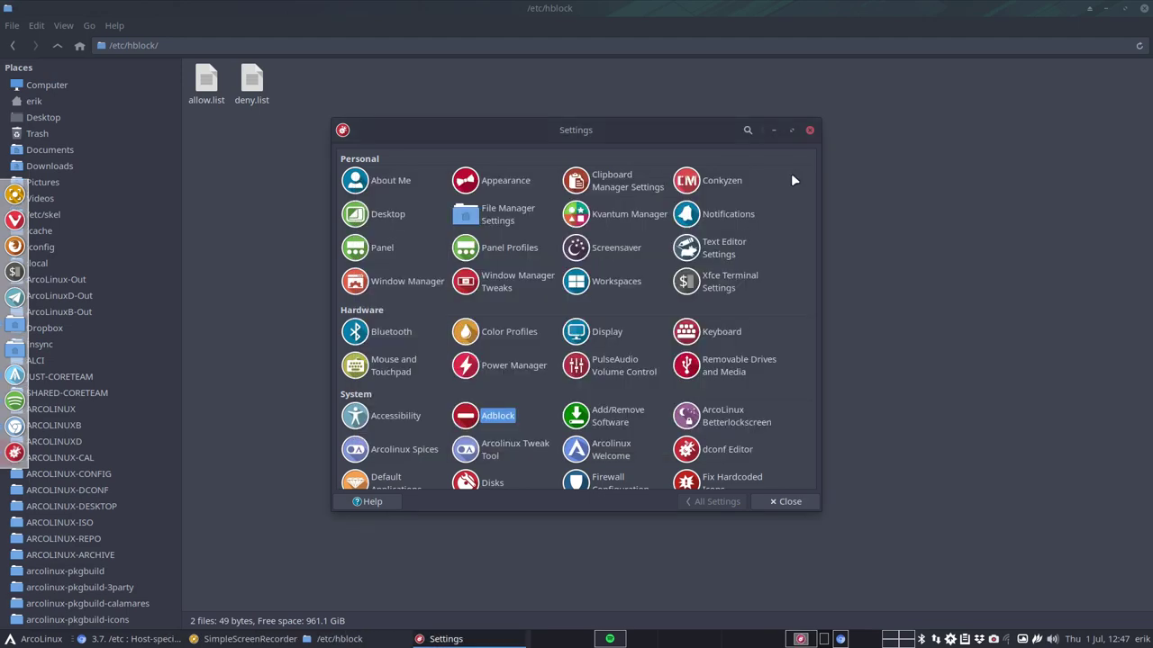
click(808, 129)
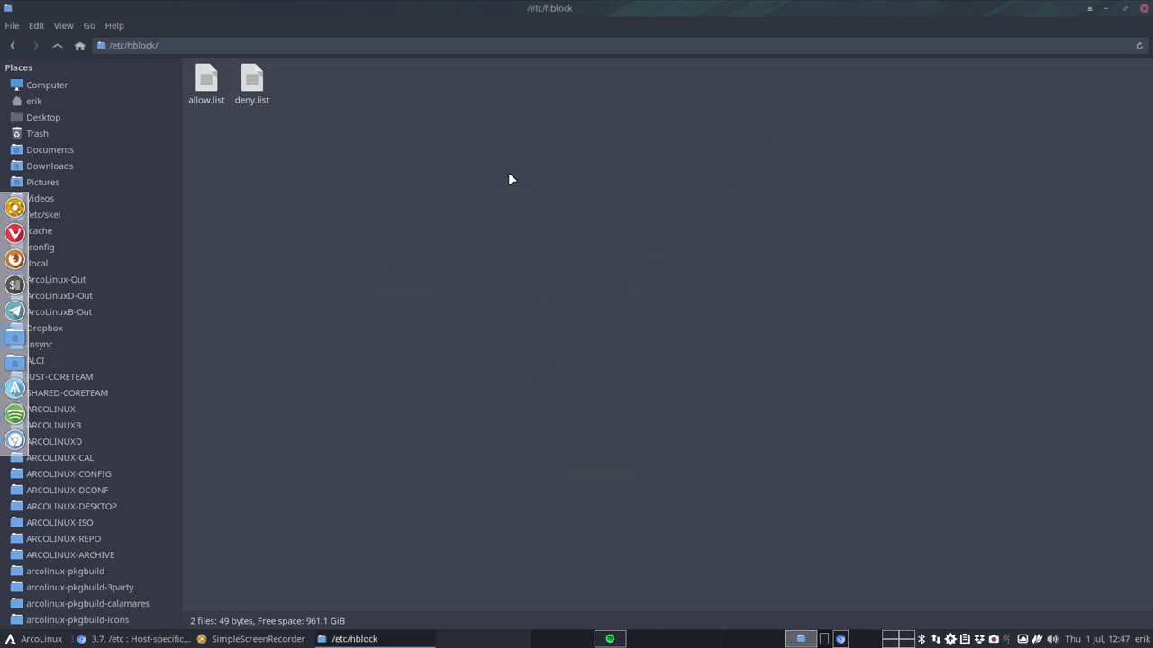
- Return to /etc, locate the hosts file by name, and open it in Sublime Text
click(57, 45)
click(352, 386)
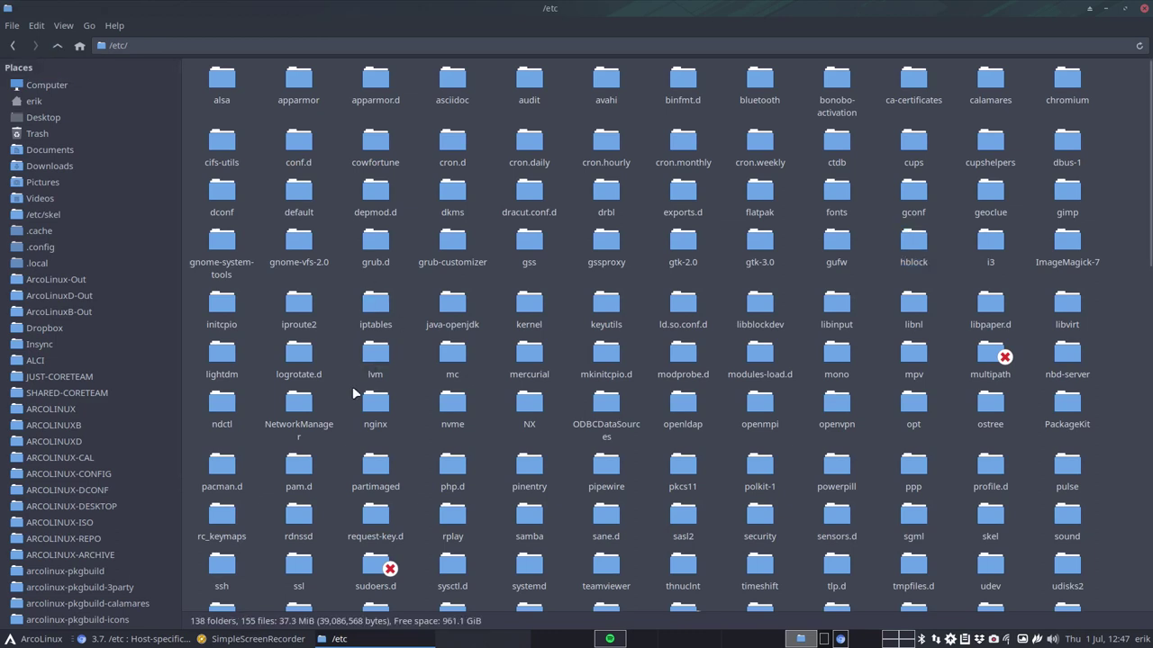
text(hoss)
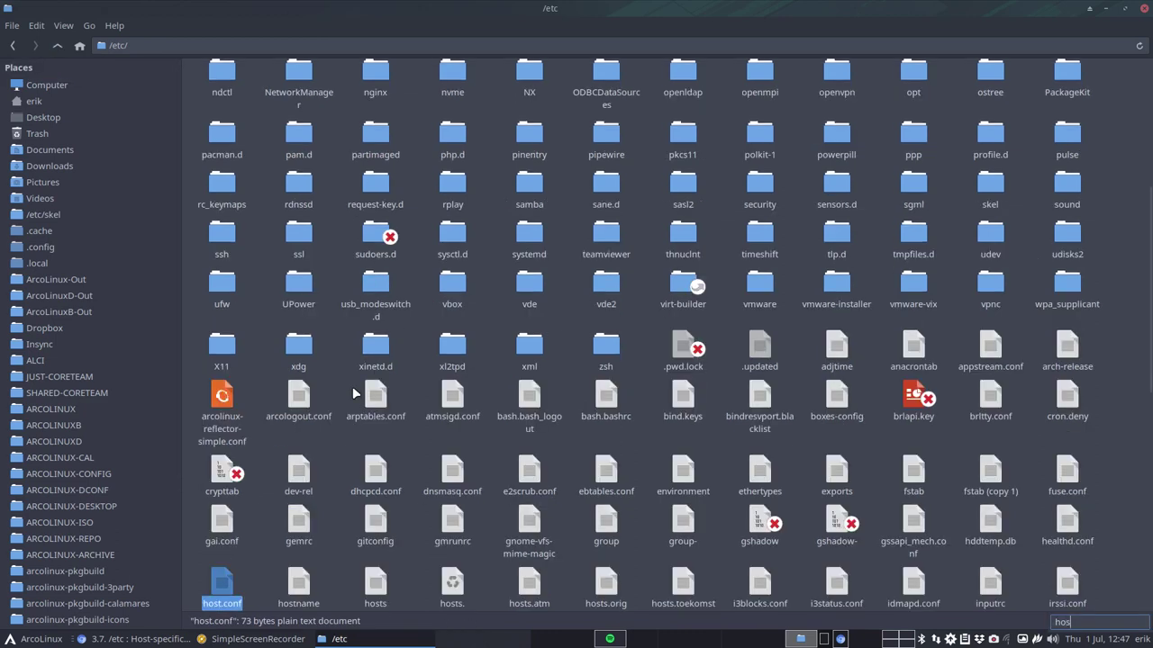
double_click(355, 596)
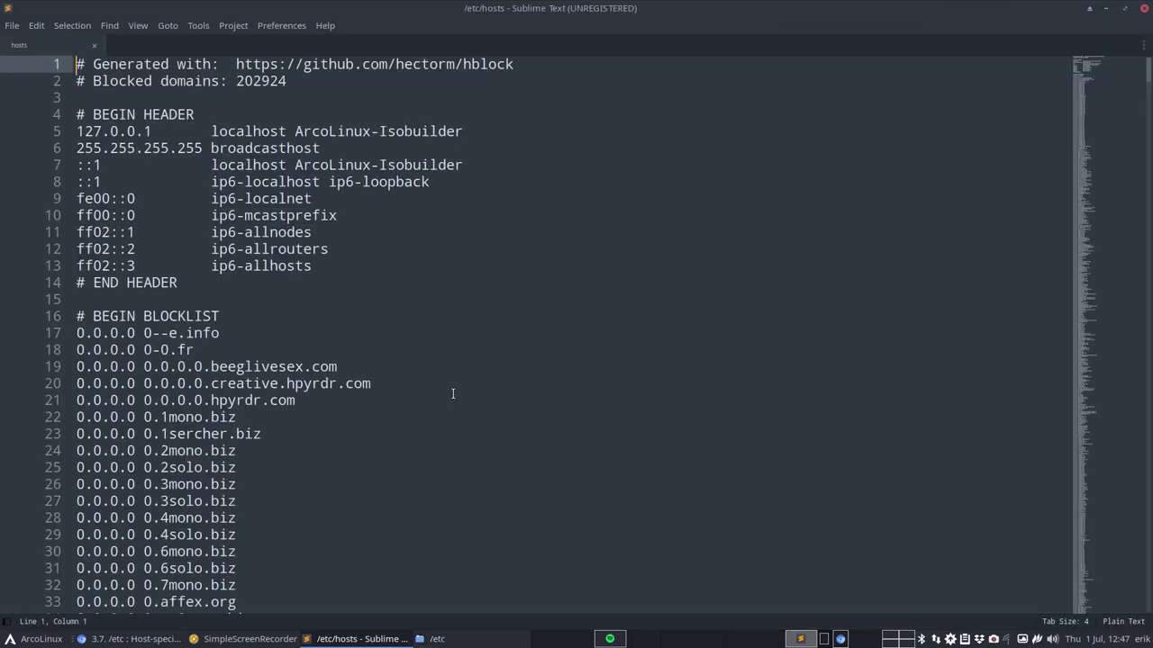
- Examine the 0.0.0.0 blocklist entries throughout the hosts file, close the editor, and return to the folders in /etc
scroll(262, 348, down, 4)
scroll(262, 339, up, 1)
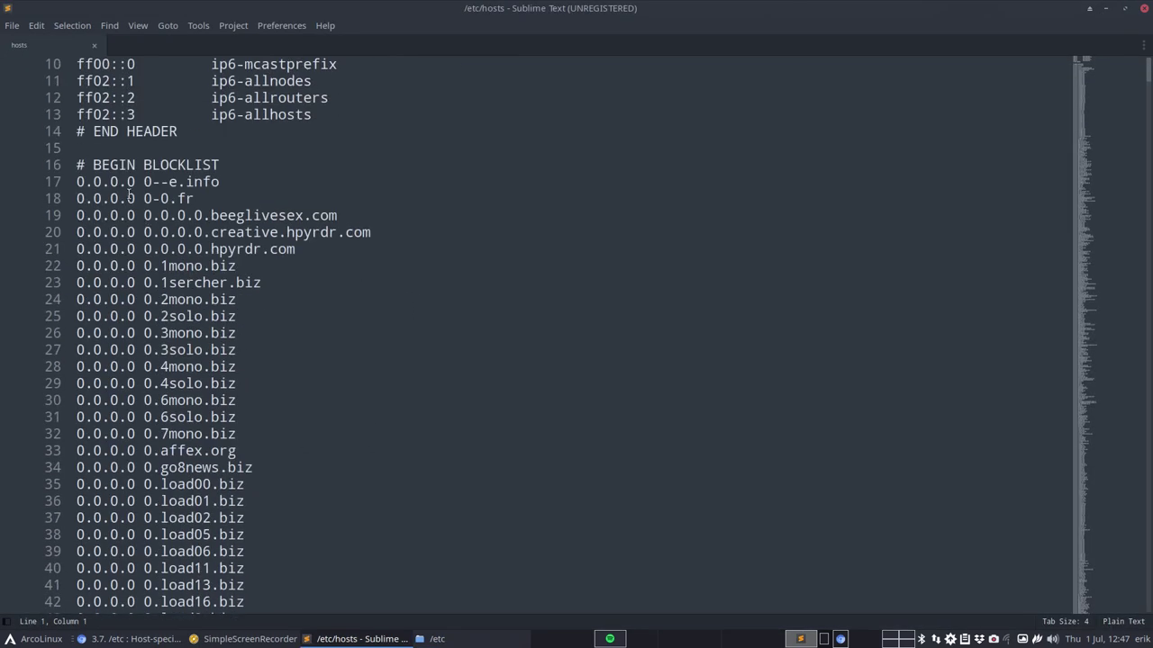
drag(138, 181, 59, 183)
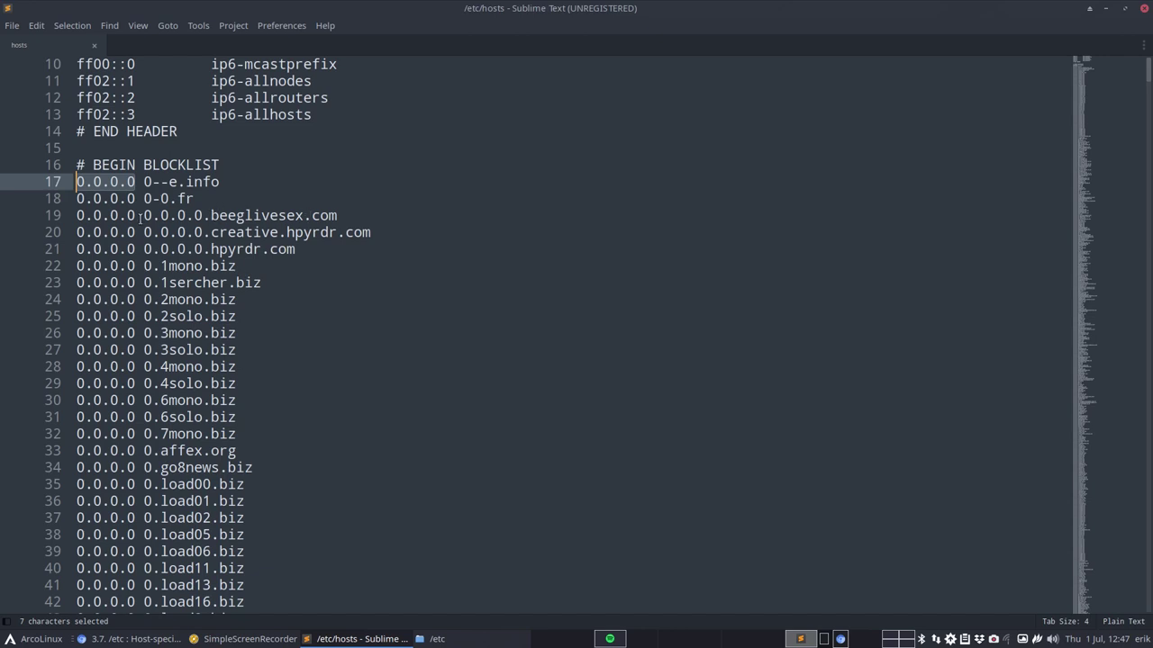
drag(140, 215, 78, 215)
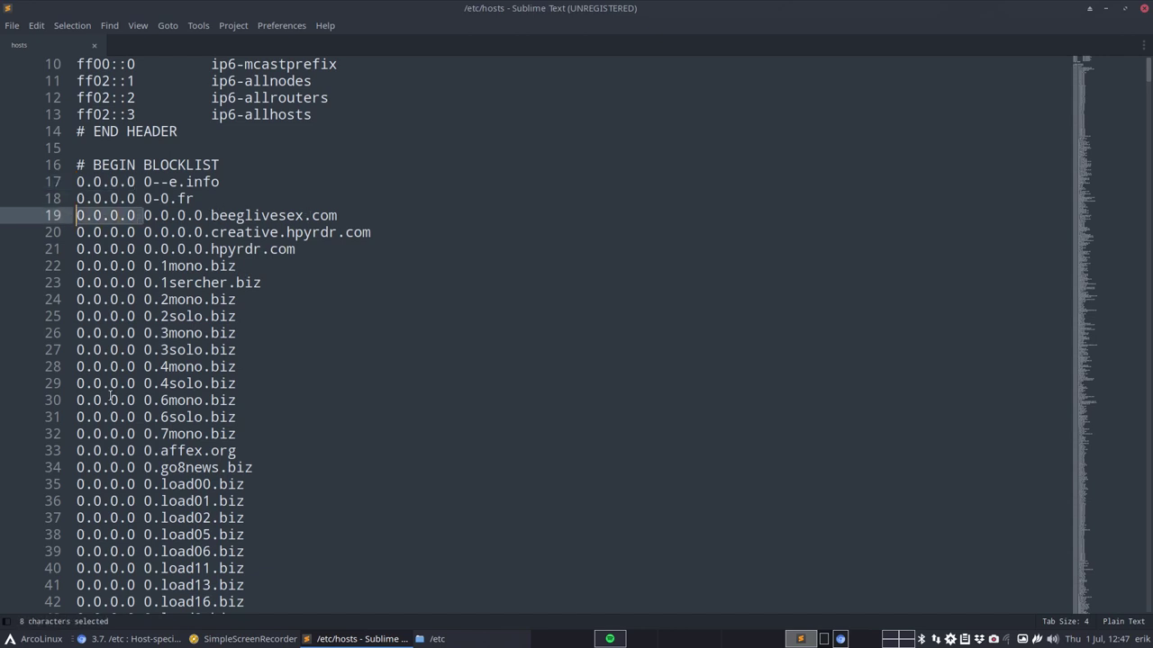
scroll(111, 394, down, 10)
scroll(112, 395, down, 20)
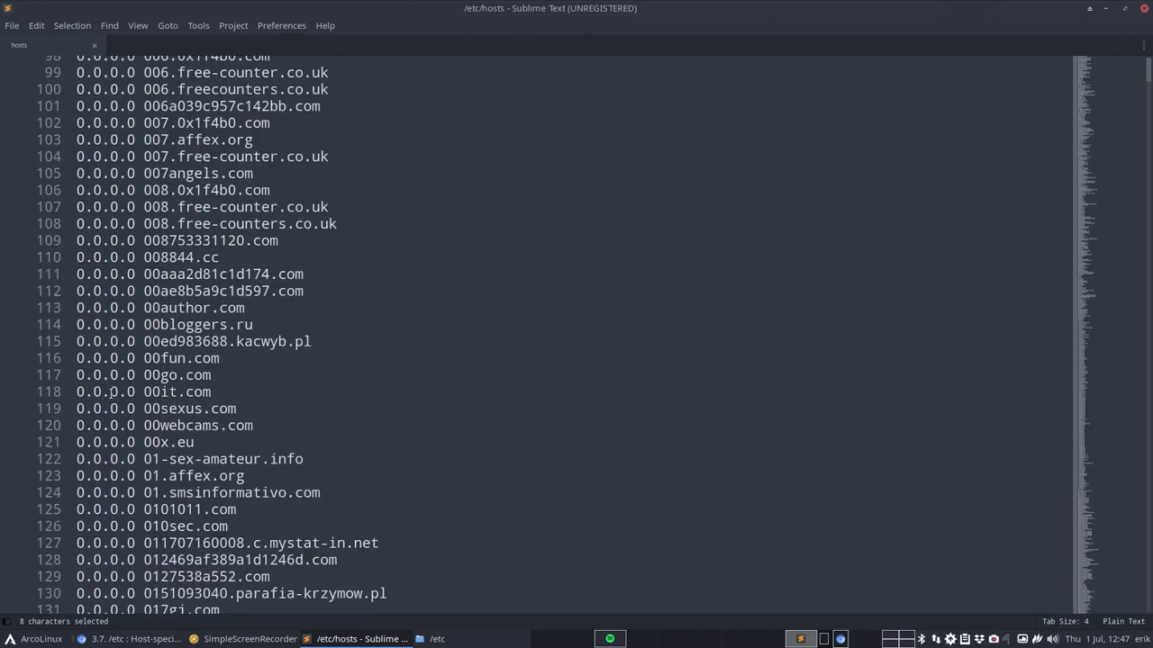
scroll(111, 394, down, 20)
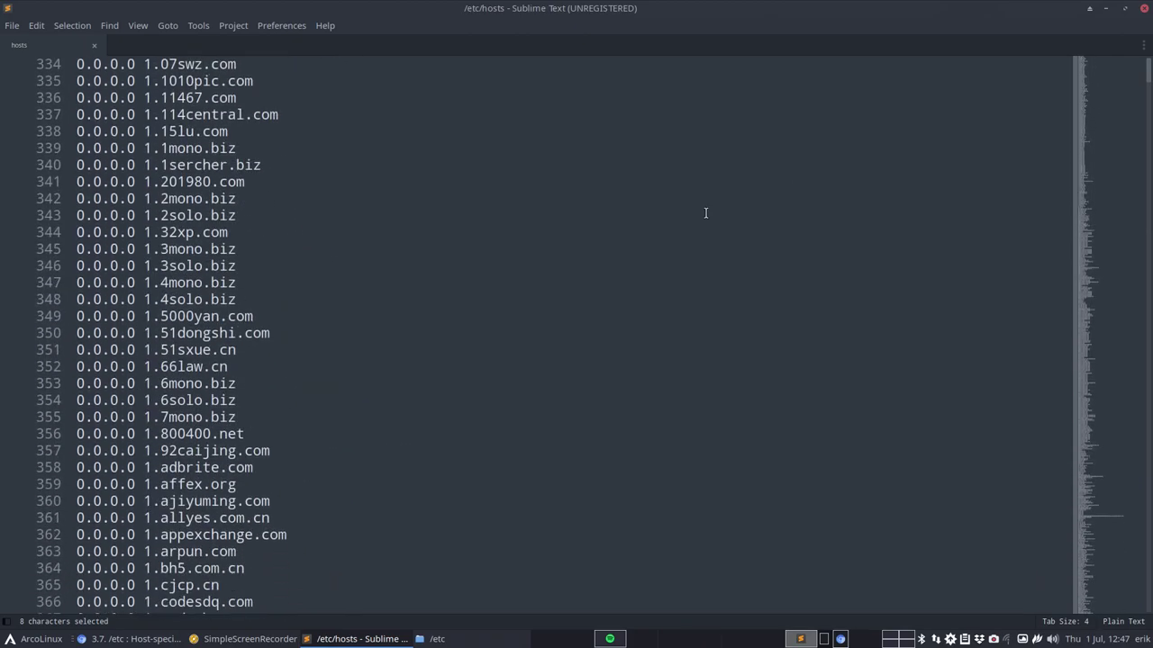
drag(1130, 72, 1149, 504)
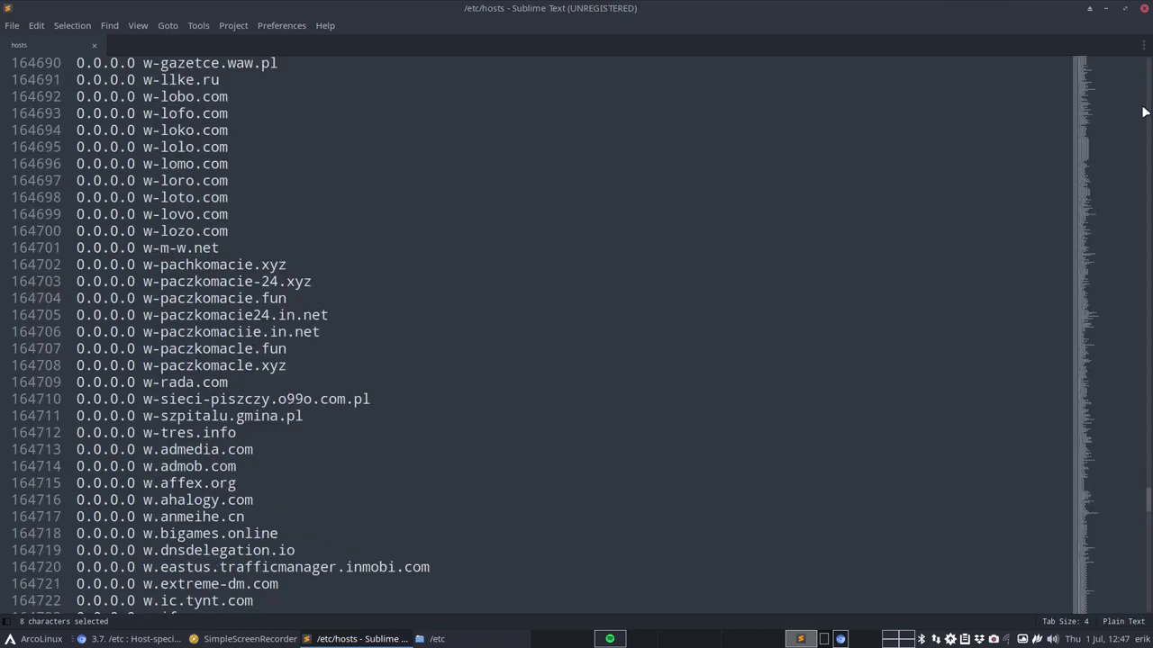
click(1144, 8)
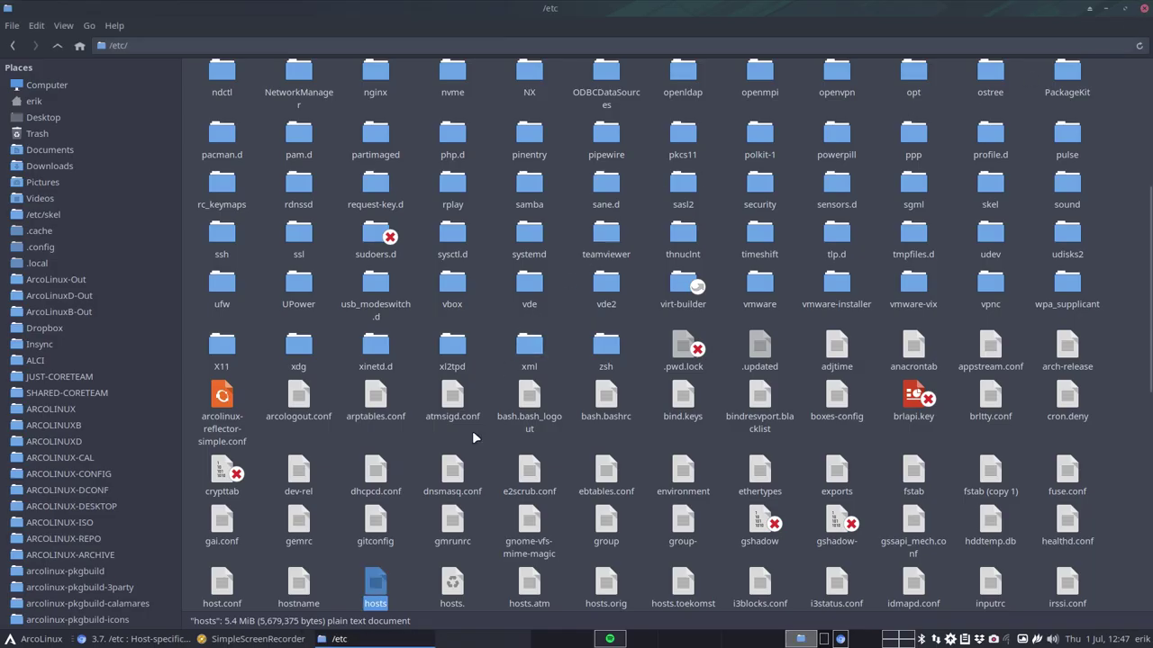
scroll(580, 303, up, 3)
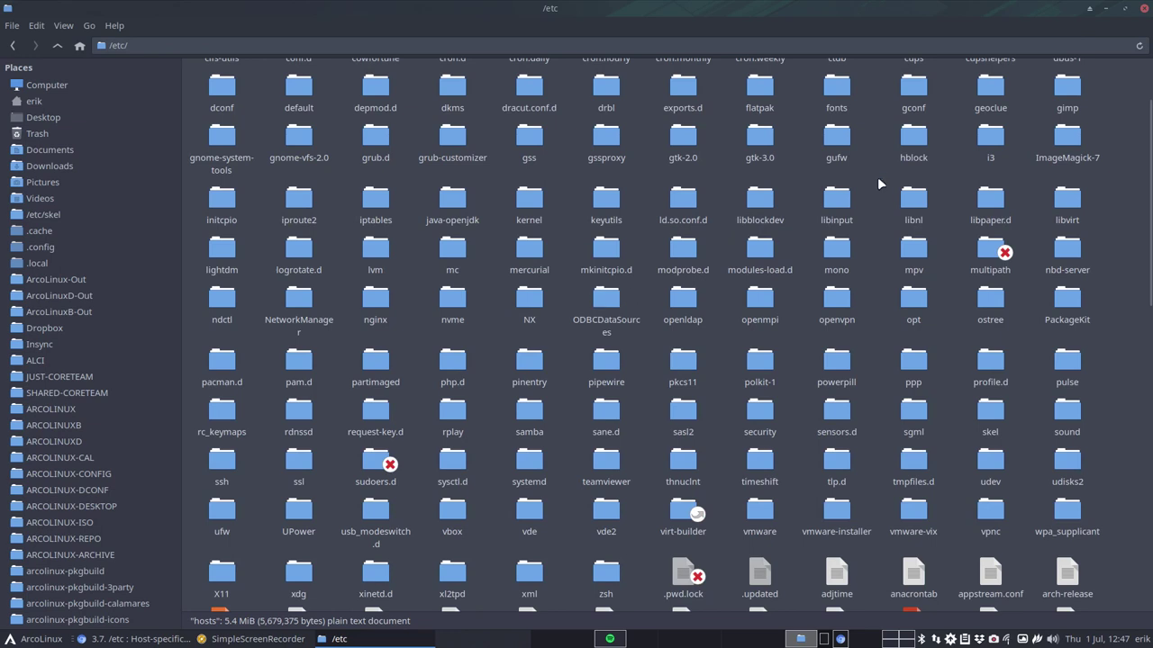
- View the allow.list and deny.list files of /etc/hblock in Sublime Text, and return to /etc
double_click(908, 144)
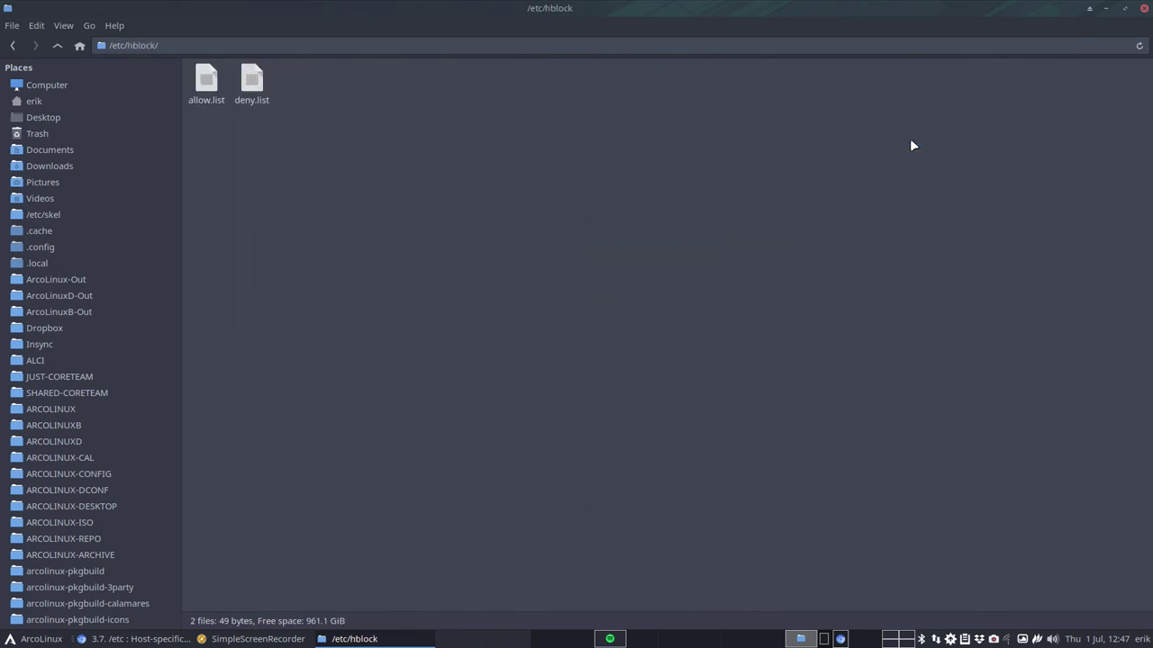
click(200, 82)
double_click(200, 82)
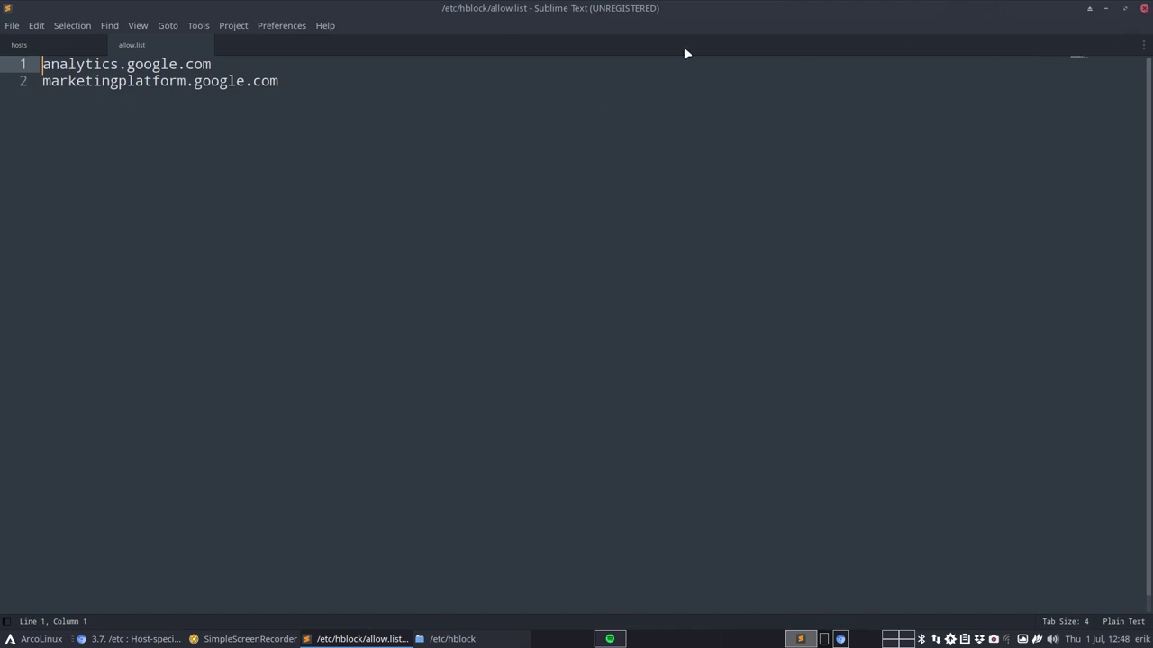
click(1144, 8)
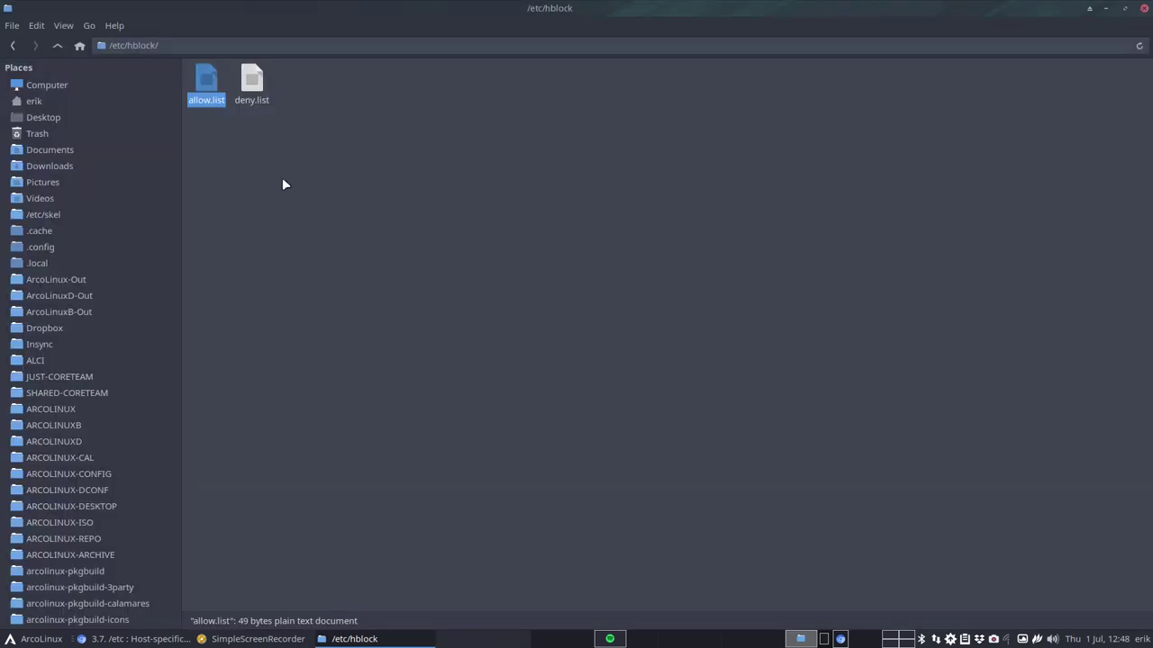
double_click(255, 81)
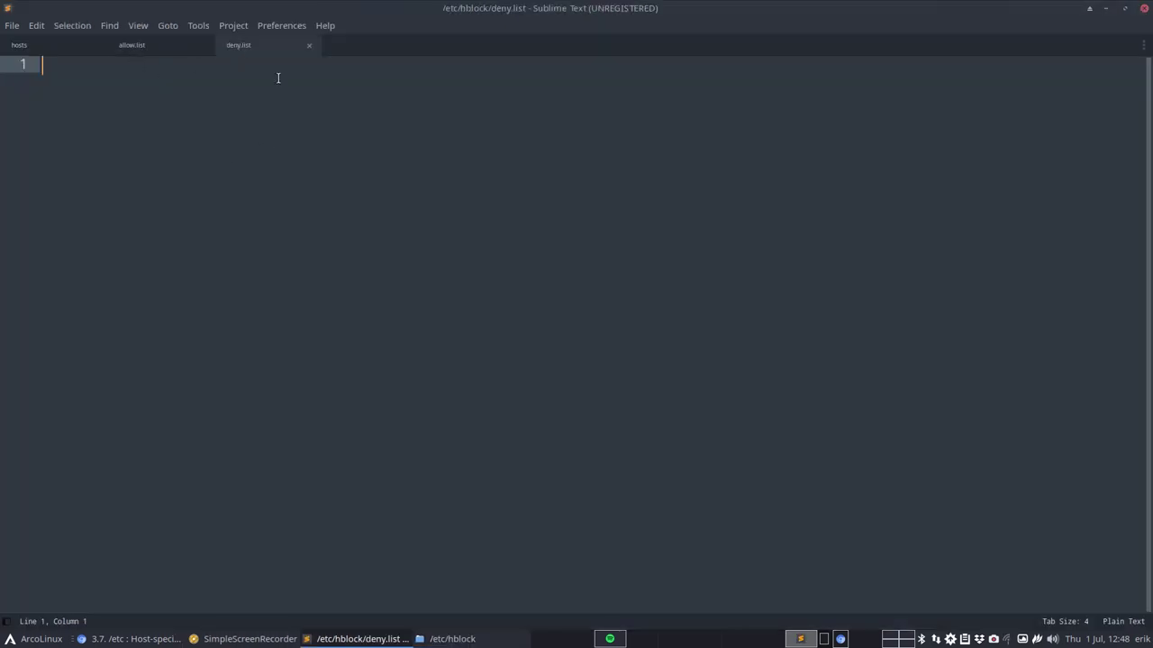
click(1144, 8)
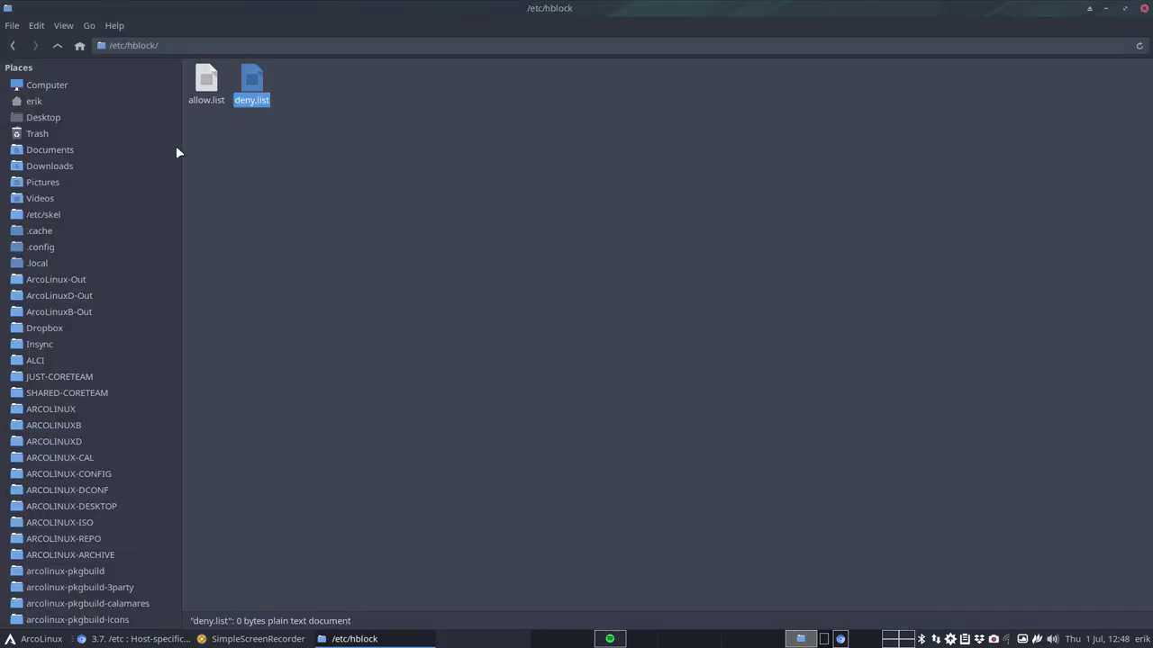
click(57, 45)
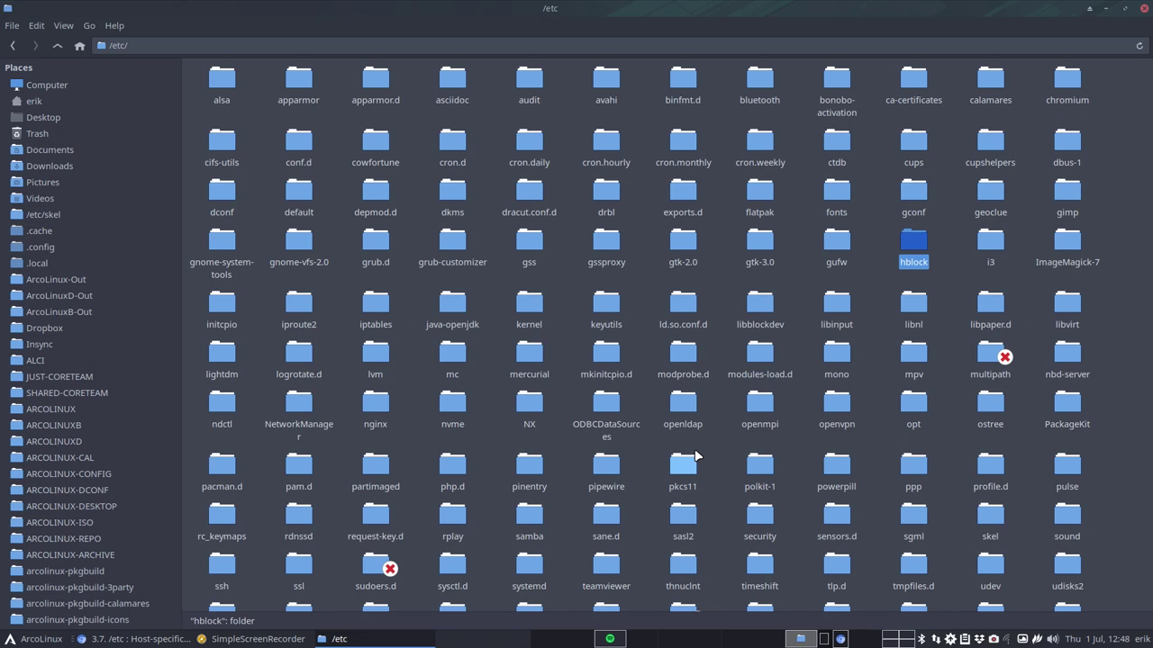
- Open the /etc/lightdm folder and examine the general and seat configuration sections of lightdm.conf in Sublime Text
double_click(229, 360)
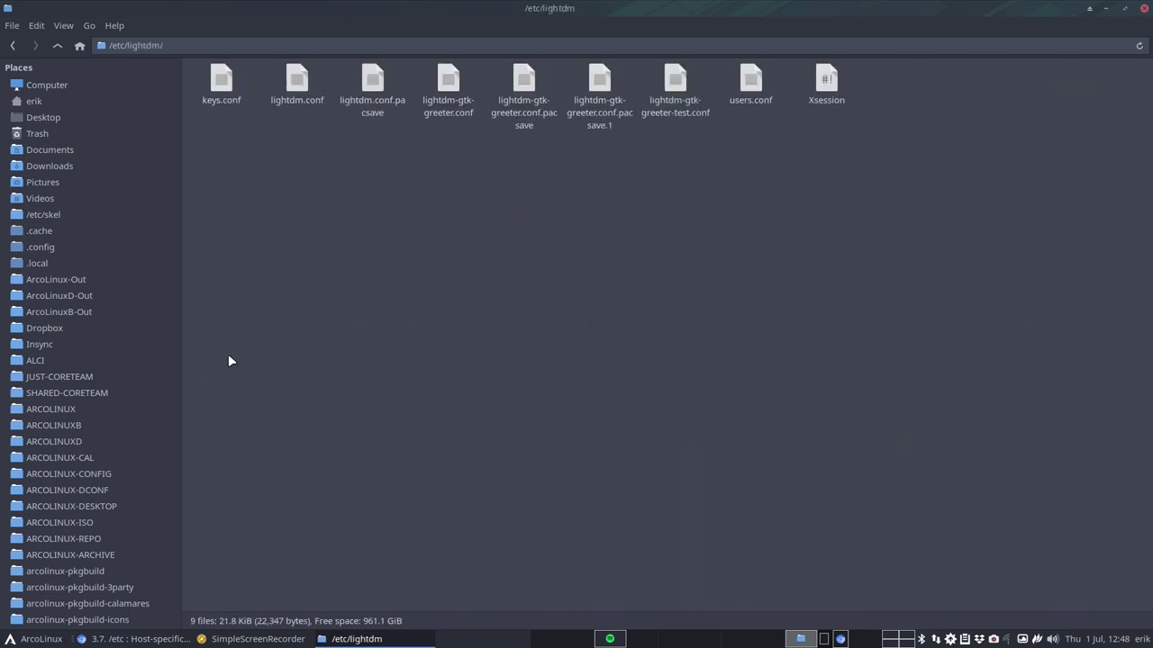
click(290, 77)
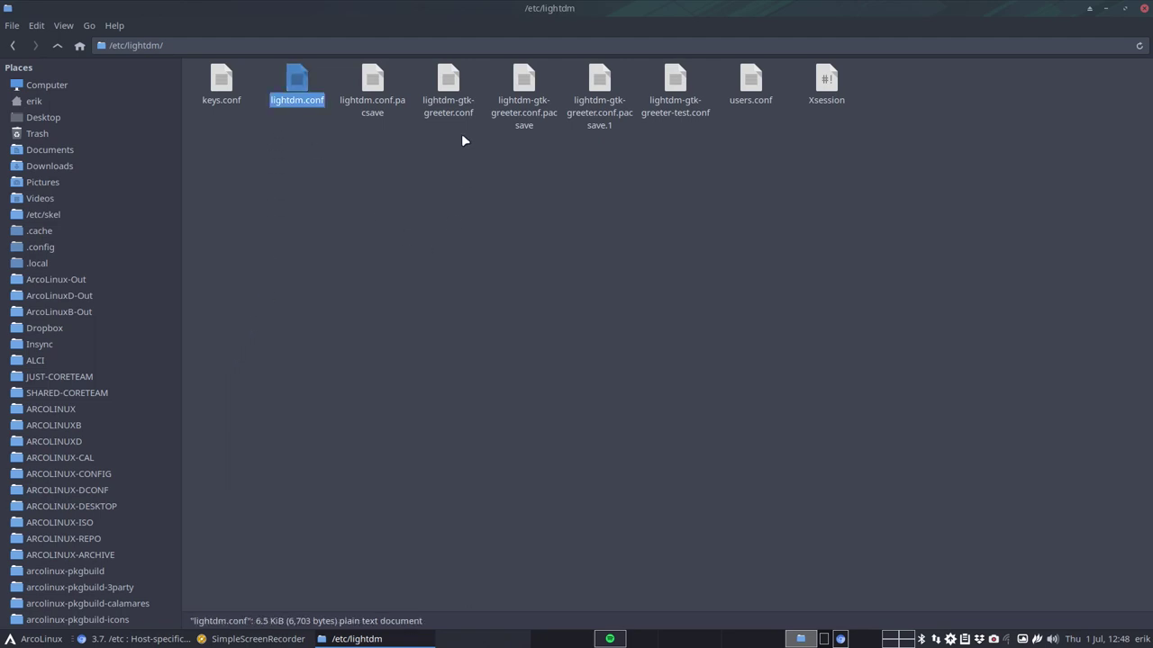
click(451, 78)
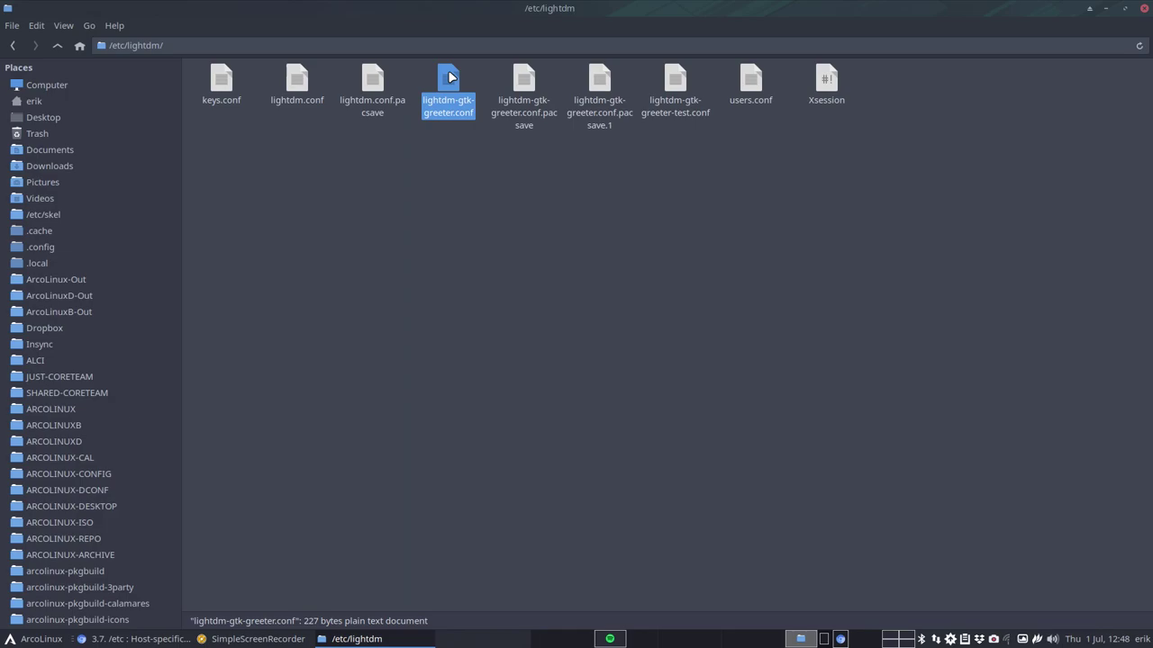
double_click(293, 81)
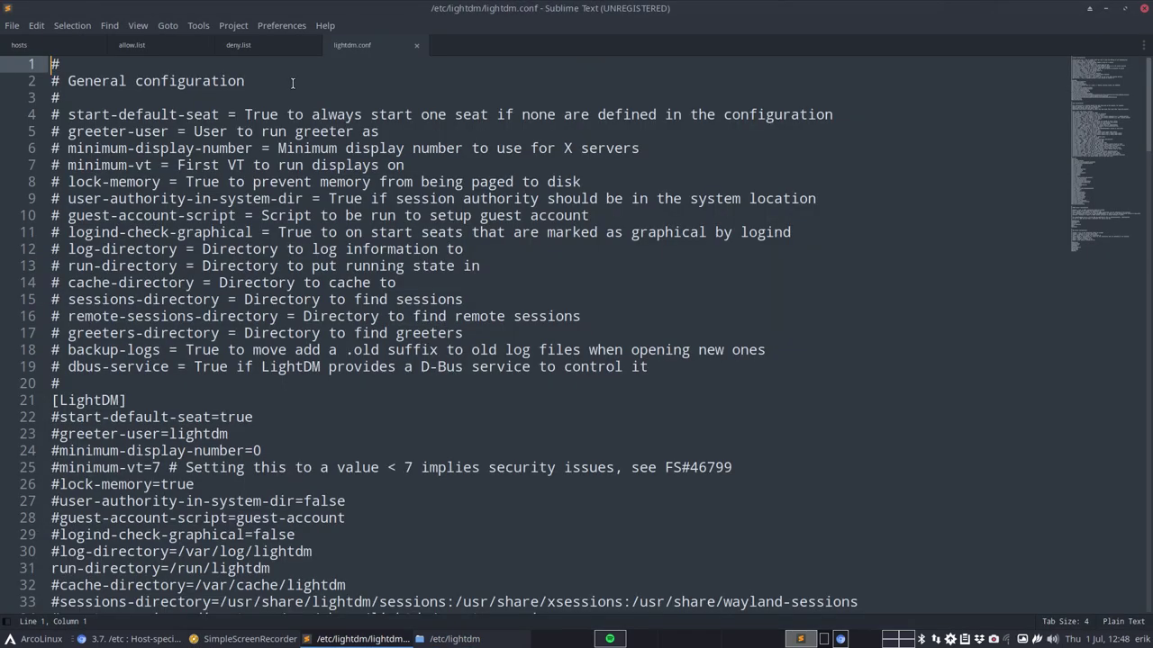
scroll(294, 423, down, 5)
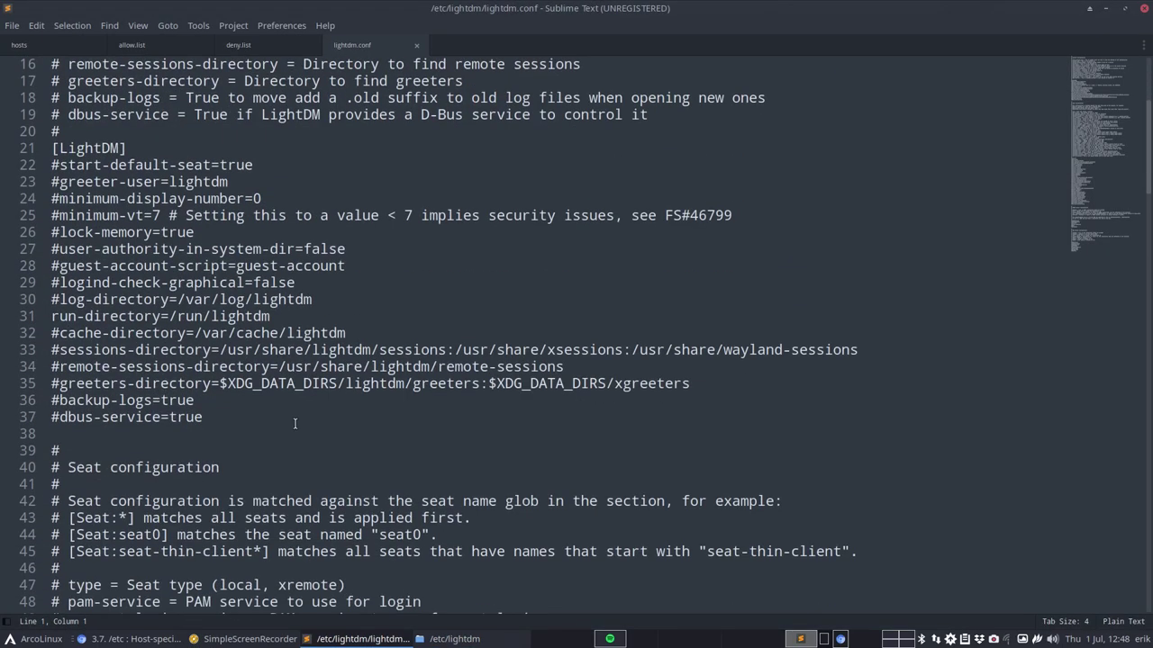
scroll(294, 423, down, 15)
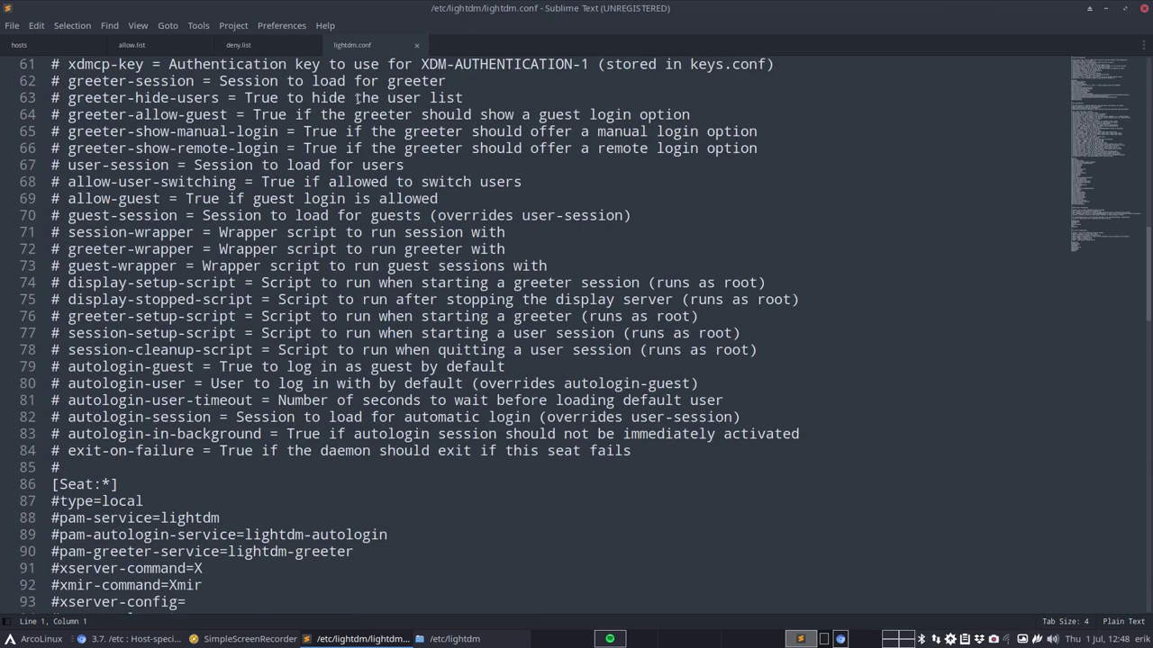
- Close the lightdm.conf, deny.list, allow.list and hosts files in Sublime Text, and close the editor
click(416, 45)
click(305, 45)
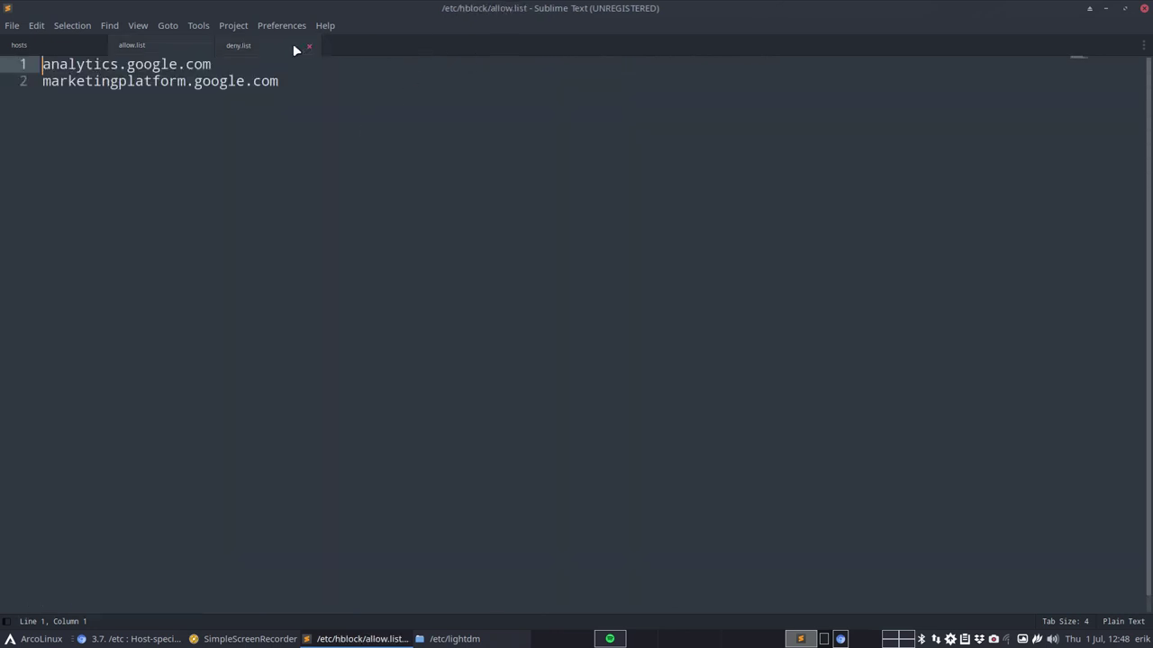
click(200, 45)
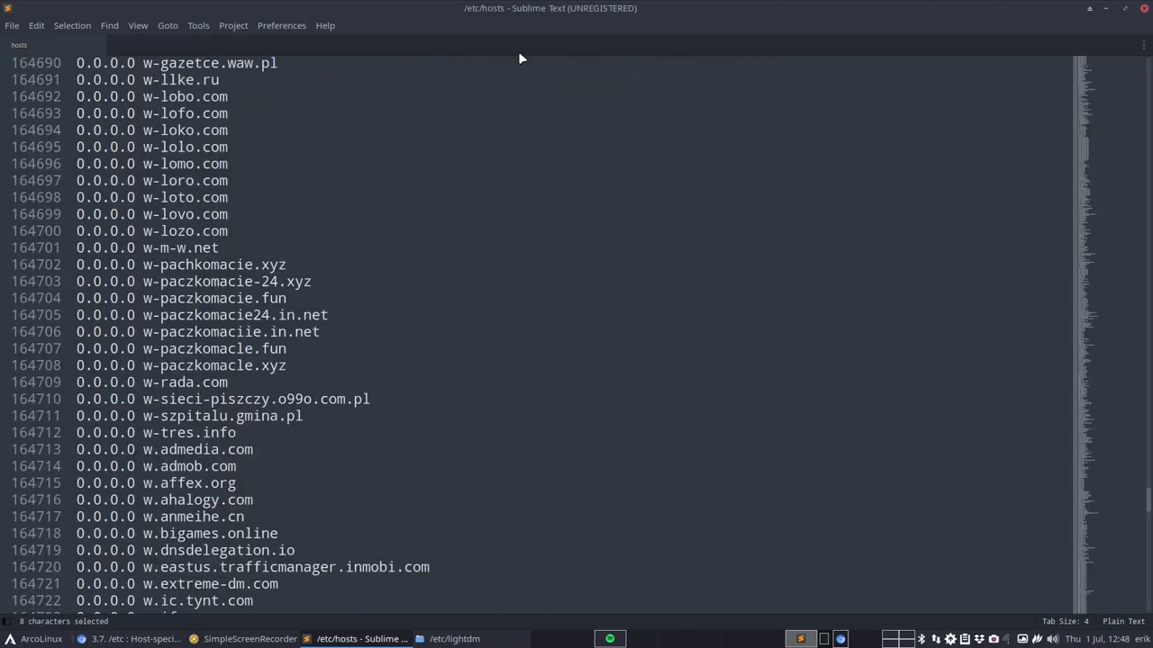
click(95, 44)
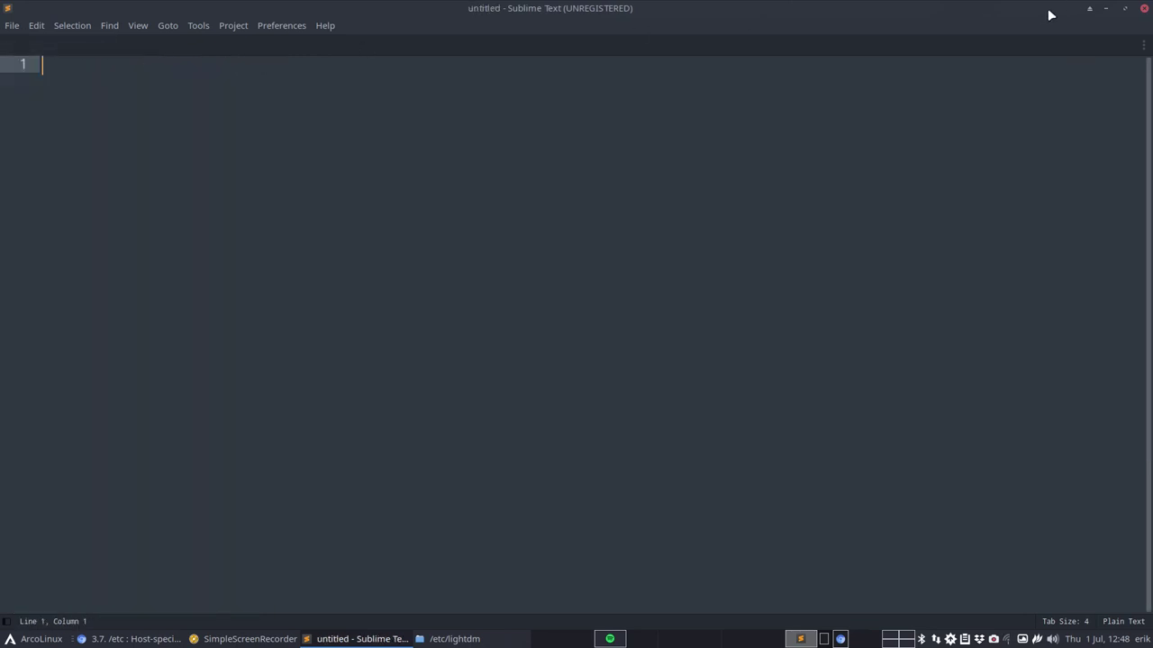
click(1144, 8)
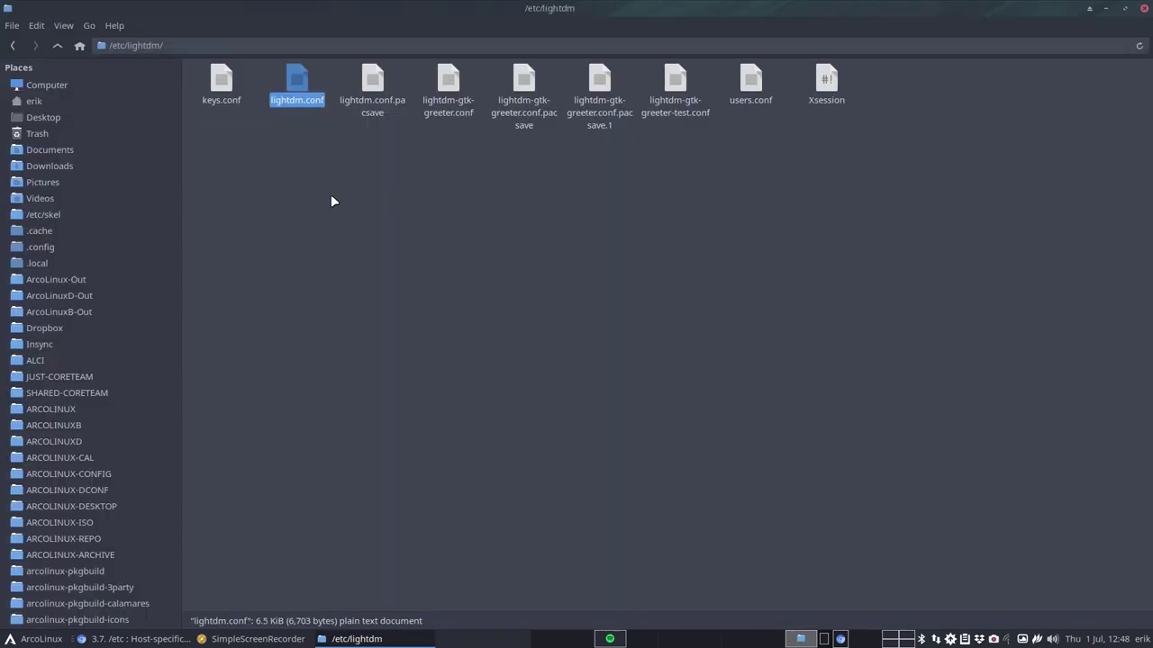
- Return to /etc and open the linux.preset file from the mkinitcpio.d folder in Sublime Text
click(58, 45)
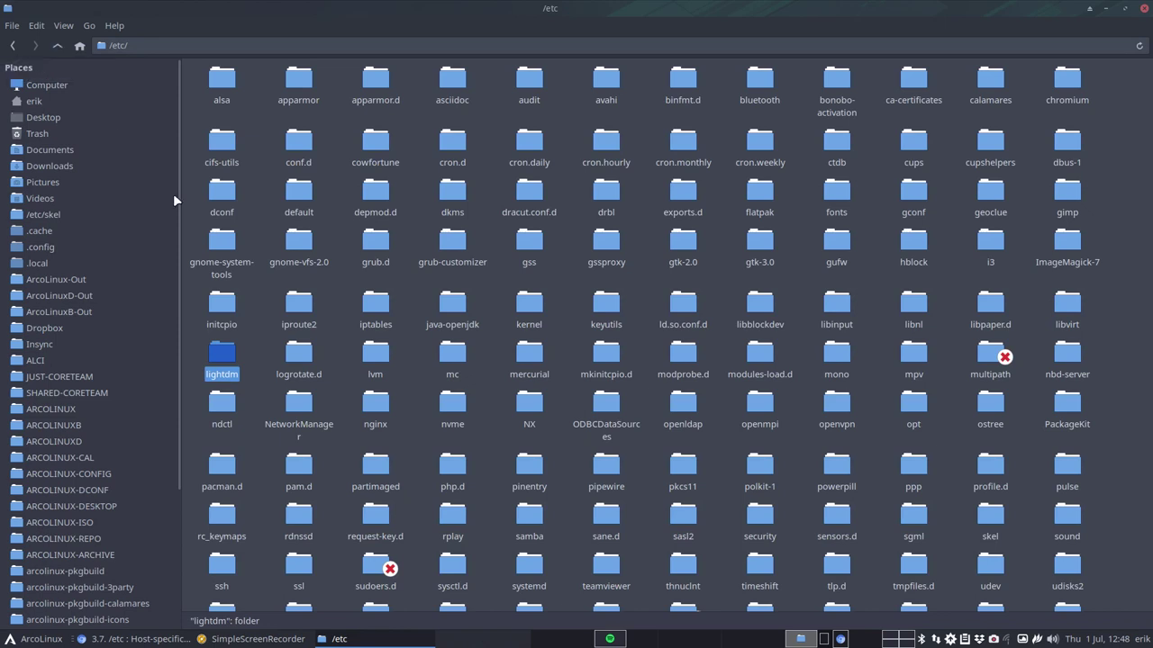
double_click(600, 362)
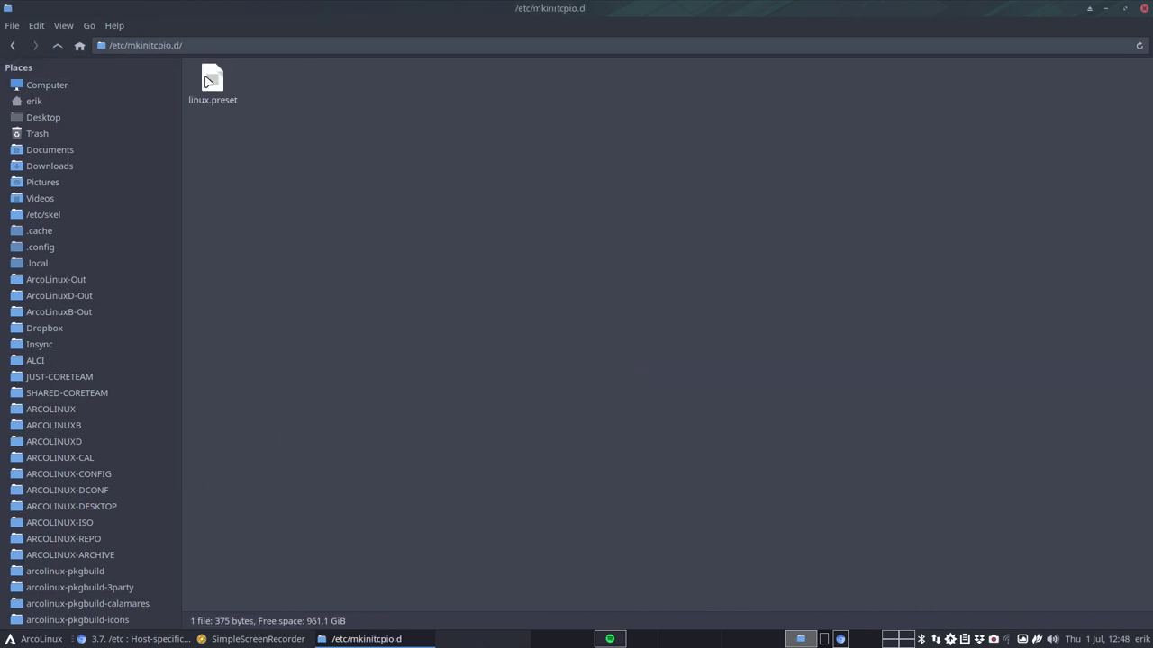
double_click(210, 81)
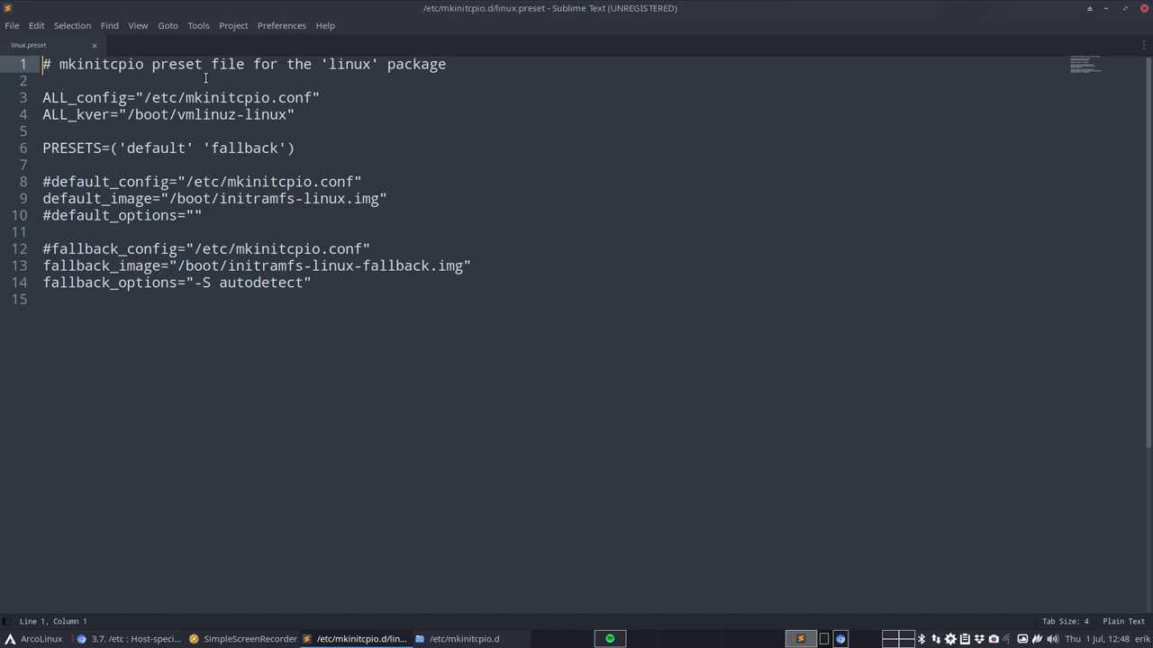
- Run sudo mkinitcpio -p linux in a new terminal, entering the account password
key(super+Return)
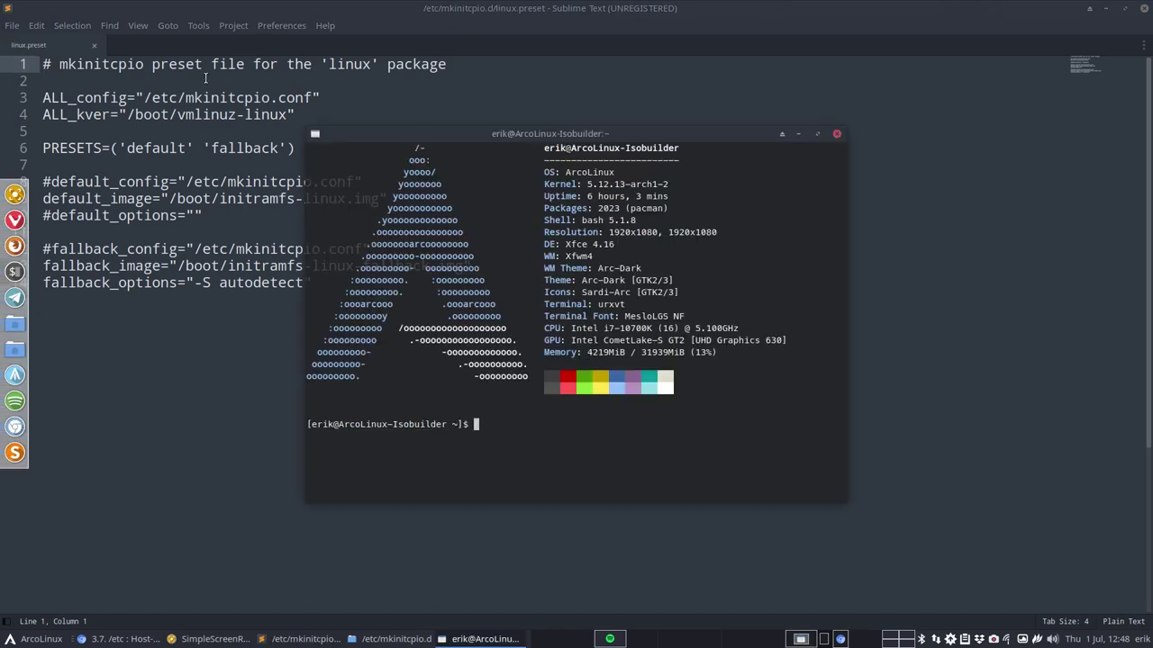
text(update-grub)
key(Up)
key(BackSpace)
text(p iln)
key(BackSpace)
key(BackSpace)
key(BackSpace)
text(linux)
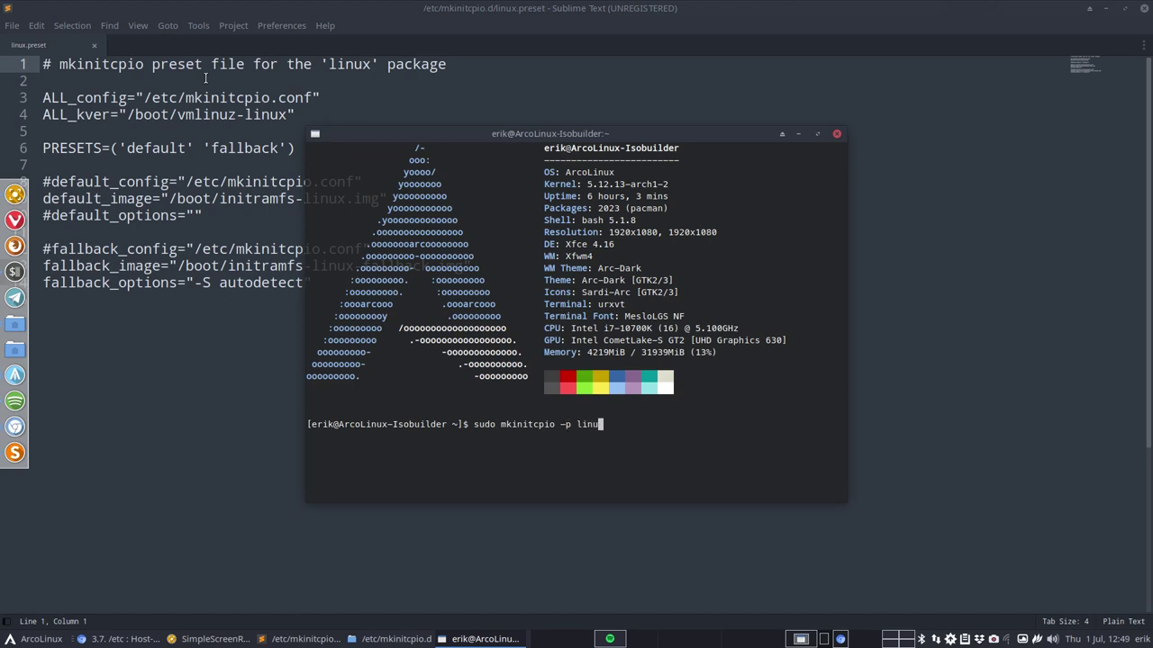
key(Return)
key(Return)
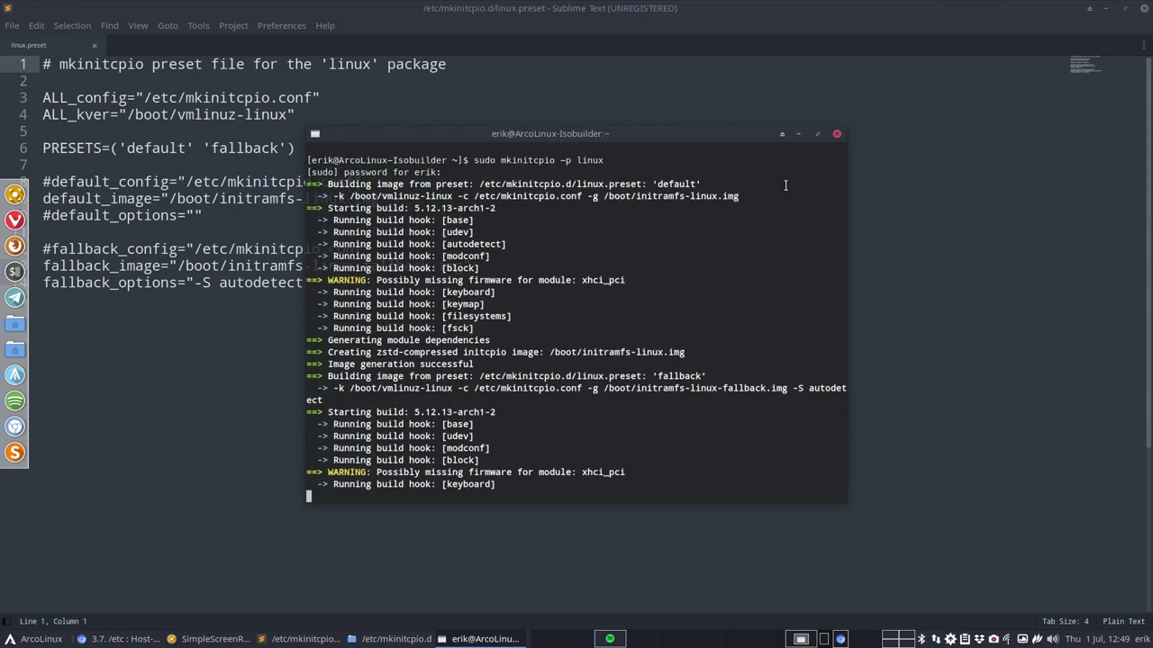
- Close the terminal and the linux.preset editor window, and return to /etc
click(837, 135)
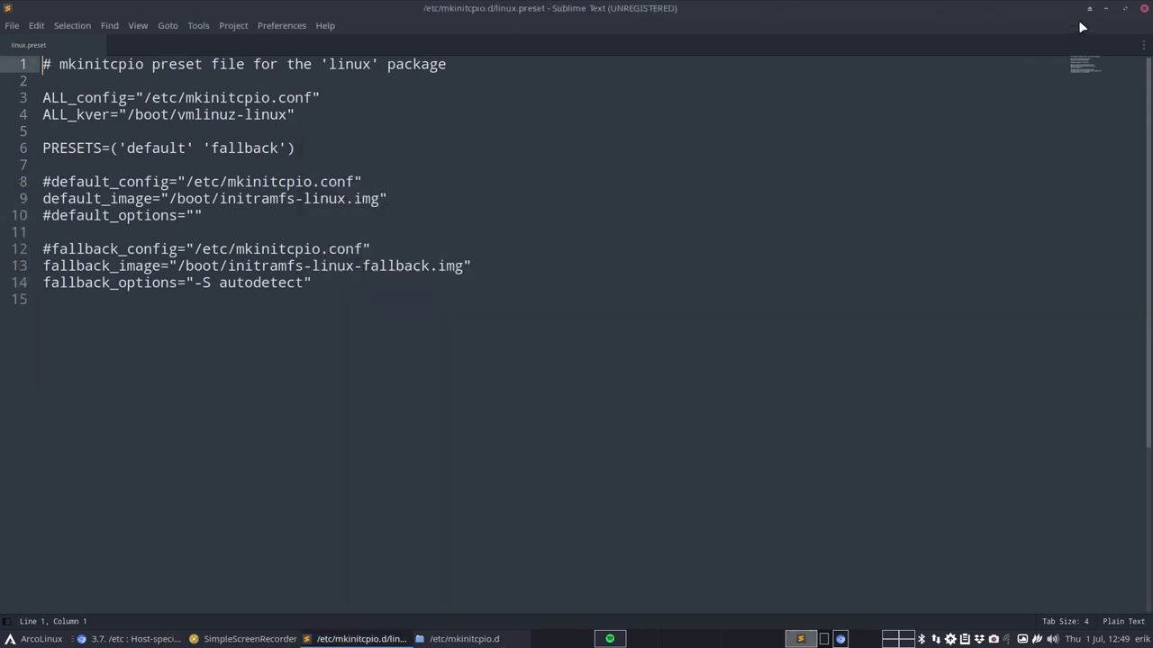
click(1143, 8)
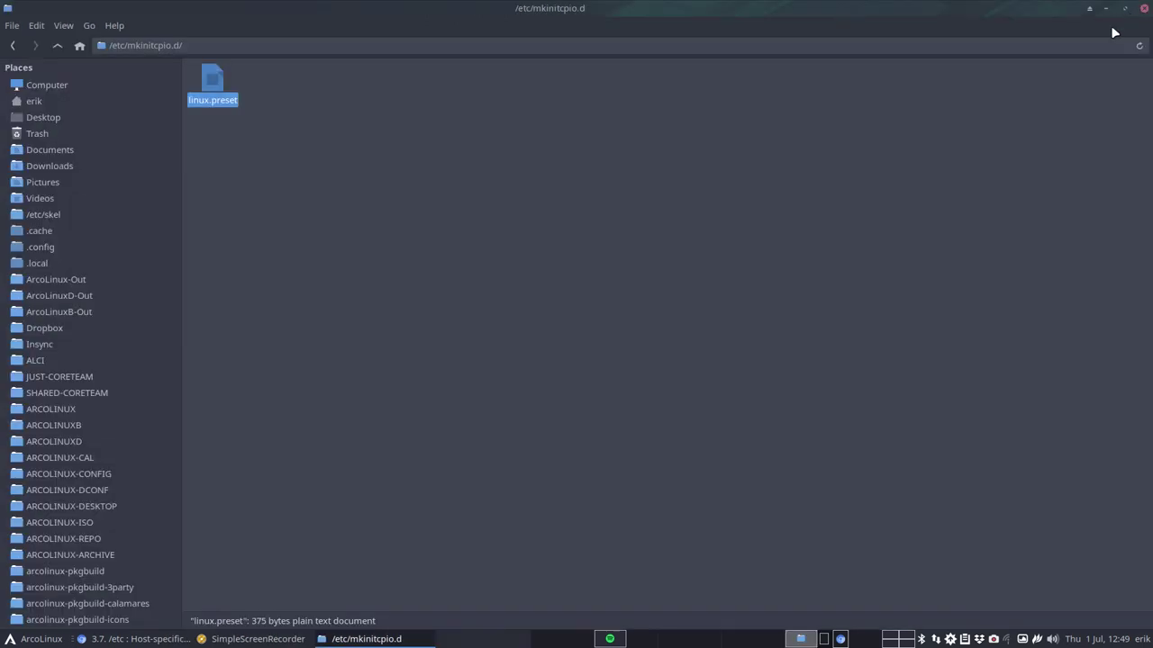
click(58, 45)
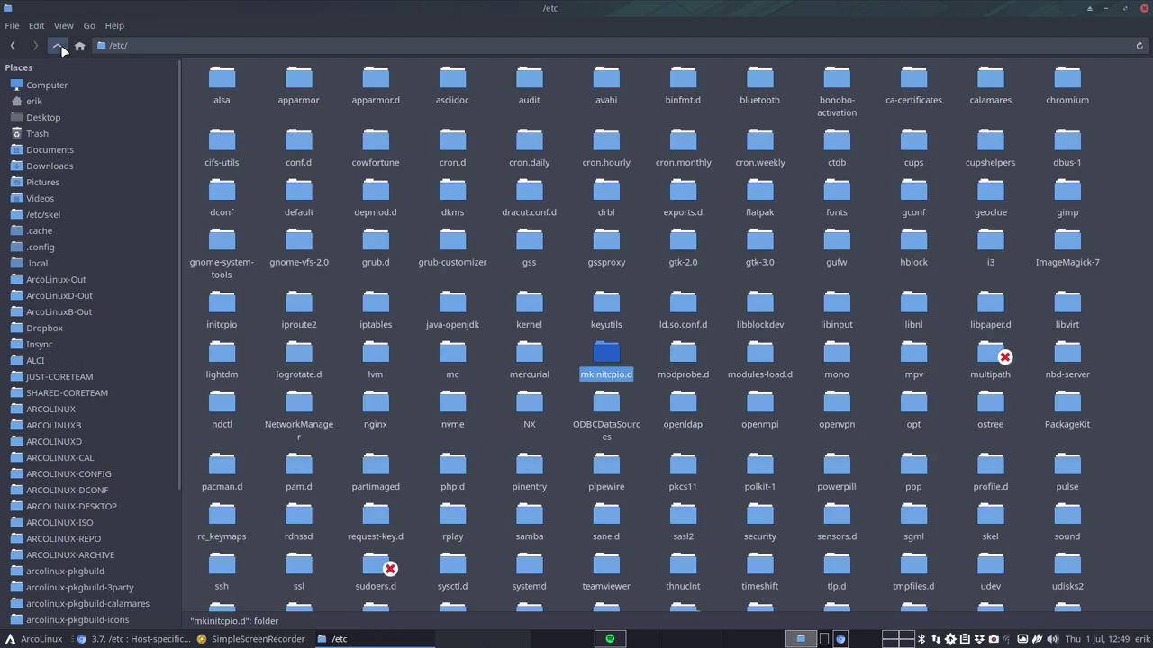
- View the configuration files in the /etc/modprobe.d folder and return to /etc
double_click(681, 356)
drag(217, 166, 670, 149)
click(449, 193)
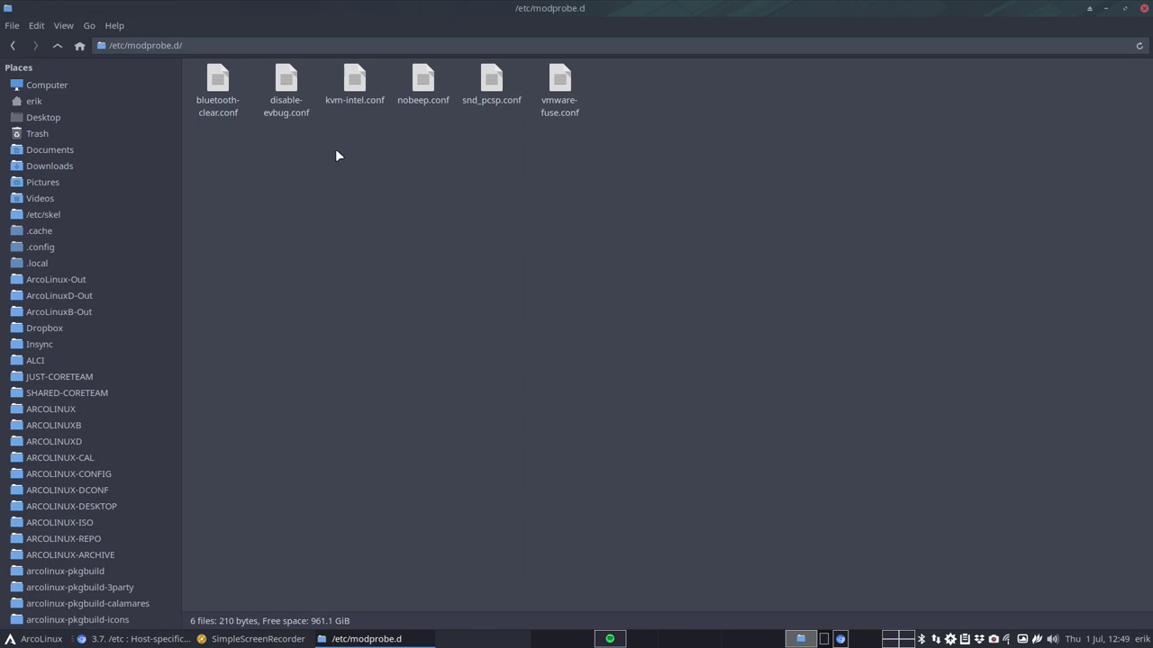
click(57, 45)
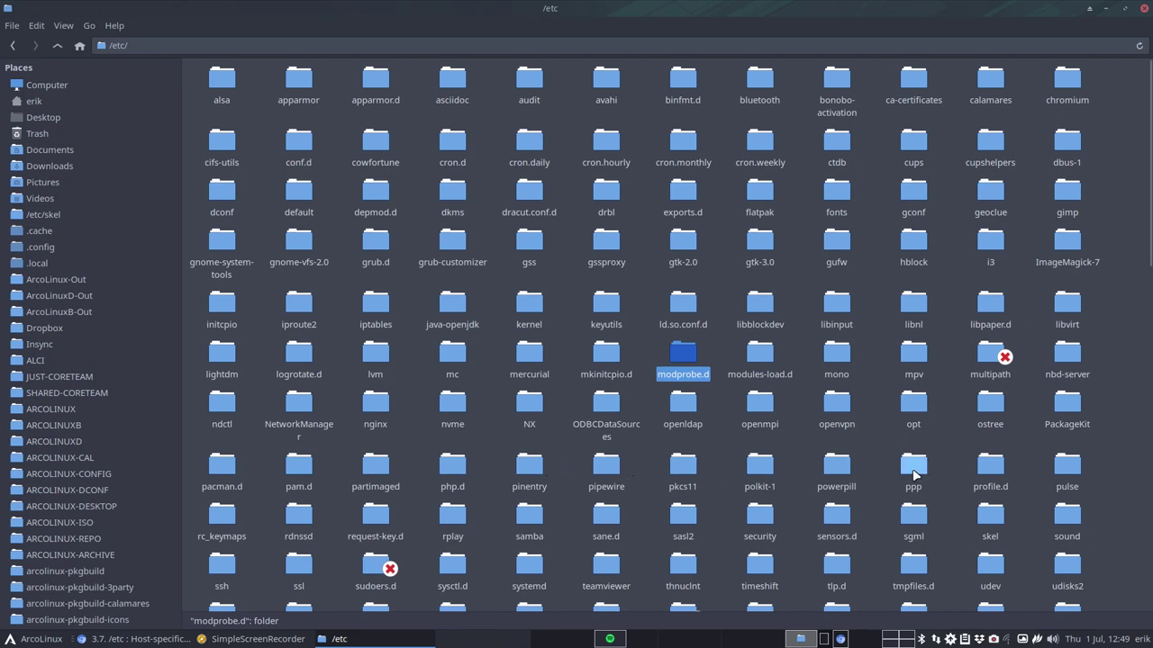
- View the /etc/skel folder, selecting and deselecting all its files and folders, and go back to /etc
click(989, 521)
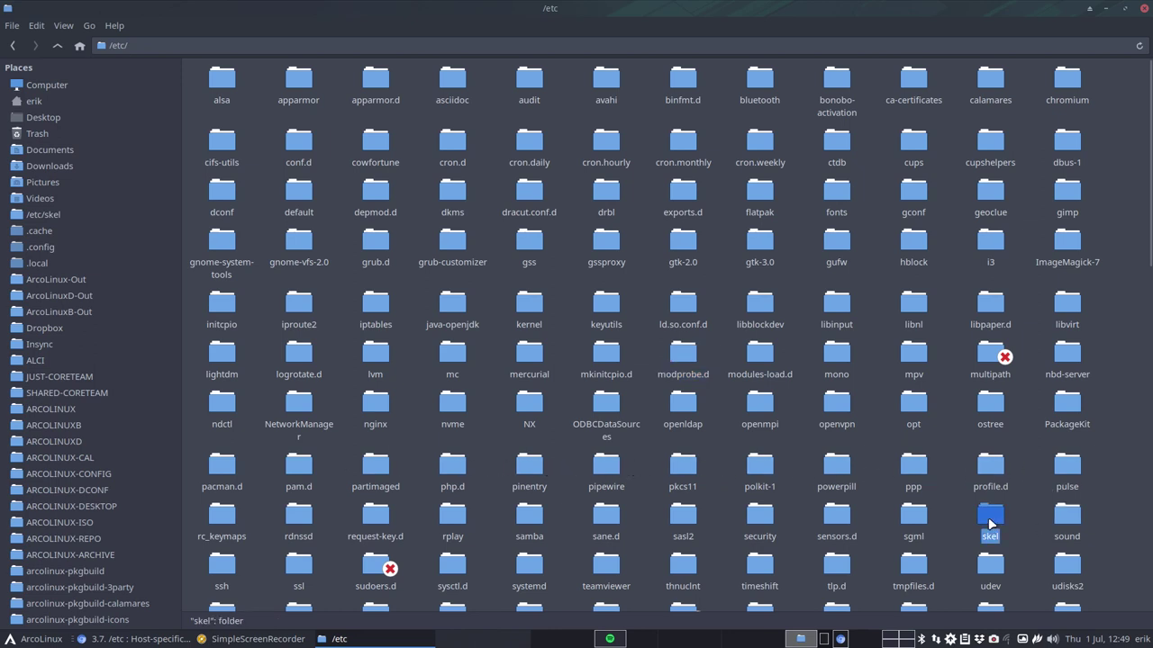
double_click(990, 520)
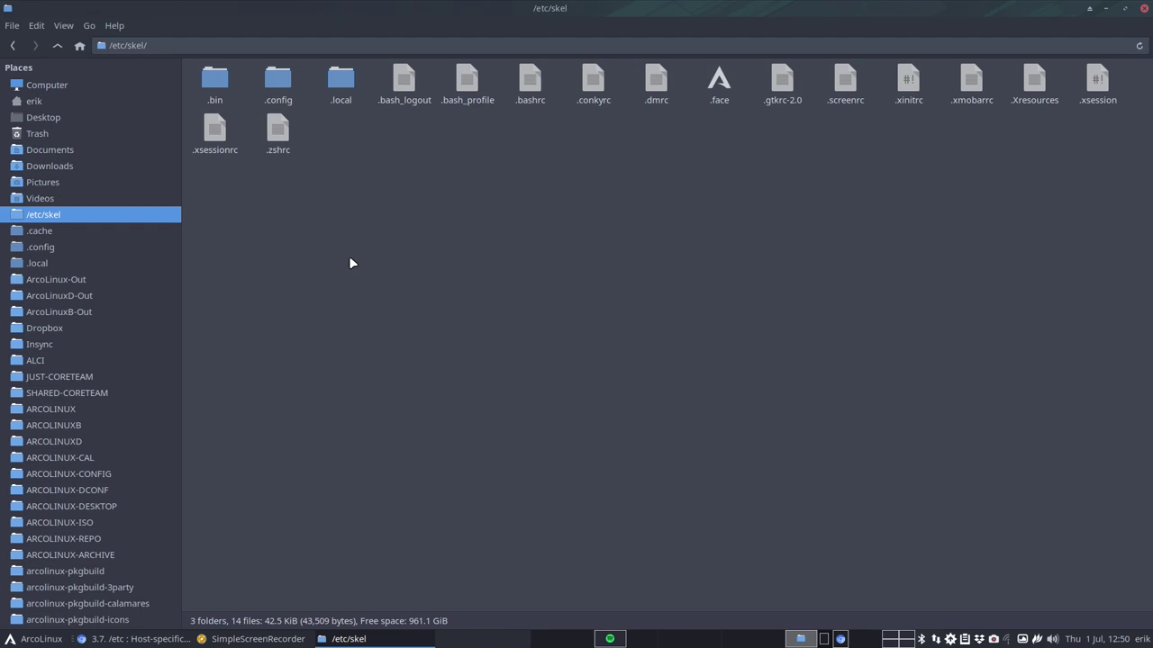
drag(191, 227, 1095, 67)
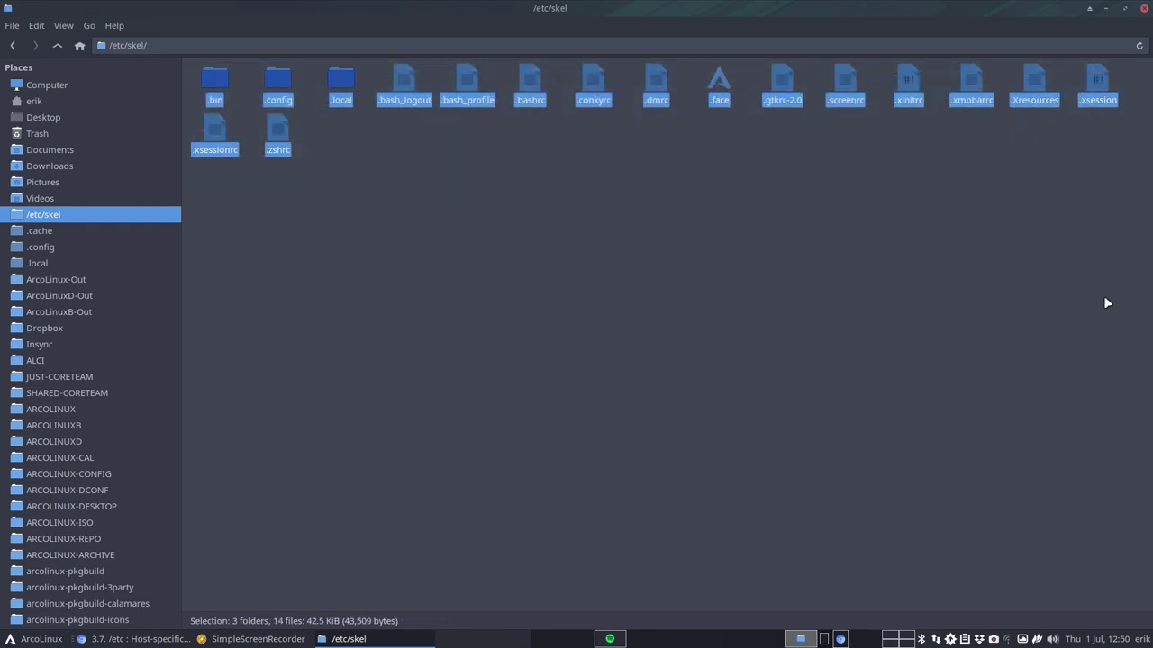
click(786, 334)
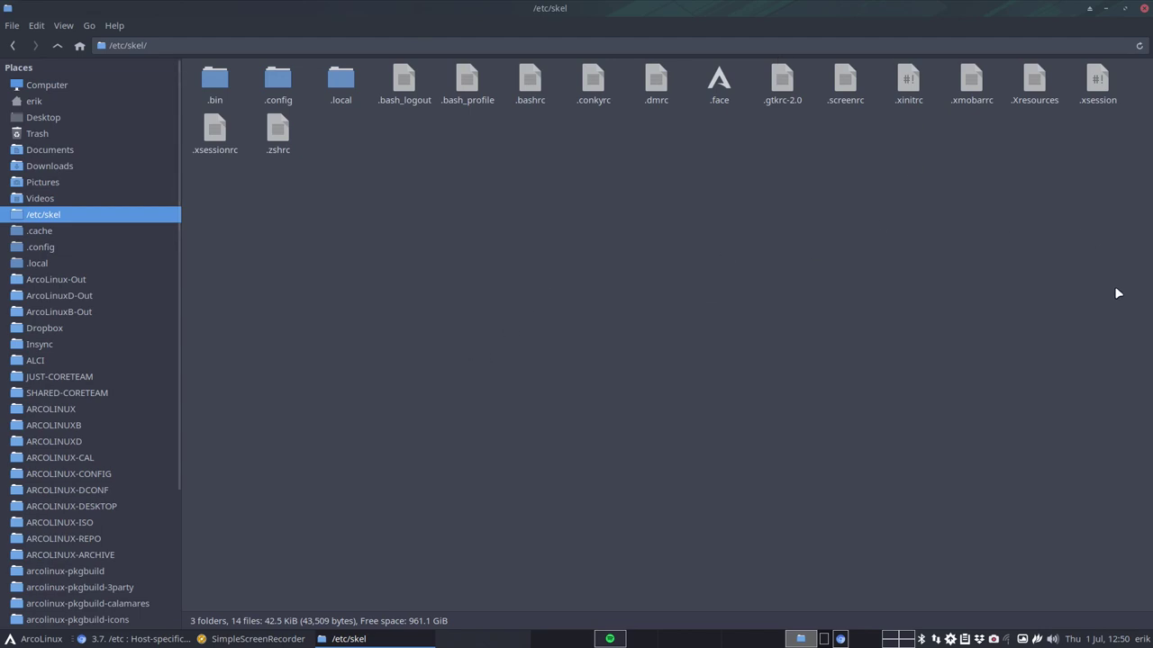
click(13, 46)
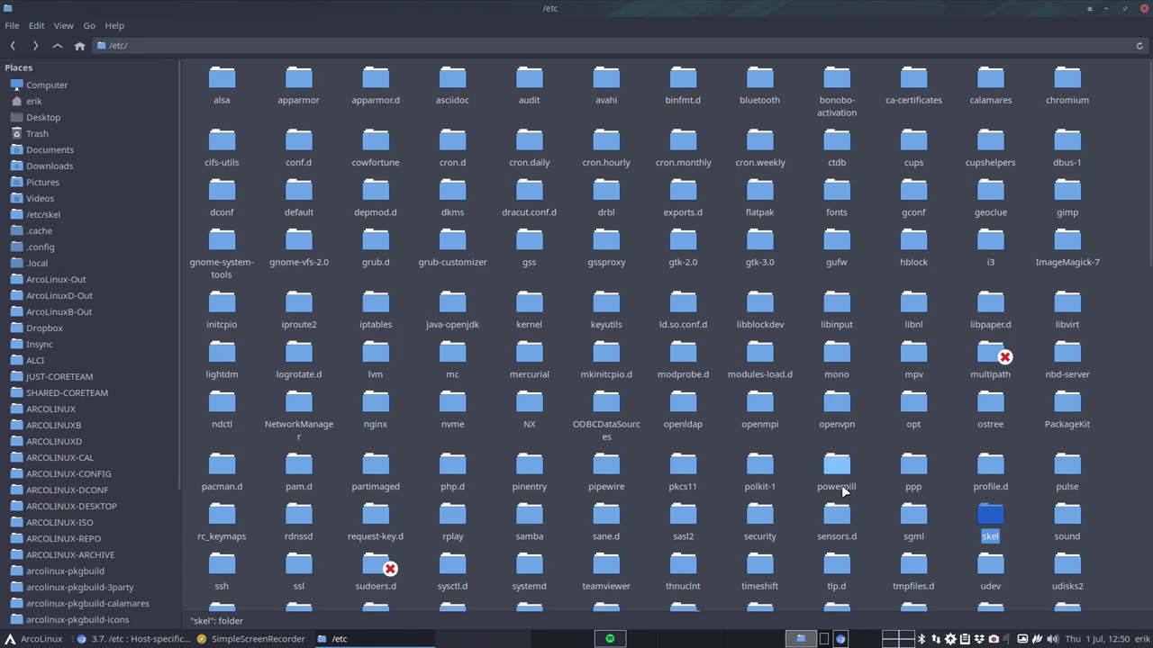
- Locate the systemd folder in /etc and view its contents
scroll(801, 525, down, 3)
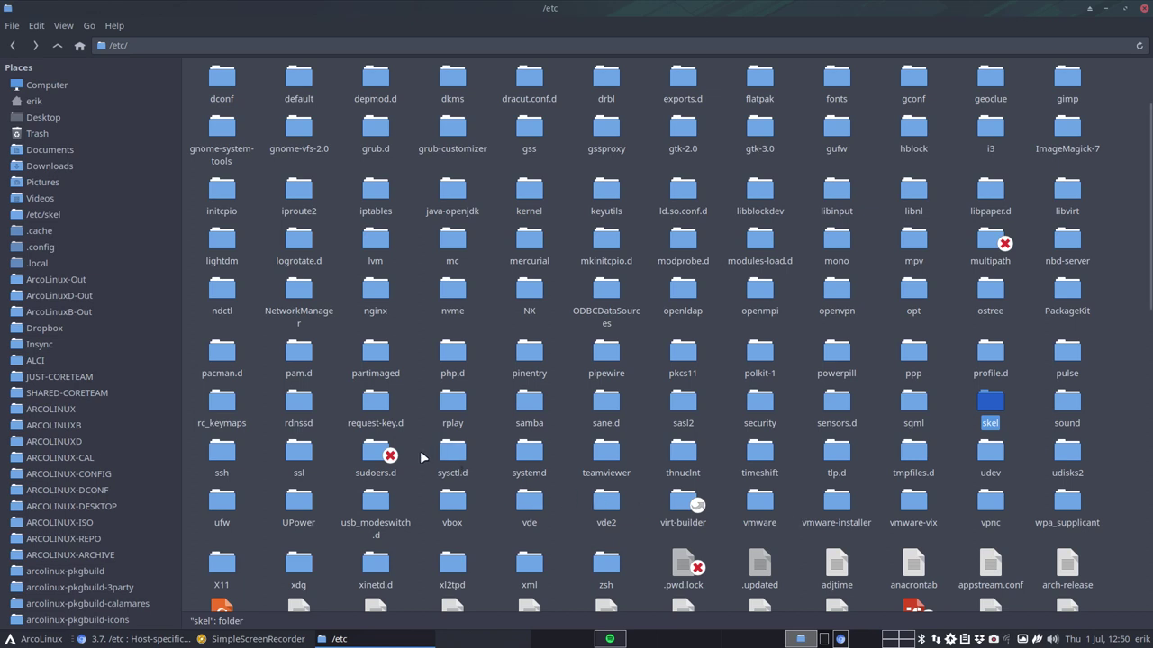
click(531, 453)
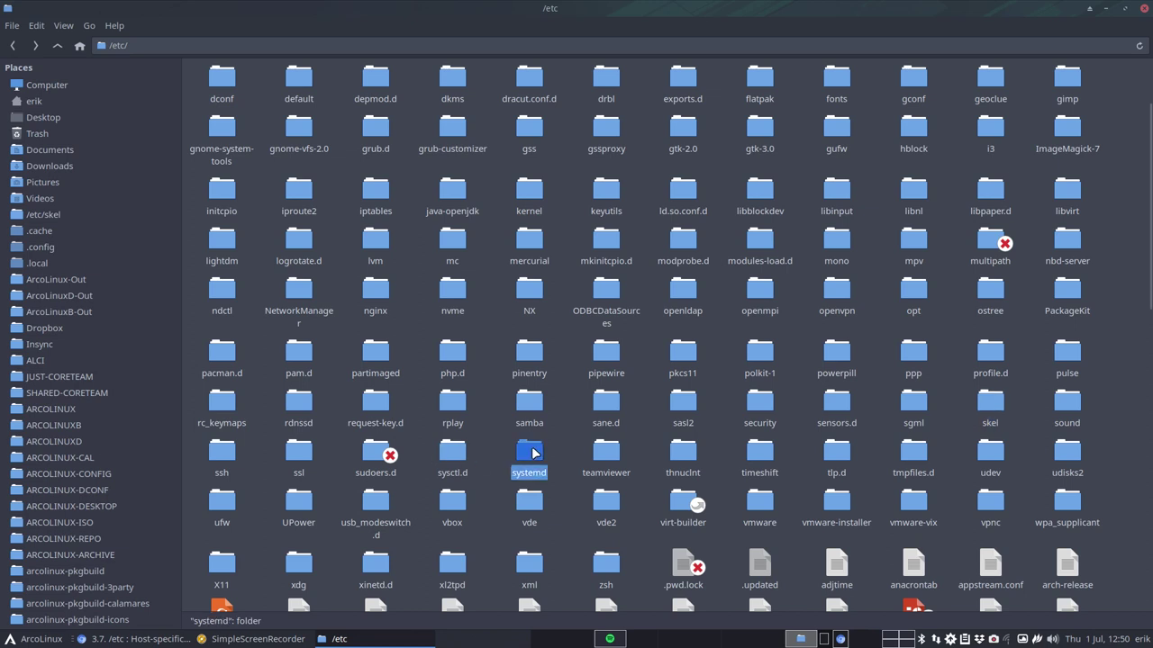
double_click(531, 453)
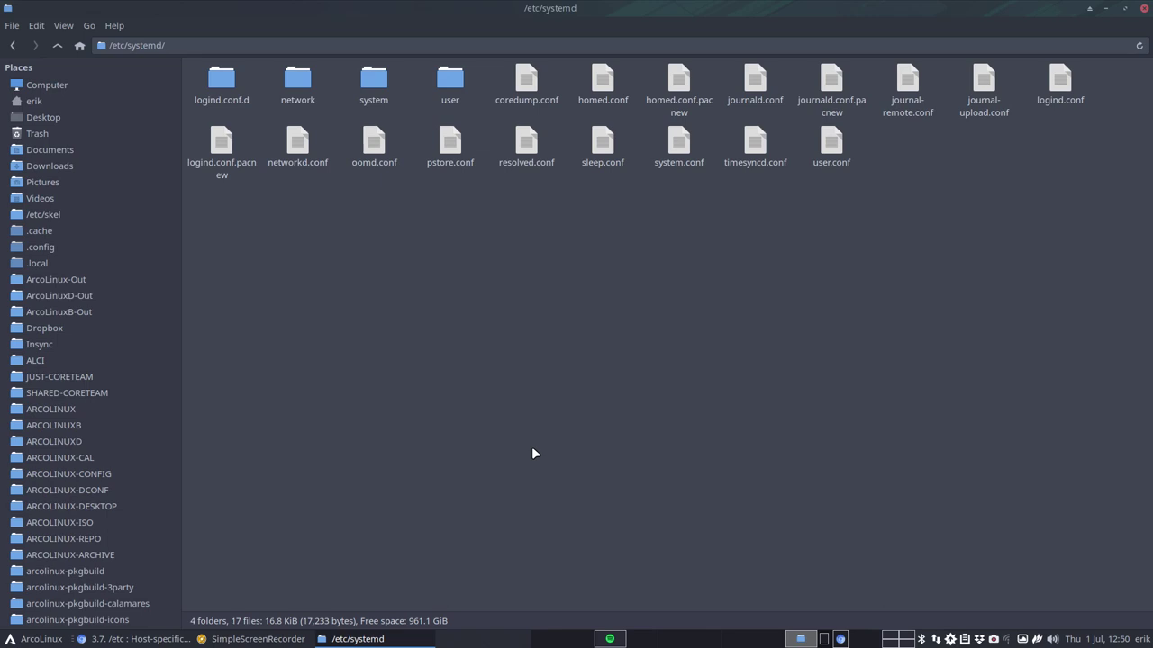
- View the contents of the /etc/systemd/system folder, selecting pacman-init.service and vnstatd.service in turn
double_click(379, 99)
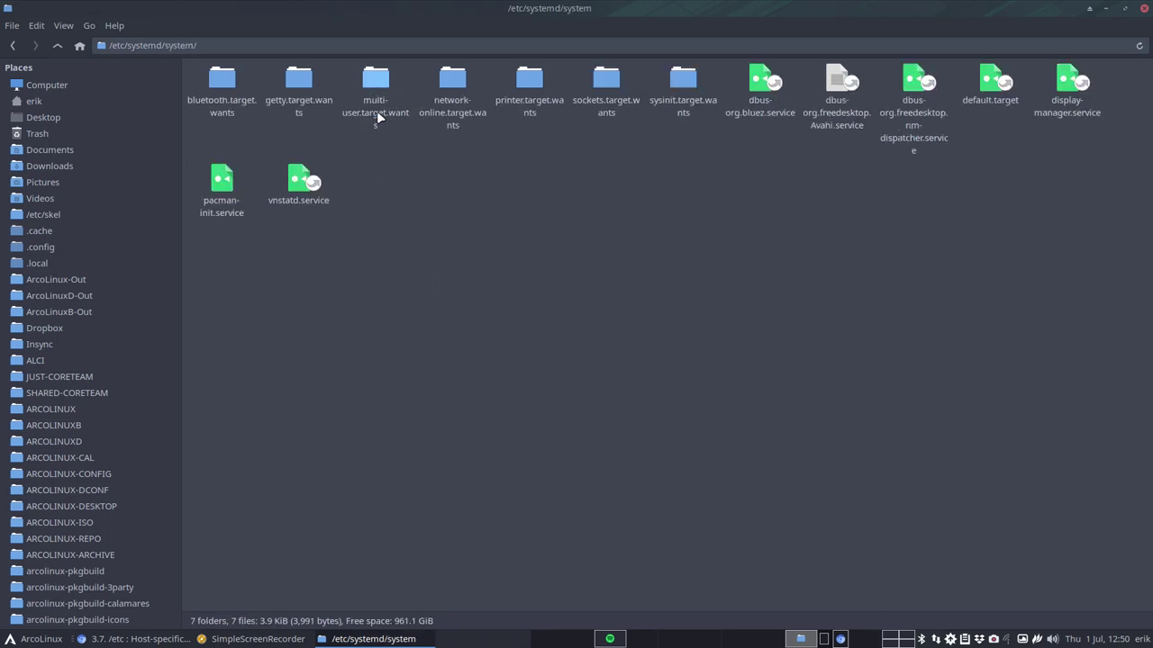
click(219, 186)
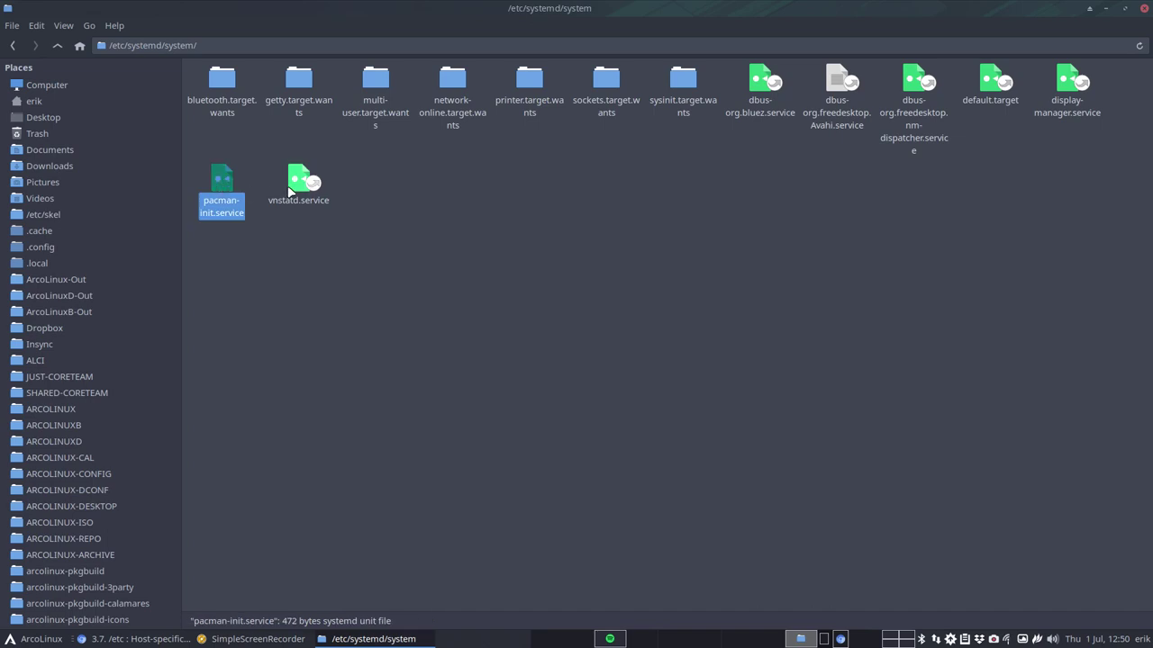
click(291, 184)
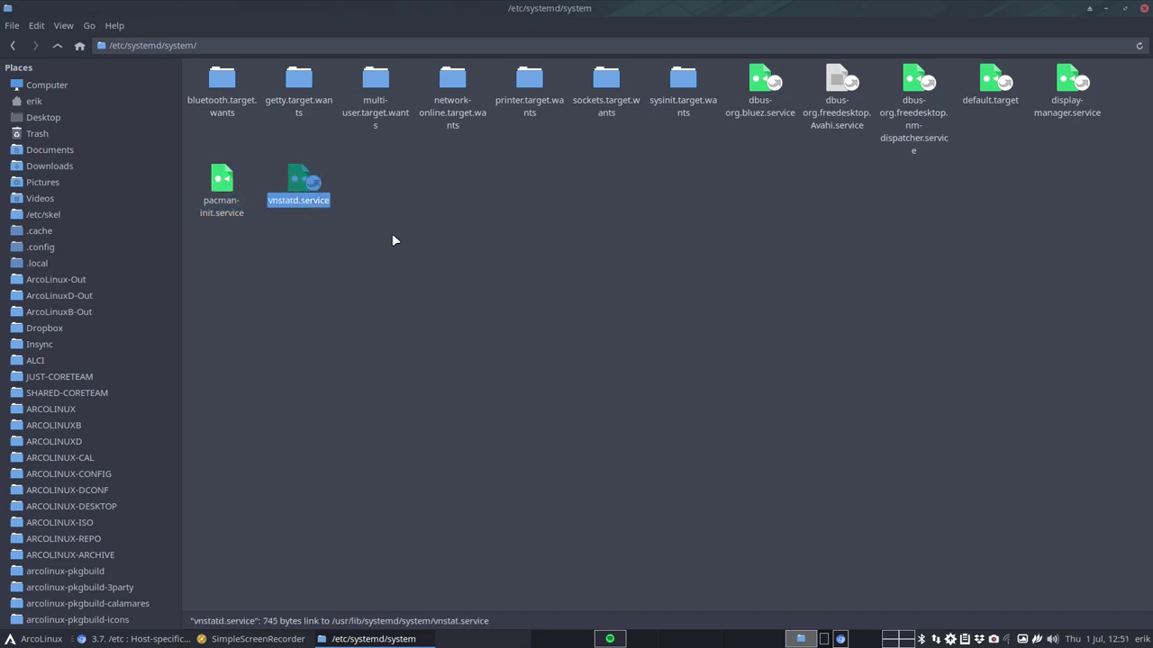
- Examine the properties of default.target, widening the dialog to read the full link path, and close it
click(990, 99)
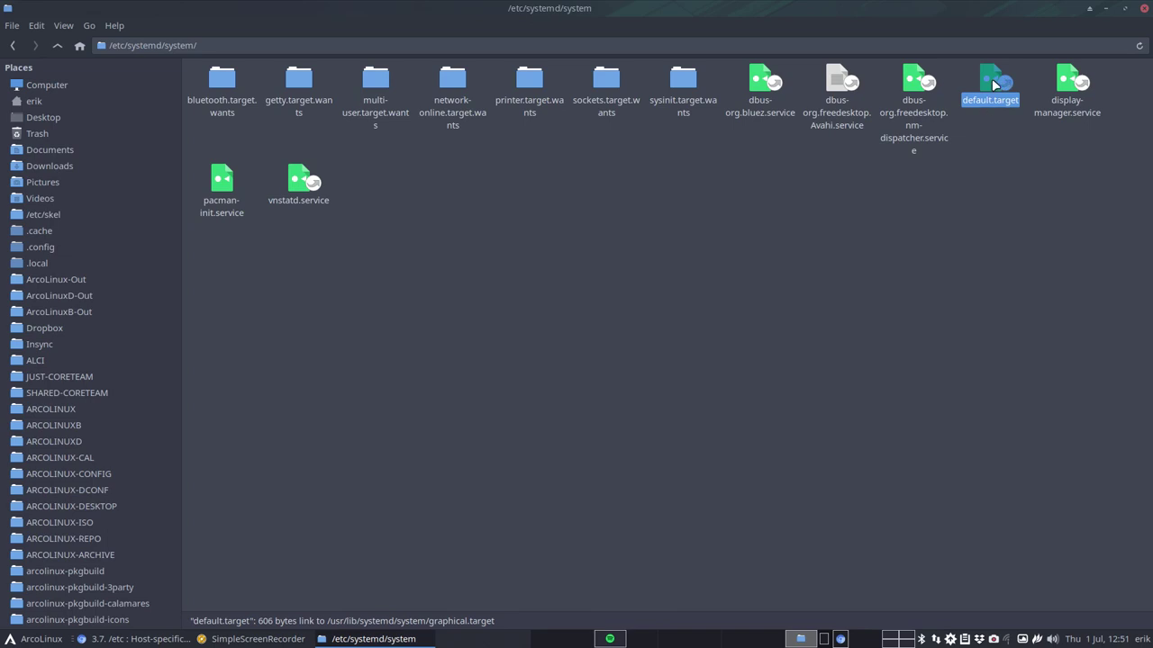
right_click(994, 85)
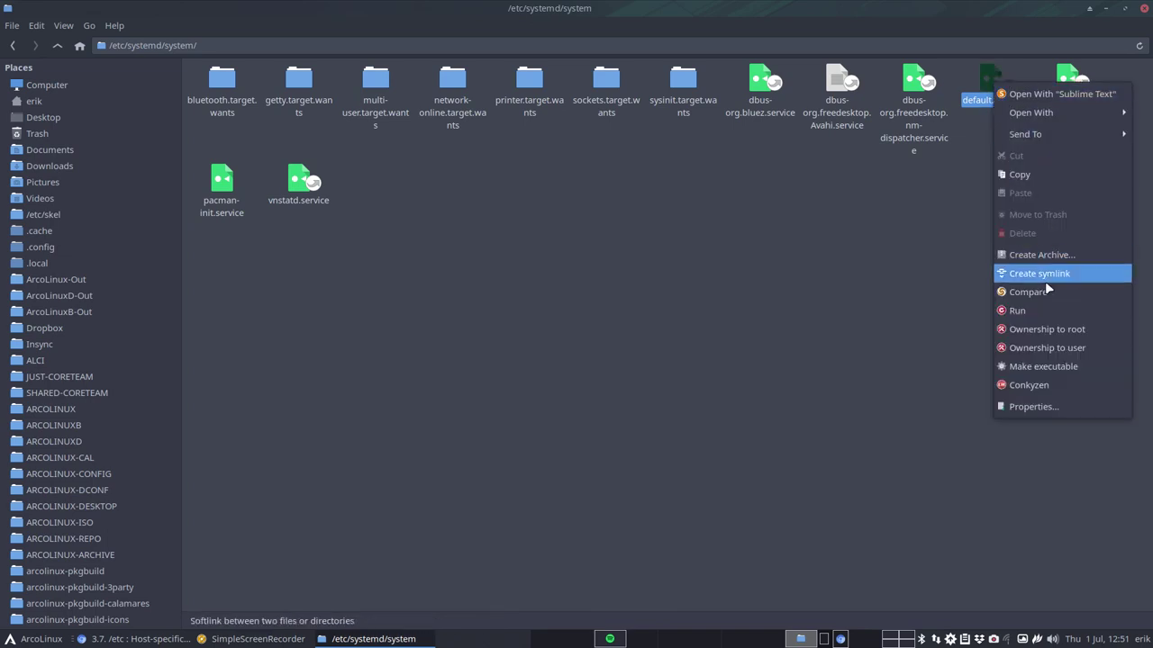
click(1031, 406)
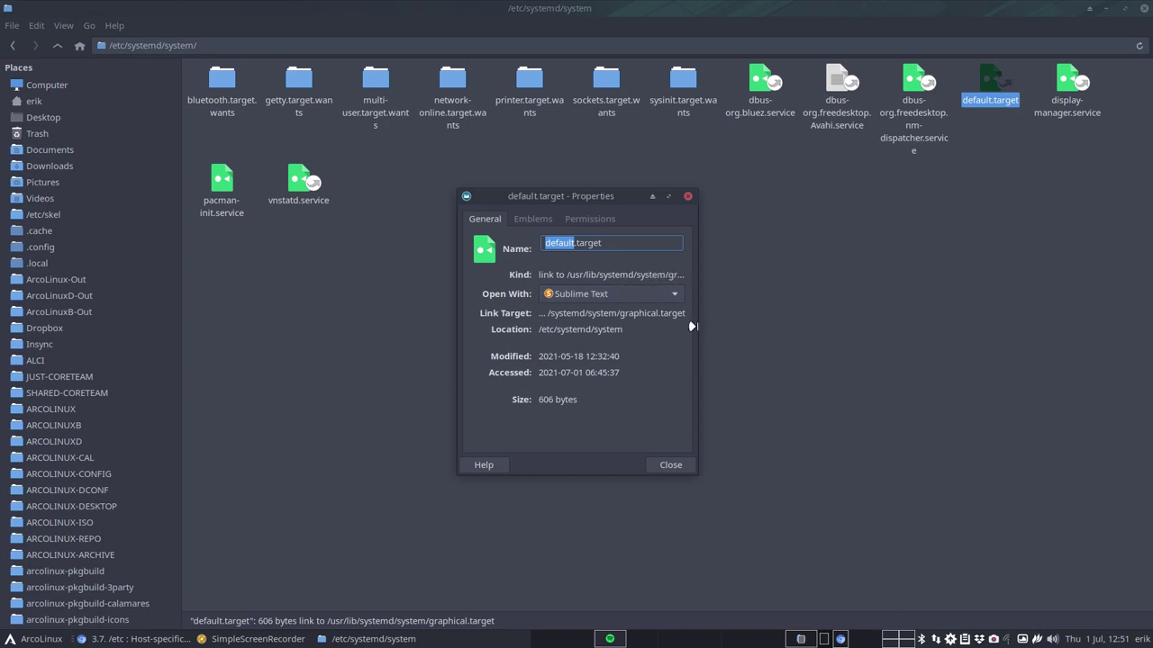
drag(695, 324, 980, 330)
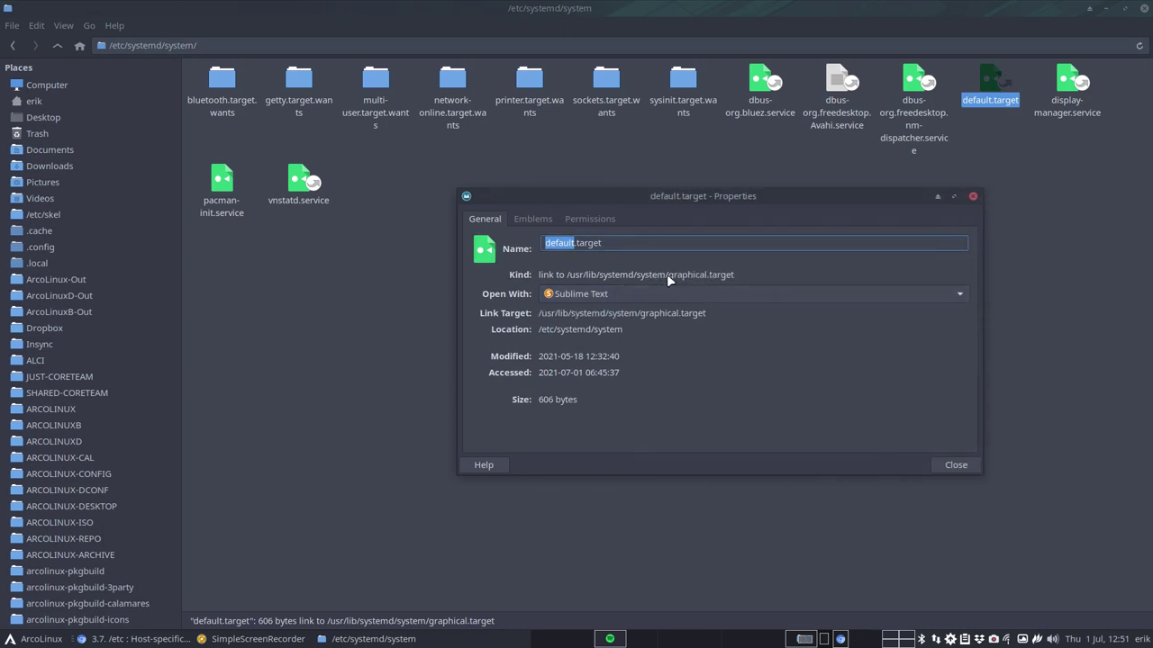
mouse_move(716, 277)
click(952, 466)
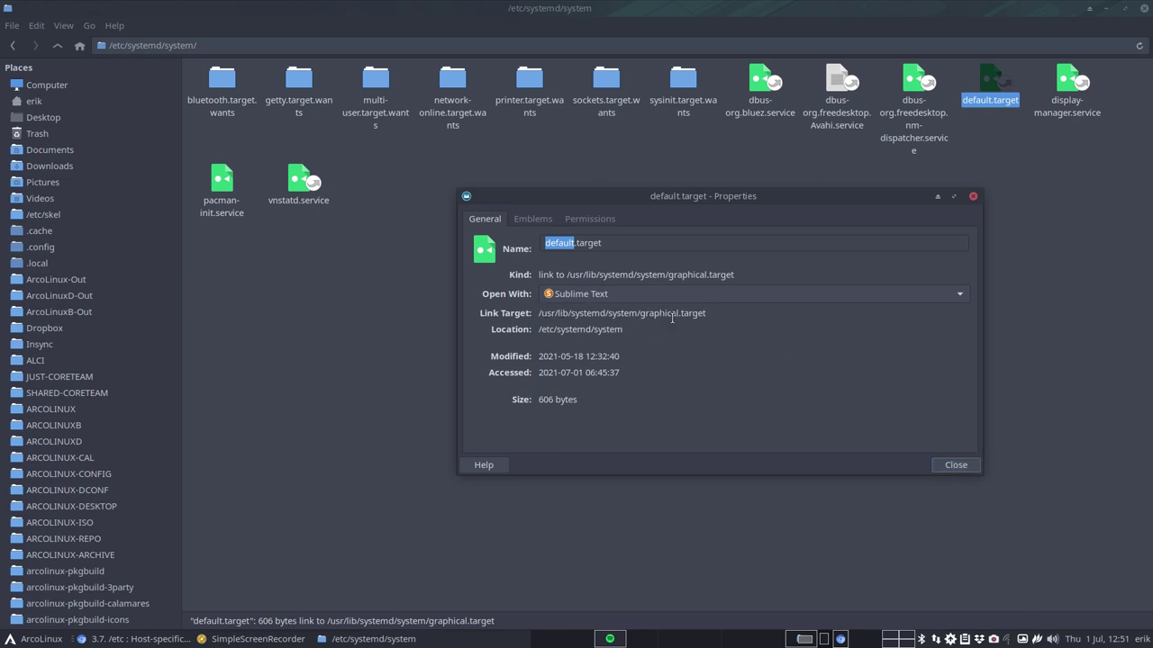
click(954, 465)
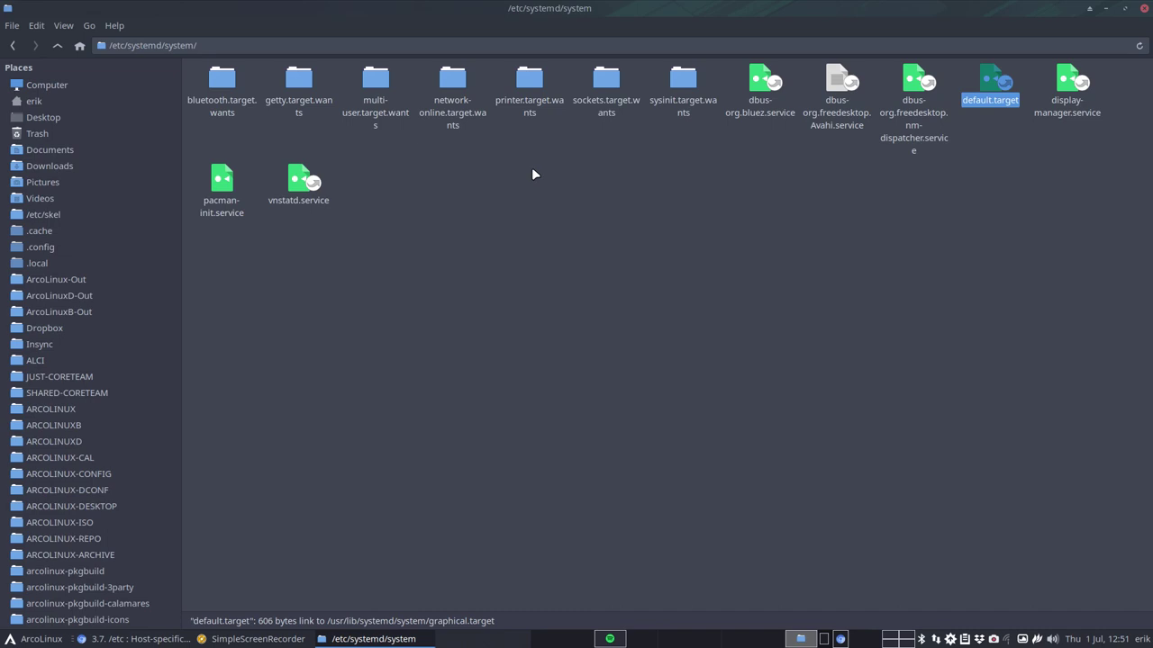
- Look through the services in multi-user.target.wants, including cronie, pacman-init, snapd, teamviewerd and vmware-networks, and return to the system folder
double_click(365, 82)
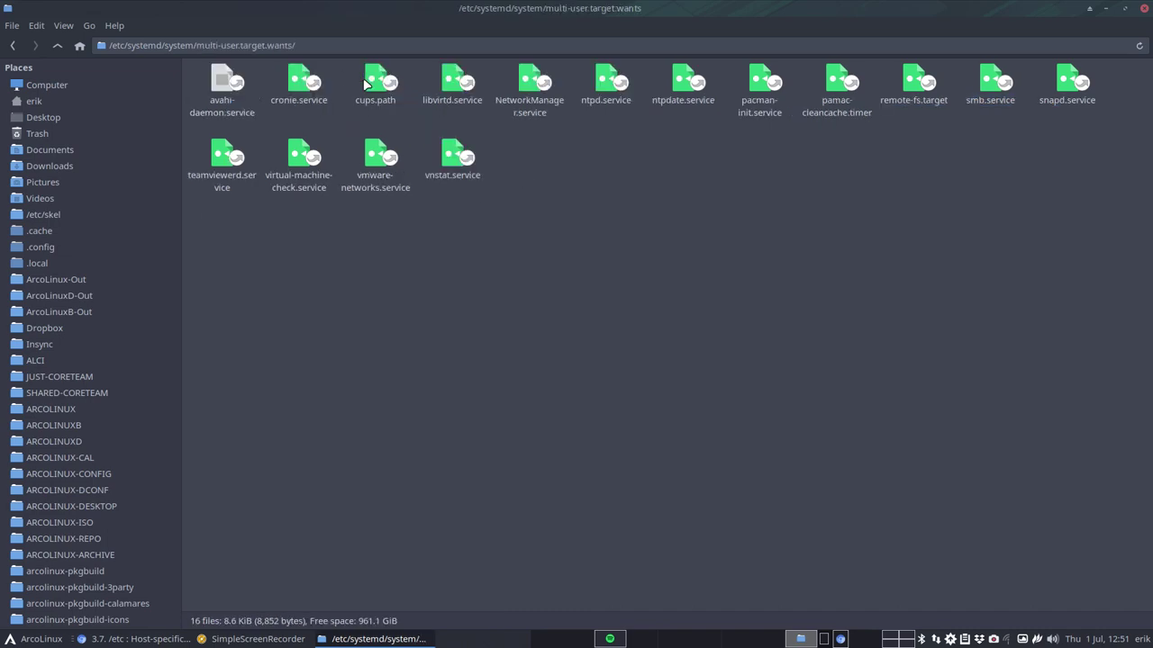
click(302, 83)
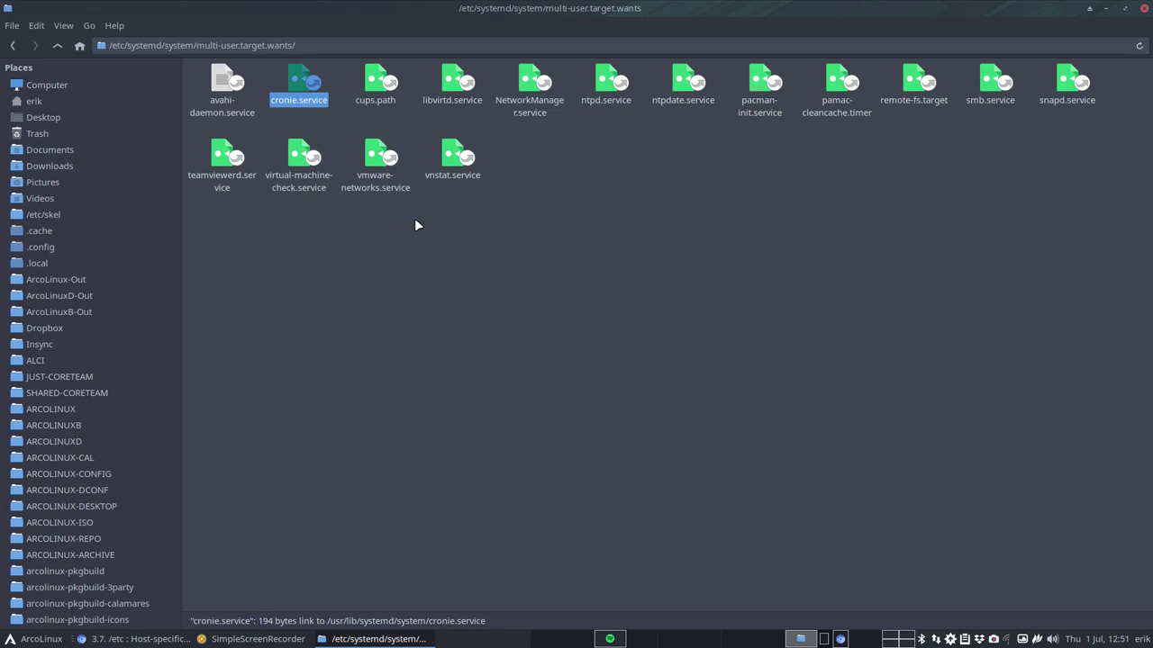
click(747, 115)
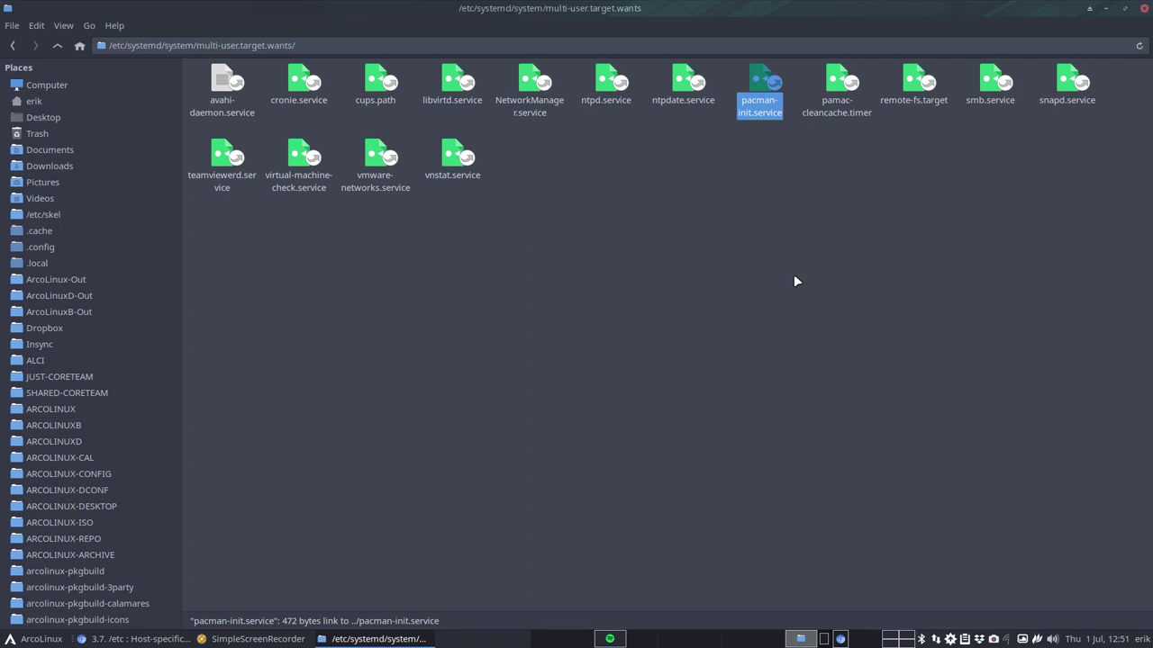
click(1066, 88)
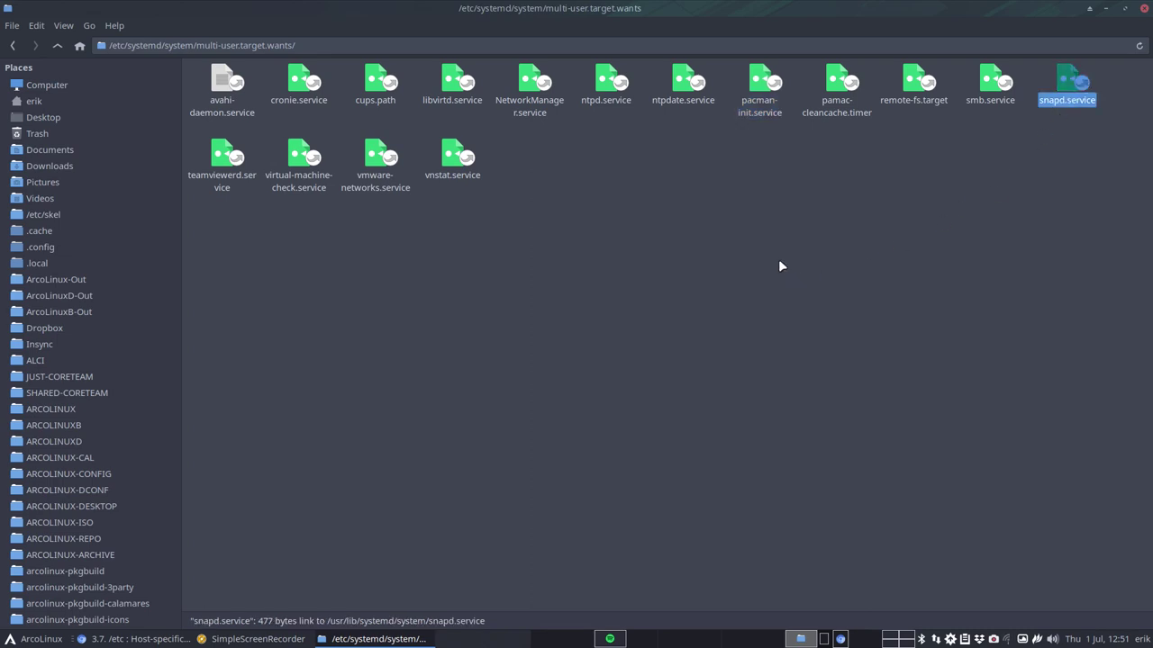
click(221, 184)
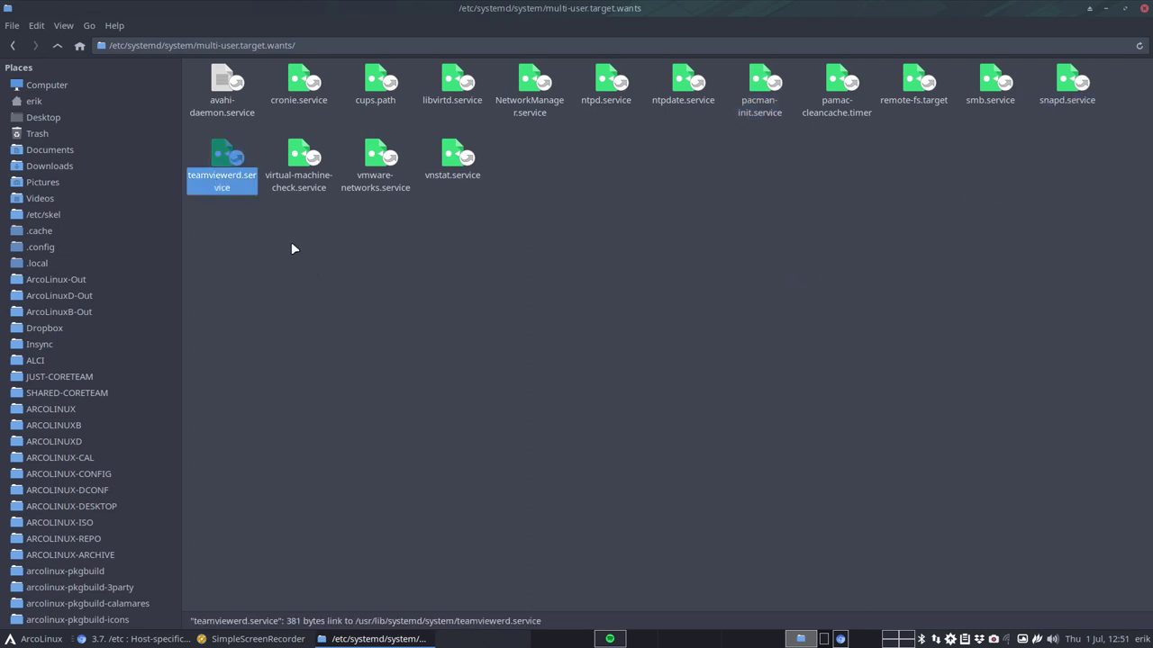
click(353, 190)
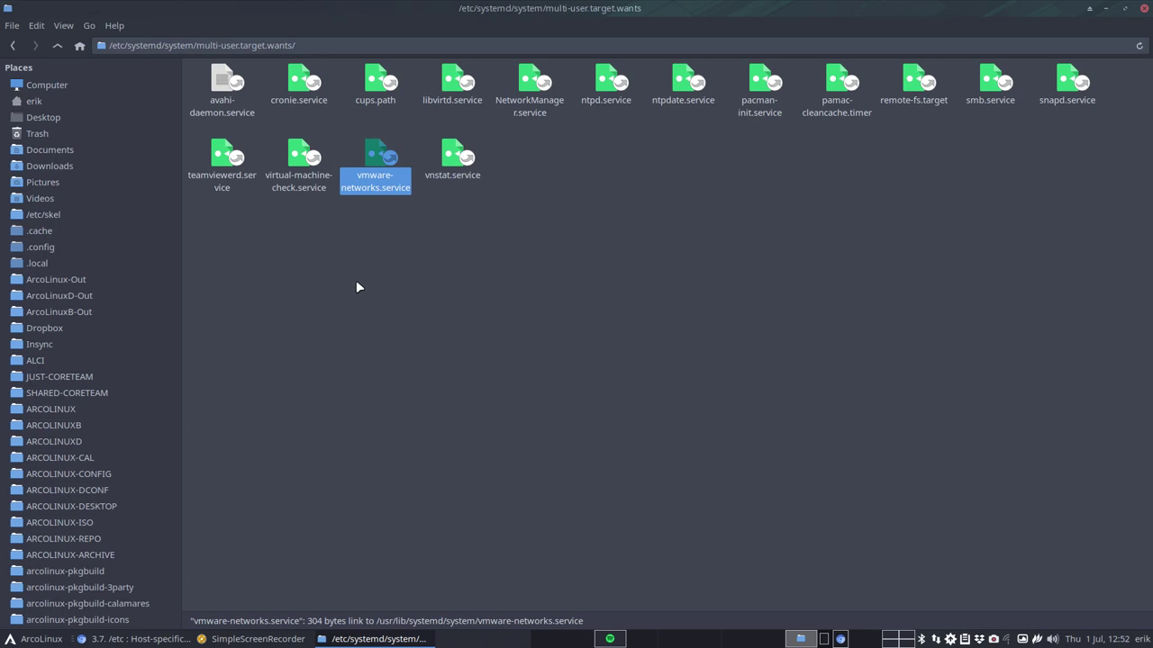
click(57, 46)
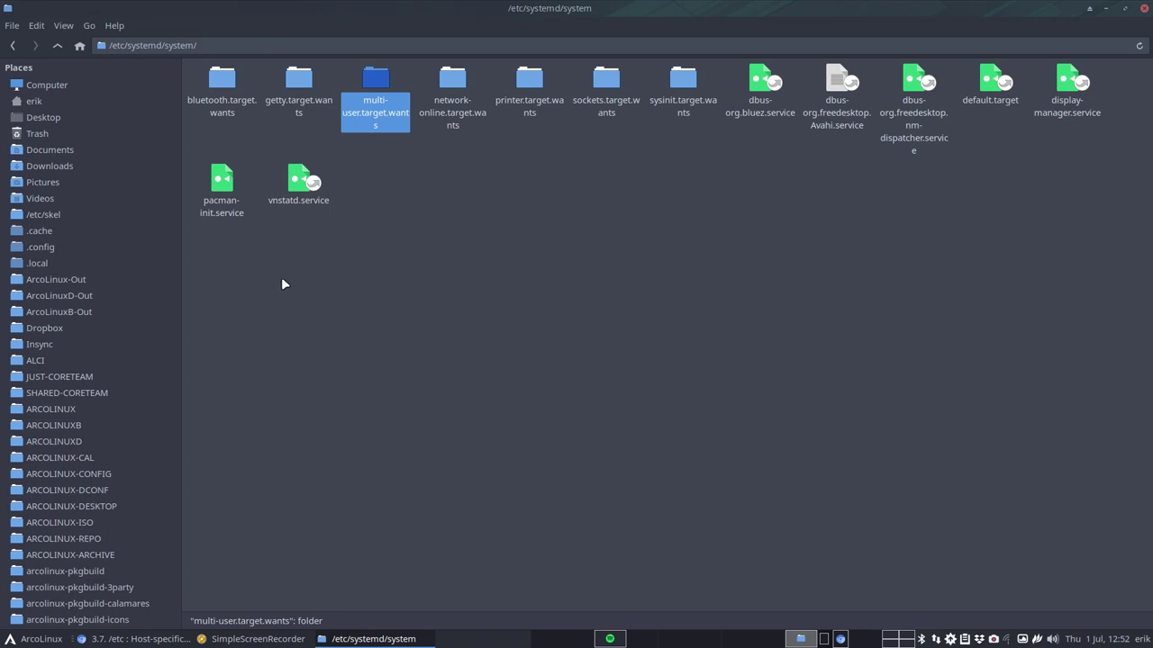
- View the multi-user.target.wants folder again, go back up to /etc and select the systemd folder
double_click(371, 86)
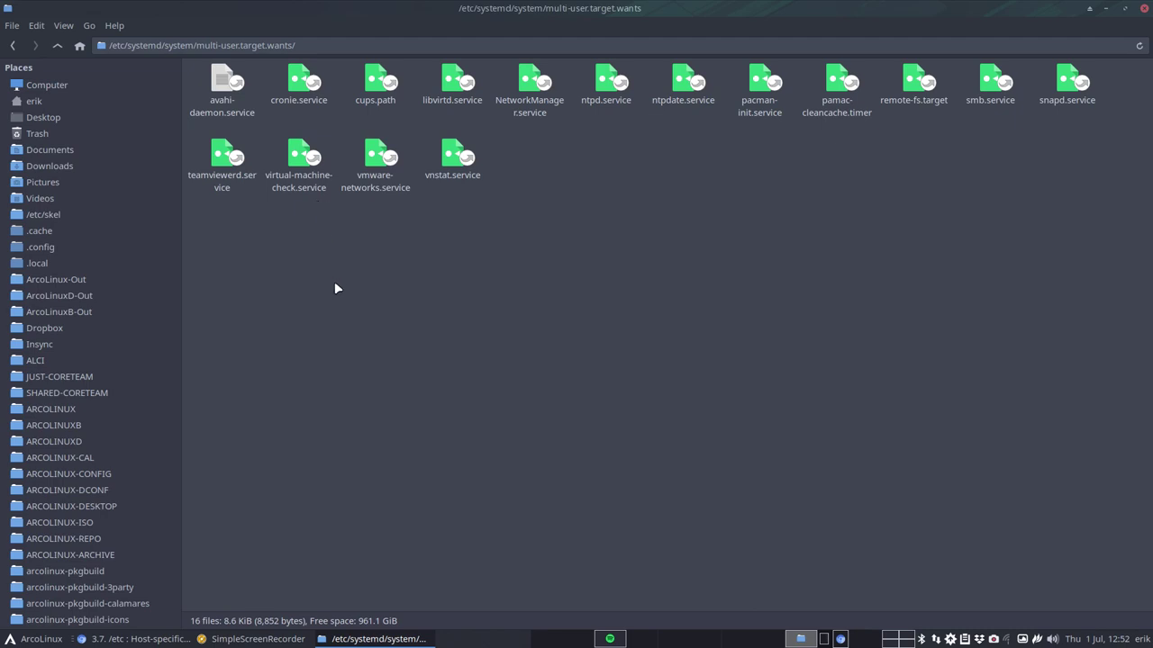
click(57, 45)
click(58, 45)
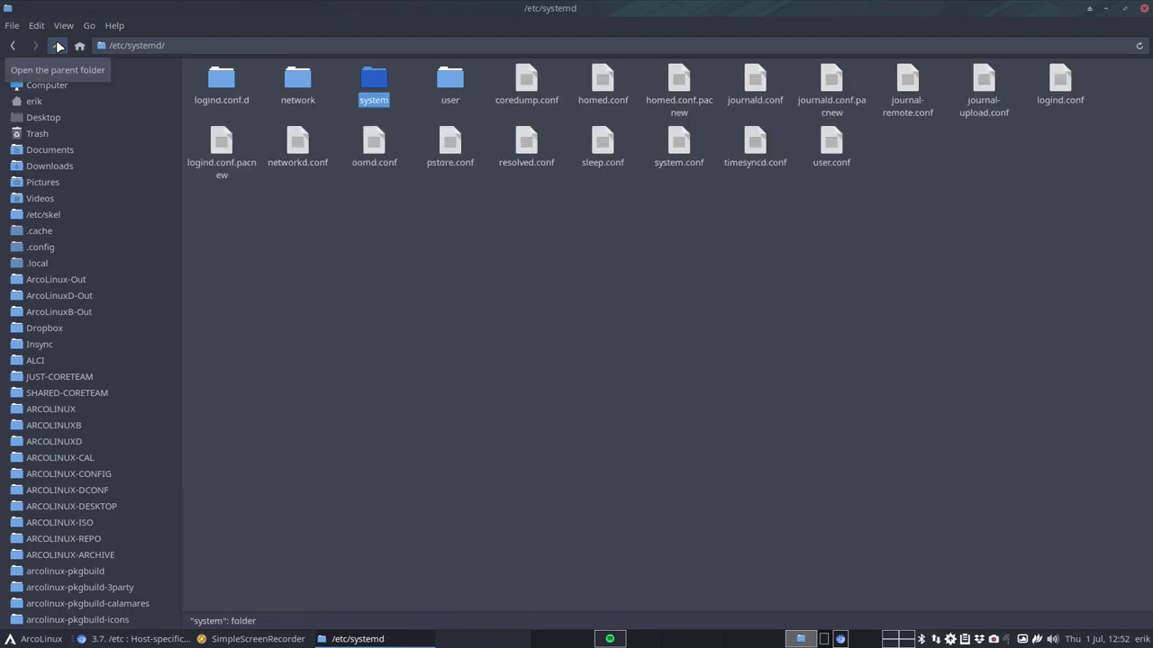
click(58, 45)
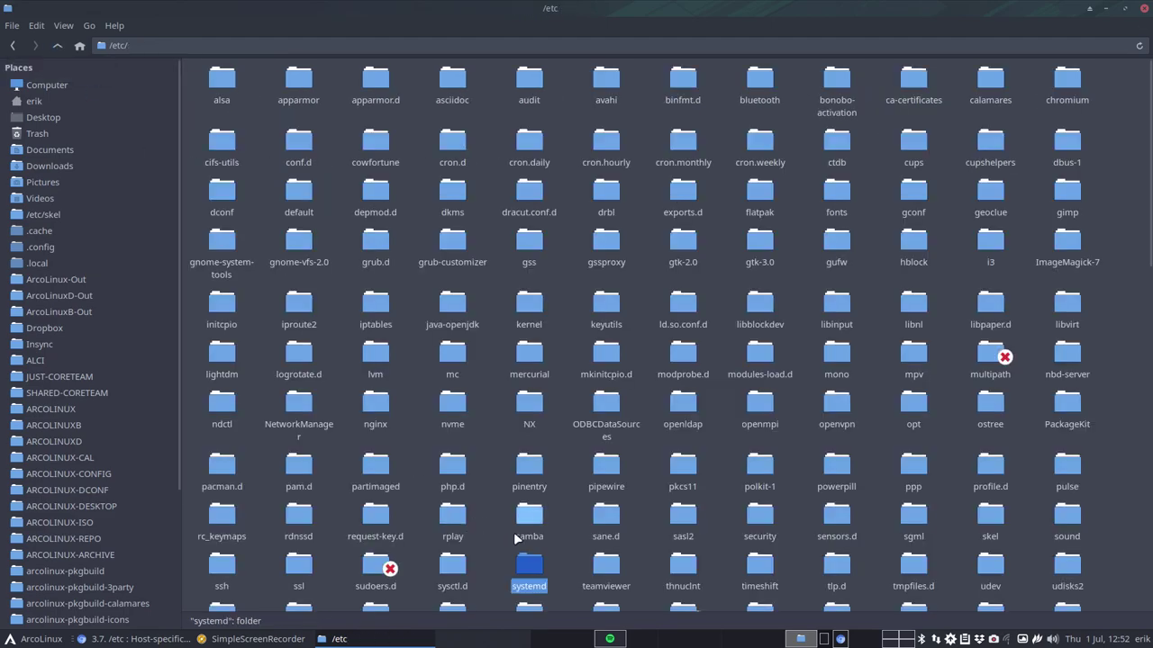
scroll(553, 504, down, 3)
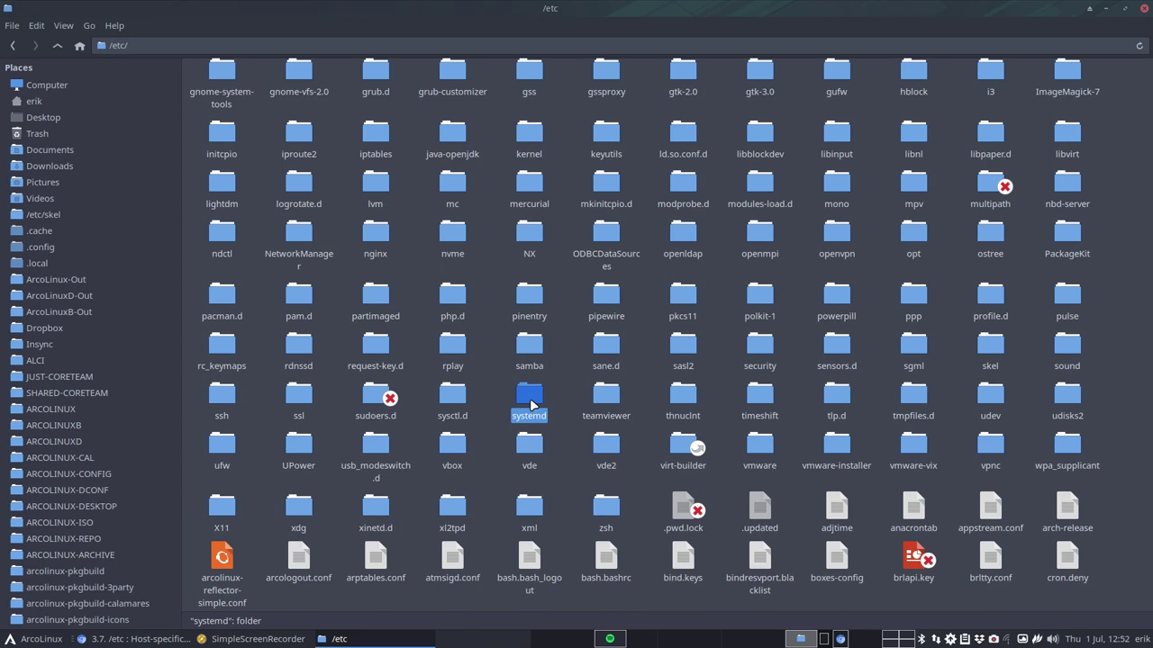
click(566, 394)
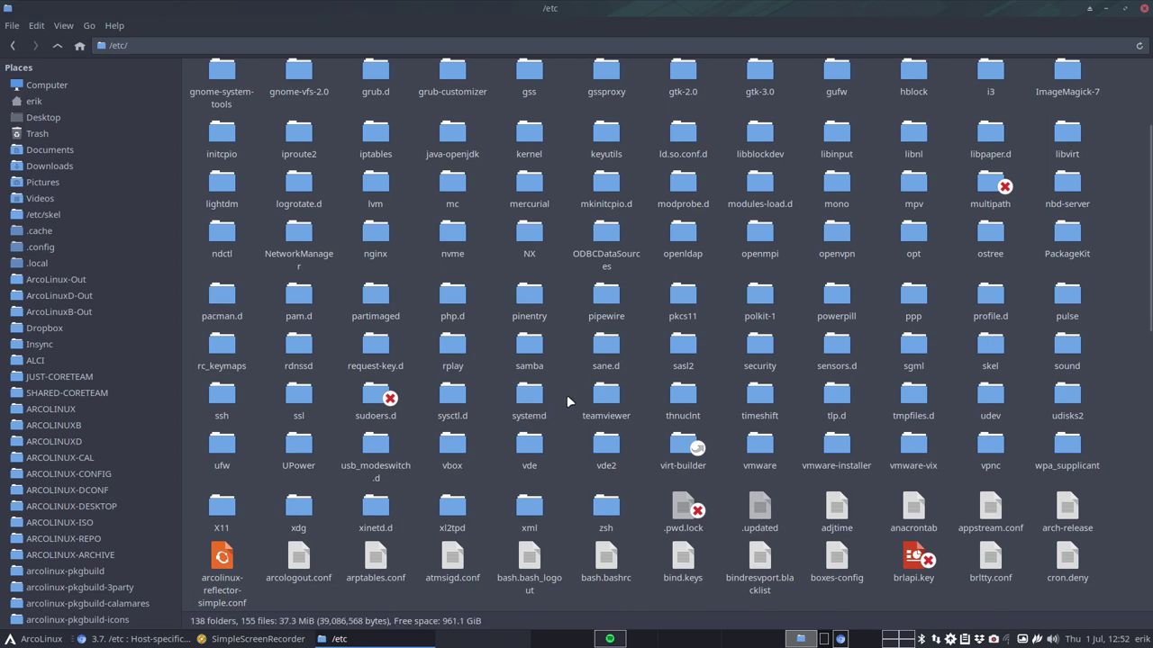
click(531, 399)
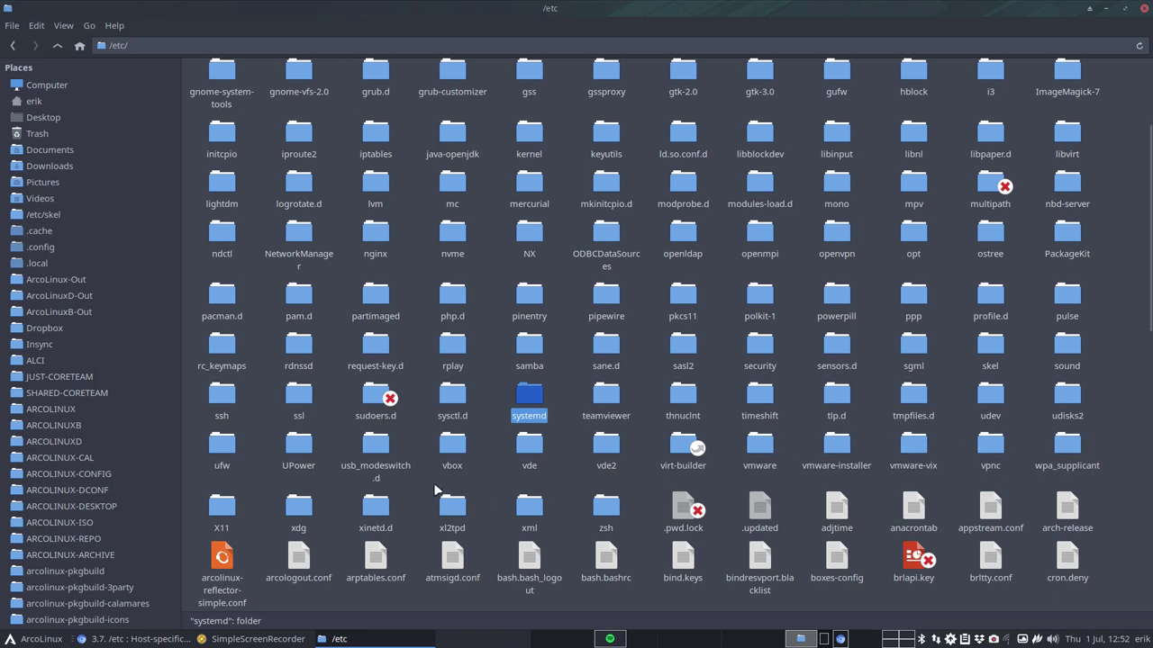
- Go into /etc/X11 and view its xorg.conf.d and xinit subfolders, returning to X11
click(226, 509)
double_click(225, 509)
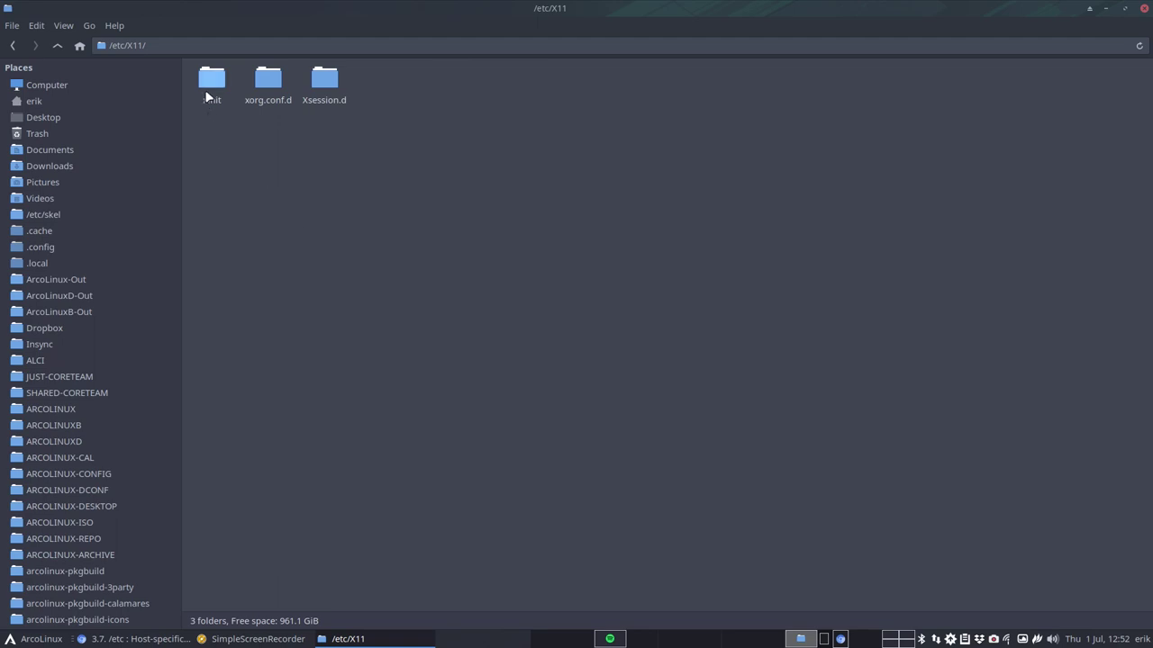
double_click(262, 84)
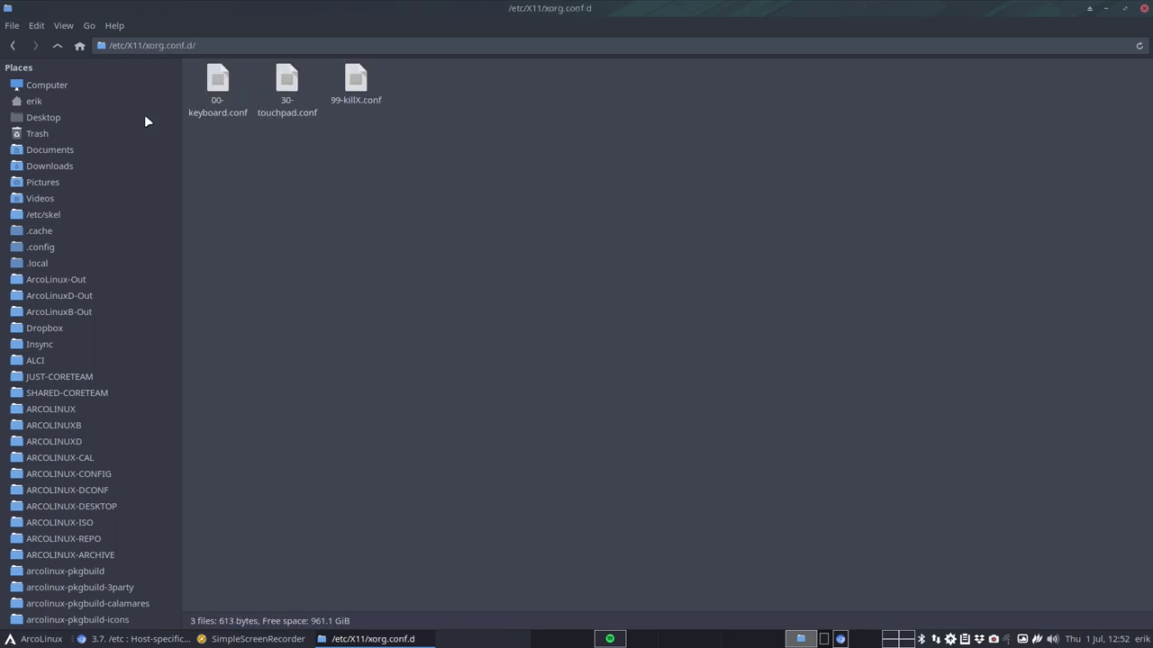
click(57, 45)
double_click(207, 81)
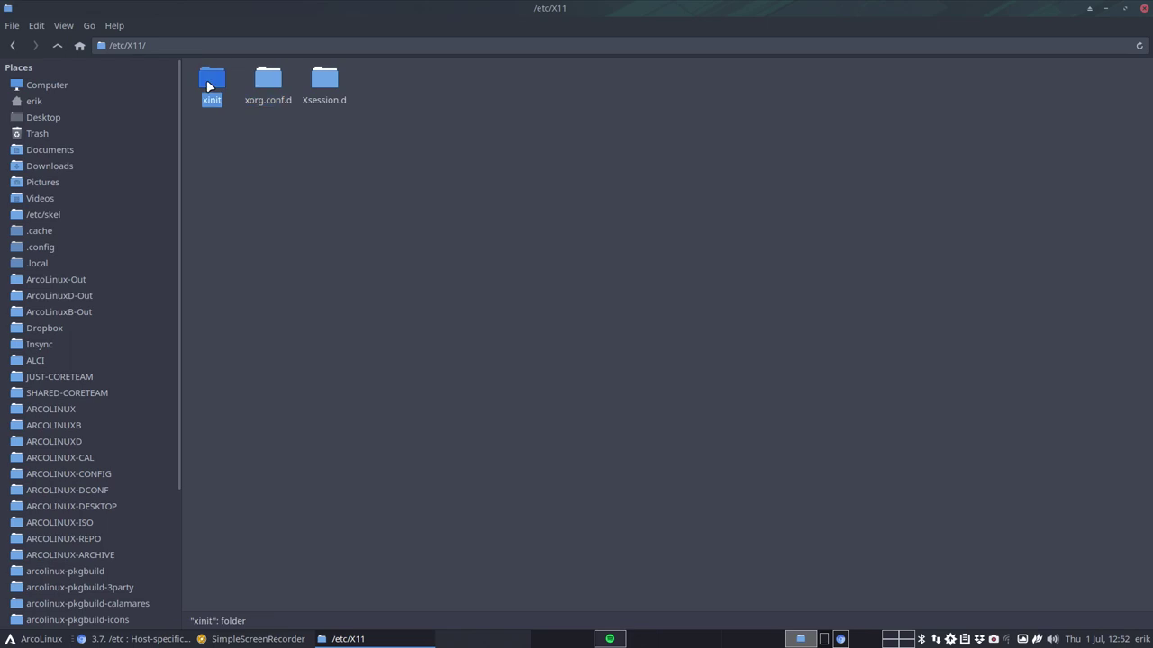
click(57, 45)
- View the contents of the Xsession.d folder and return to /etc/X11
click(268, 85)
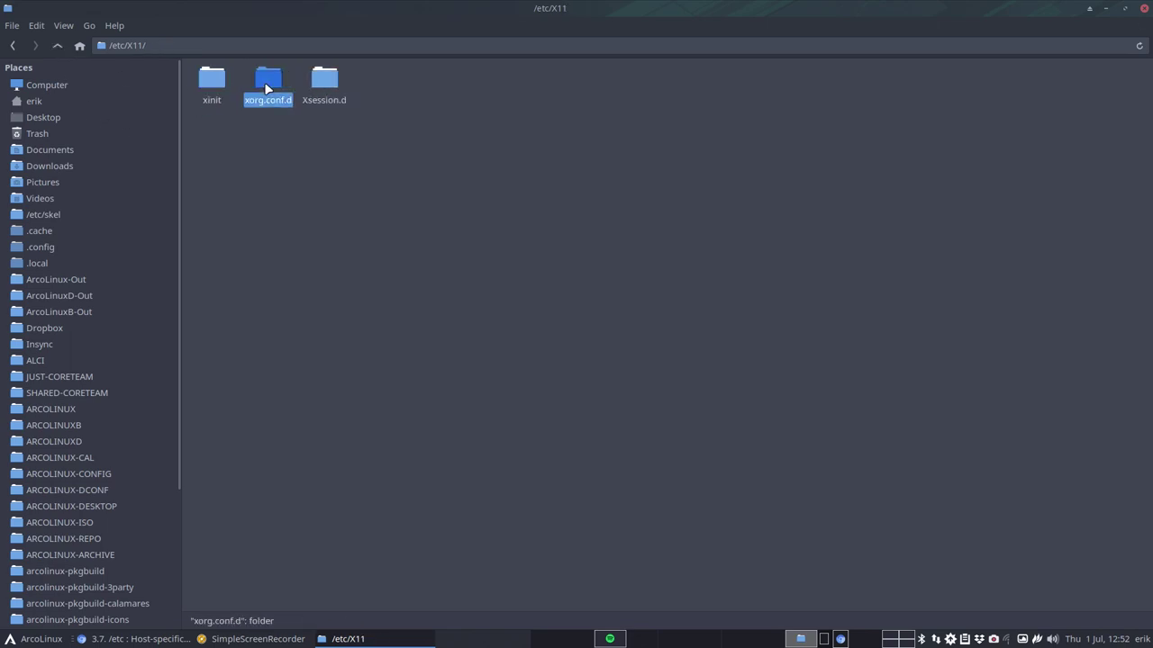
click(325, 82)
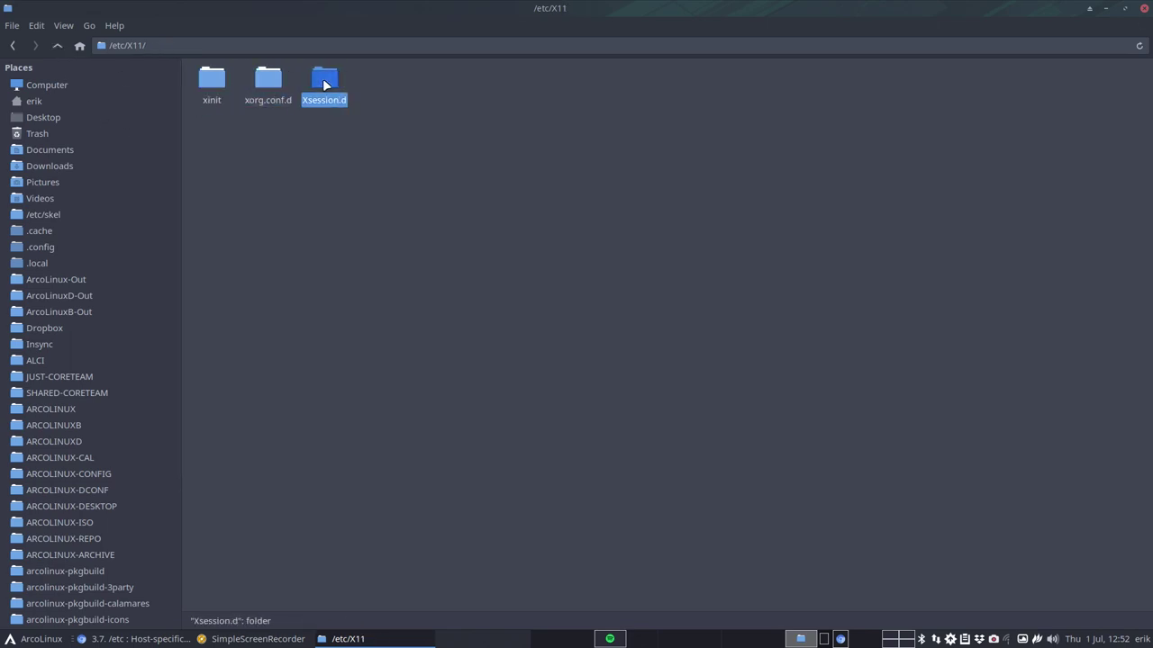
double_click(325, 81)
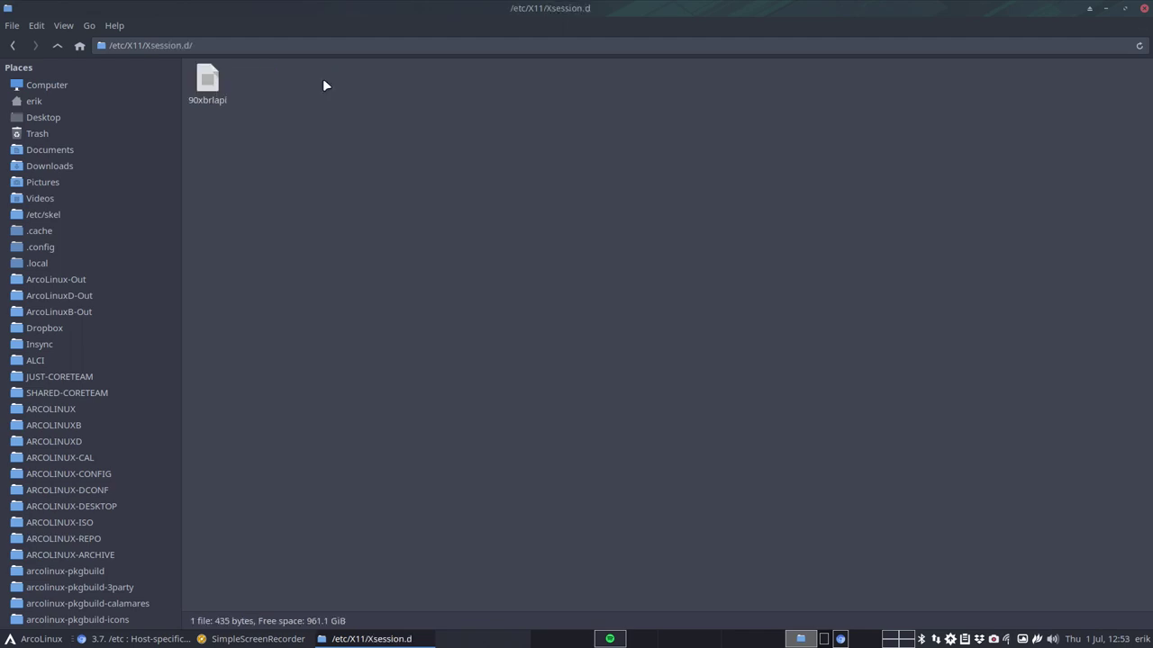
click(58, 45)
- Inspect 00-keyboard.conf and 99-killX.conf in the xorg.conf.d folder by selecting them, and go back to /etc
click(268, 85)
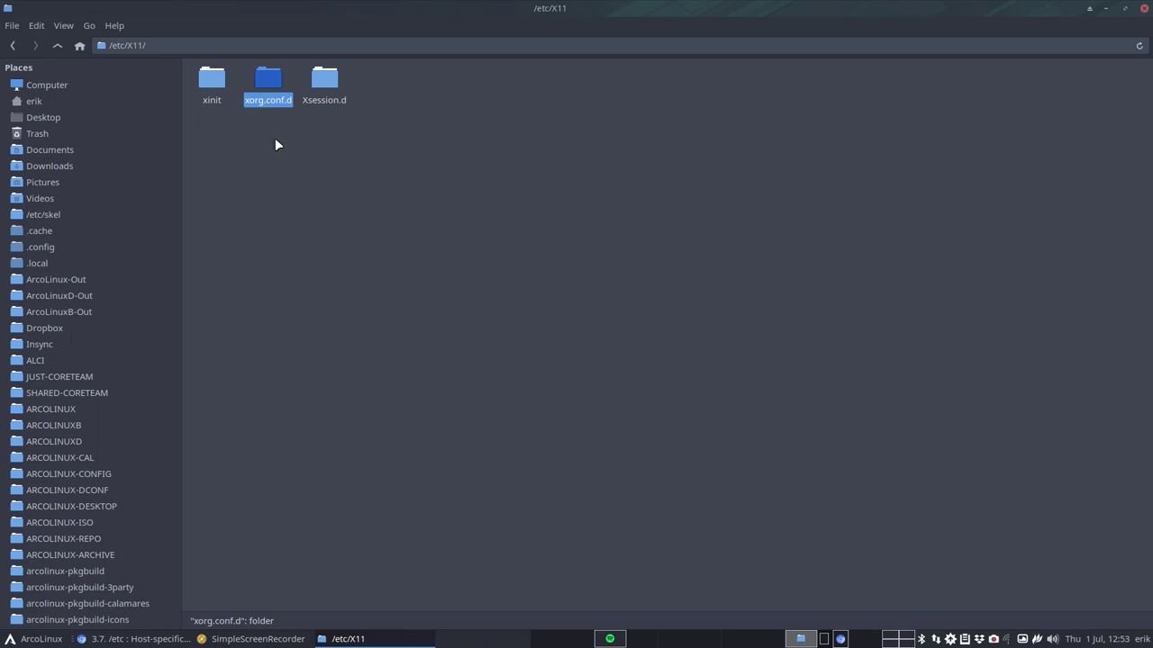
double_click(268, 83)
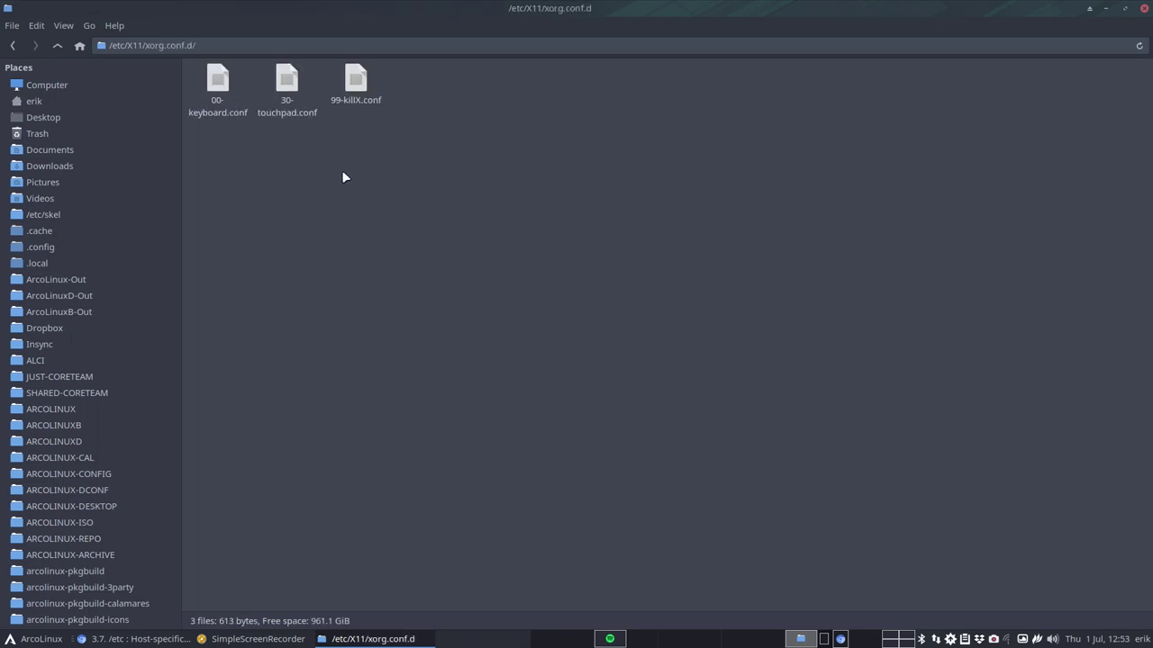
click(227, 106)
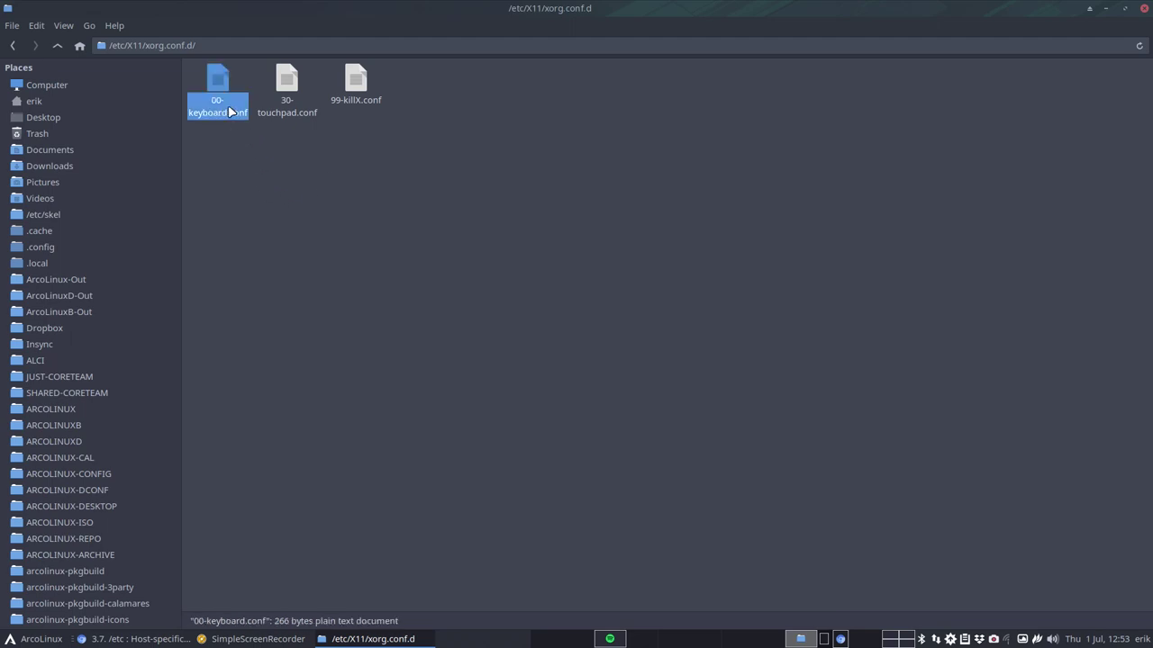
click(360, 99)
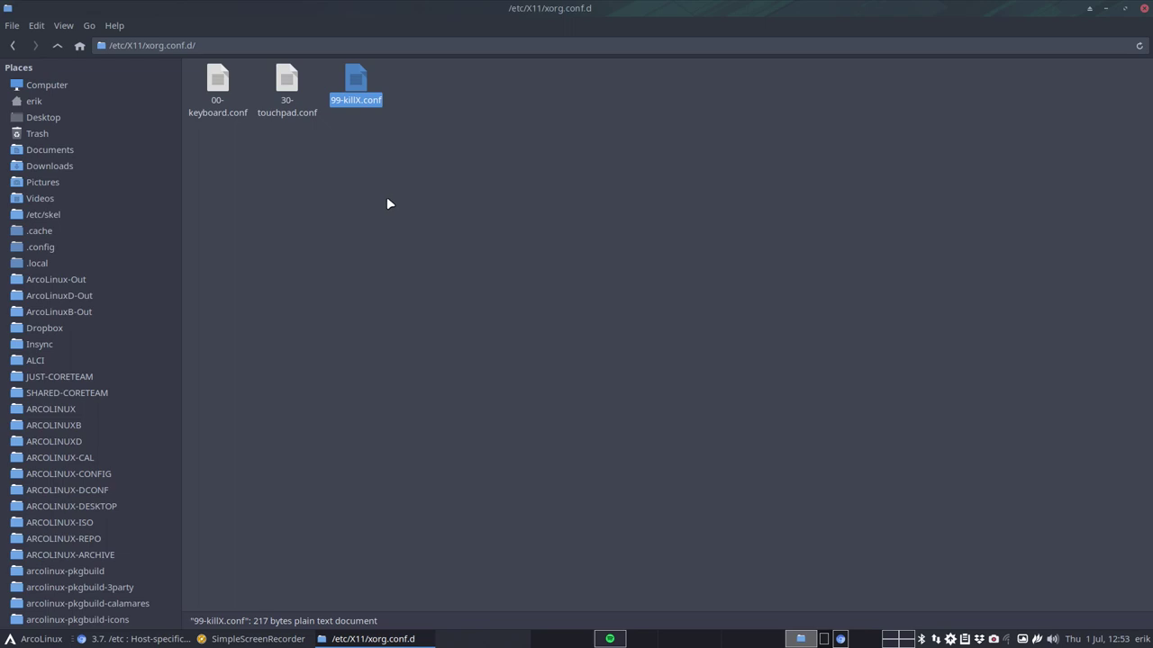
click(56, 45)
click(56, 45)
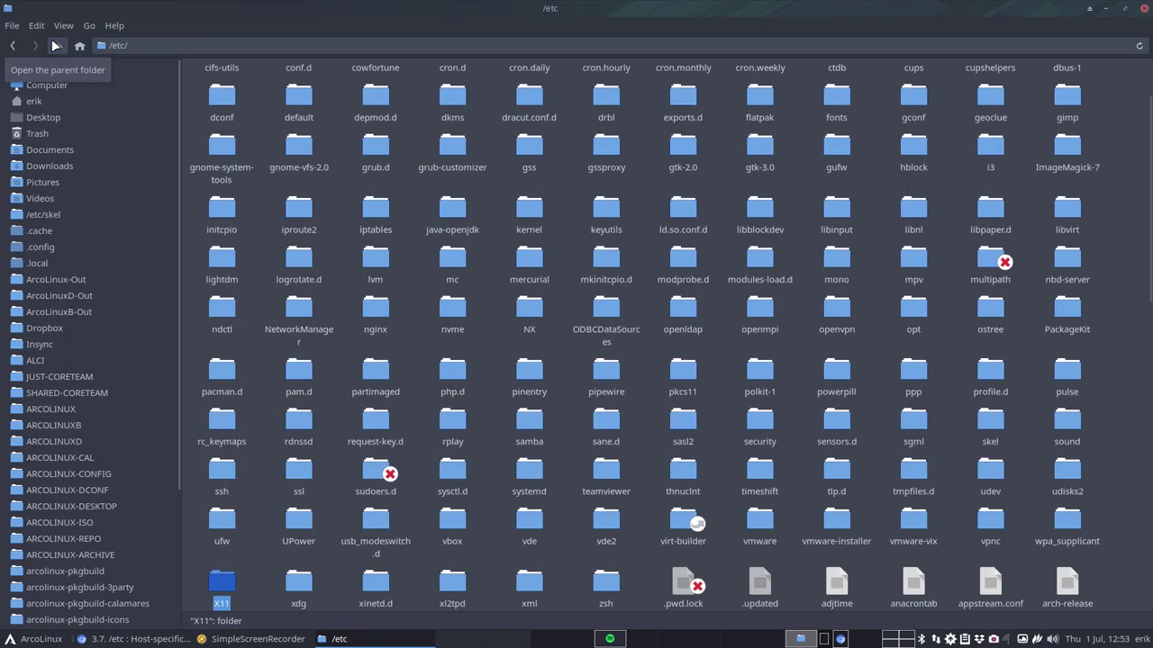
- Locate the xdg folder in /etc and view its contents
scroll(315, 491, down, 3)
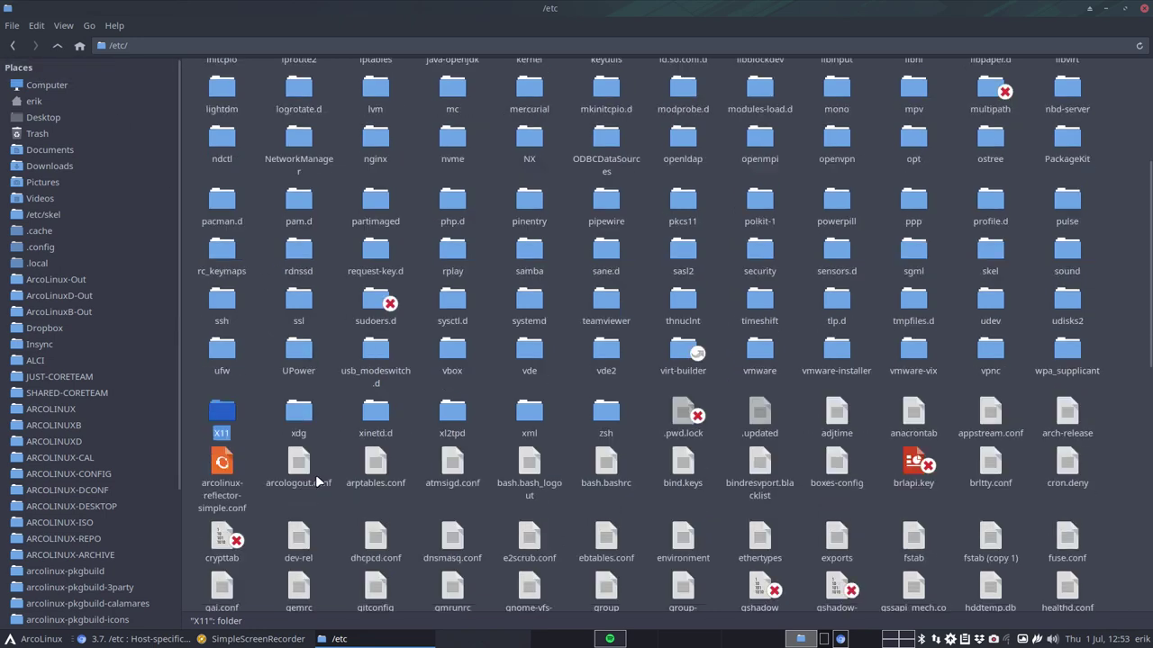
click(301, 421)
double_click(302, 421)
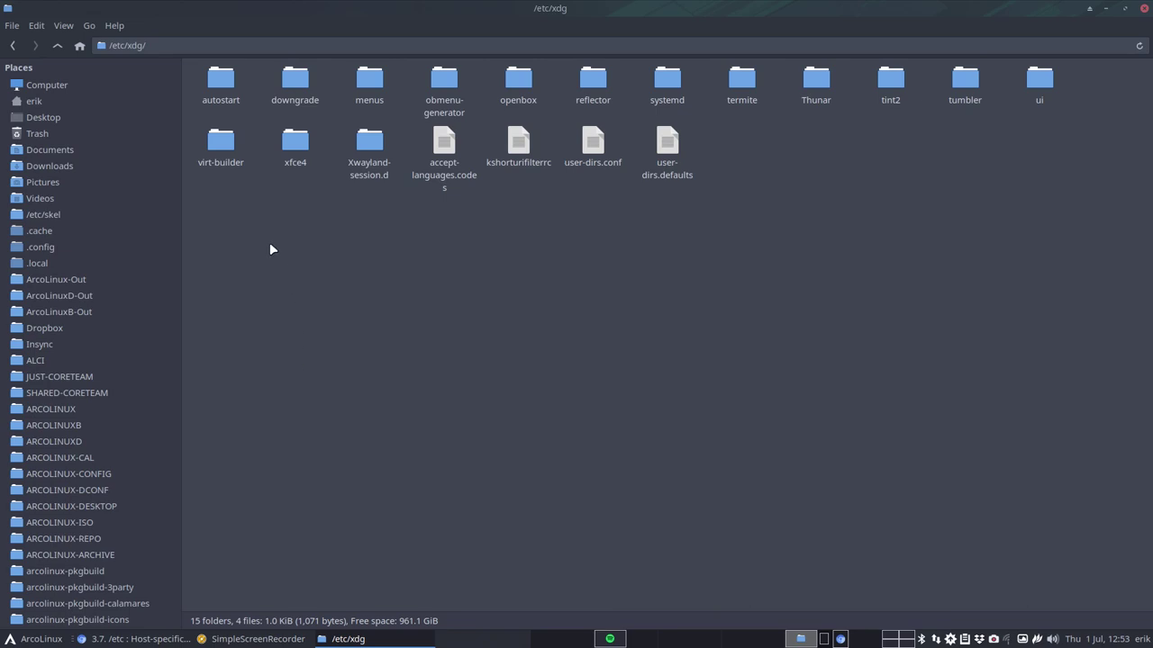
- View the autostart folder in /etc/xdg, inspect a few of its Cinnamon, GNOME keyring and Xfce .desktop files, and return to xdg
double_click(216, 86)
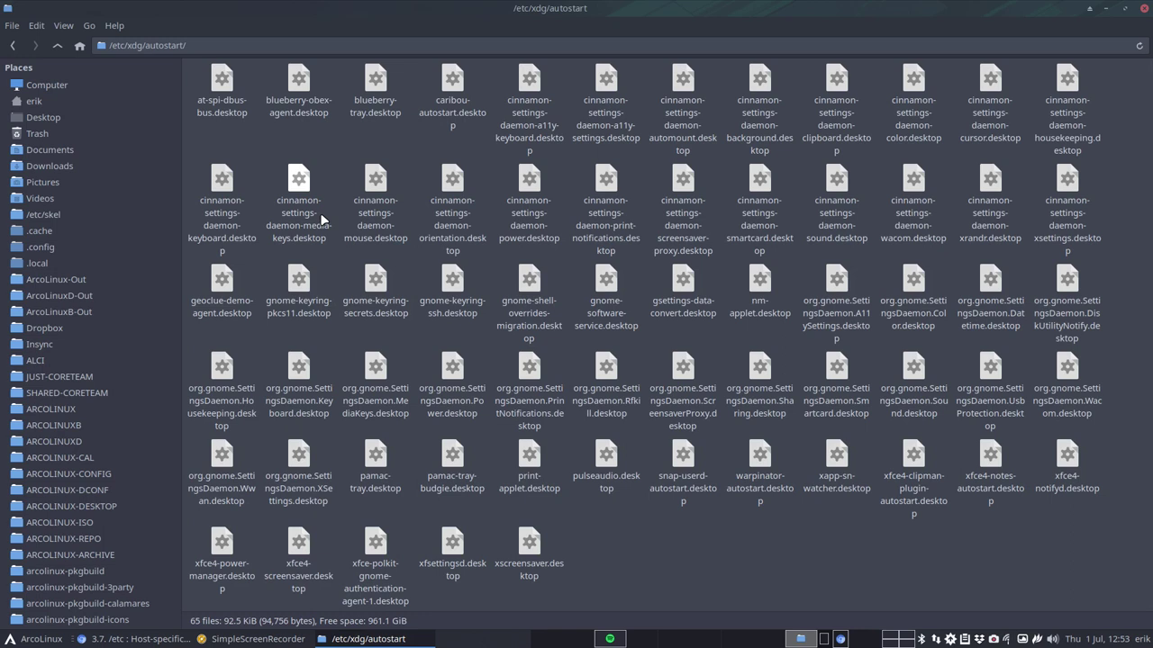
click(530, 86)
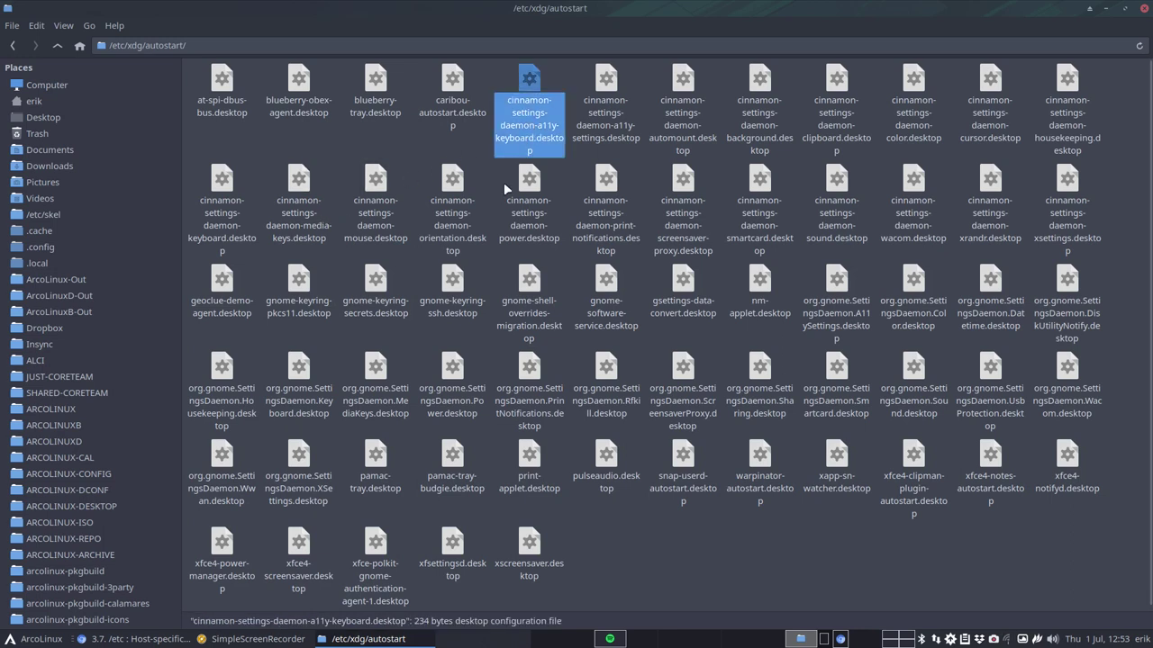
click(374, 306)
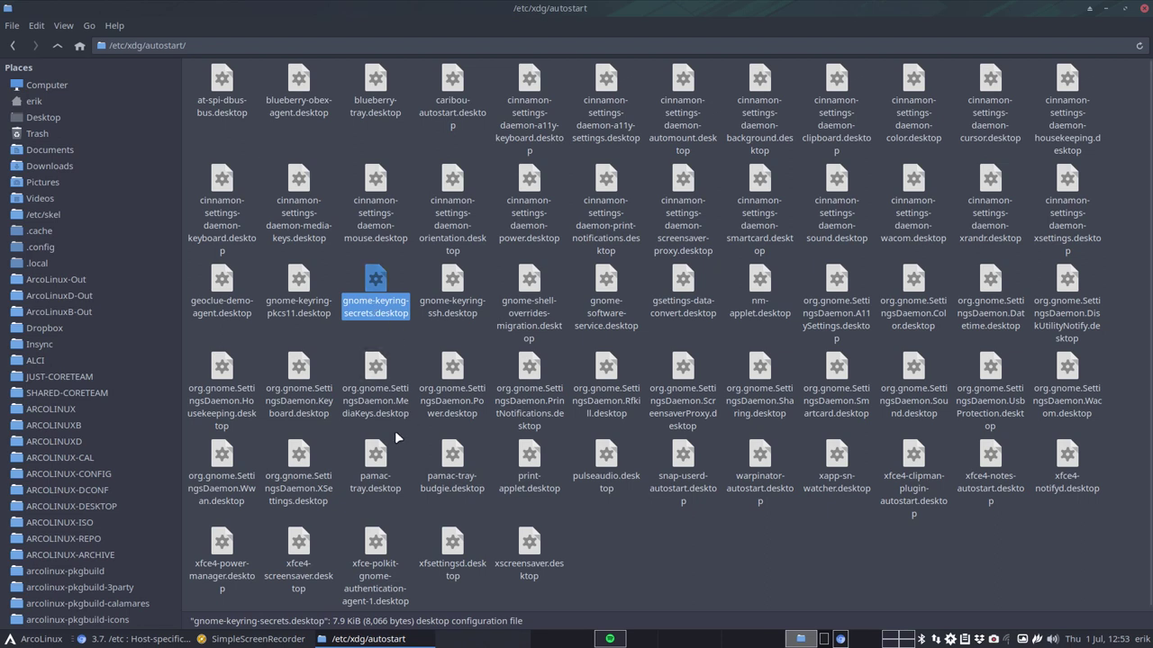
click(292, 553)
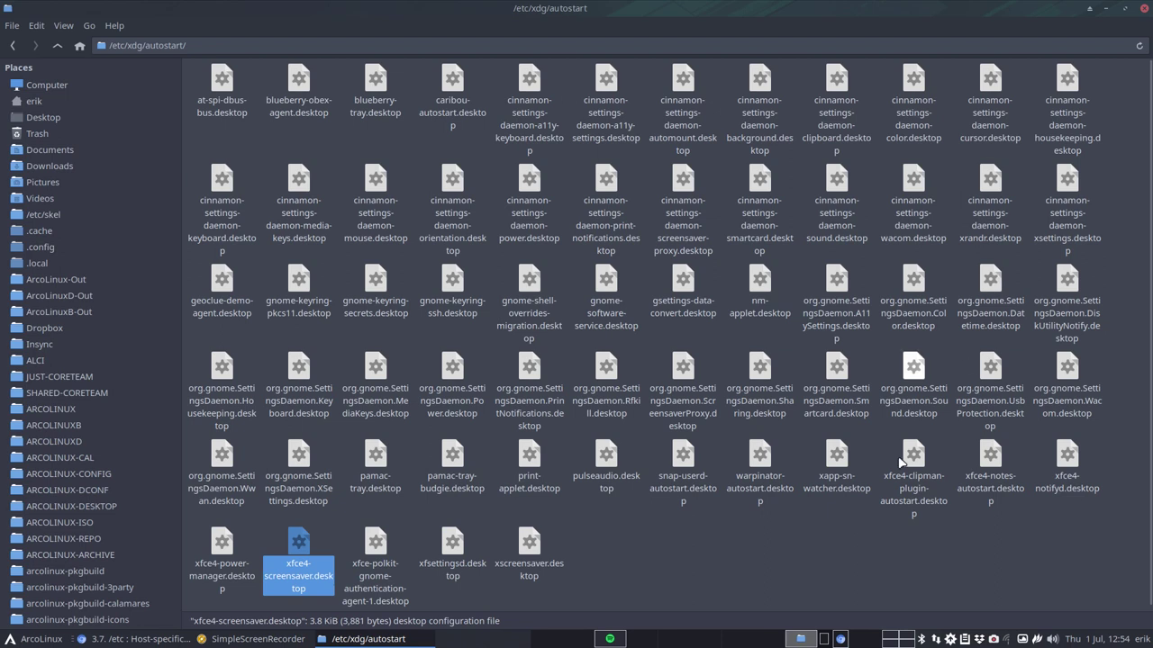
click(57, 46)
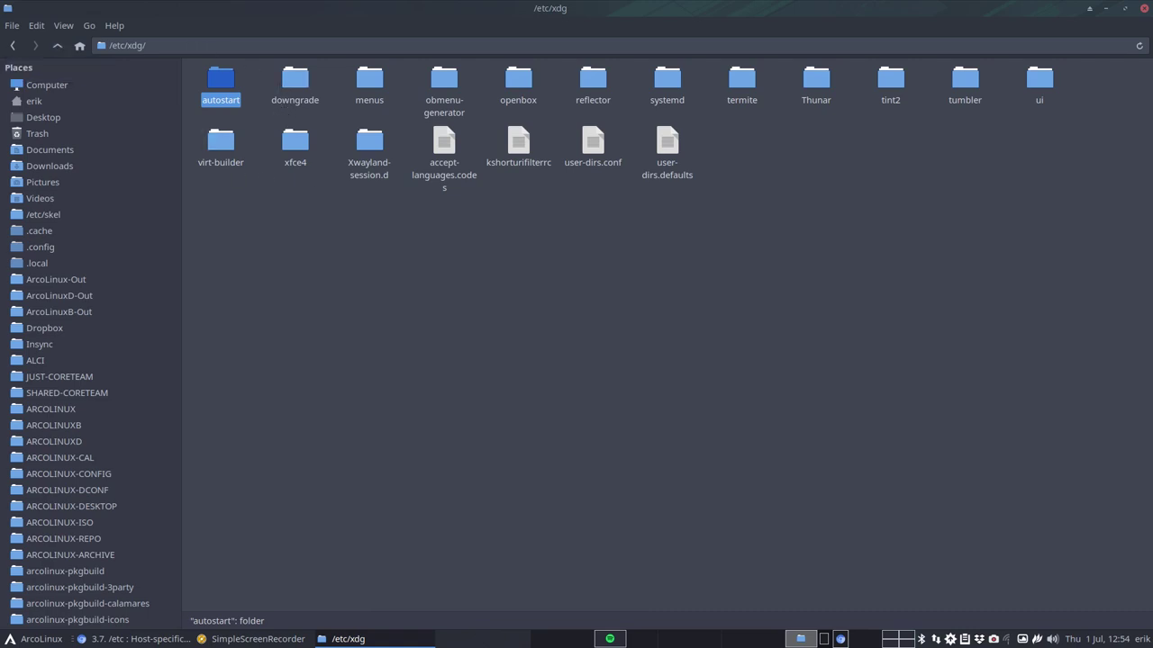
- Switch to Chromium, read through the /etc chapter of the Filesystem Hierarchy Standard, and return to its table of contents
key(alt+Tab)
scroll(197, 297, down, 3)
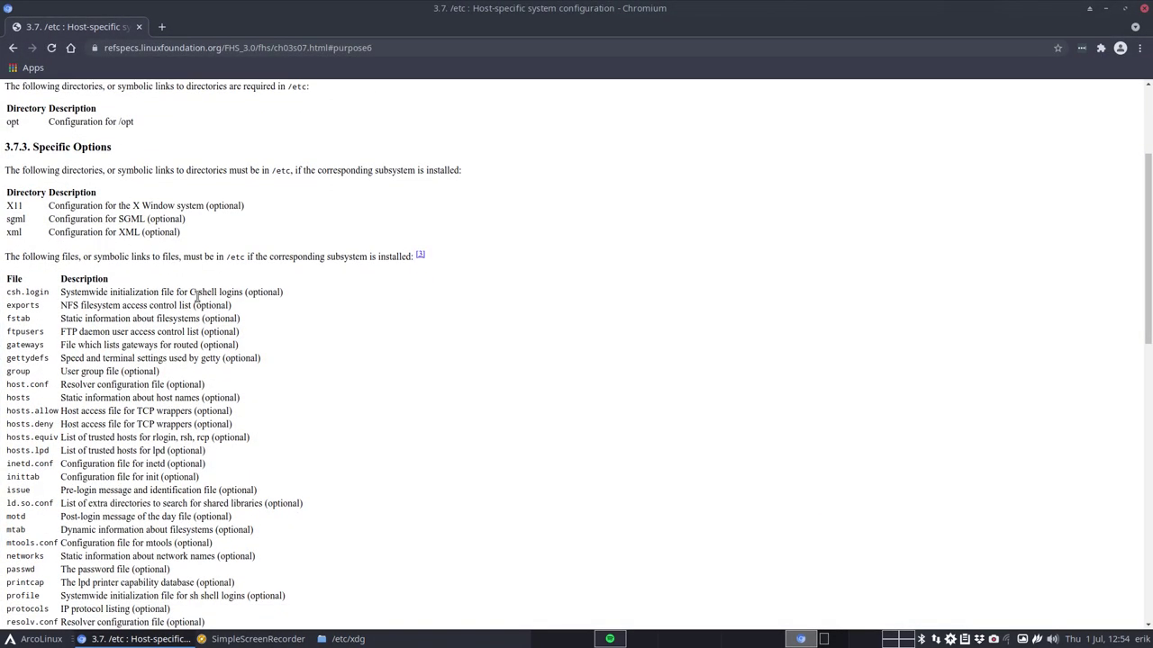
scroll(196, 298, up, 3)
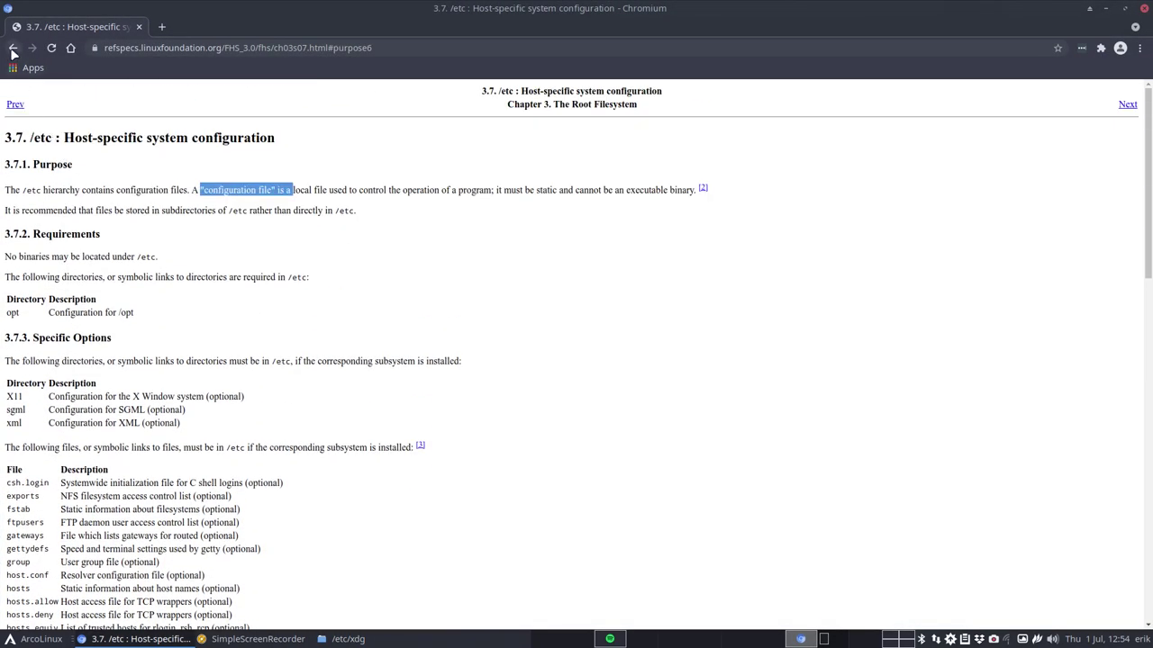
scroll(175, 450, down, 8)
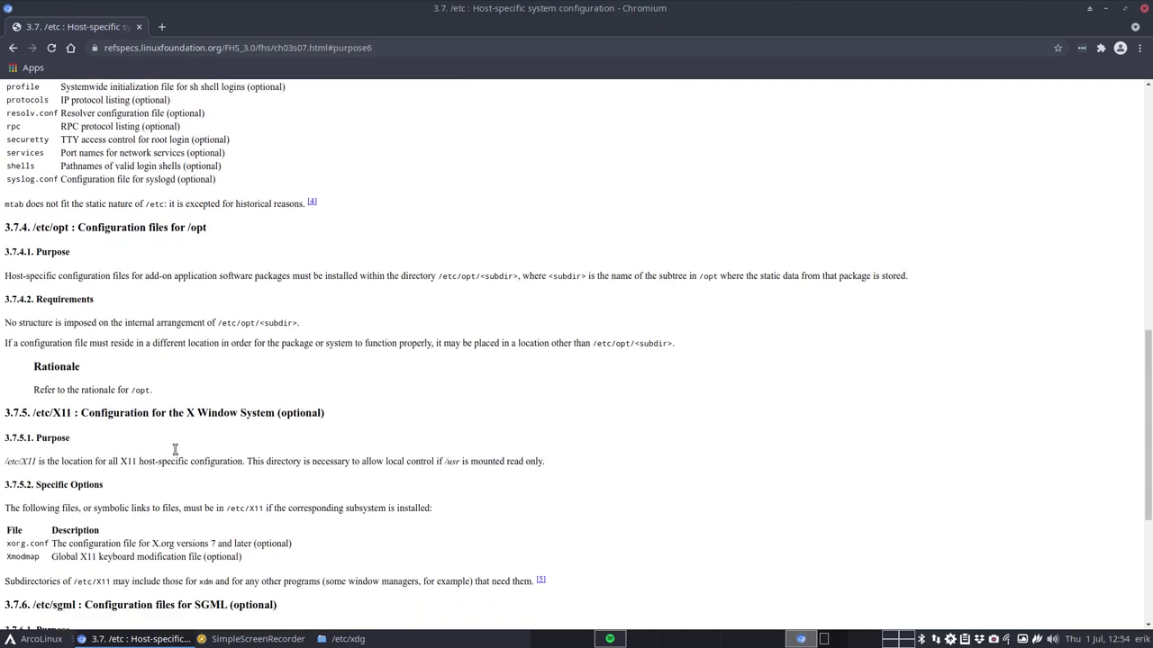
scroll(175, 449, down, 5)
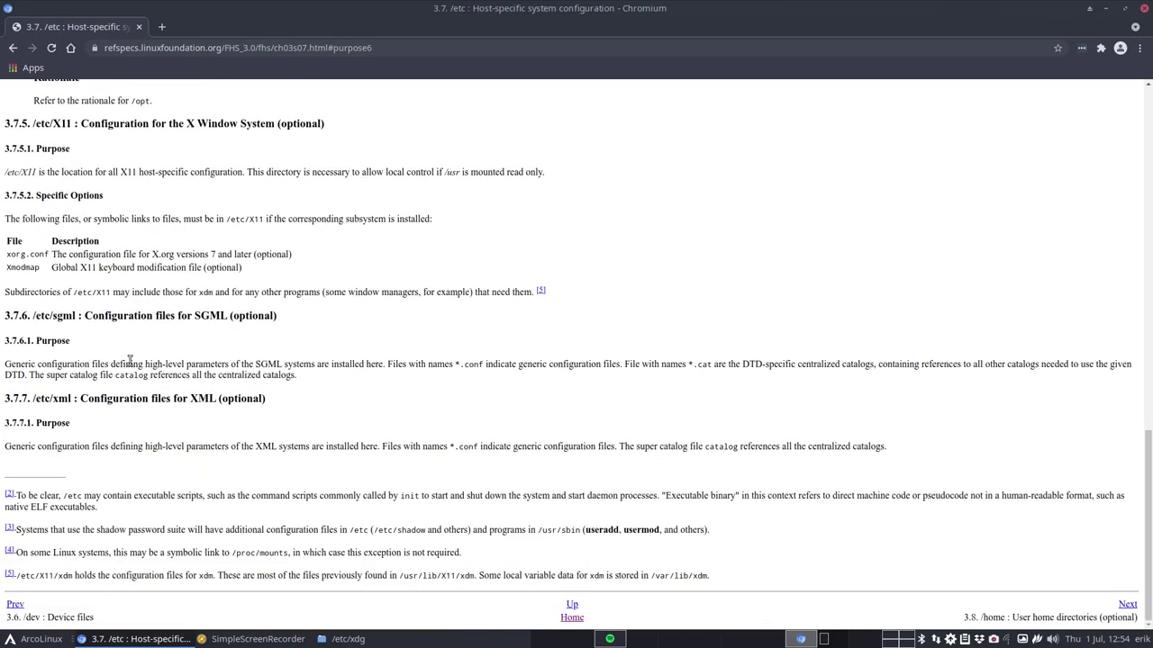
click(13, 49)
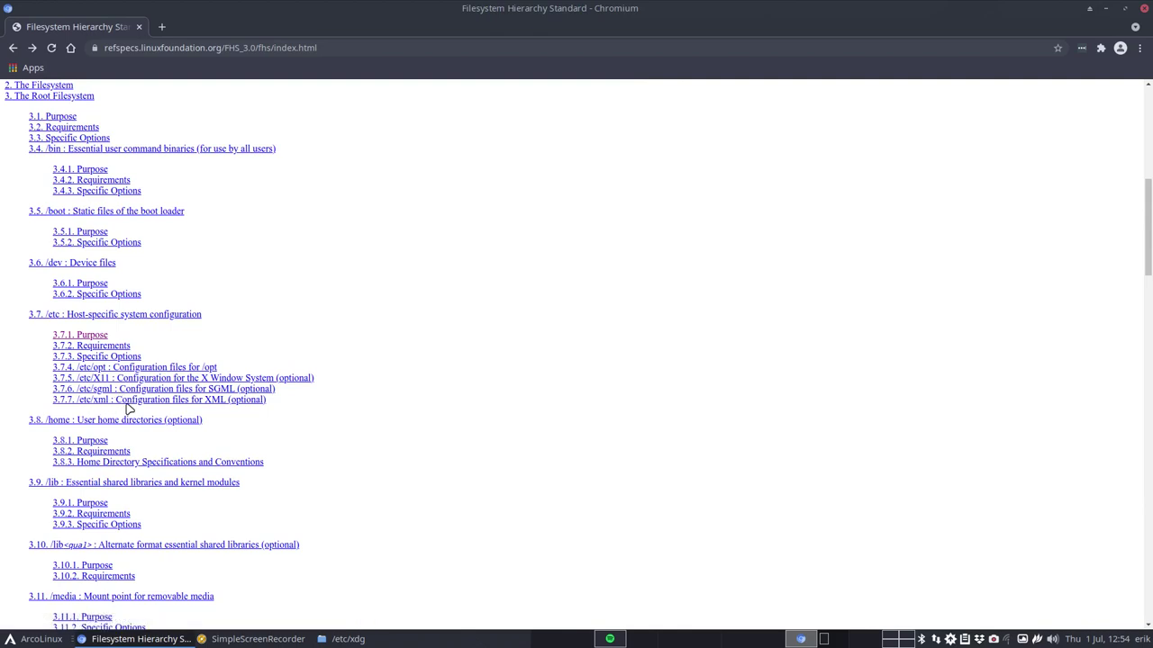
- Read section 3.7.5 on /etc/X11, highlighting part of its purpose text, and go back to the table of contents
click(173, 381)
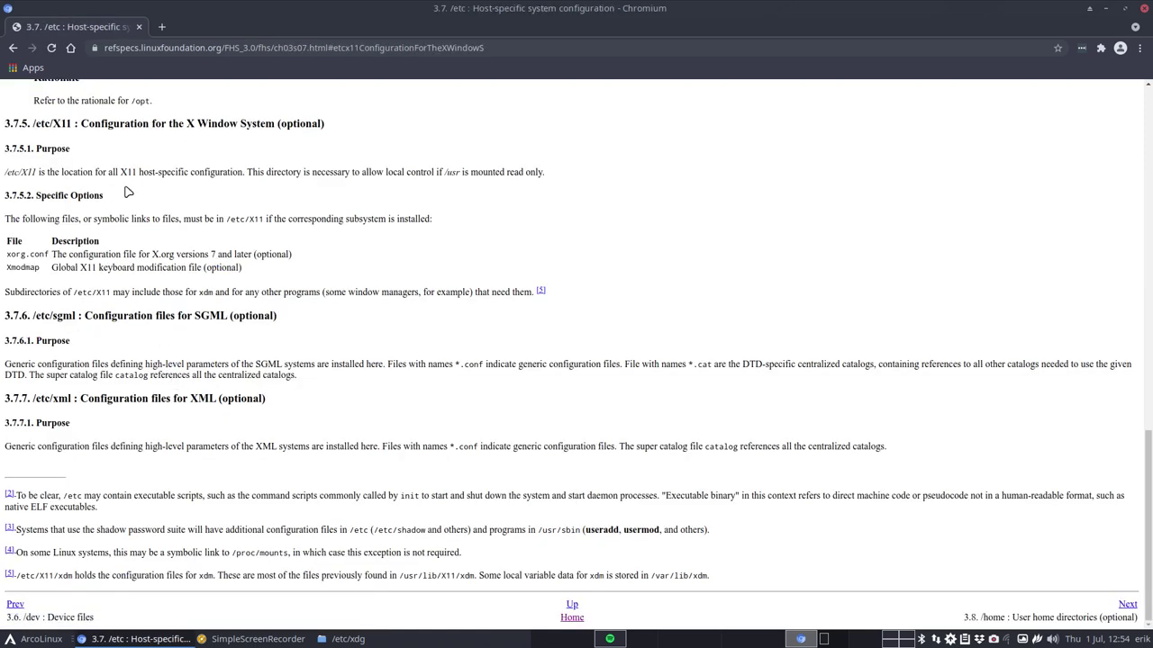
drag(121, 171, 149, 173)
click(14, 51)
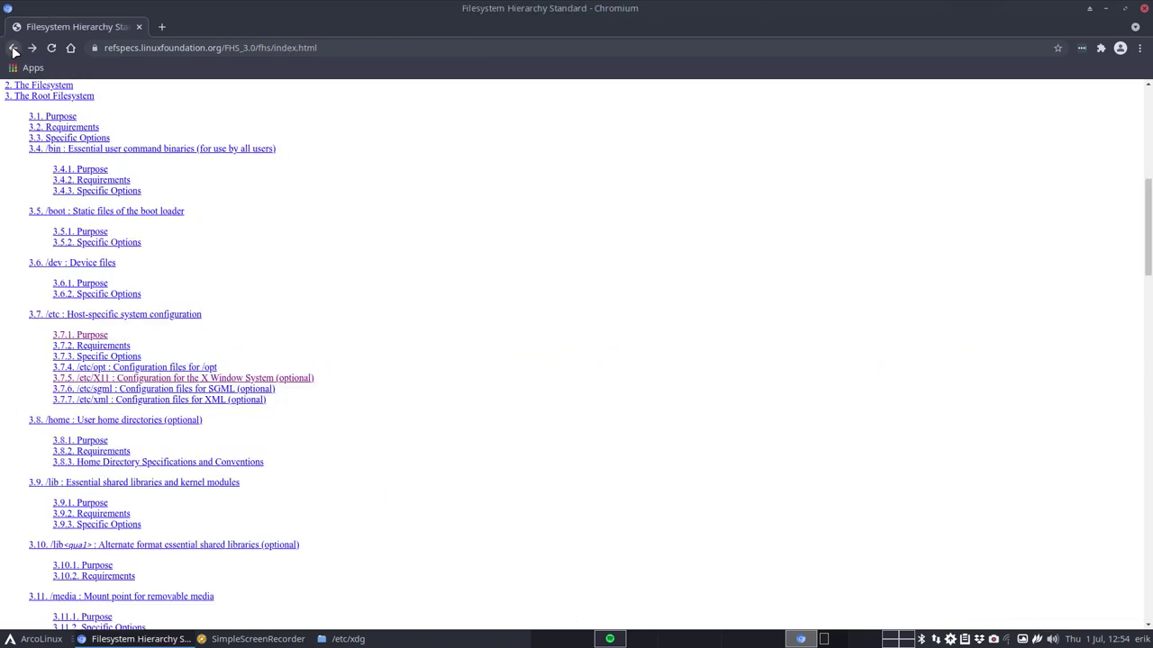
- Move the browser window to the next workspace and clear the folder selection in the file manager at /etc/xdg
drag(440, 12, 1152, 127)
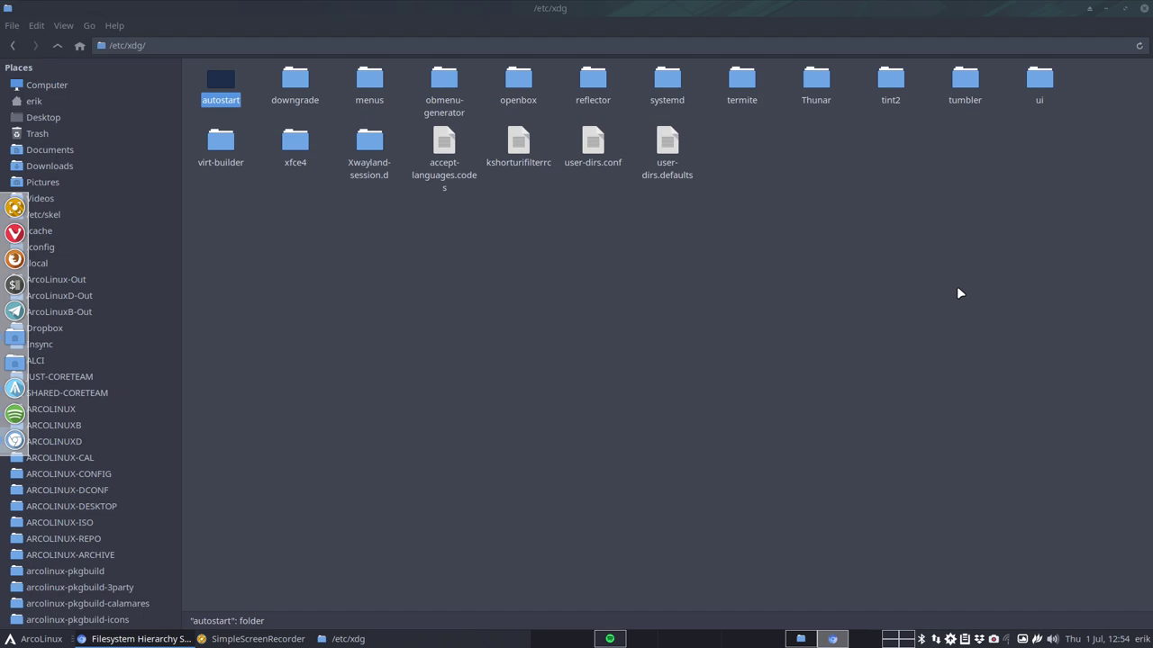
click(522, 286)
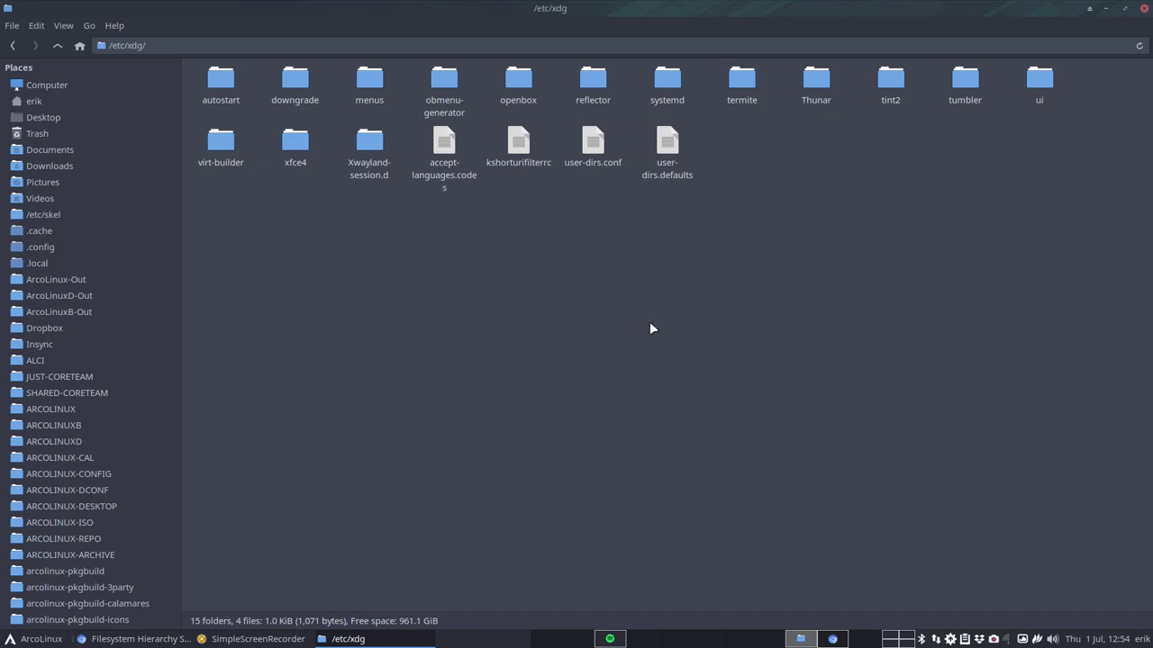
mouse_move(2, 324)
- Open reflector.conf from the /etc/xdg/reflector folder in the text editor and examine its --sort and --latest options
double_click(593, 79)
click(217, 80)
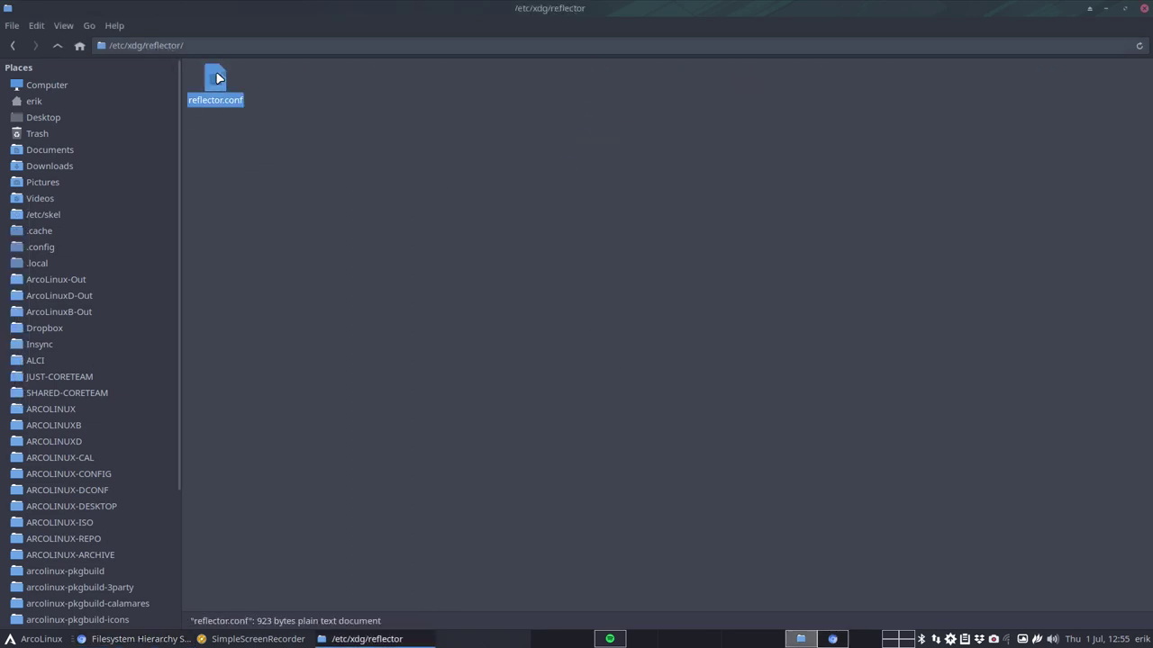
double_click(217, 79)
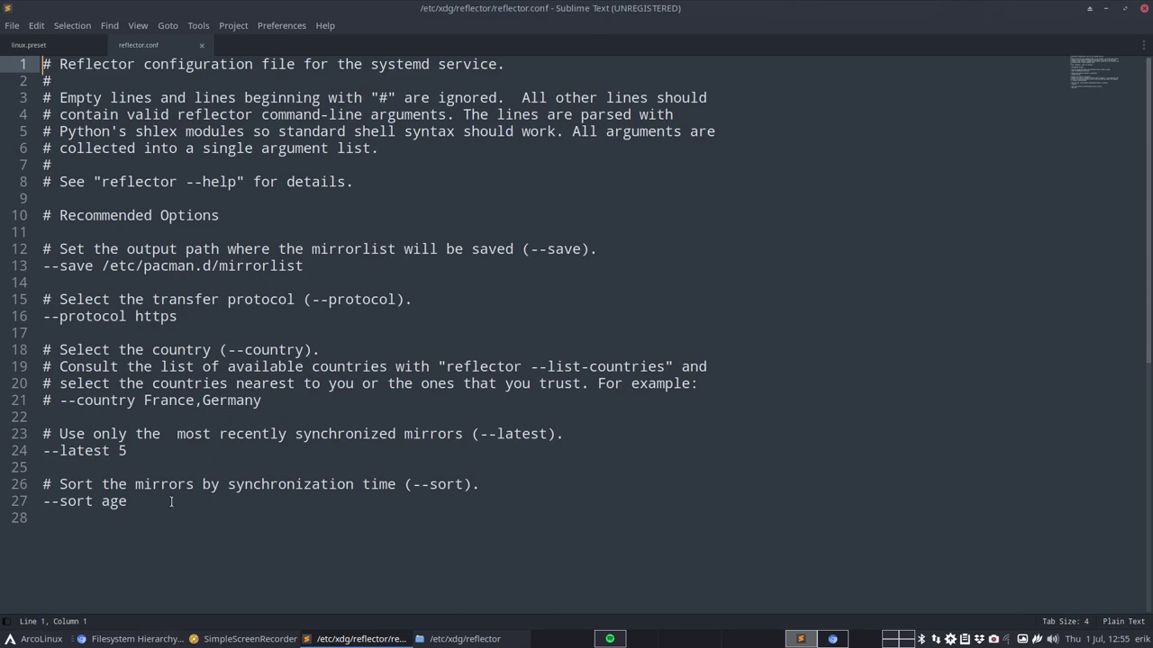
drag(159, 502, 45, 484)
click(131, 451)
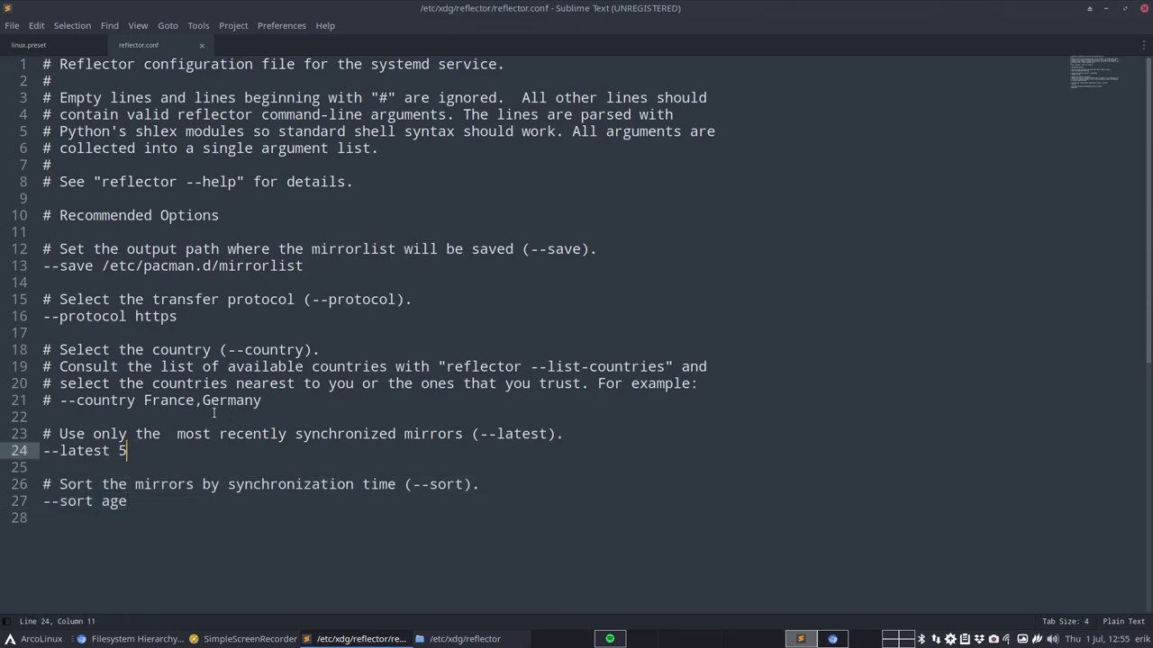
- Close the reflector.conf and linux.preset files and exit the text editor
click(200, 45)
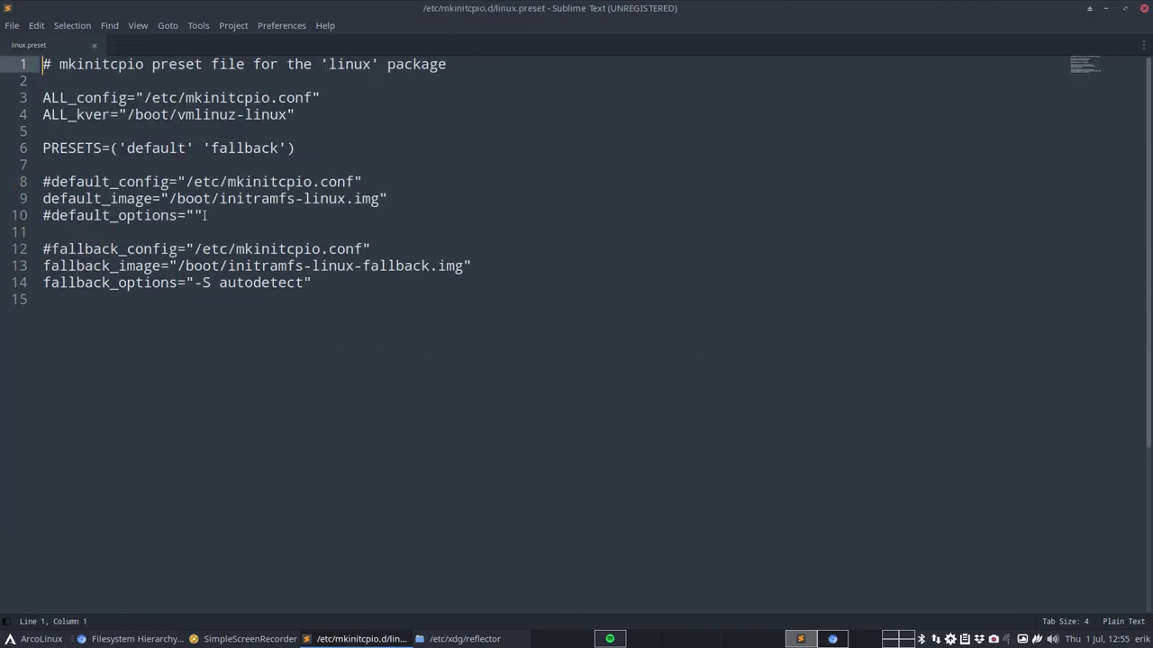
click(94, 45)
click(1145, 8)
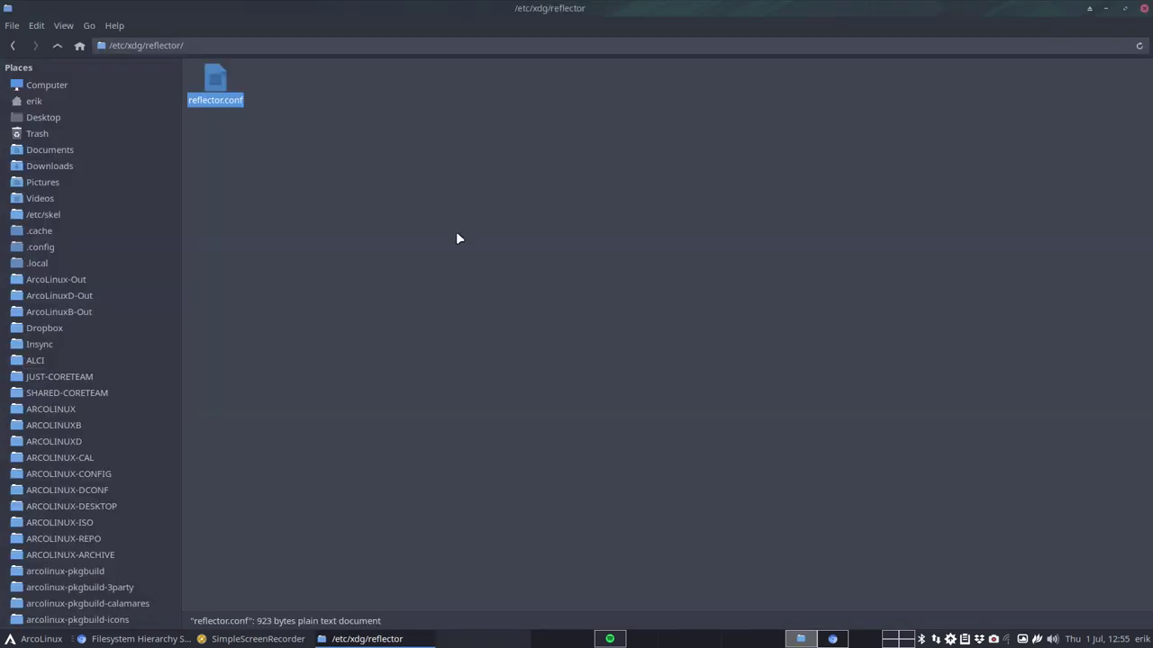
- Go up from the reflector folder to /etc and reopen the xdg folder
click(57, 45)
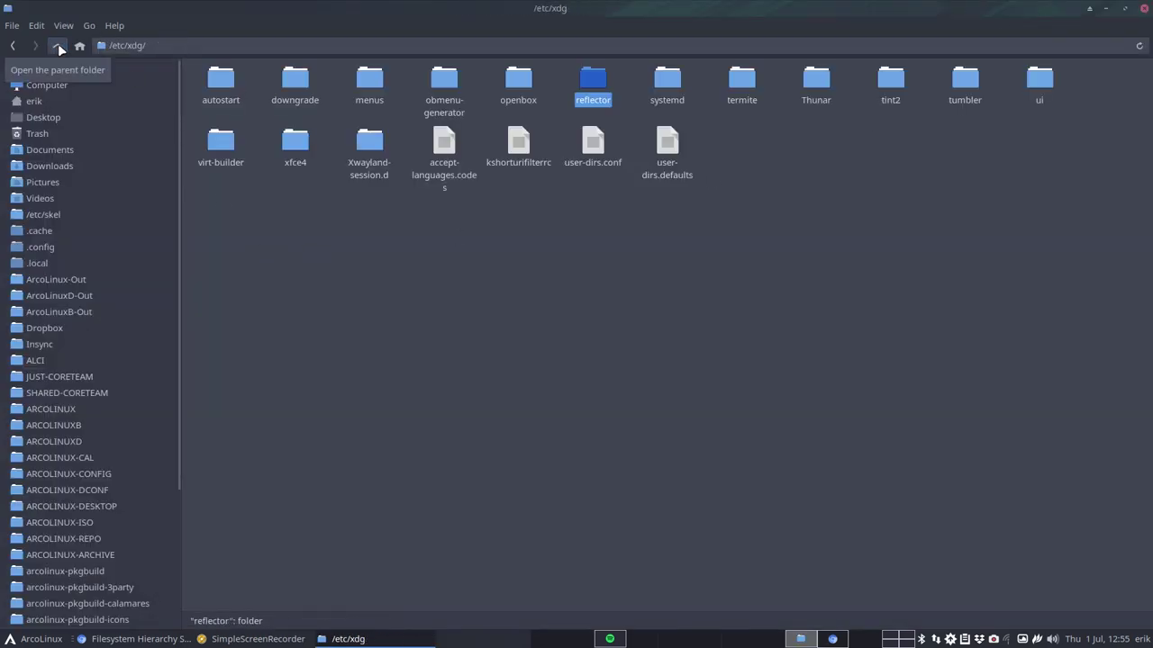
click(58, 45)
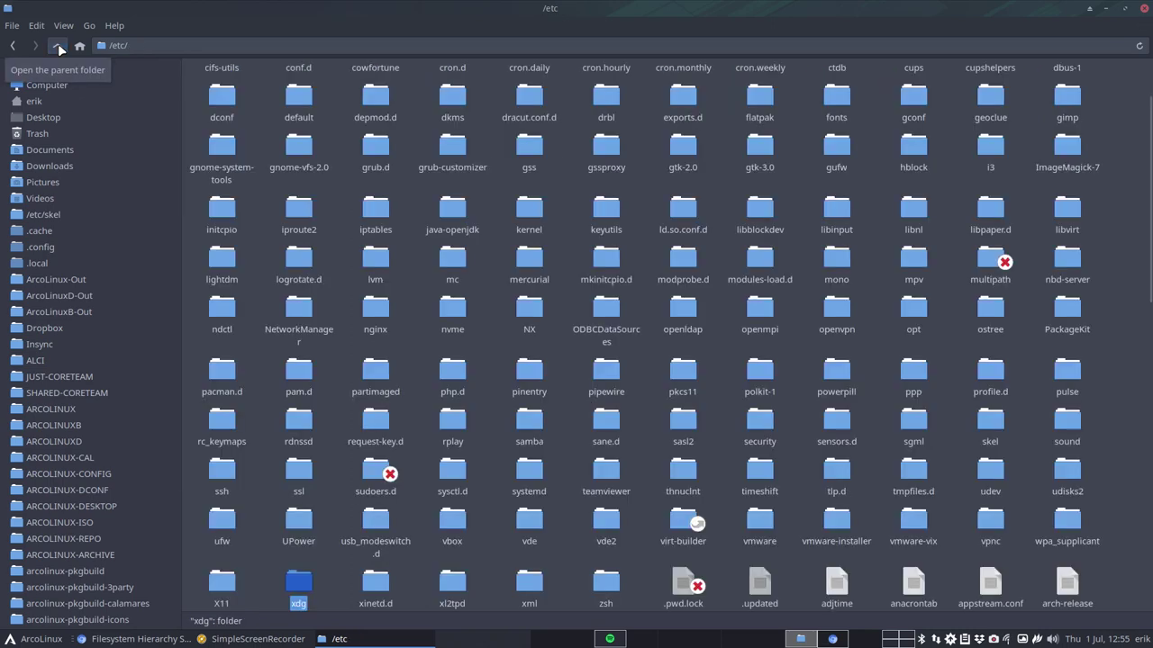
double_click(299, 585)
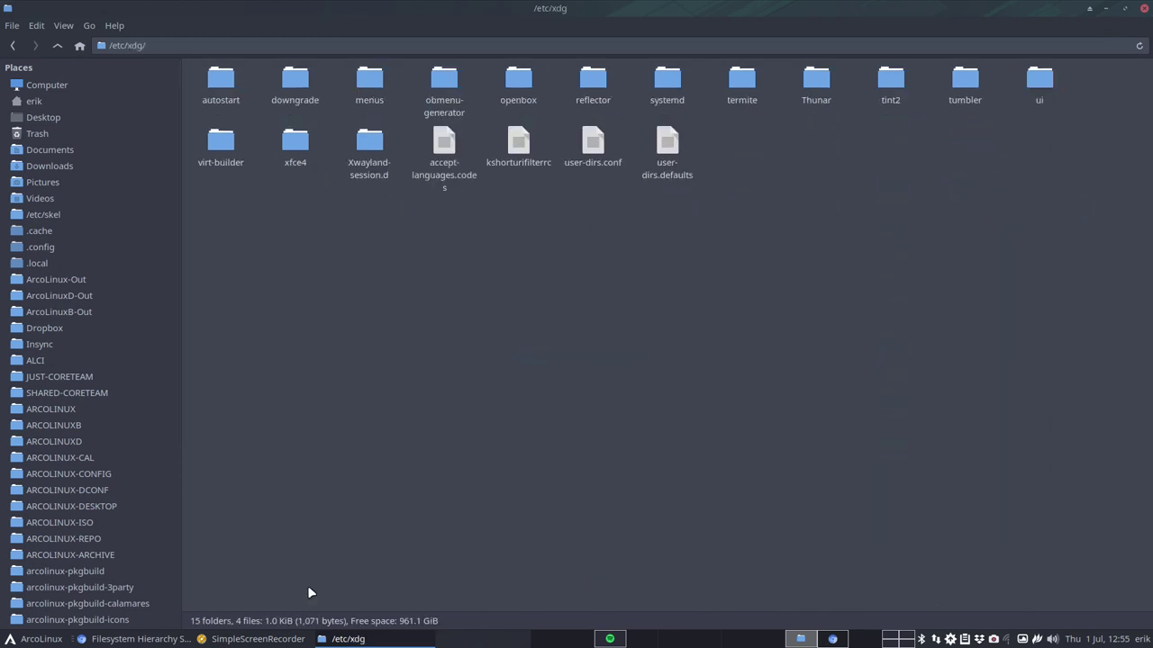
- View the autostart folder inside the home directory's .config folder, and go back to /etc/xdg
click(36, 102)
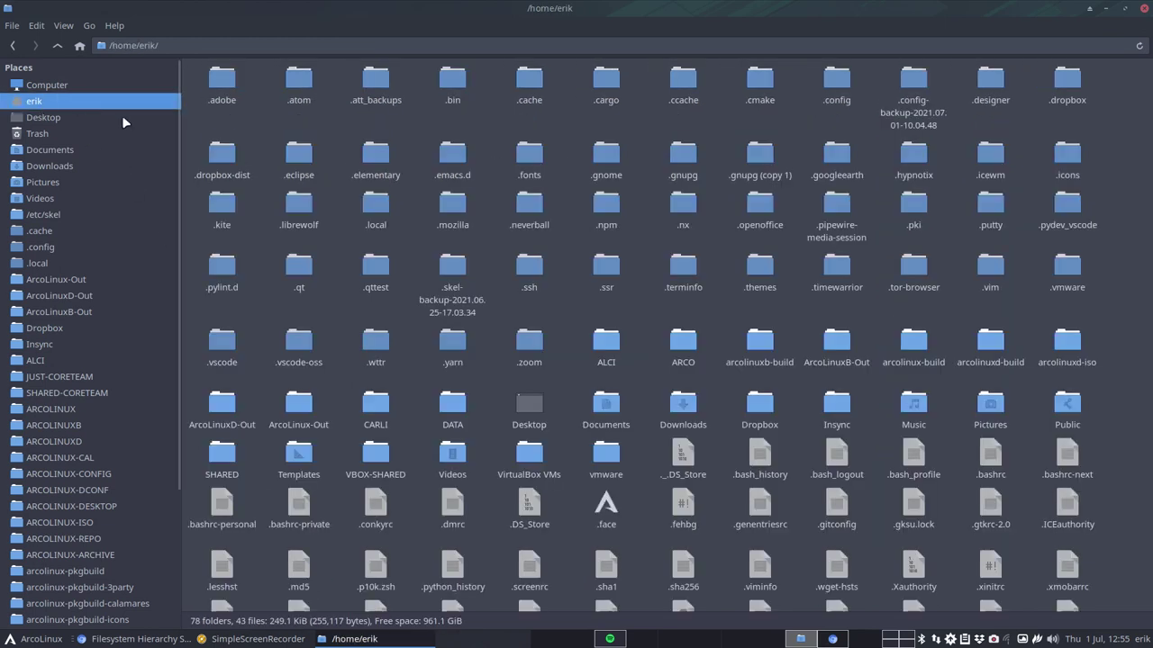
double_click(830, 83)
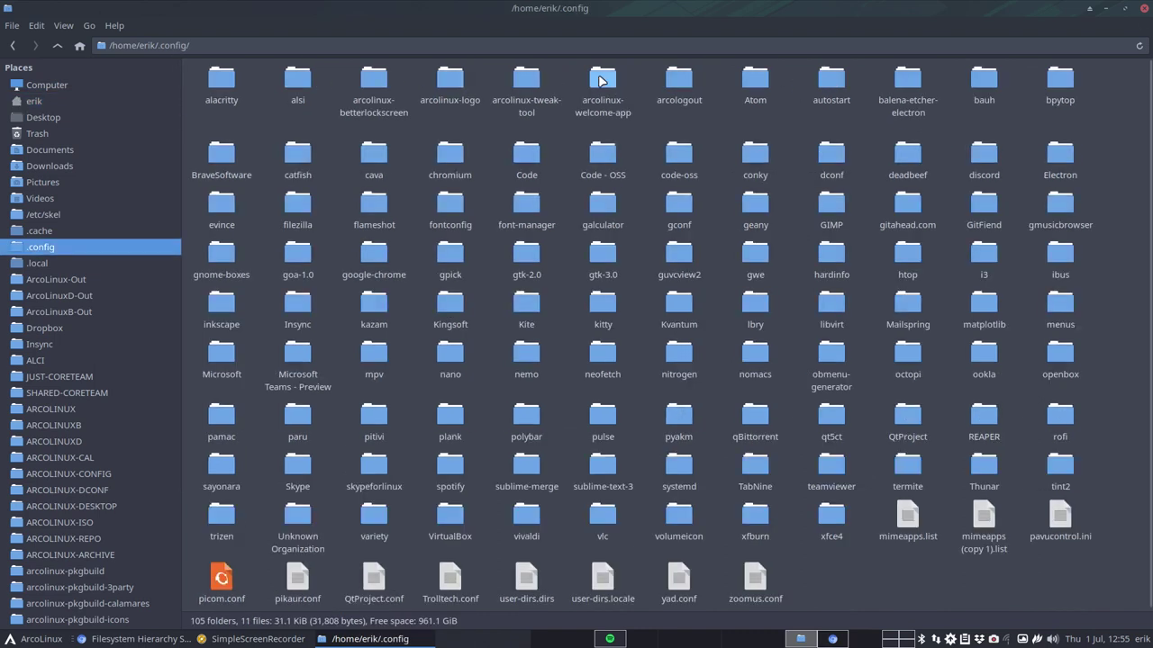
double_click(830, 83)
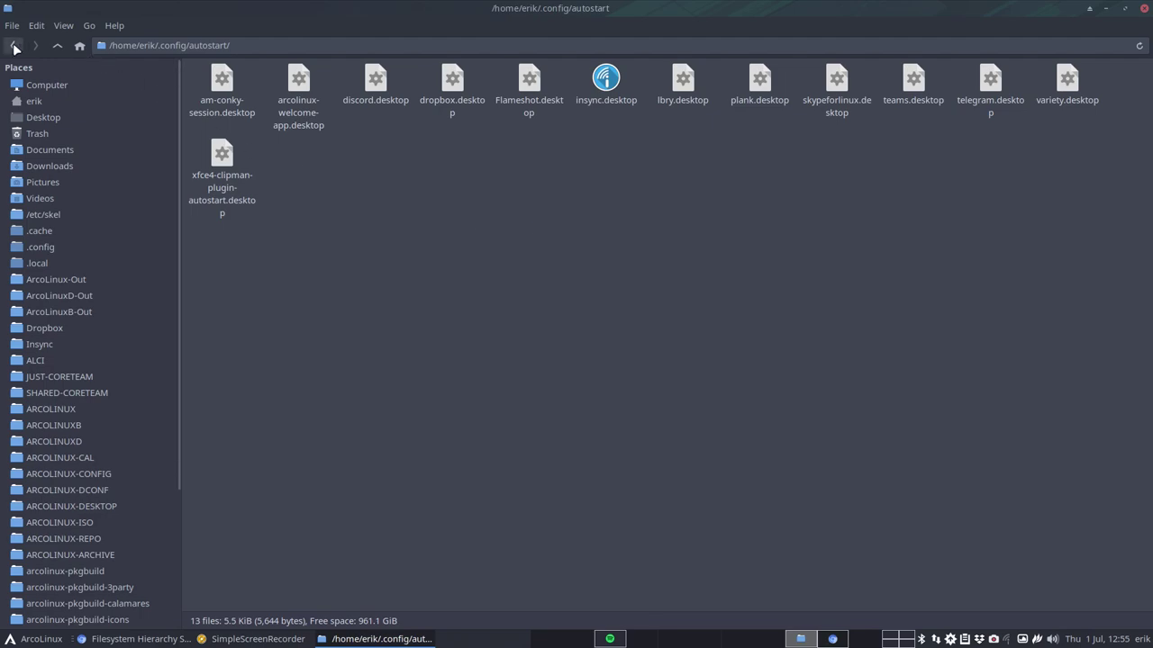
click(14, 46)
click(14, 46)
click(13, 45)
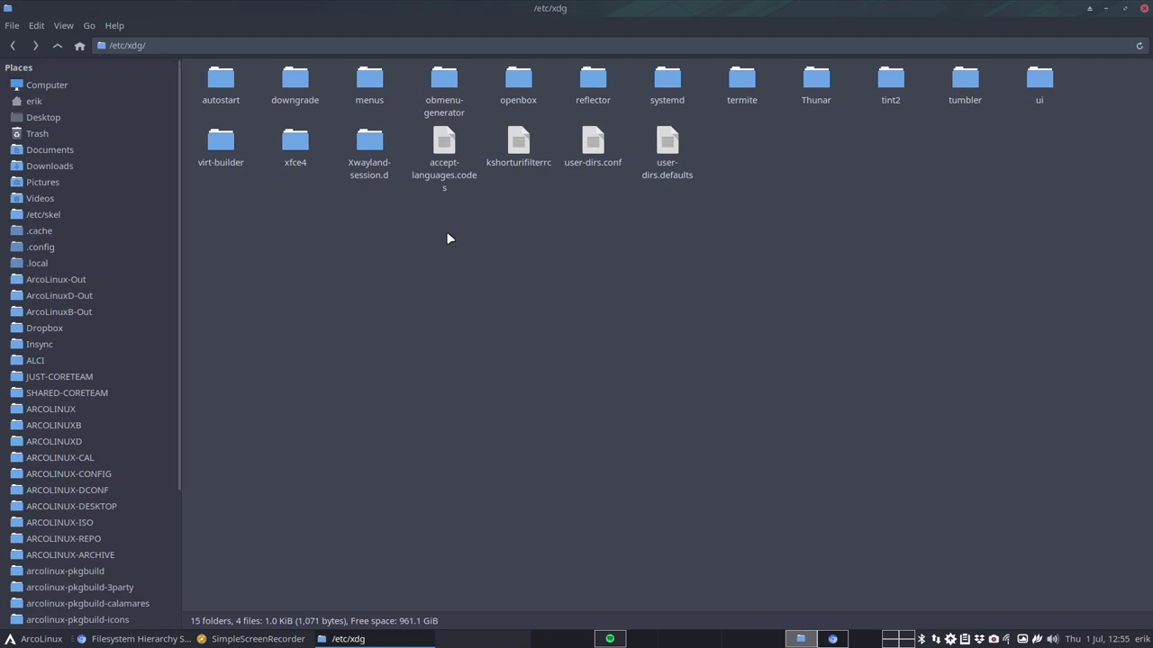
- Return to /etc, look through its loose configuration files and select dev-rel
click(61, 47)
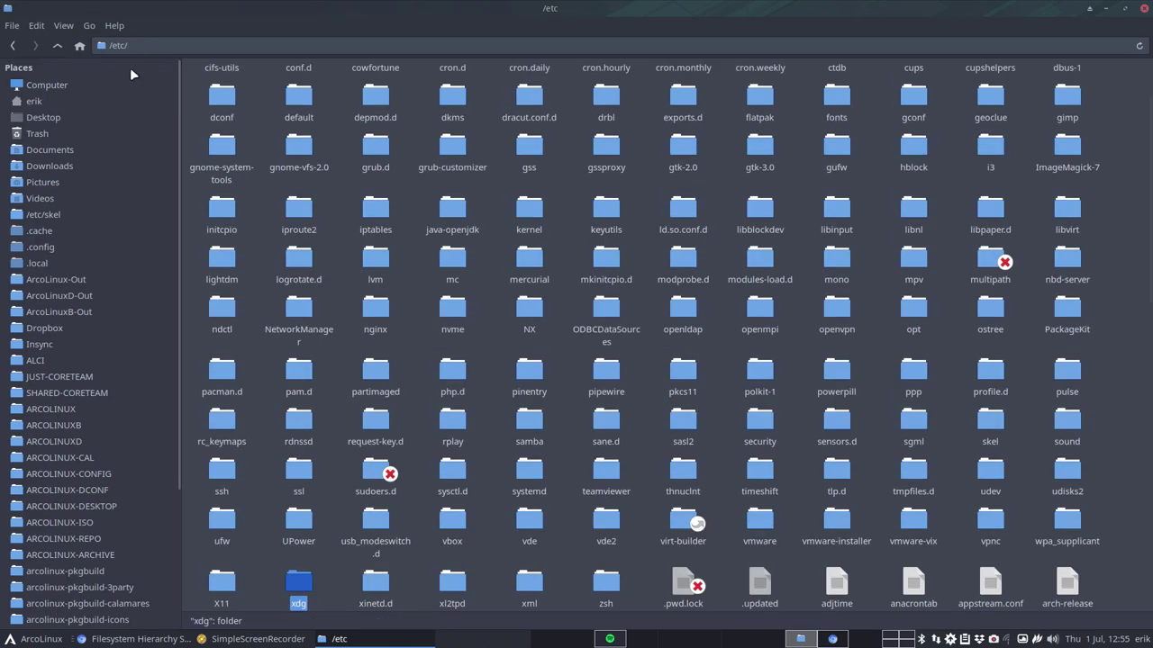
scroll(341, 483, down, 3)
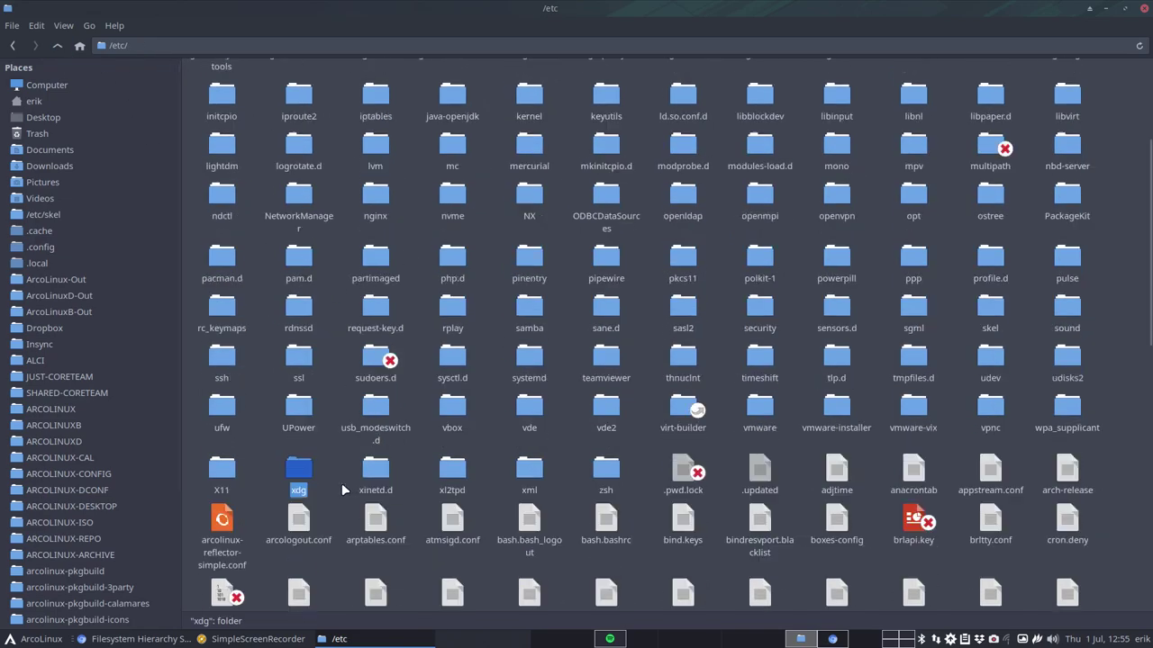
click(333, 470)
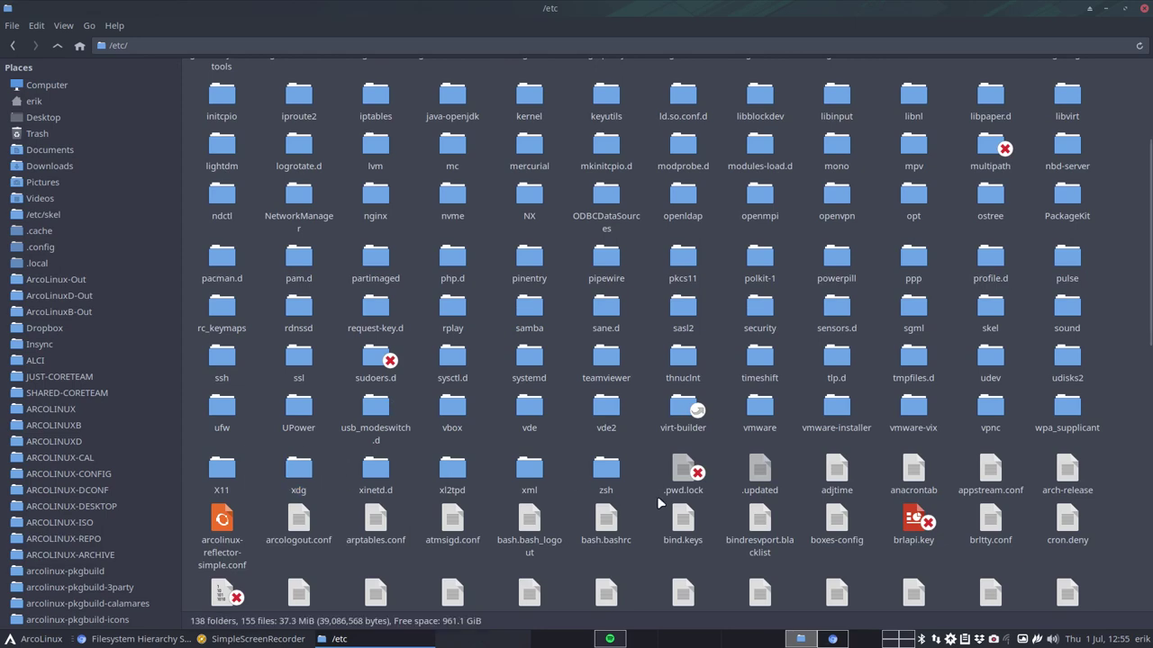
scroll(657, 496, down, 5)
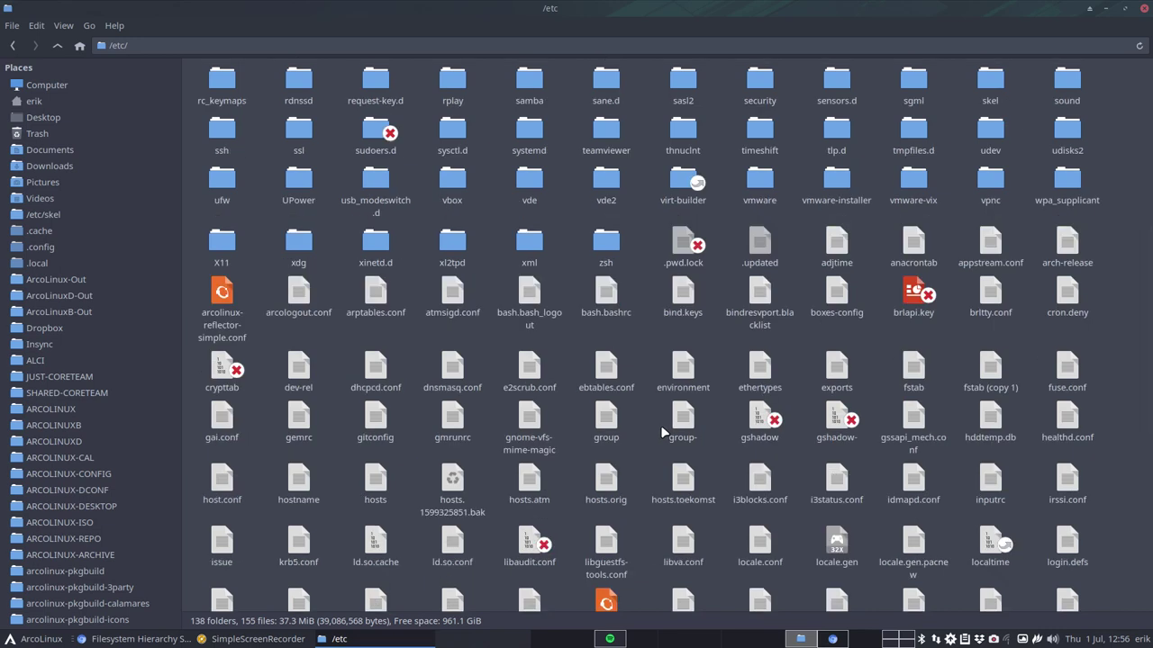
click(300, 369)
- Open a terminal and run the iso command to show the ISO release information
key(super+t)
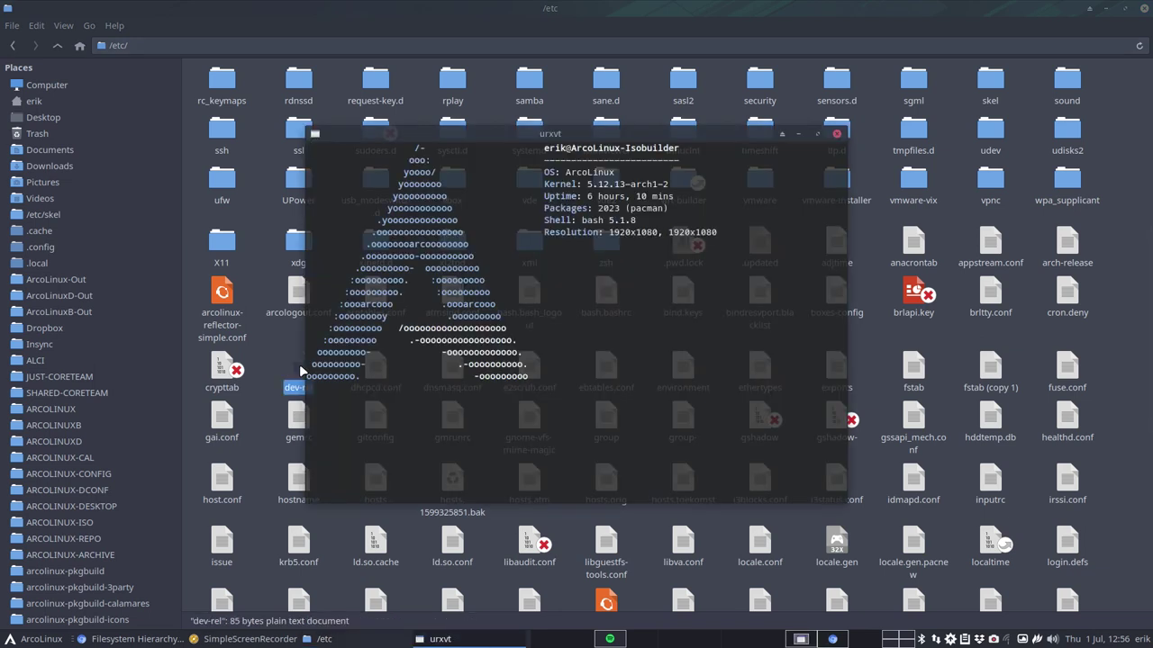
text(iso)
key(Return)
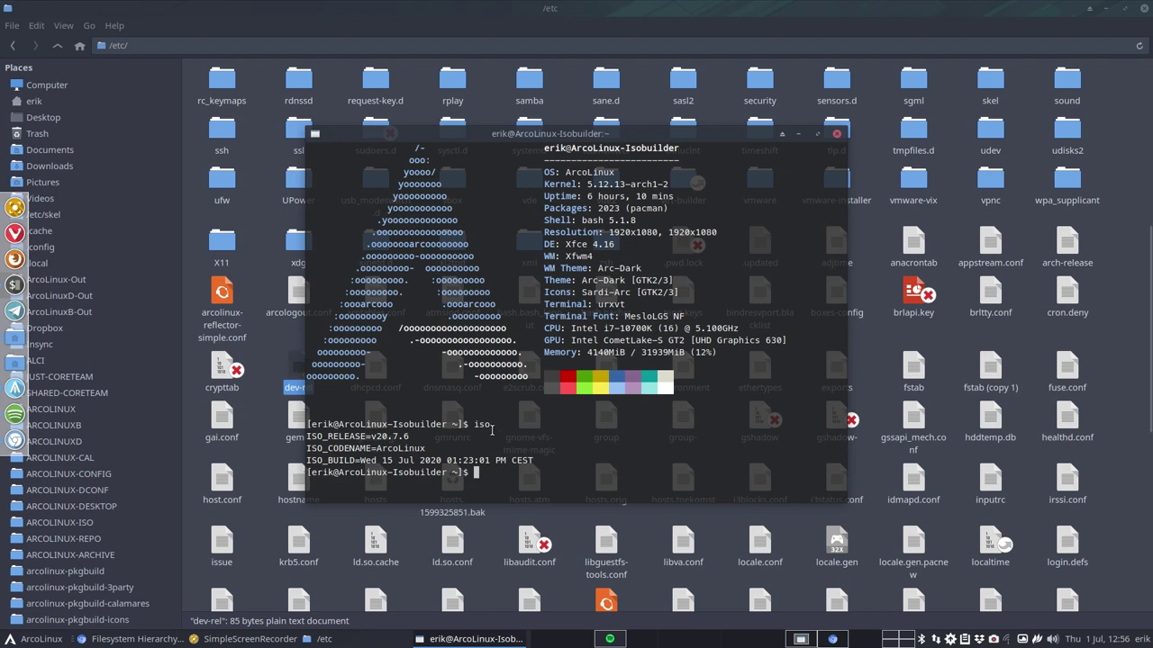
- Show the definition behind the iso alias in the terminal and highlight the /etc/dev-rel path in it
text(alai)
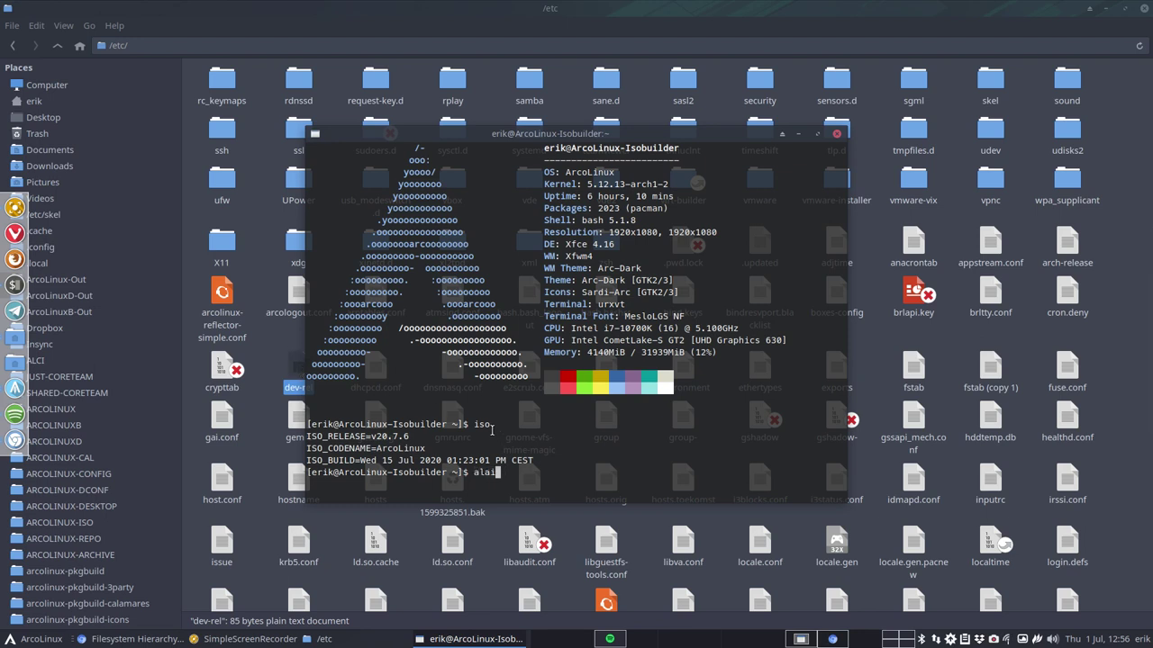
key(BackSpace)
key(BackSpace)
text(ias iso)
key(Return)
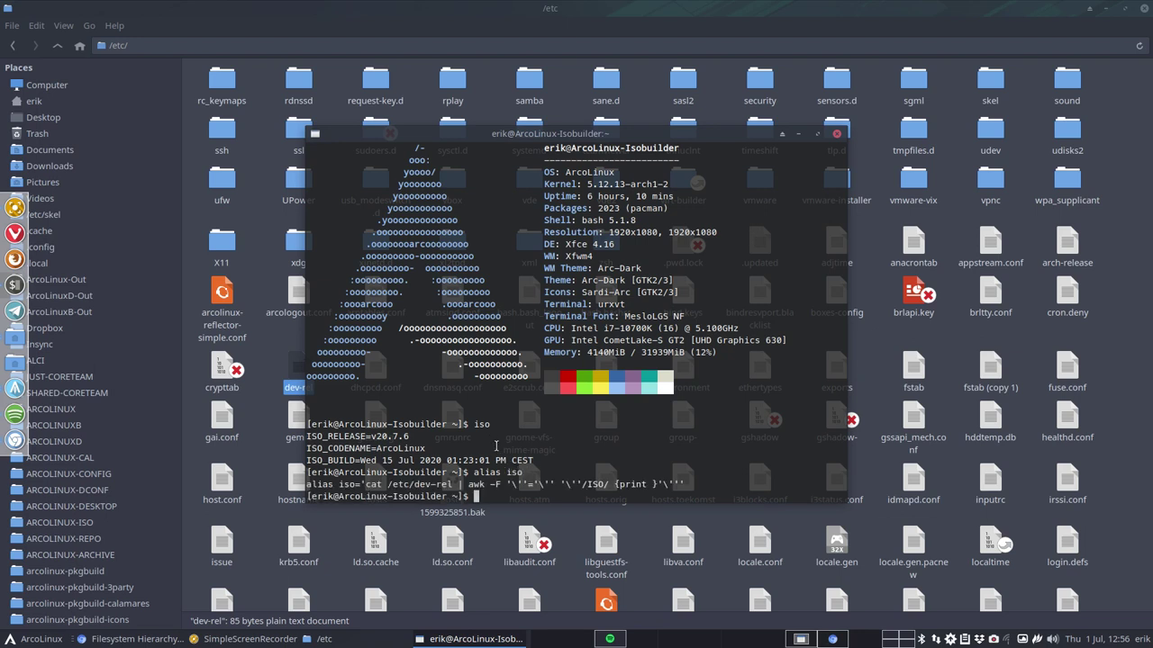
drag(388, 484, 453, 487)
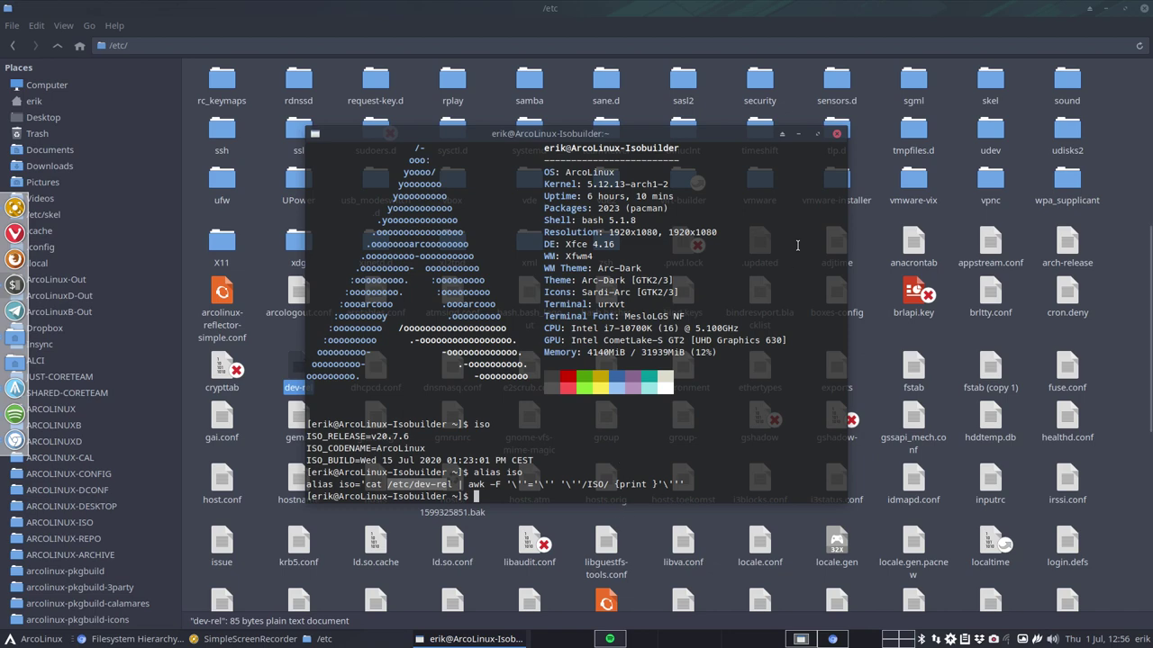
- Close the terminal, open dev-rel from /etc, highlight its build date and ISO release version, and close the file
click(837, 135)
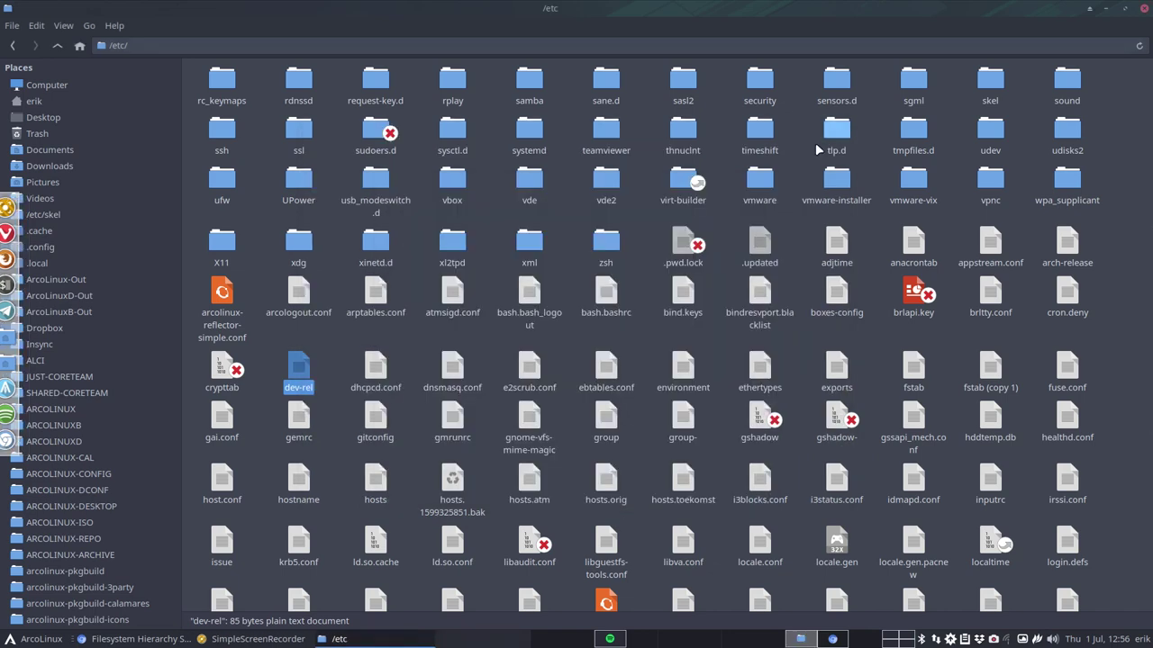
double_click(315, 371)
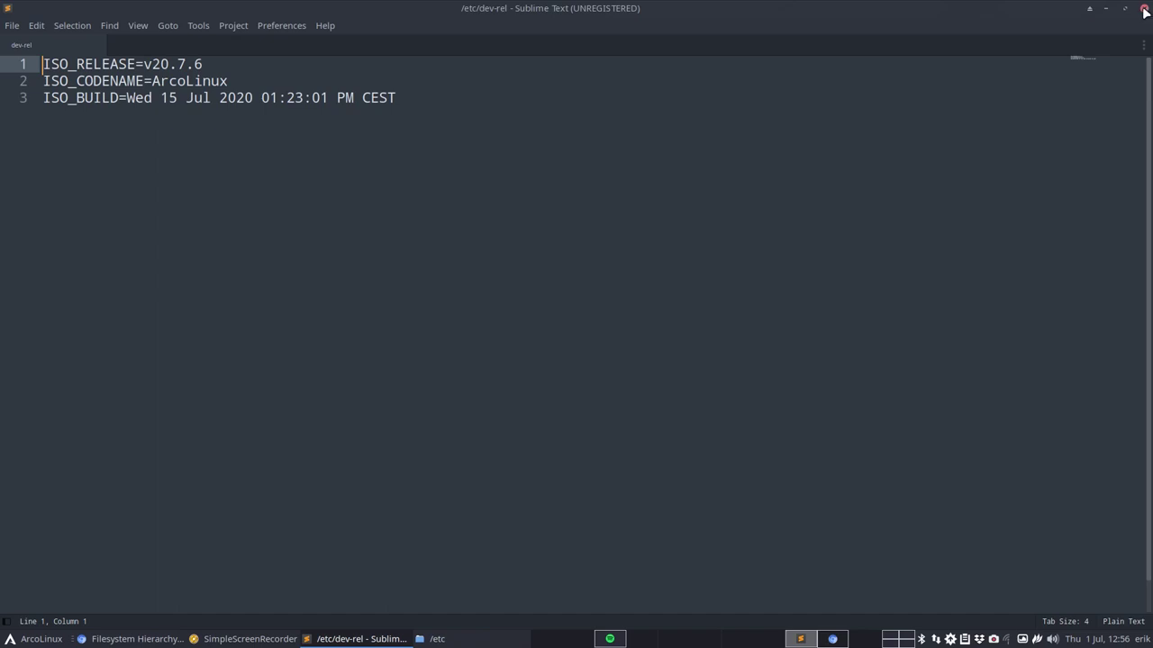
click(262, 98)
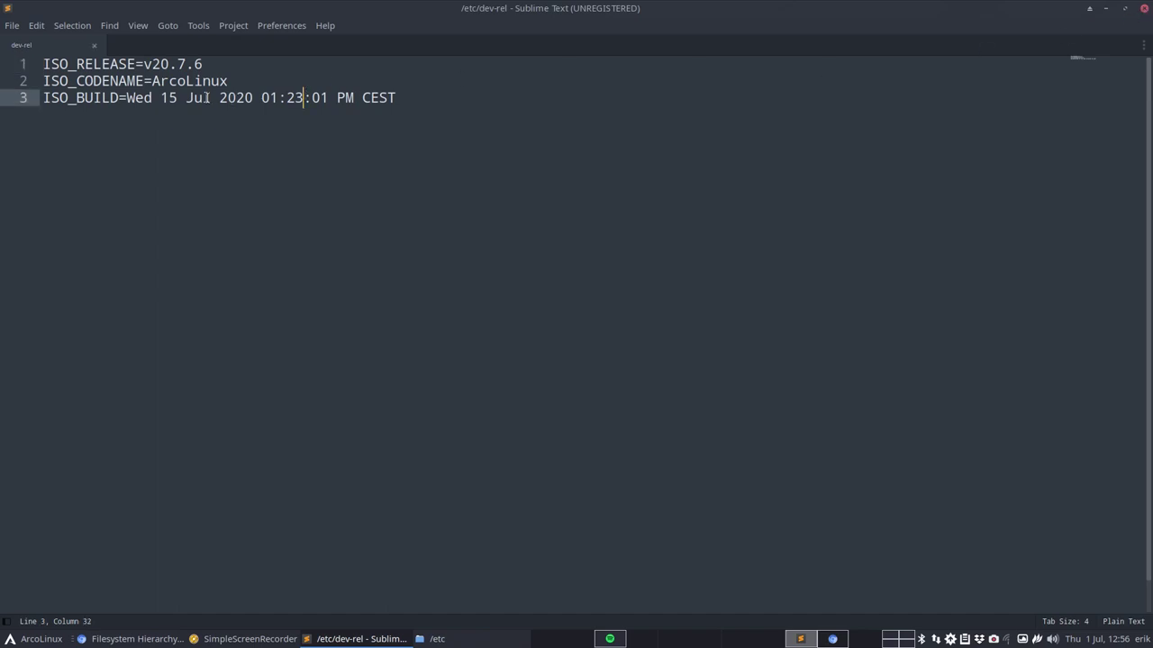
drag(161, 97, 210, 97)
click(235, 97)
click(276, 97)
drag(205, 65, 143, 63)
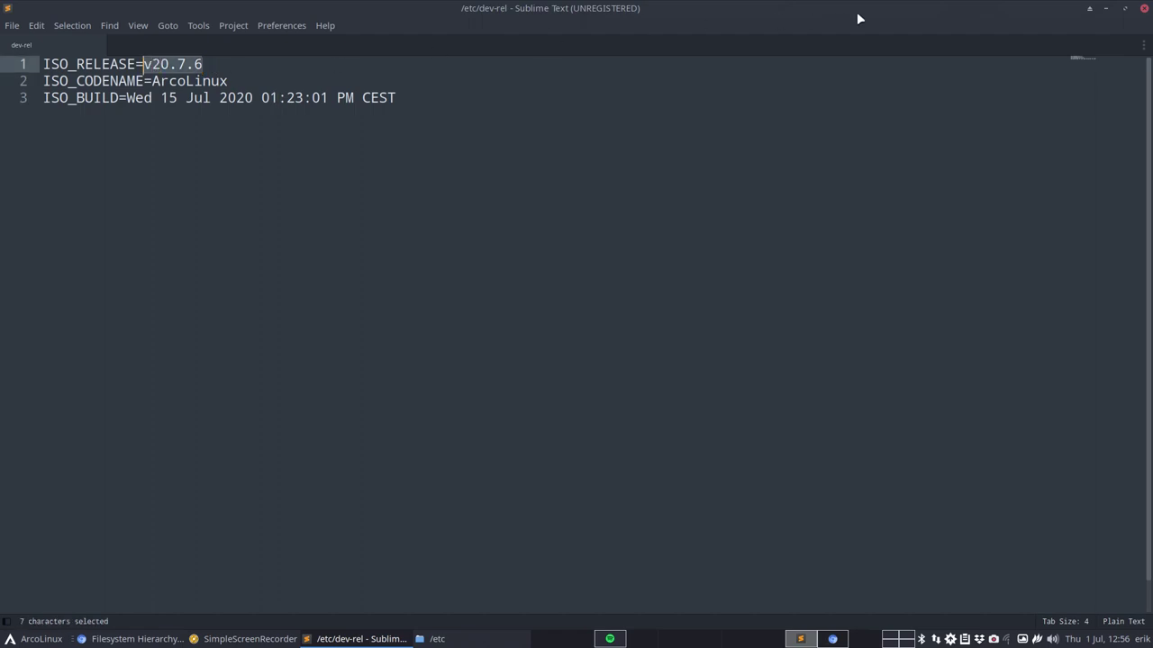
click(1145, 8)
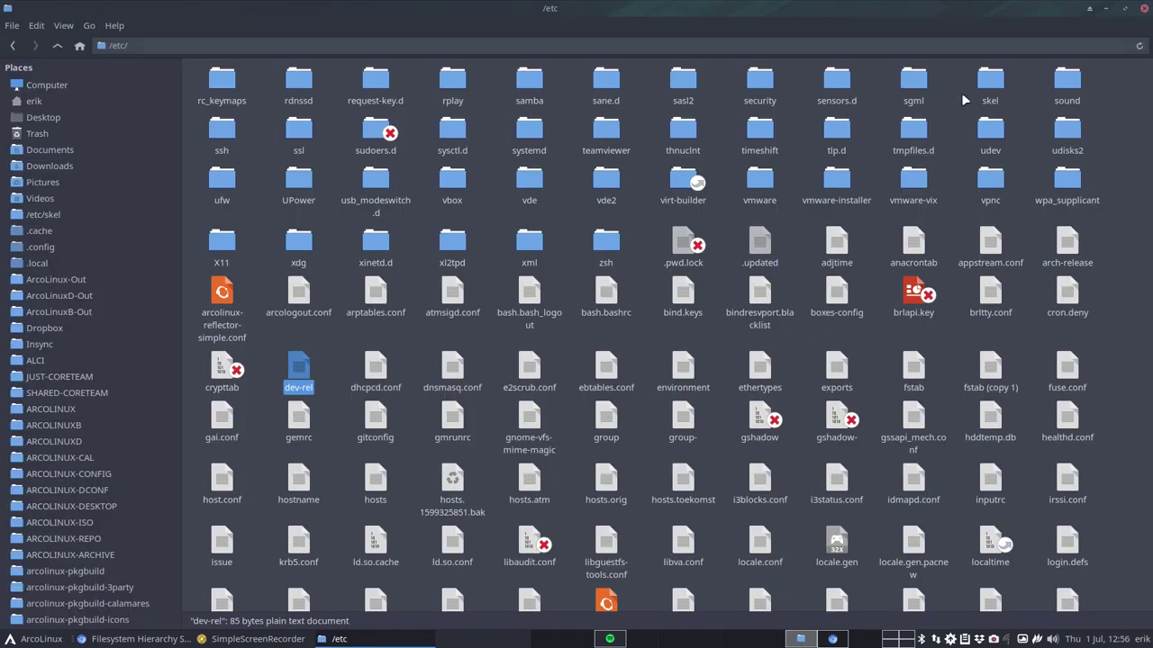
click(336, 379)
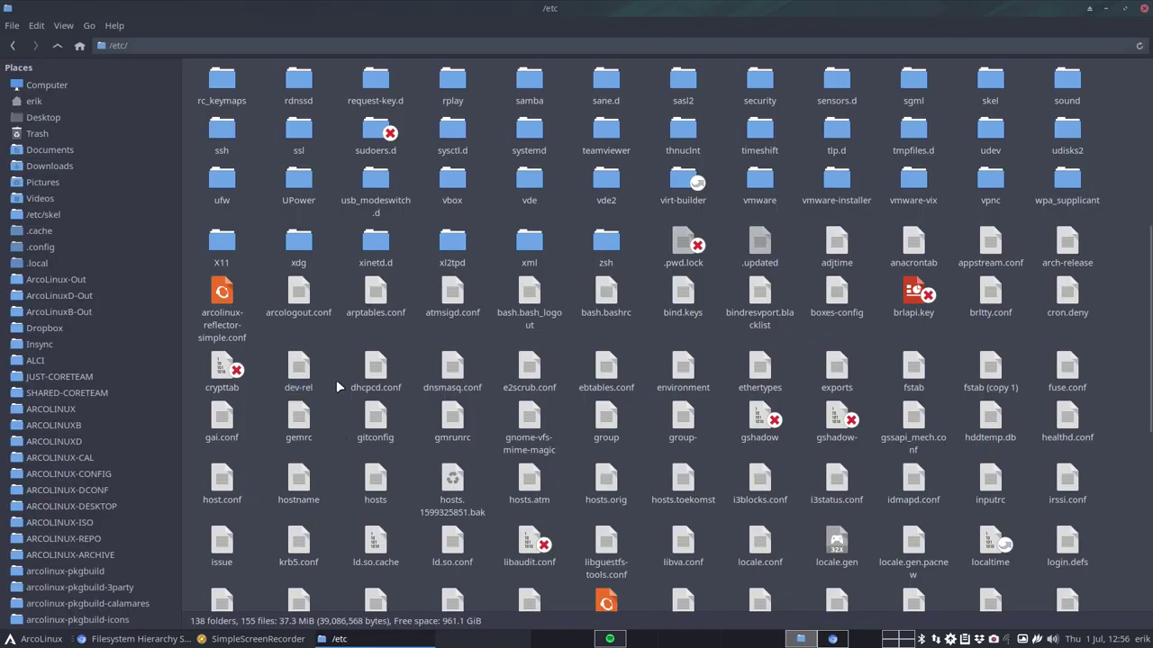
- Open fstab from /etc and highlight the entries for the /boot/efi, root and /tmp mount points
scroll(336, 379, down, 1)
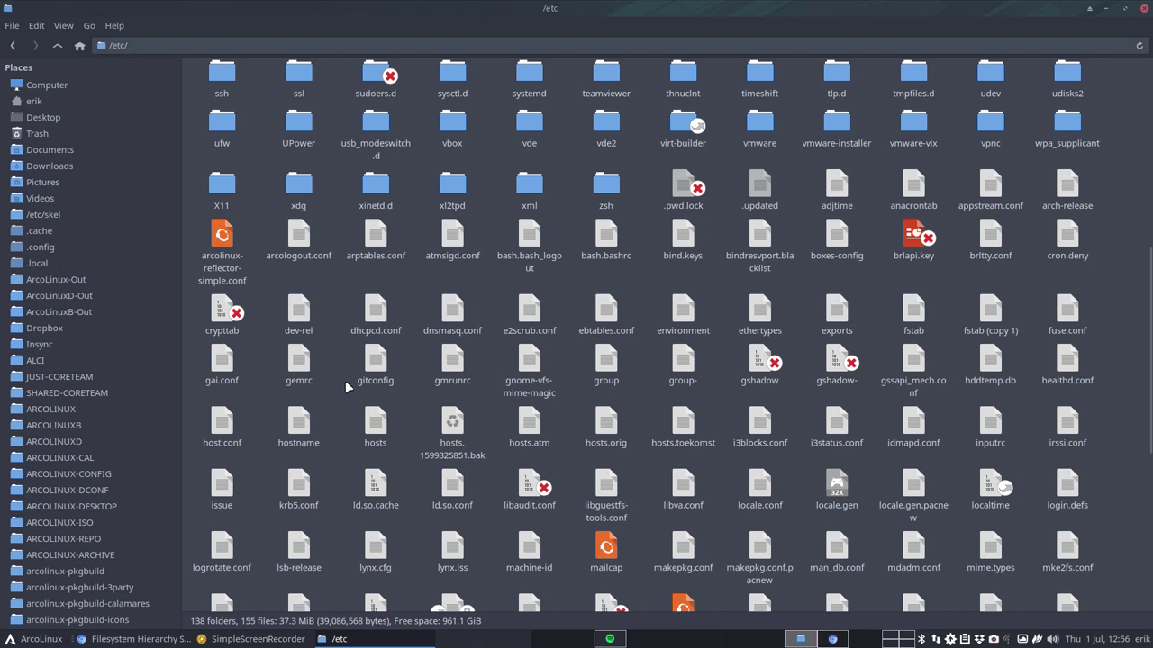
click(913, 311)
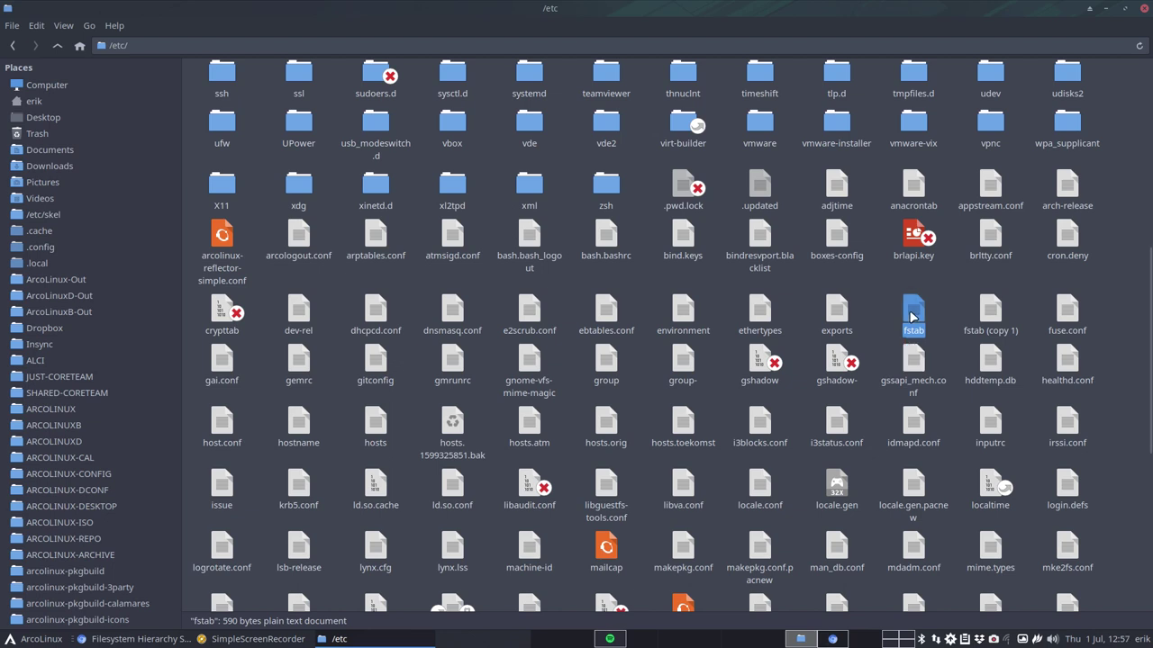
double_click(913, 316)
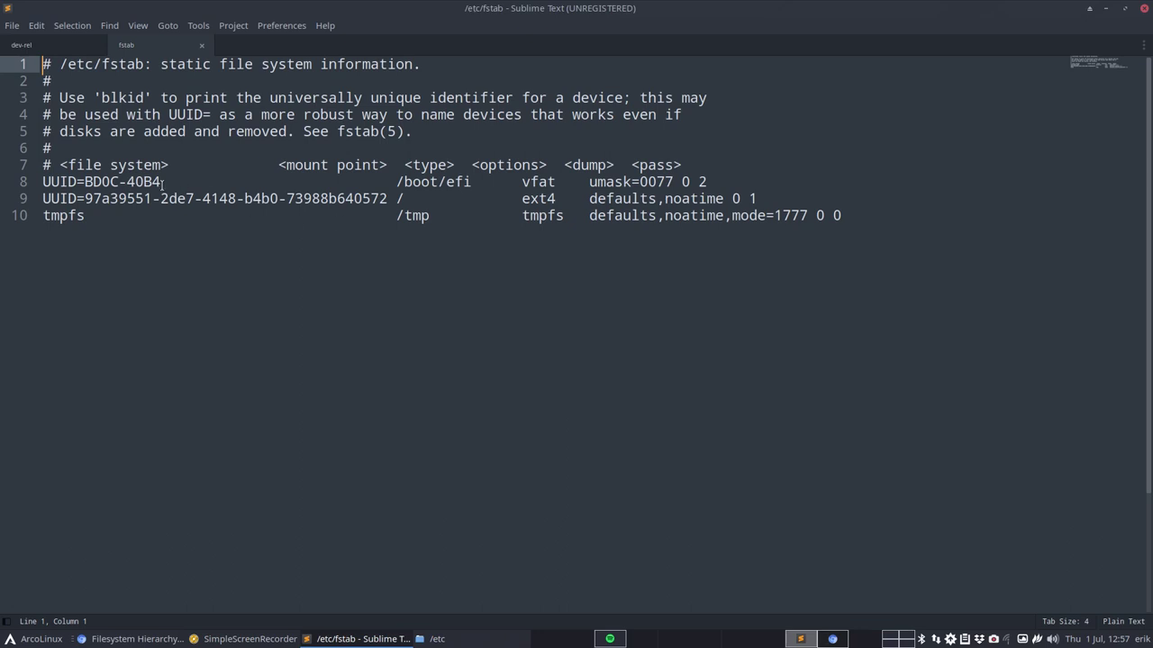
drag(85, 182, 519, 182)
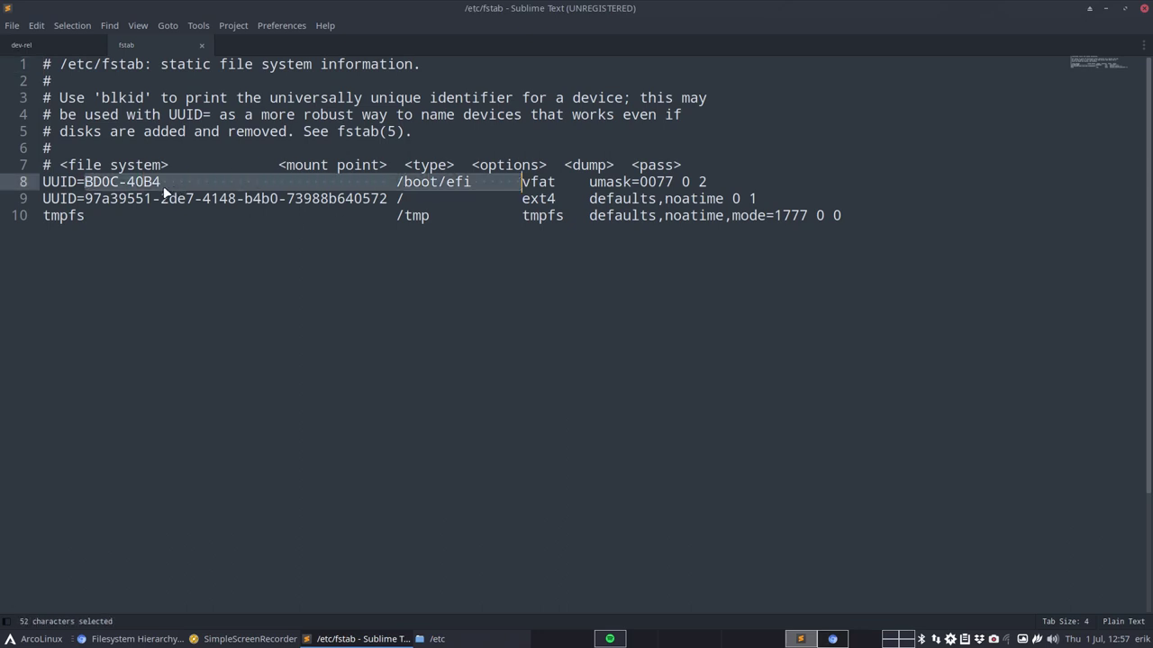
drag(110, 198, 472, 198)
drag(380, 217, 487, 216)
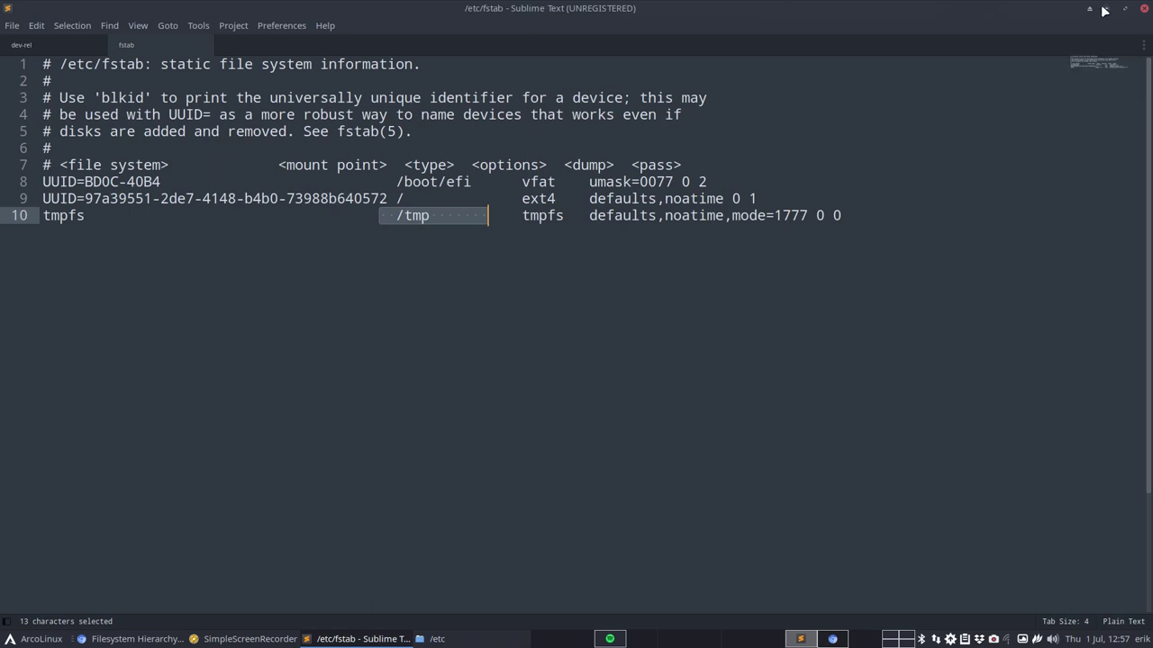
- Open a terminal, highlight the memory figure in the system summary, close it and return to the /etc folder
key(super+Return)
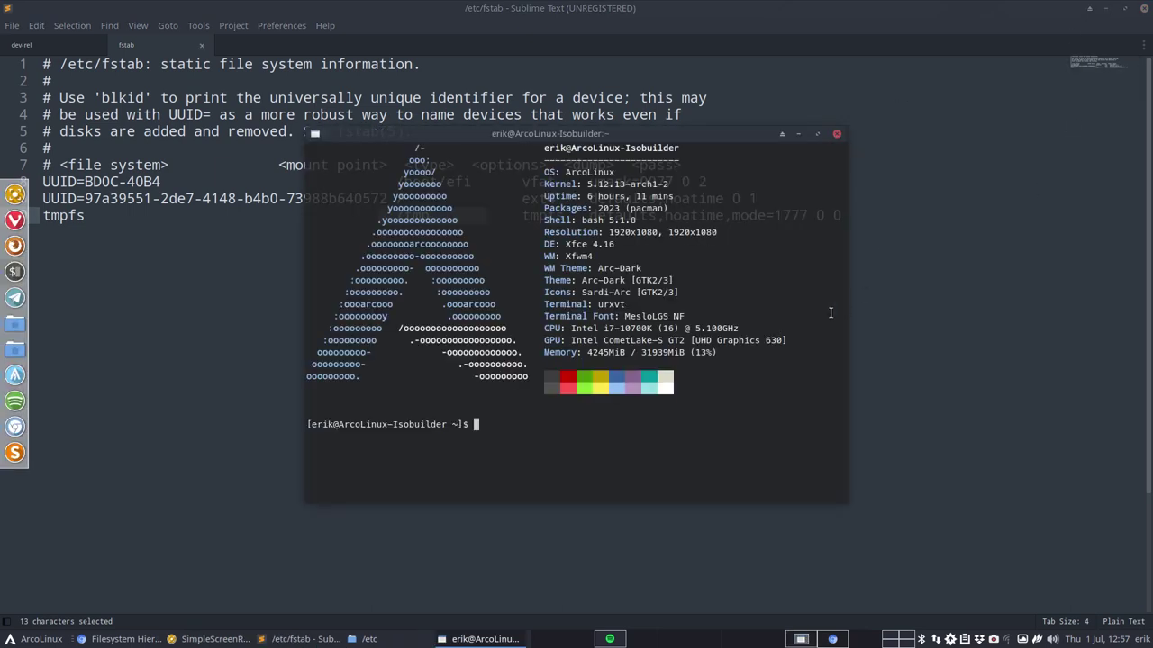
drag(639, 353, 688, 353)
click(837, 133)
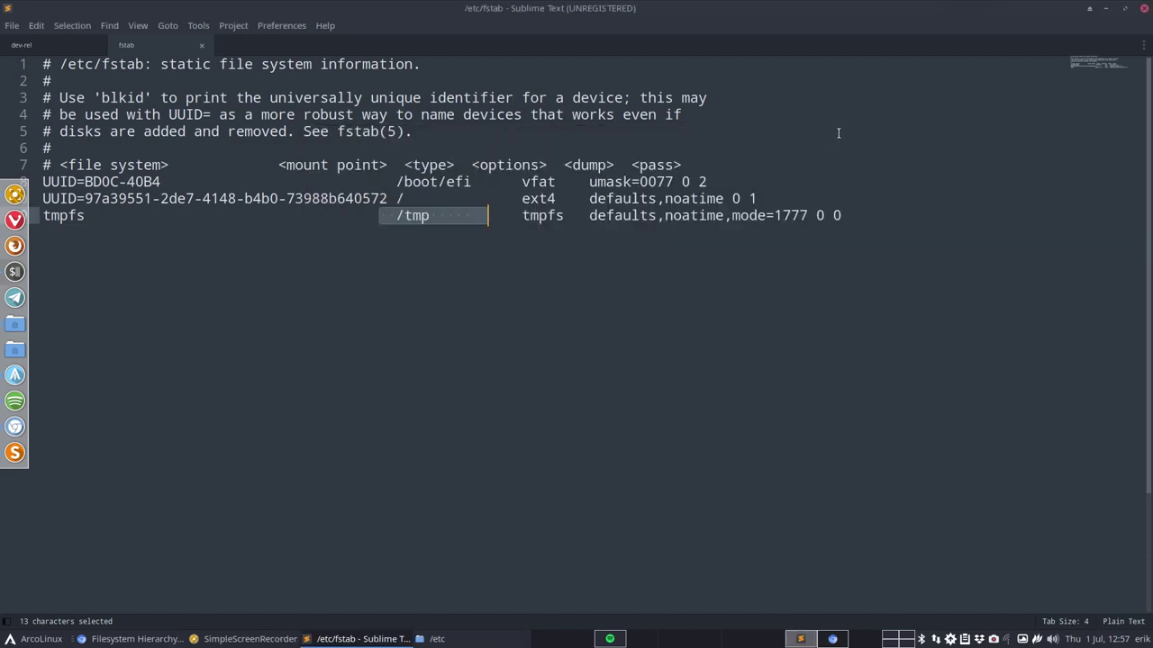
click(1089, 8)
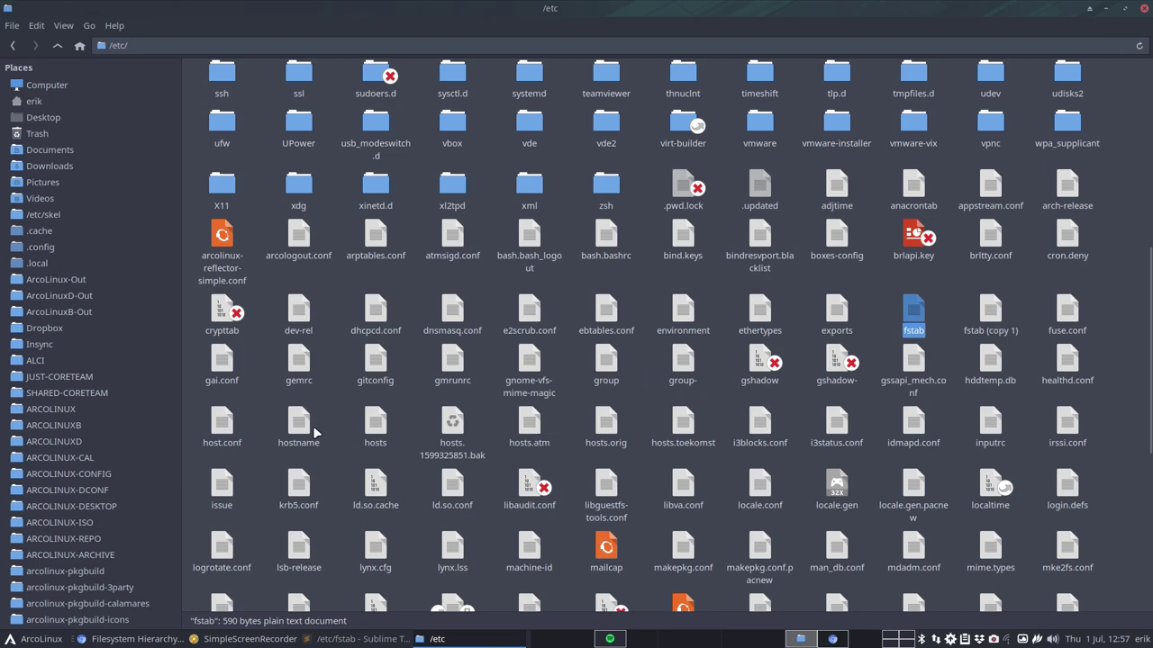
- Point out the i3blocks.conf and i3status.conf files in /etc by selecting them
scroll(235, 436, down, 1)
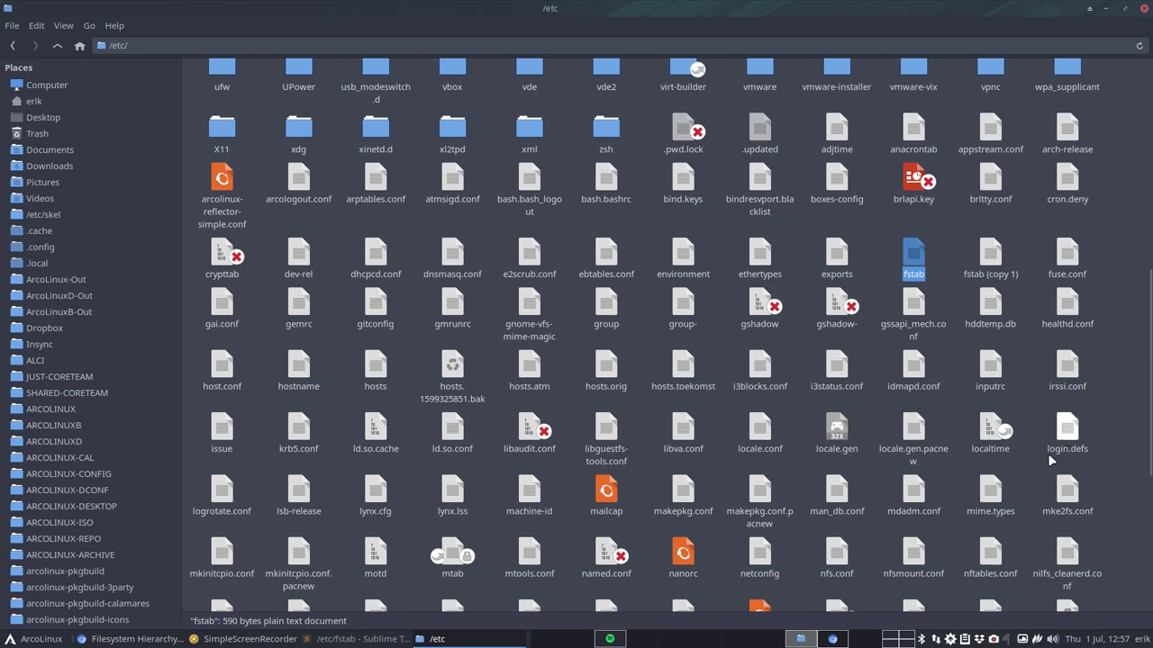
click(759, 369)
click(826, 375)
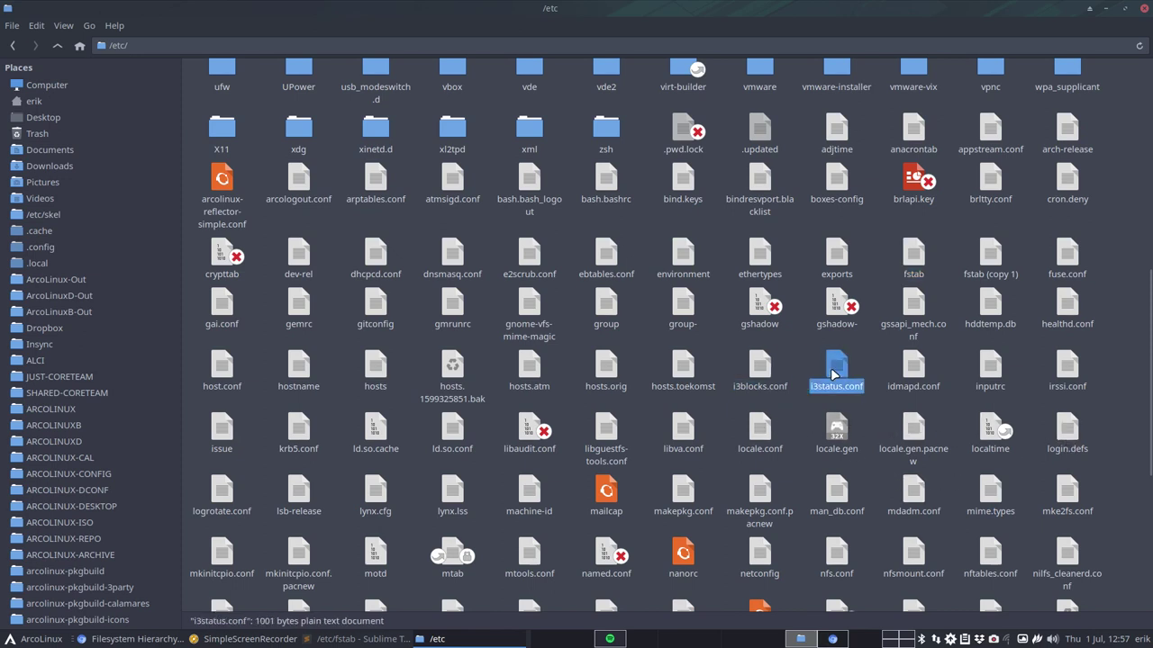
click(797, 414)
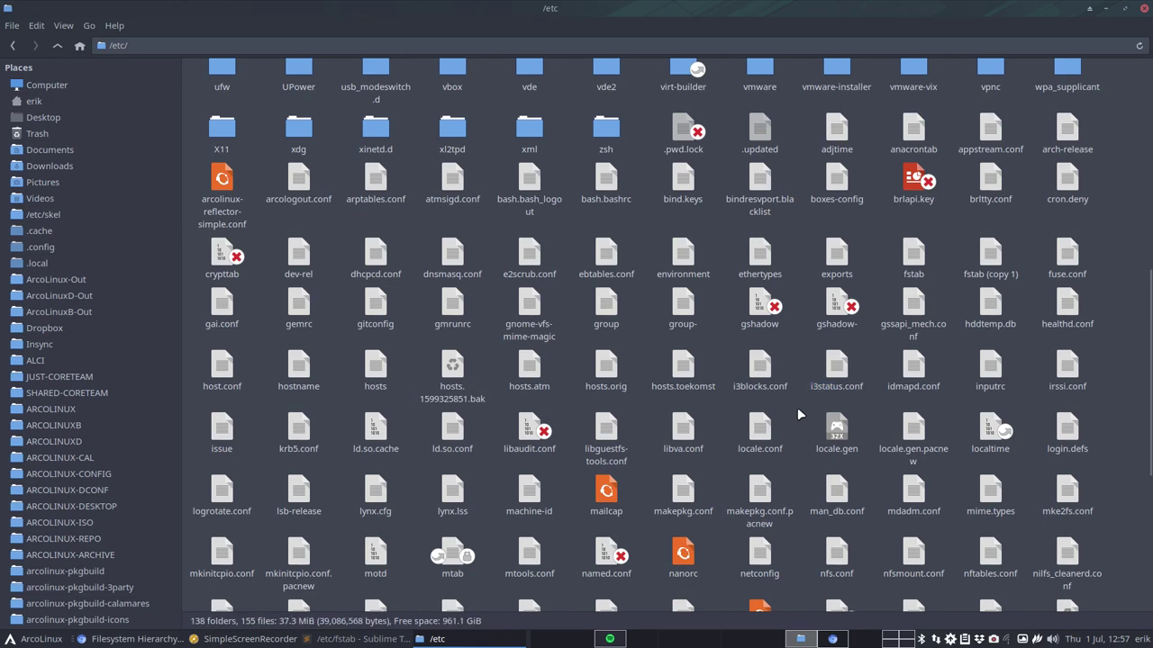
click(836, 369)
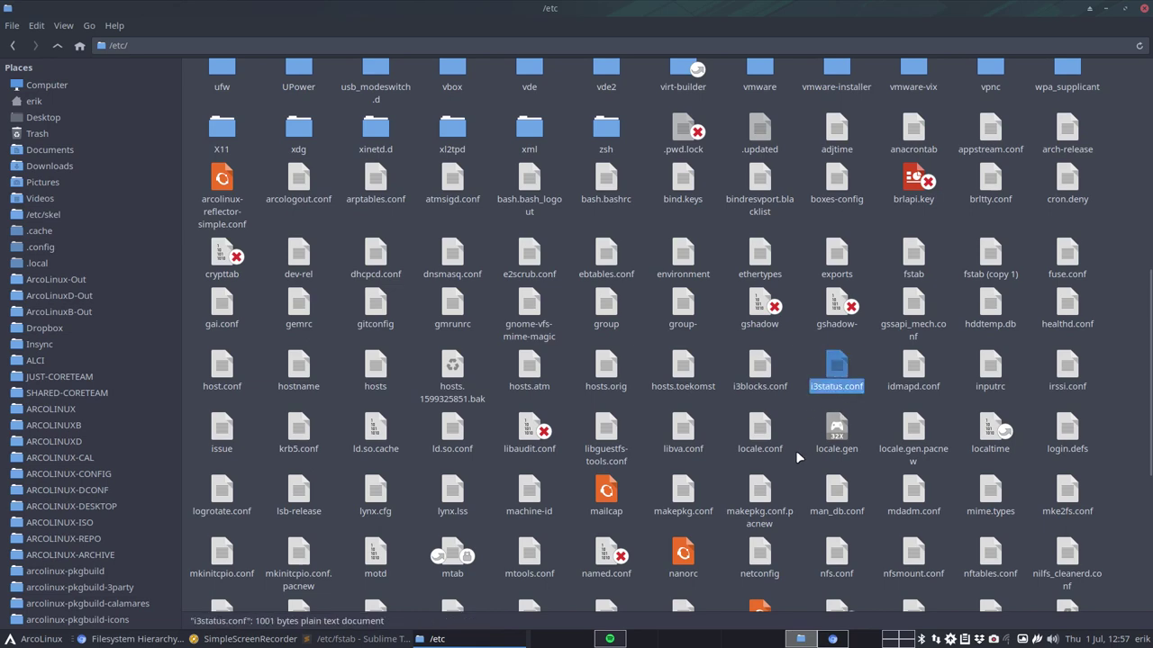
- Open makepkg.conf from /etc and point out the GPGKEY and PACKAGER values in the Package Output section
scroll(797, 457, down, 3)
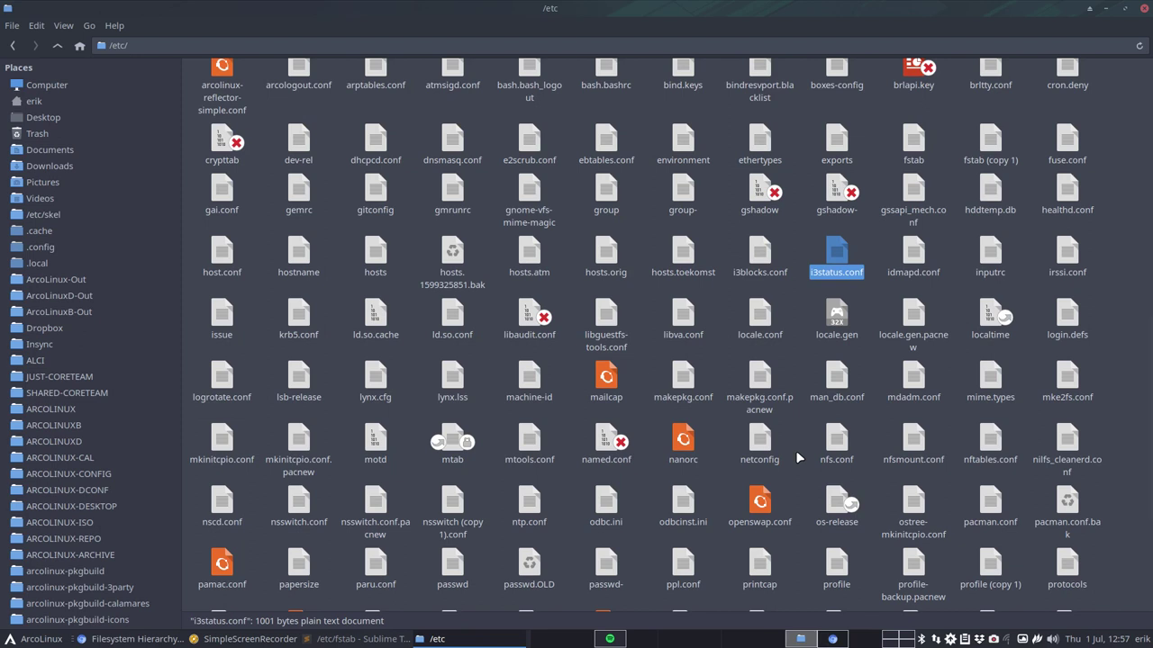
click(681, 383)
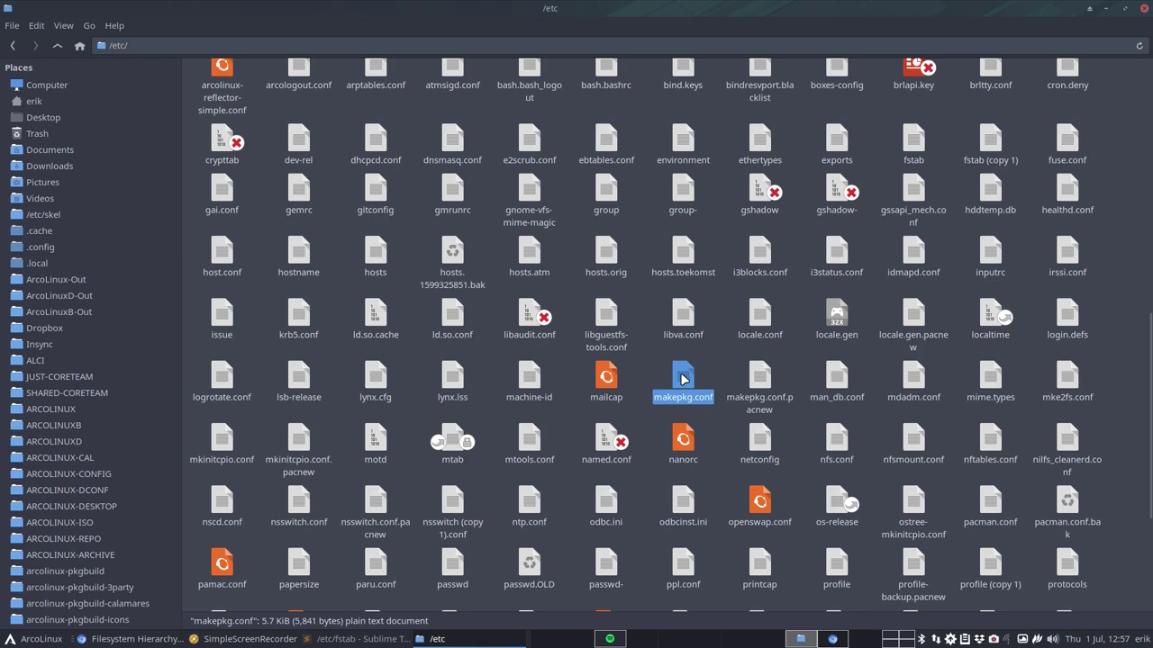
double_click(681, 380)
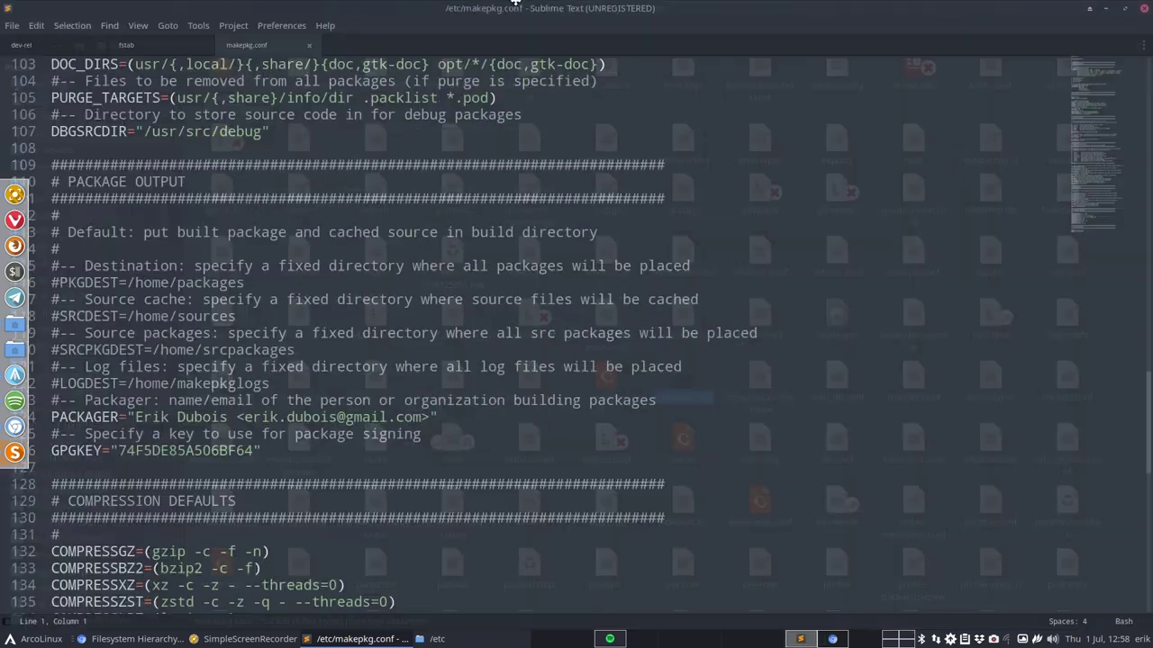
drag(120, 450, 253, 452)
click(142, 417)
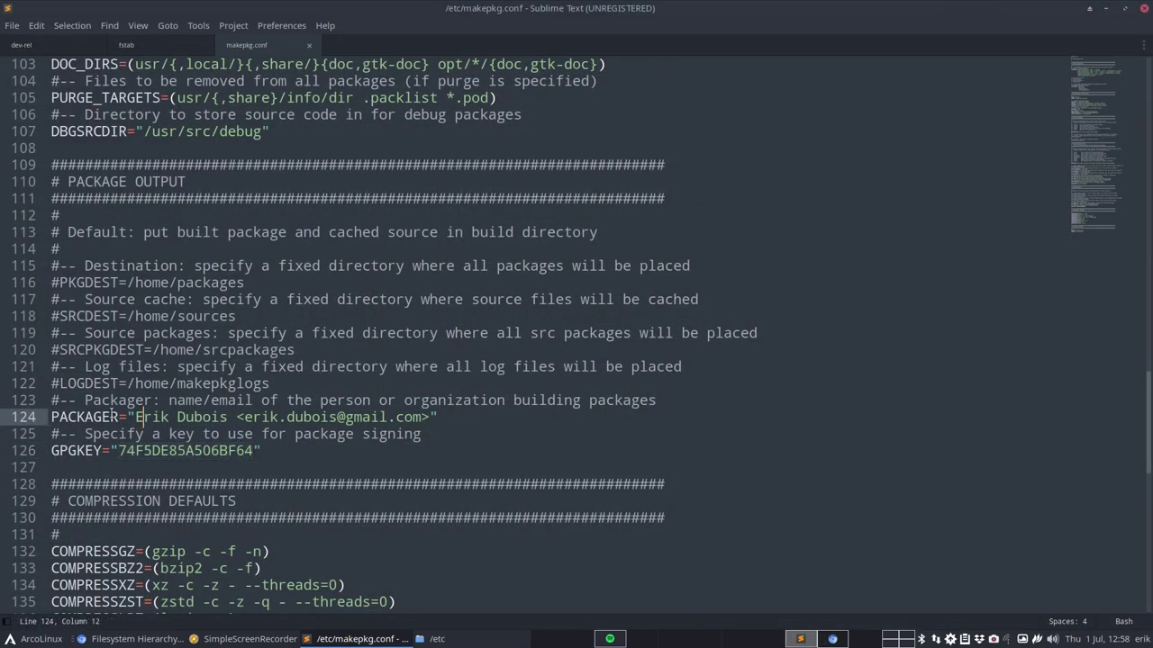
click(134, 417)
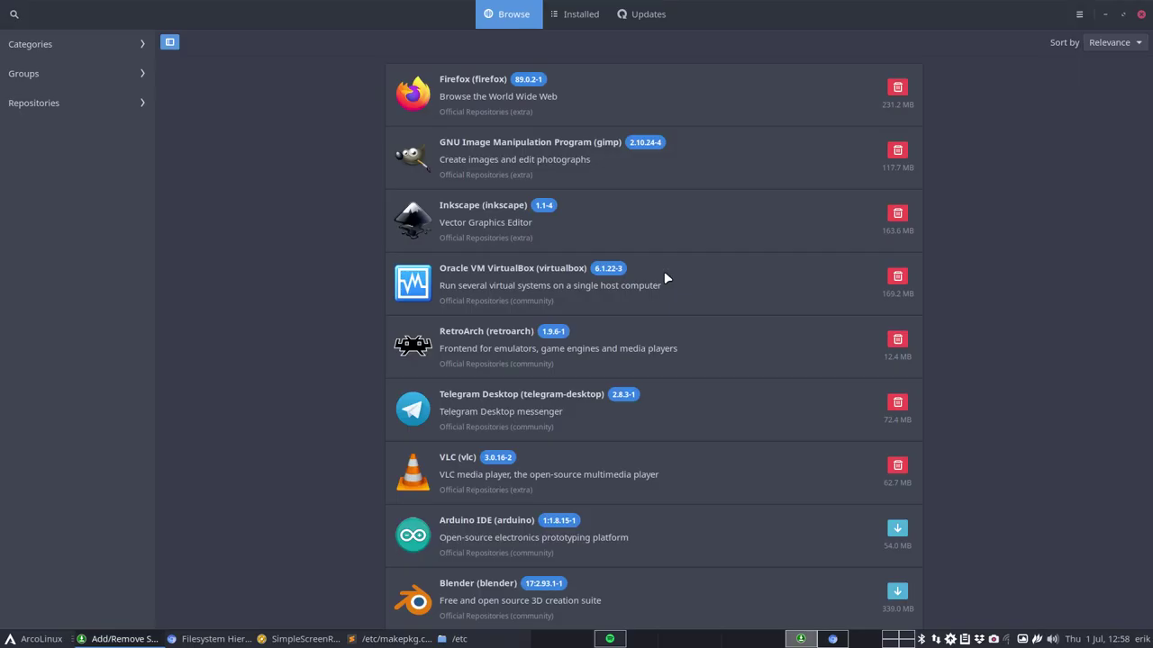
- In Add/Remove Software, view the packager details of the alsi package from the arcolinux_repo_3party repository, and close the application
click(69, 103)
click(135, 101)
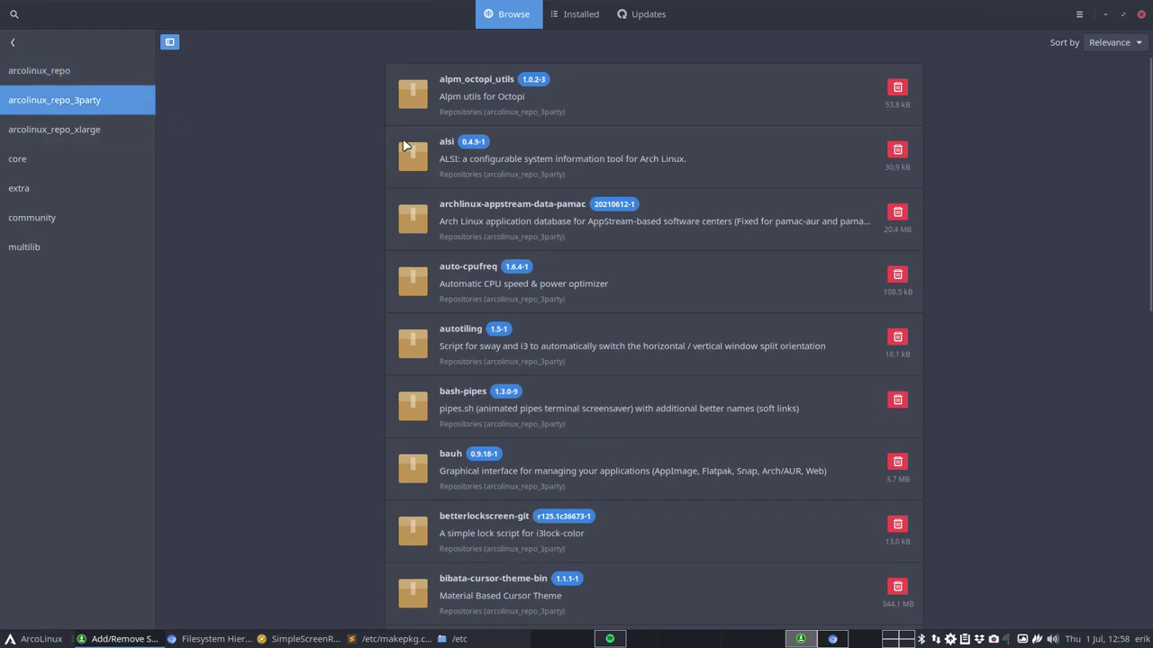
click(554, 167)
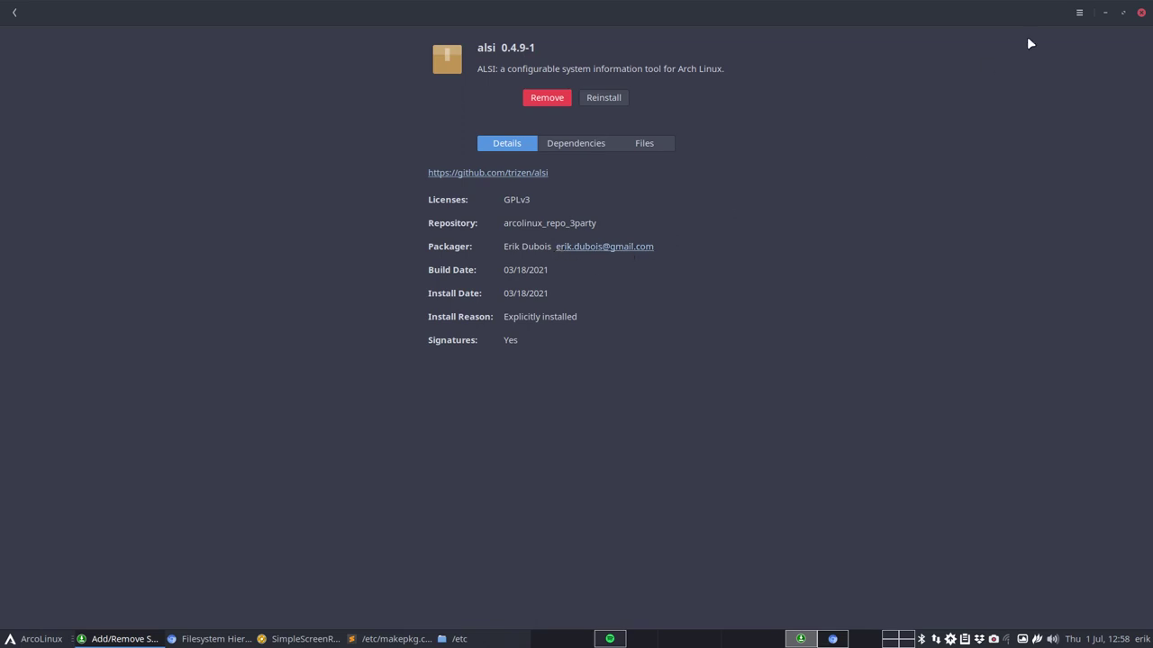
click(1142, 13)
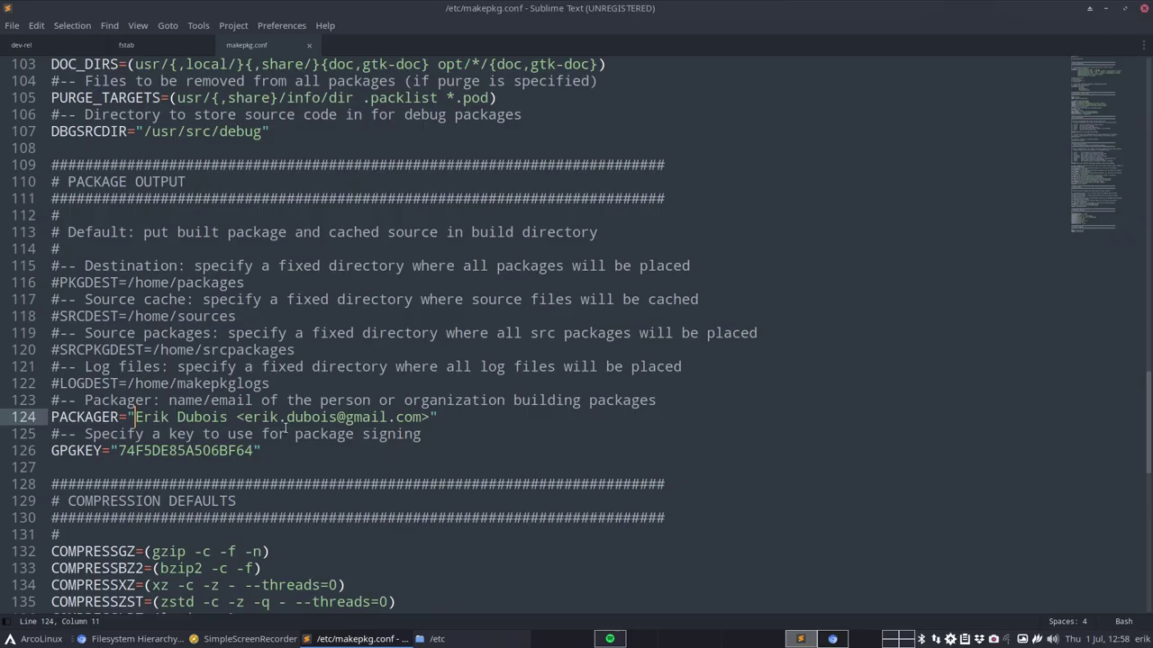
- Highlight the --threads=0 option on the COMPRESSZST line and the package extension on the PKGEXT line of makepkg.conf
scroll(190, 457, down, 4)
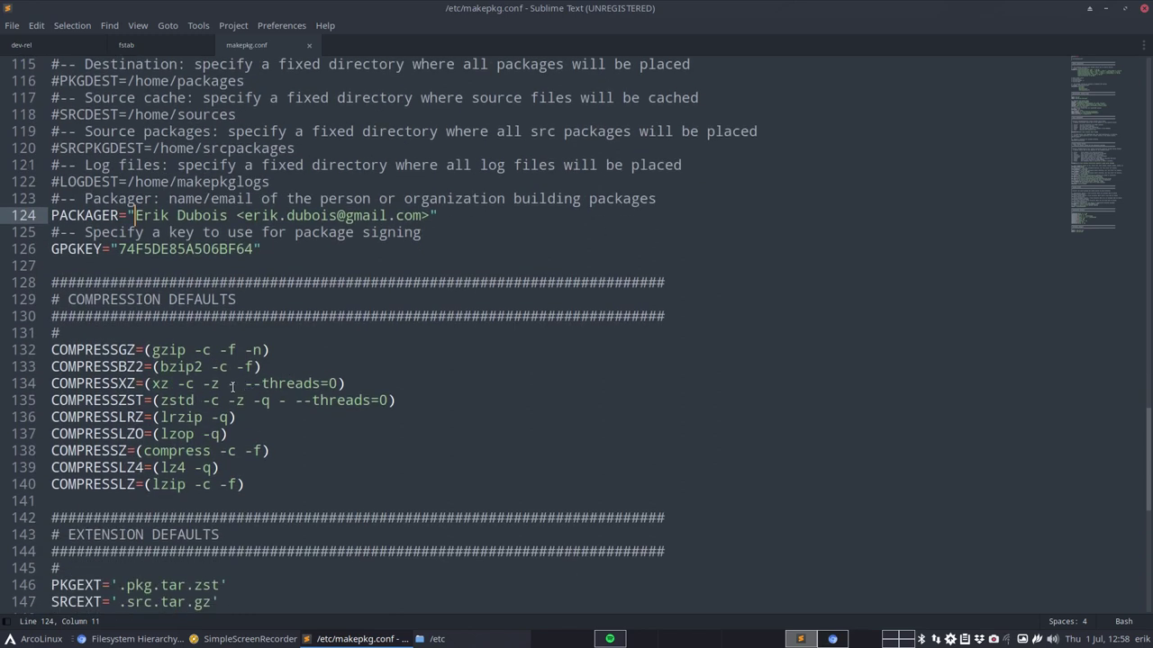
drag(236, 383, 396, 400)
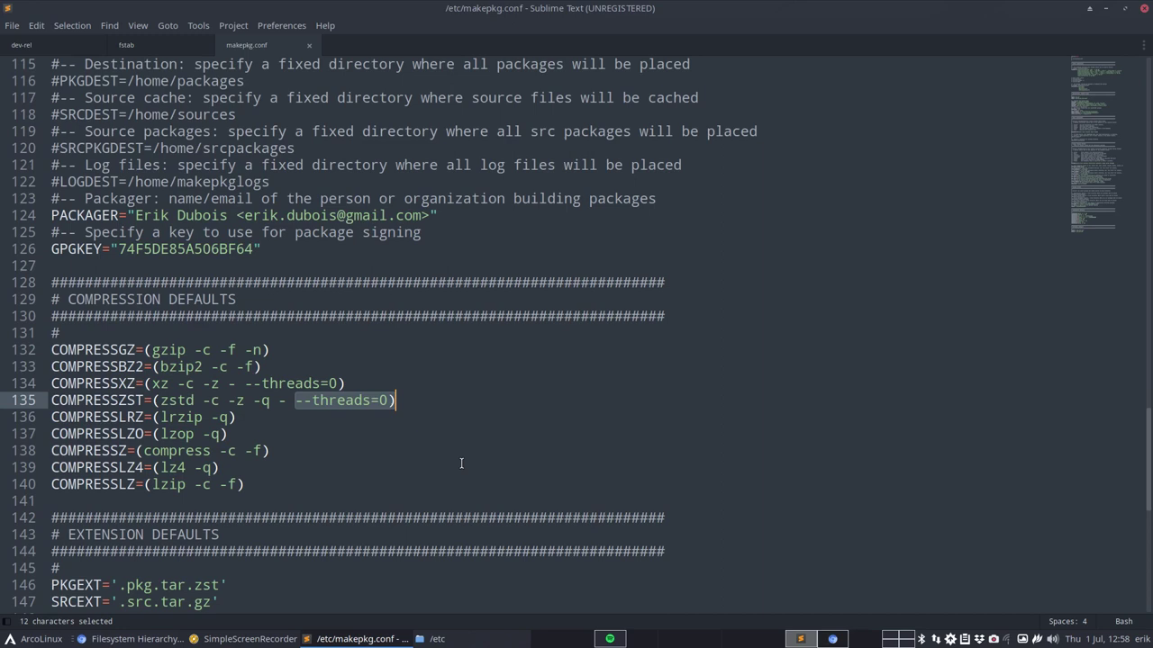
scroll(461, 463, down, 4)
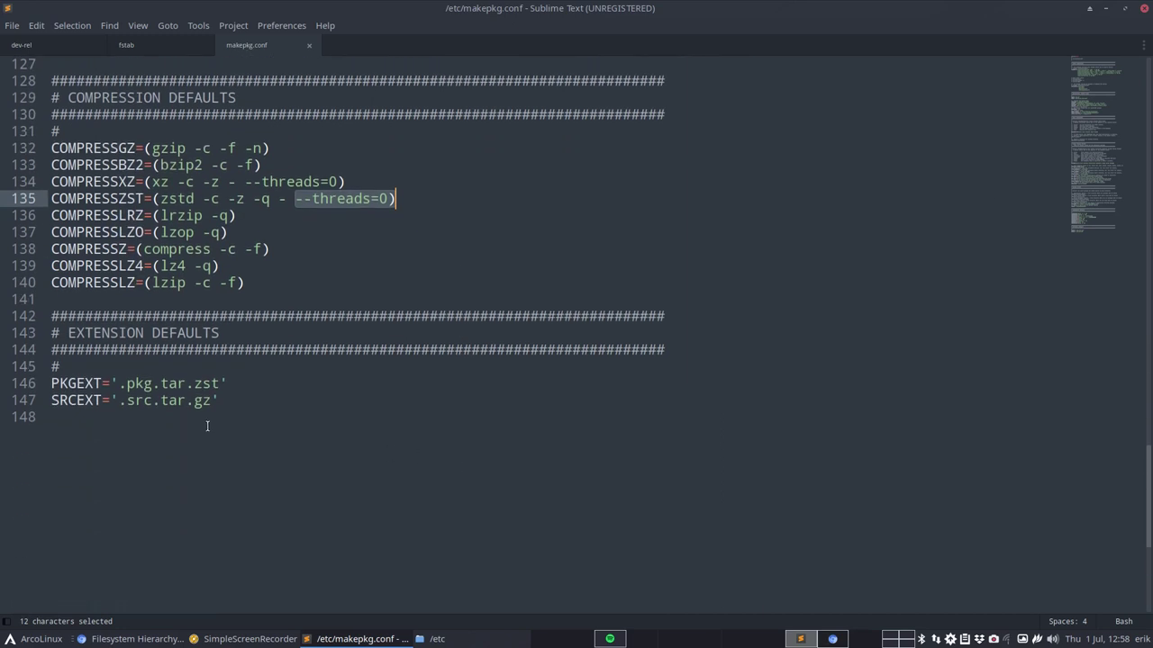
click(176, 383)
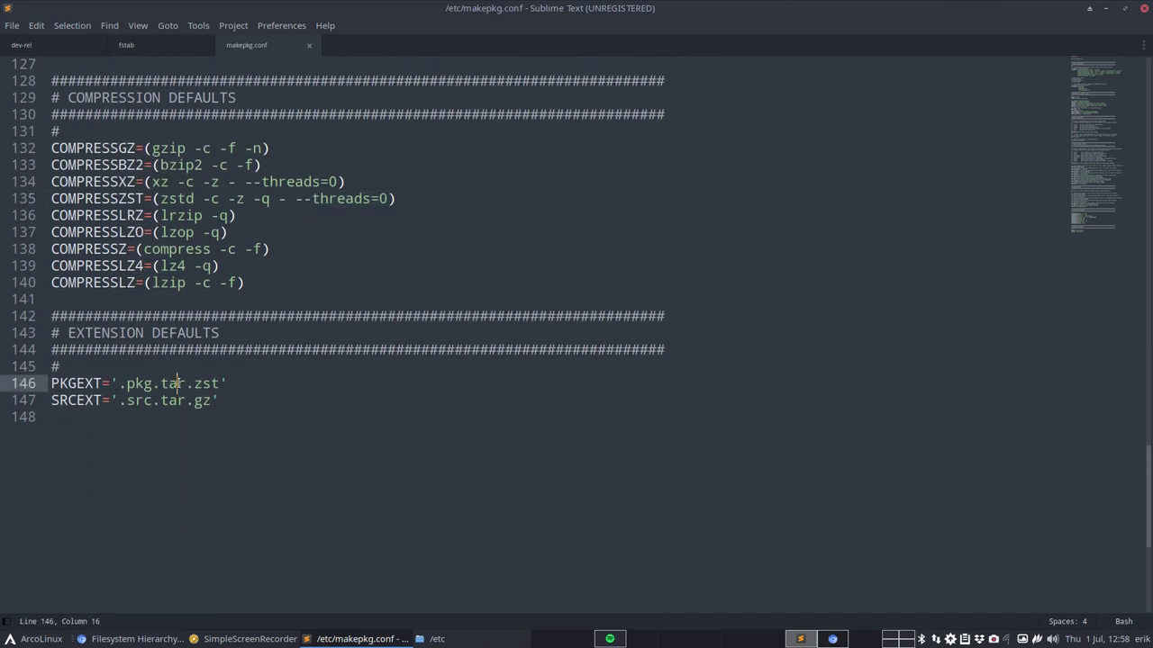
drag(177, 384, 225, 399)
- Review the package options, build environment, compile flags and download settings in makepkg.conf, and close the file
scroll(298, 469, up, 6)
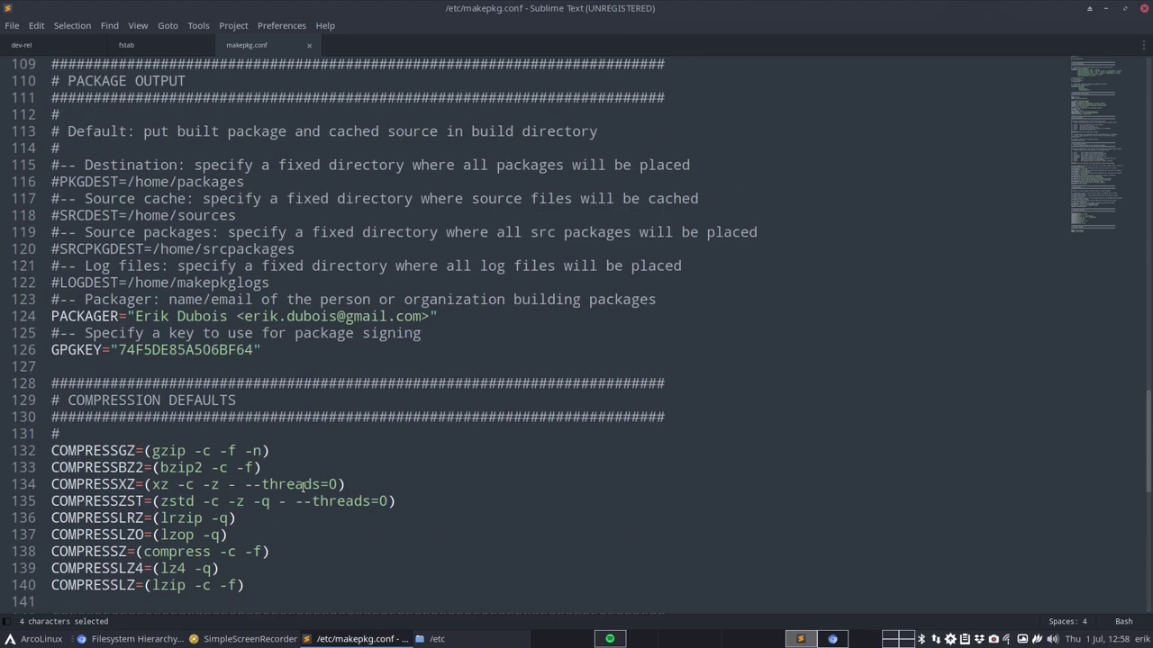
scroll(303, 487, up, 16)
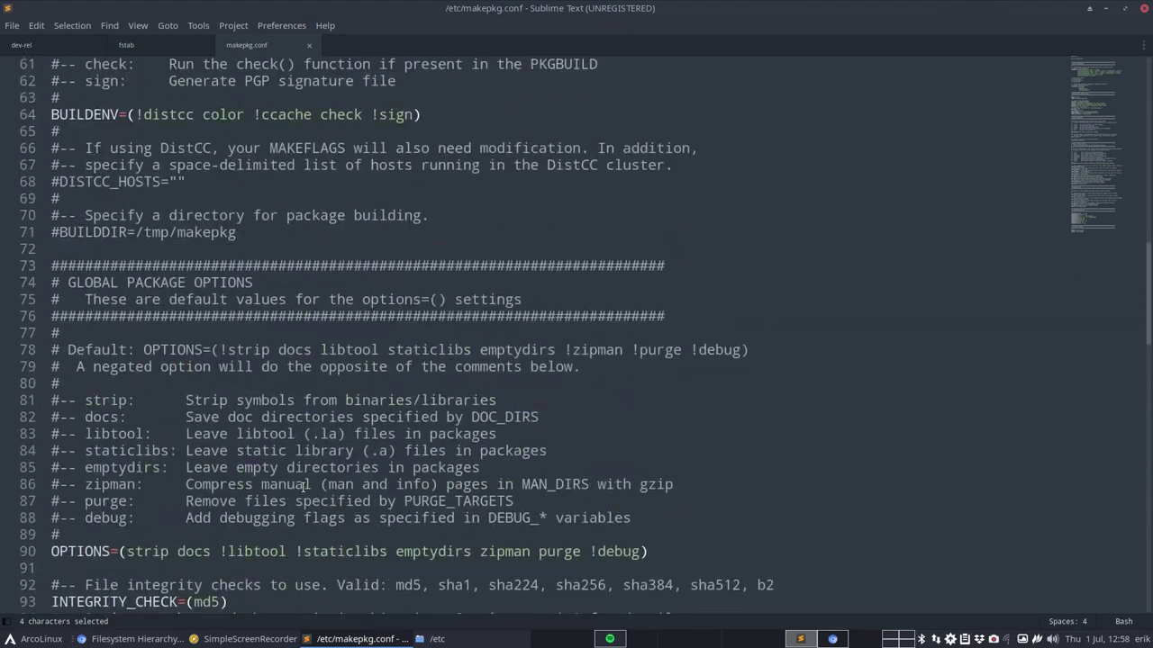
scroll(302, 486, up, 12)
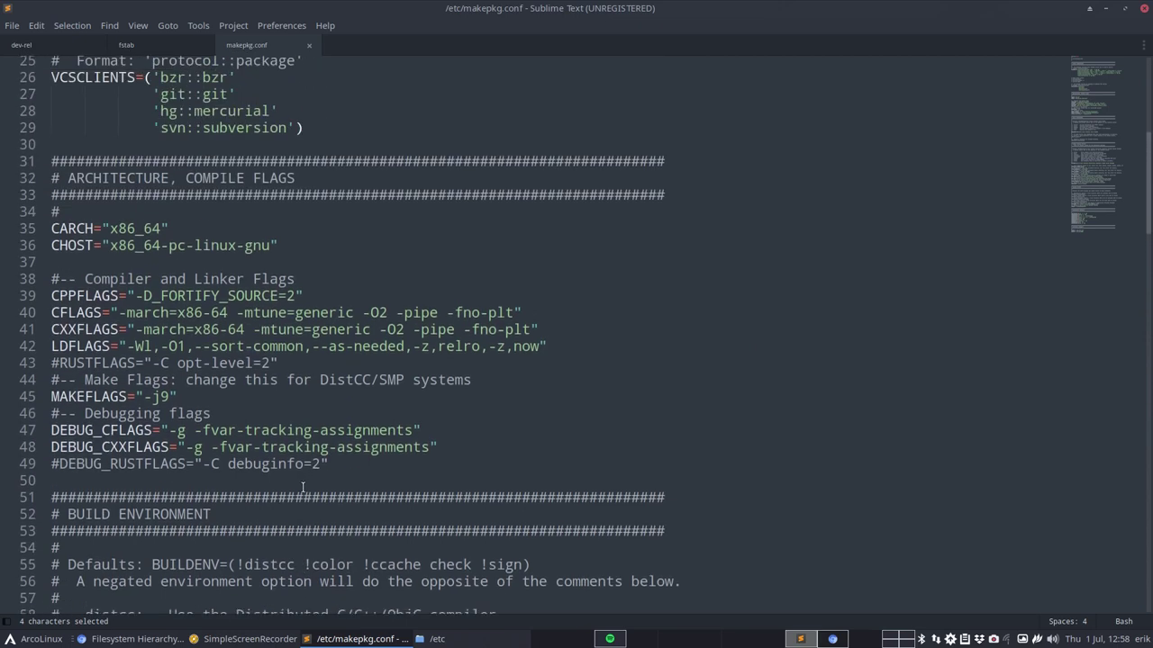
scroll(303, 486, up, 8)
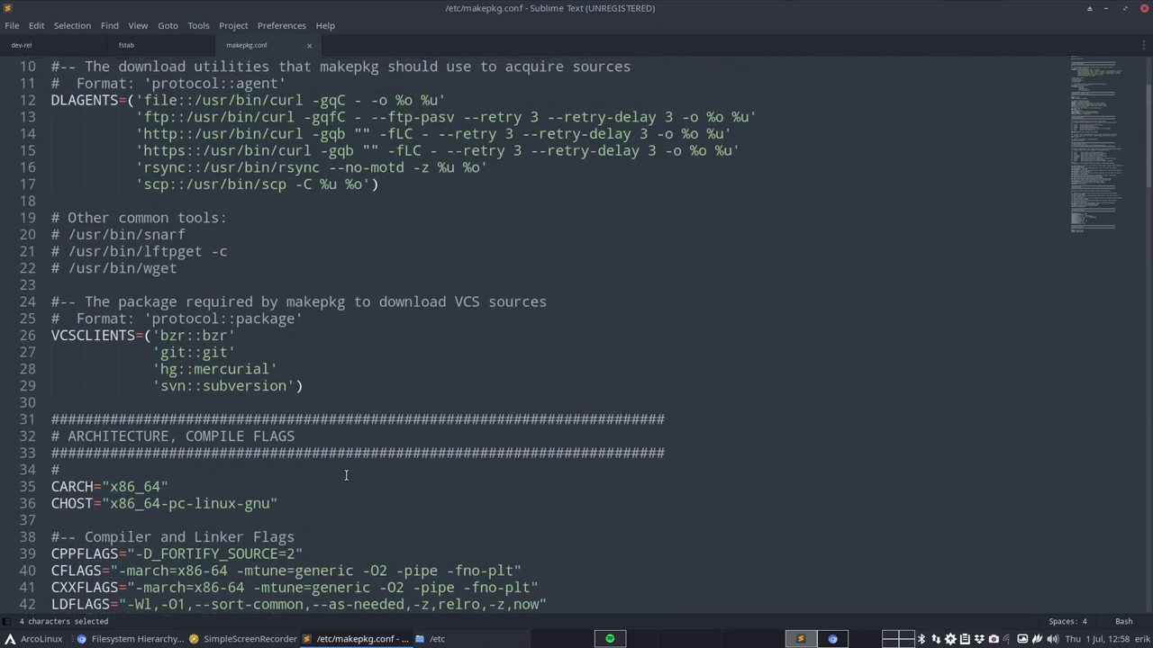
click(308, 45)
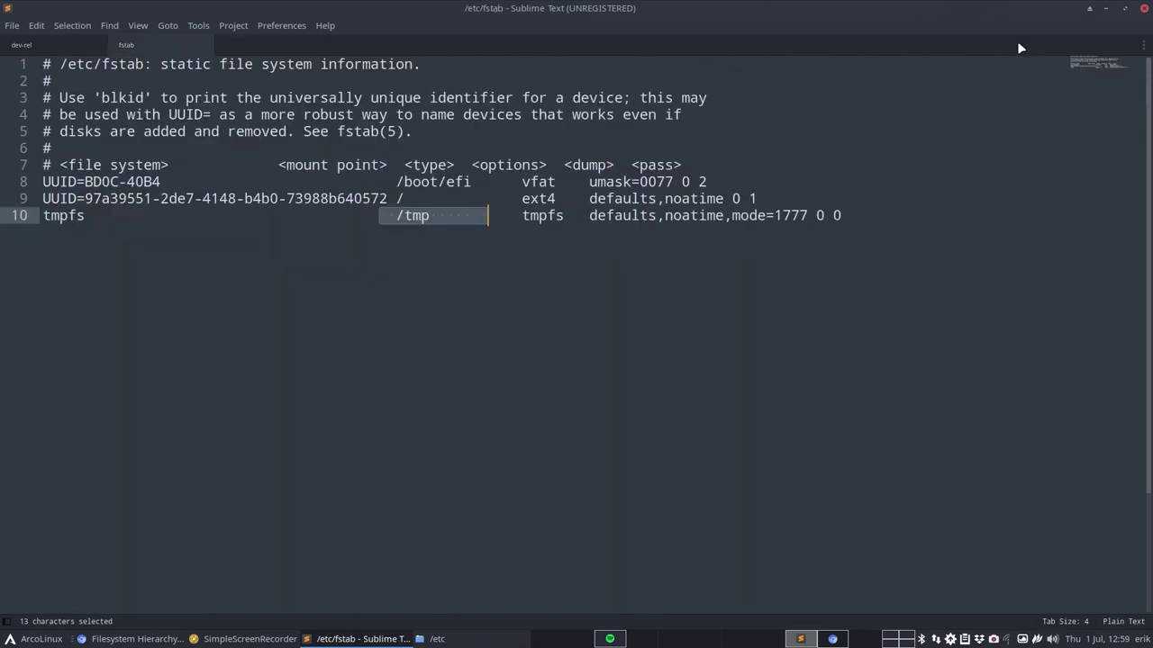
- Return to the /etc folder and point out makepkg.conf together with its makepkg.conf.pacnew counterpart
click(1106, 9)
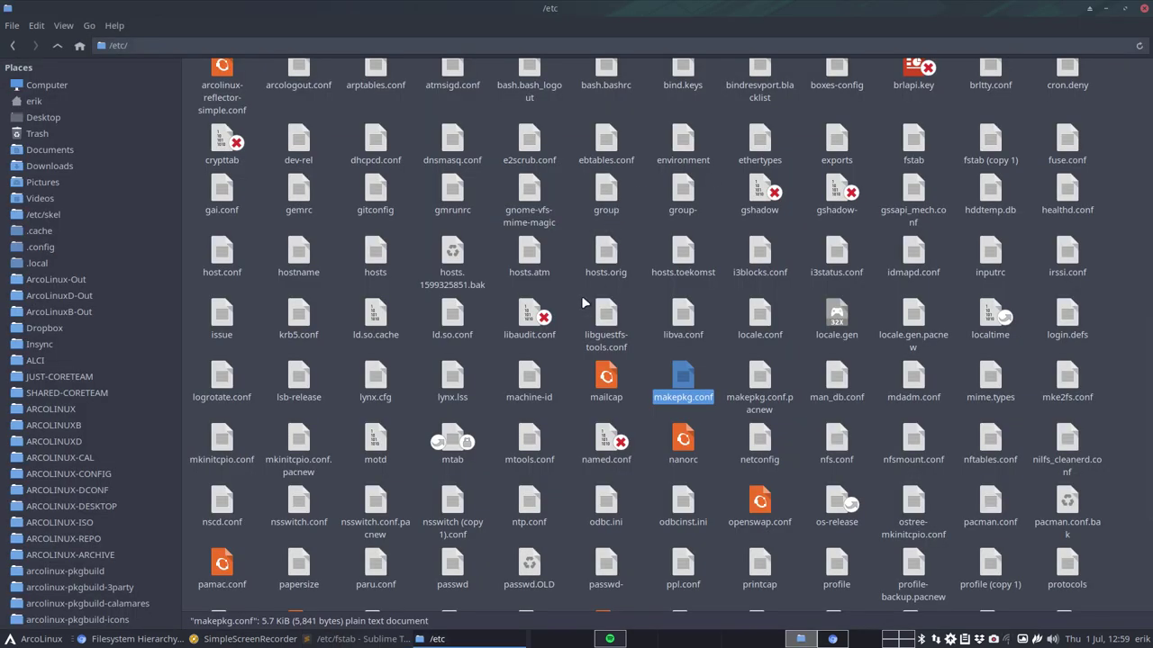
ctrl+click(759, 389)
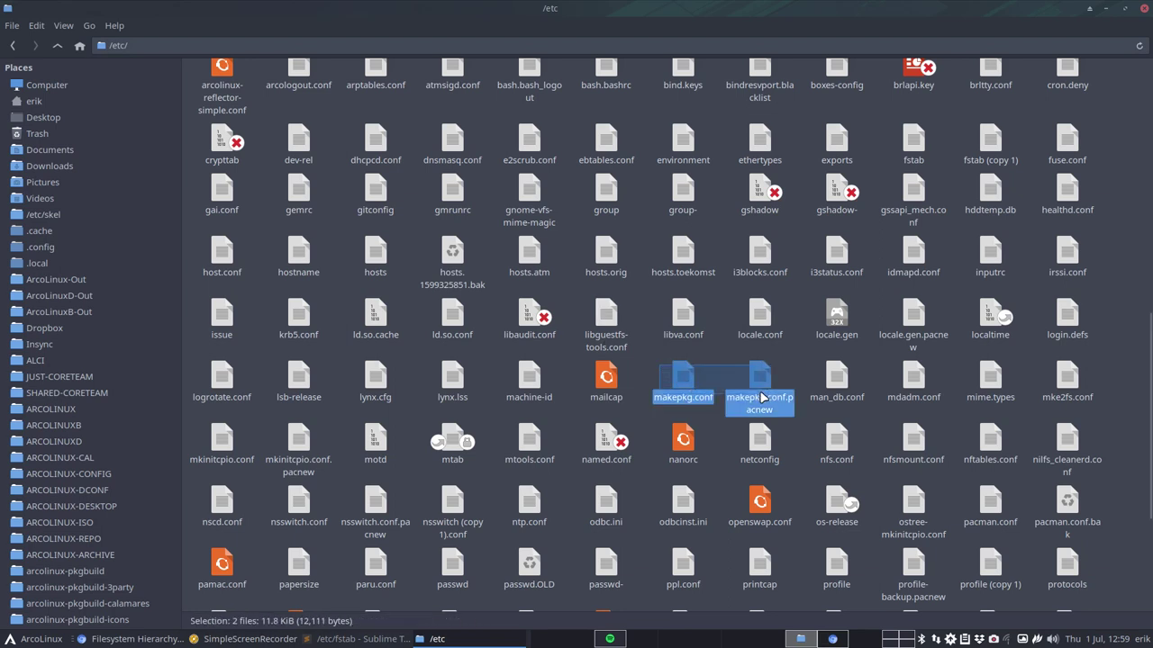
click(789, 385)
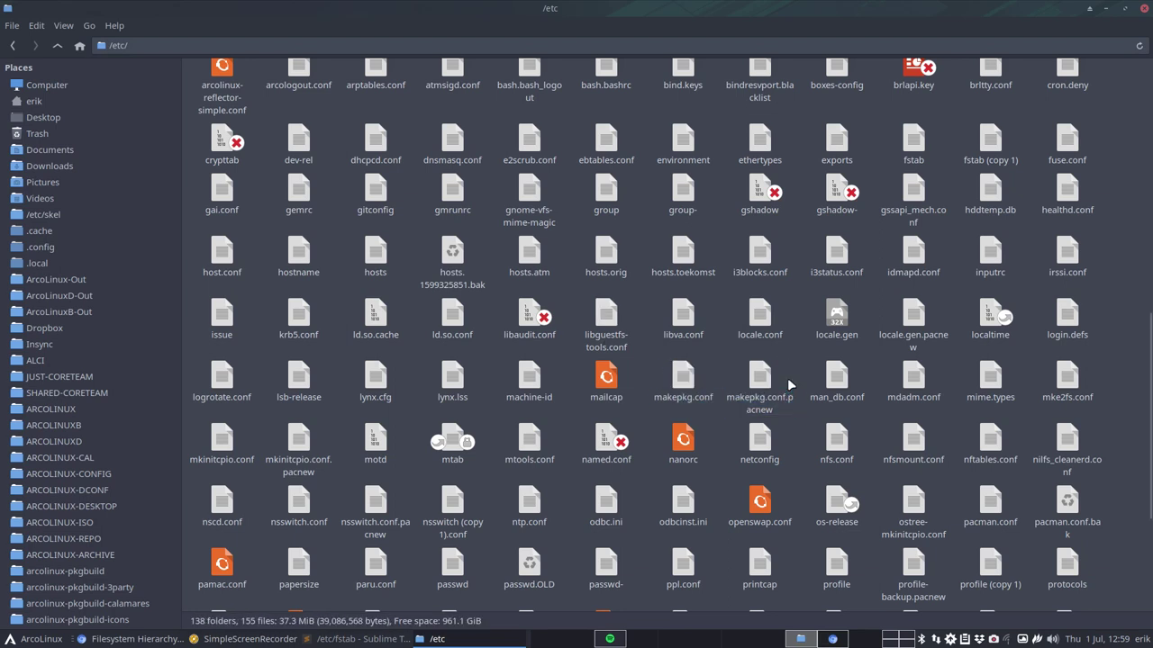
click(759, 383)
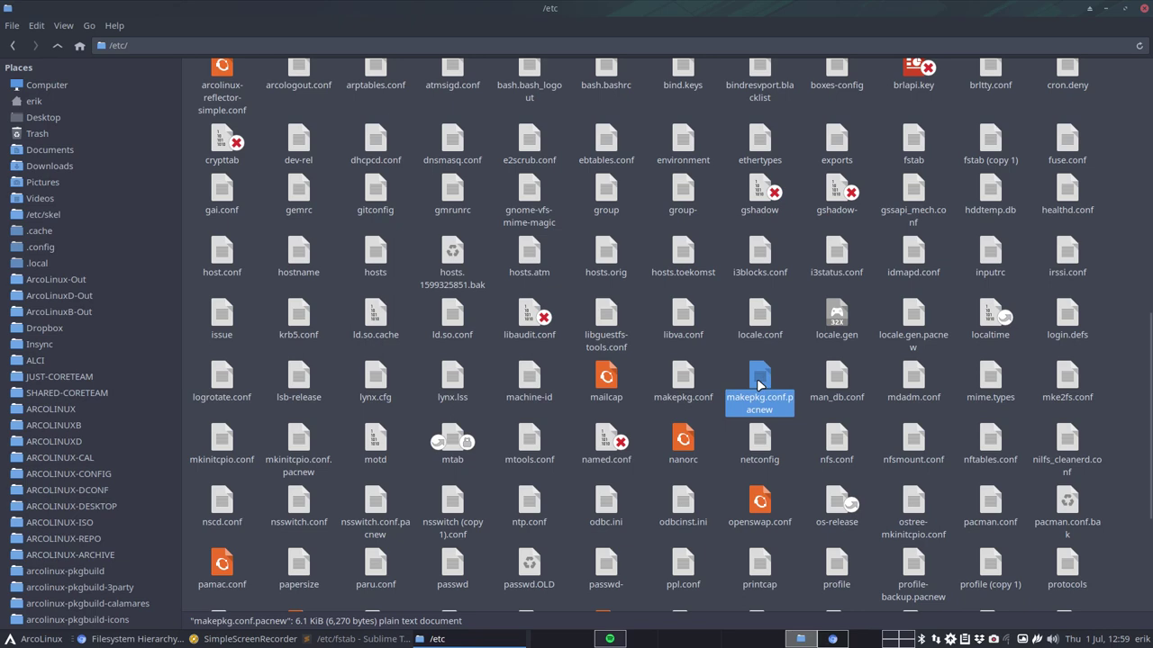
- In a terminal opened at /etc, run sudo pacman -Qo makepkg.conf with the account password to query the owning package, and close the terminal
click(720, 370)
right_click(718, 371)
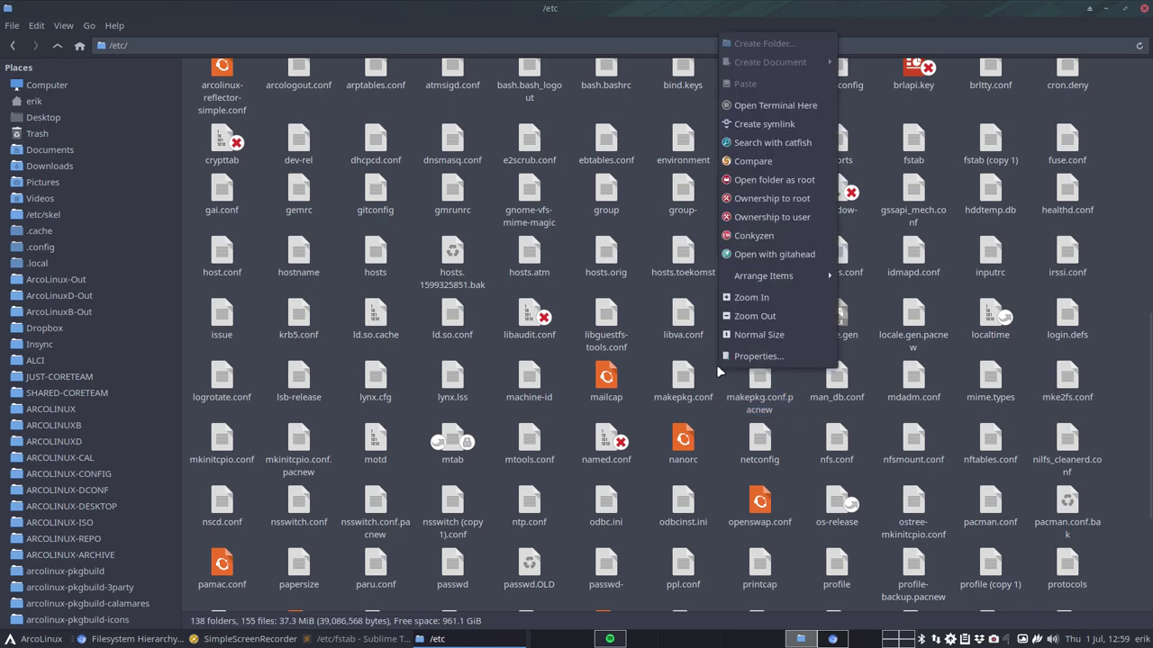
click(745, 111)
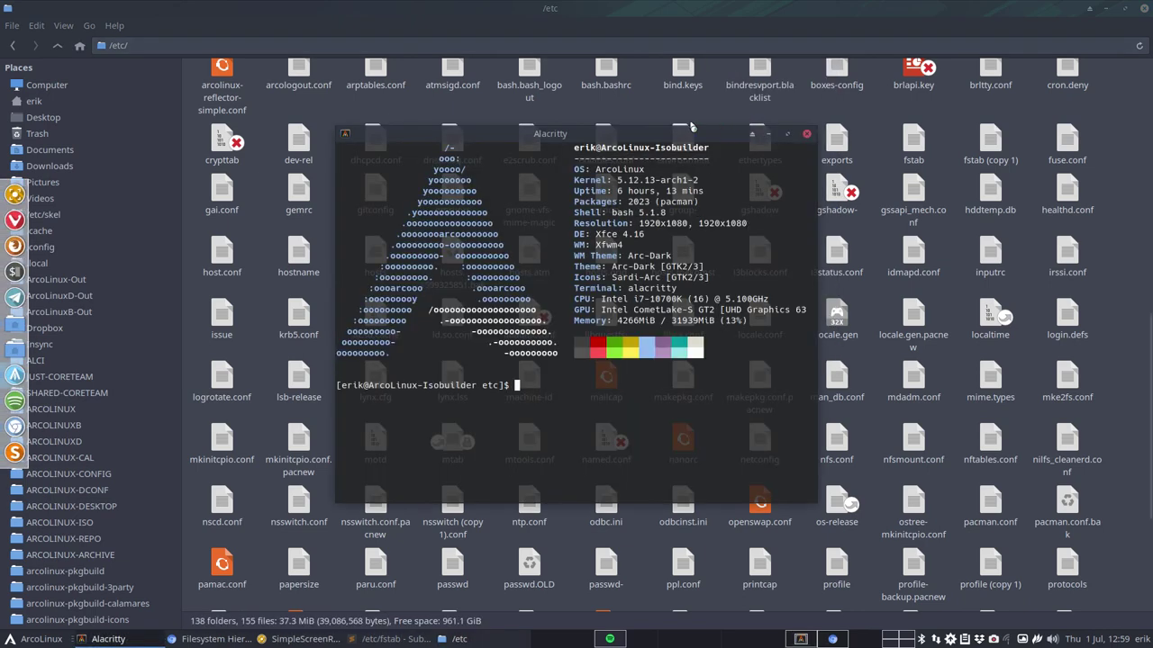
drag(721, 133, 515, 154)
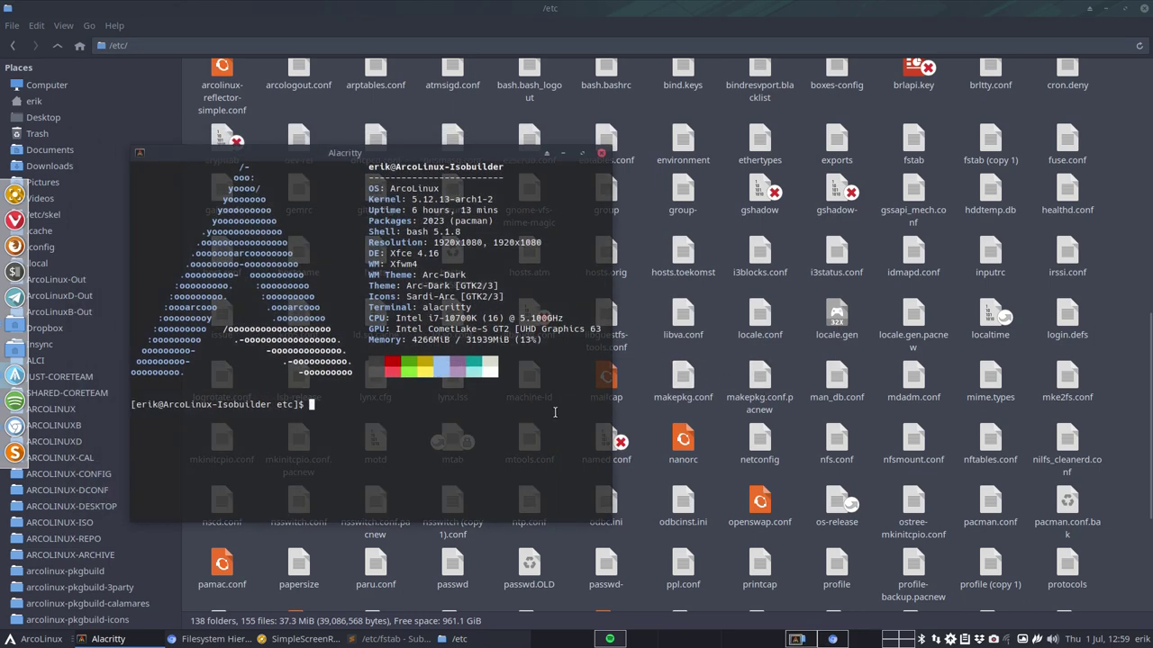
text(sudo pacman -QS)
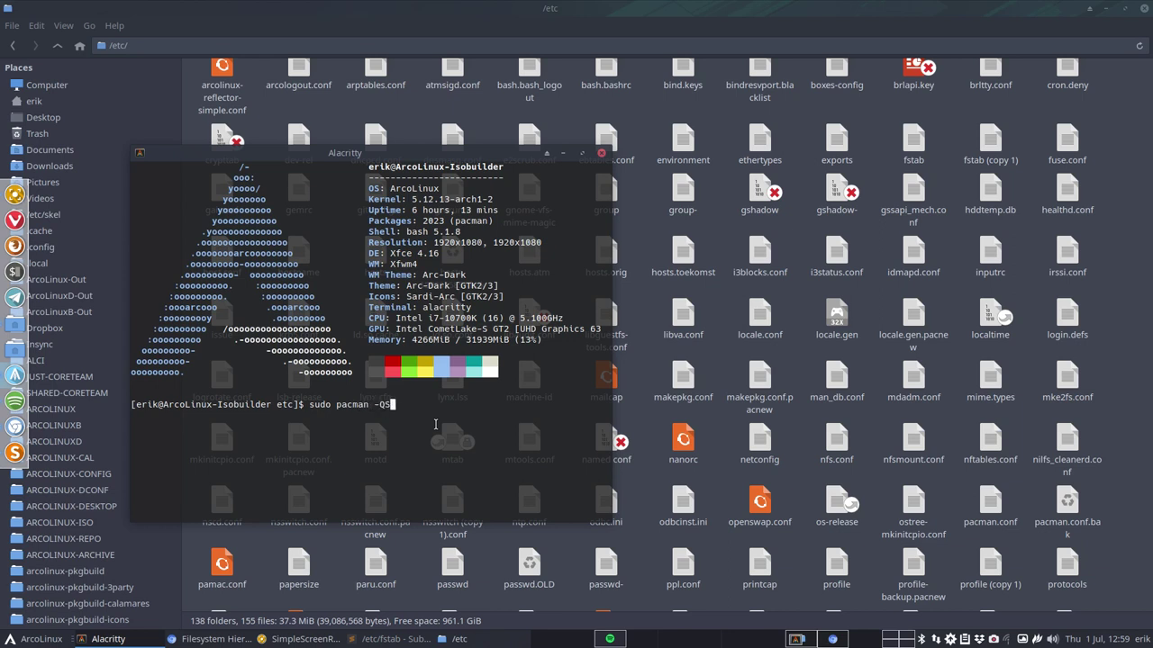
key(BackSpace)
text(o makepkg)
key(Tab)
key(Return)
key(Return)
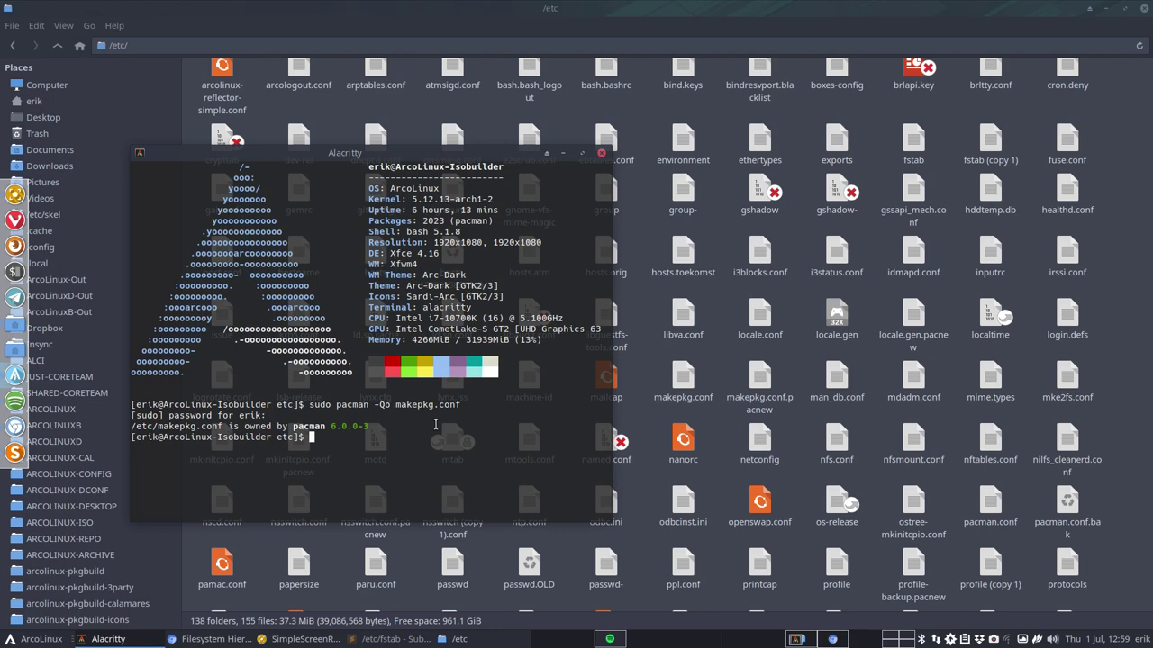
click(602, 153)
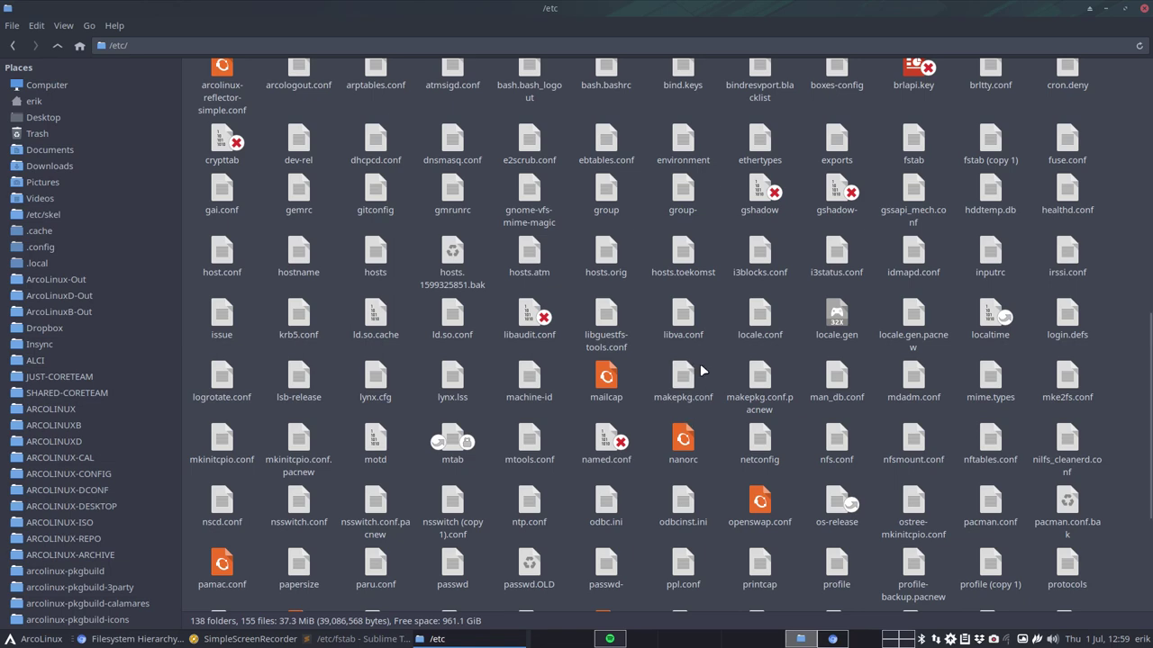
- Open mkinitcpio.conf from /etc and set its syntax highlighting to Perl
double_click(224, 439)
scroll(223, 334, down, 4)
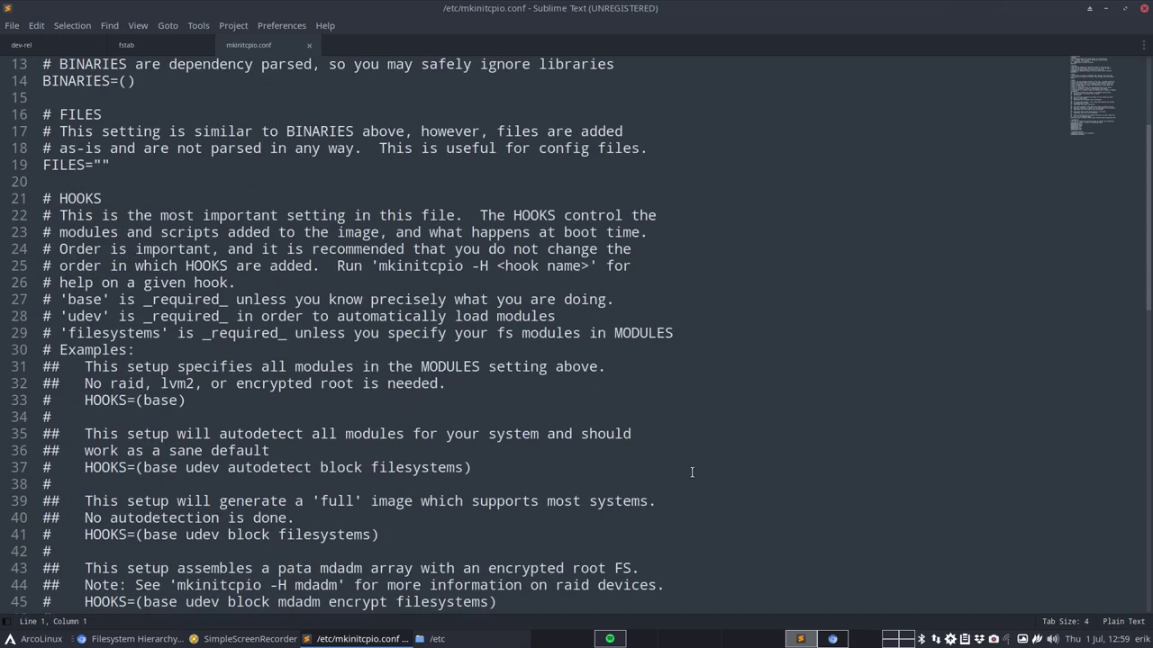
click(1123, 621)
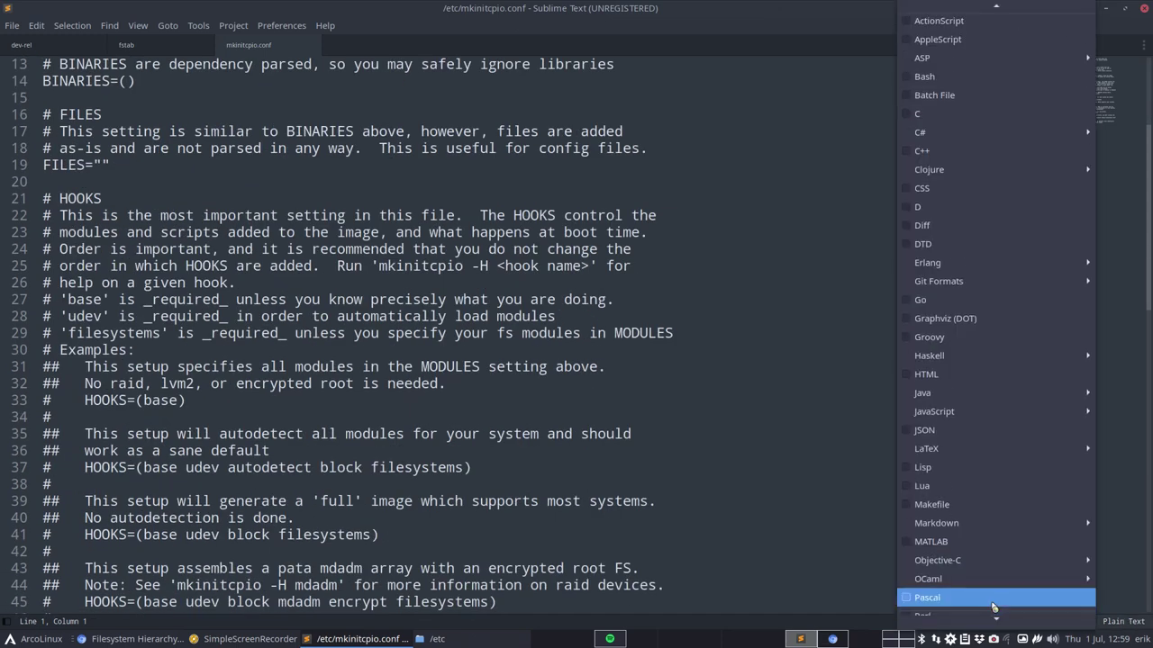
click(1045, 607)
- Review the MODULES, BINARIES, FILES, HOOKS and COMPRESSION sections of mkinitcpio.conf
scroll(177, 225, down, 1)
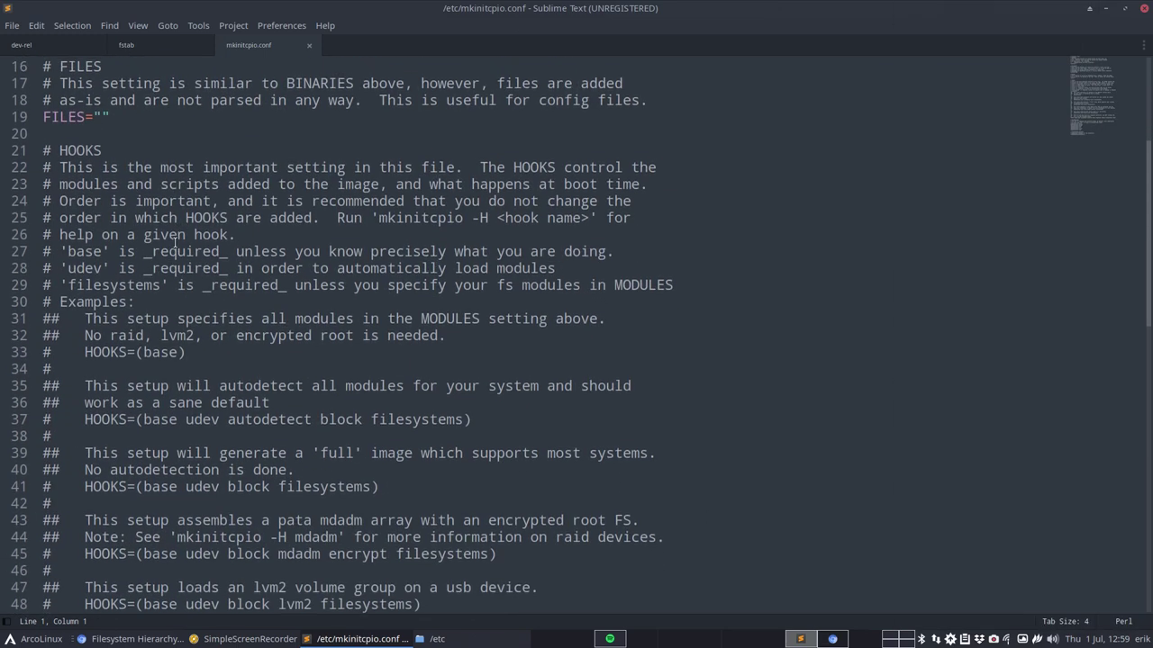
scroll(110, 161, up, 3)
scroll(118, 181, up, 2)
scroll(117, 189, down, 20)
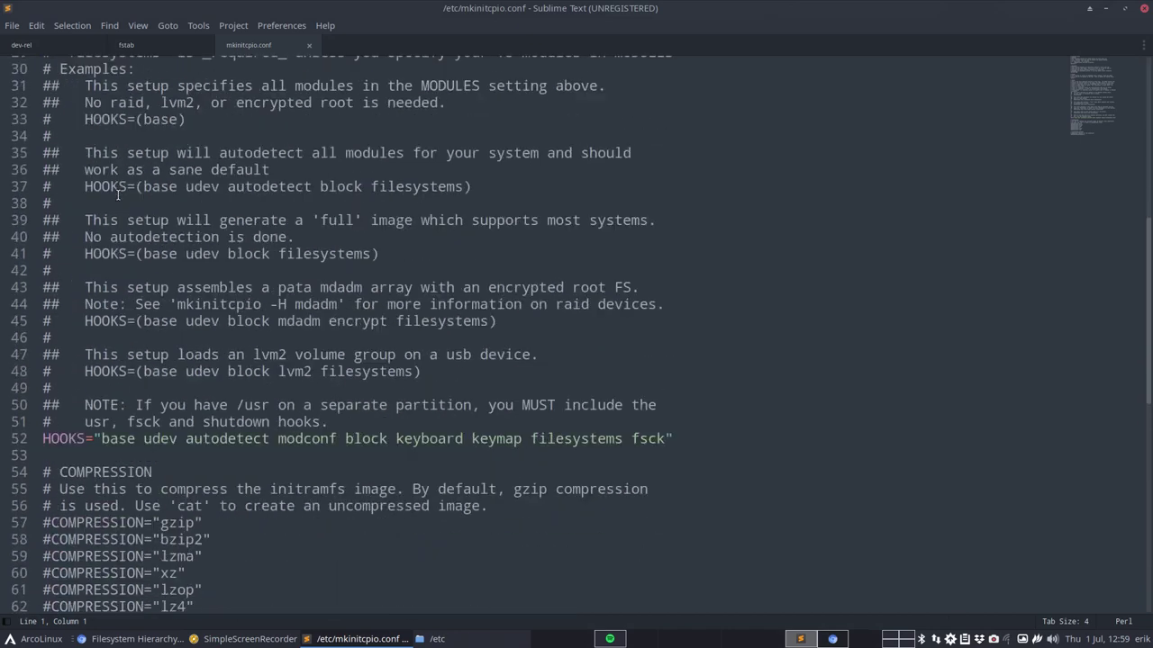
scroll(118, 194, up, 6)
scroll(117, 194, up, 2)
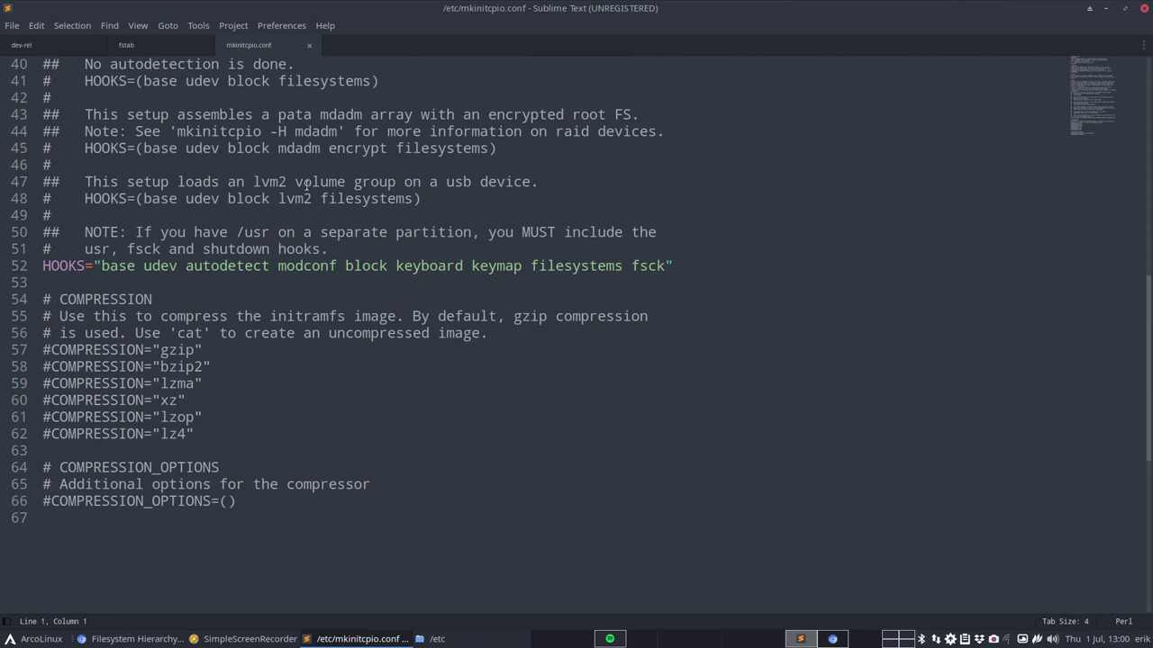
- Highlight the active HOOKS setting on line 52 of mkinitcpio.conf, and close the file to return to /etc
click(72, 280)
double_click(63, 266)
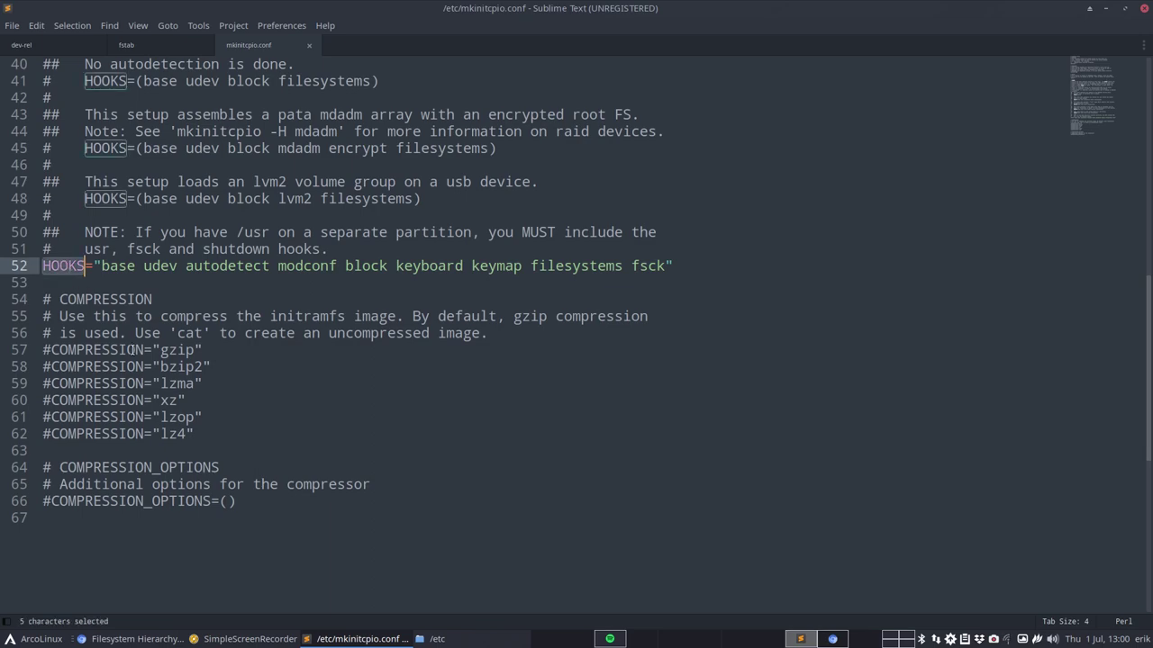
scroll(134, 350, up, 10)
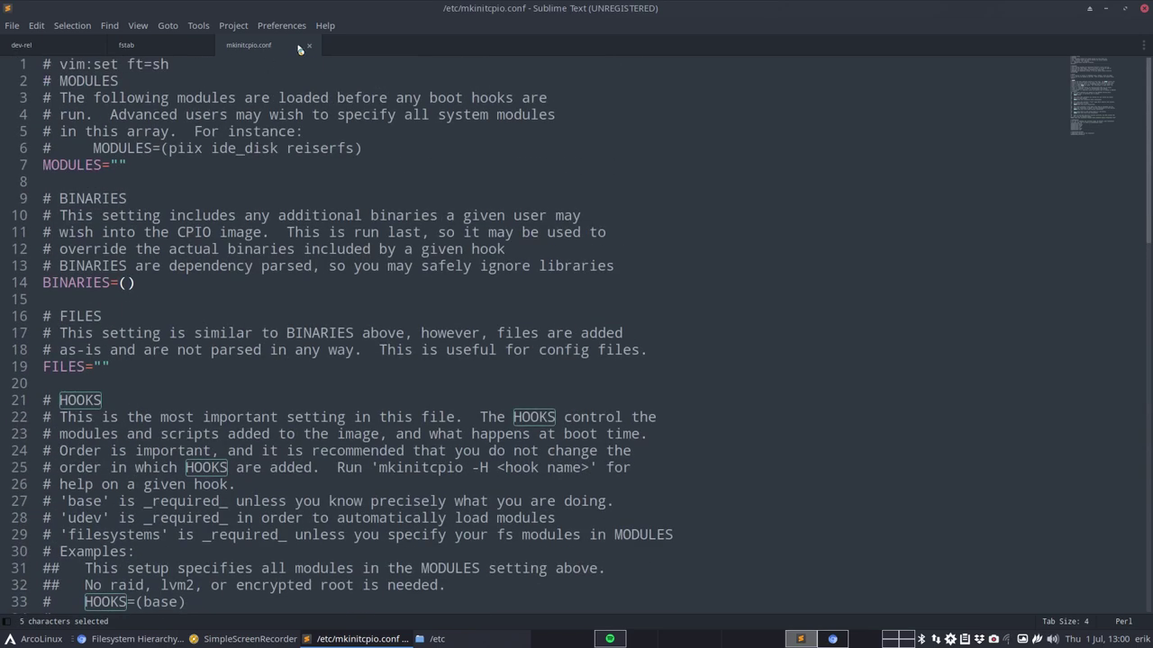
click(309, 47)
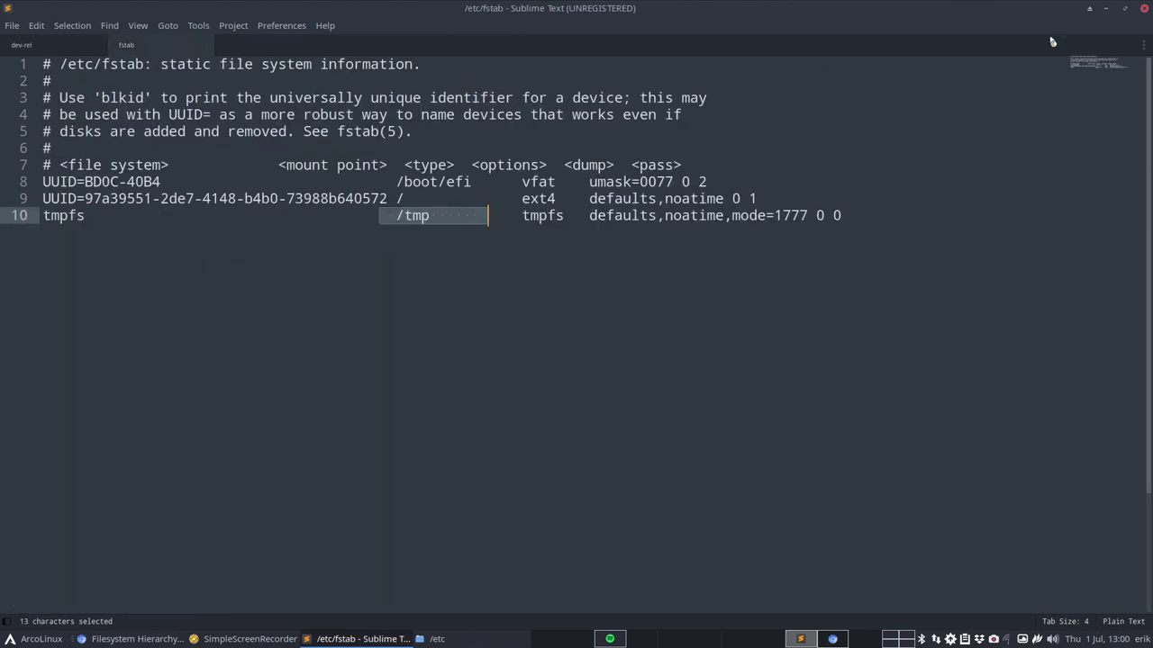
click(1124, 10)
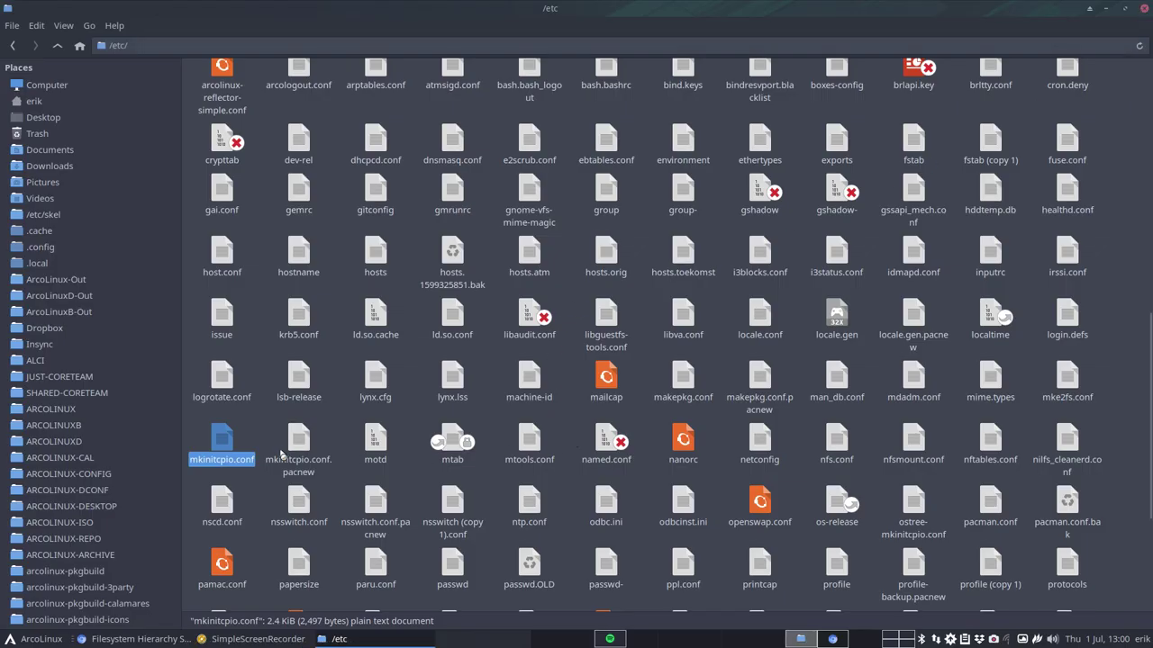
- Open nsswitch.conf from the /etc folder to view its name service entries
click(331, 439)
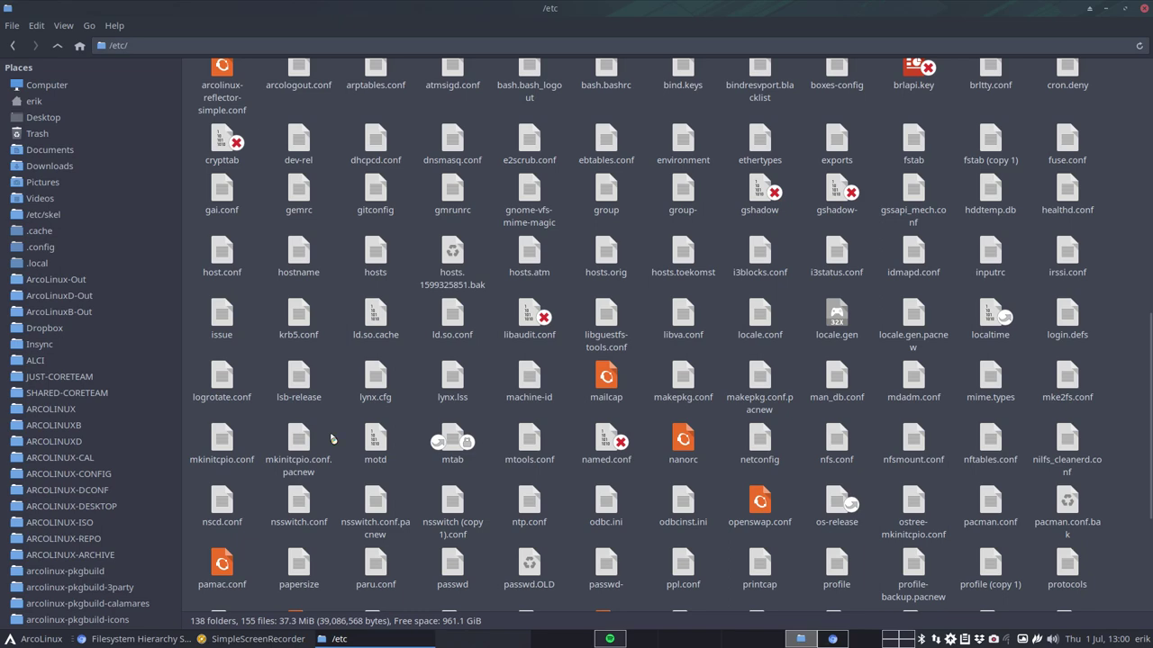
scroll(333, 439, down, 3)
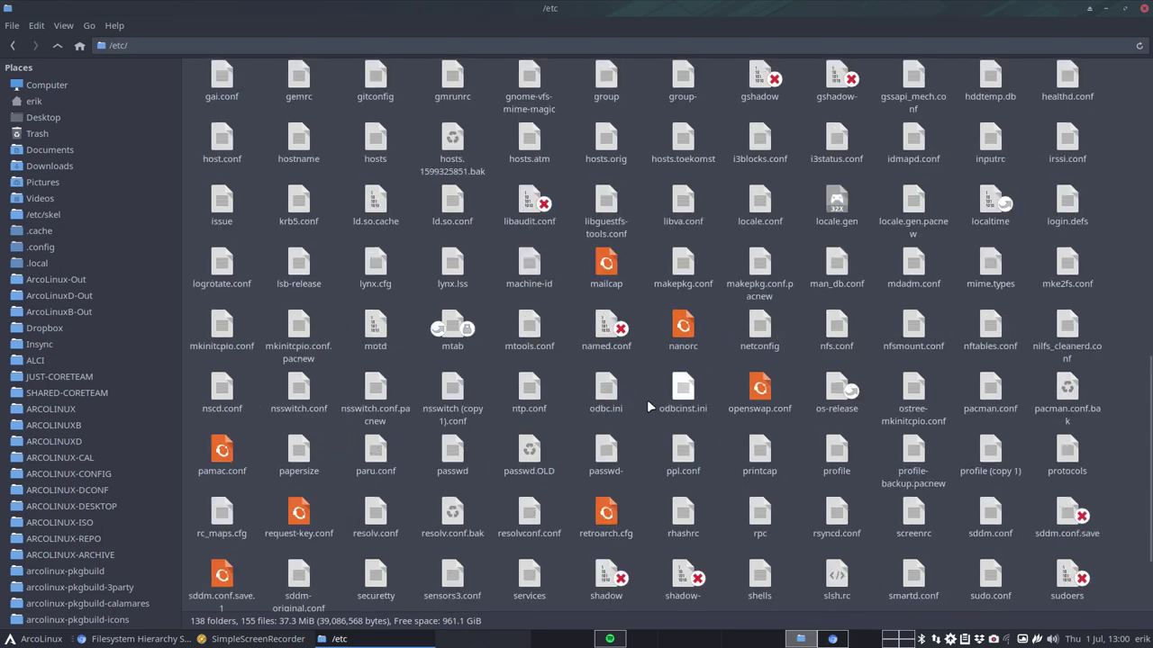
double_click(298, 394)
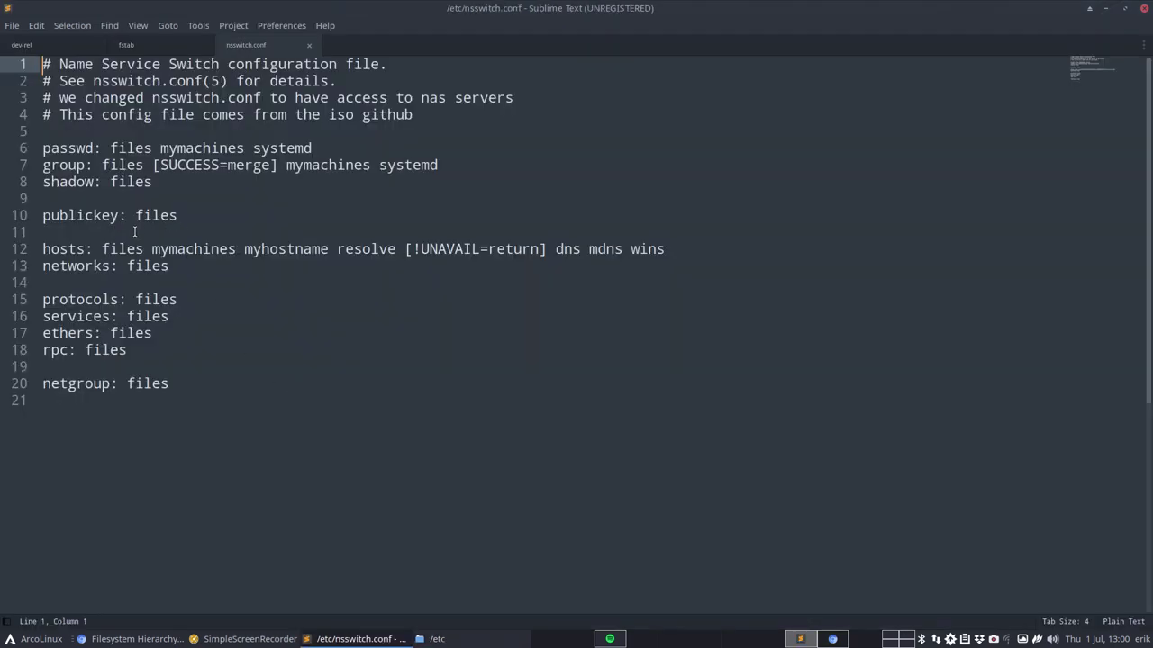
- Ping telenet.be from a new terminal, stop the ping after a few replies, and close the terminal
key(super+Return)
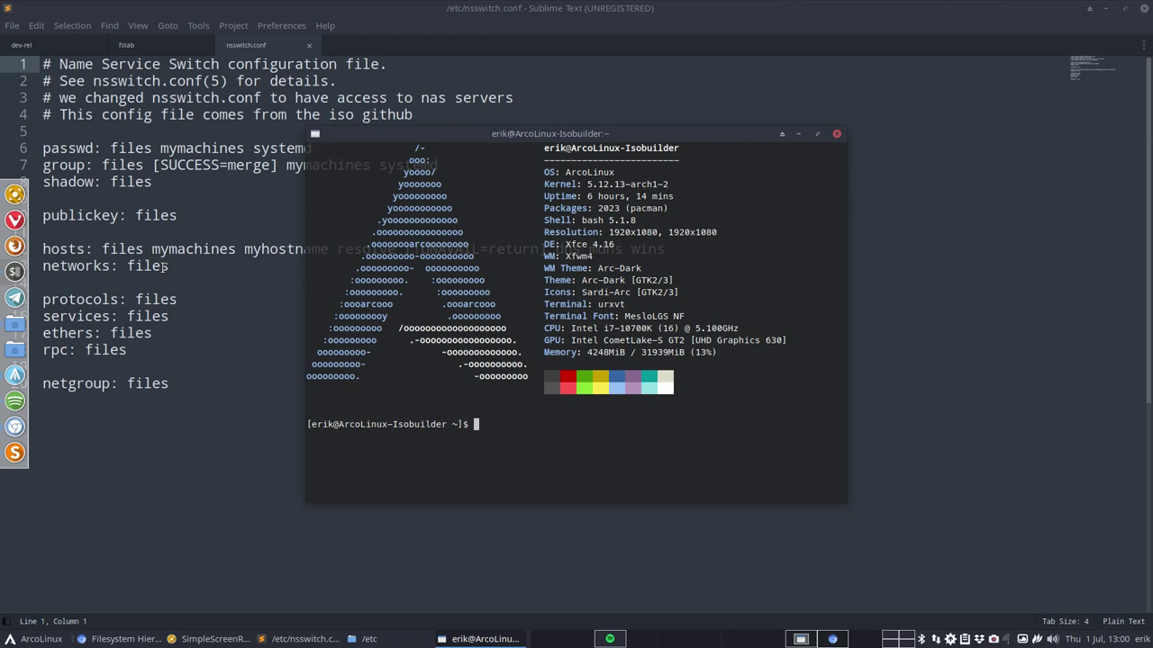
text(ping telenet.be)
key(Return)
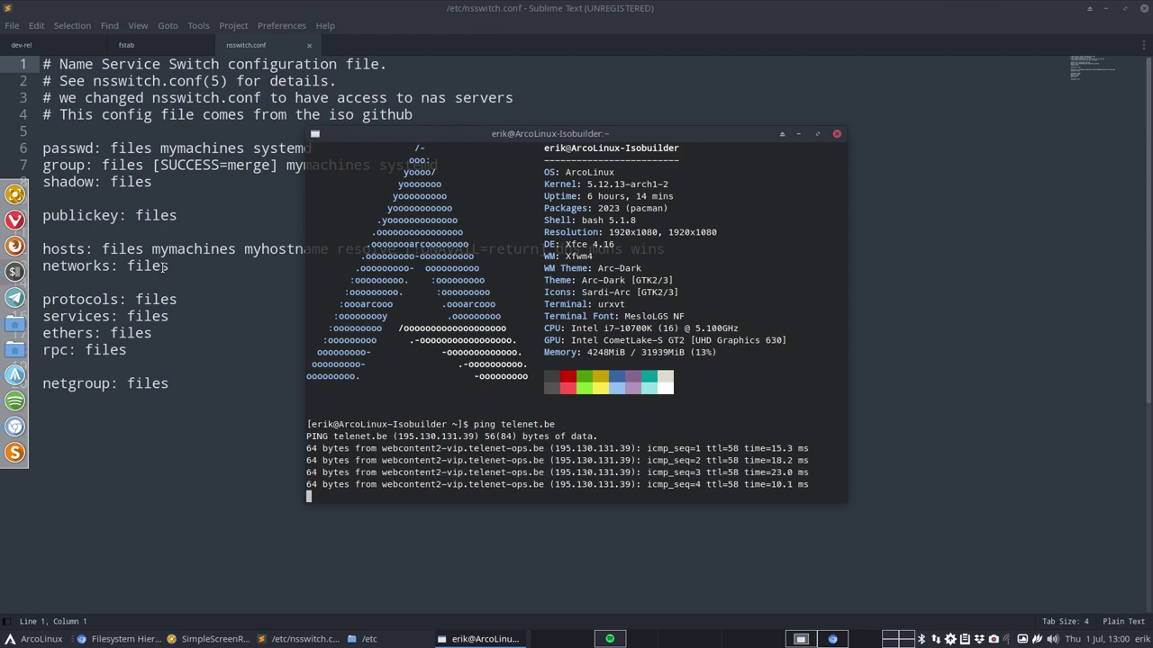
key(ctrl+c)
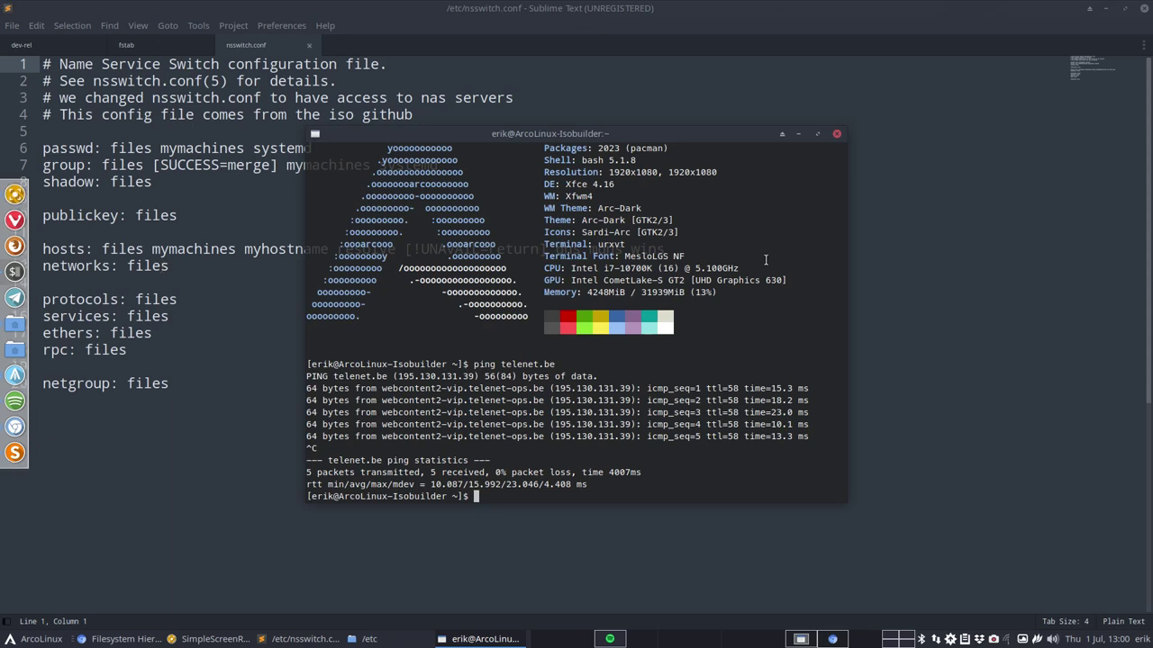
click(837, 133)
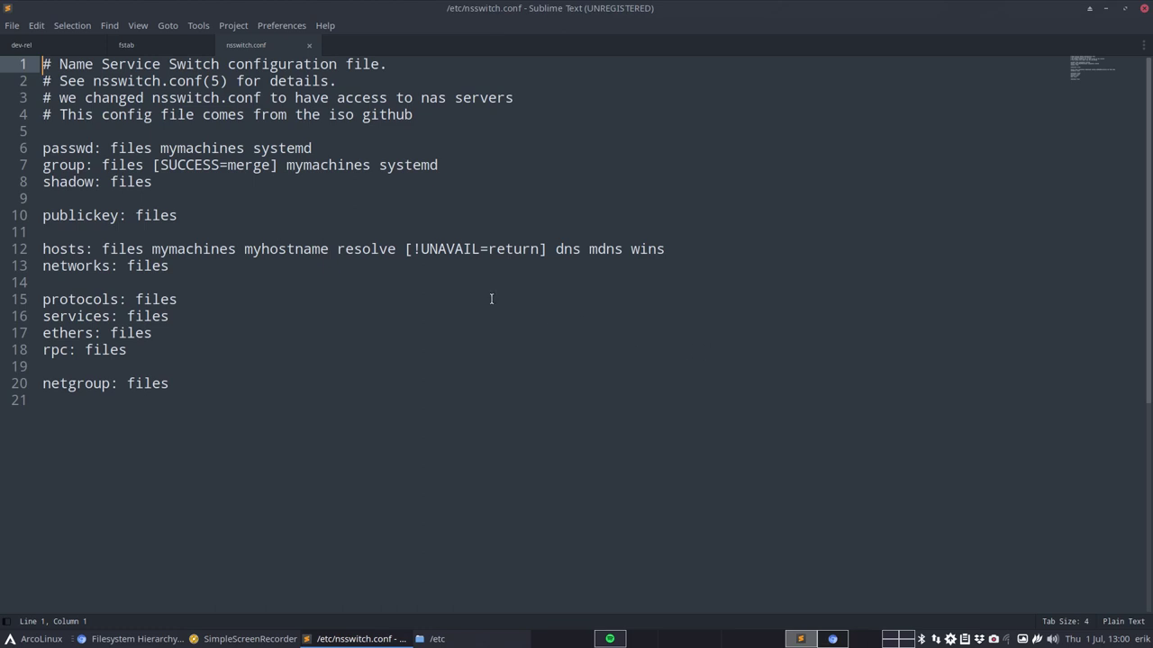
- Close the nsswitch.conf, fstab and dev-rel files and return to the /etc folder
click(308, 41)
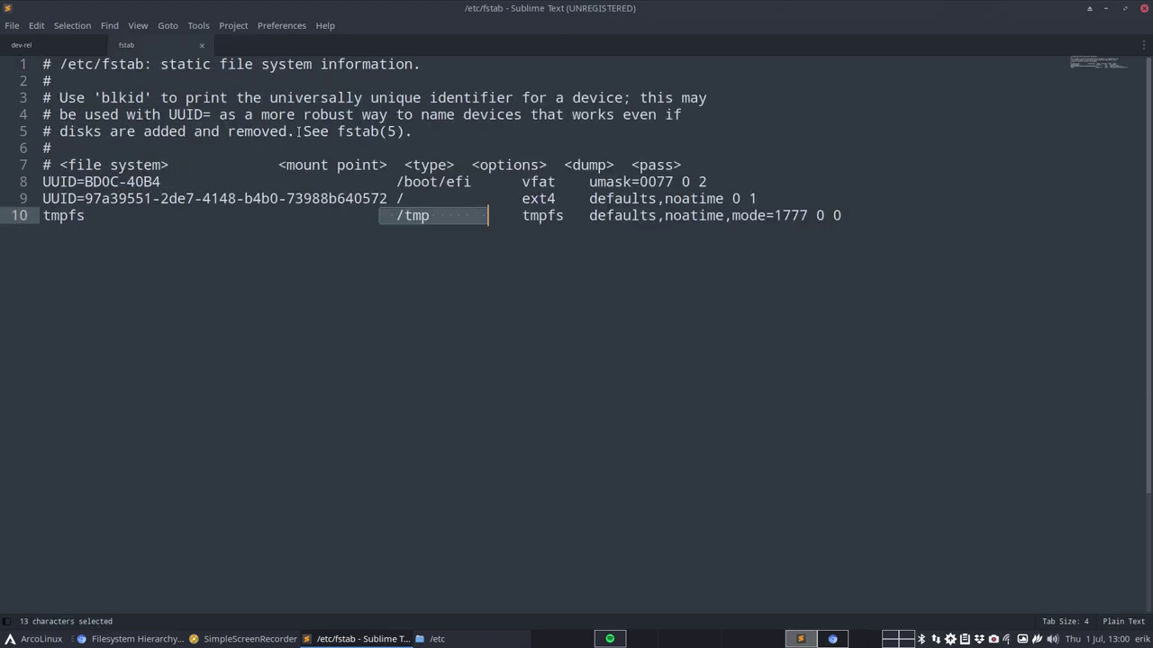
click(204, 44)
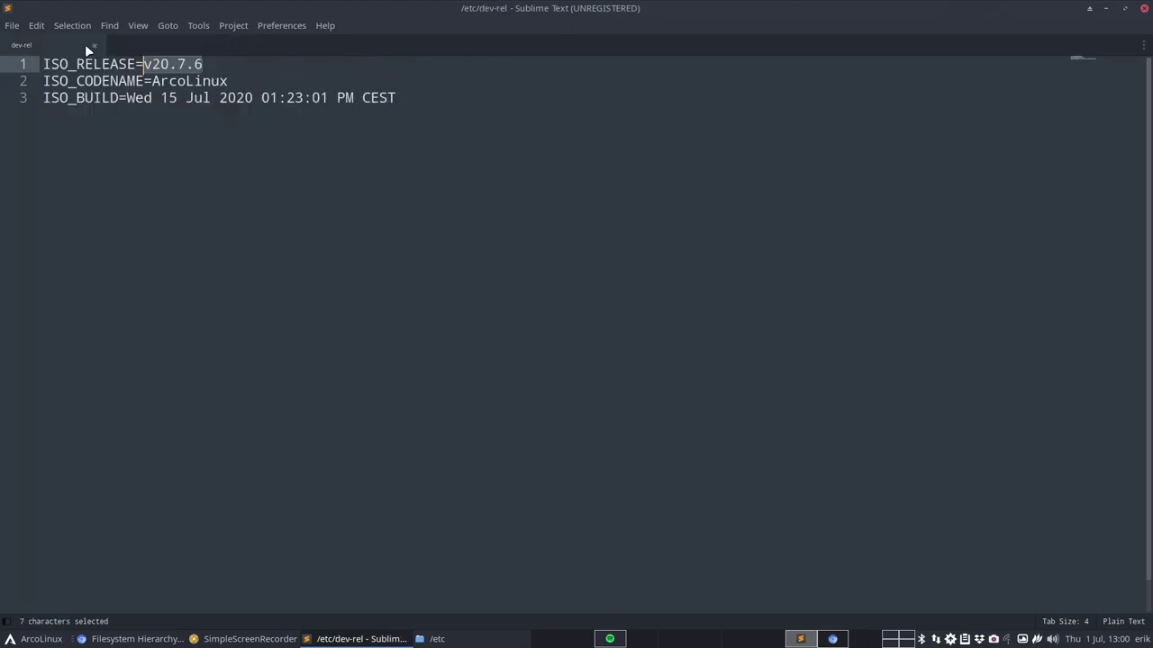
click(93, 44)
click(1105, 8)
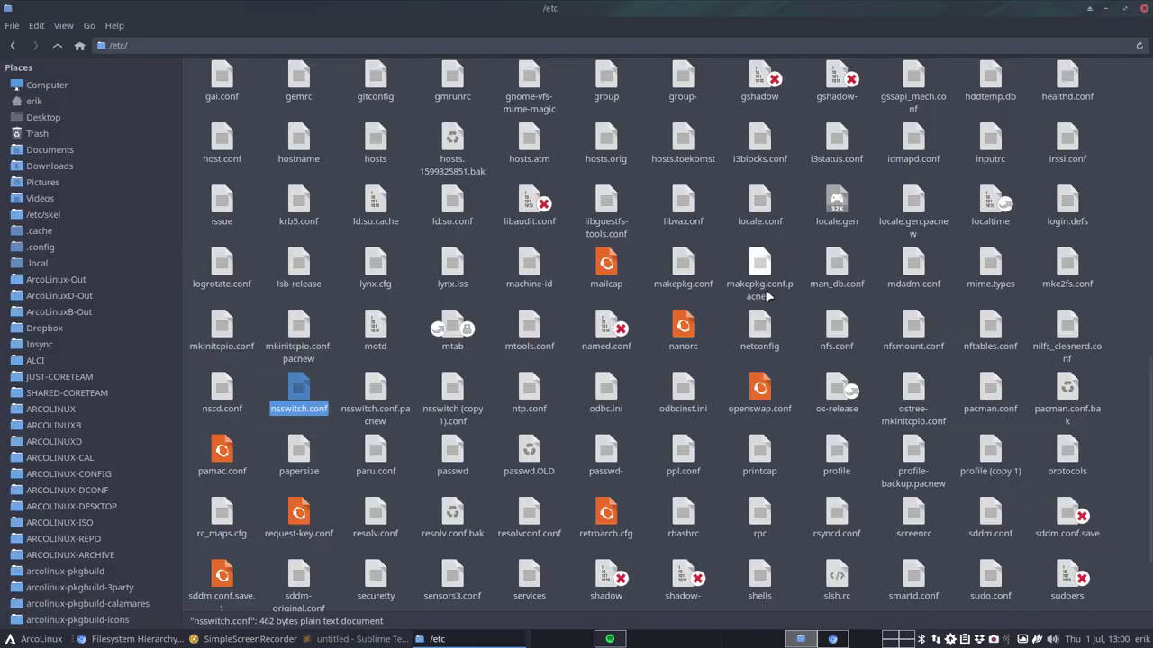
- Locate pacman.conf in the /etc folder and open /etc/pacman.conf in nano from a new terminal
click(340, 387)
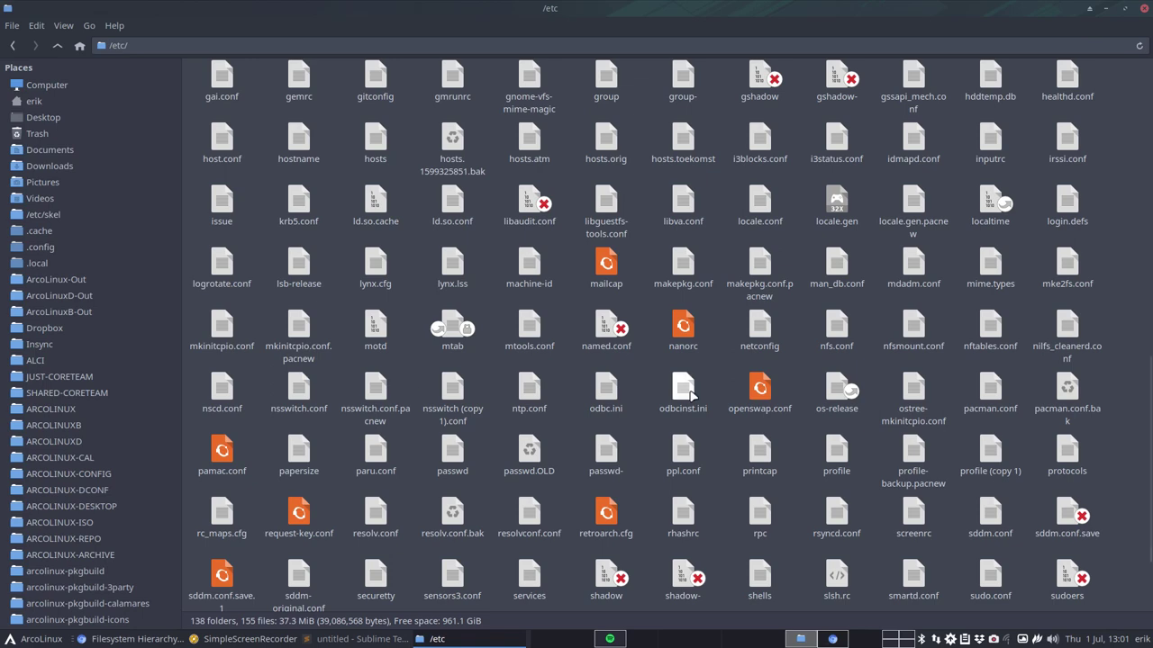
scroll(627, 387, down, 1)
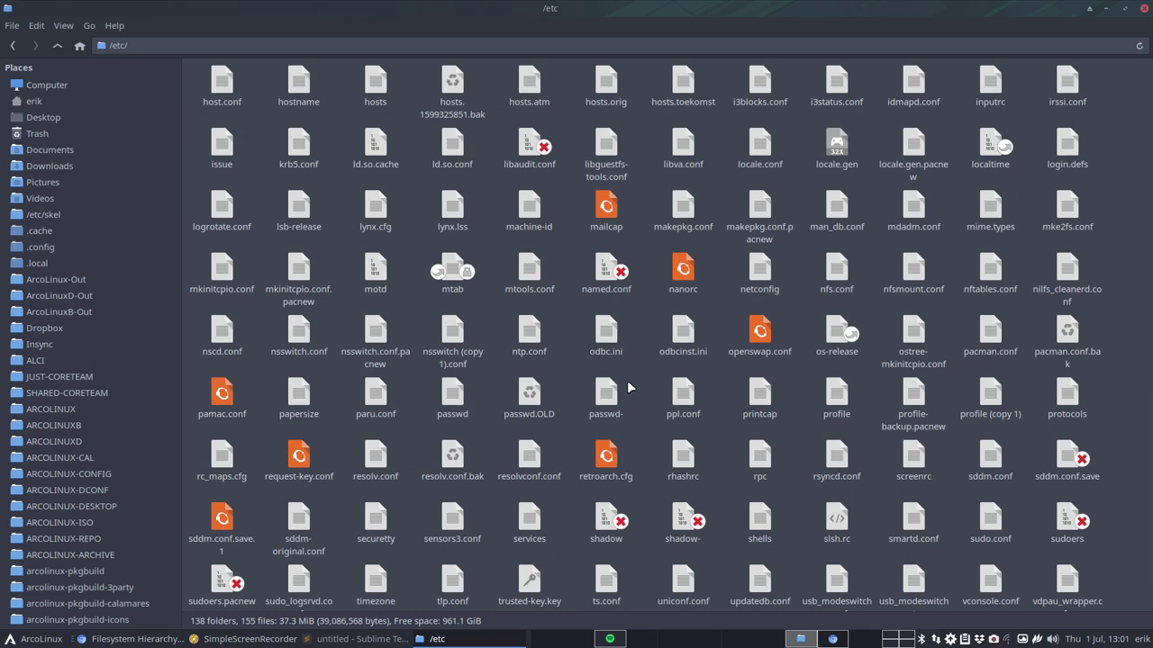
click(992, 340)
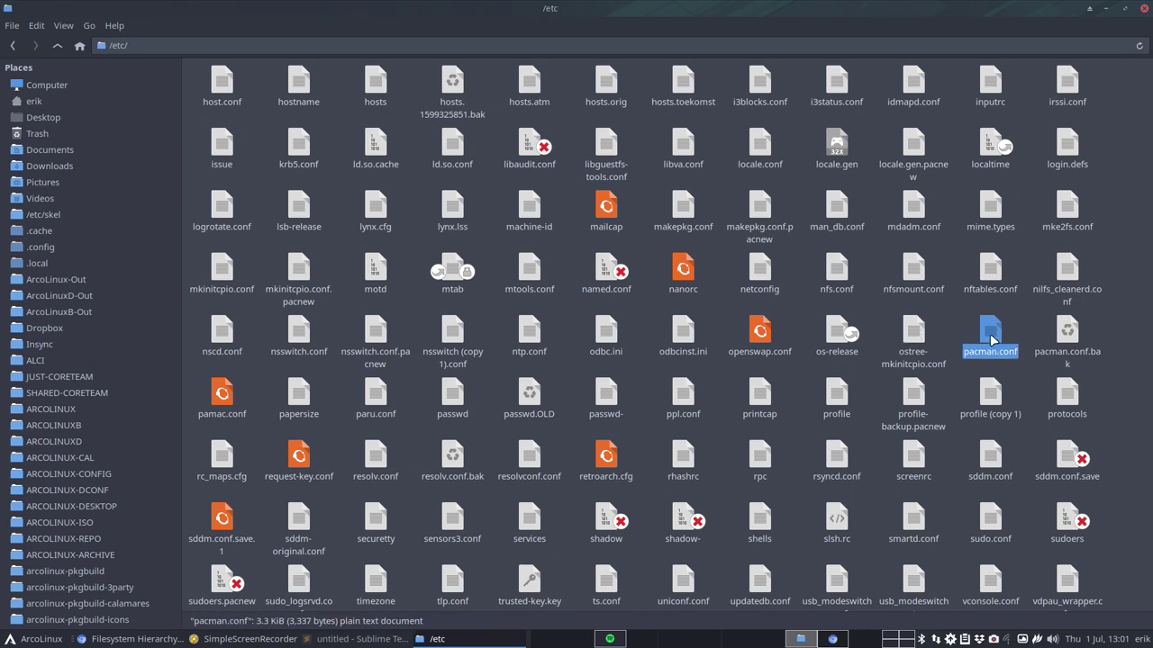
click(560, 332)
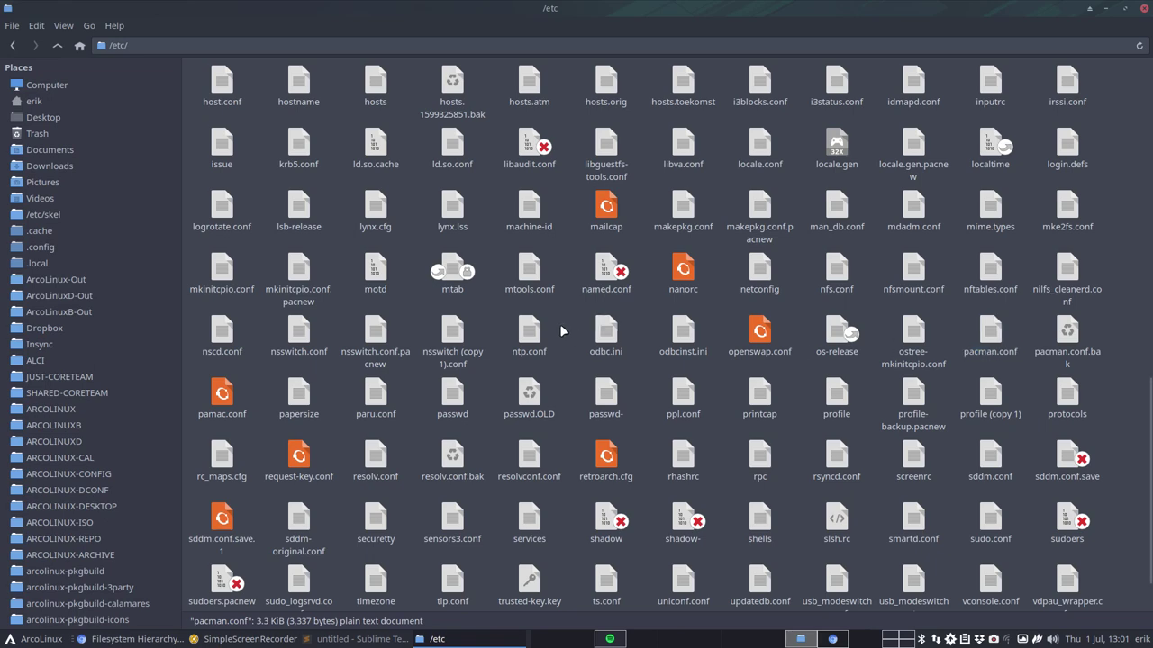
key(ctrl+alt+Return)
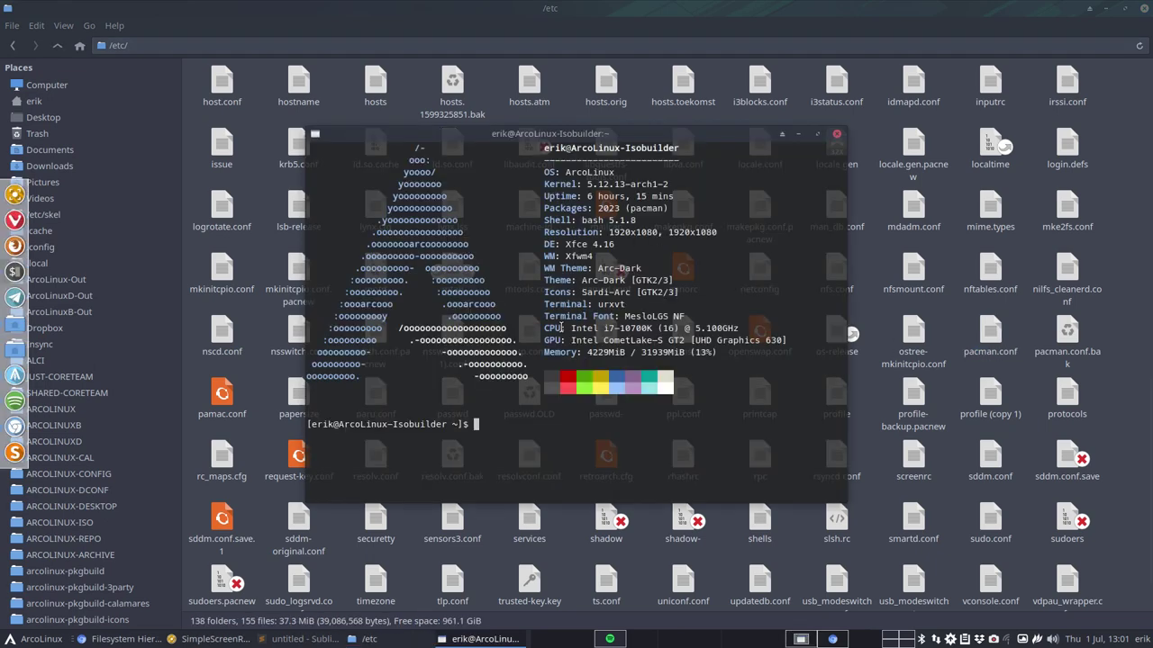
text(b)
text(pacman)
key(Return)
key(Return)
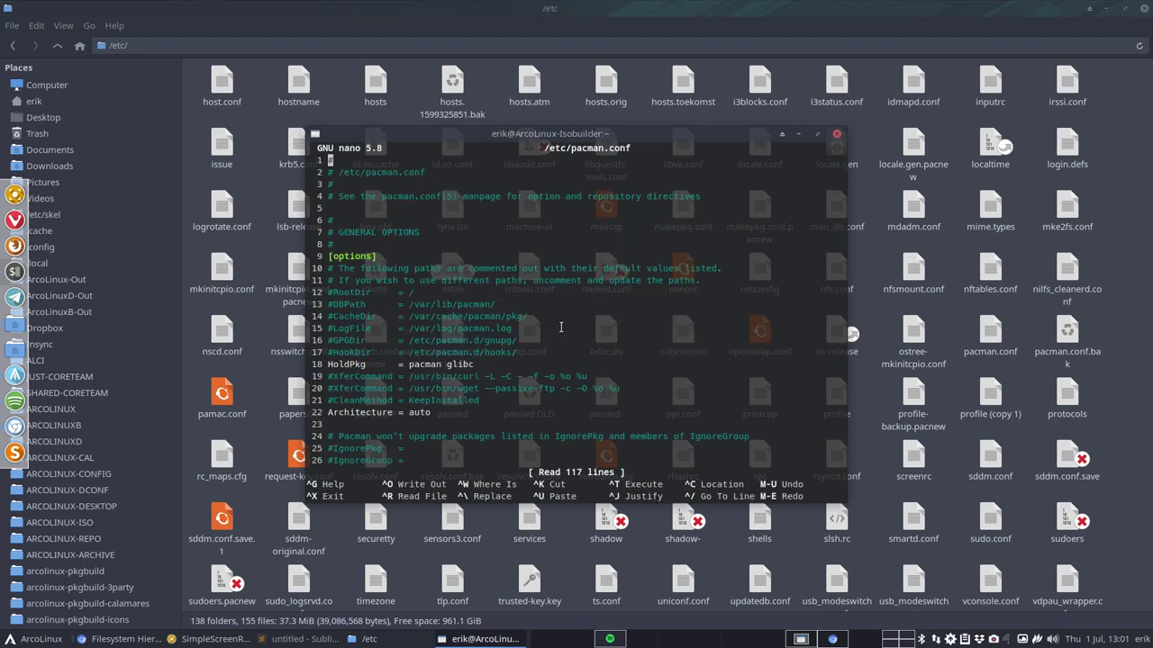
- Read /etc/pacman.conf through to the custom repository example at its end, exit nano, and close the terminal
key(Page_Down)
key(Page_Down)
key(Page_Down)
key(Page_Down)
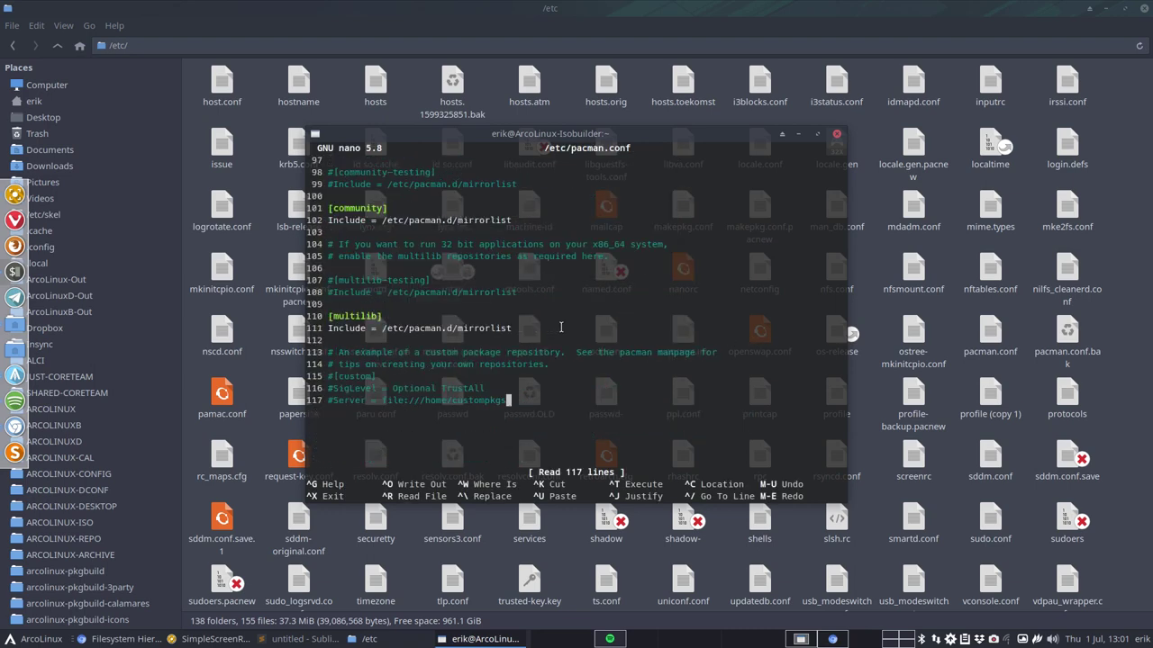
key(ctrl+x)
text(y)
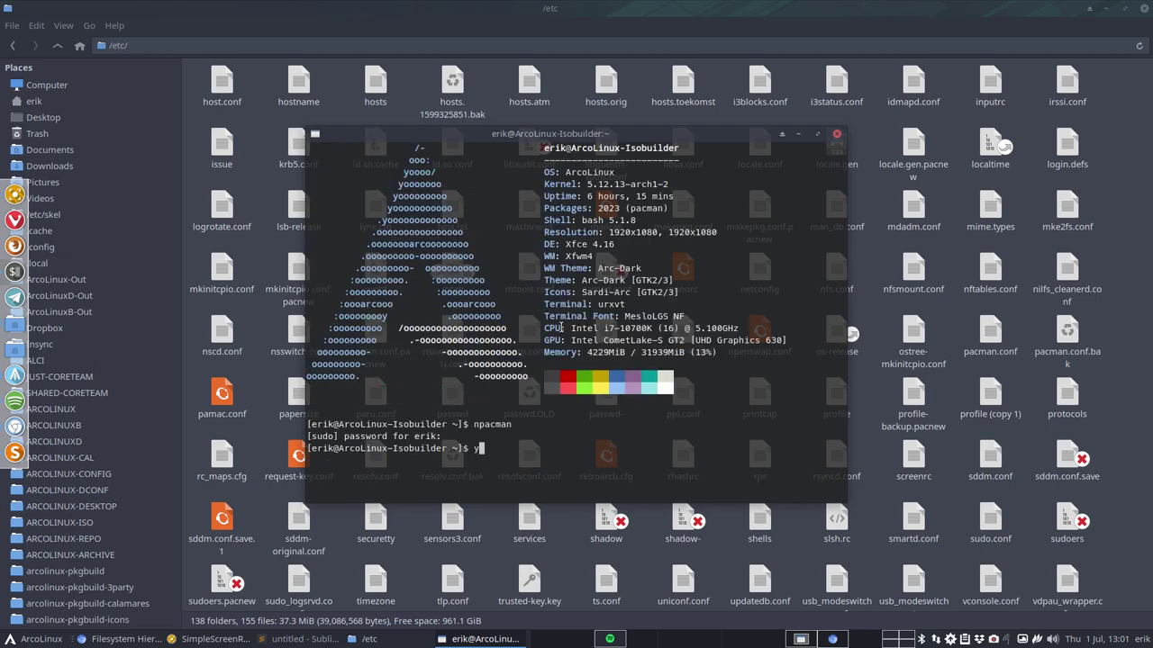
key(Return)
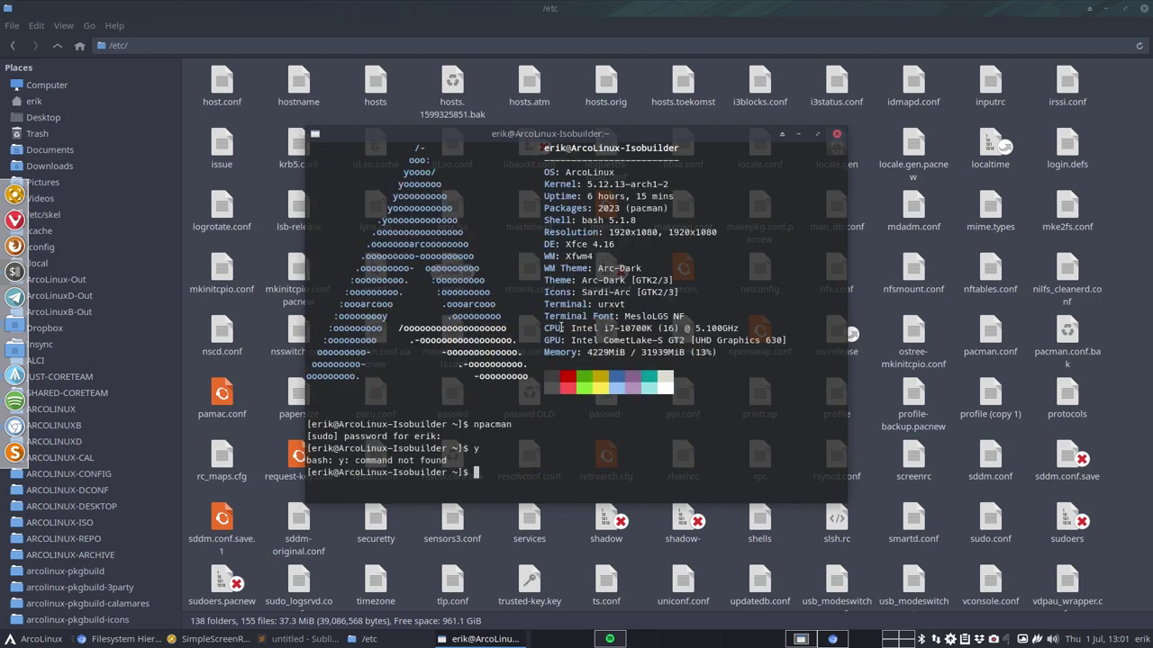
click(835, 136)
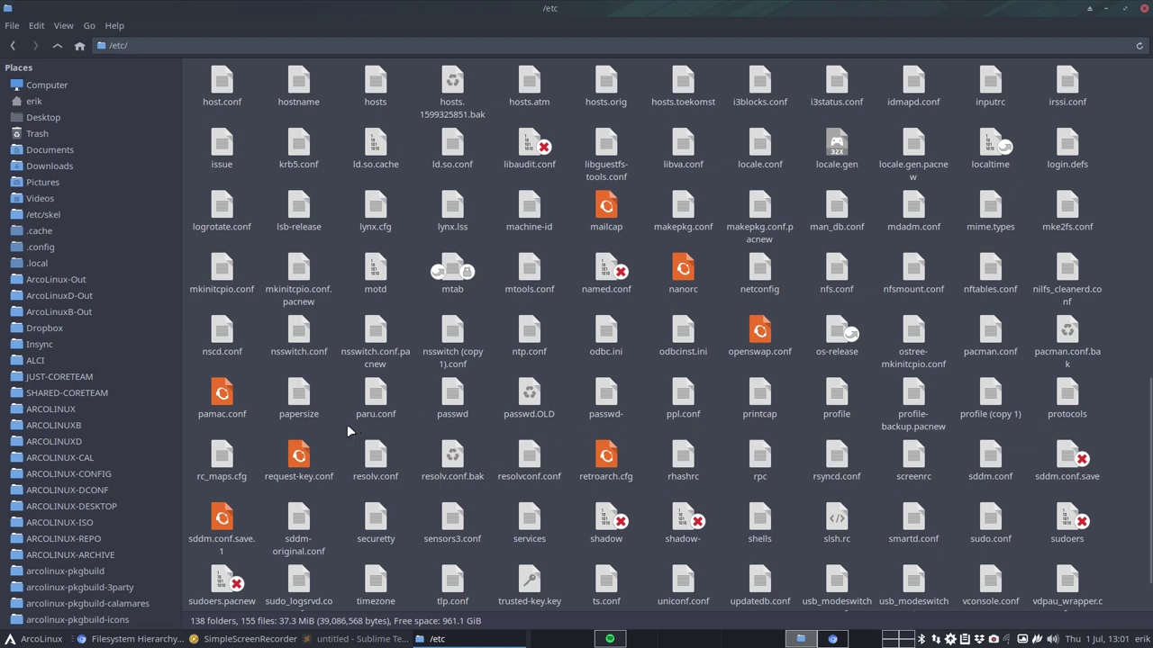
- Open pamac.conf from the /etc folder, read through its update, AUR and Flatpak settings, and close the editor
click(221, 395)
double_click(221, 396)
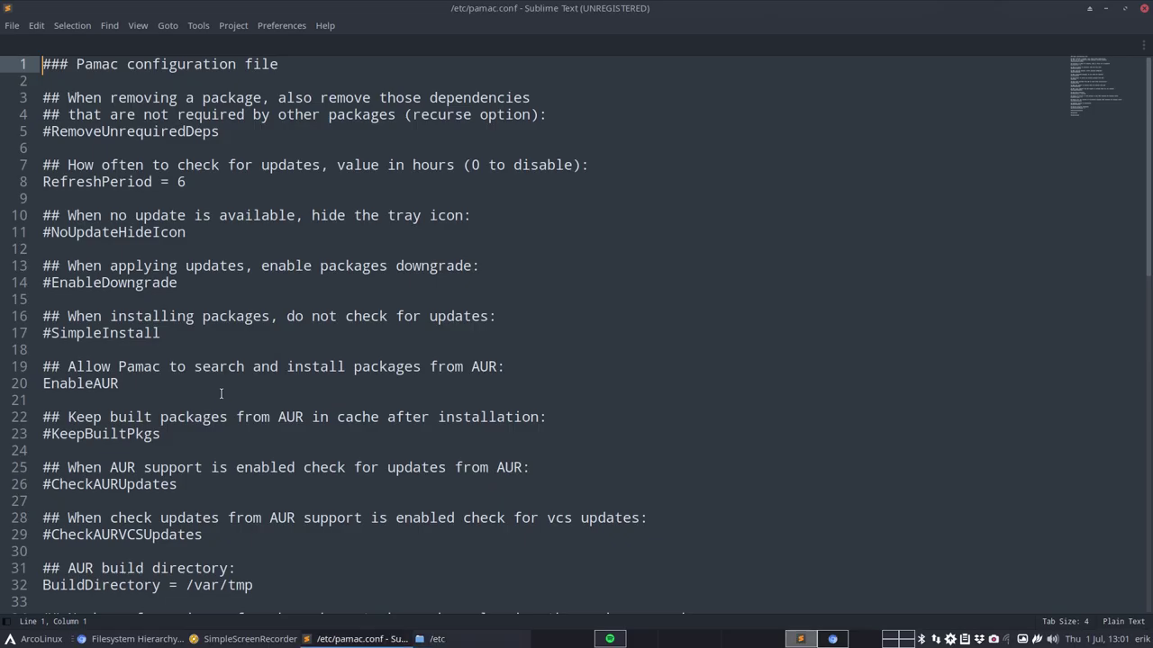
scroll(220, 393, down, 15)
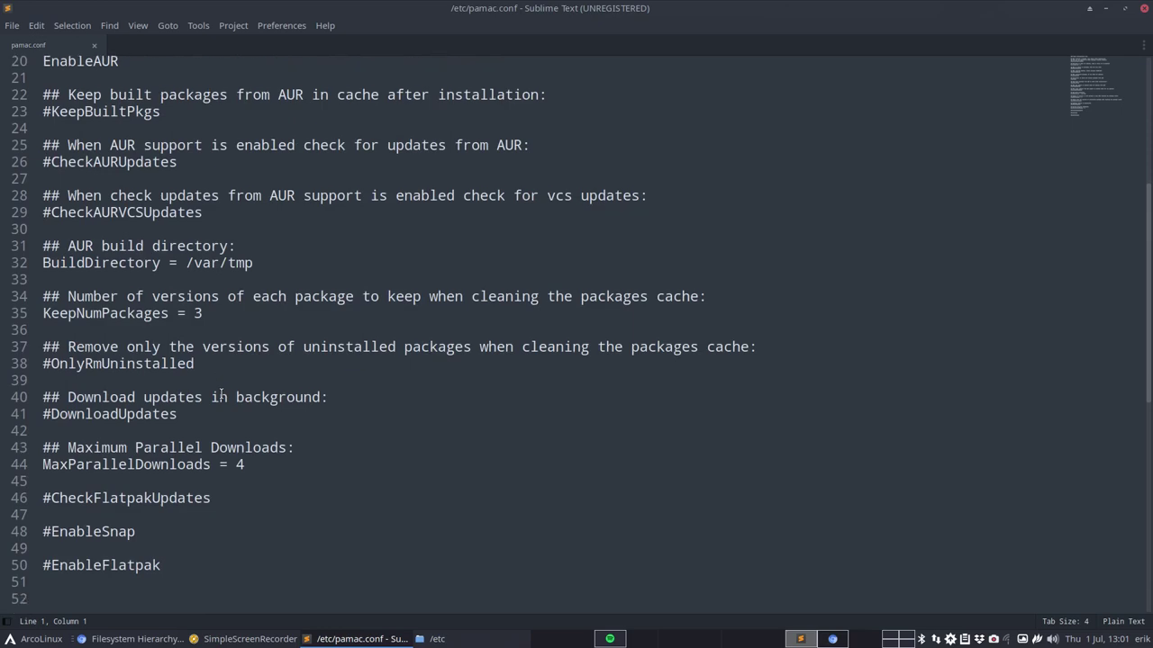
scroll(221, 393, up, 13)
scroll(221, 394, up, 2)
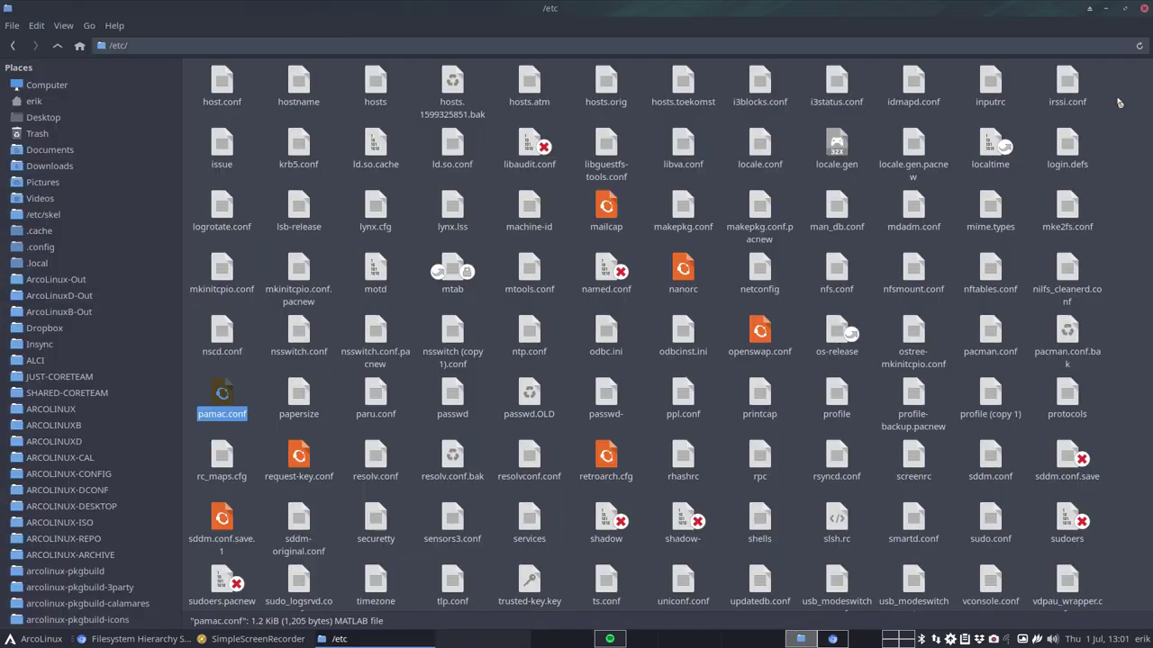
click(1123, 8)
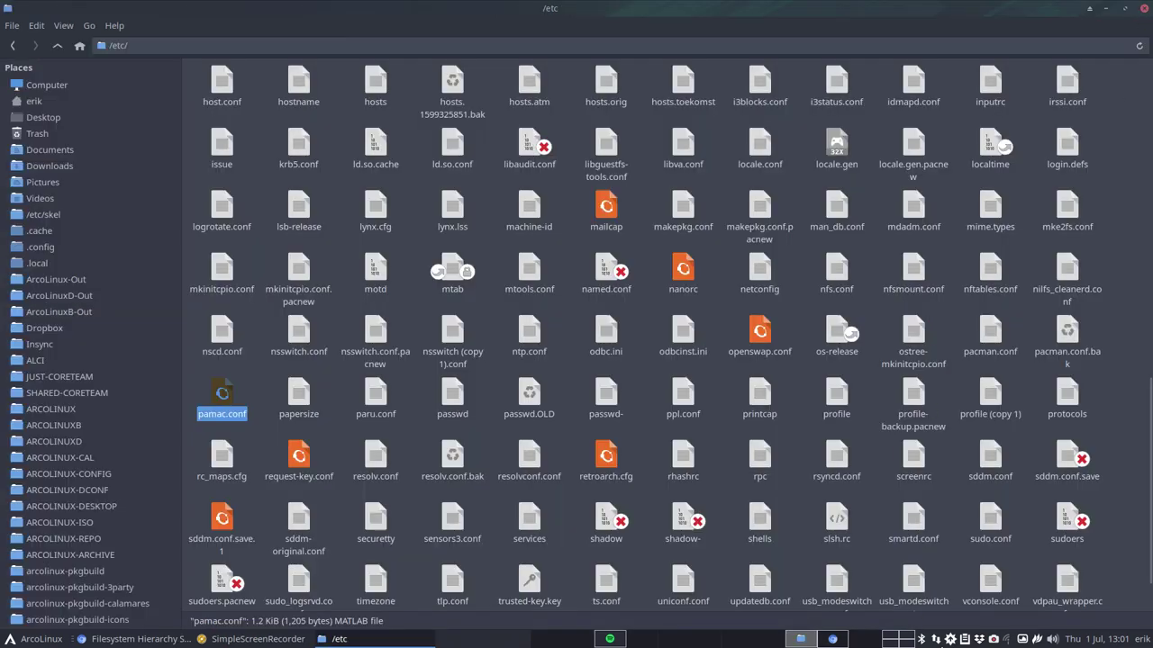
- Open the preferences of the Add/Remove Software package manager, authenticating with the account password
click(950, 641)
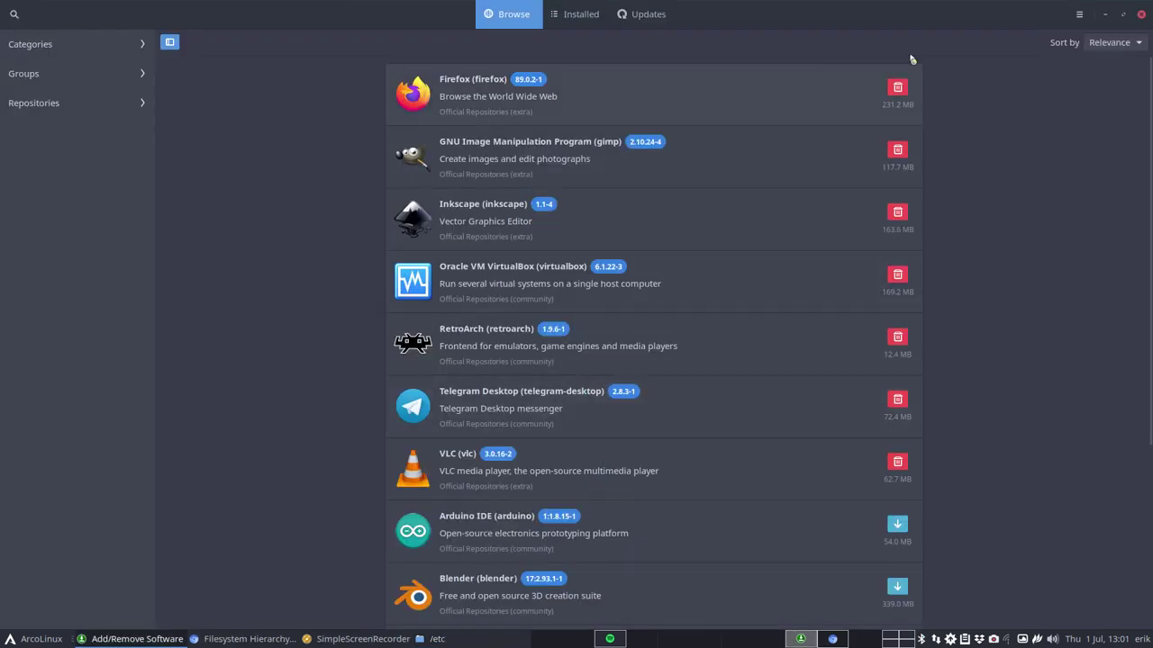
click(1078, 14)
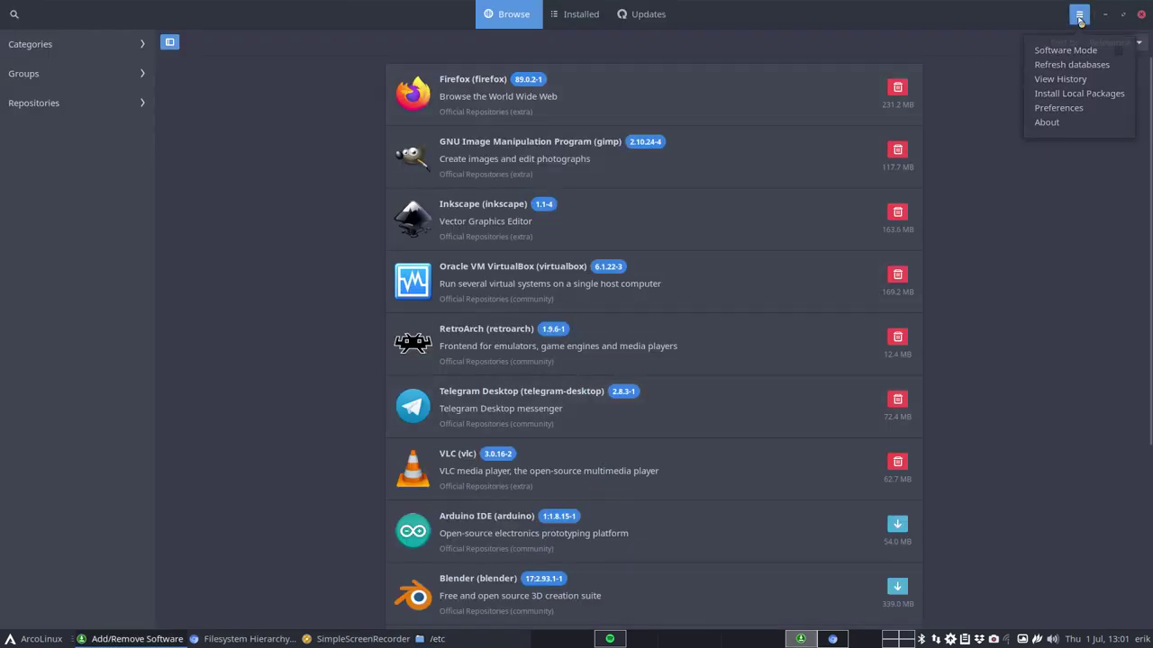
click(1058, 109)
text(***)
key(Return)
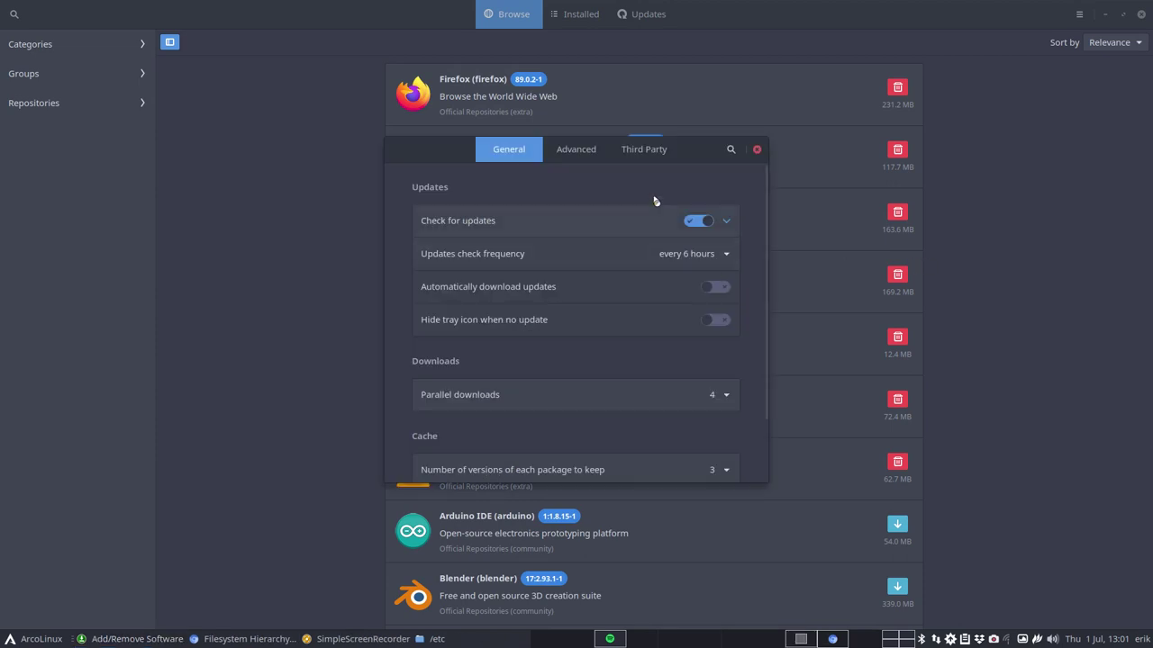
- Enable Flatpak support in the Third Party preferences, switch it off again, and close the package manager
click(640, 149)
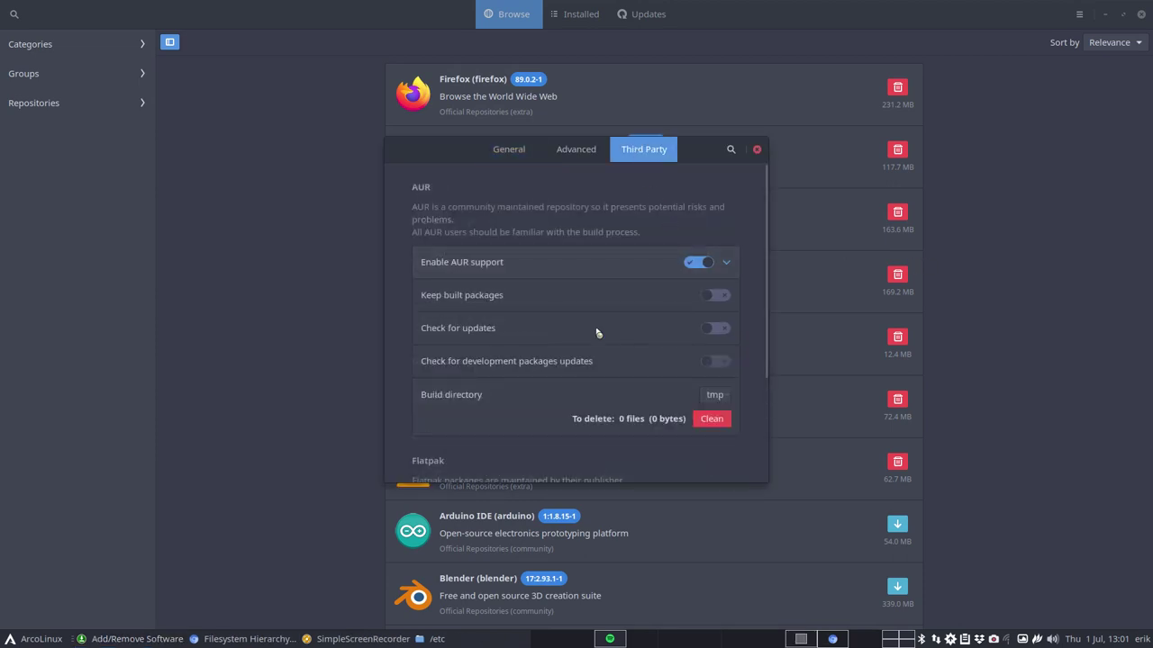
scroll(504, 340, down, 4)
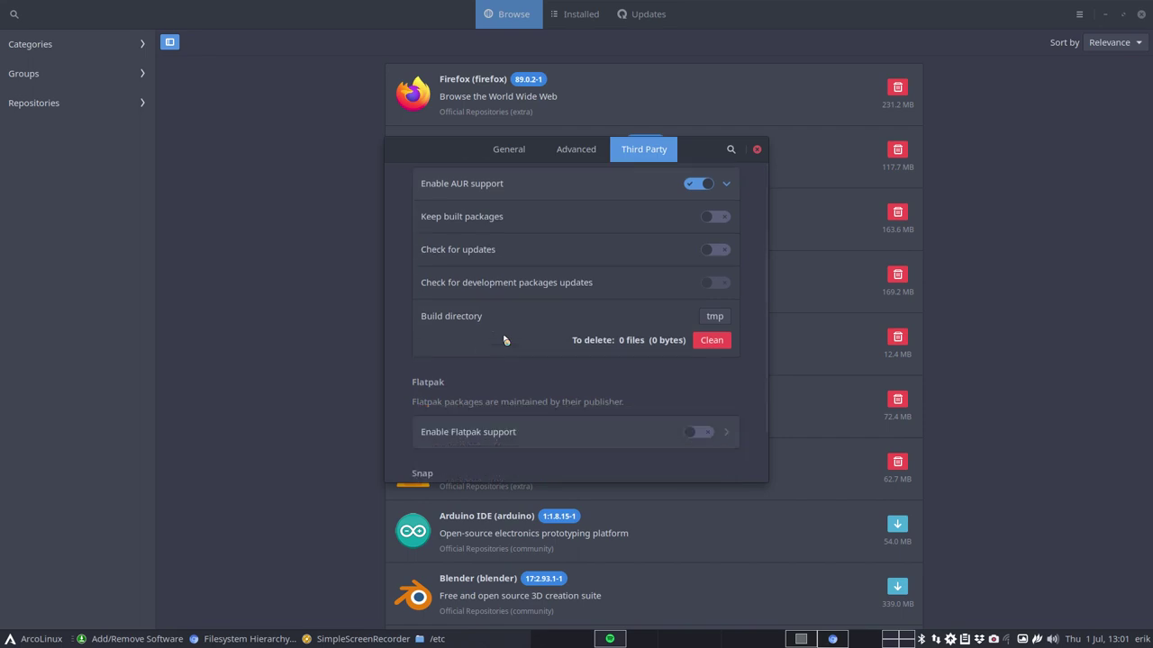
click(696, 361)
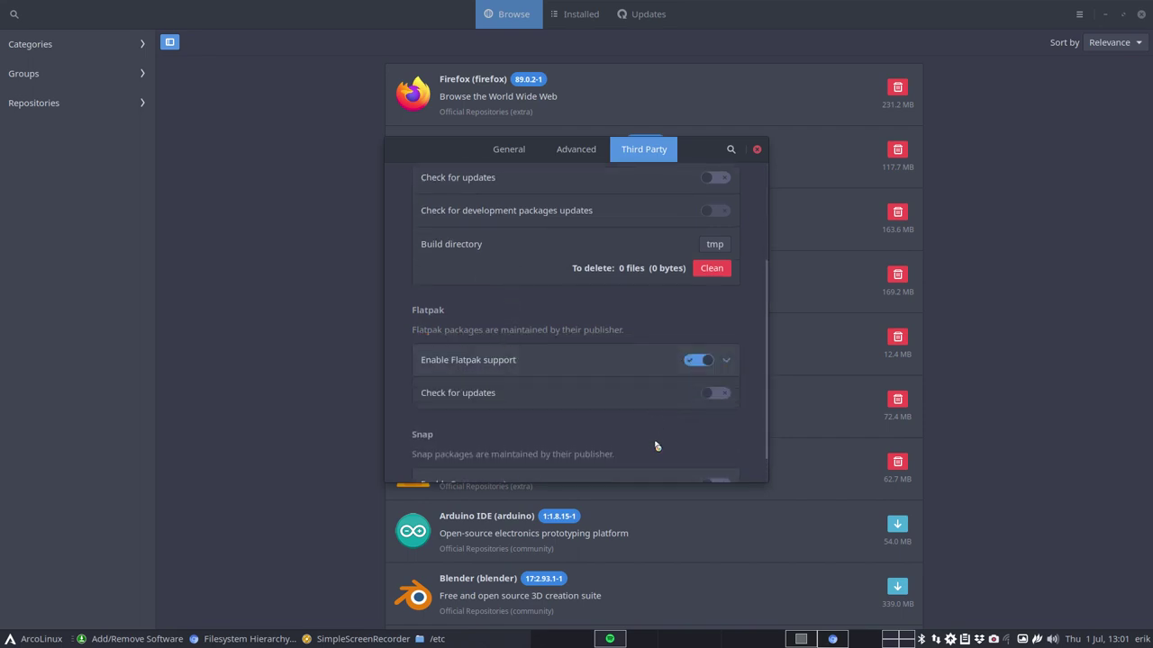
click(695, 361)
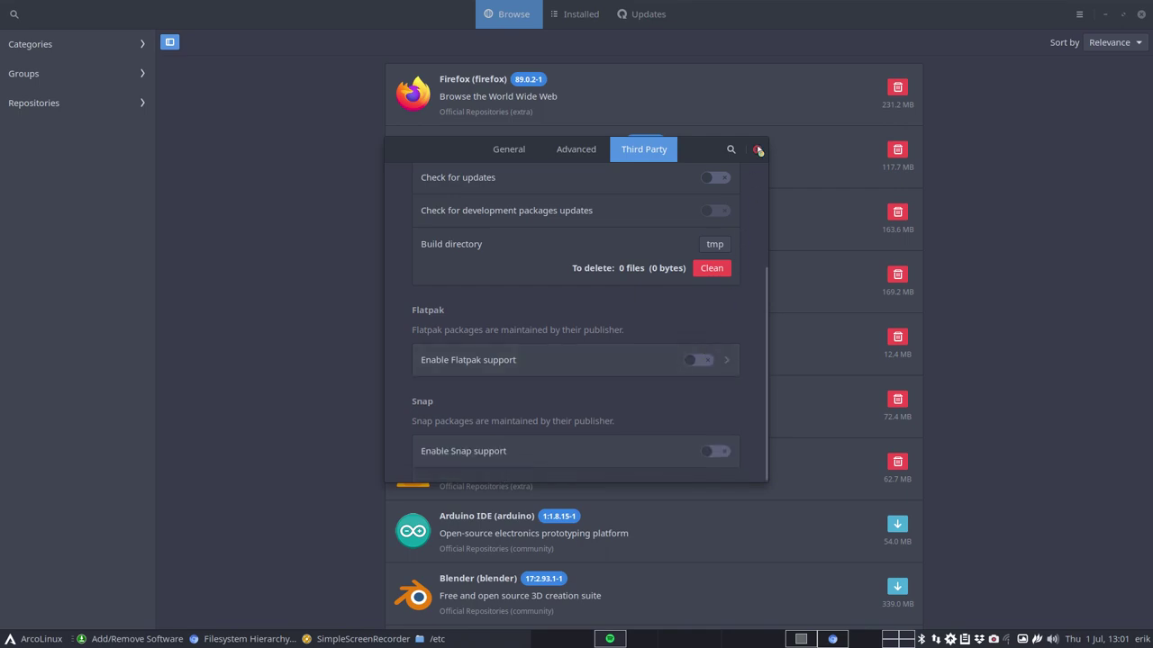
click(756, 150)
click(1141, 15)
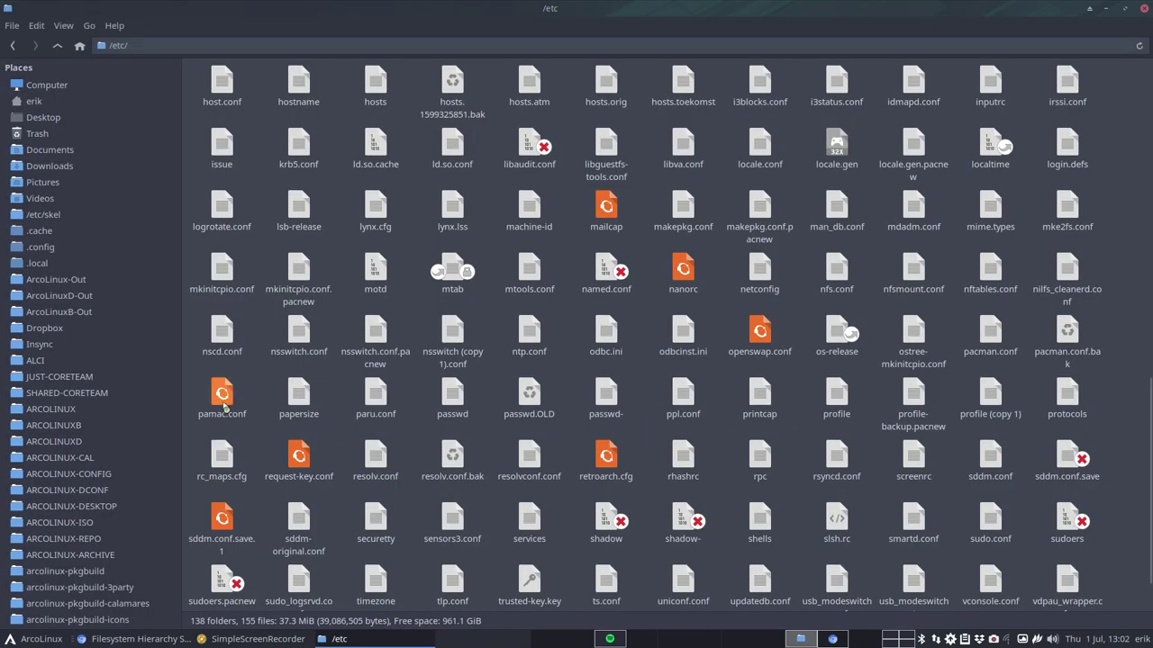
- Open the /etc folder as root, authenticating with the account password, and maximize the root file manager window
click(394, 400)
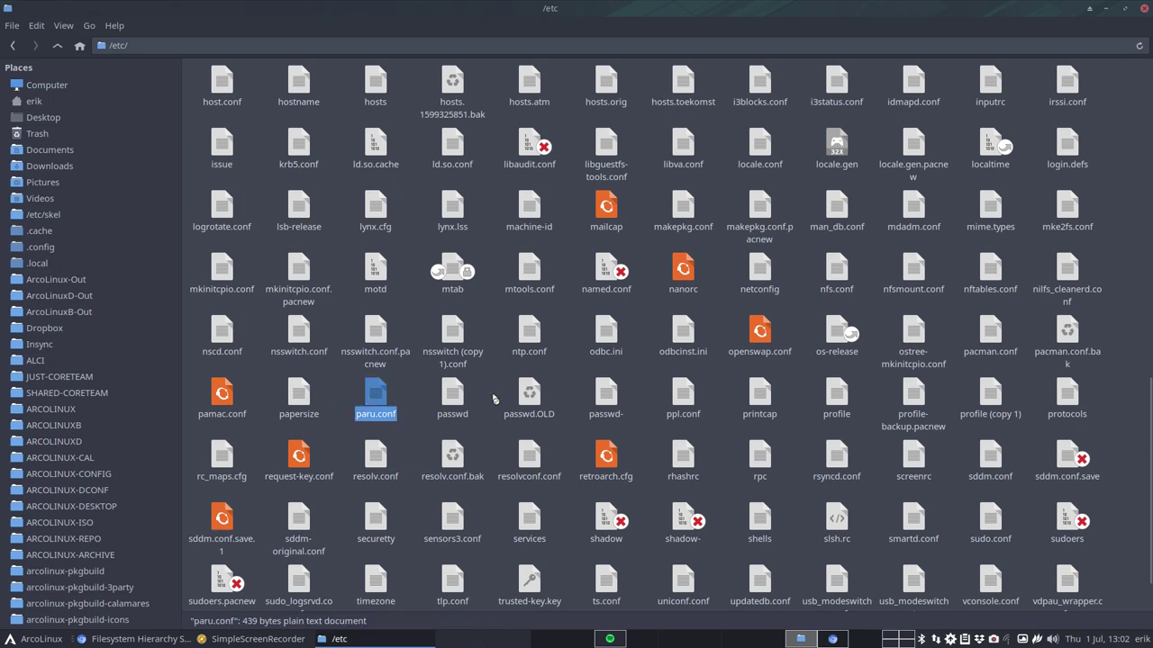
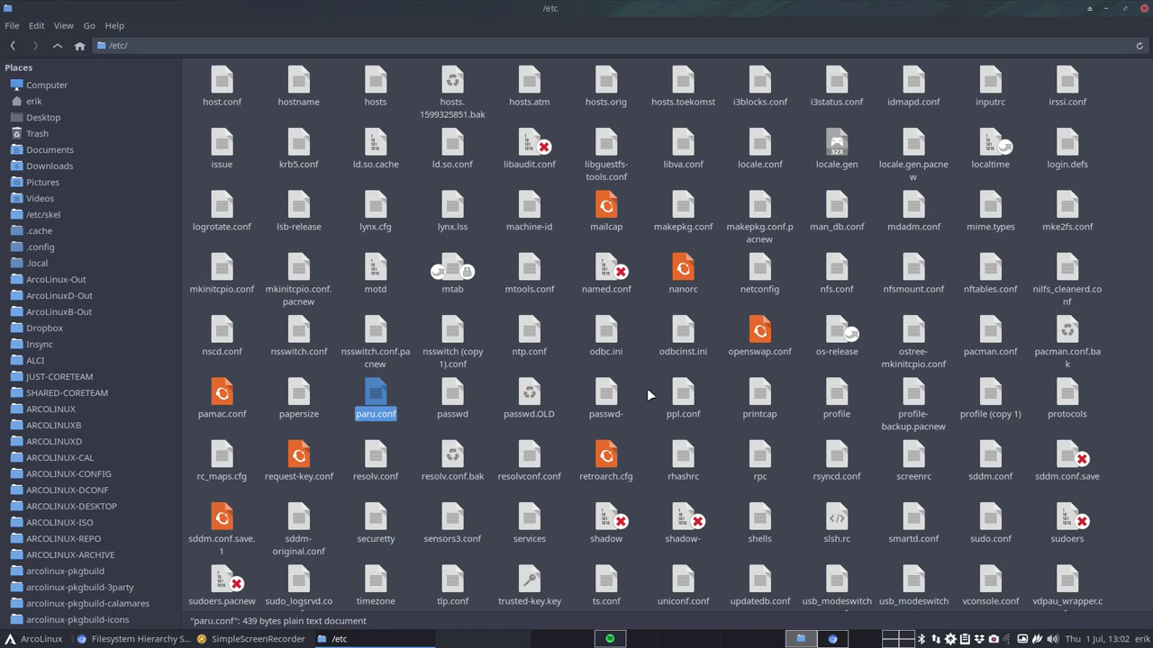
click(837, 396)
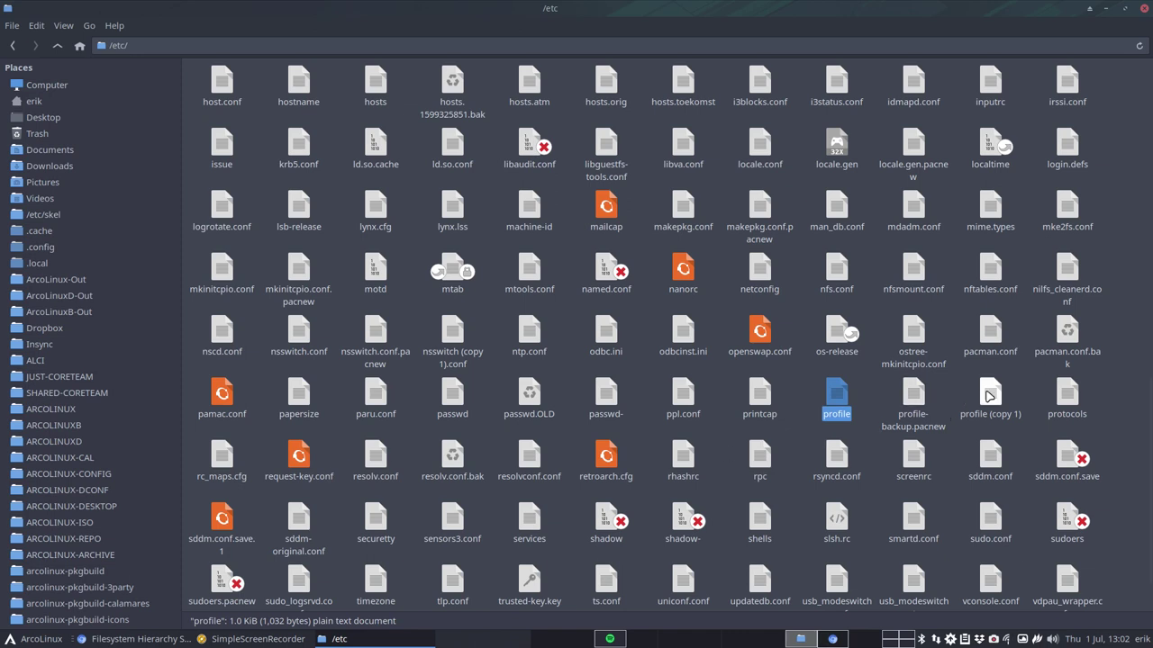
right_click(880, 385)
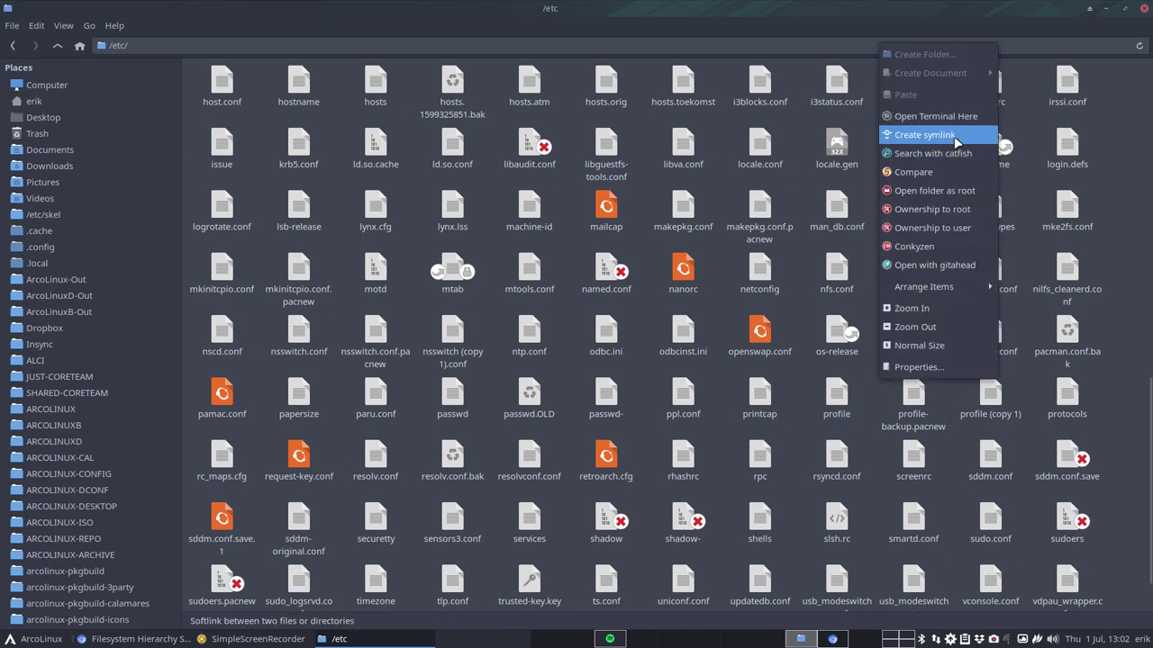
click(960, 192)
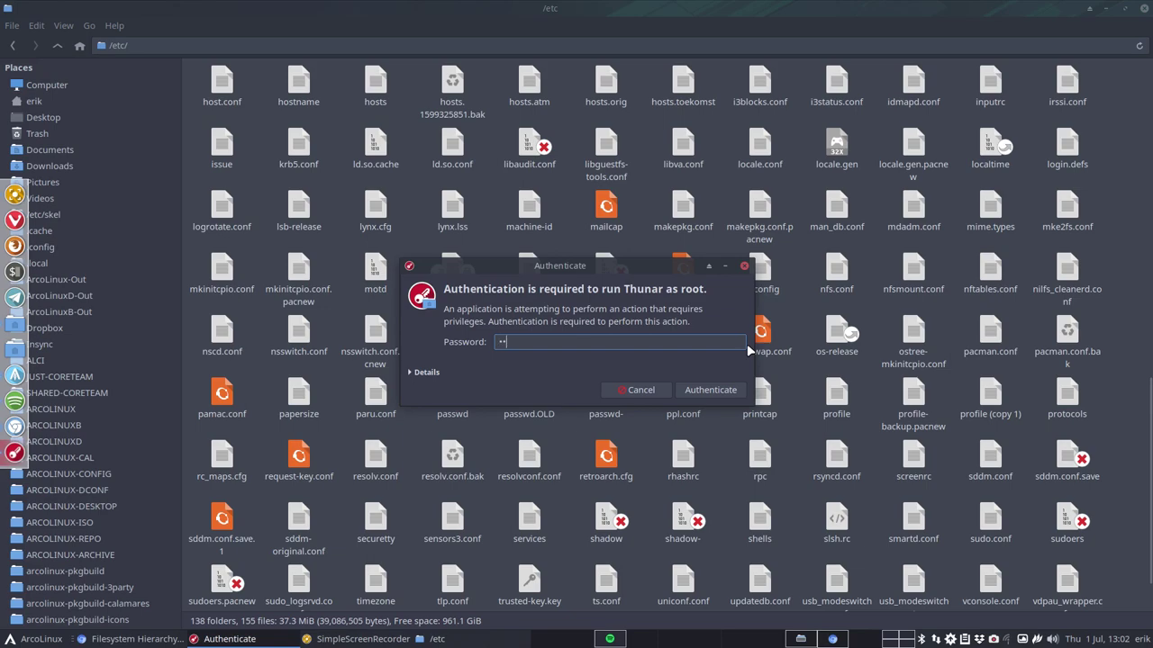
key(Return)
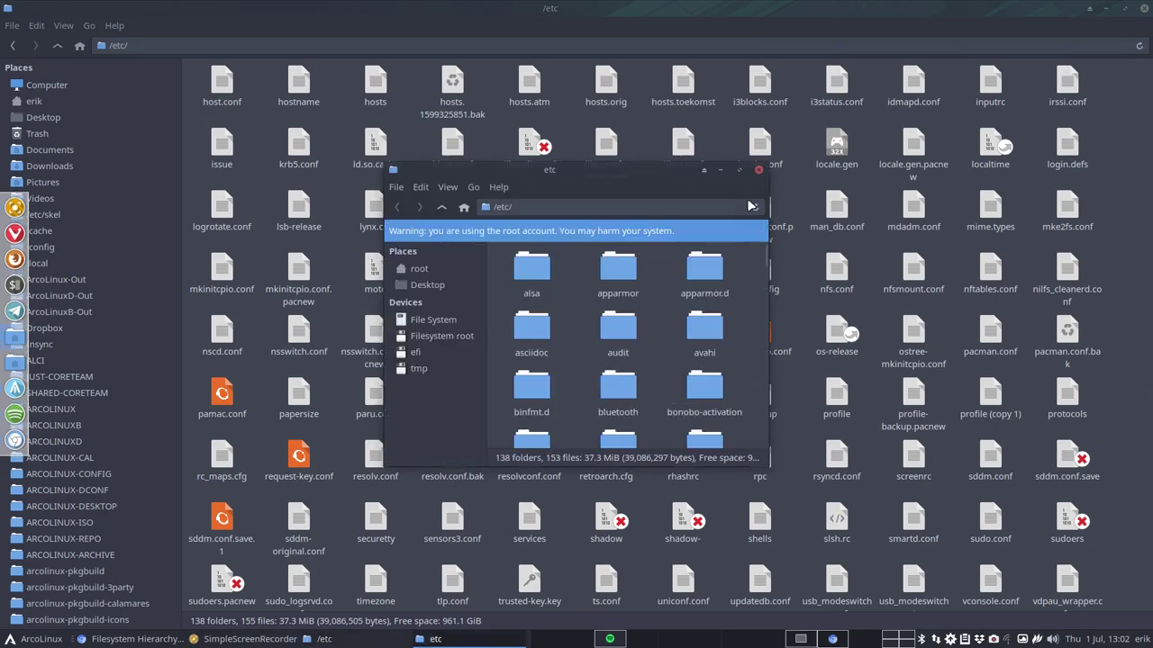
click(740, 170)
- Duplicate fuse.conf within the /etc folder in the root file manager
scroll(532, 424, down, 10)
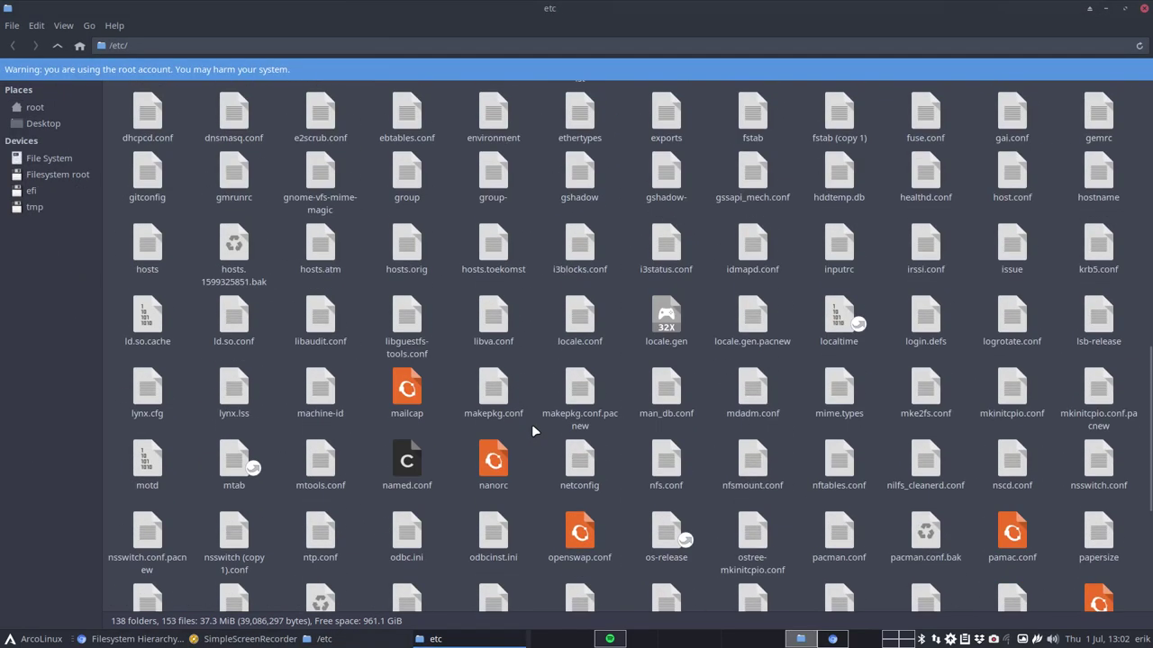
scroll(509, 375, down, 1)
scroll(509, 375, up, 1)
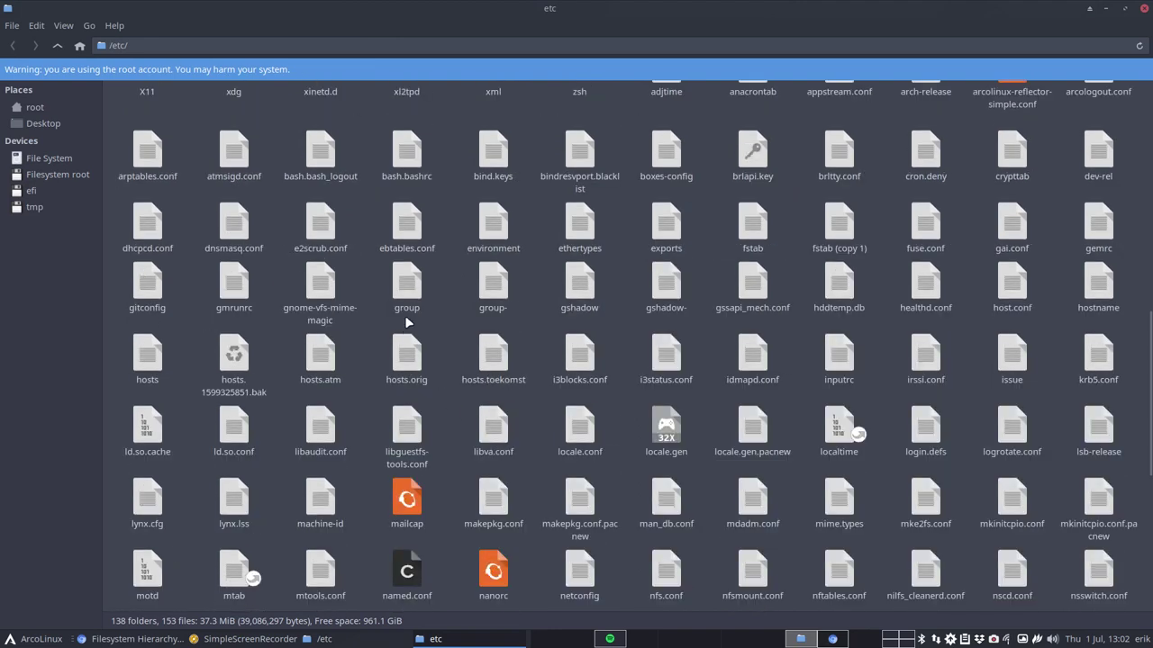
click(581, 285)
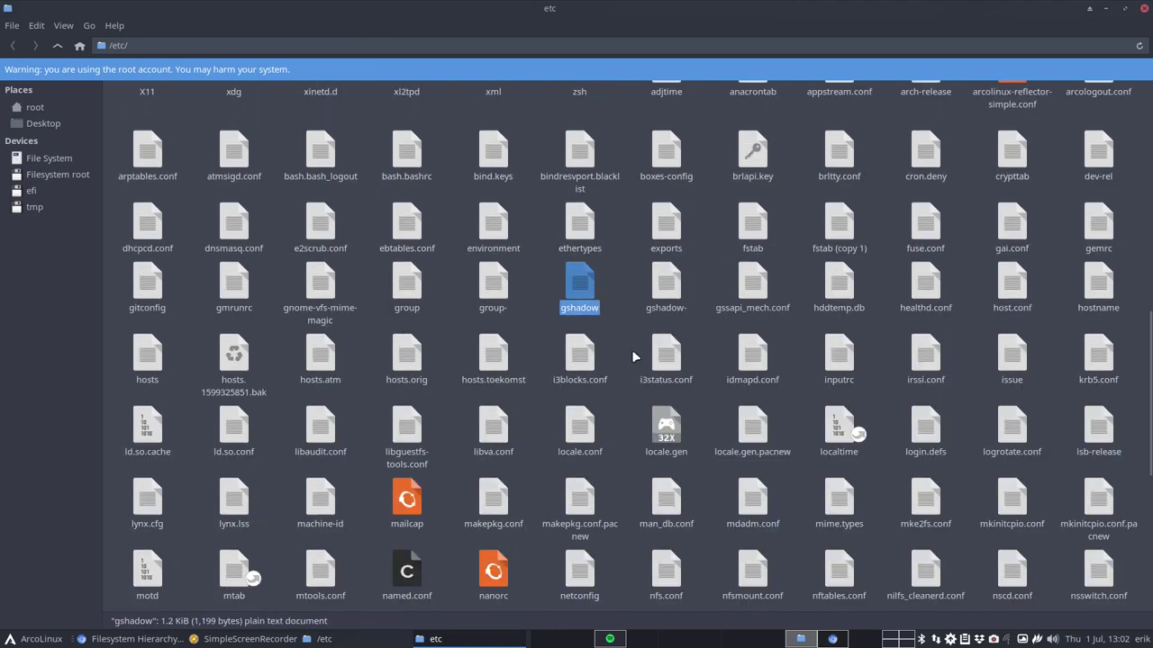
click(925, 233)
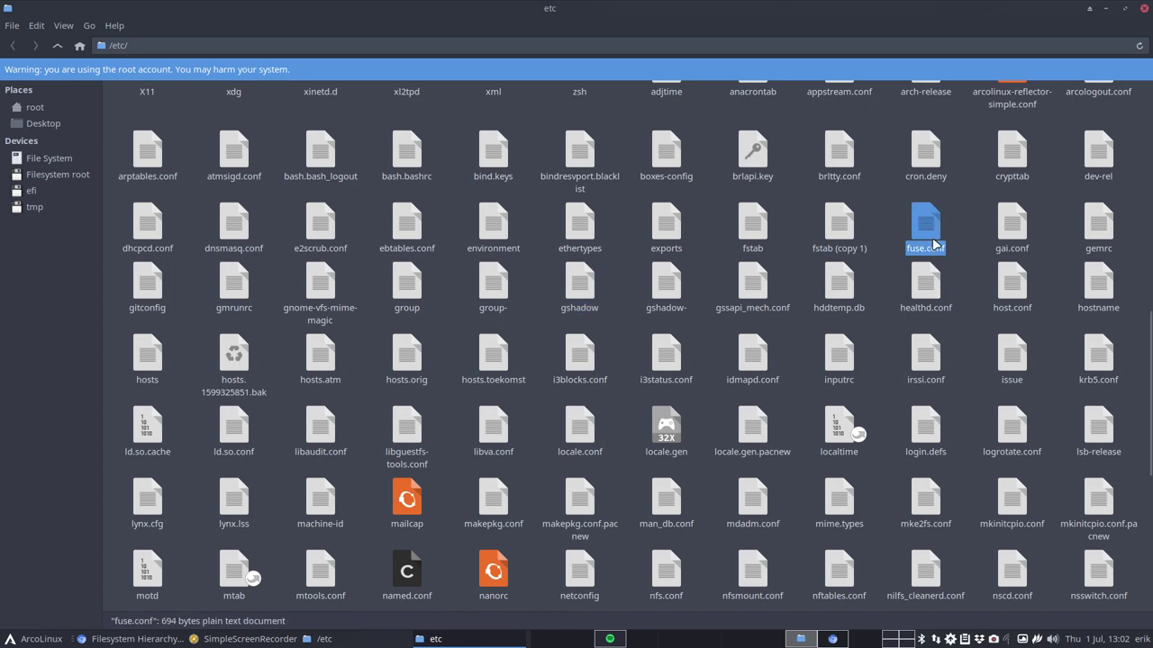
key(ctrl+c)
key(ctrl+v)
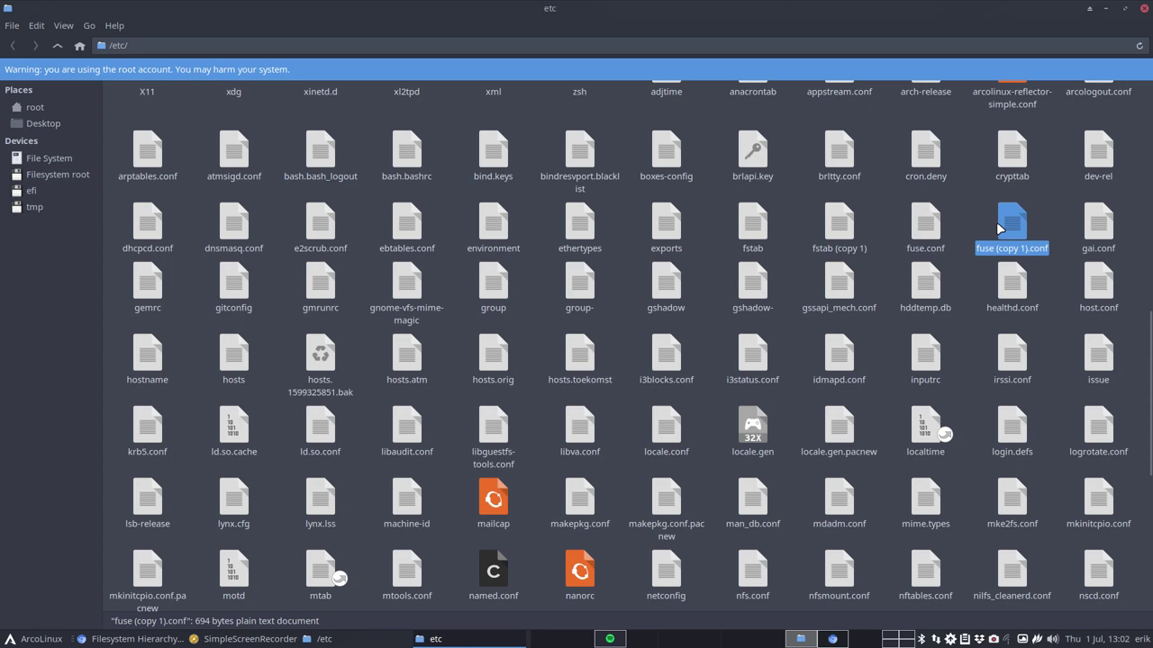
- Permanently delete "fuse (copy 1).conf" and close the root file manager window
click(916, 214)
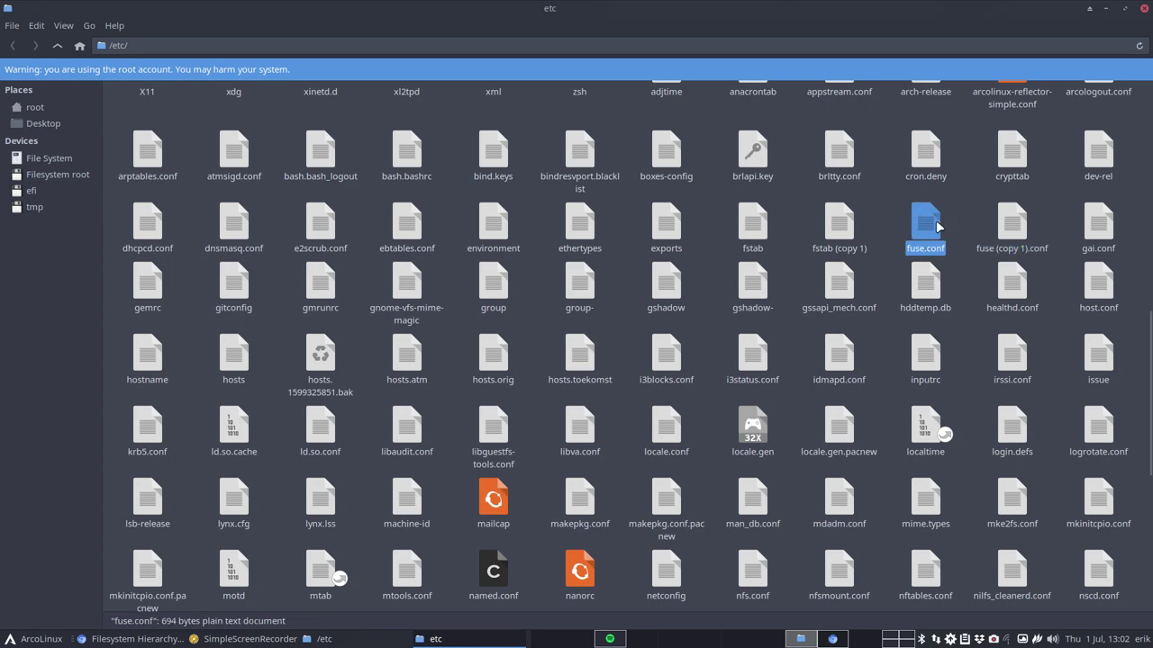
click(1018, 231)
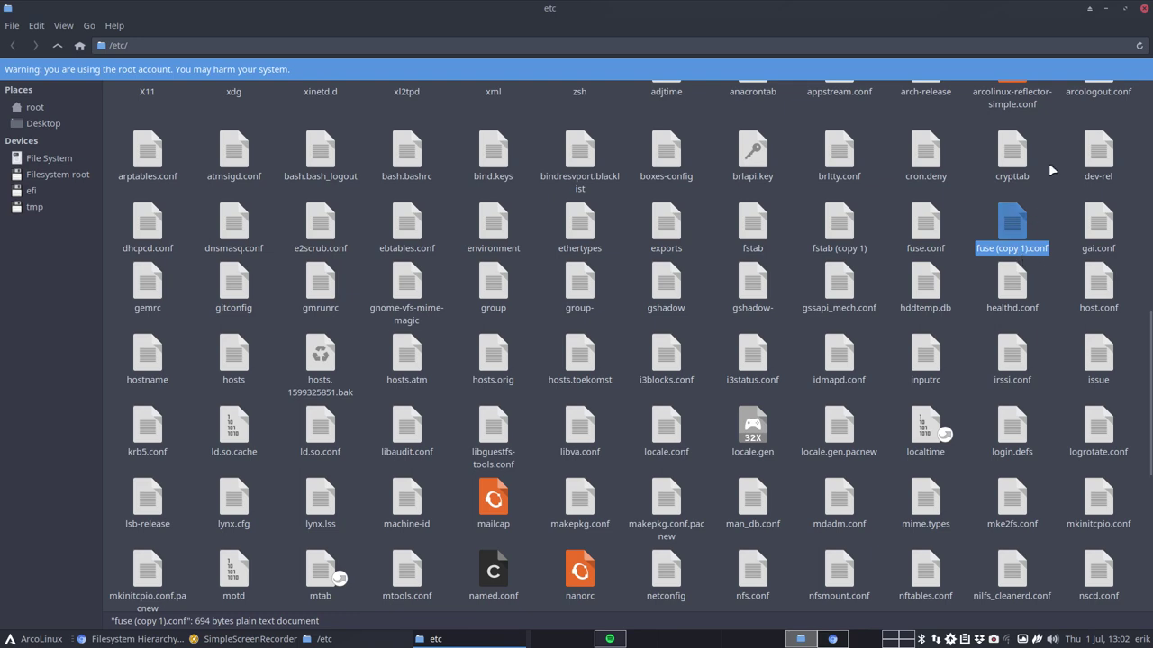
key(shift+Delete)
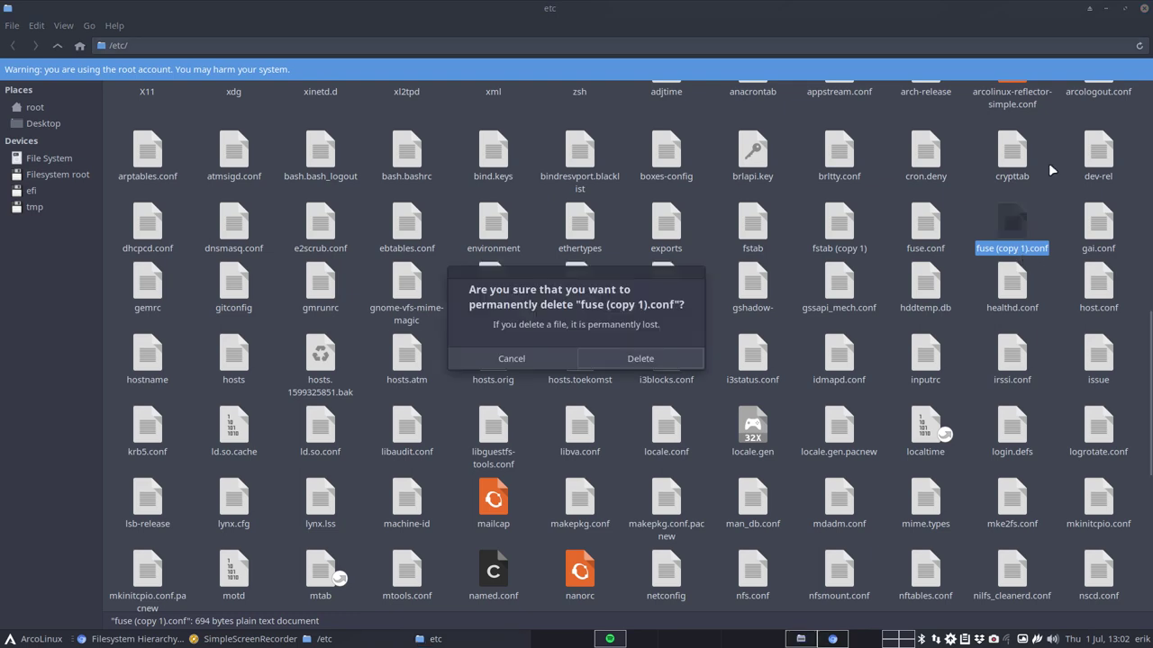
click(675, 359)
click(1144, 8)
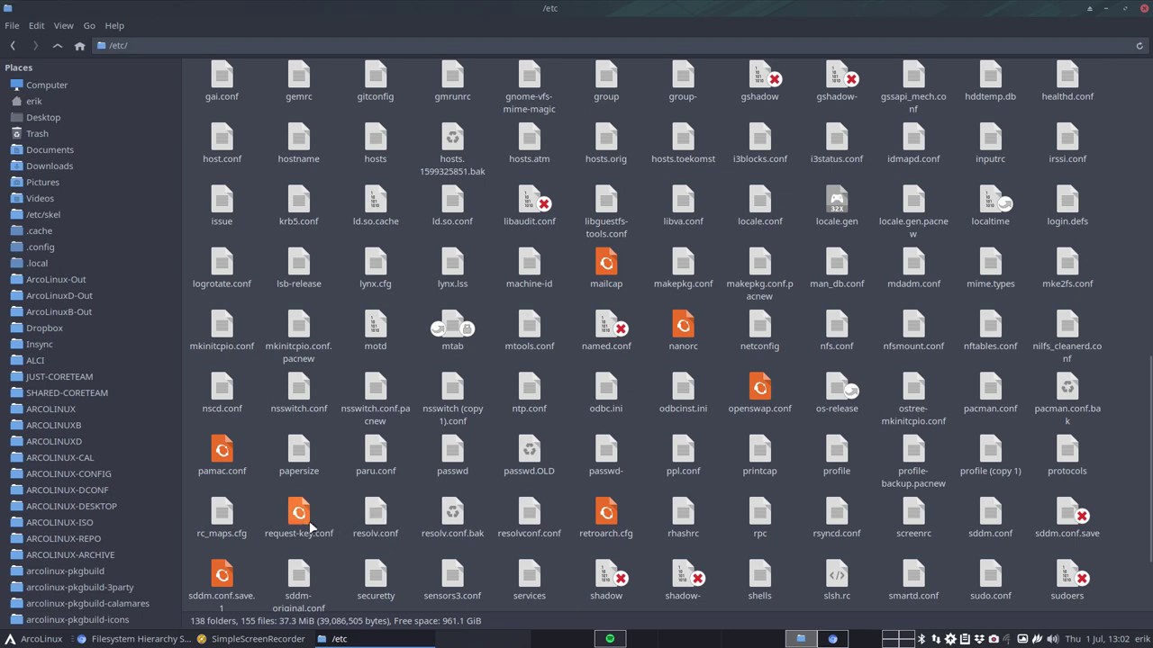
- Open resolv.conf from the /etc folder to view its nameserver entry, close the editor, and return to the folder's files
double_click(375, 511)
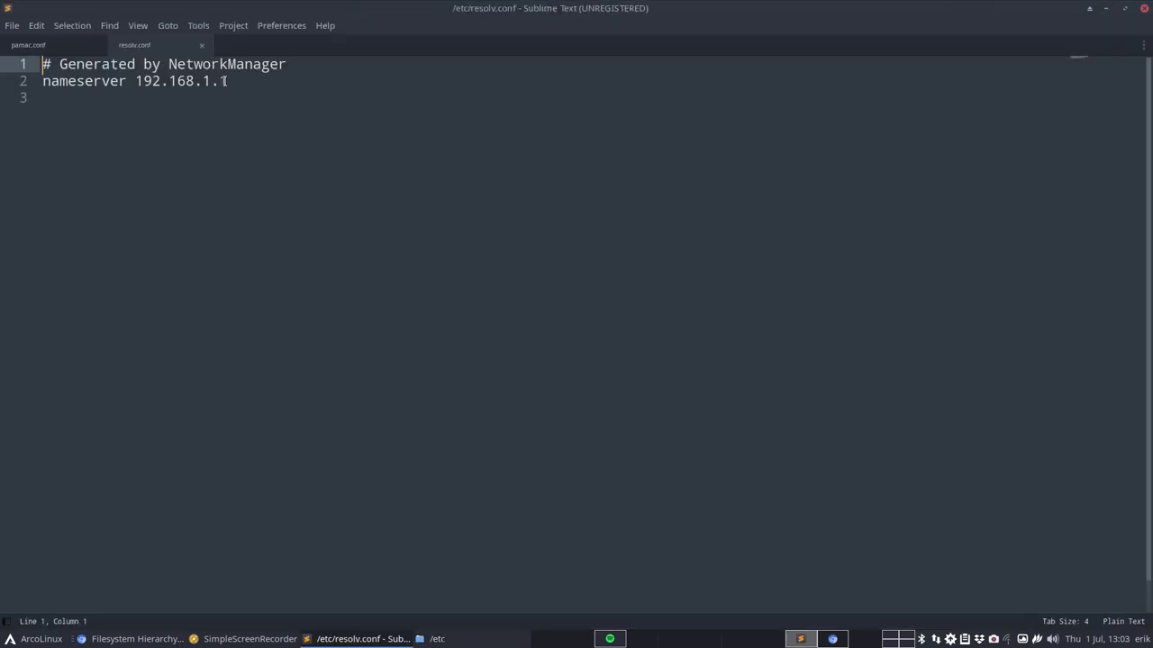
click(1144, 8)
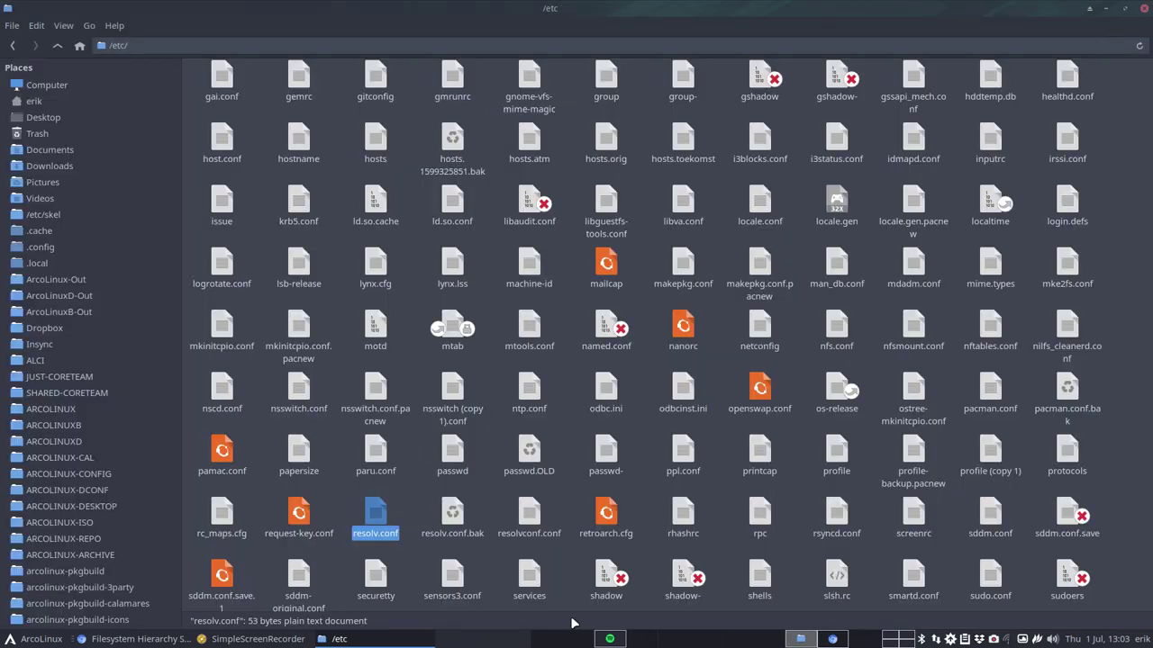
click(504, 567)
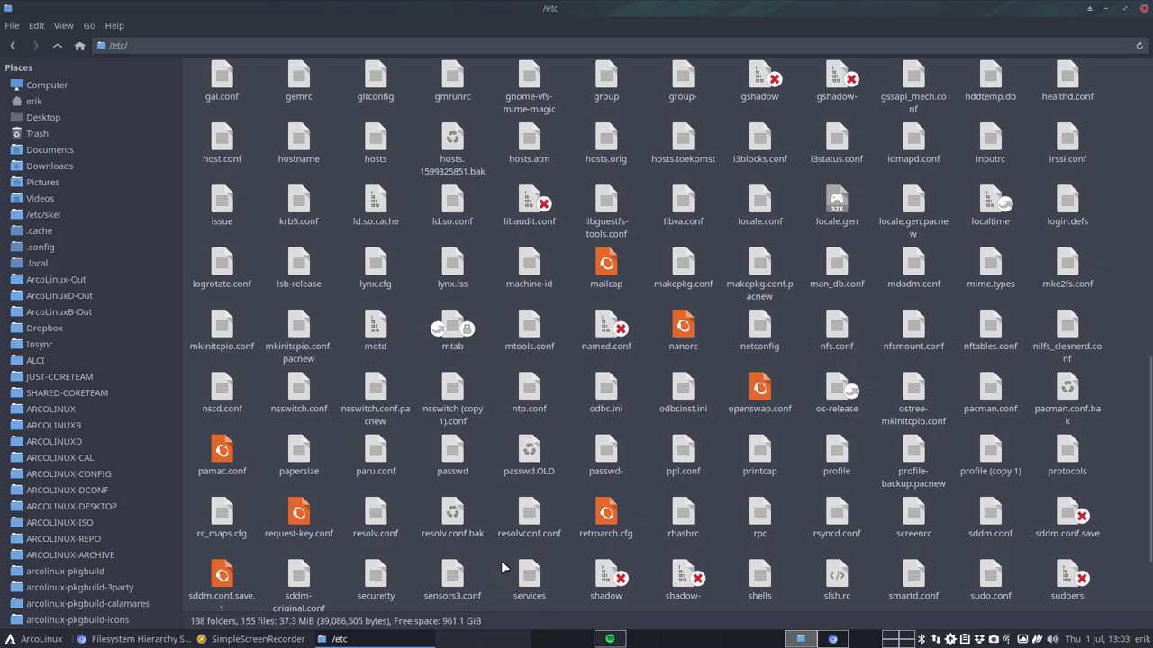
scroll(502, 567, down, 1)
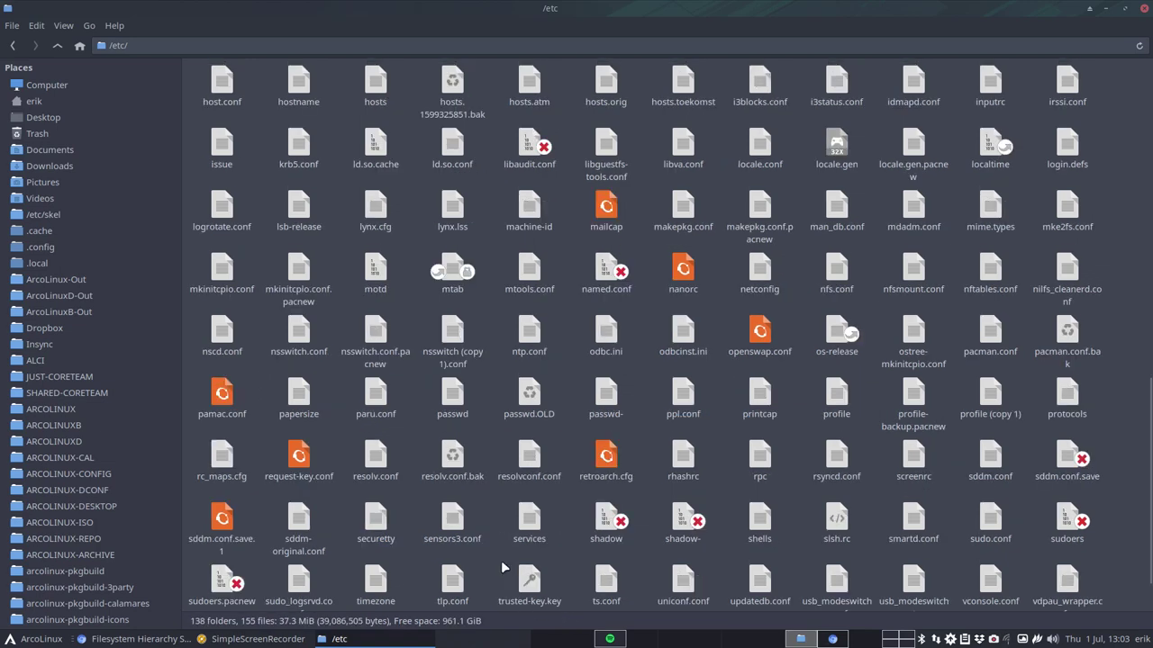
- Open sddm.conf from the /etc folder, and also open it in nano by running nsddm in a terminal
scroll(503, 568, up, 1)
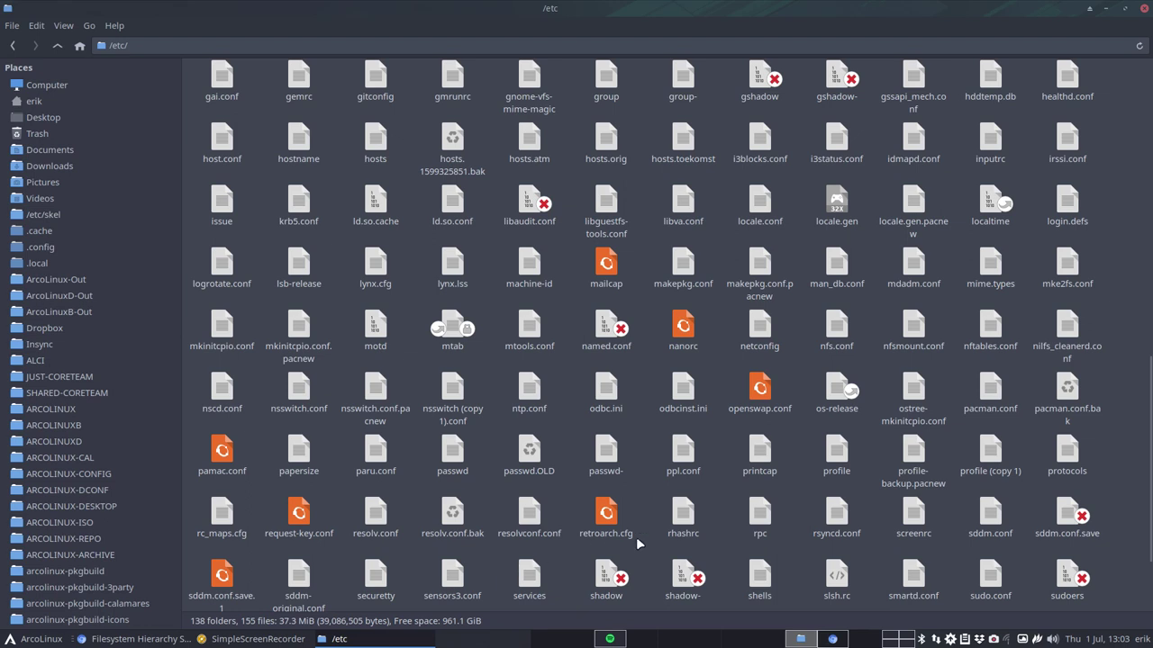
double_click(991, 515)
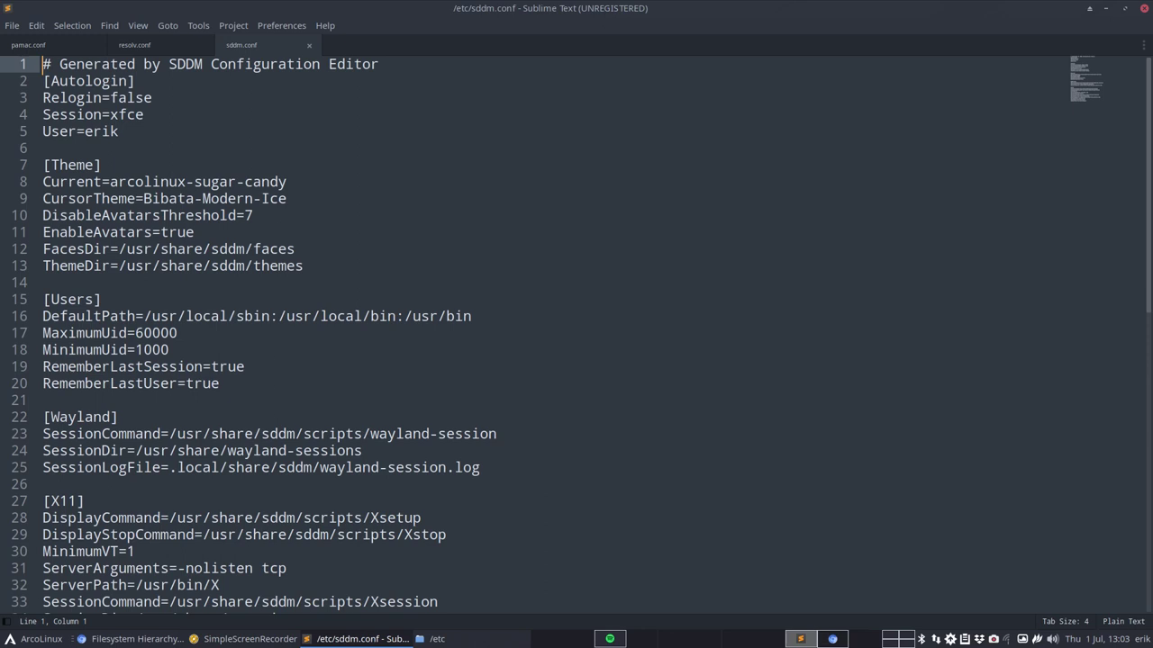
key(ctrl+alt+Return)
text(nsd)
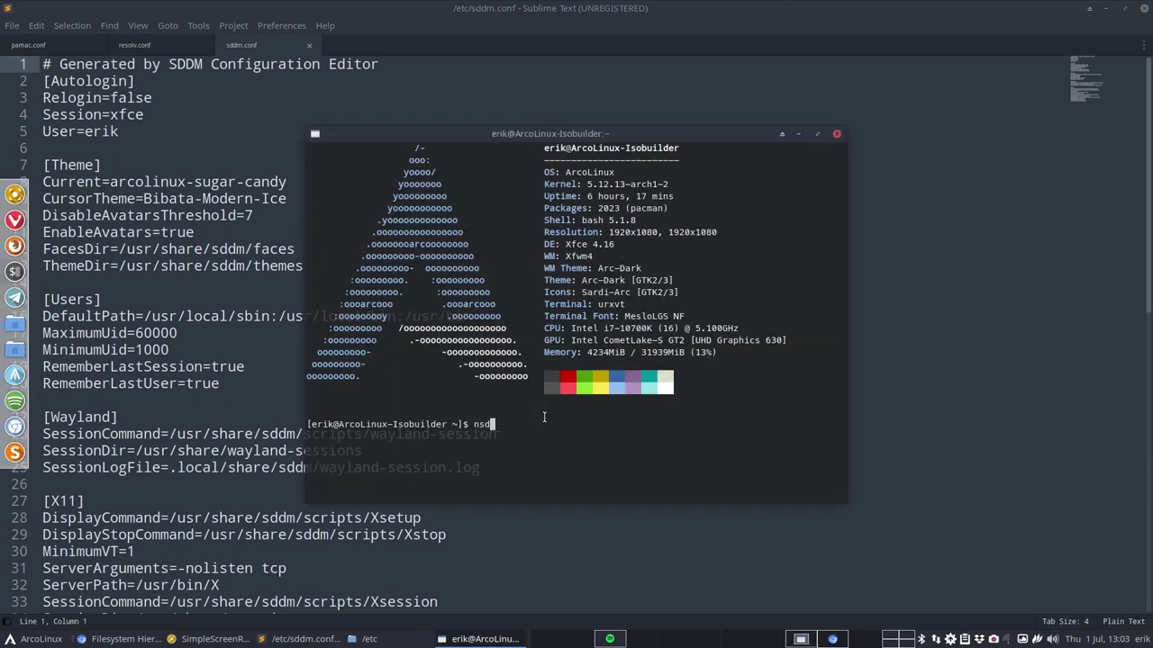
text(dm)
key(Return)
key(Return)
key(Down)
key(Down)
key(Down)
key(Down)
key(Down)
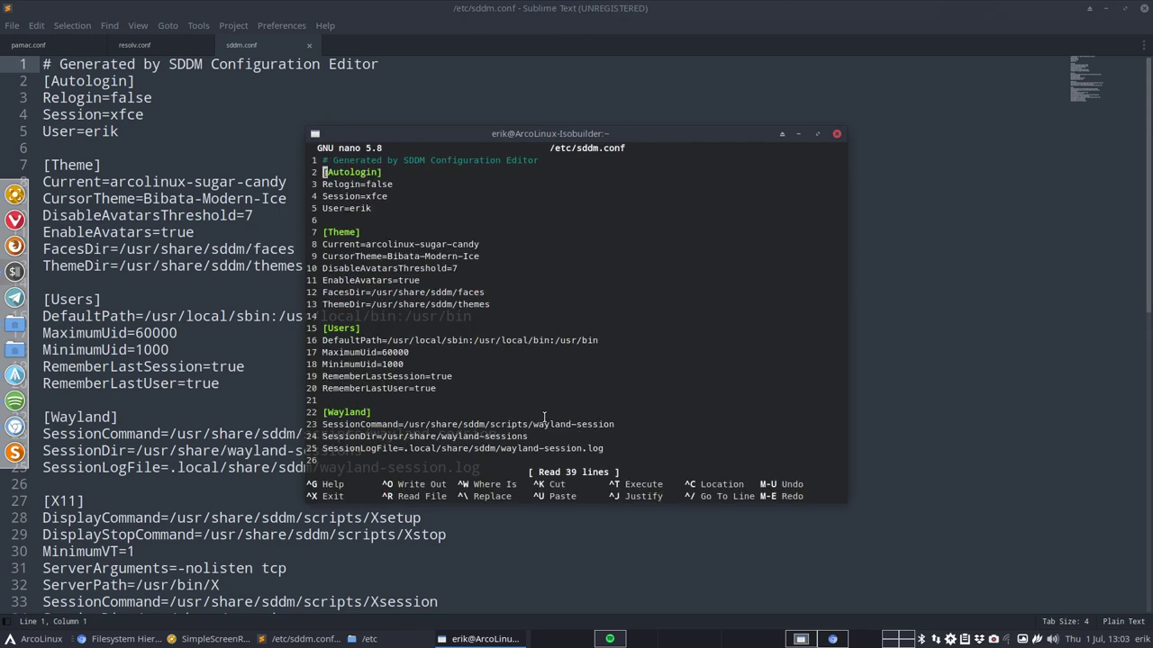
- Install the arcolinux-sddm-materia-git package with sudo pacman -S in a second terminal, authenticating with the account password
key(ctrl+alt+Return)
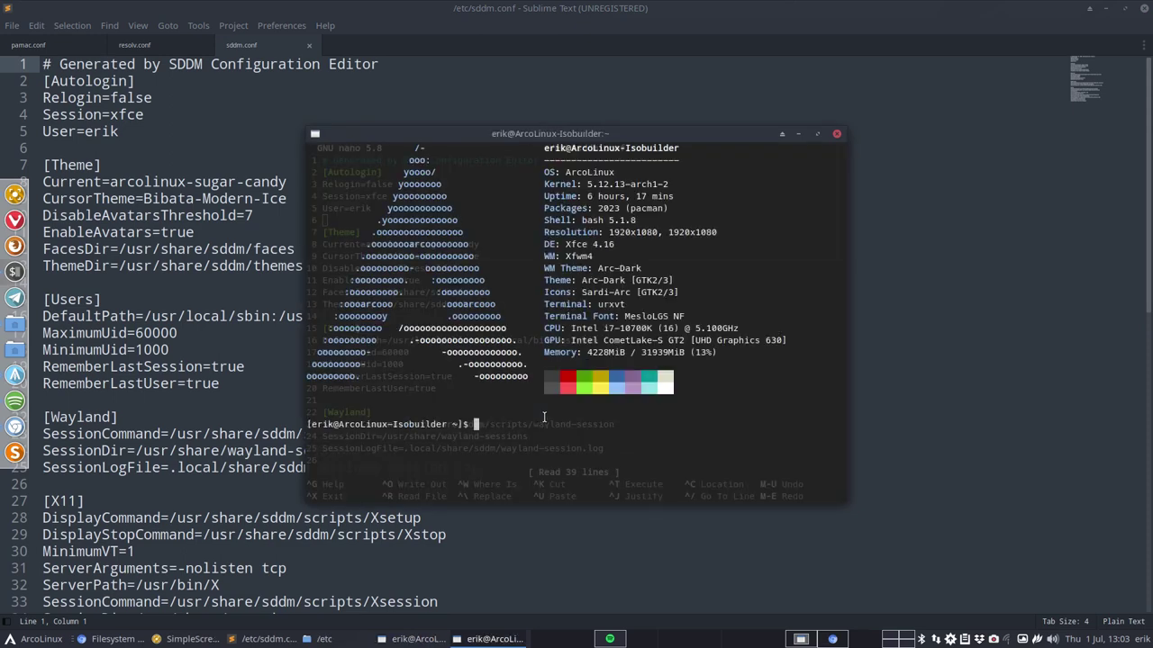
text(sduo)
key(BackSpace)
key(BackSpace)
key(BackSpace)
key(BackSpace)
text(udo pacman -S arcolinux)
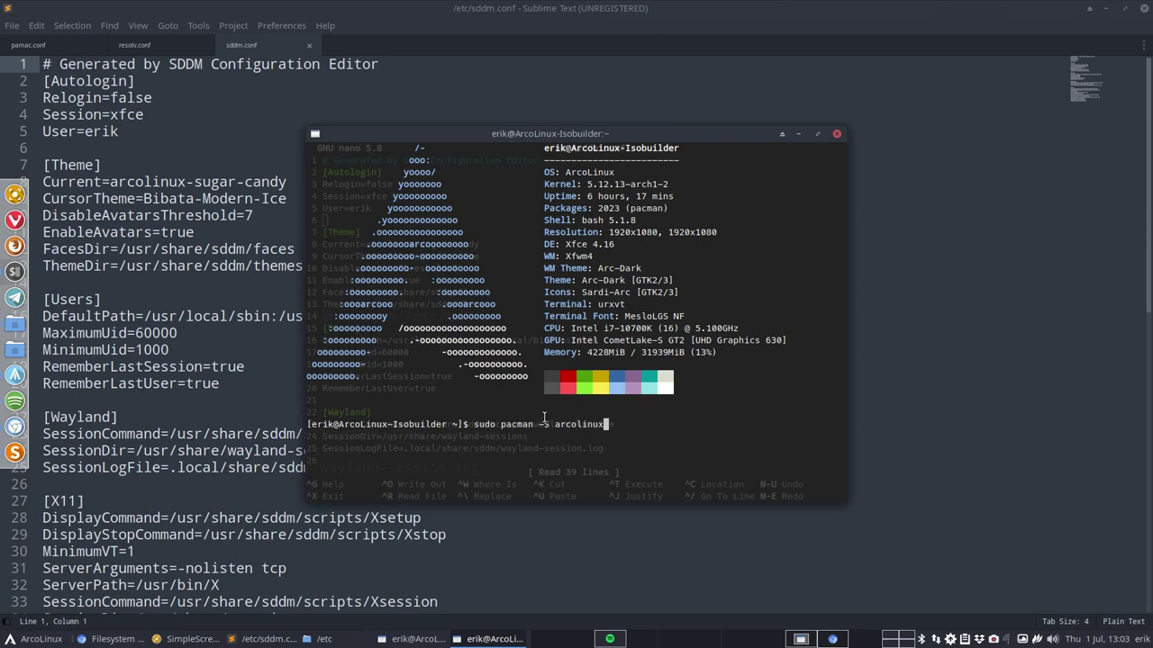
text(-sddm-materia-git)
key(Return)
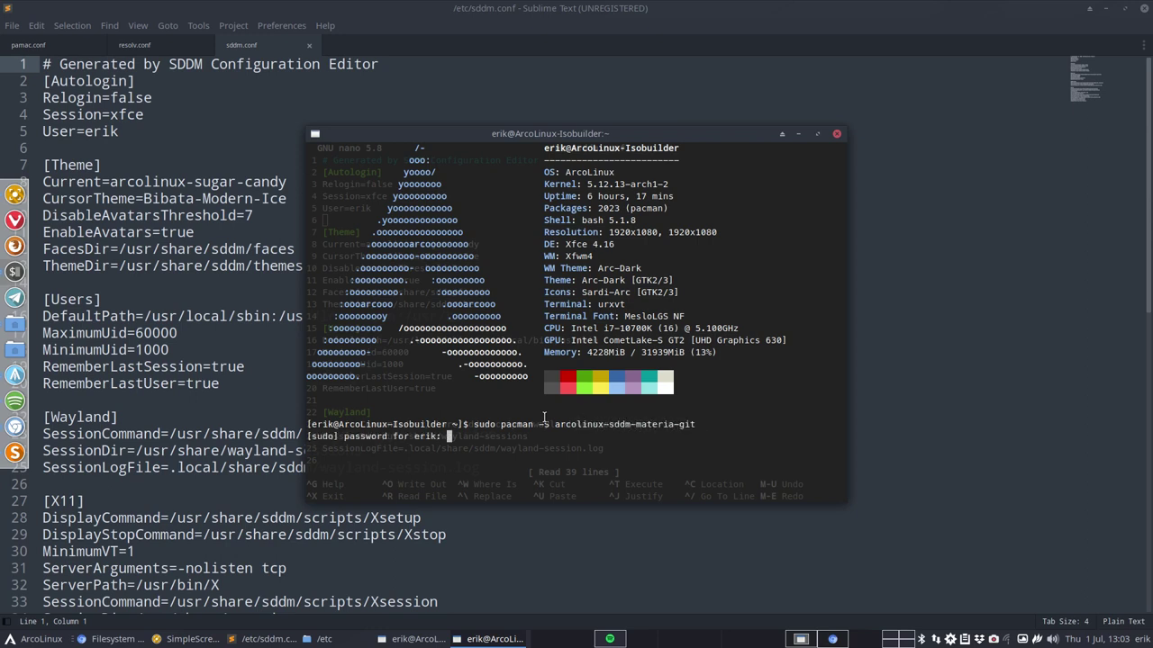
key(Return)
key(Return)
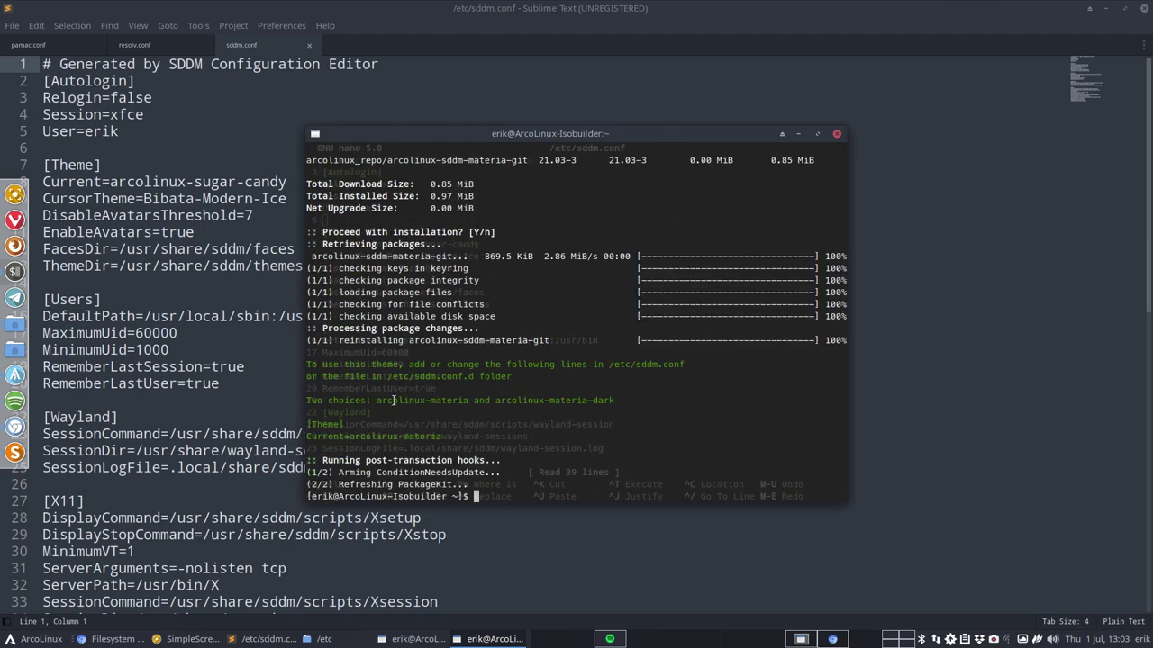
- Open SDDM Configuration, examine the available themes for the current theme name, and close the editor without saving
click(27, 640)
text(sdd)
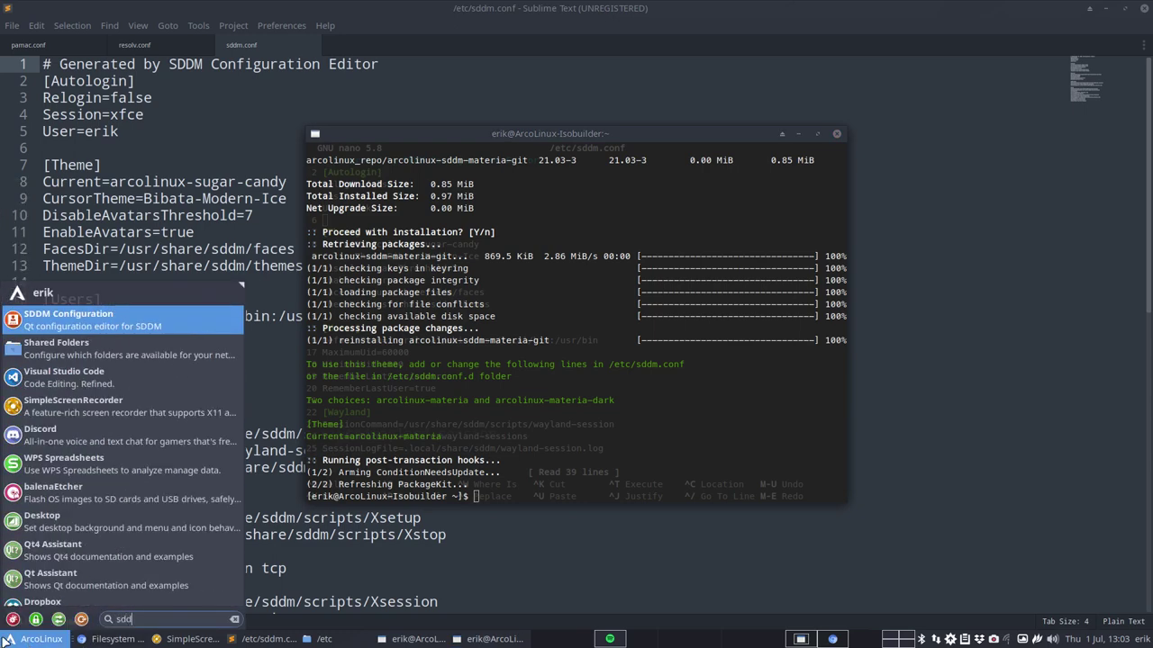
click(164, 325)
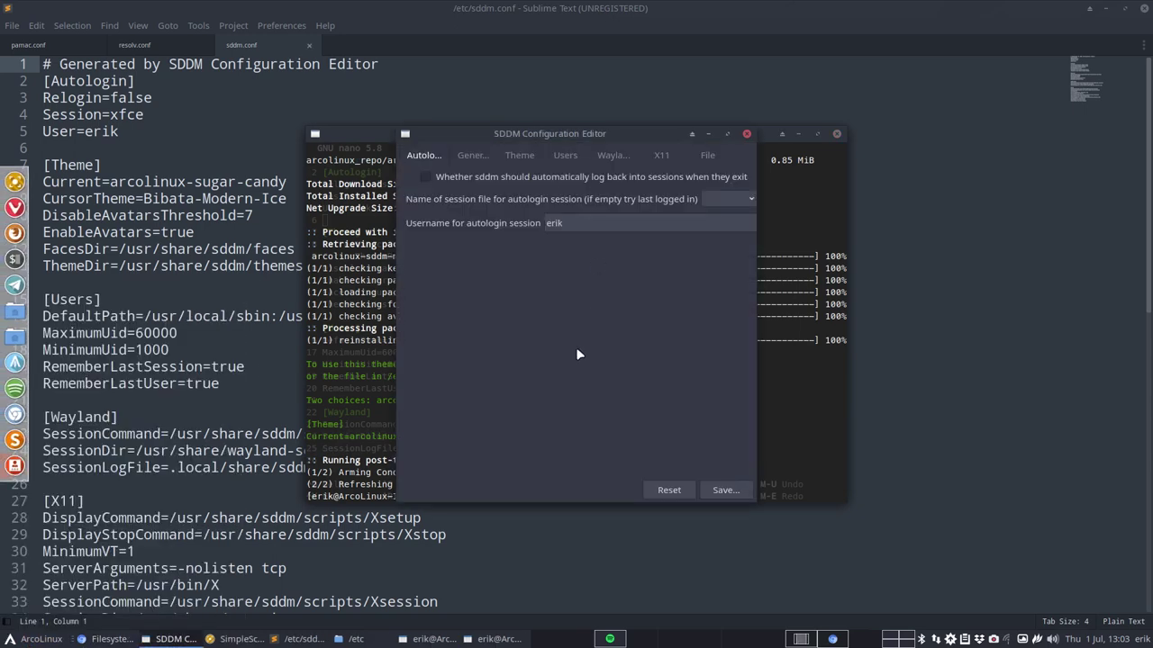
click(512, 156)
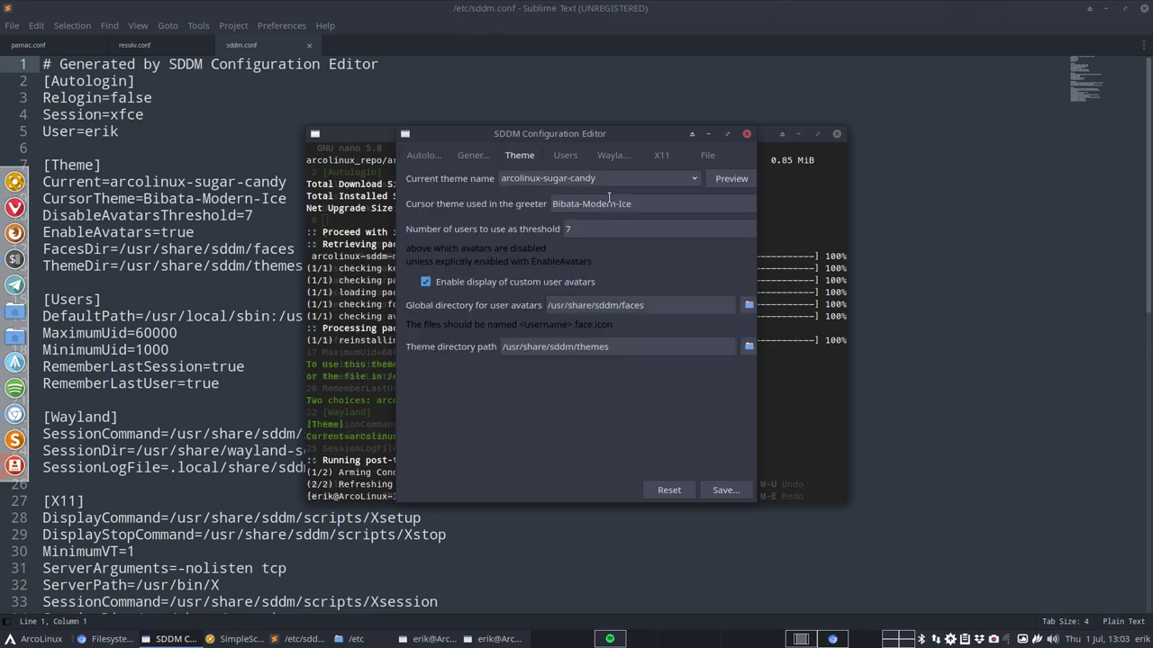
click(693, 179)
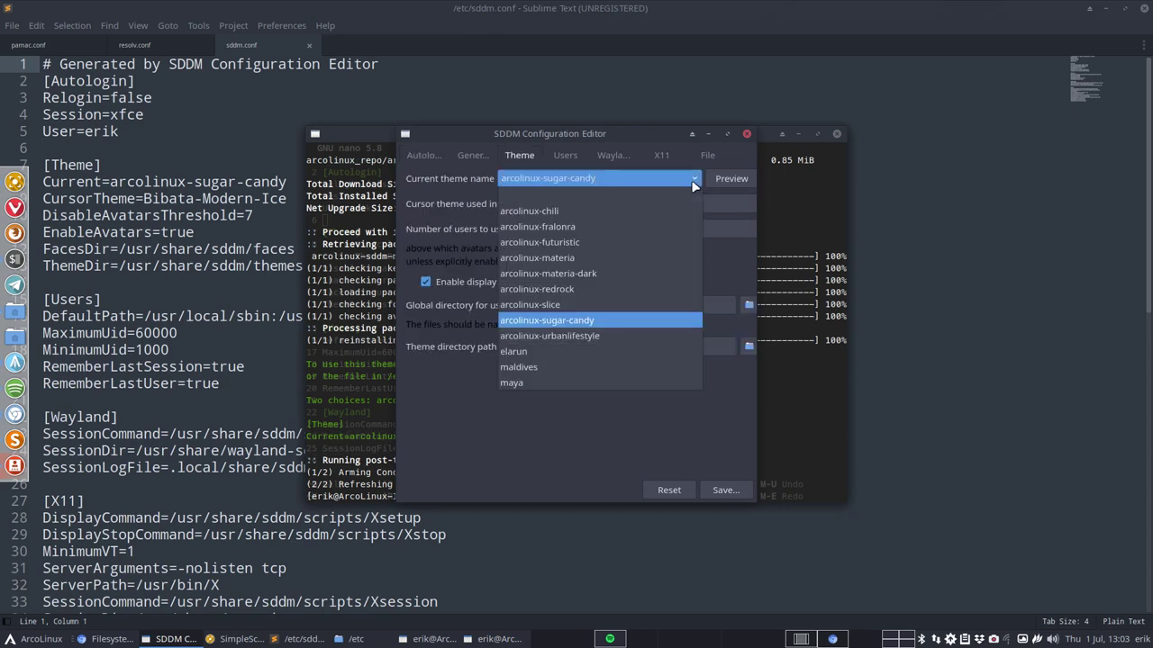
click(740, 427)
click(746, 135)
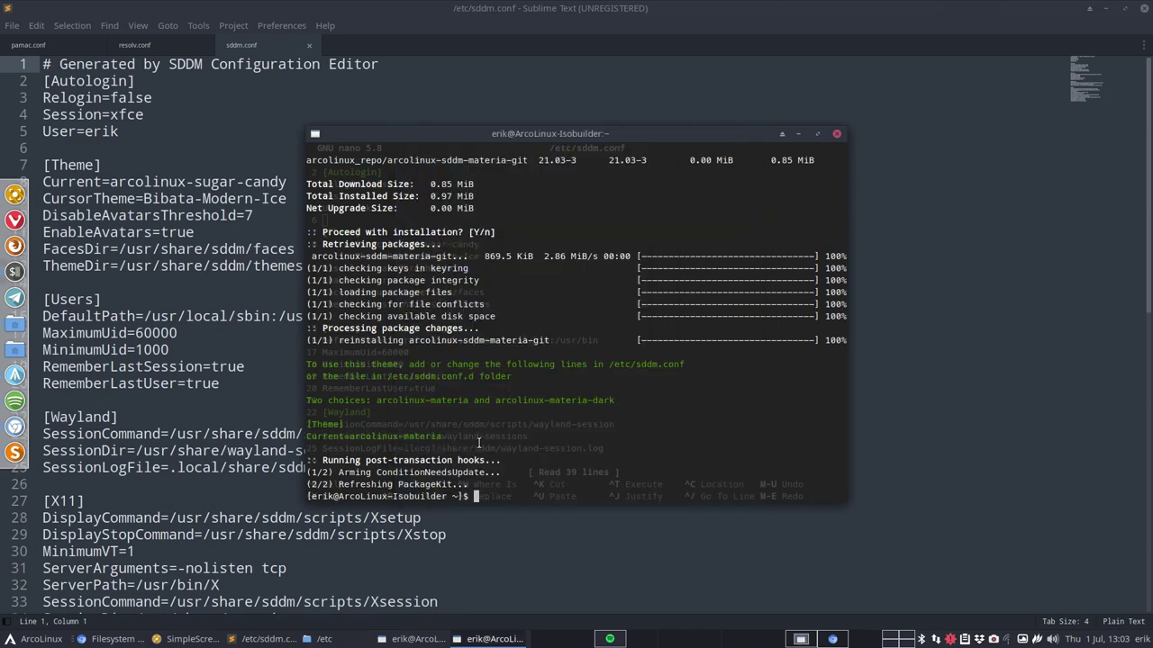
- Open /etc/sddm.conf in nano from the terminal with the nsddm command
key(Up)
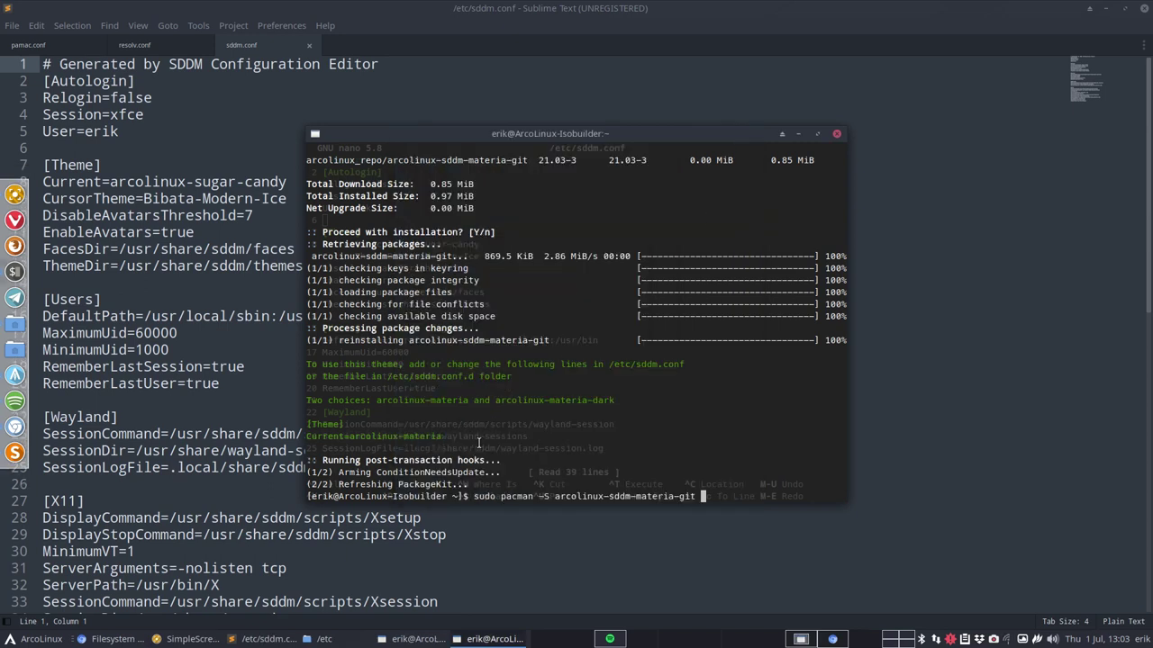
key(Down)
key(Up)
key(Down)
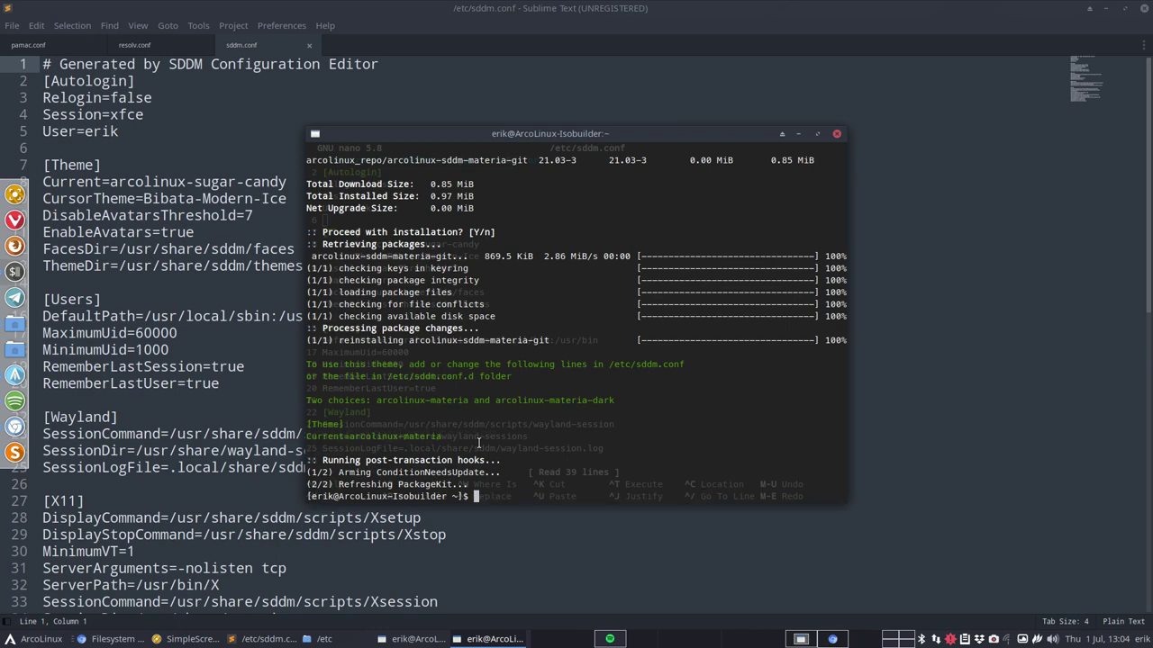
text(nsdd)
key(BackSpace)
text(dm)
key(Return)
- Set Current to arcolinux-materia in the [Theme] section, save /etc/sddm.conf and exit nano
key(Down)
key(Down)
key(Down)
key(Down)
key(Down)
key(Down)
key(Down)
key(Down)
key(Down)
key(Down)
key(Down)
key(Down)
key(Down)
key(Down)
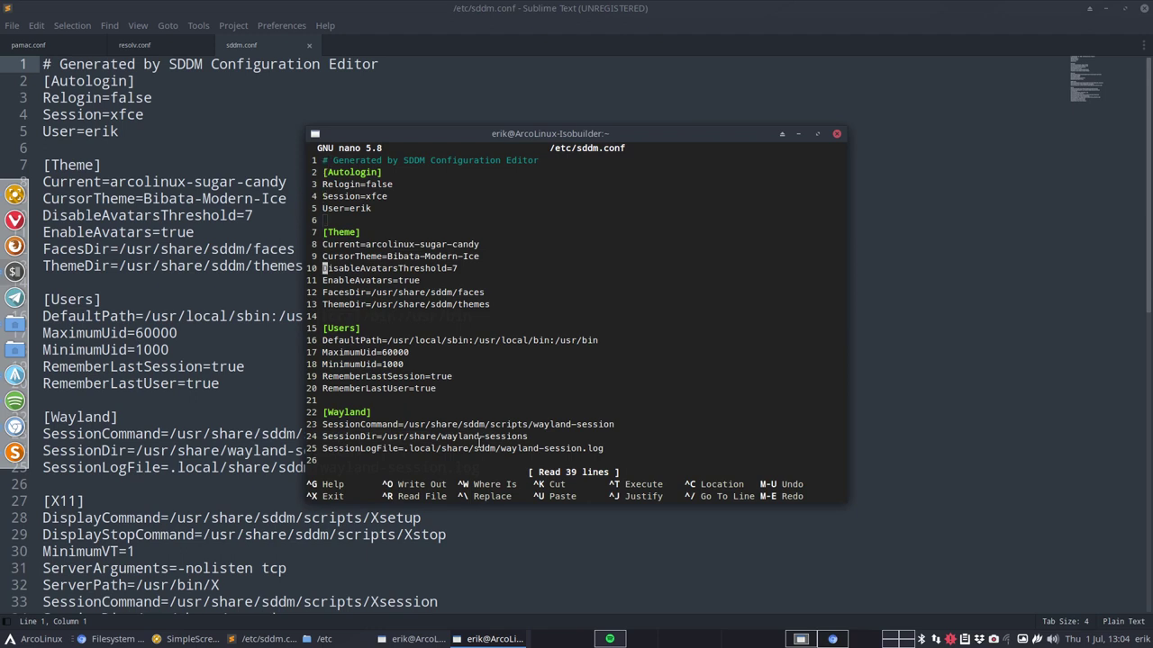
key(Up)
key(Up)
key(Up)
key(Up)
key(Up)
key(Up)
key(Up)
key(Right)
key(Right)
key(Right)
key(Right)
key(Right)
key(Right)
key(Right)
key(Right)
key(Right)
key(Right)
key(Right)
key(Right)
key(Right)
key(Right)
key(Right)
key(Right)
key(Right)
key(Right)
text(materia)
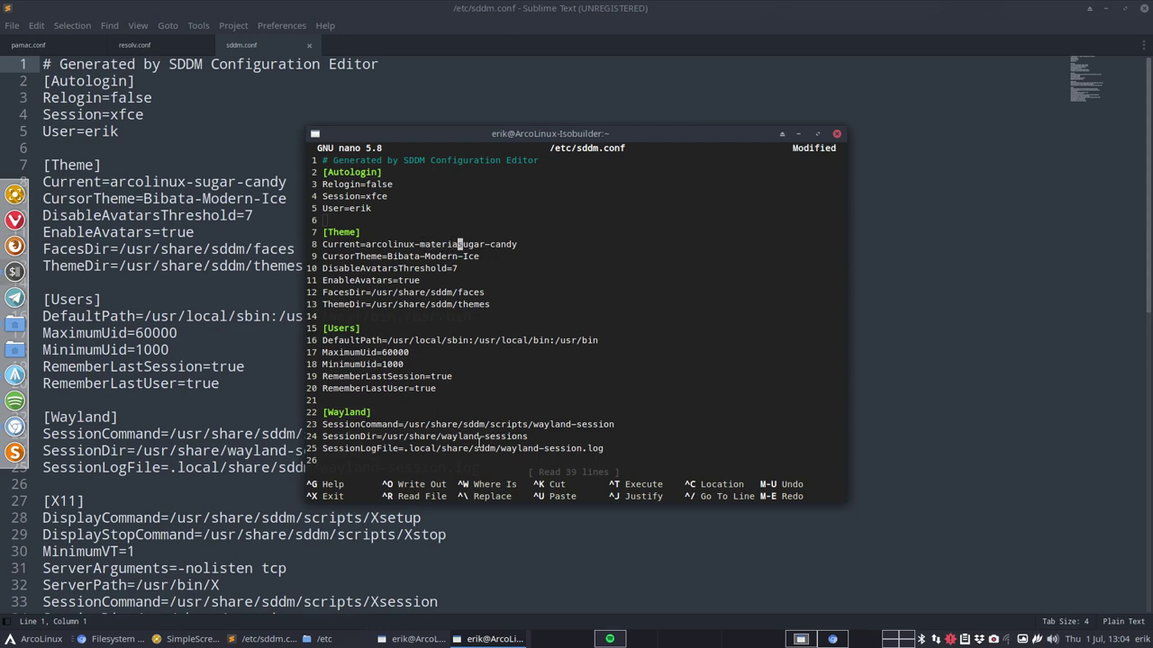
key(Delete)
key(Delete)
key(Delete)
key(Delete)
key(Delete)
key(Delete)
key(Delete)
key(Delete)
key(Delete)
key(Delete)
key(Delete)
key(ctrl+x)
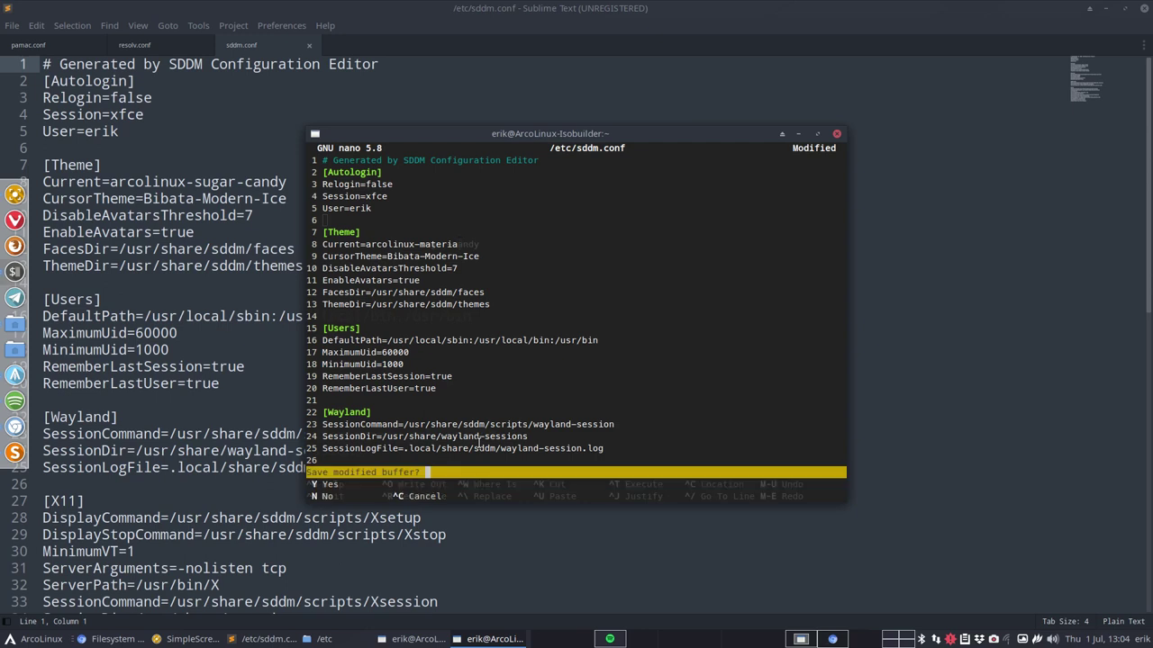
key(y)
key(Return)
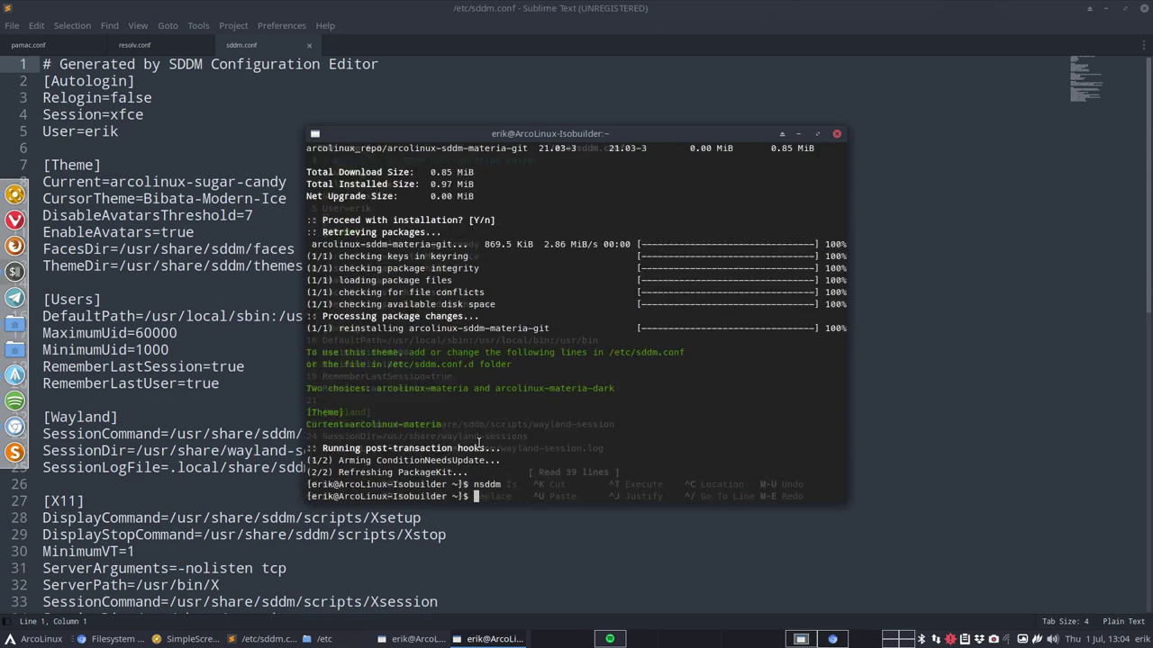
- Close the terminal windows and the text editor, and look through the folders and files in /etc
click(836, 135)
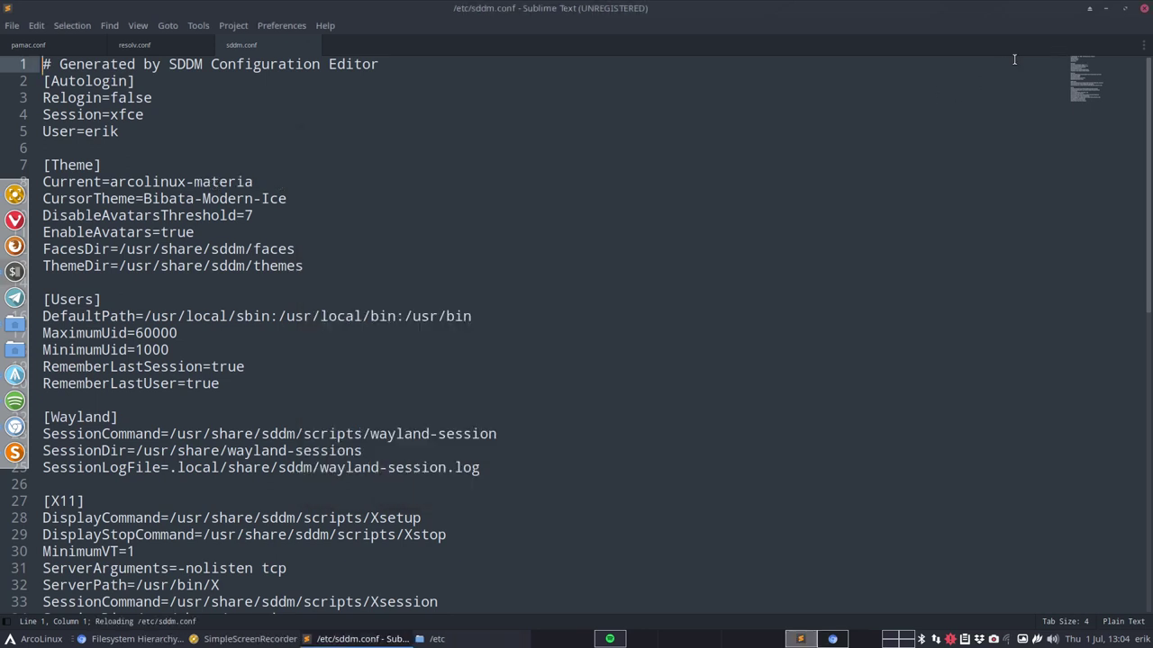
click(1141, 8)
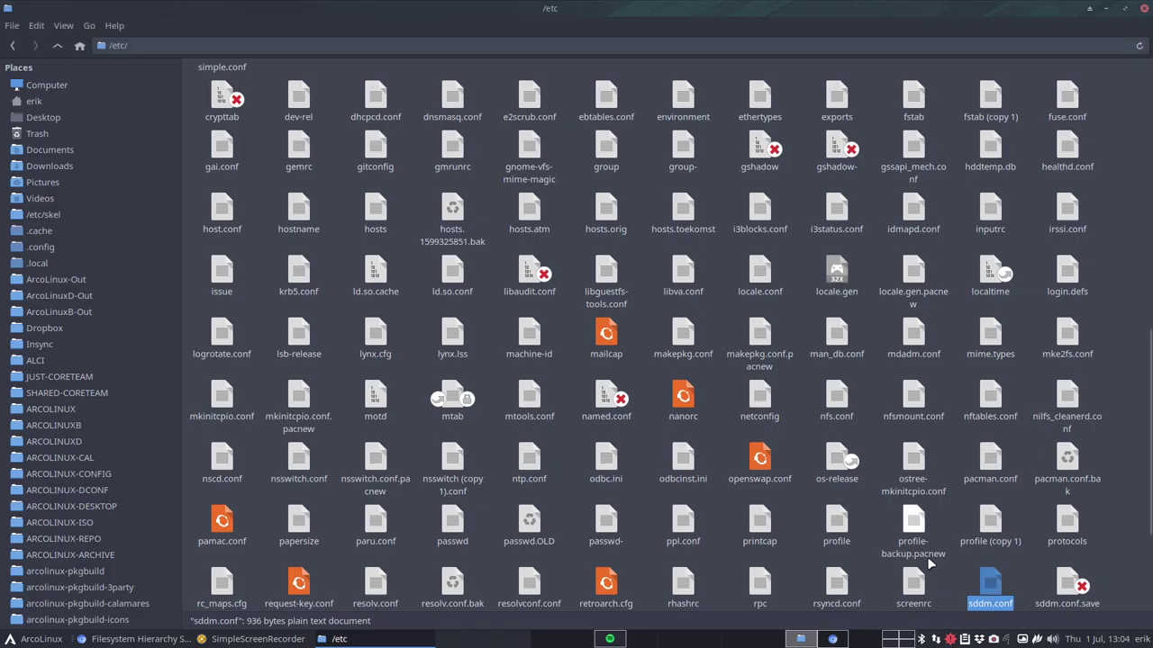
scroll(930, 563, down, 3)
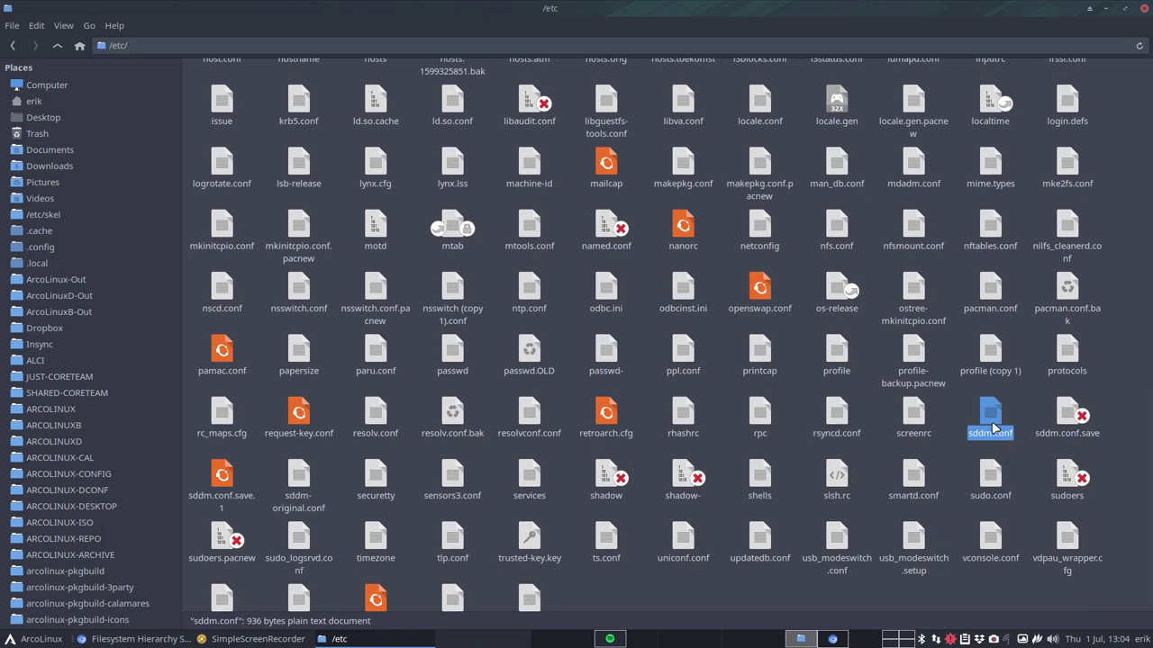
scroll(993, 429, up, 2)
scroll(994, 429, up, 5)
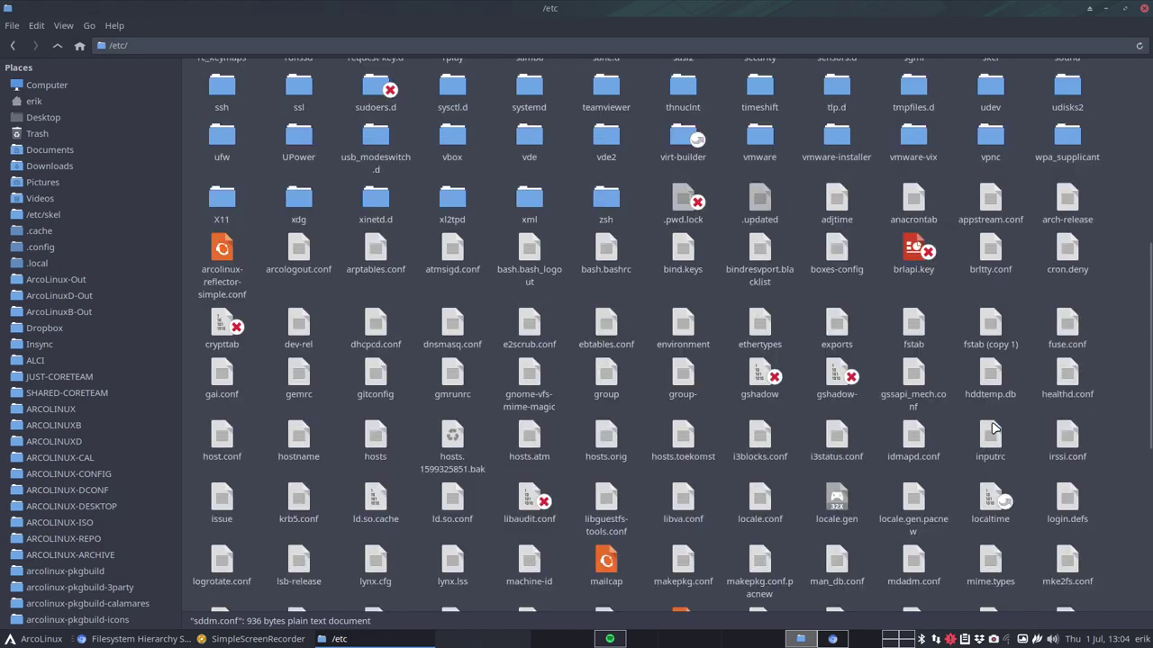
scroll(993, 429, up, 5)
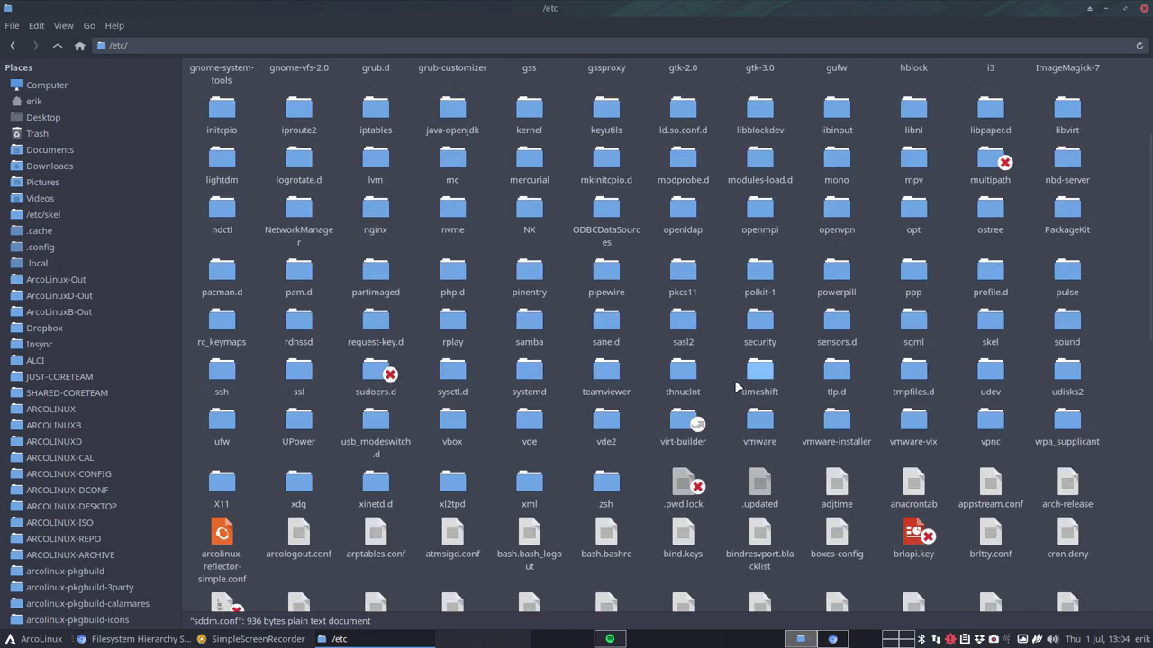
scroll(680, 379, up, 3)
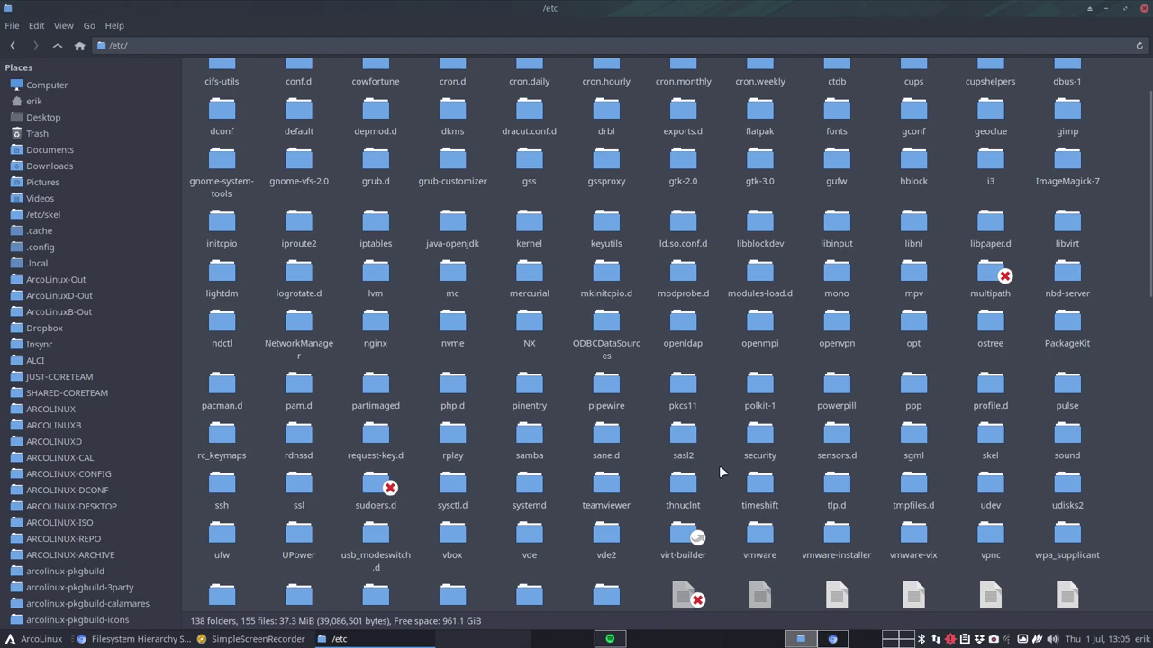
scroll(721, 471, down, 10)
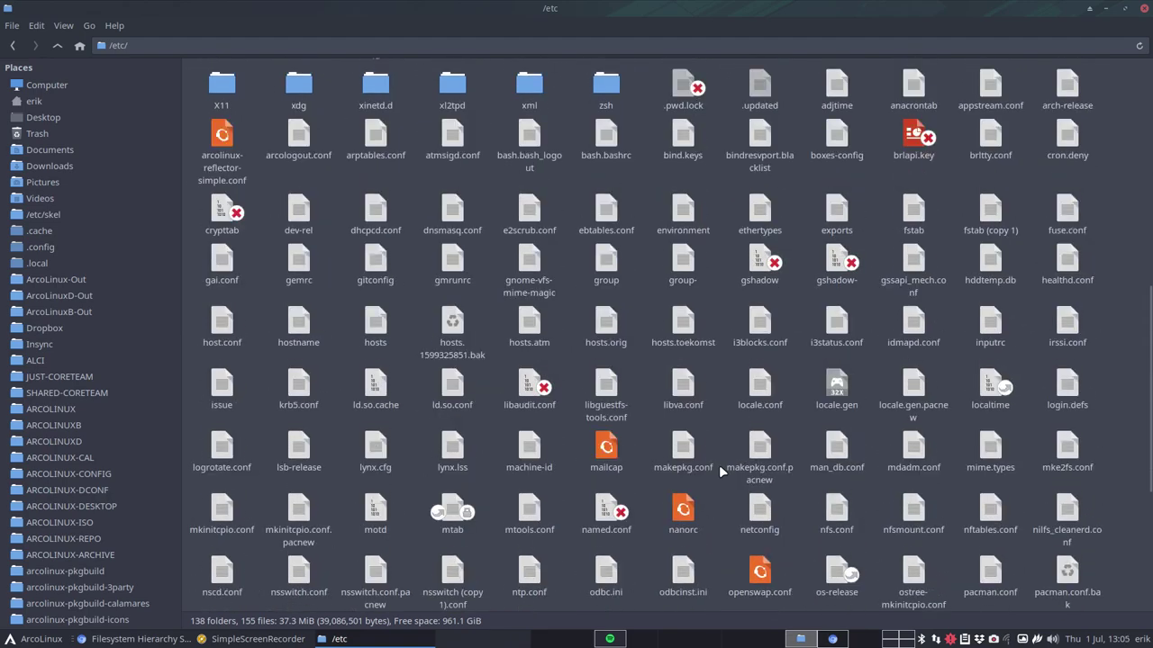
- Look through the remaining configuration files in /etc and return to the root directory
scroll(720, 471, down, 2)
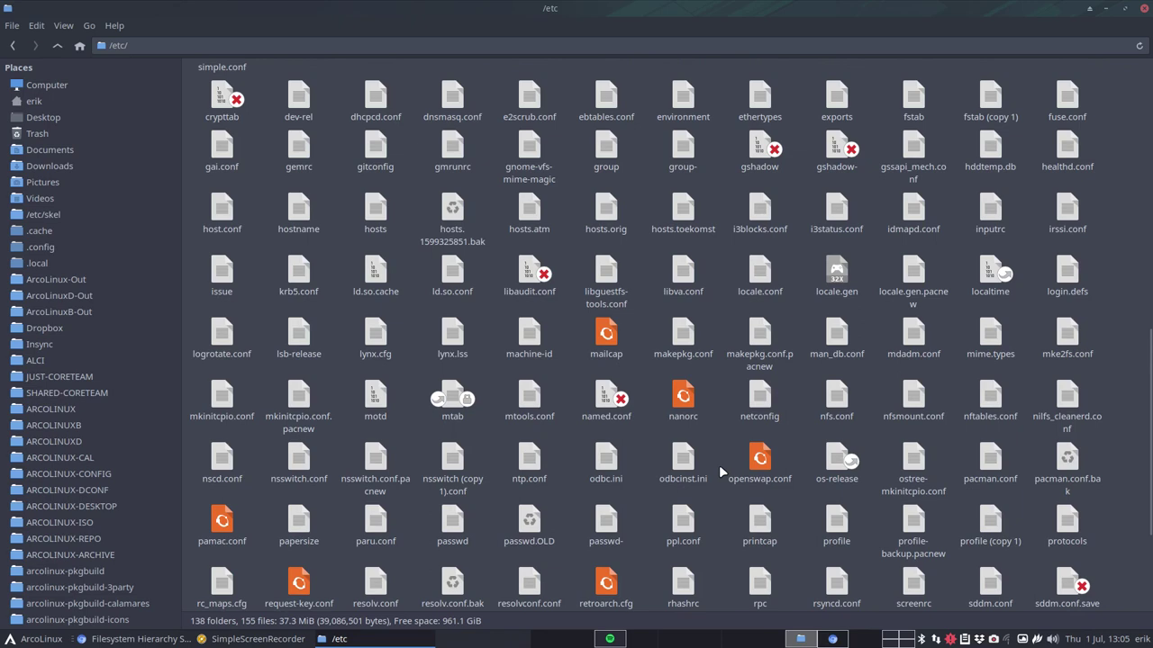
scroll(720, 471, down, 4)
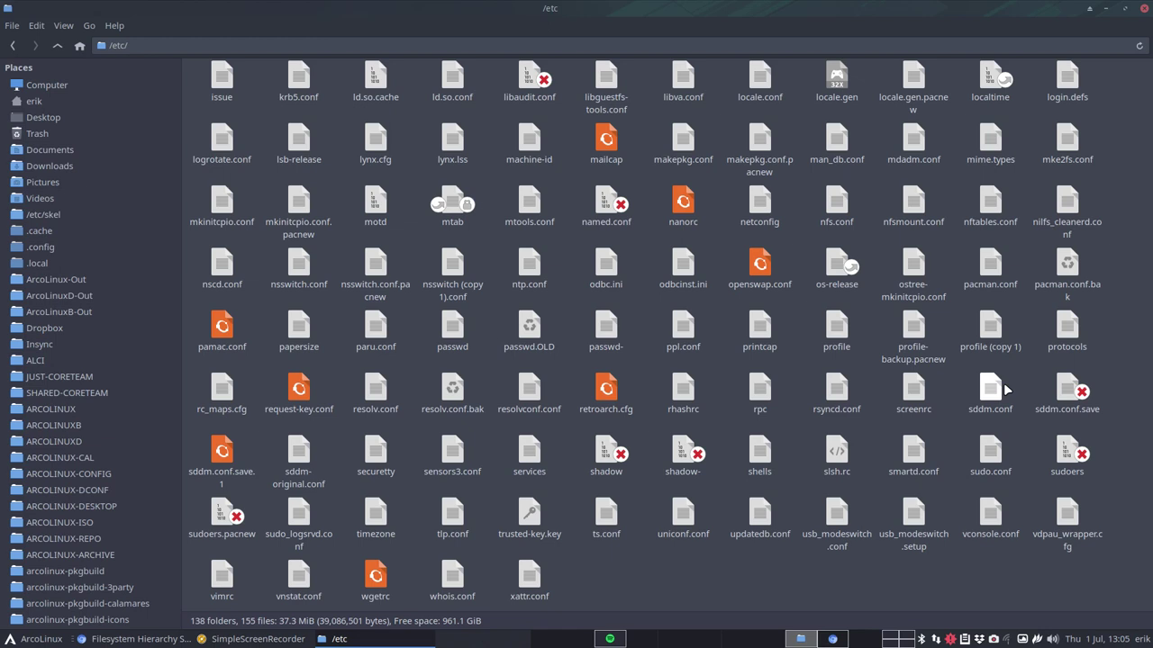
click(57, 45)
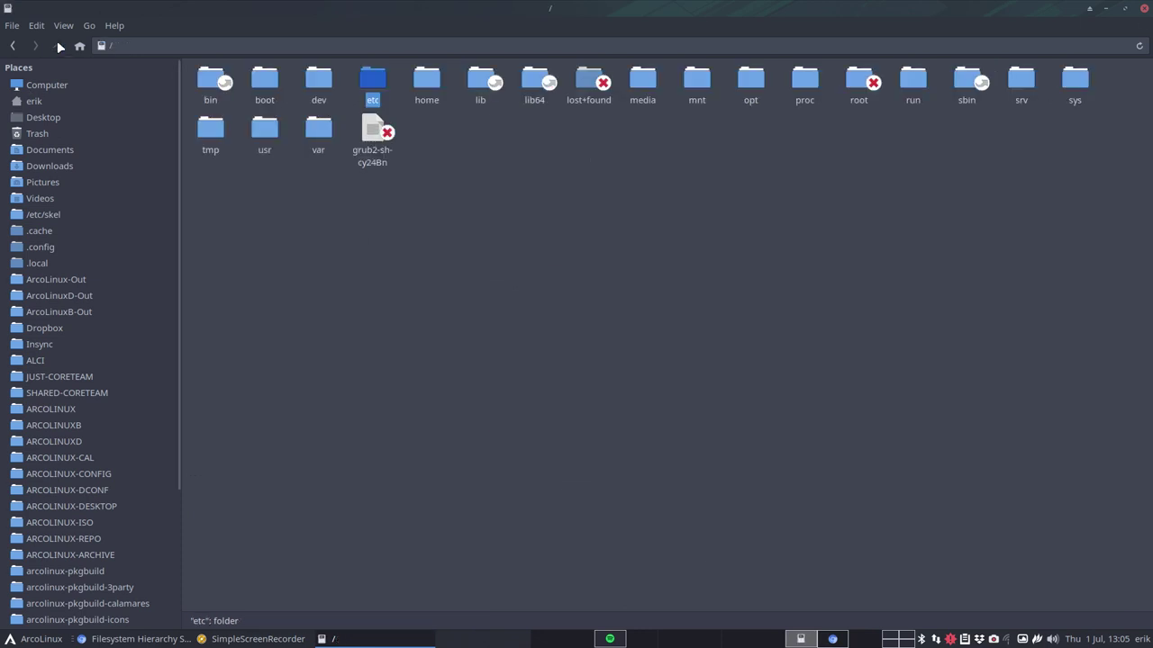
- View the properties of the lib folder to examine its link target
click(427, 81)
click(479, 80)
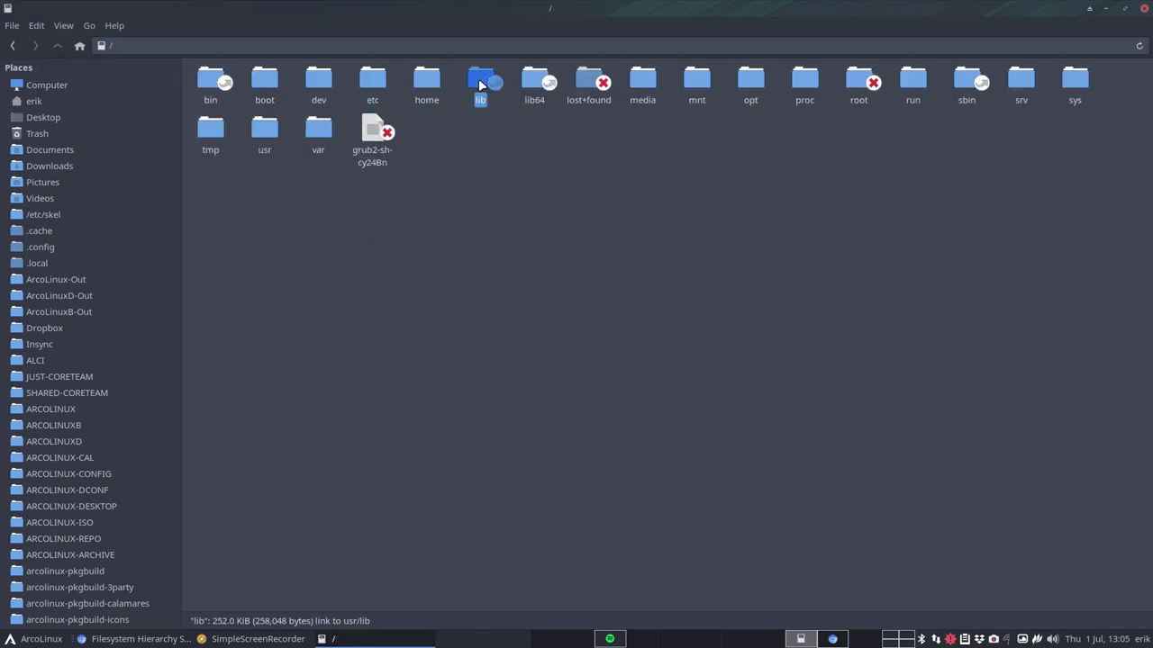
right_click(478, 84)
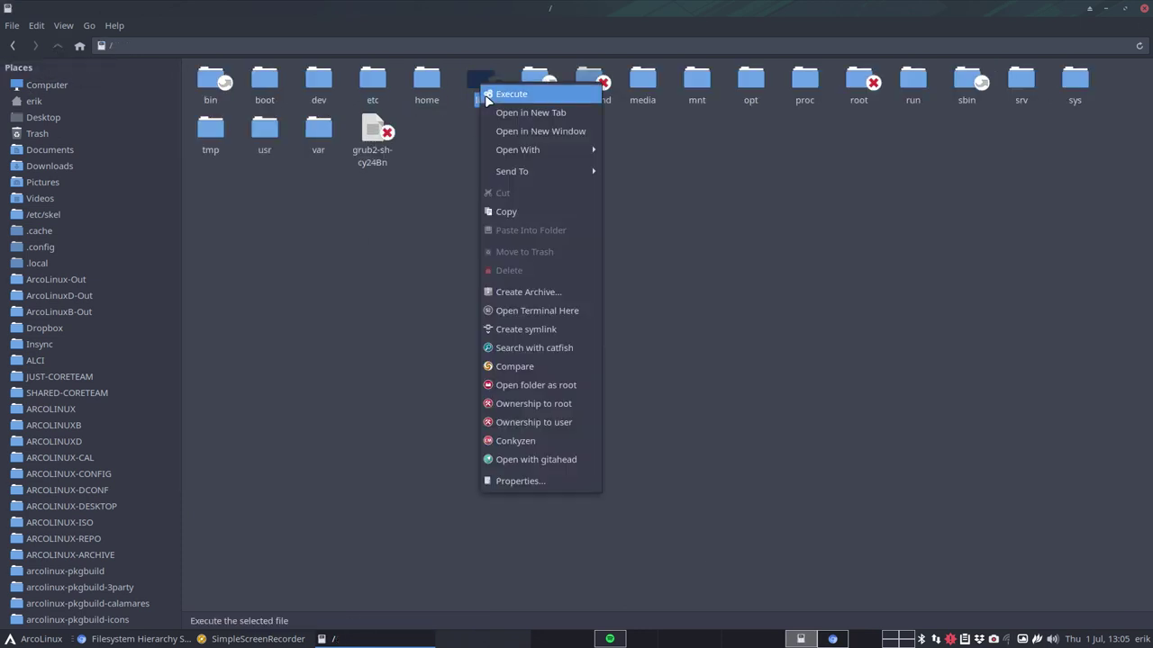
click(556, 481)
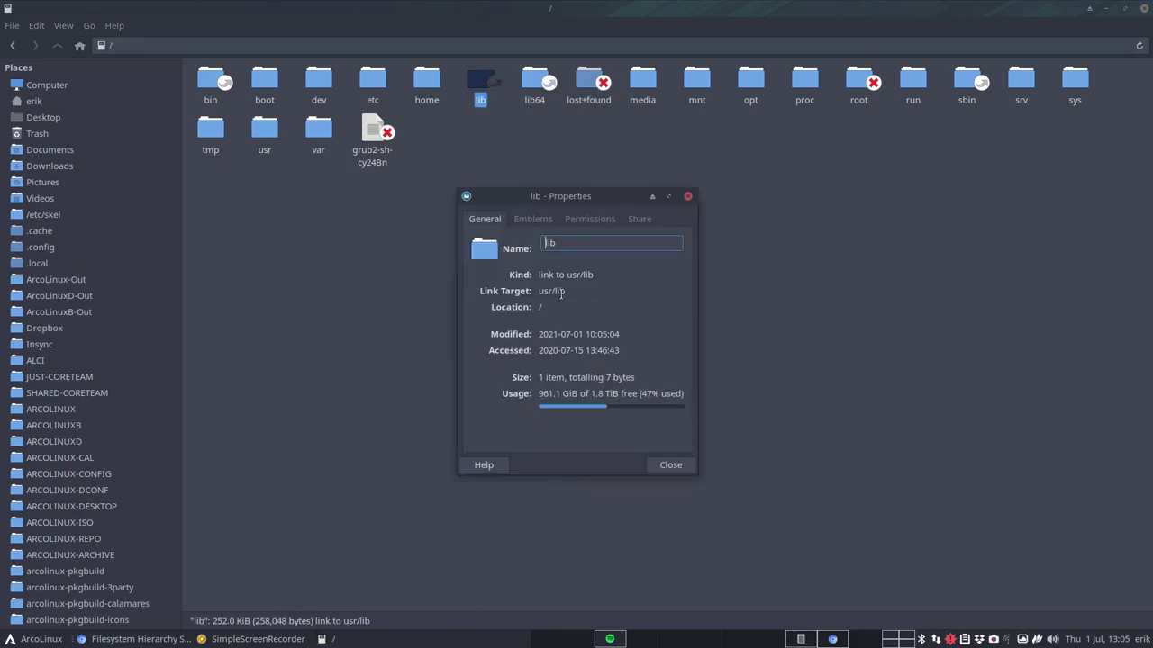
click(671, 464)
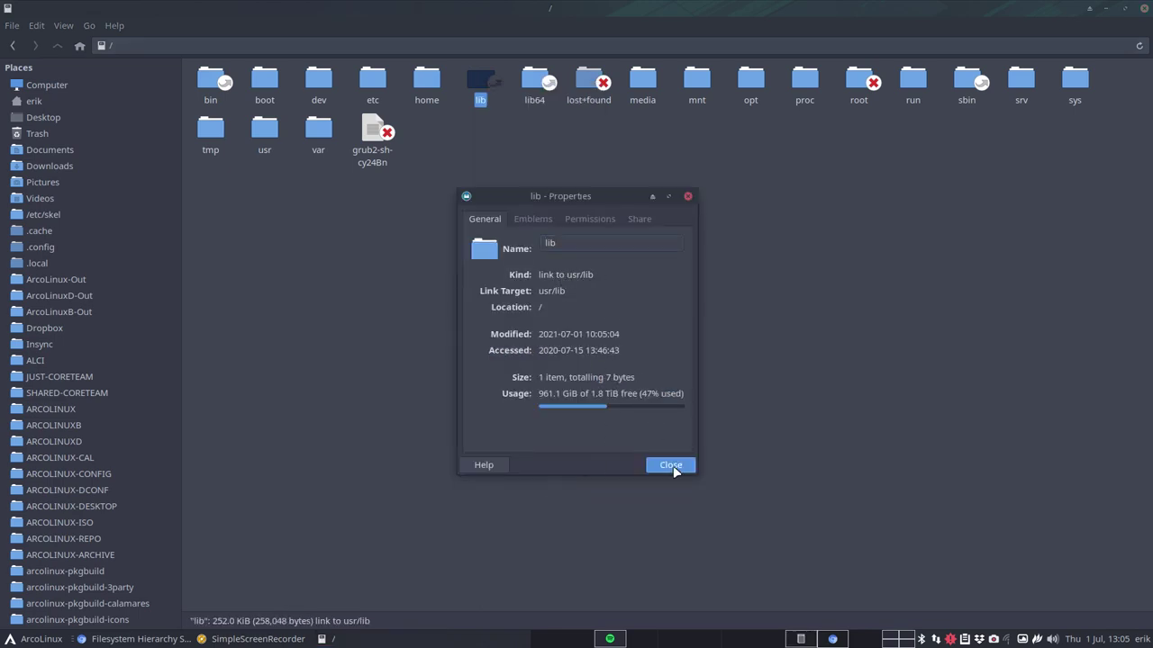
- Check the link target of the lib64 folder in its properties
click(531, 92)
right_click(528, 95)
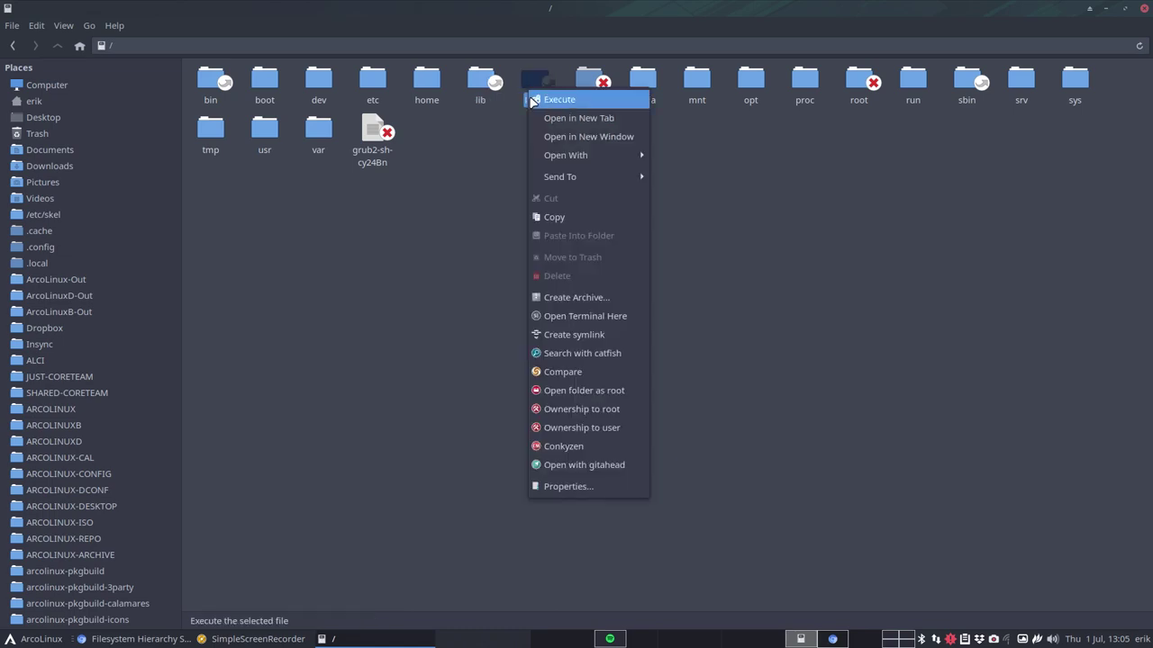
click(601, 486)
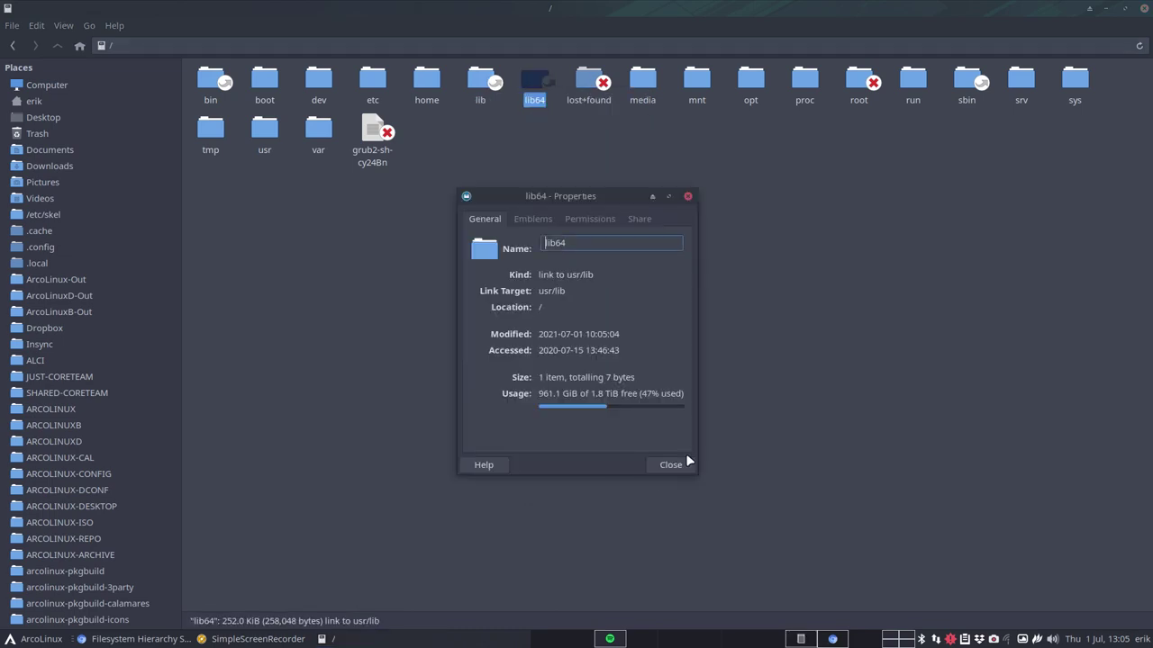
click(675, 467)
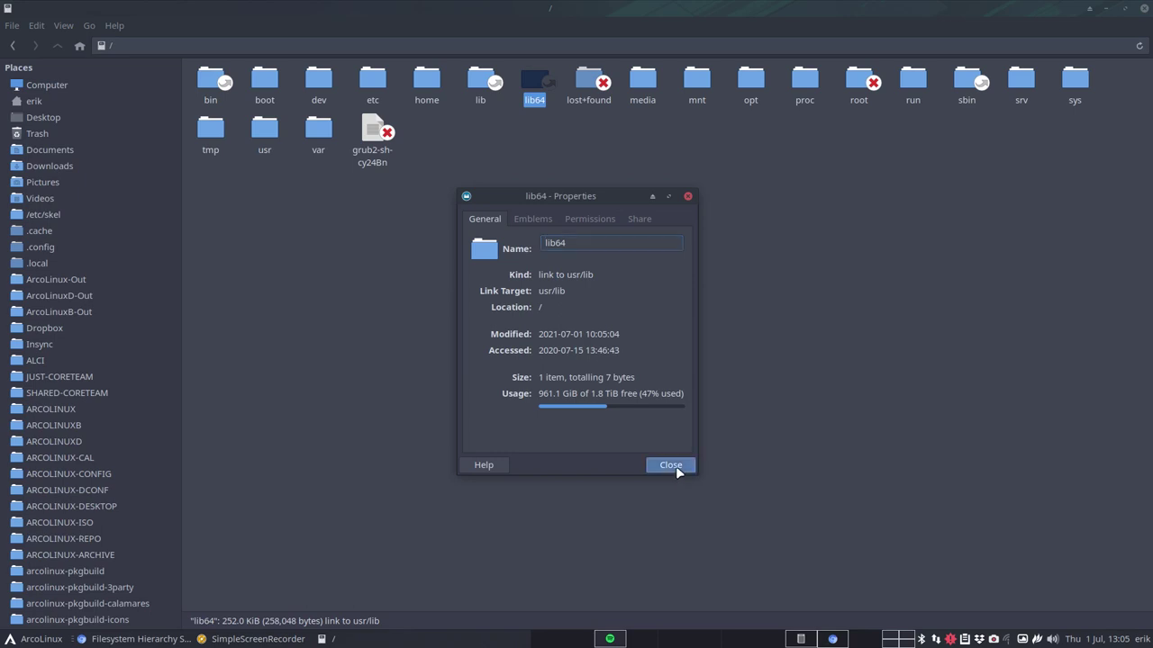
- Try to open the lost+found folder and go back to the root directory
double_click(588, 82)
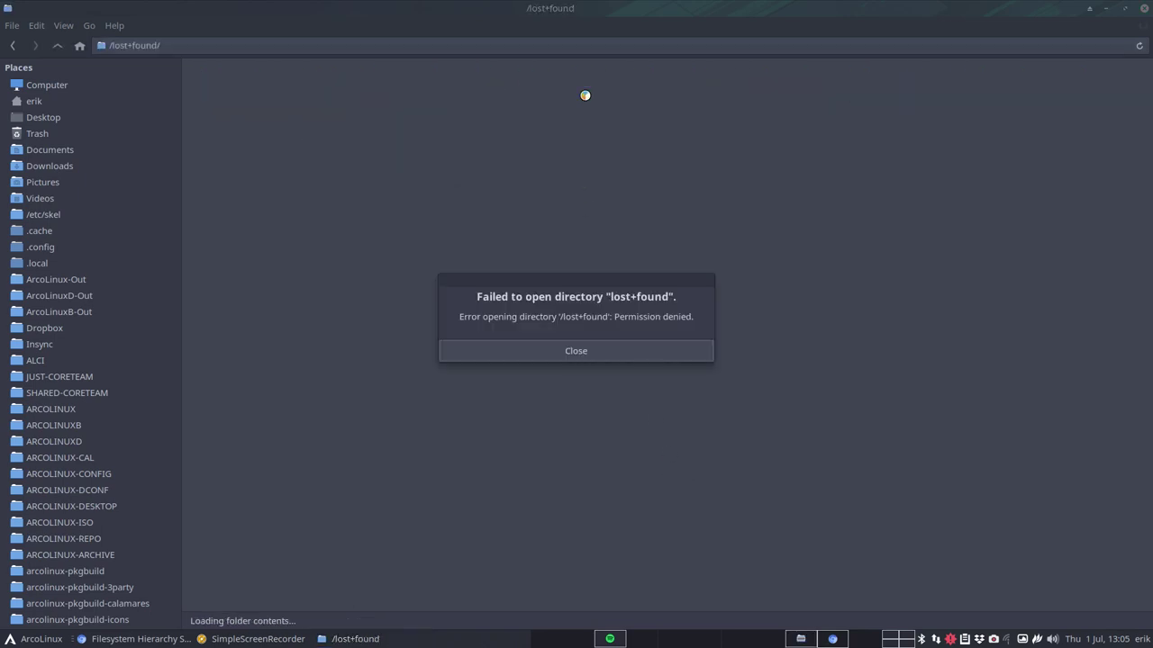
click(579, 351)
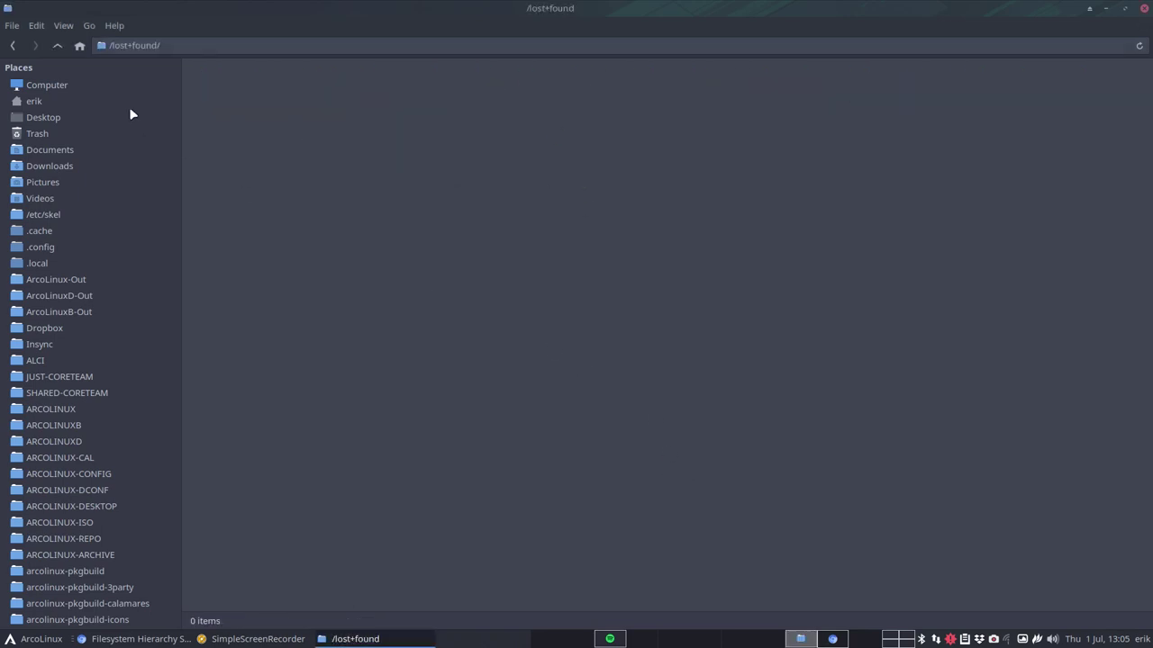
click(13, 45)
- Open the media folder and reopen it as root, authenticating with the account password
click(642, 83)
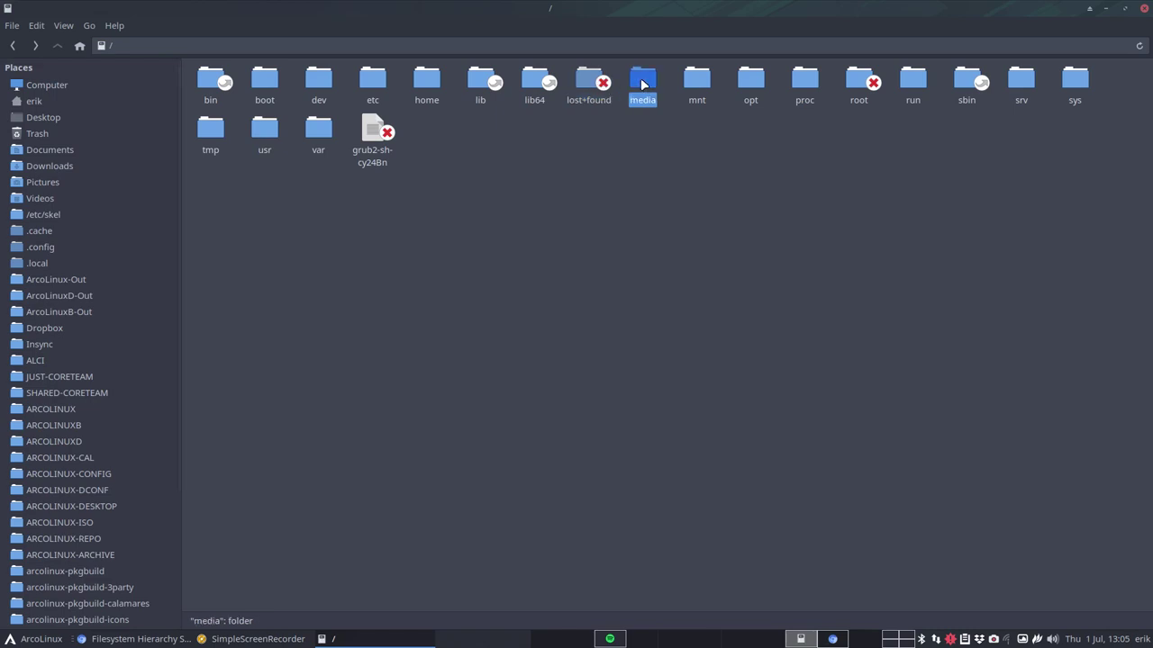
double_click(642, 83)
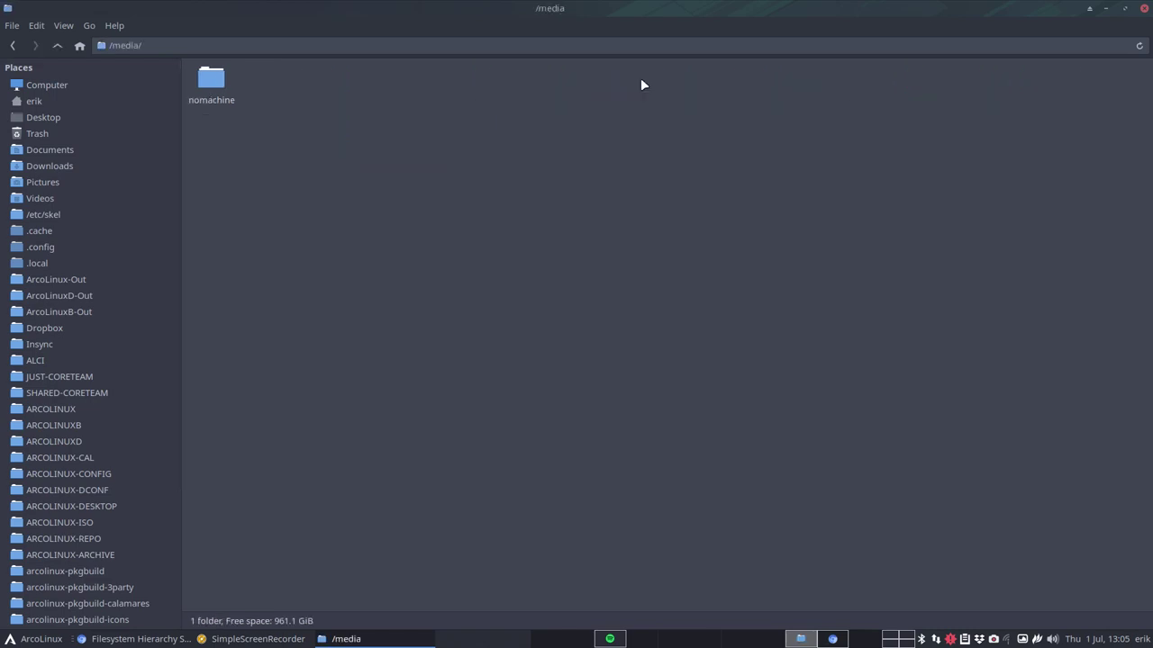
click(211, 79)
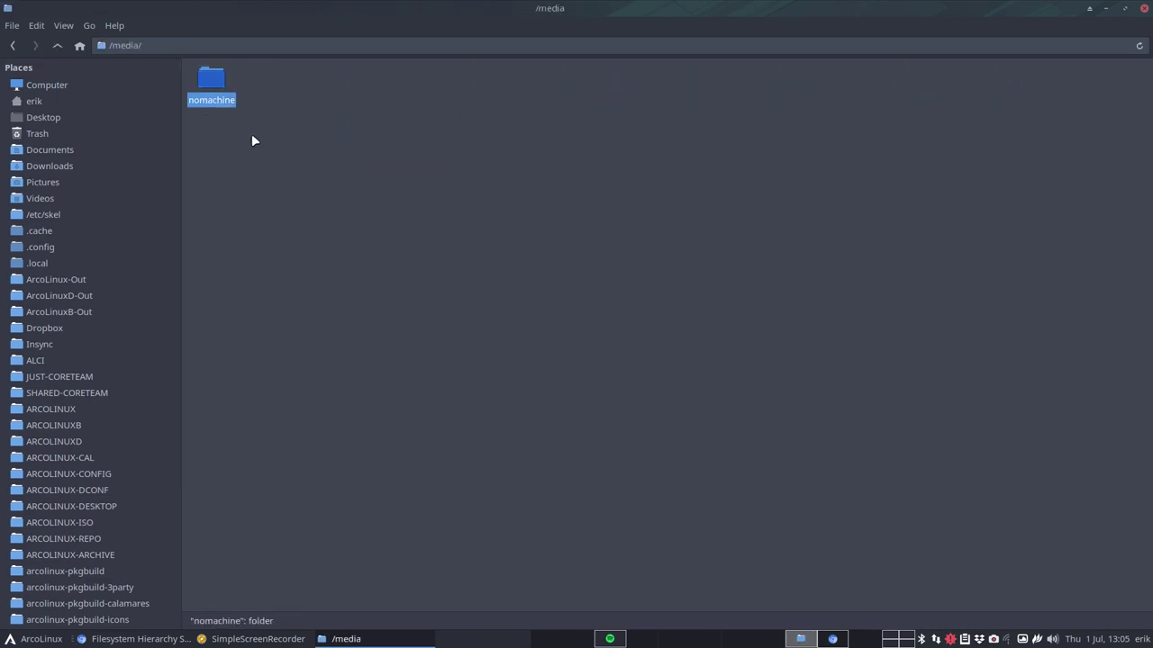
right_click(285, 167)
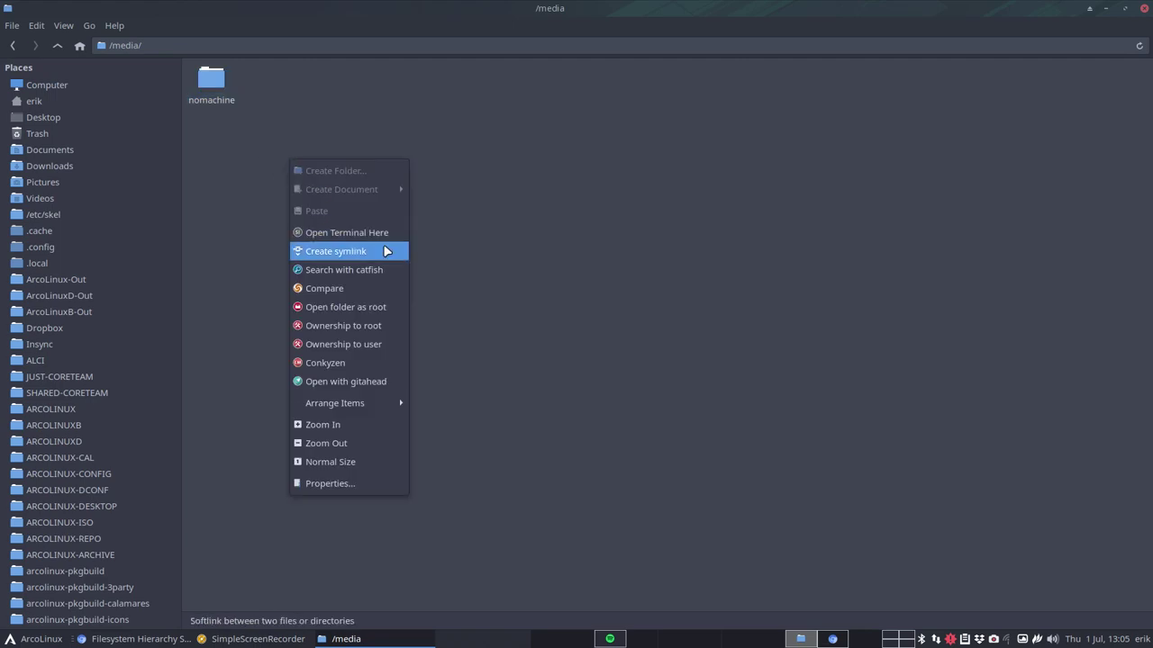
click(396, 307)
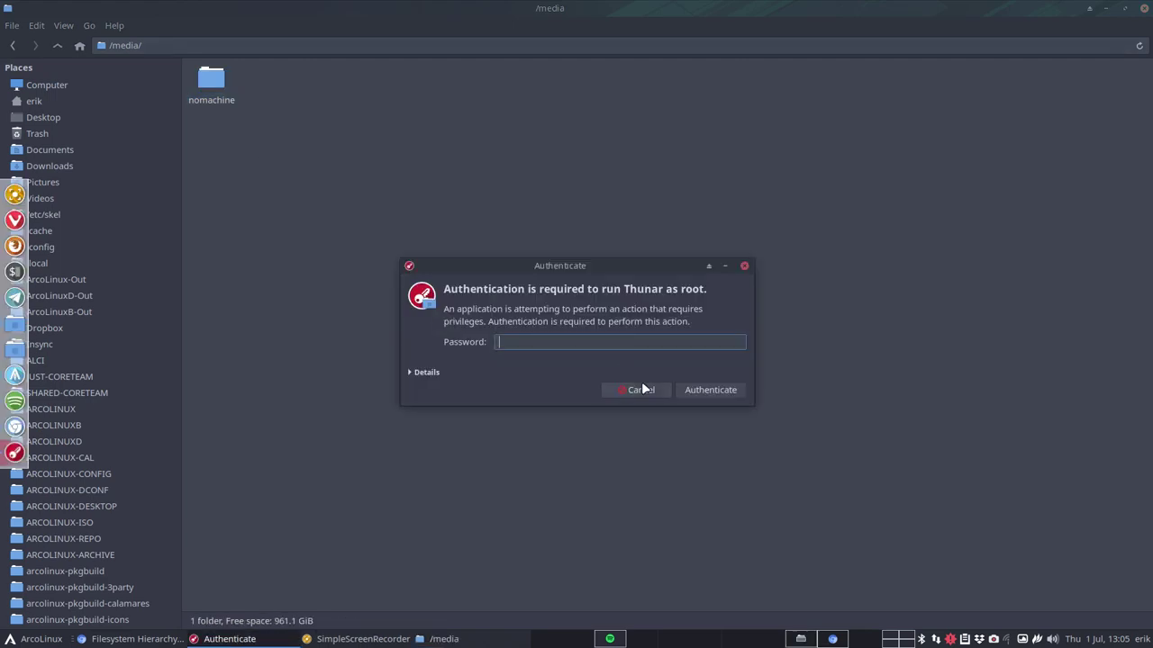
text(****)
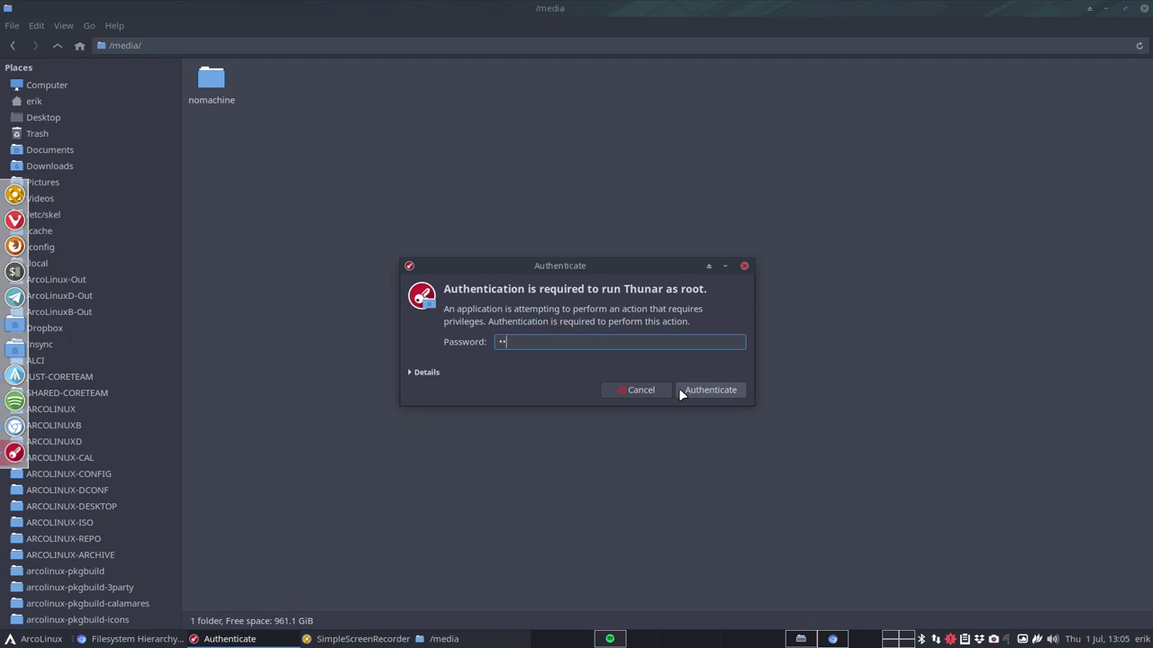
click(682, 394)
- Permanently delete the nomachine folder from /media as root and return to the root directory
click(509, 263)
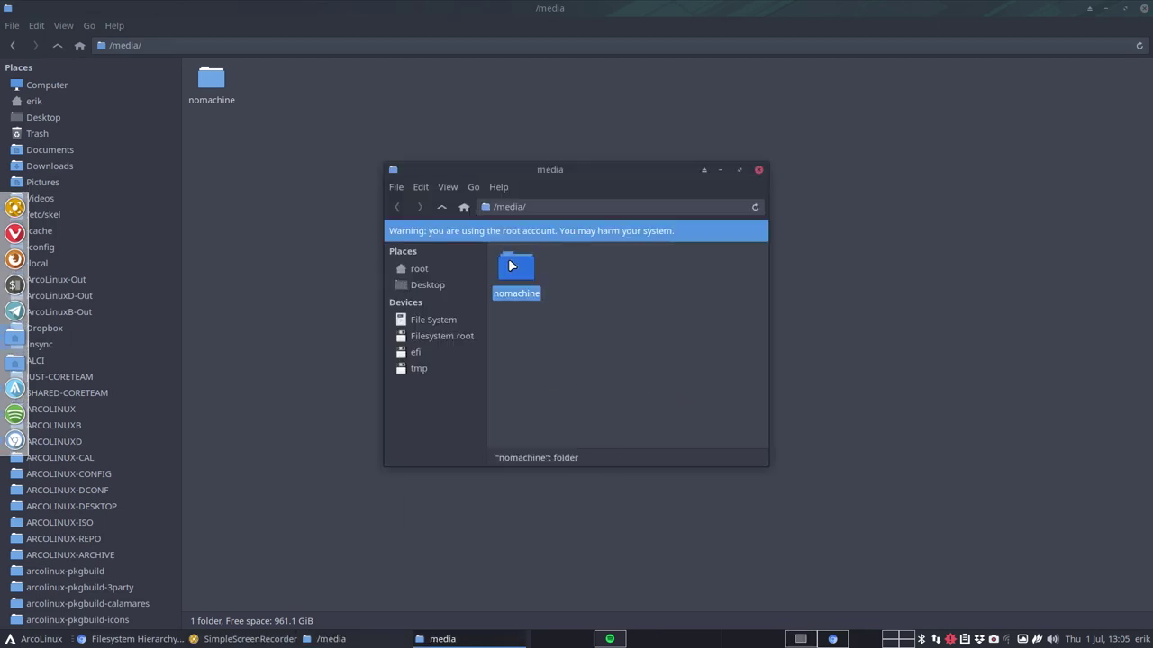
key(shift+Delete)
click(656, 351)
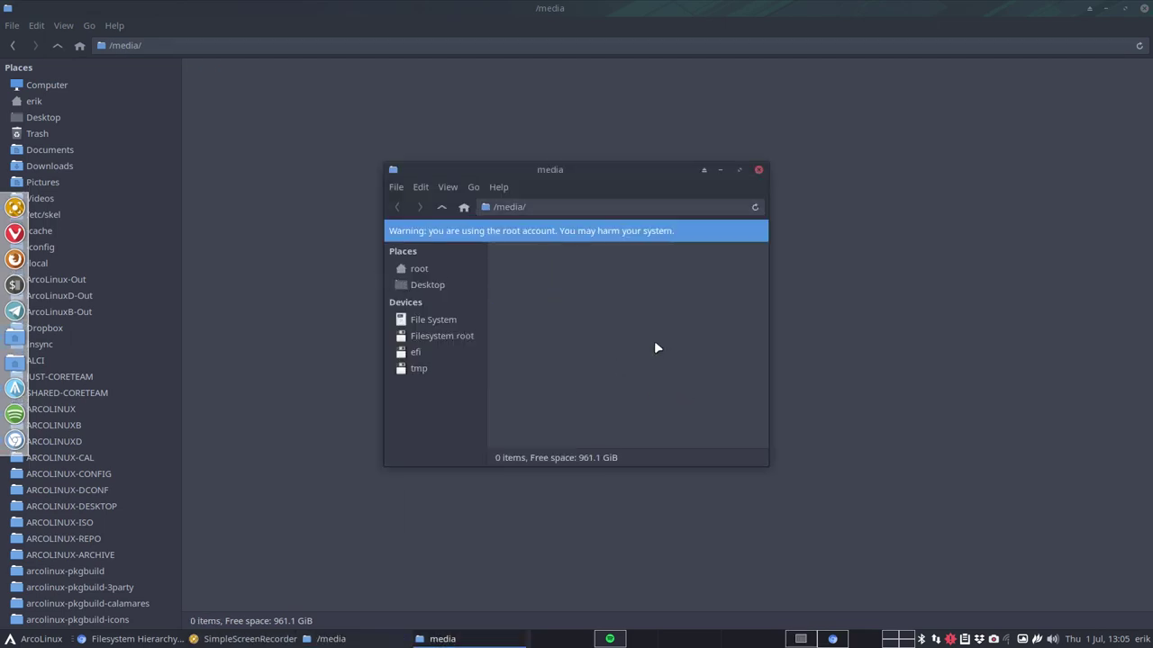
click(758, 170)
click(56, 46)
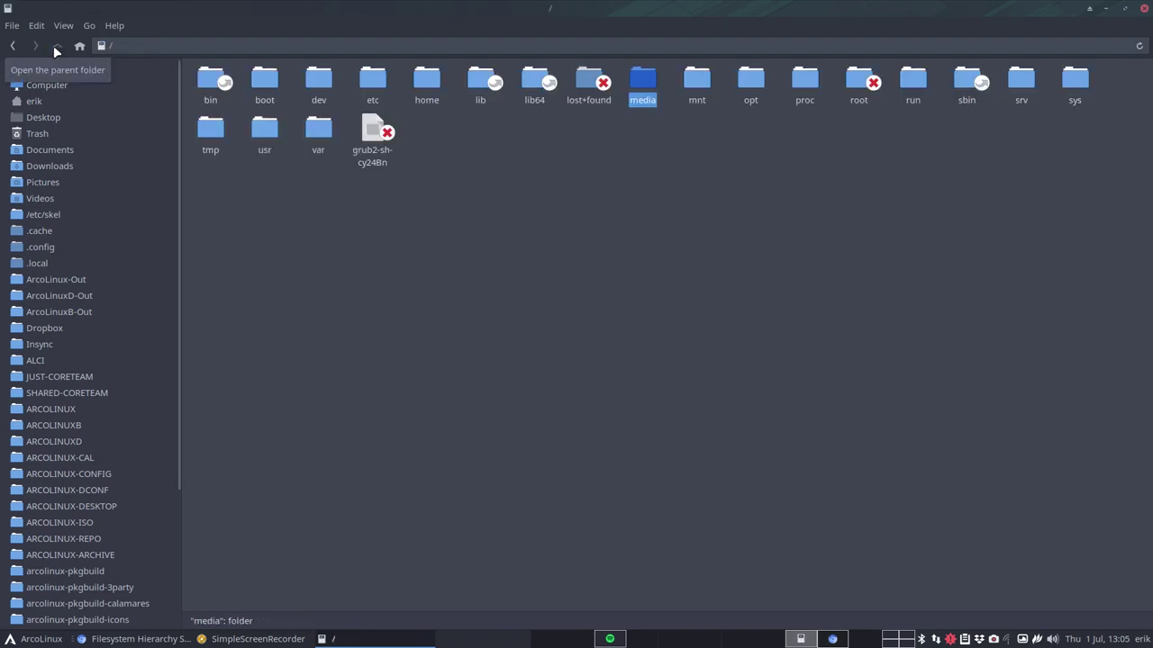
- Open the arcolinuxb-plasma-v21.07.3 device and highlight the media part of its mount path
click(728, 209)
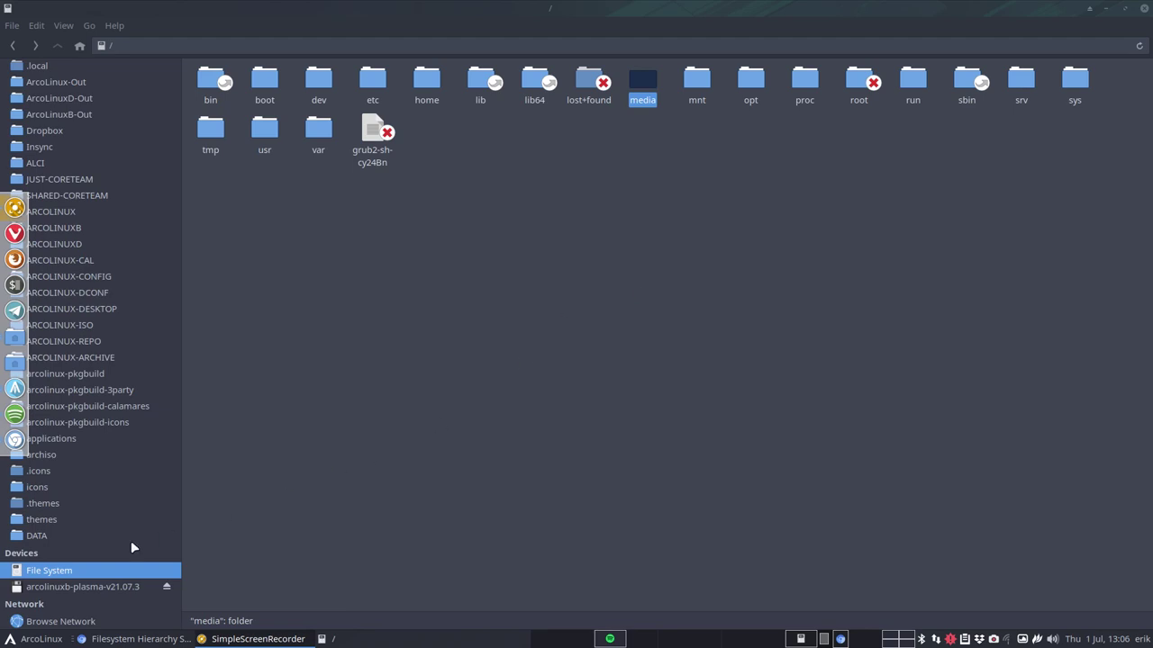
click(98, 588)
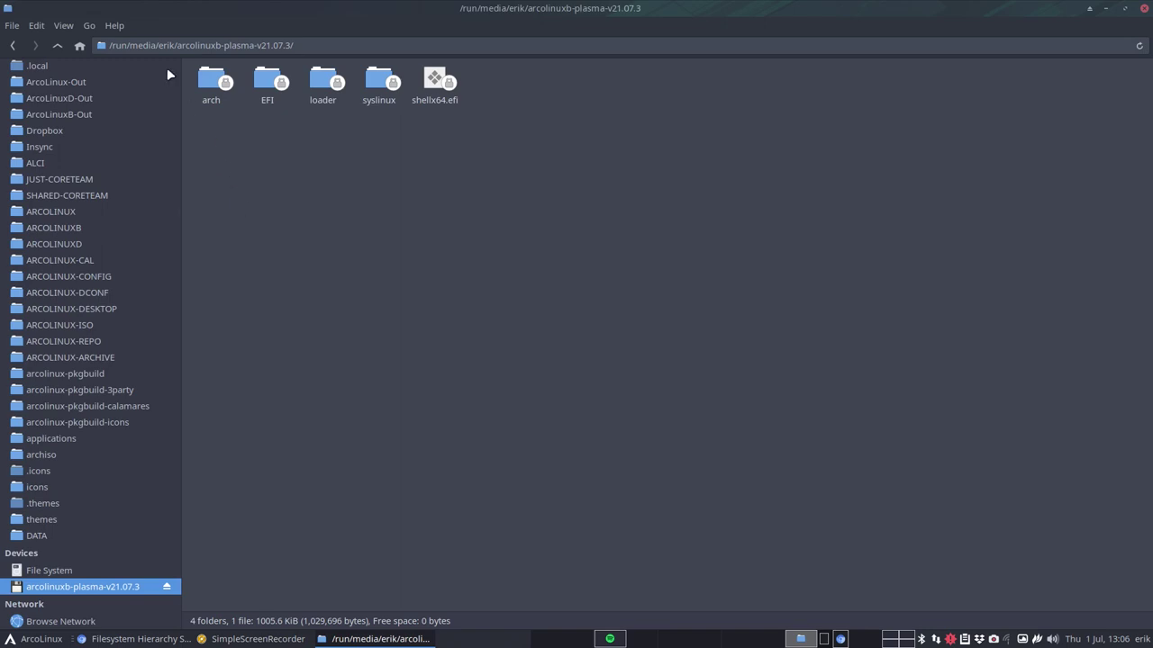
click(129, 45)
click(129, 45)
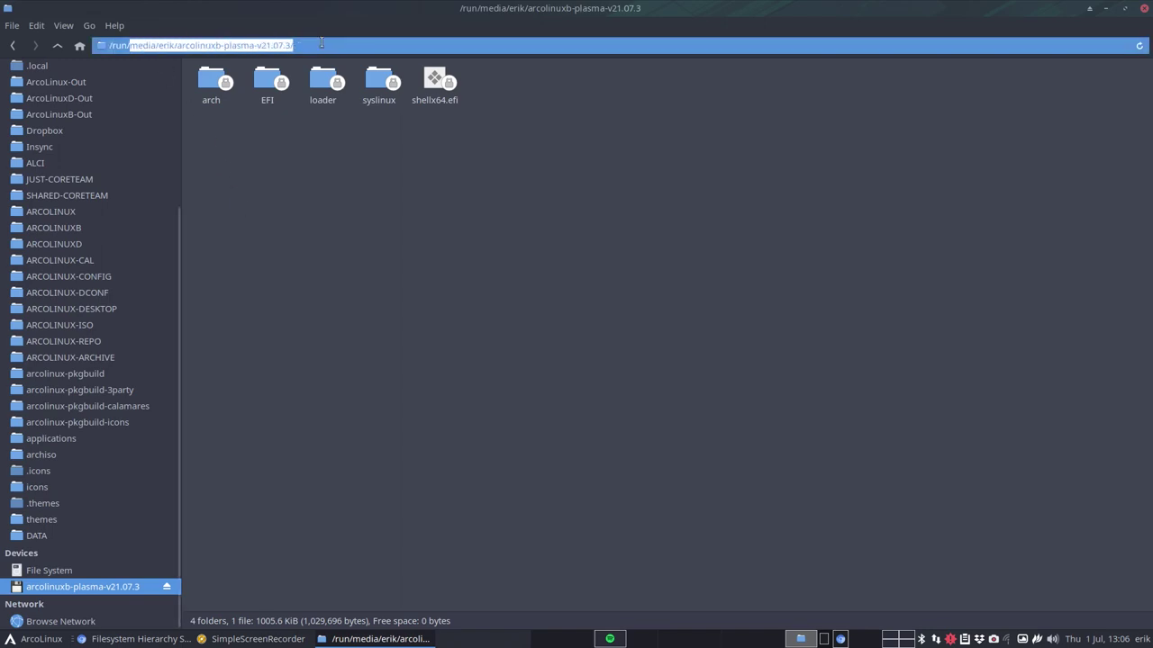
drag(129, 45, 156, 45)
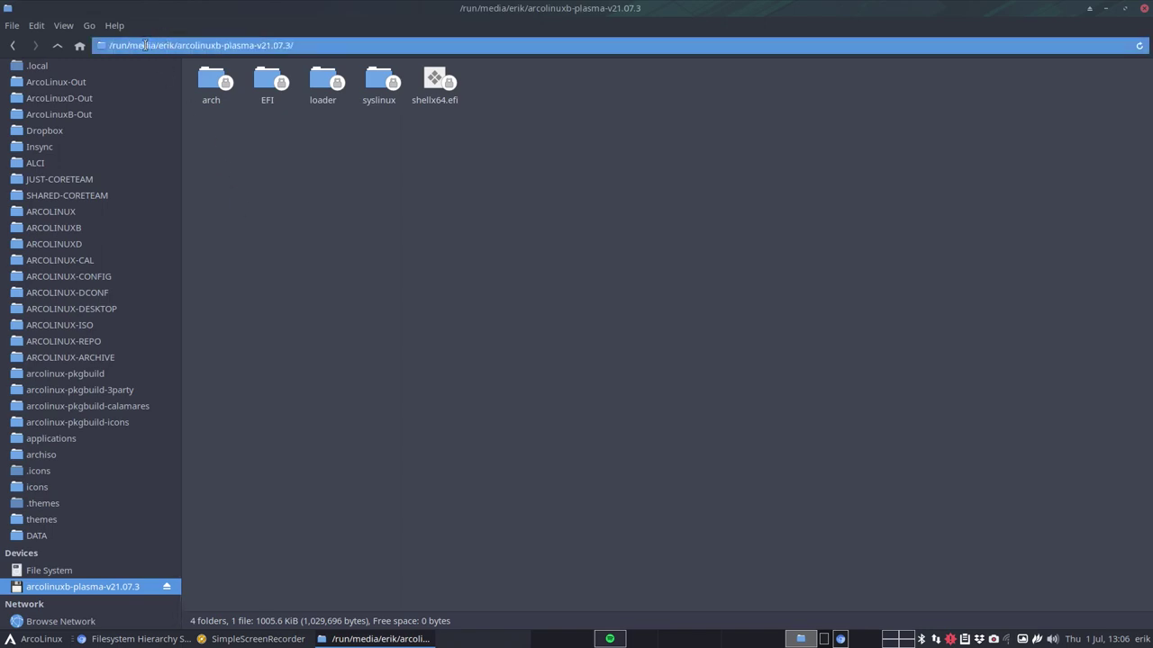
double_click(145, 45)
- Go up to /run/media and reopen the arcolinuxb-plasma-v21.07.3 device
click(58, 46)
click(58, 46)
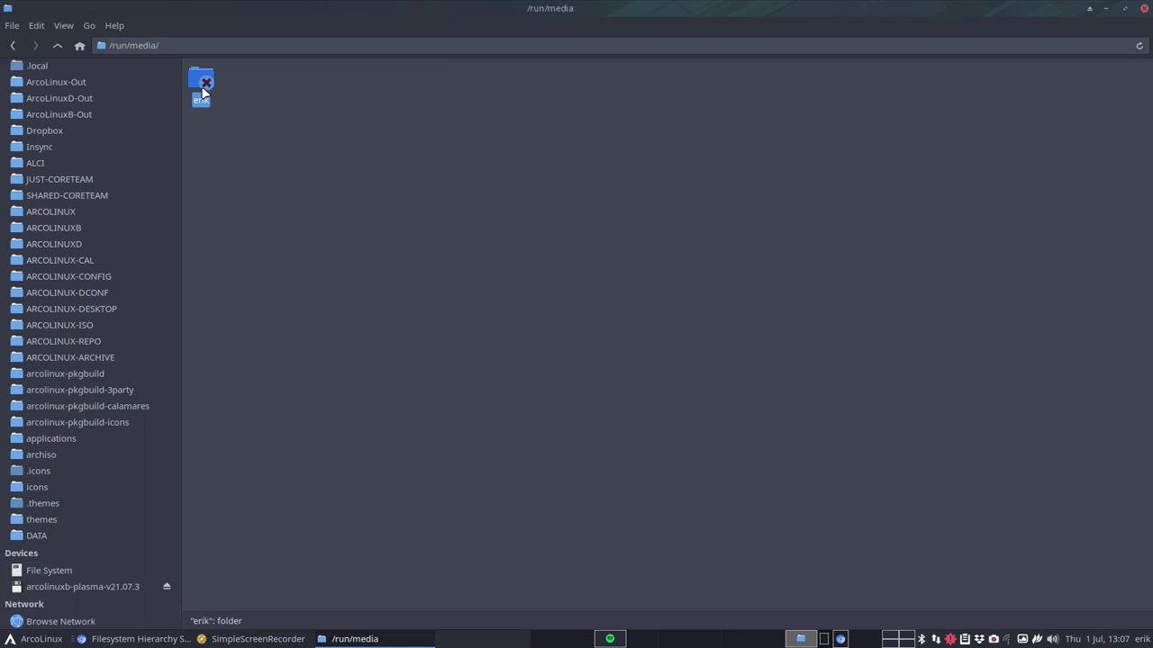
click(126, 587)
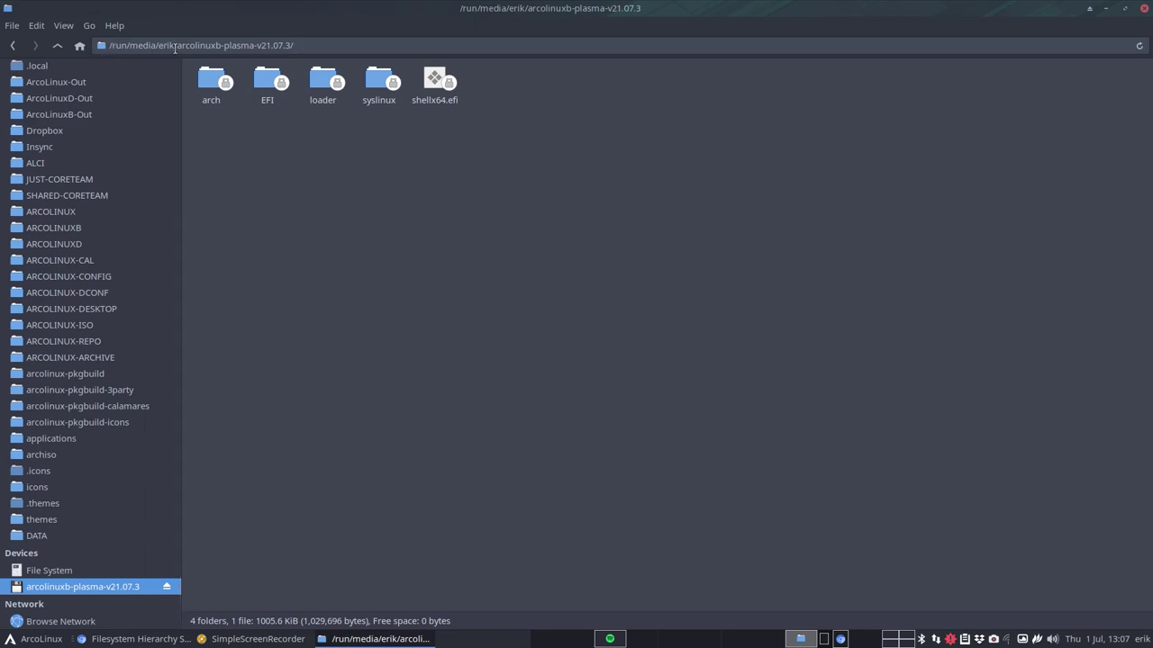
- Browse from Computer through the file system root to the user's folder inside /run/media
scroll(103, 66, up, 5)
click(54, 84)
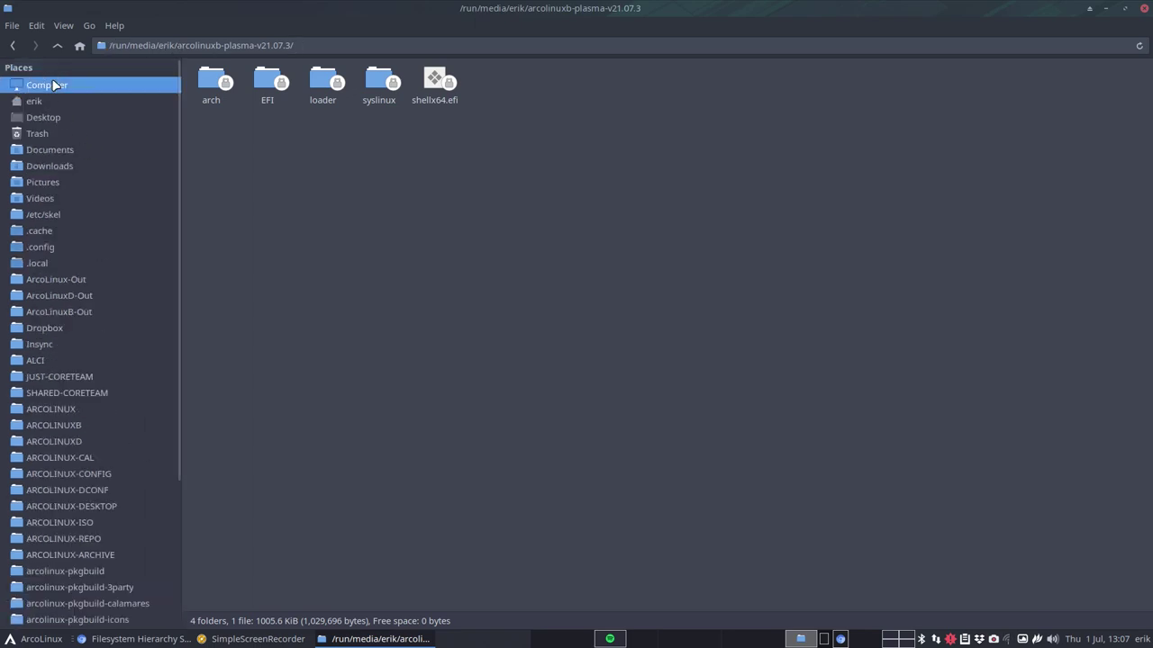
double_click(221, 86)
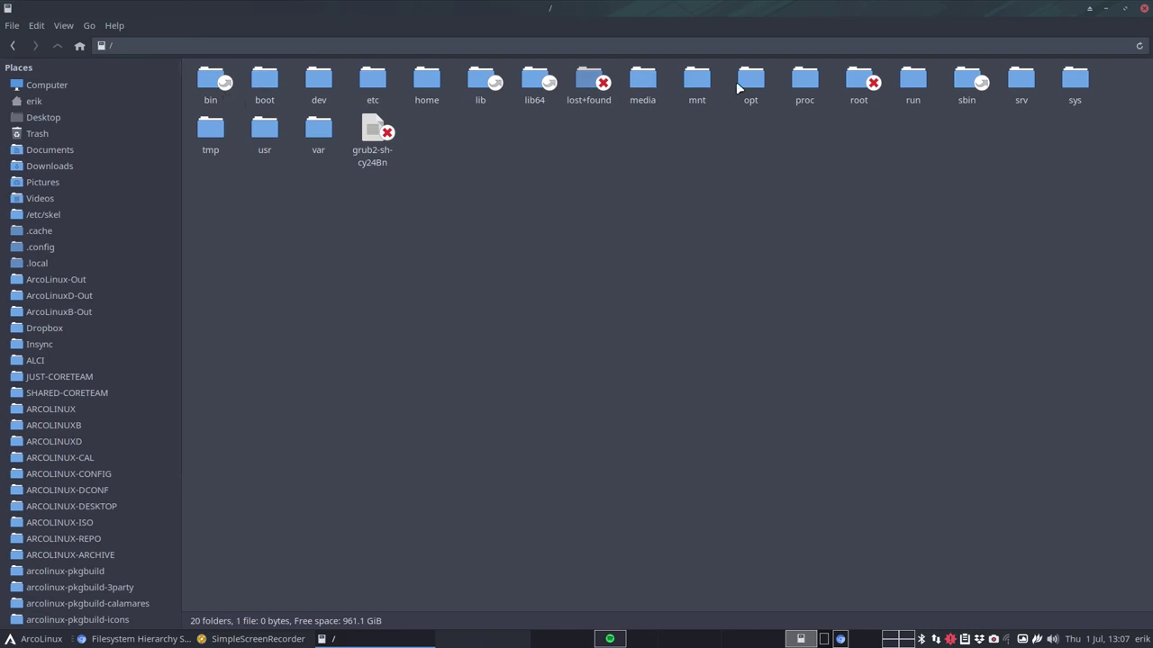
double_click(912, 81)
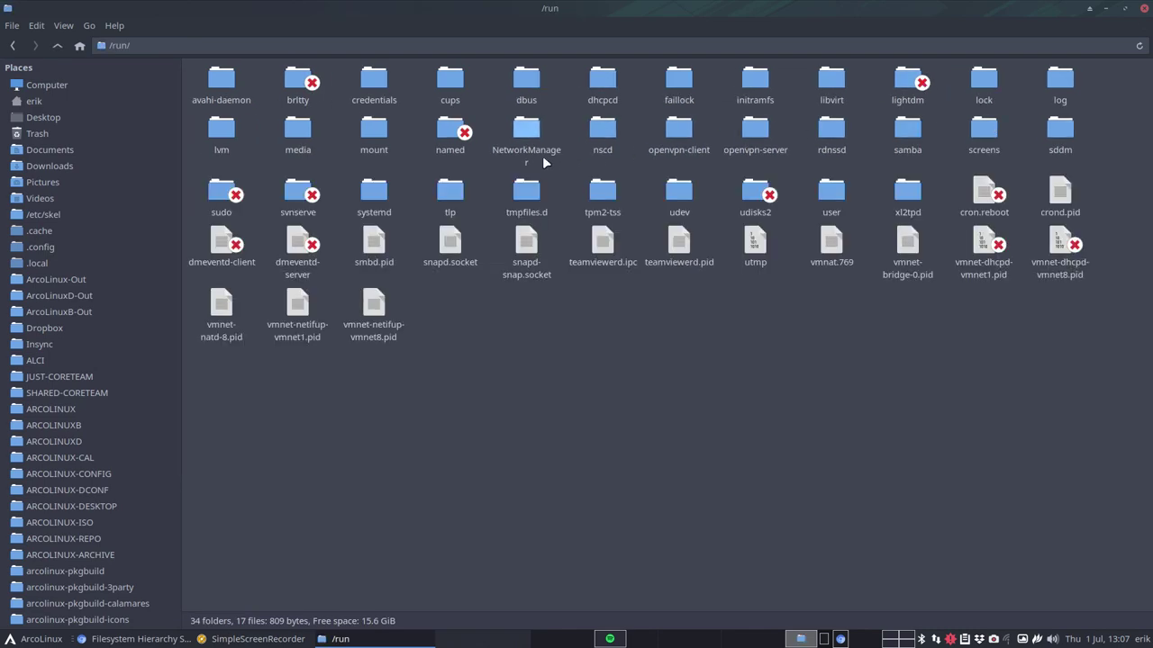
double_click(298, 131)
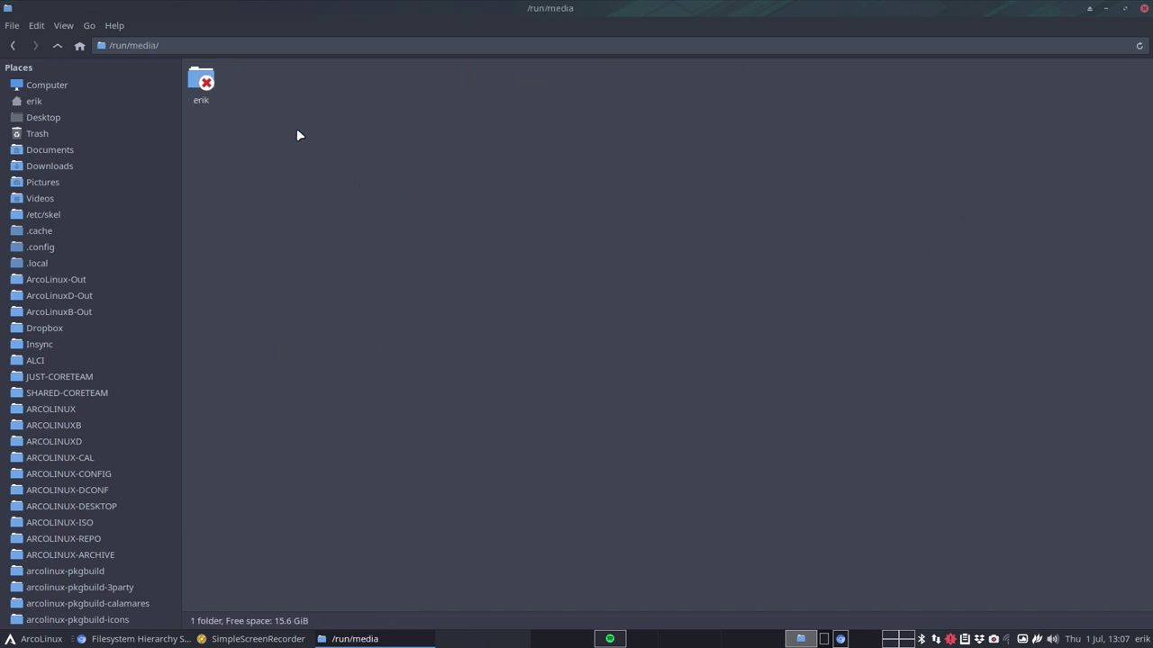
double_click(219, 95)
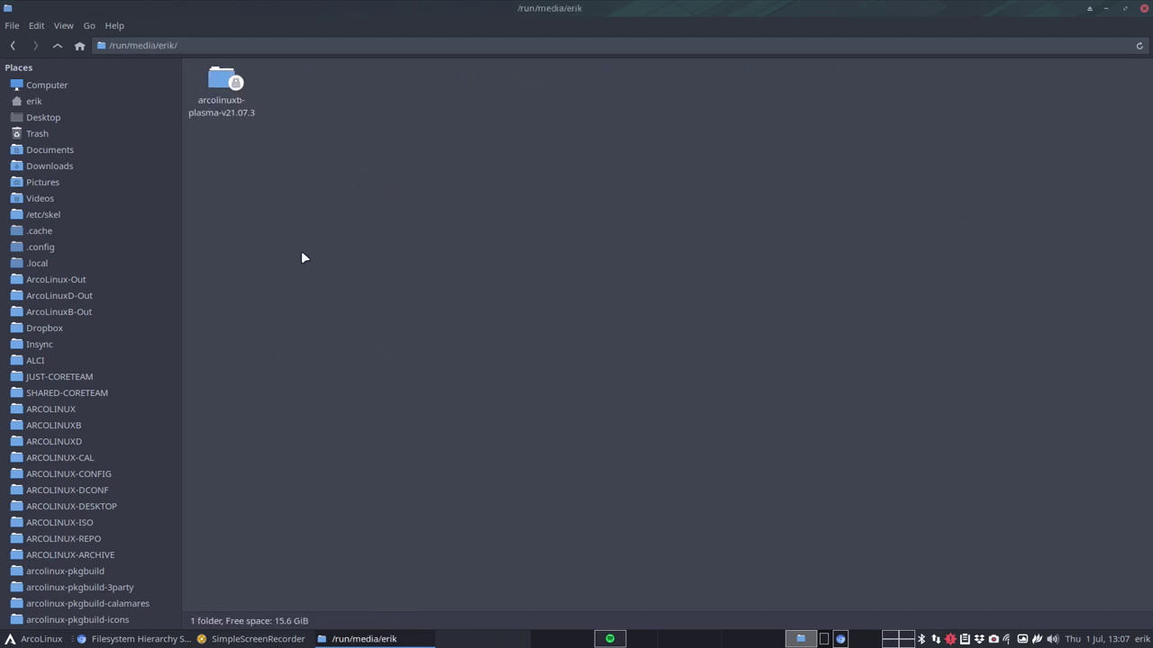
- Eject the arcolinuxb-plasma-v21.07.3 device and go up to /run/media
scroll(154, 540, down, 5)
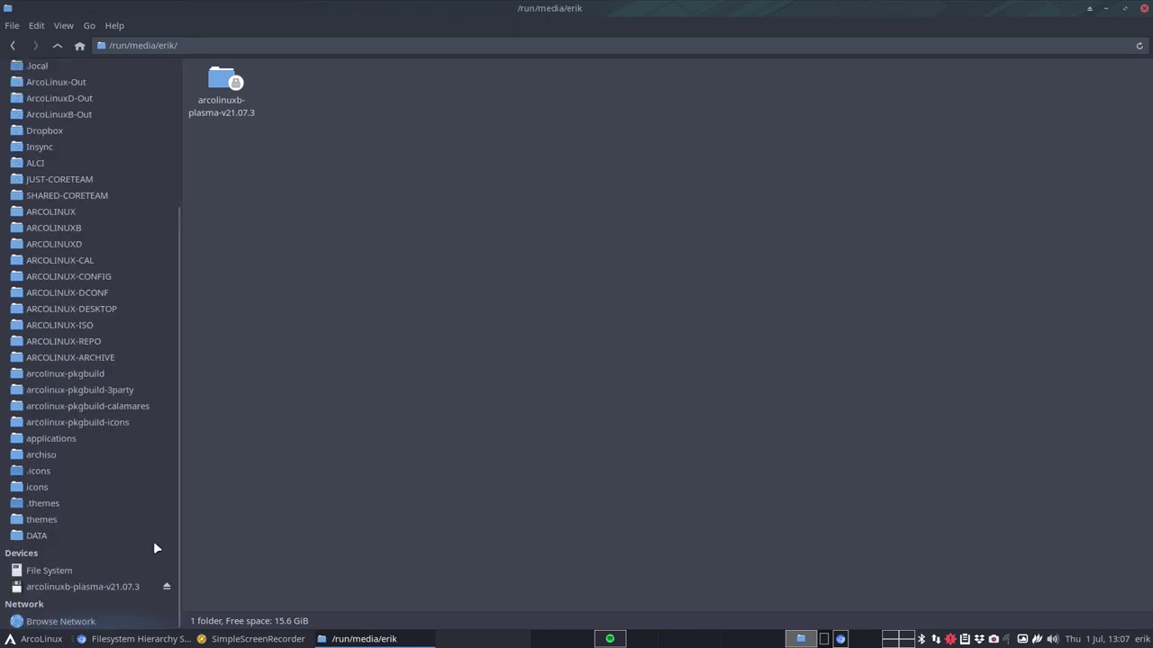
click(165, 588)
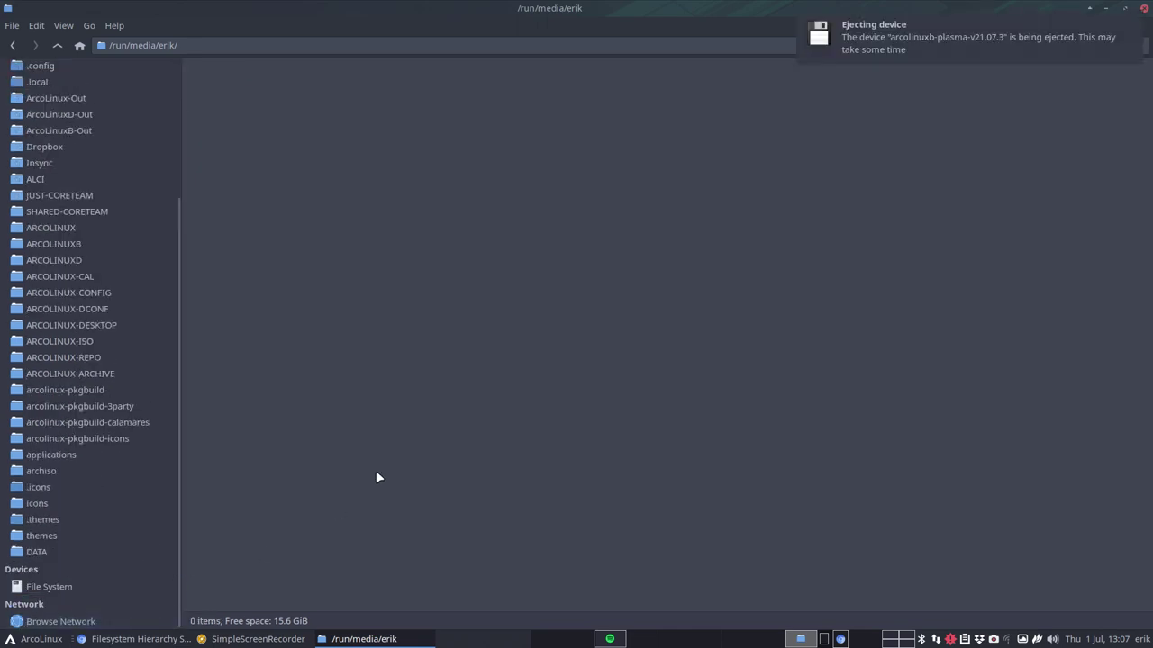
click(58, 45)
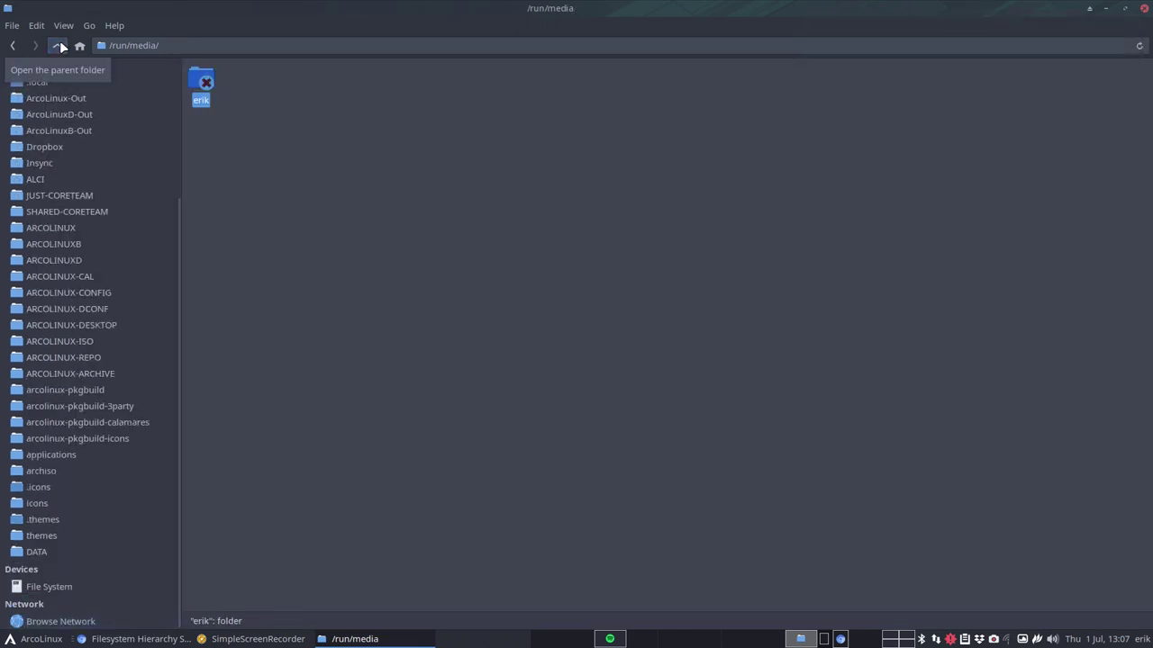
- Go up to /run, return to the file system root through Computer, and open the mnt folder
click(57, 45)
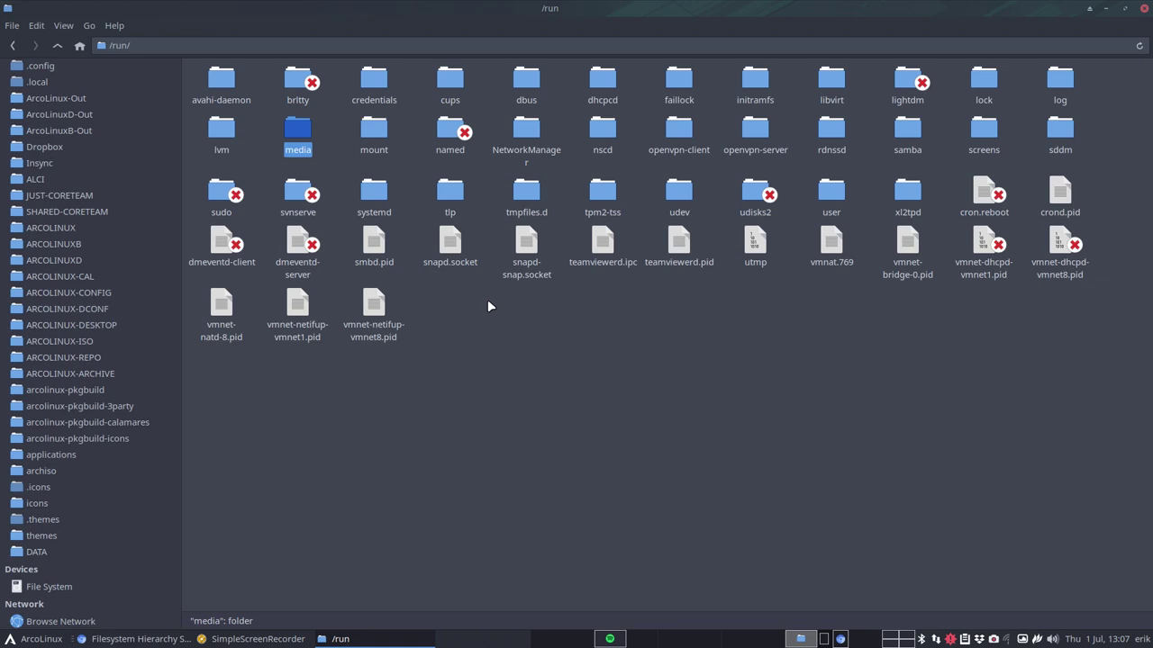
scroll(46, 94, up, 5)
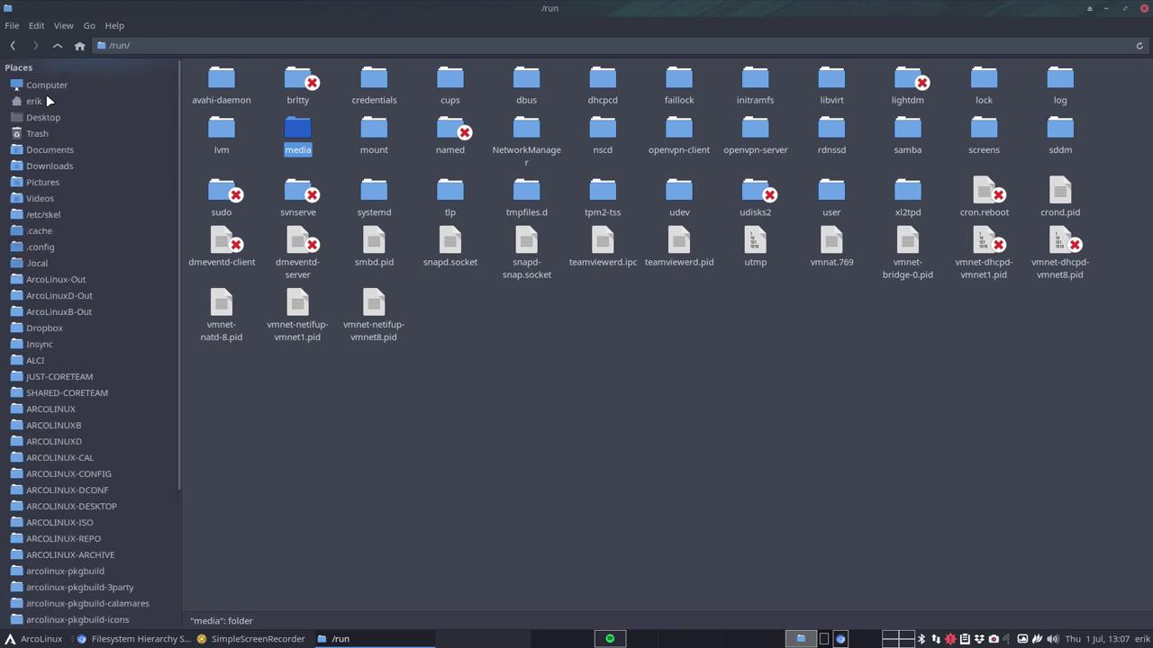
click(48, 87)
double_click(216, 81)
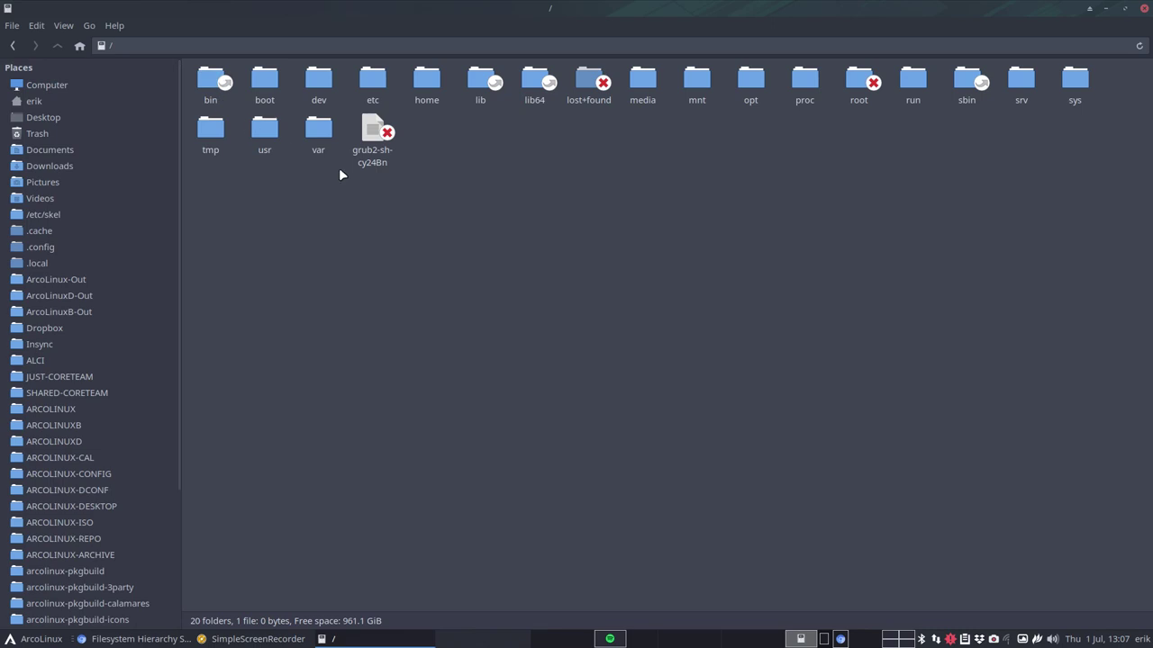
click(701, 81)
double_click(701, 81)
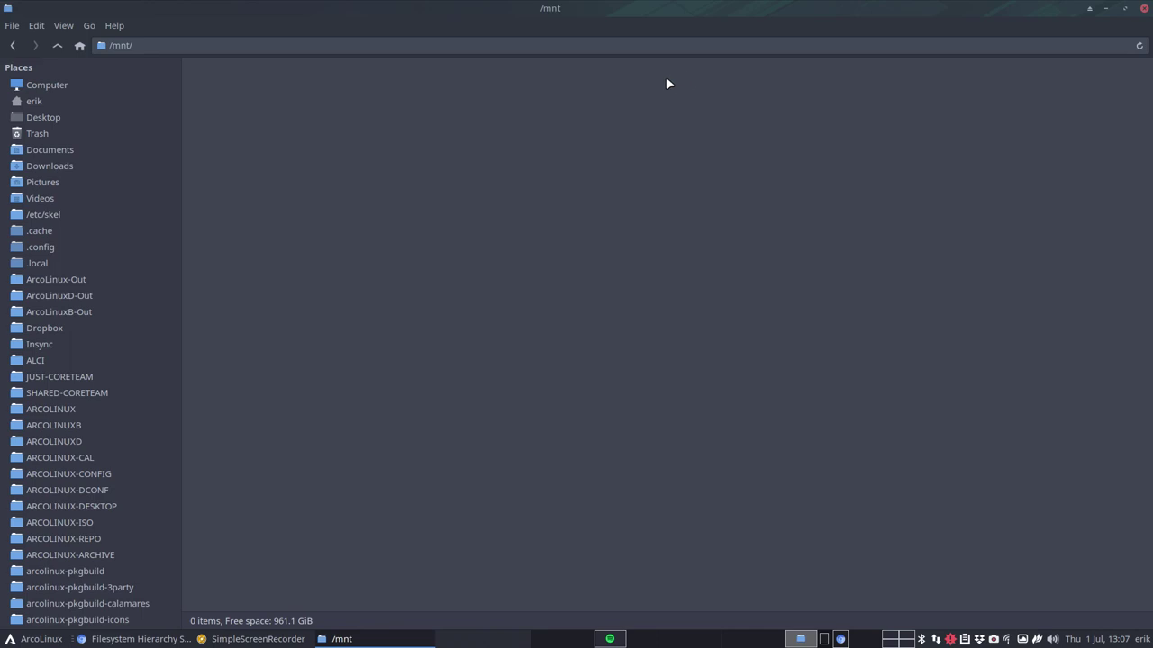
- Switch to Chromium and open arcolinux.com in a new tab
click(135, 639)
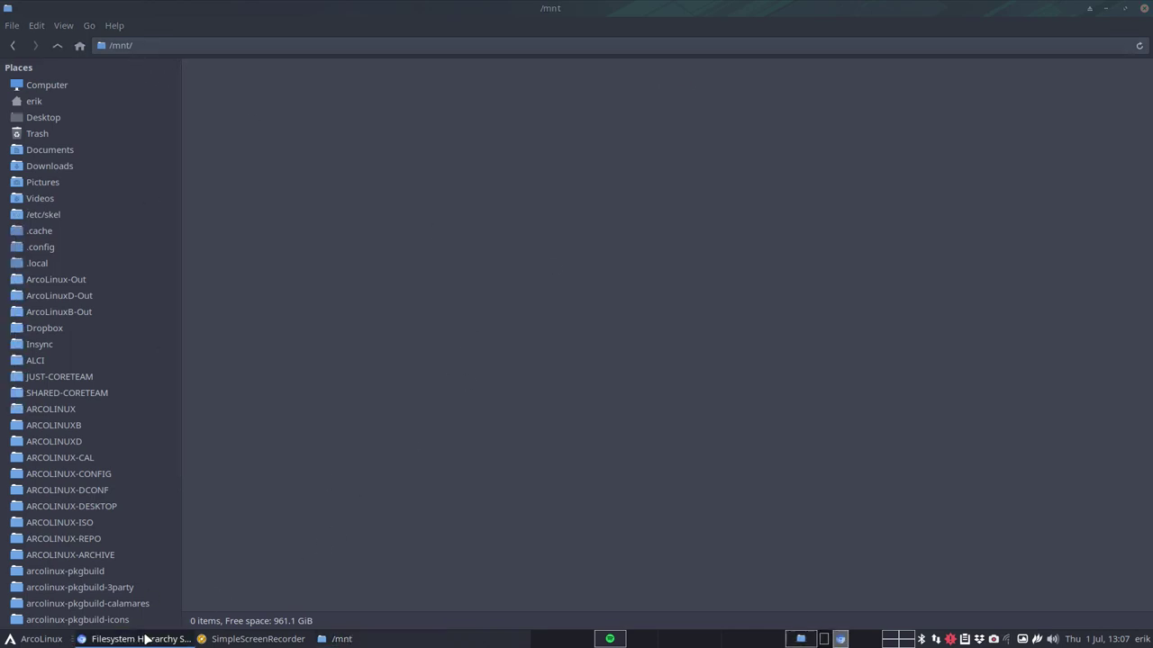
click(840, 638)
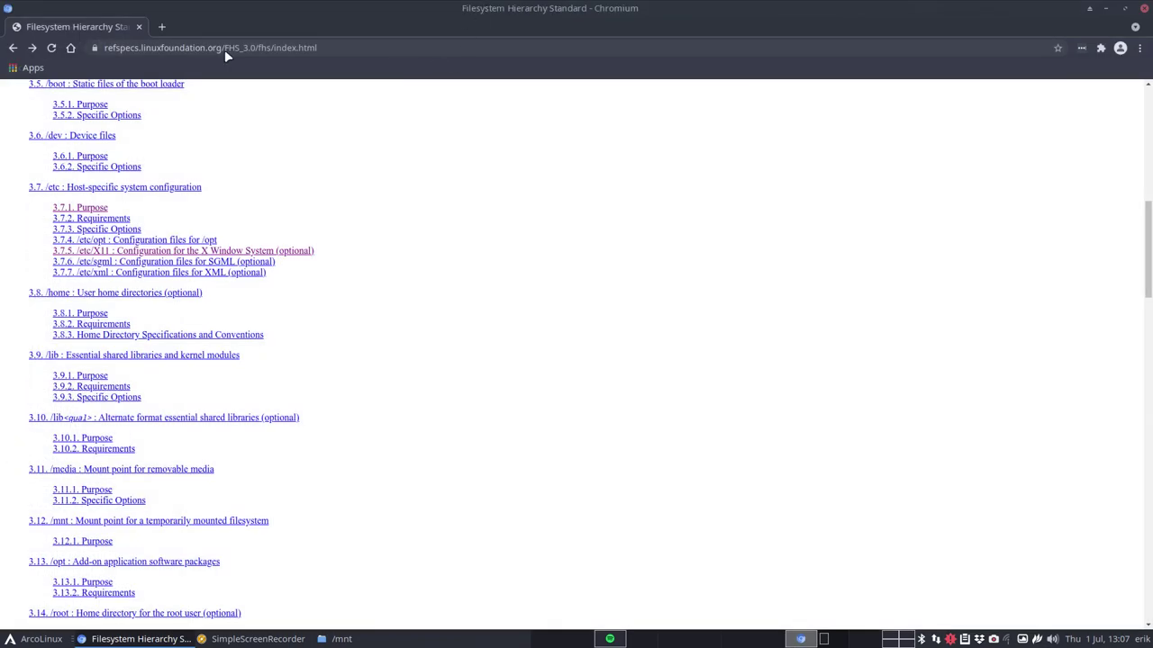
click(161, 27)
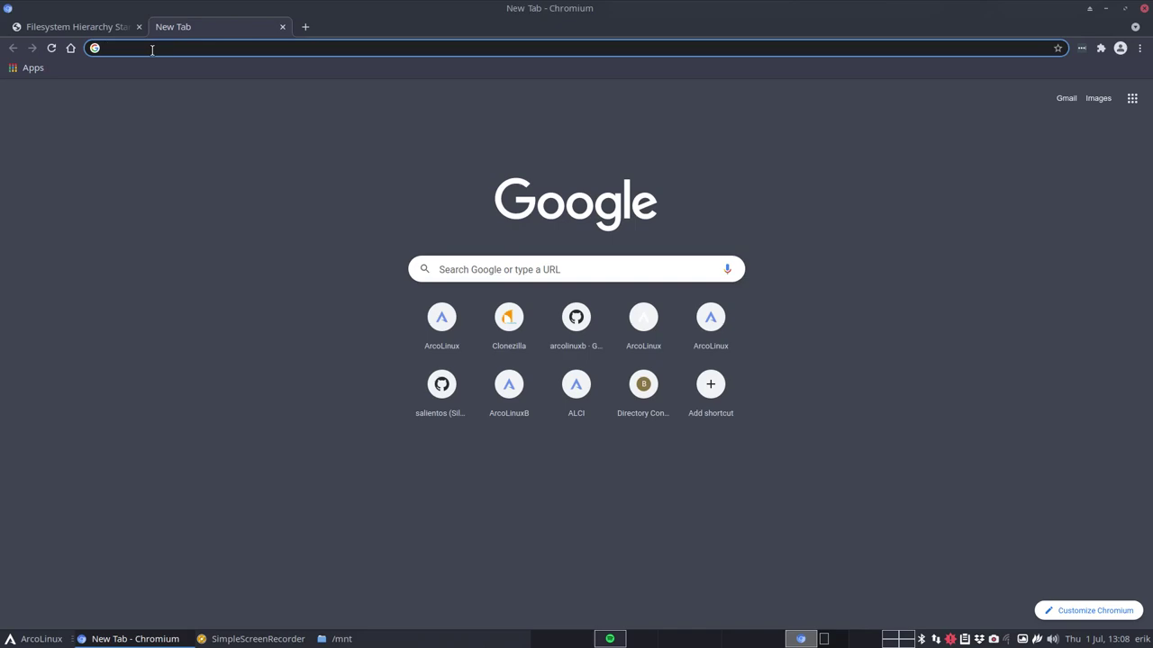
text(arcolin)
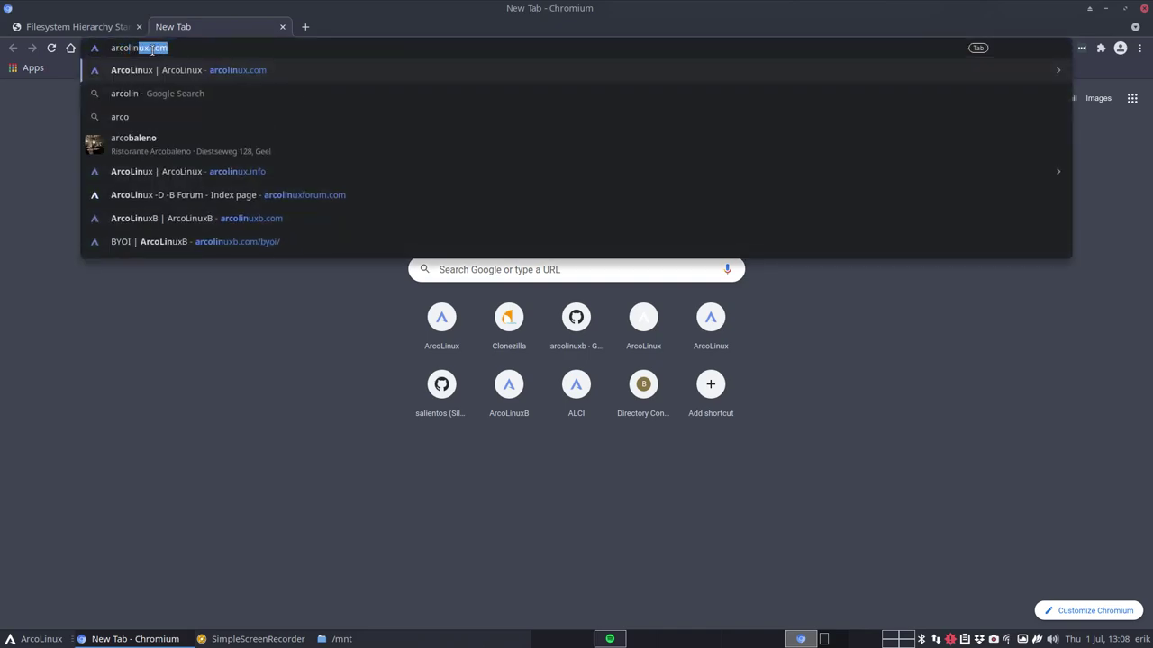
key(Return)
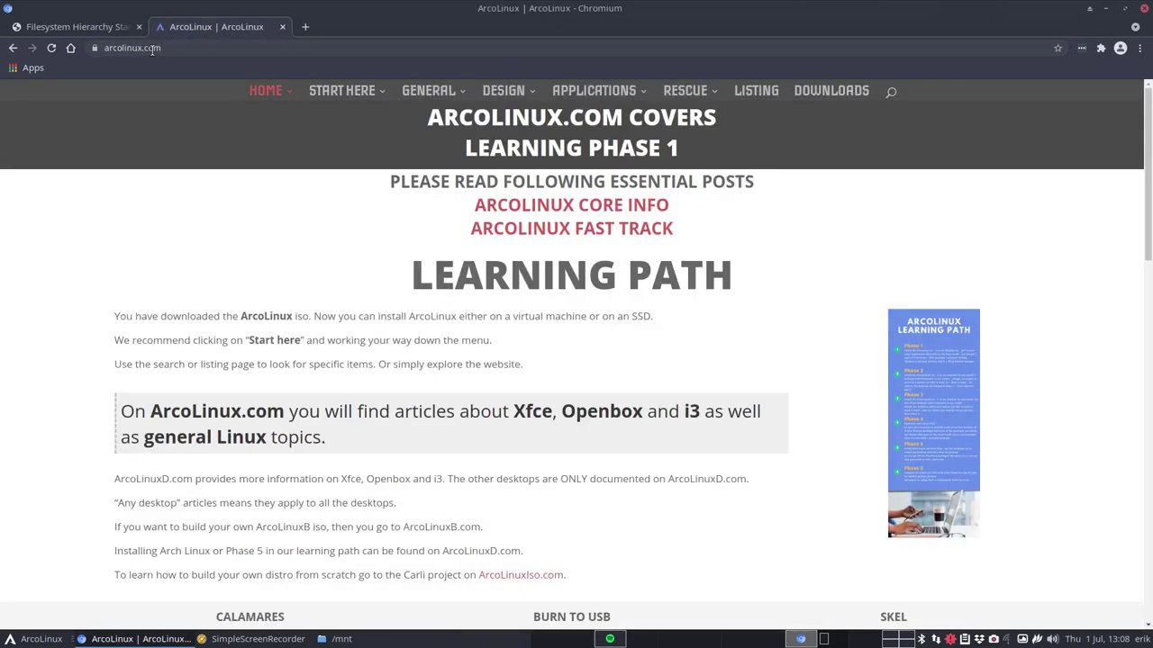
- Go to the ArcoLinuxD site and open the Phase 5 Arch Way article for Phase 1 UEFI
mouse_move(261, 94)
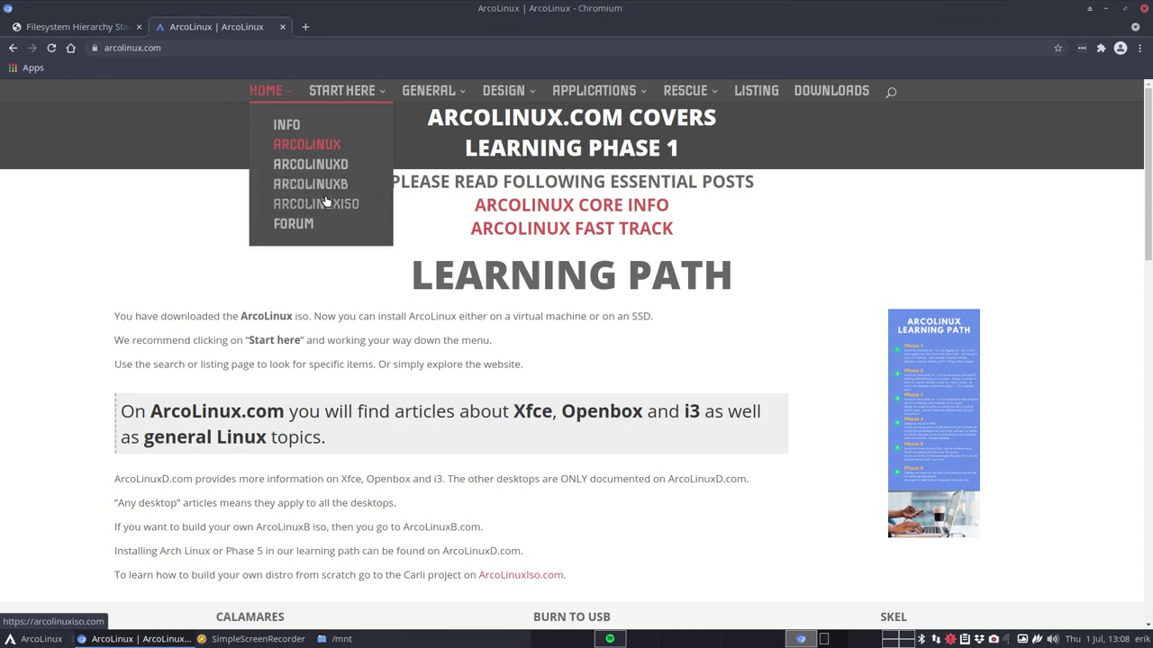
click(337, 166)
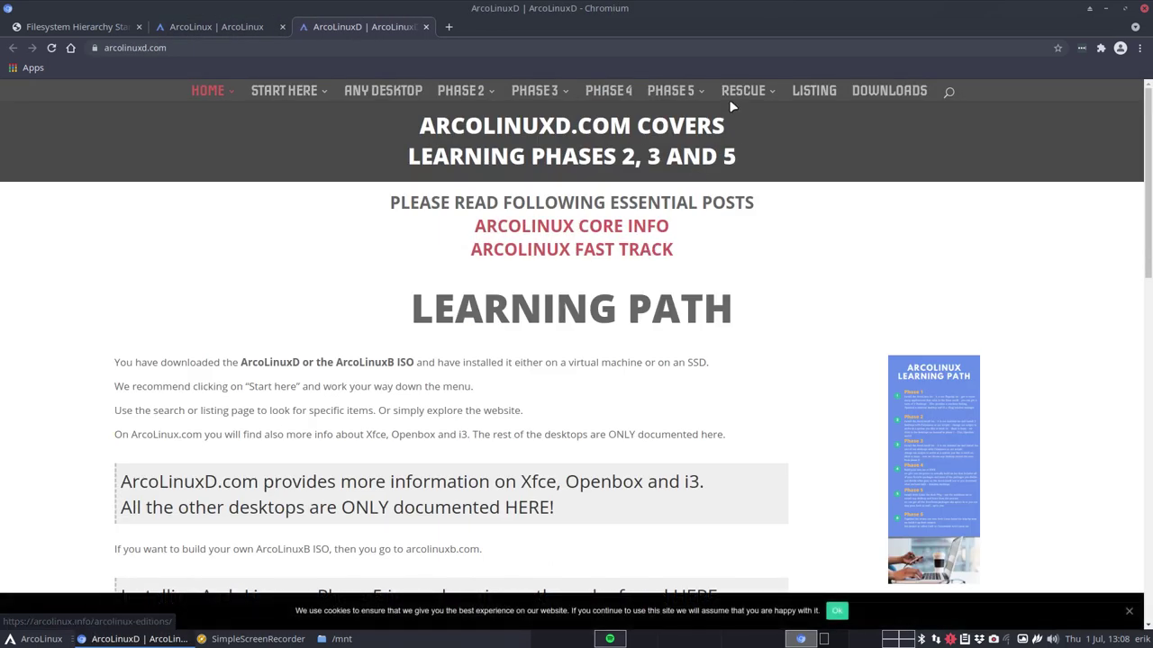
mouse_move(699, 124)
mouse_move(755, 157)
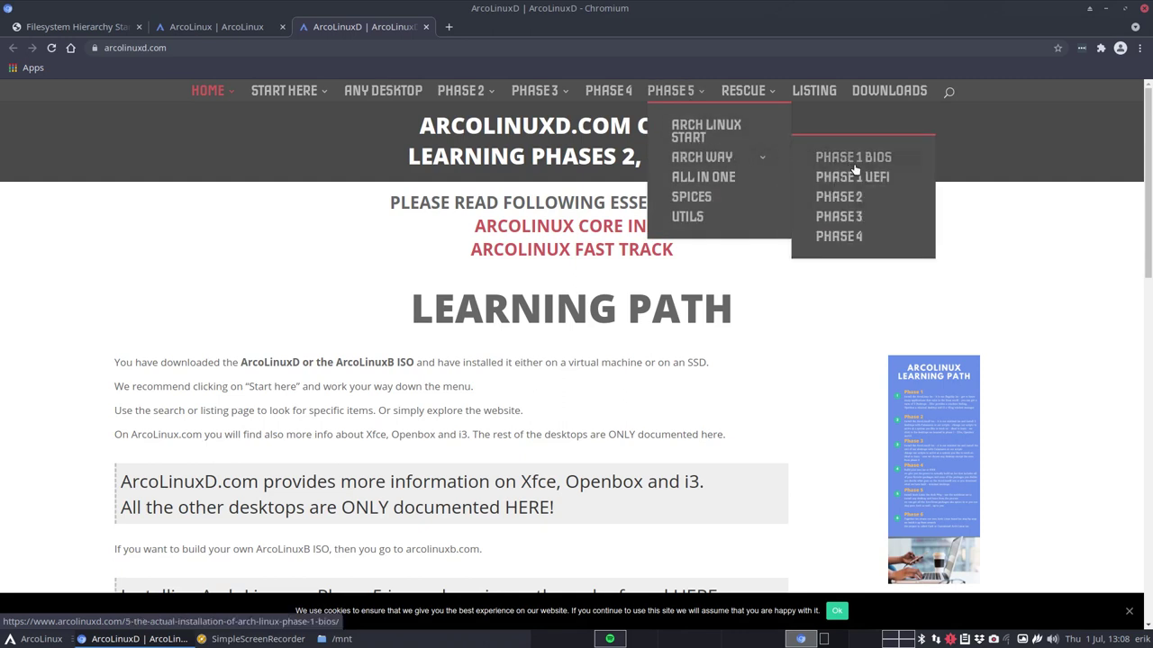
click(855, 176)
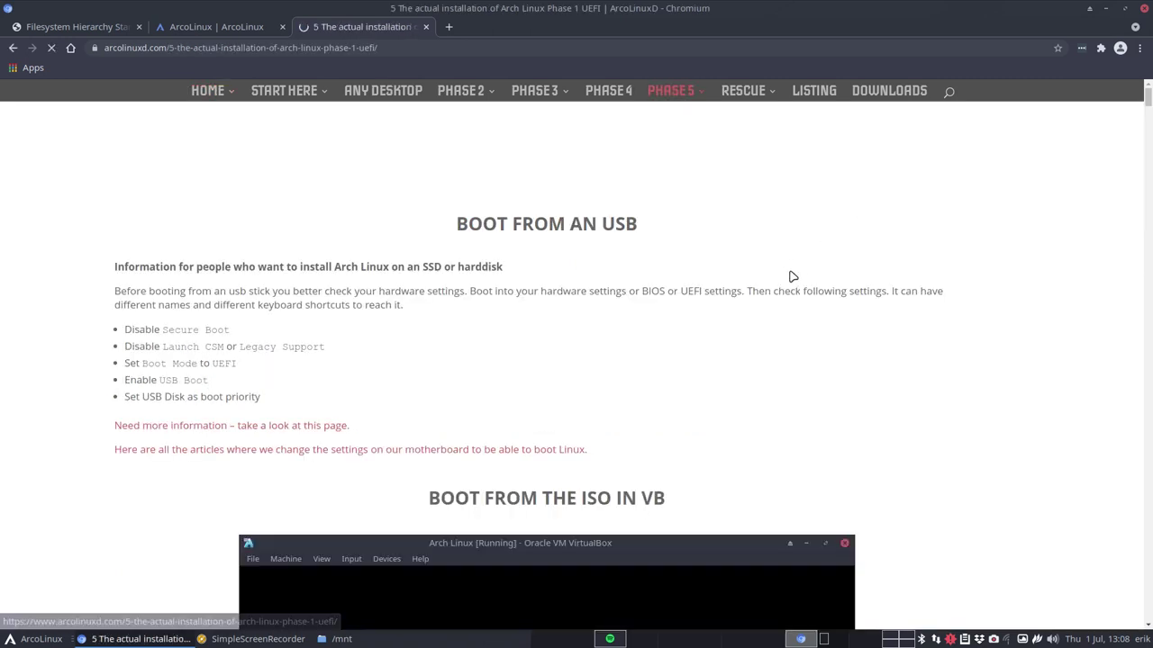
- Accept the cookie notice and search the Arch Linux UEFI installation article for "mnt"
click(1096, 640)
click(630, 330)
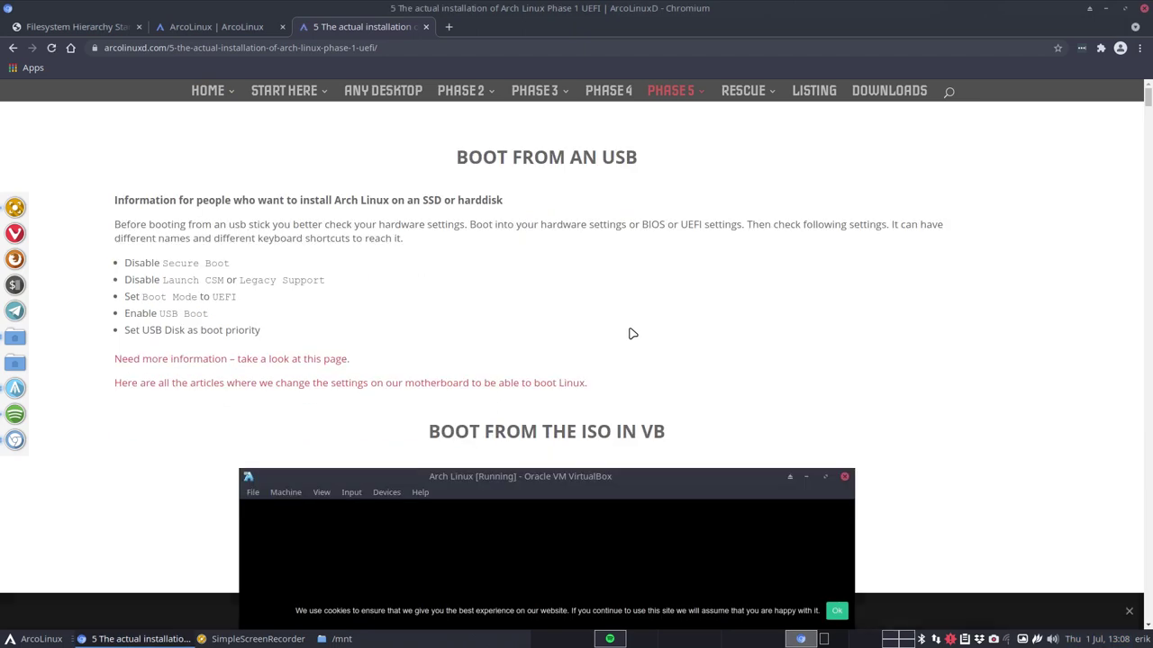
scroll(614, 320, down, 1)
click(839, 614)
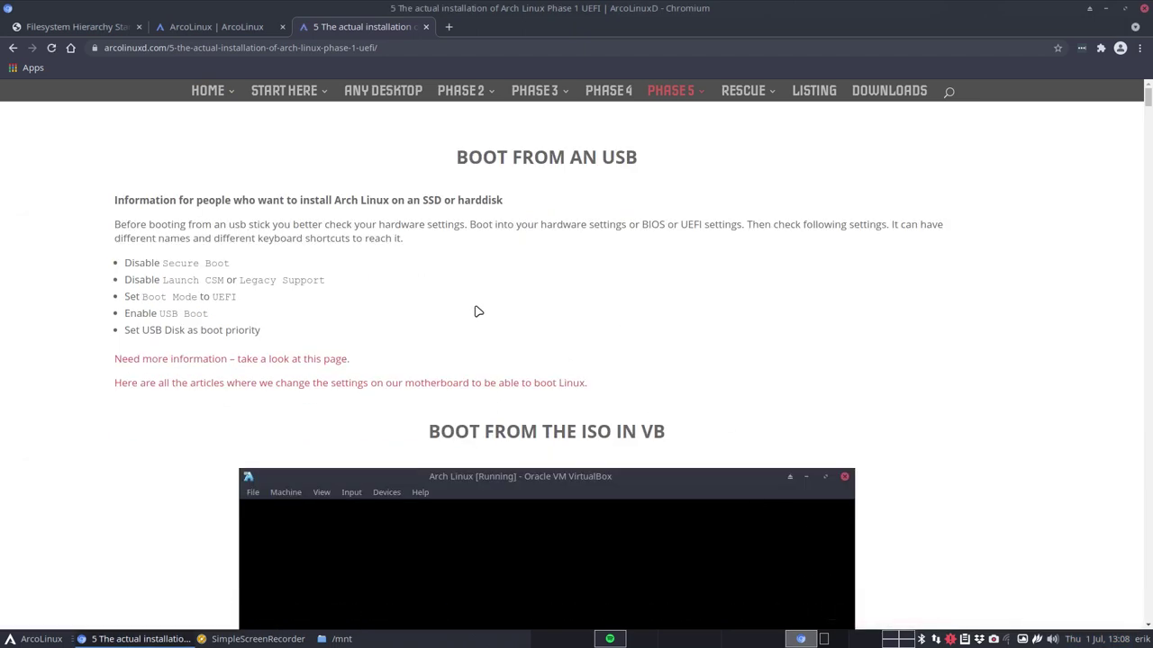
scroll(478, 312, down, 3)
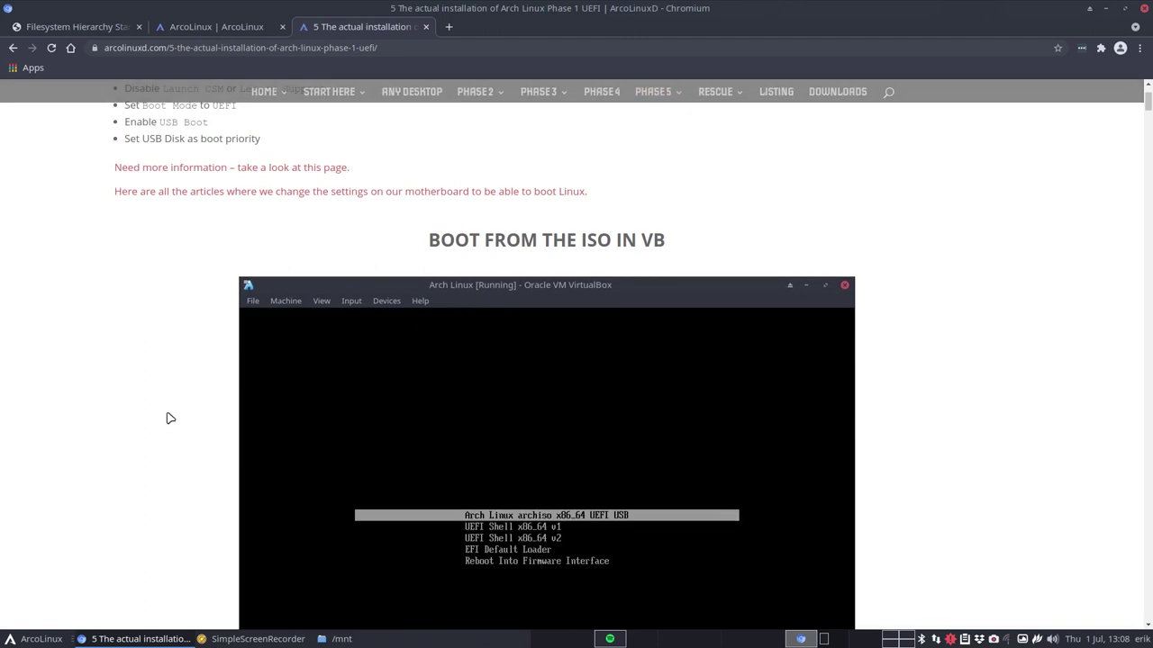
key(ctrl+f)
text(mnt)
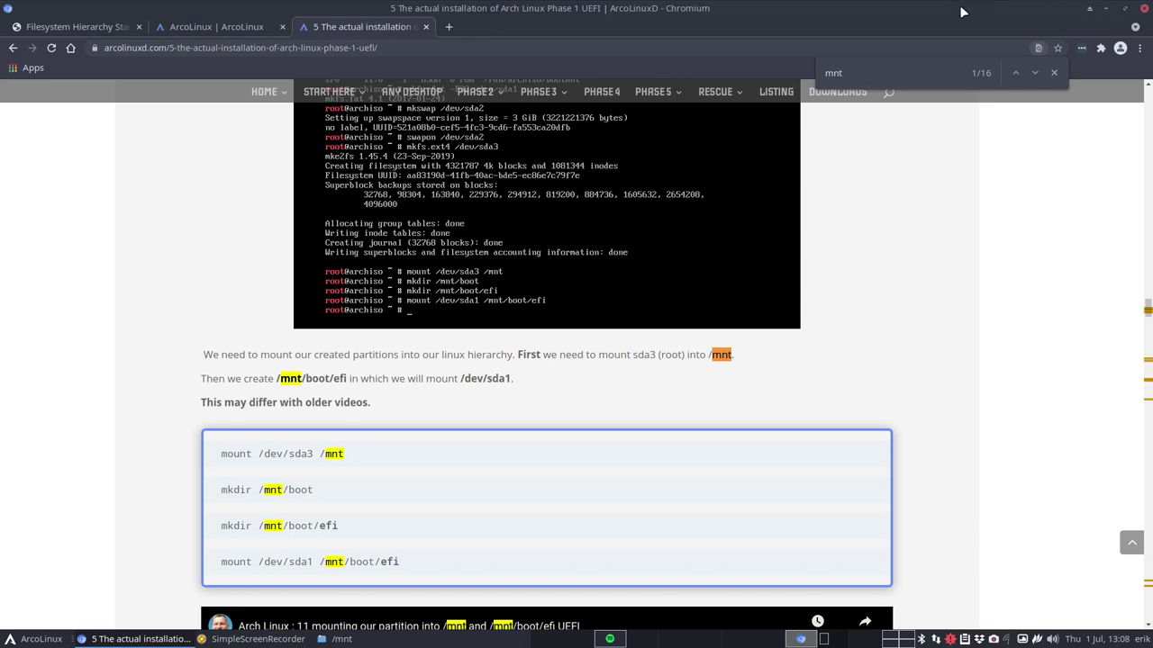
- Switch back to the file manager and open the opt folder from the file system root
key(alt+Tab)
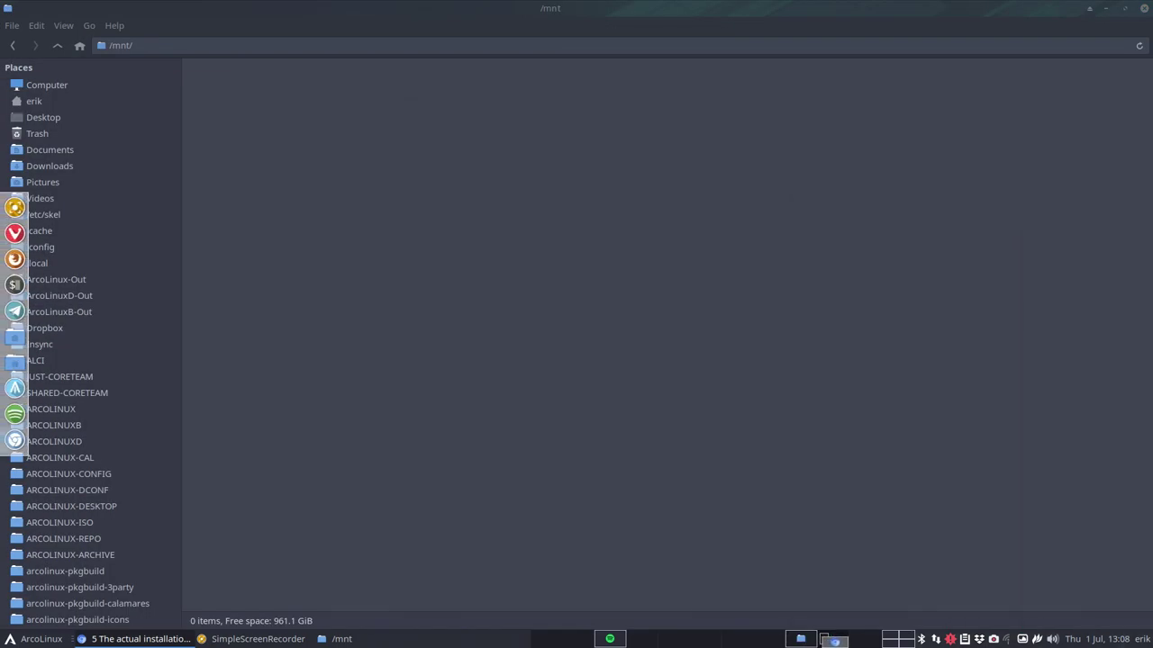
click(59, 44)
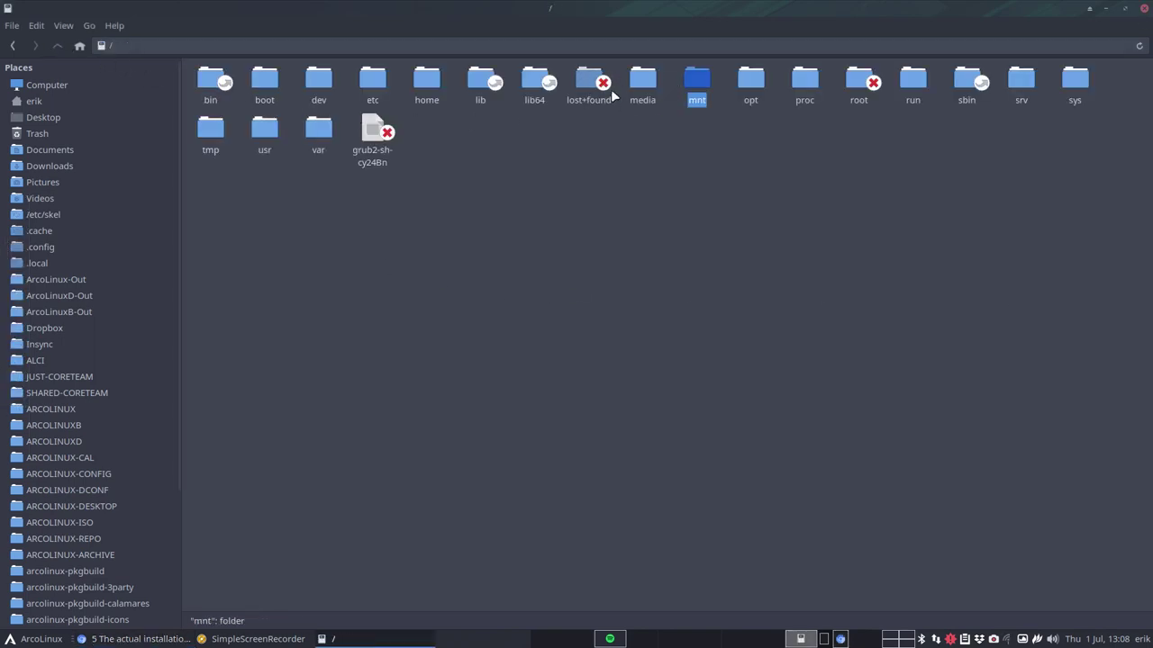
click(751, 84)
double_click(751, 84)
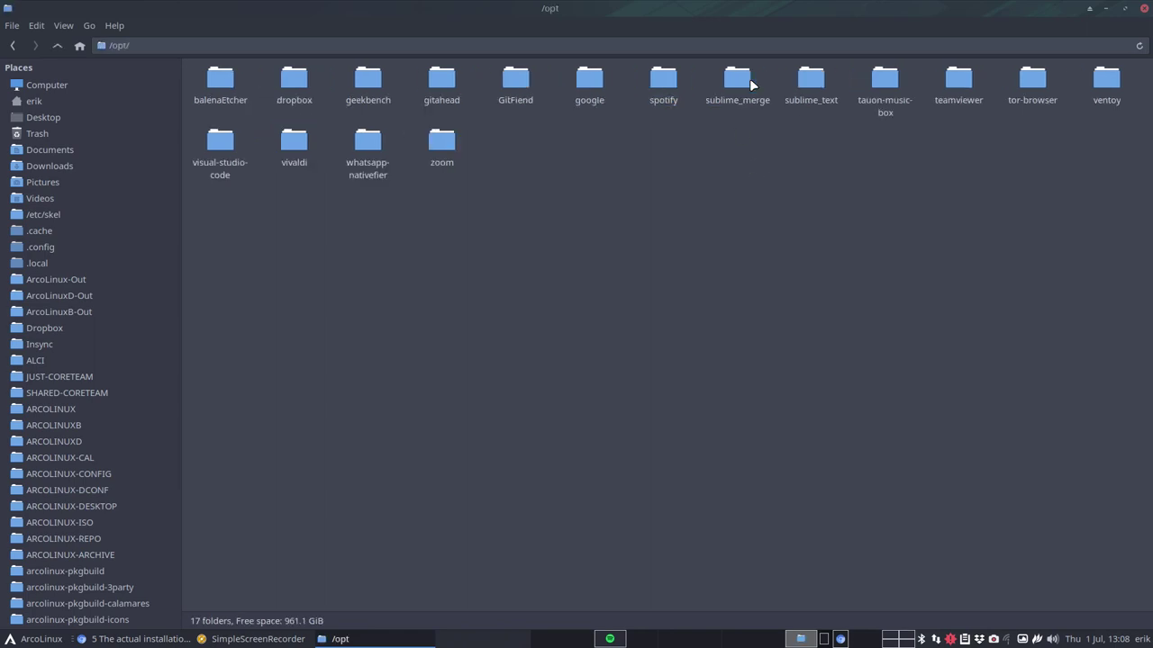
- Highlight all the folders in /opt, clear the selection, and look inside the google folder before returning to /opt
drag(208, 250, 1120, 133)
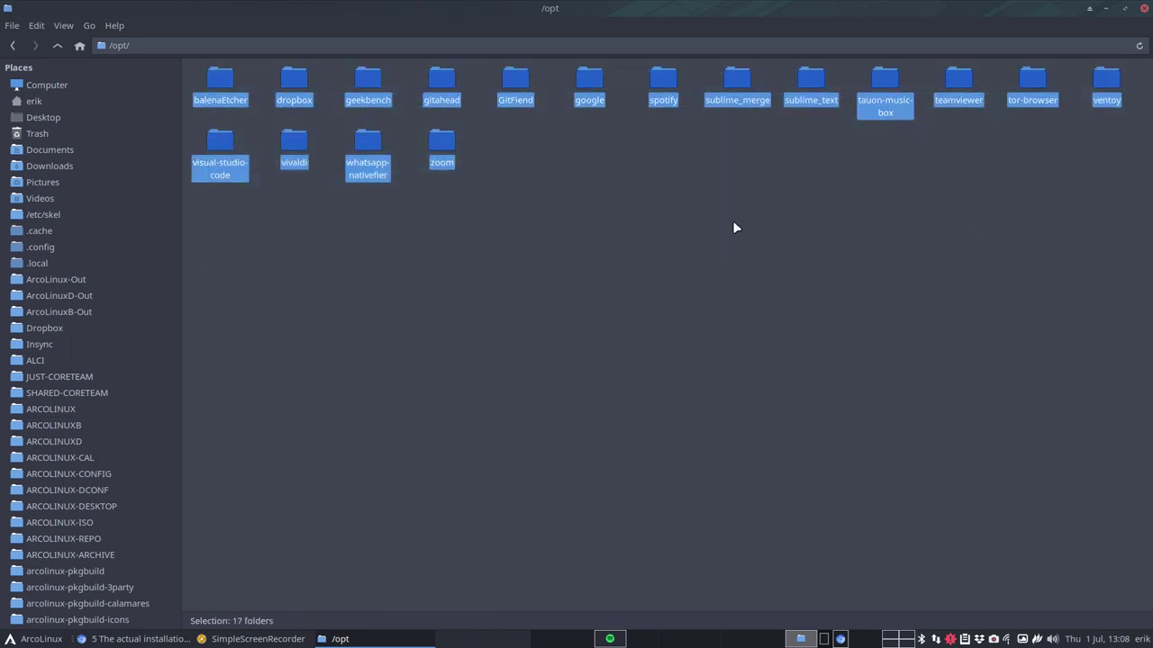
click(599, 219)
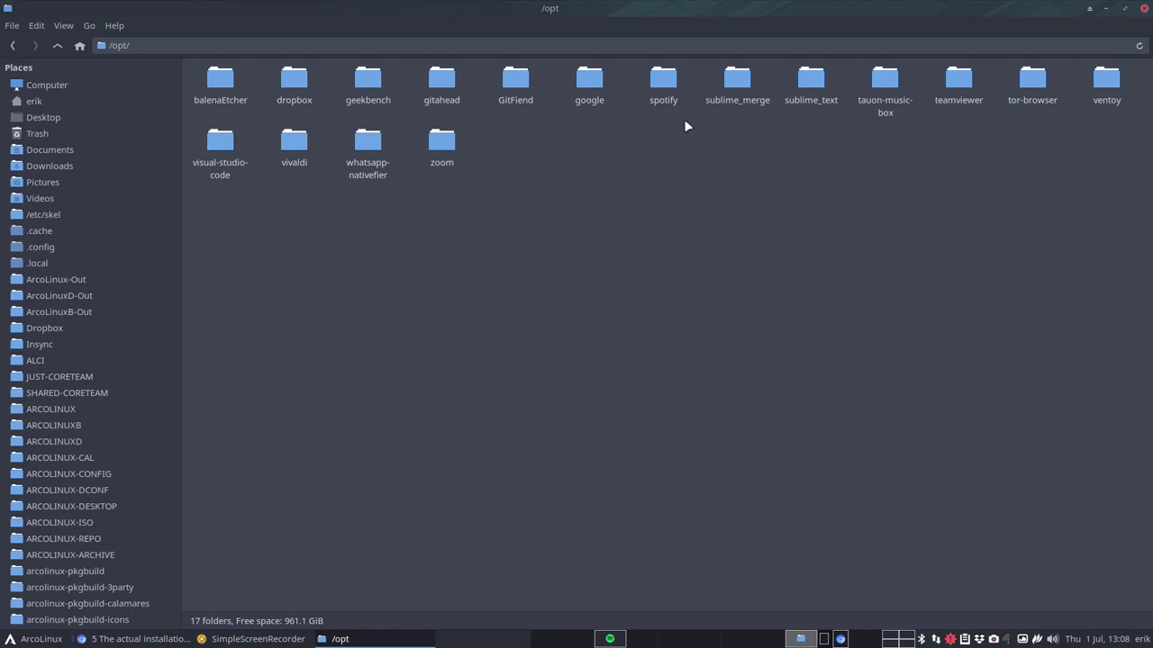
double_click(589, 81)
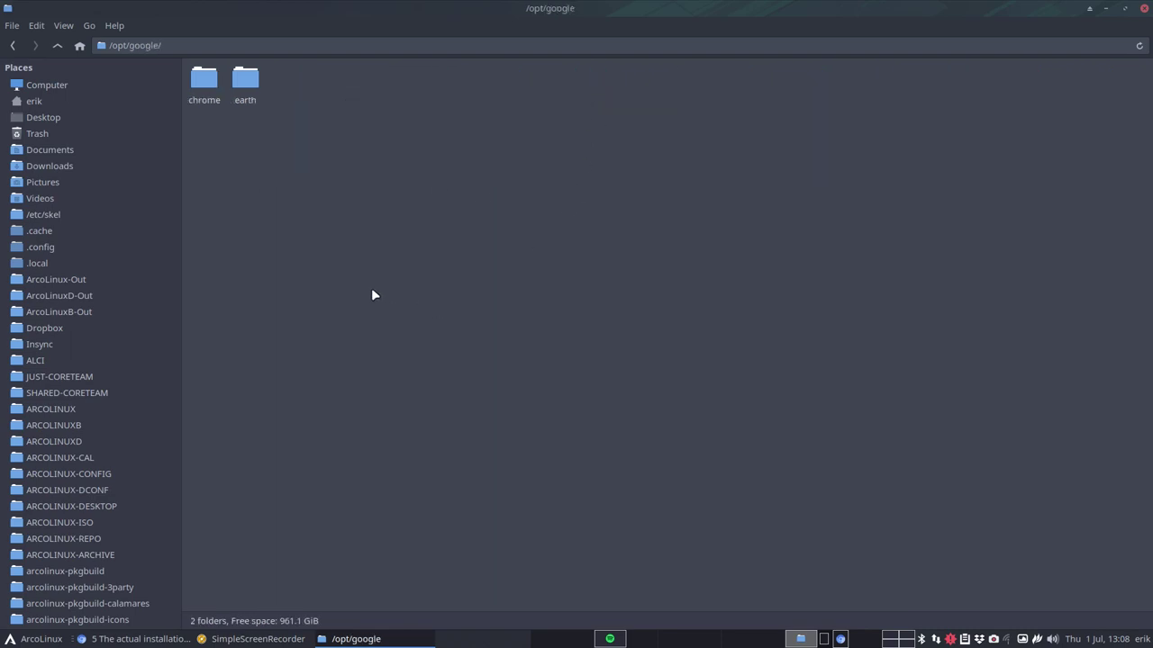
click(58, 45)
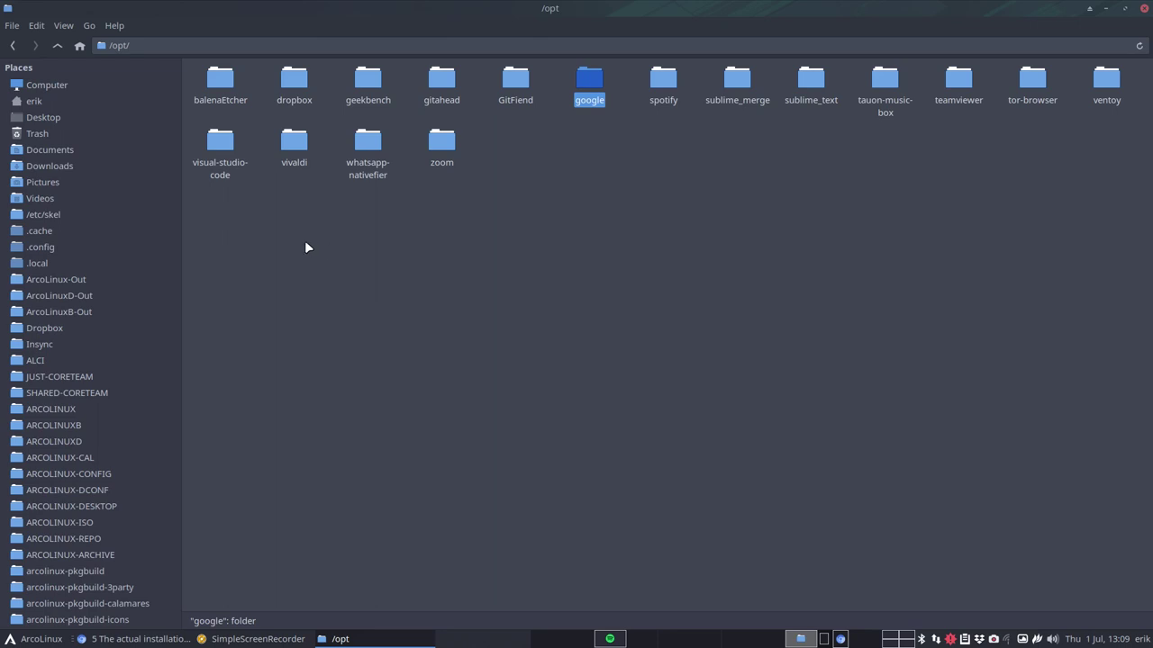
- Go up to the file system root and open the proc folder
click(54, 43)
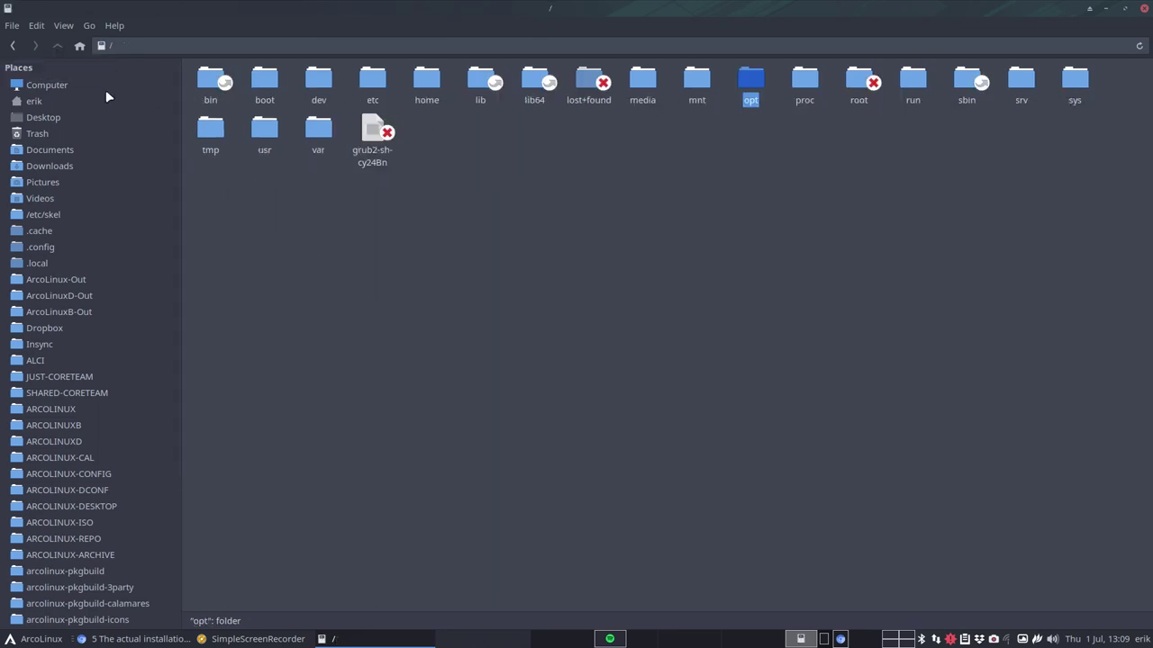
click(805, 83)
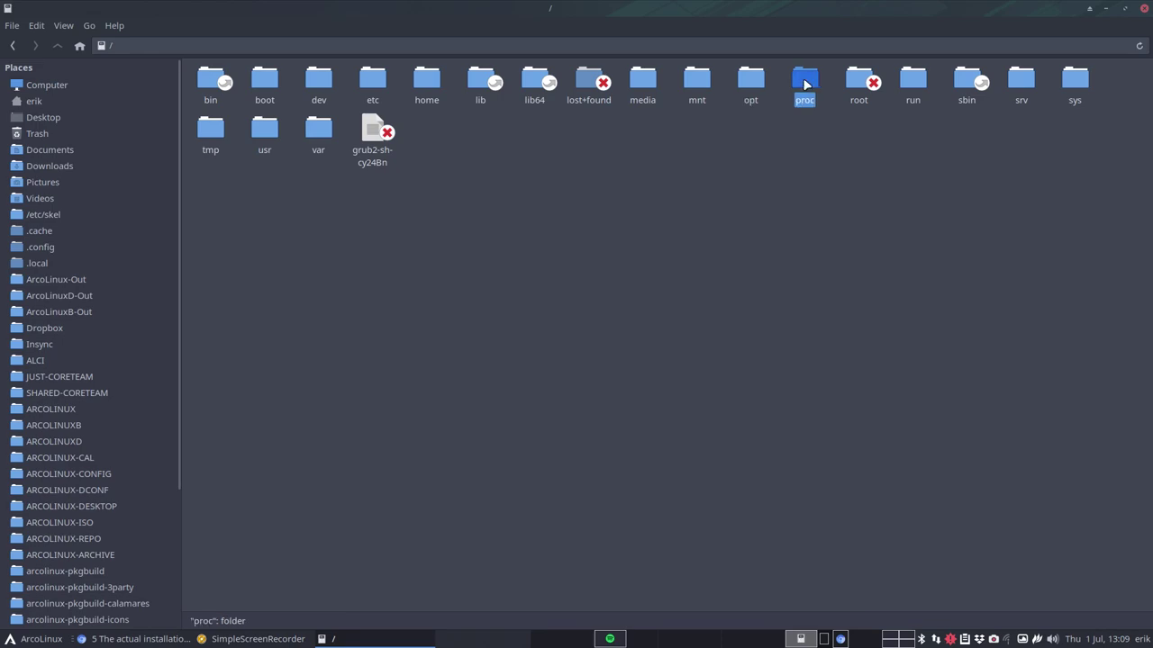
double_click(804, 83)
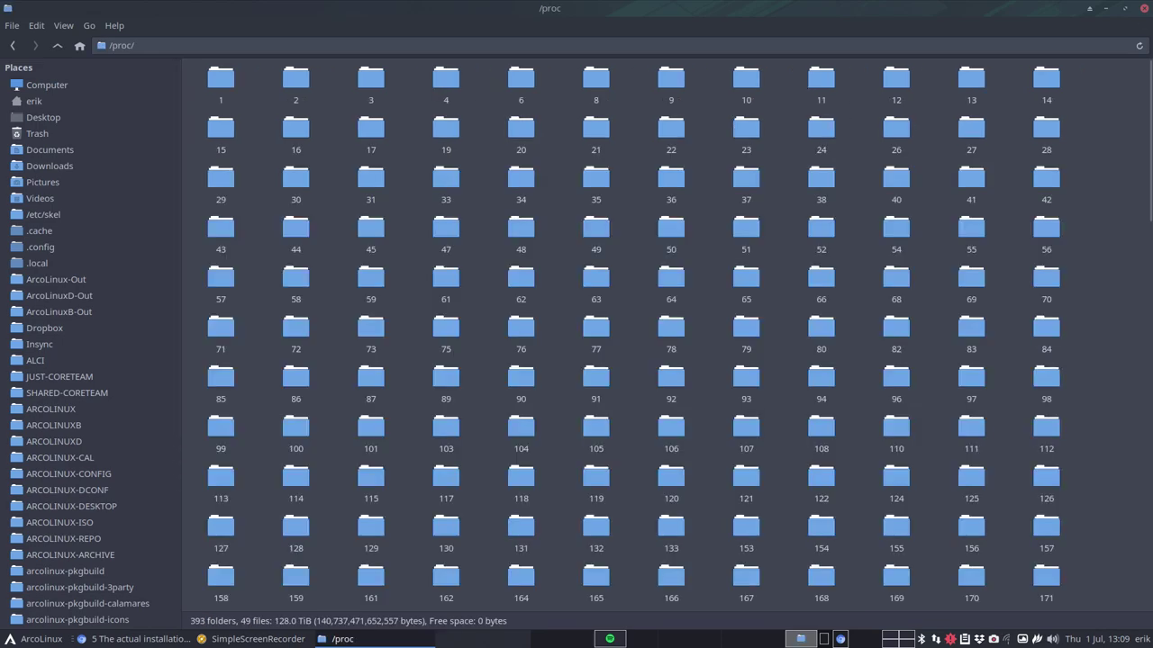
- Switch to the Filesystem Hierarchy Standard page in Chromium, look through its contents, and open section 3.13 on /opt
click(136, 638)
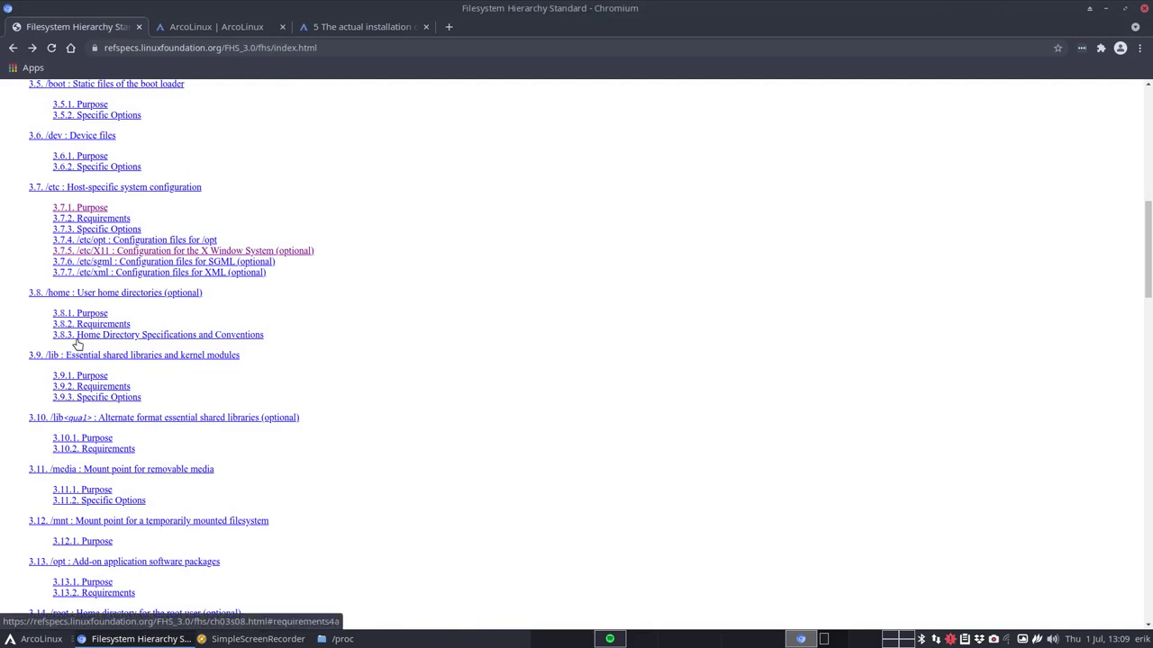
scroll(56, 437, up, 10)
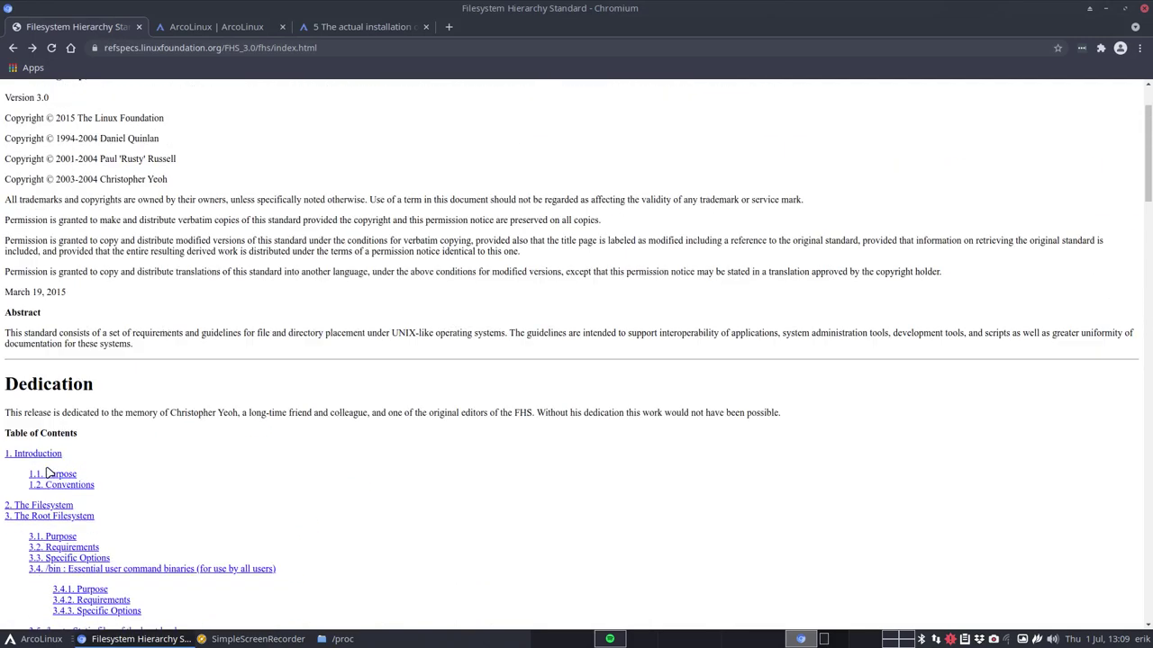
scroll(50, 473, up, 2)
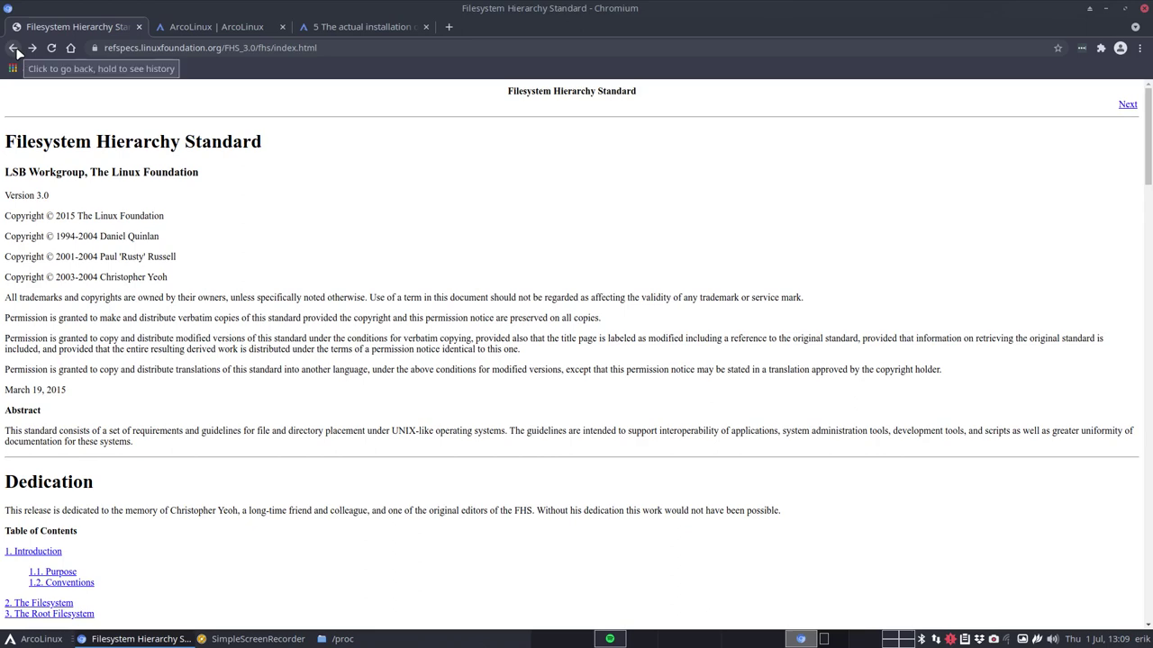
scroll(282, 432, down, 14)
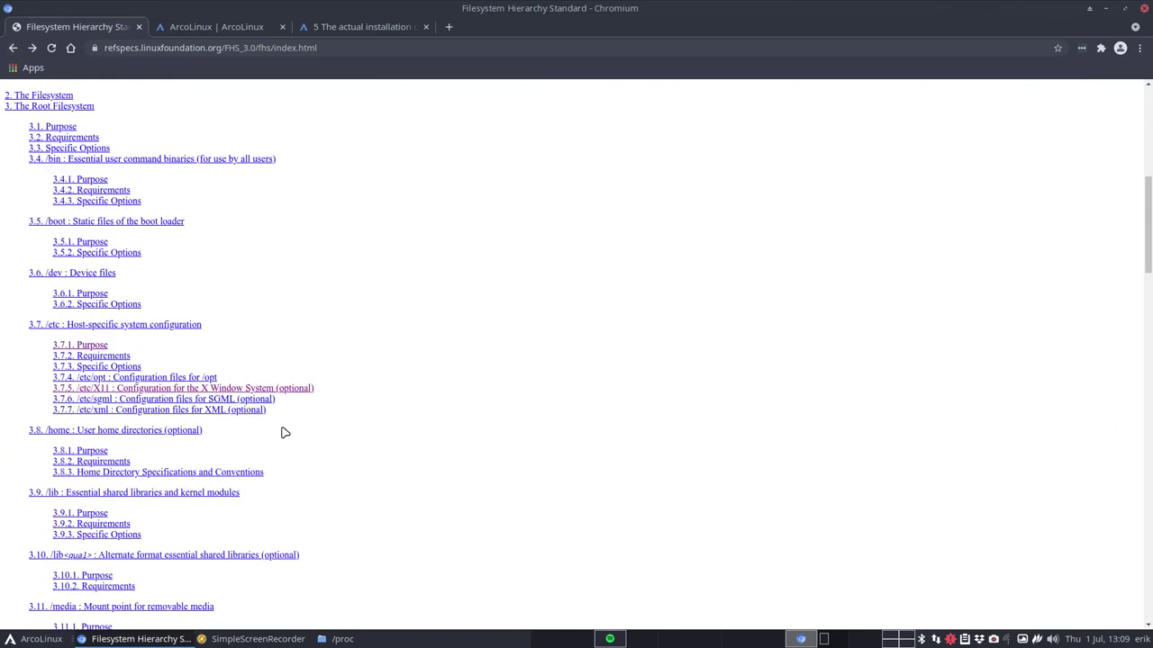
scroll(282, 432, down, 5)
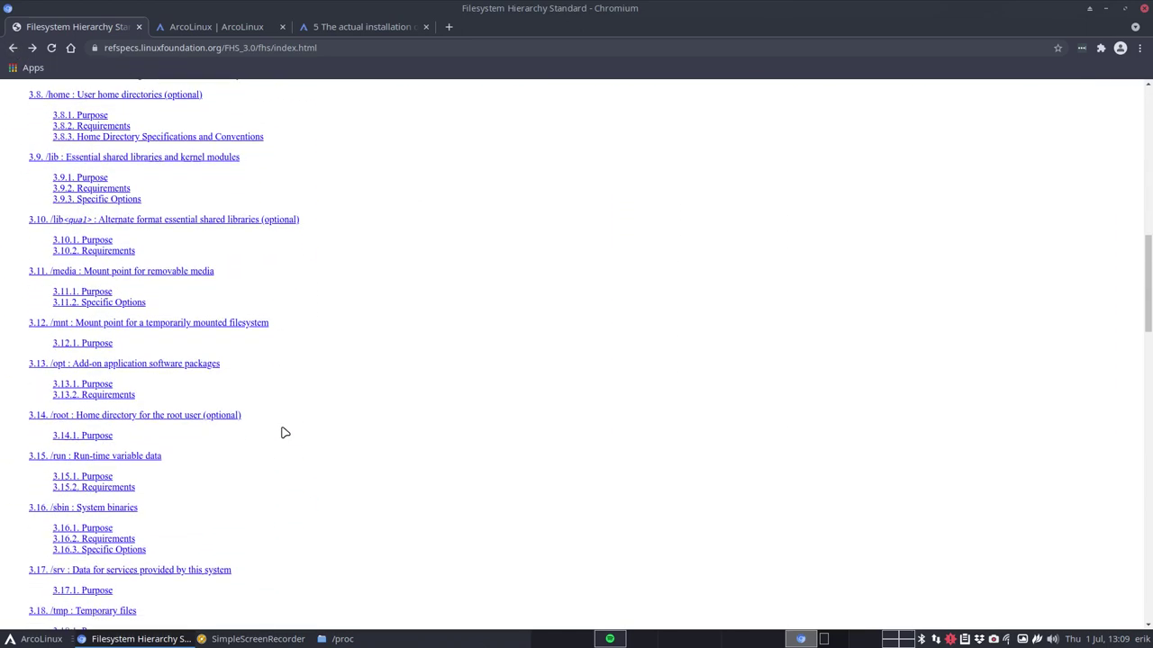
click(132, 254)
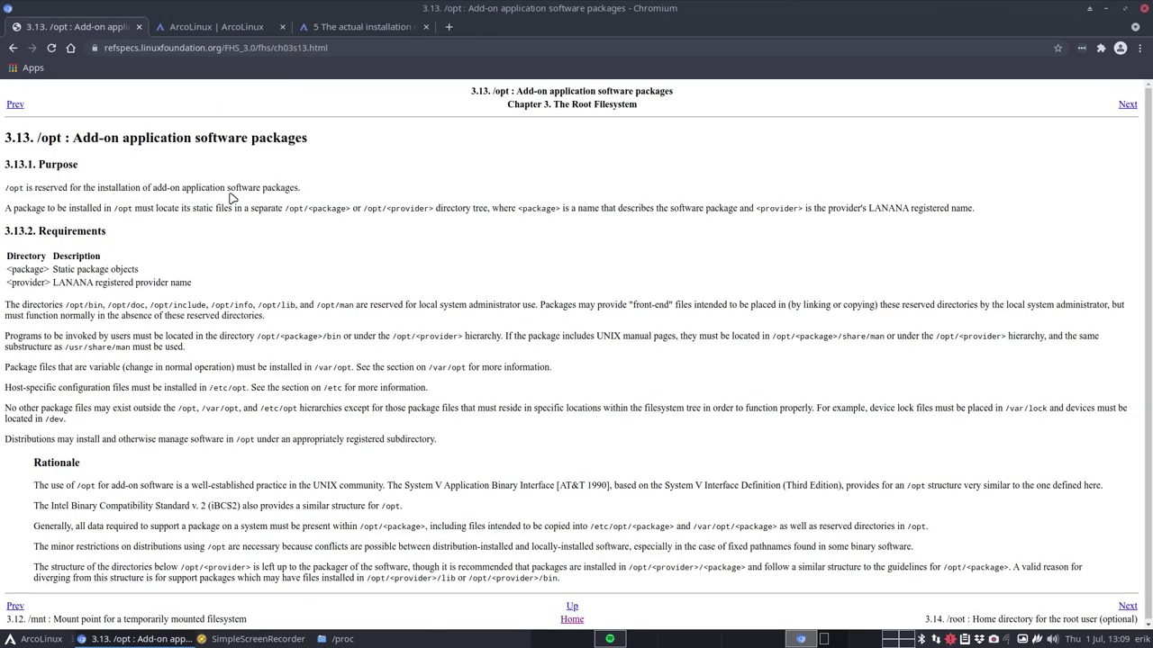
- Return to the Filesystem Hierarchy Standard contents page and look through the listed sections down to the /var hierarchy
click(13, 47)
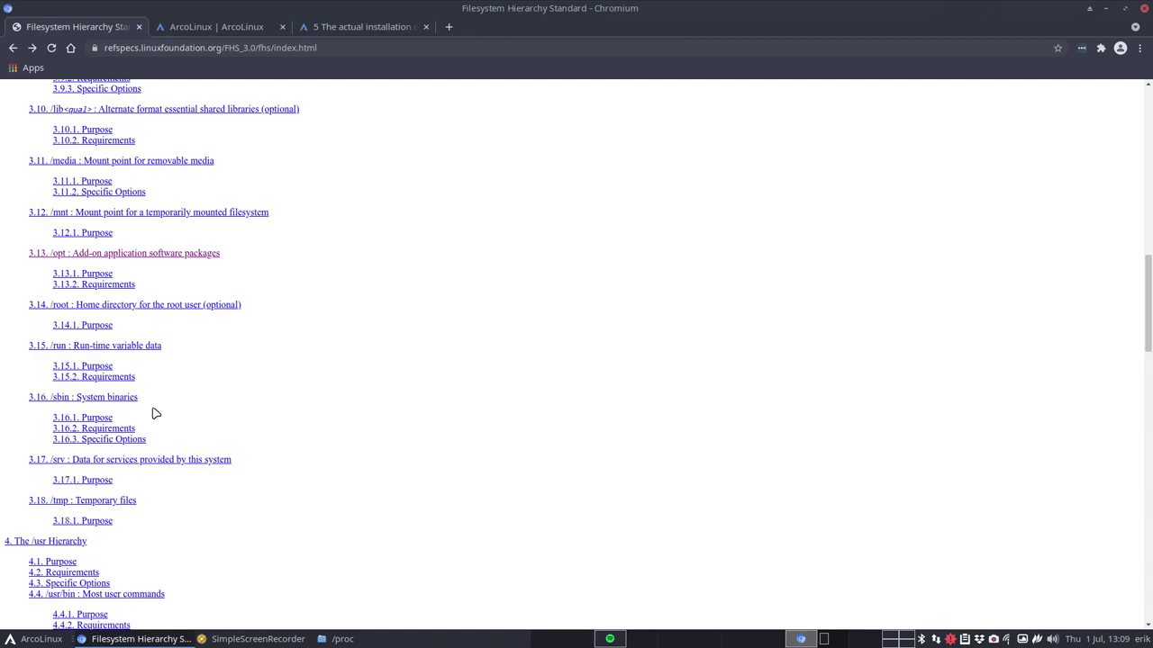
scroll(153, 412, down, 6)
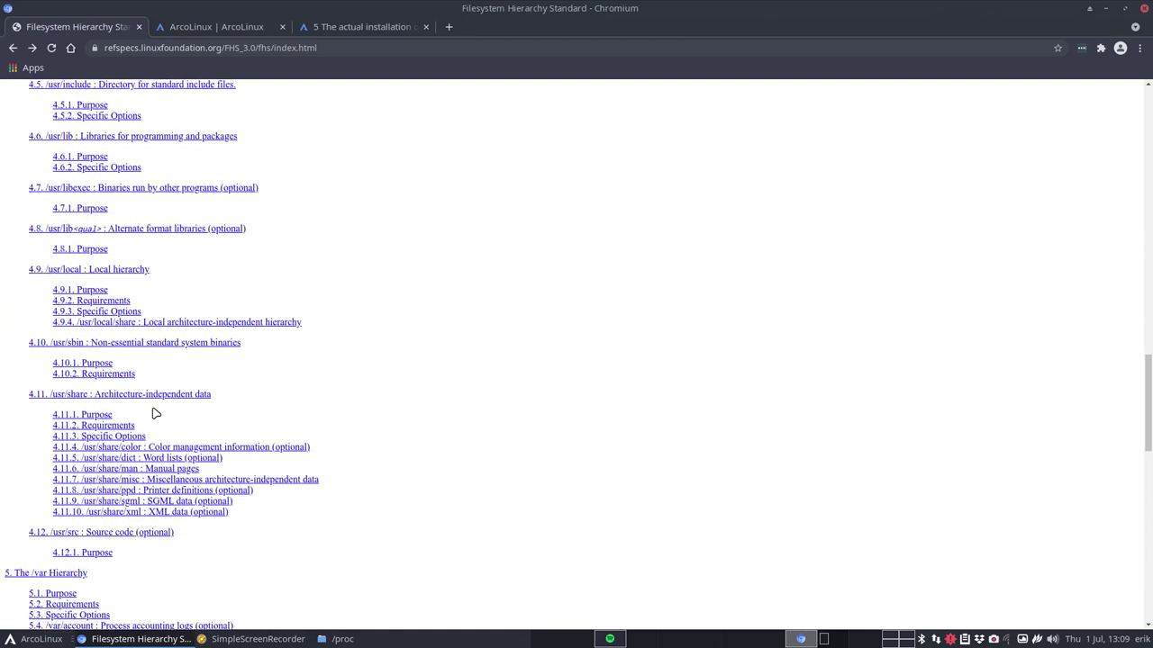
scroll(153, 413, down, 4)
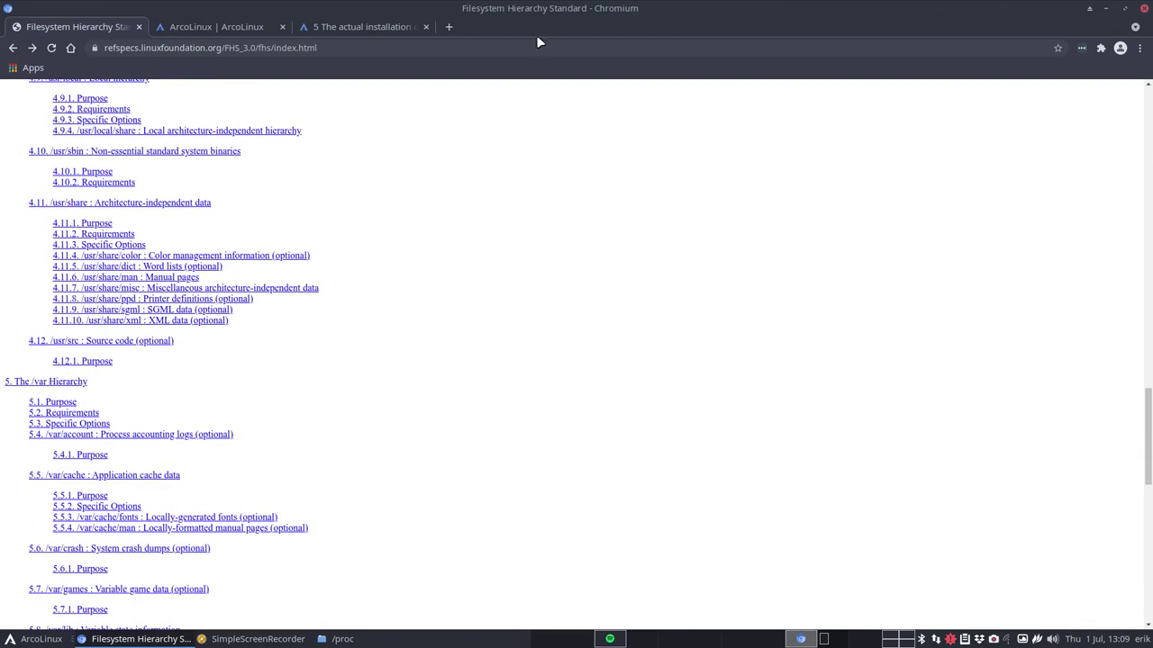
- Switch to the file manager showing /proc and open the cpuinfo file in Sublime Text
key(alt+Tab)
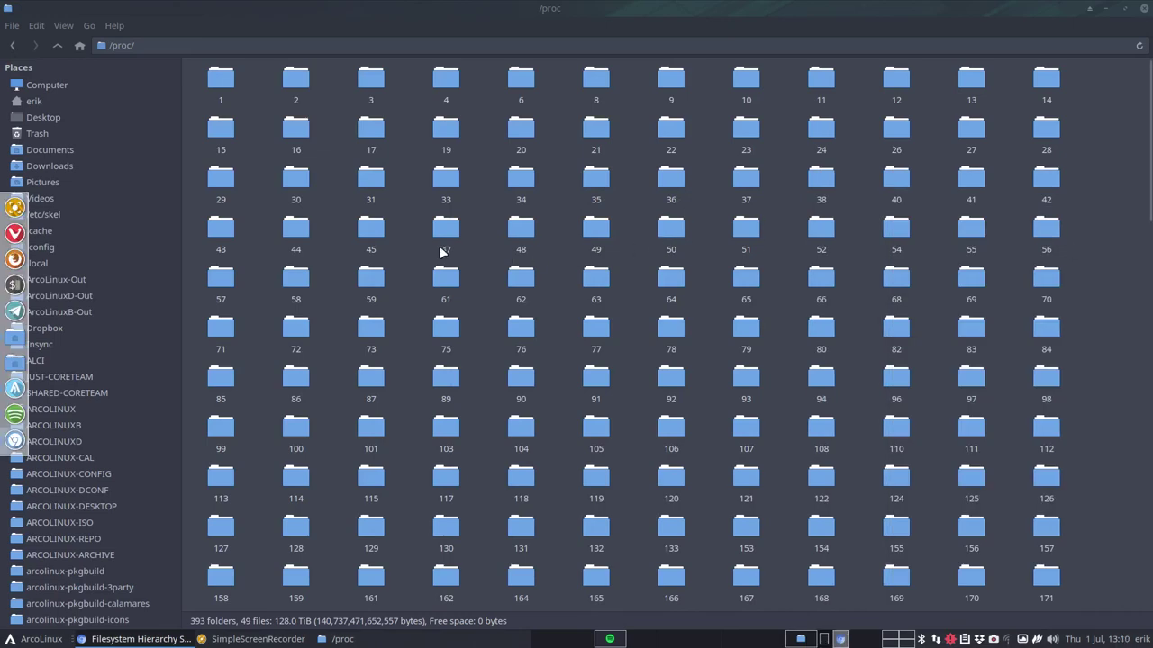
scroll(314, 276, down, 15)
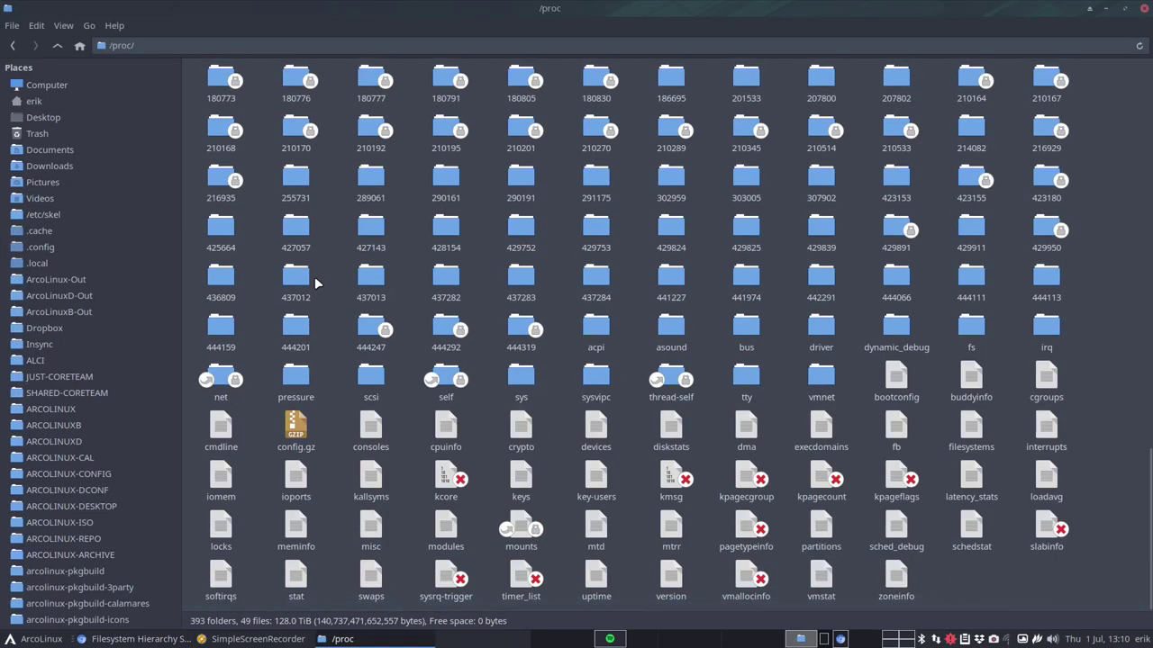
double_click(445, 433)
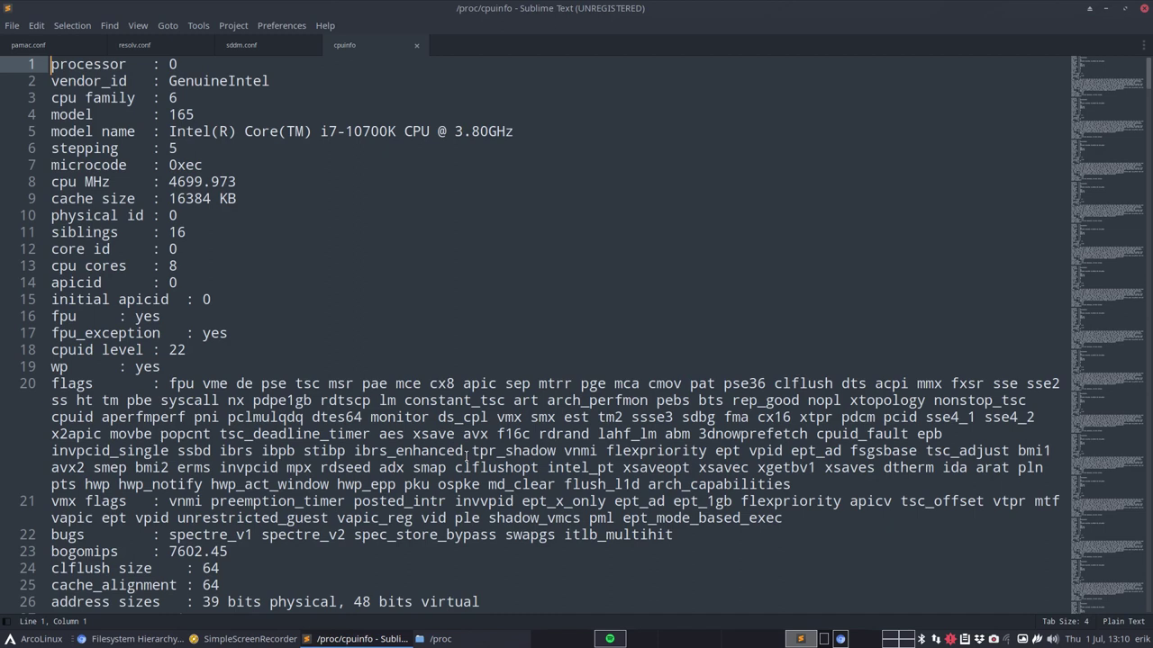
- Examine the cpuinfo file, highlighting the vendor, model name, CPU cores and siblings values, and read through the entries for further processors
double_click(193, 81)
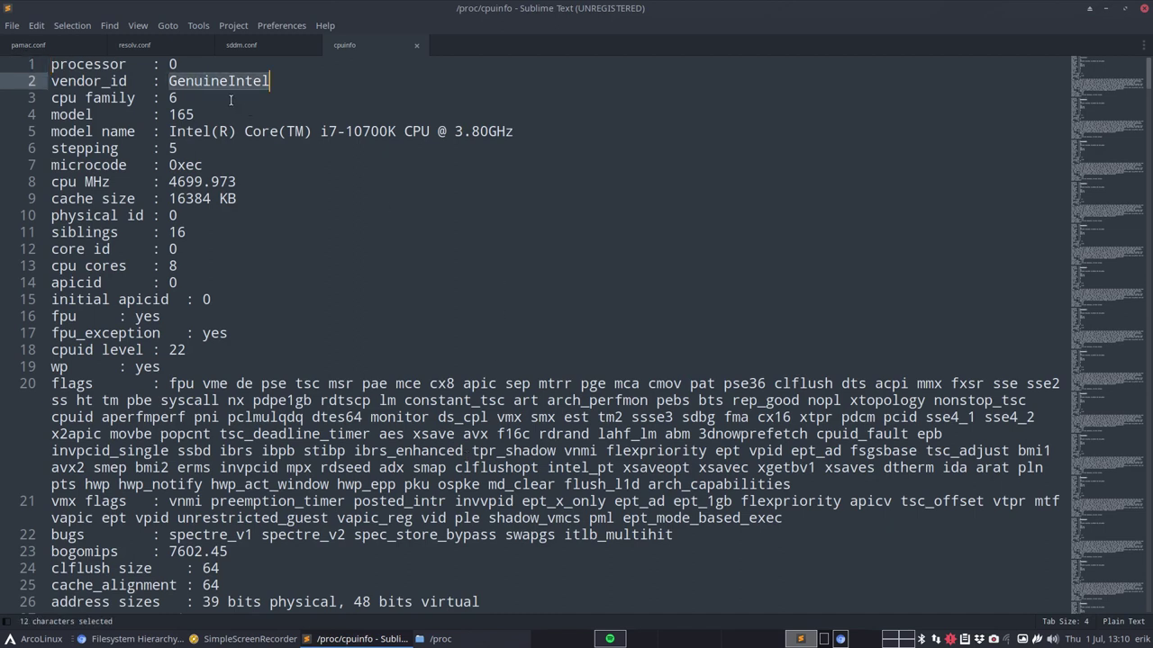
double_click(178, 101)
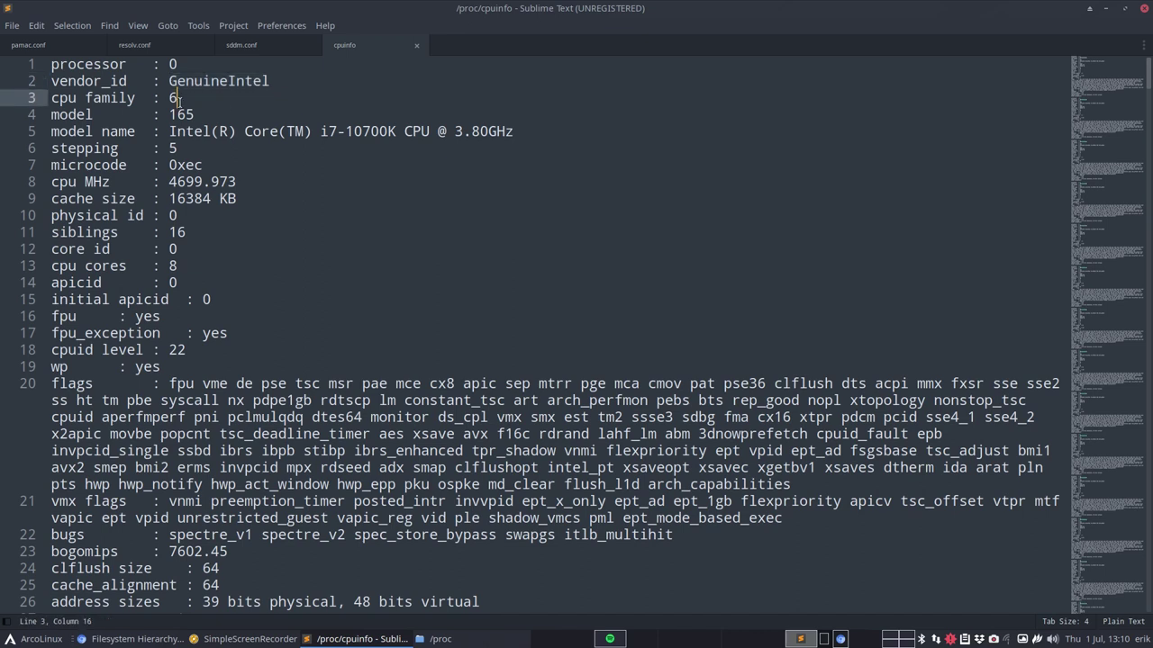
drag(346, 132, 396, 133)
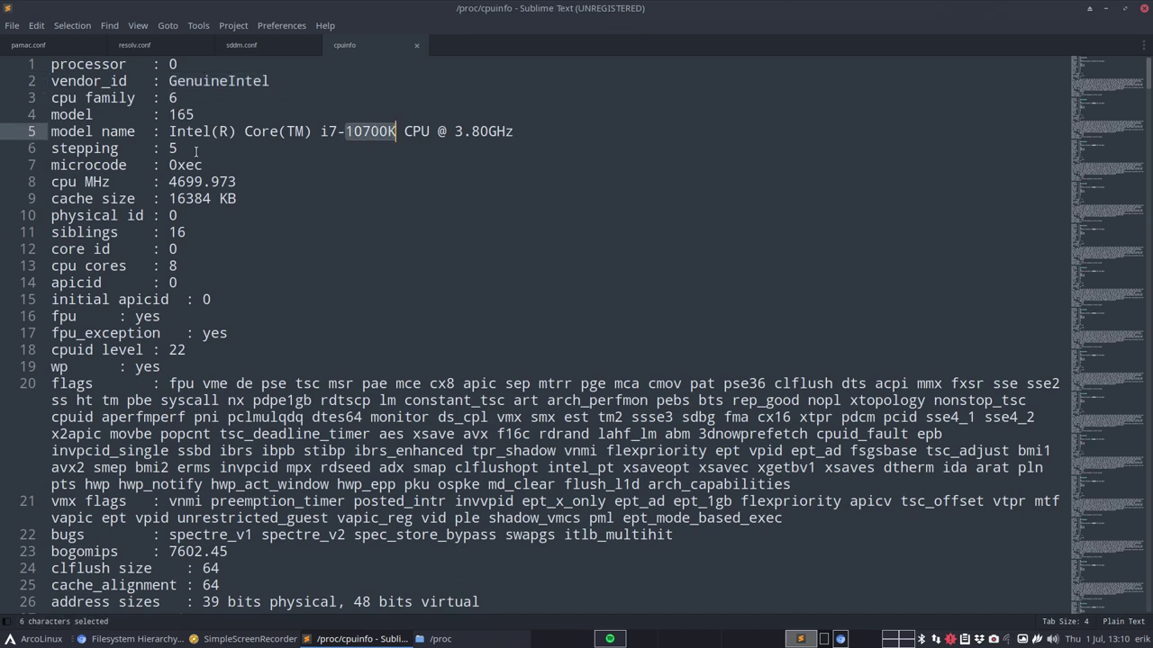
double_click(172, 266)
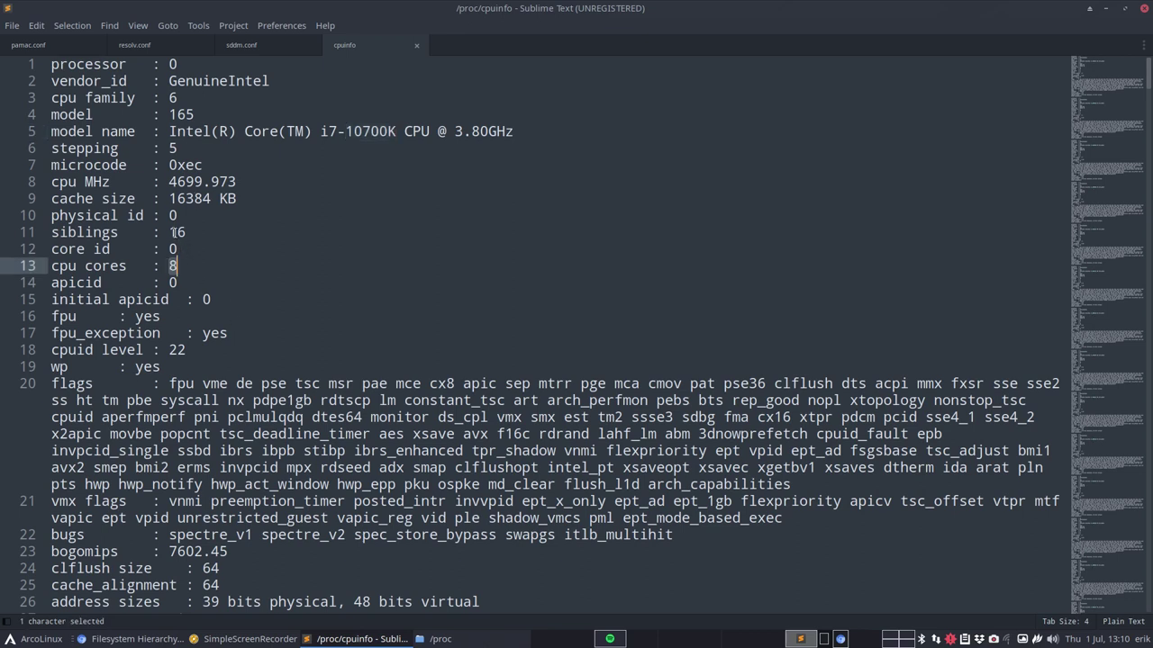
drag(177, 232, 186, 233)
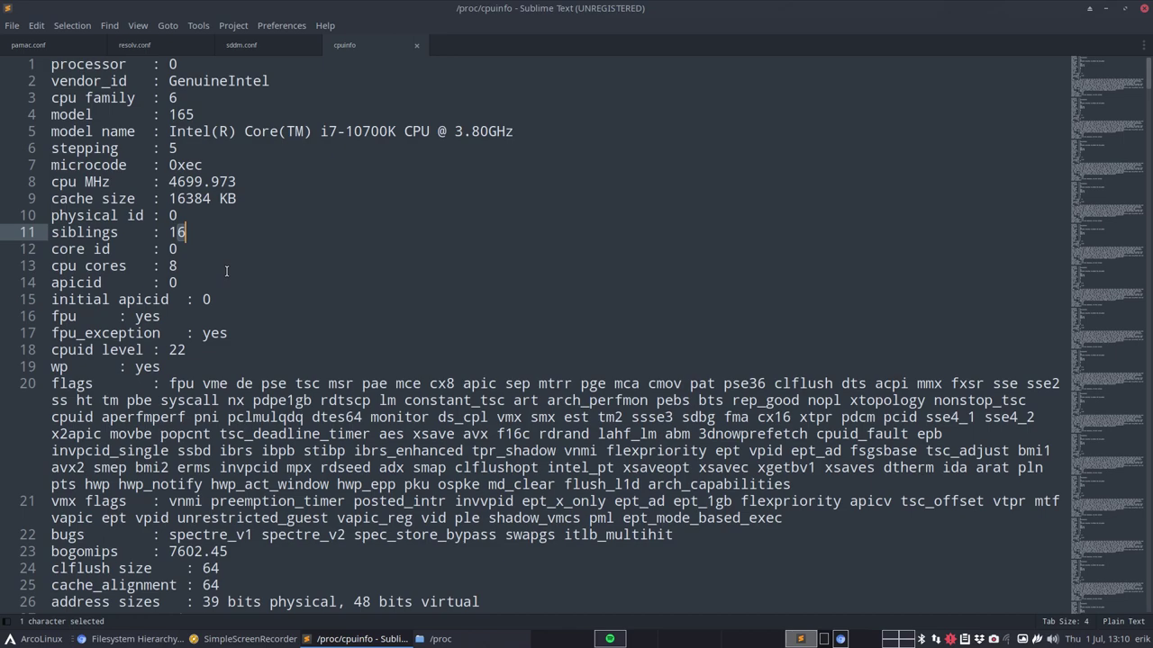
scroll(226, 271, down, 2)
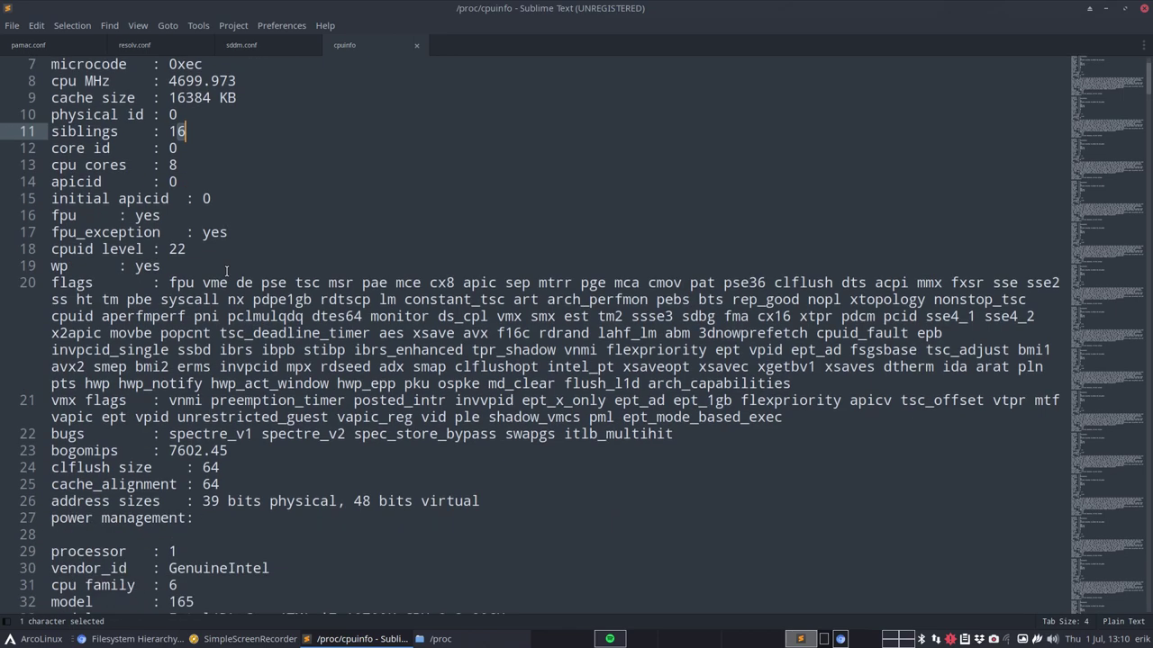
scroll(226, 271, down, 4)
scroll(226, 272, down, 20)
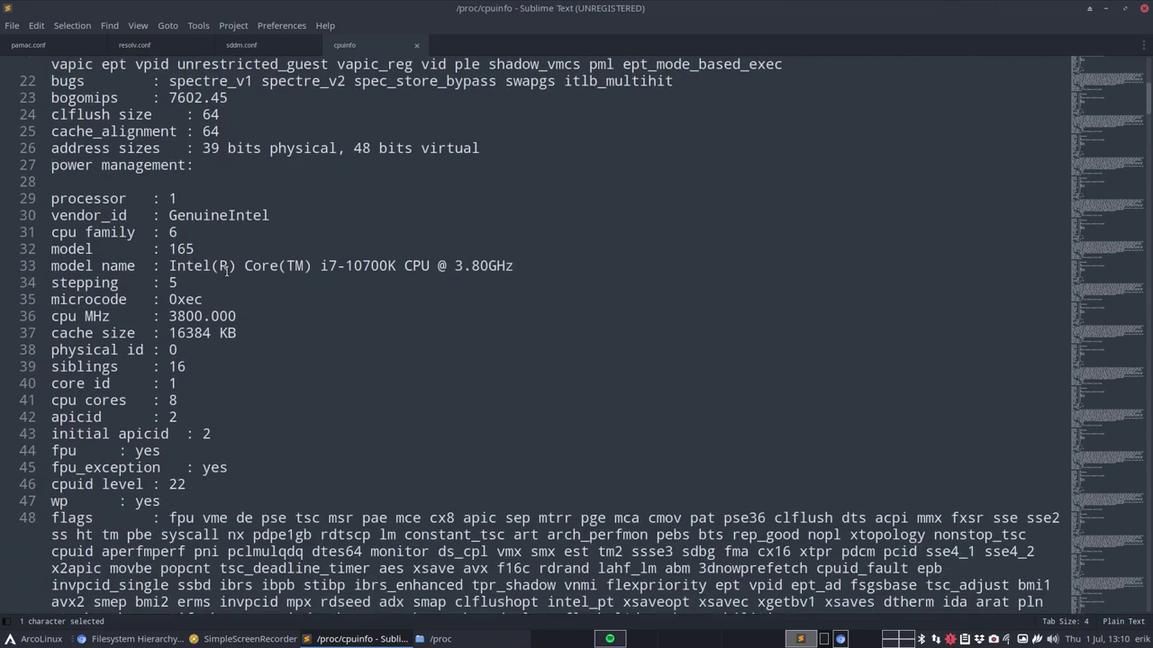
scroll(226, 271, down, 6)
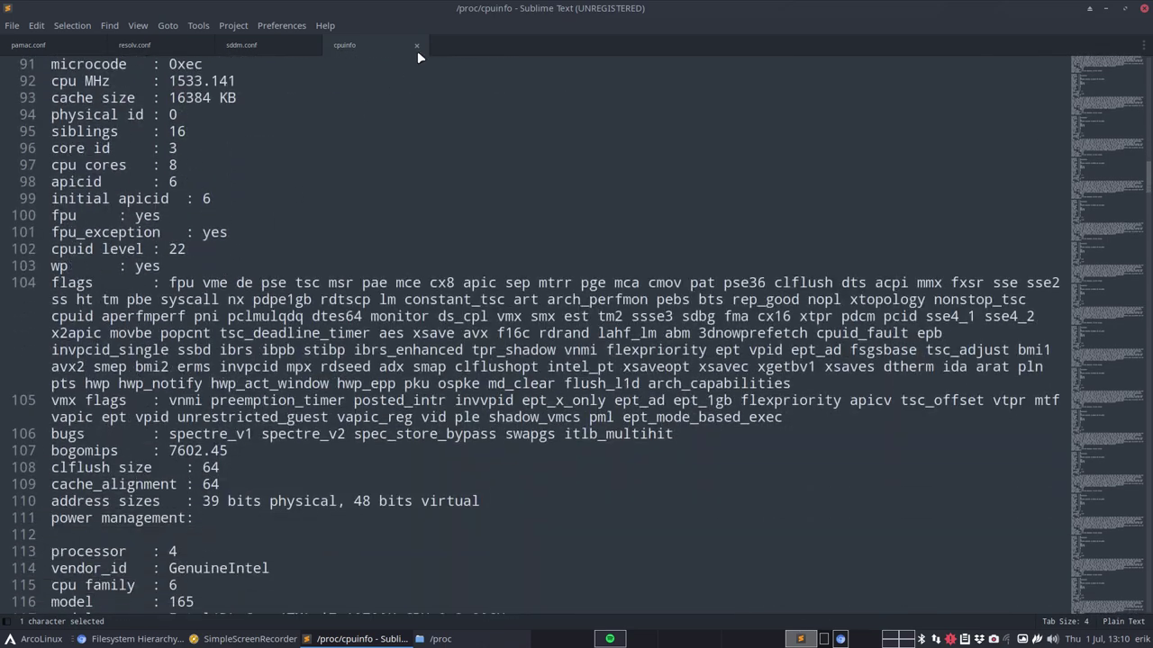
- Close the open cpuinfo, sddm.conf, resolv.conf and pamac.conf files in Sublime Text
click(416, 44)
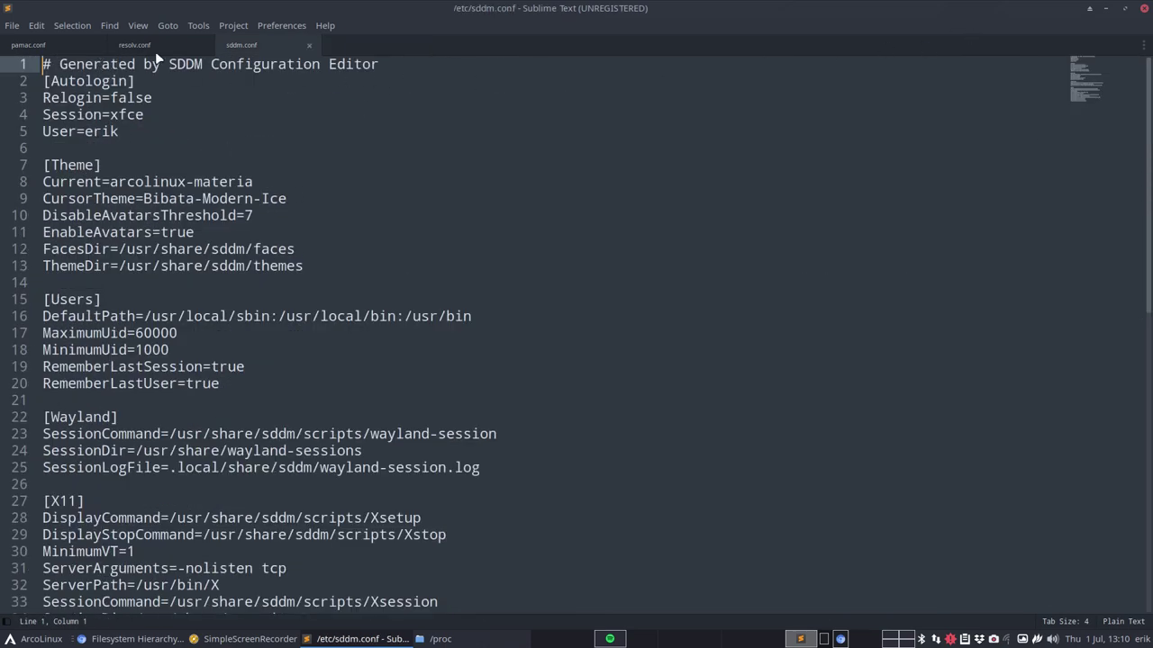
click(309, 45)
click(197, 45)
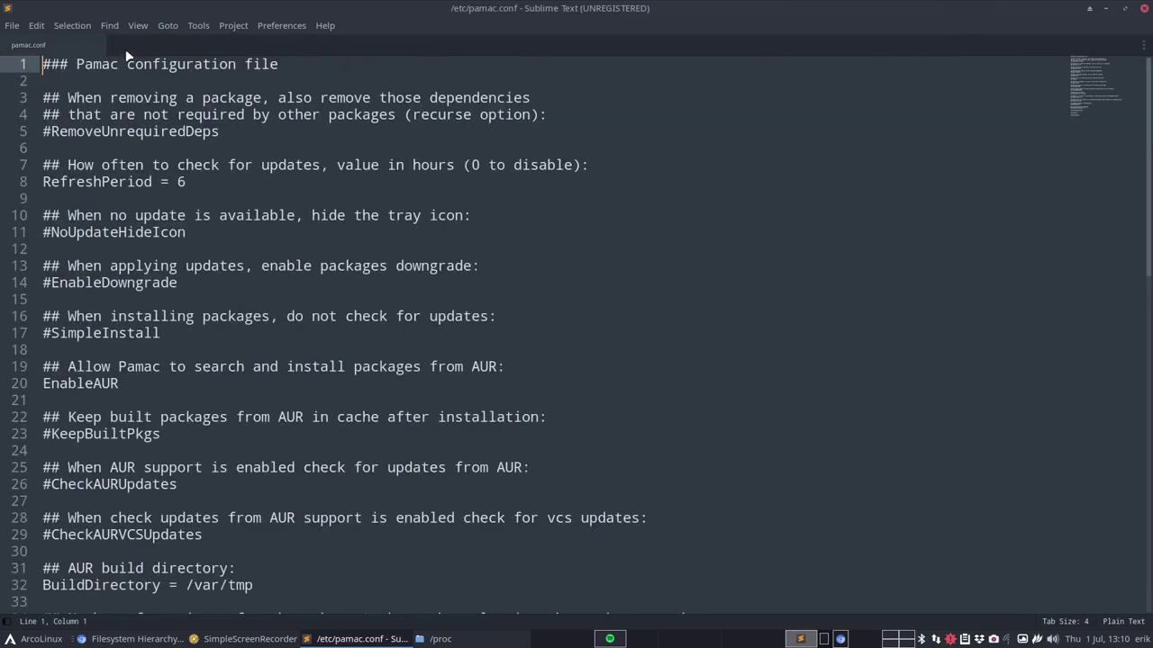
click(96, 45)
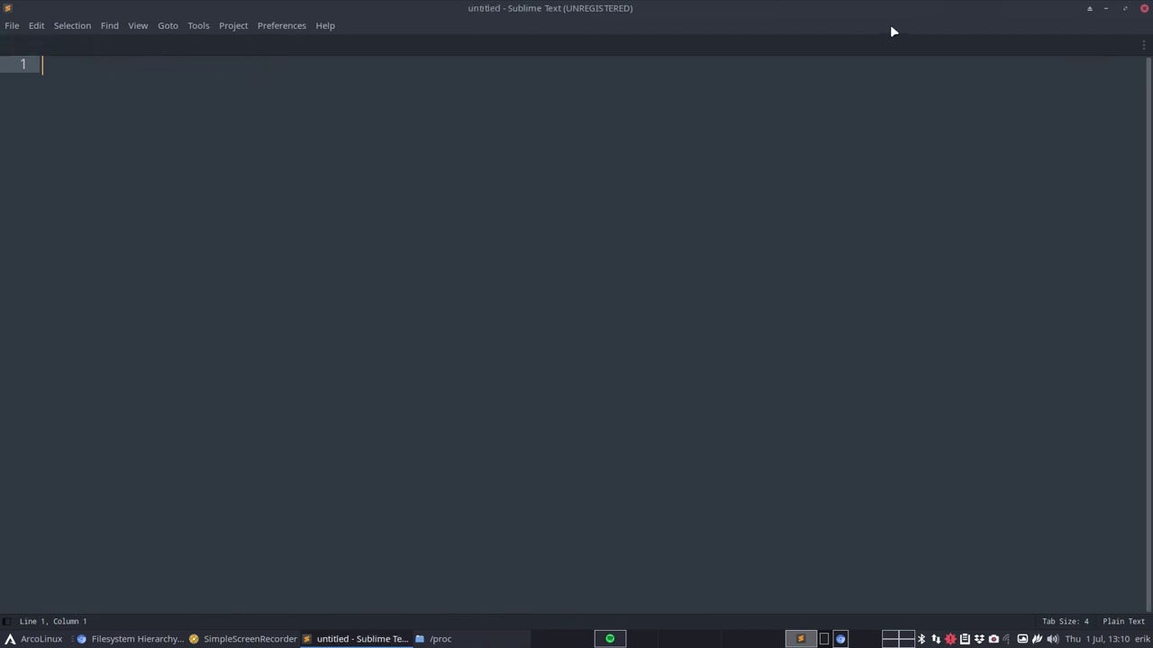
- Go back to the /proc folder, open the uptime file to read it, and minimize its editor window
click(1089, 8)
click(487, 435)
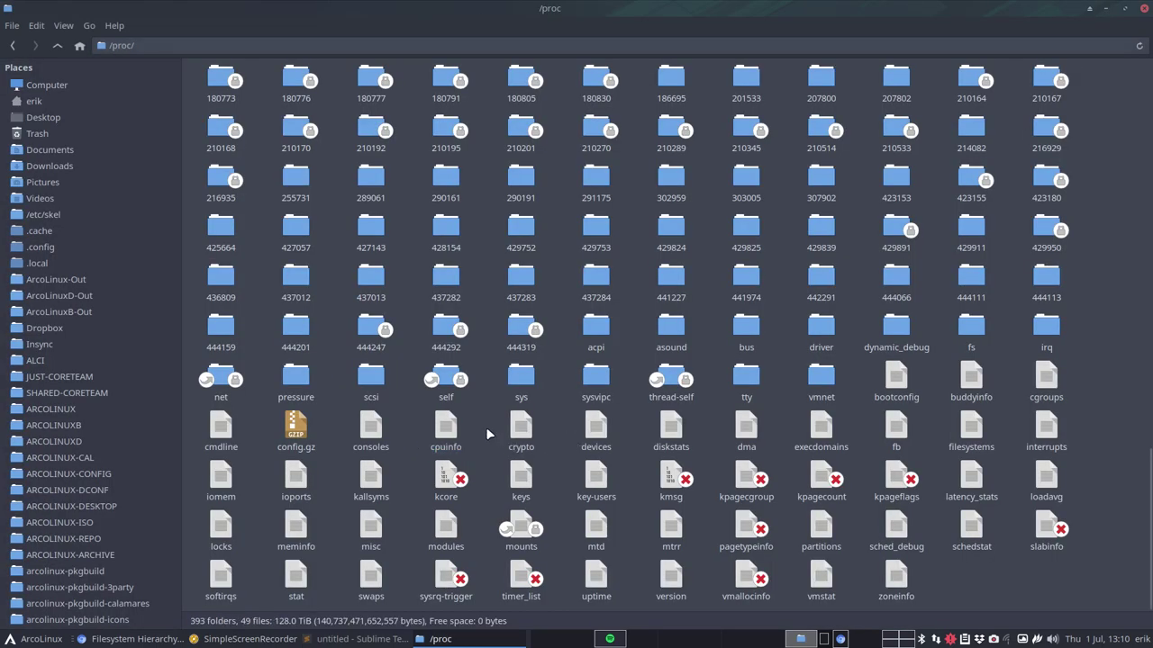
double_click(596, 579)
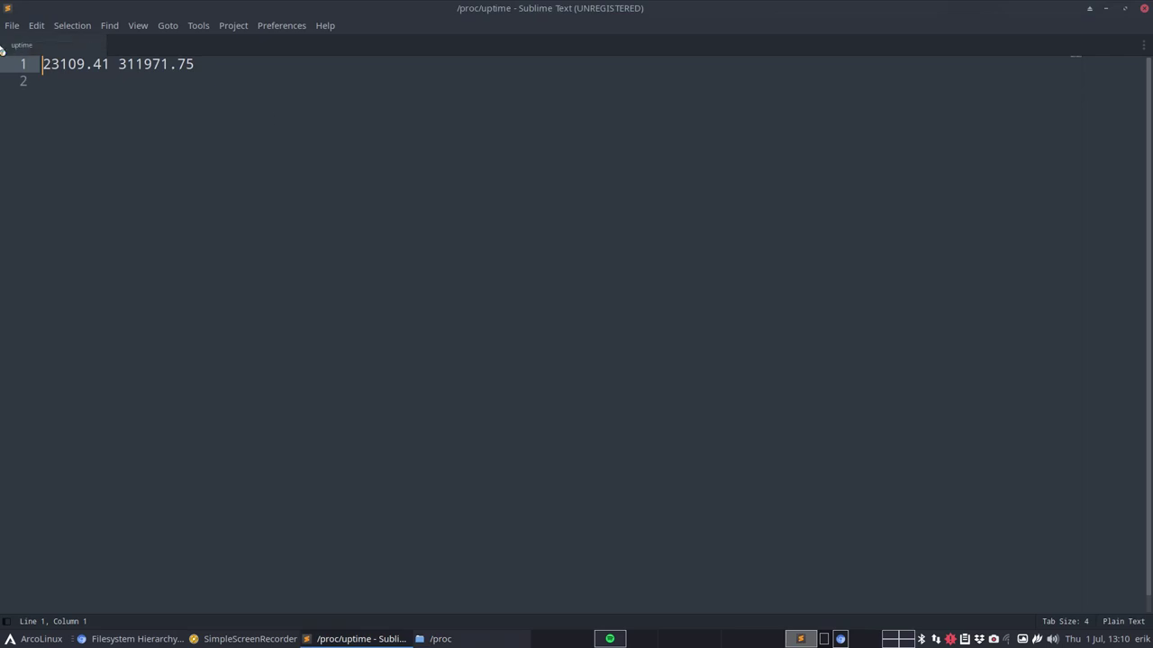
click(1106, 9)
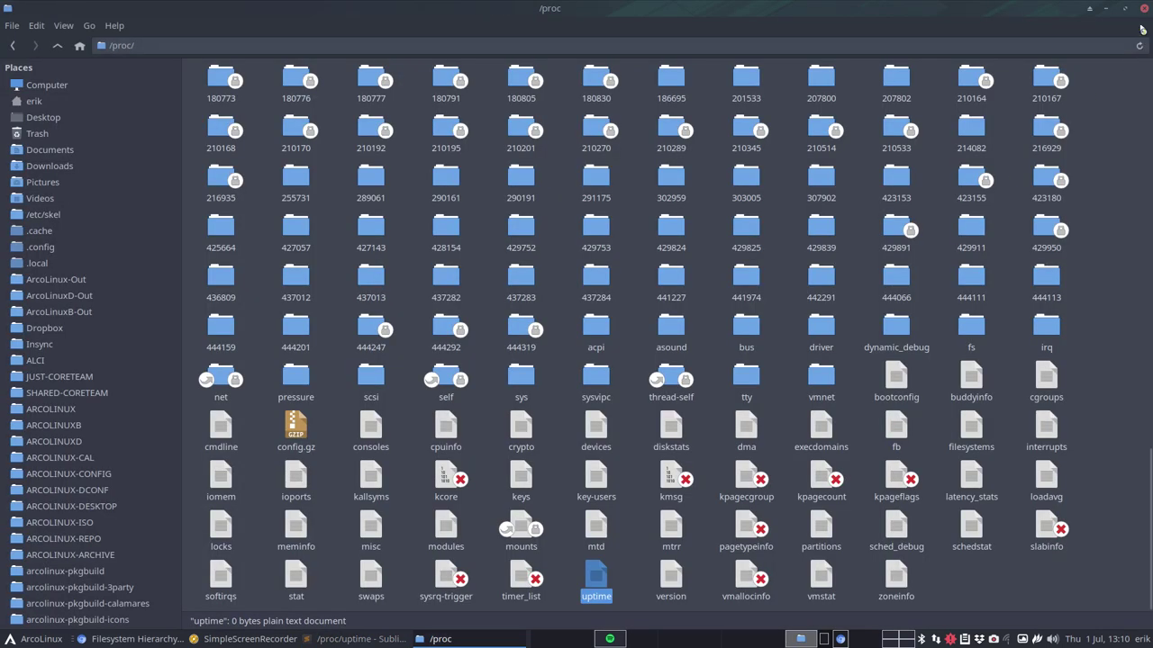
- Minimize the file manager, bring up the uptime file once more, and return to the /proc window
click(1106, 9)
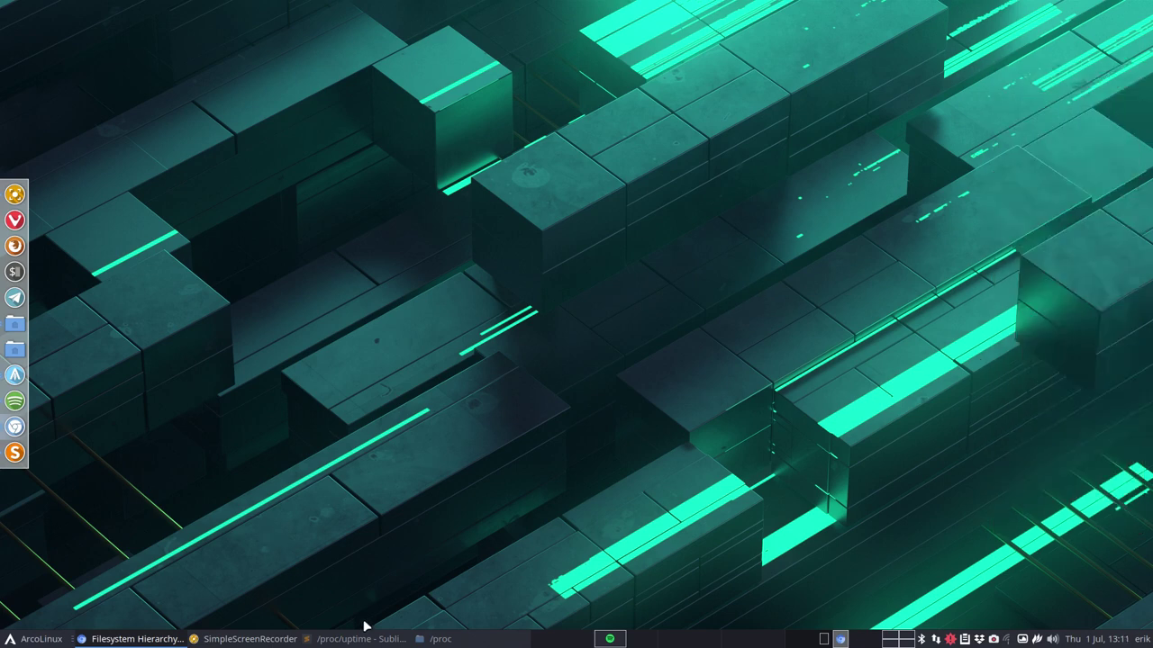
click(319, 642)
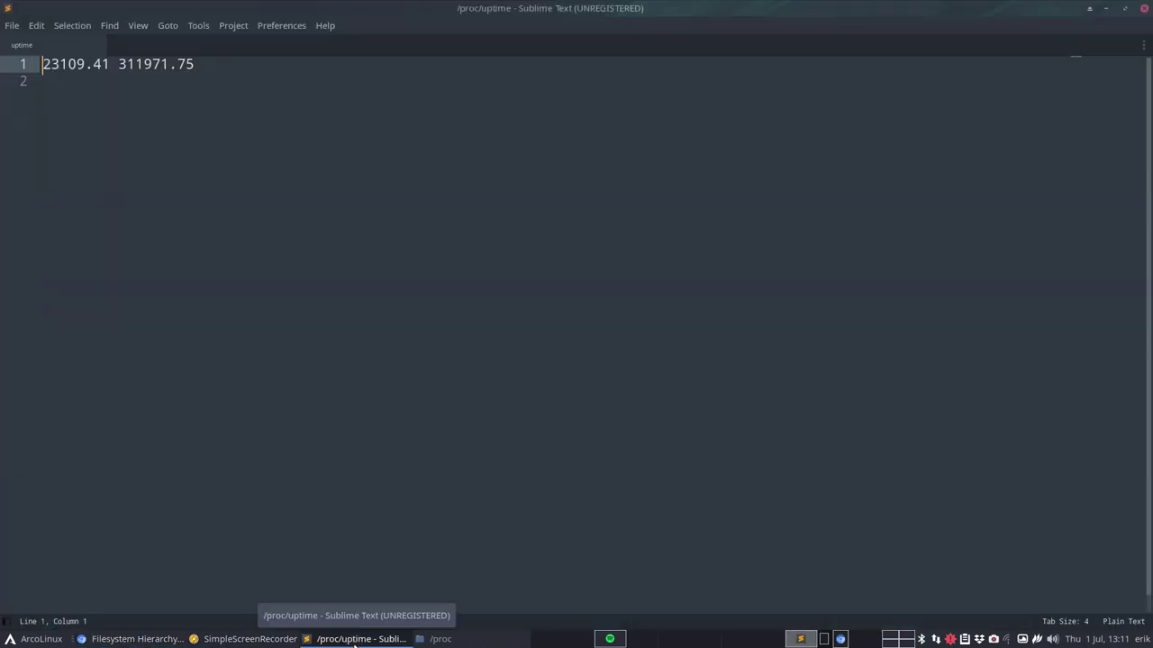
click(1105, 9)
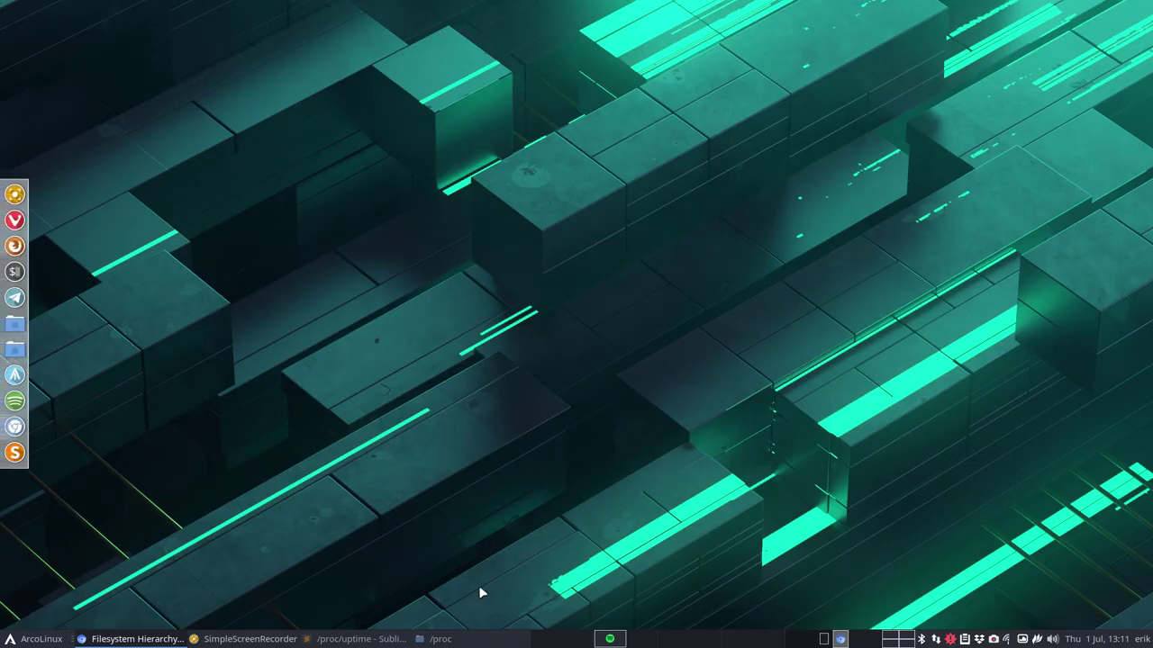
click(477, 639)
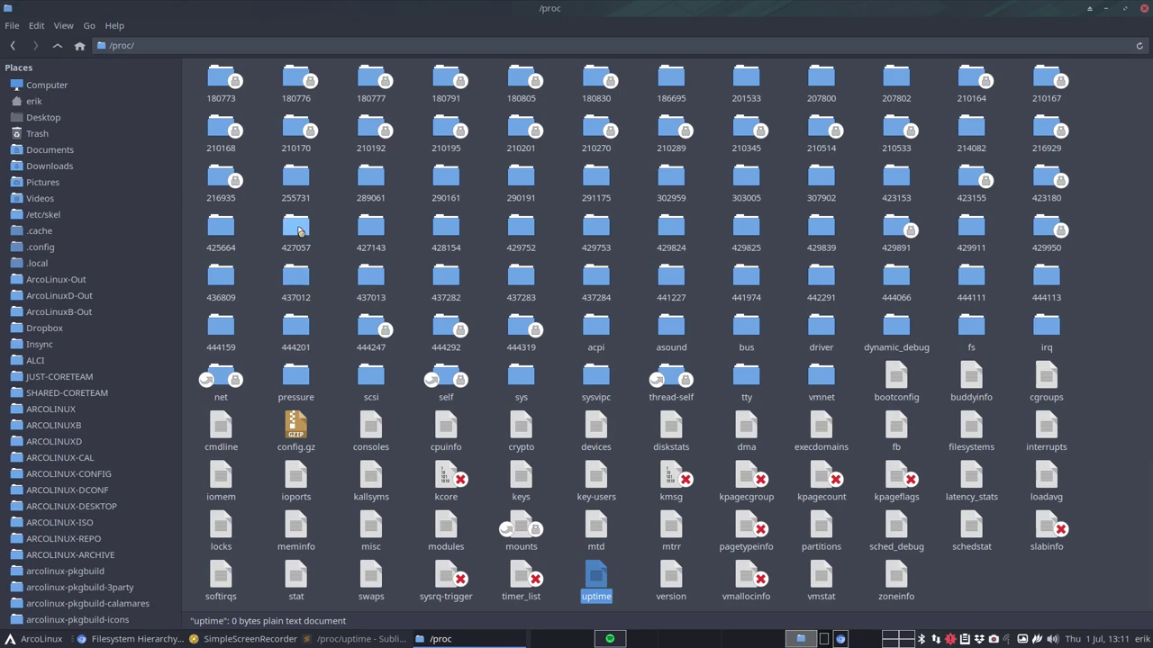
- Open the Task Manager, filter the process list for "meld", and clear the filter
key(ctrl+shift+Escape)
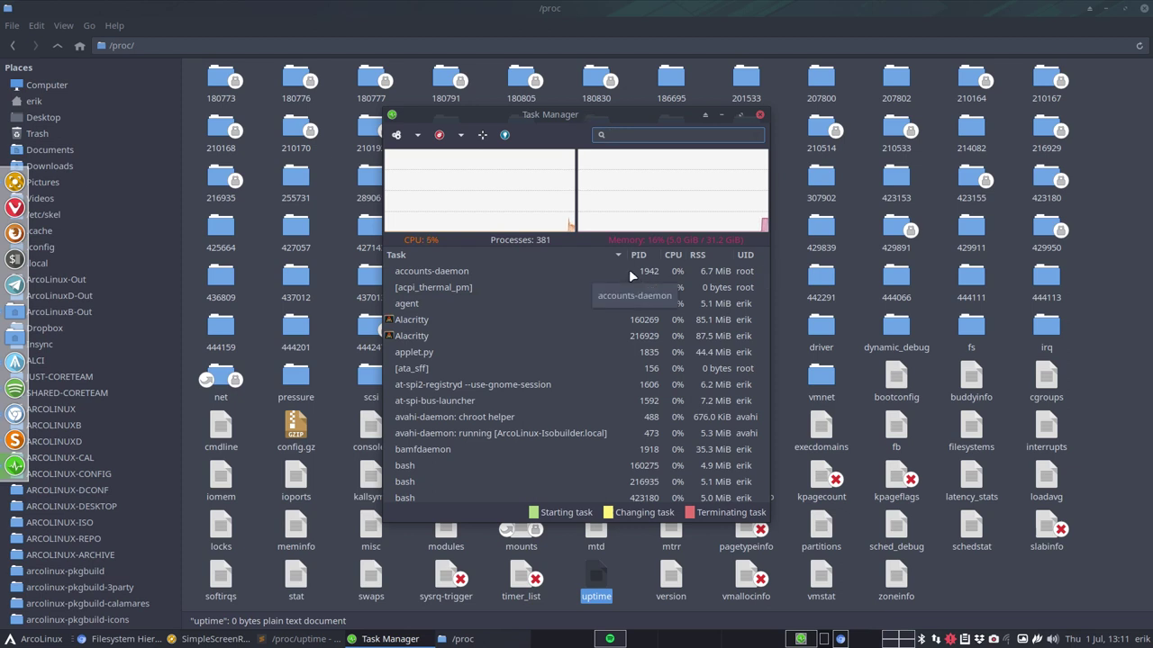
text(meld)
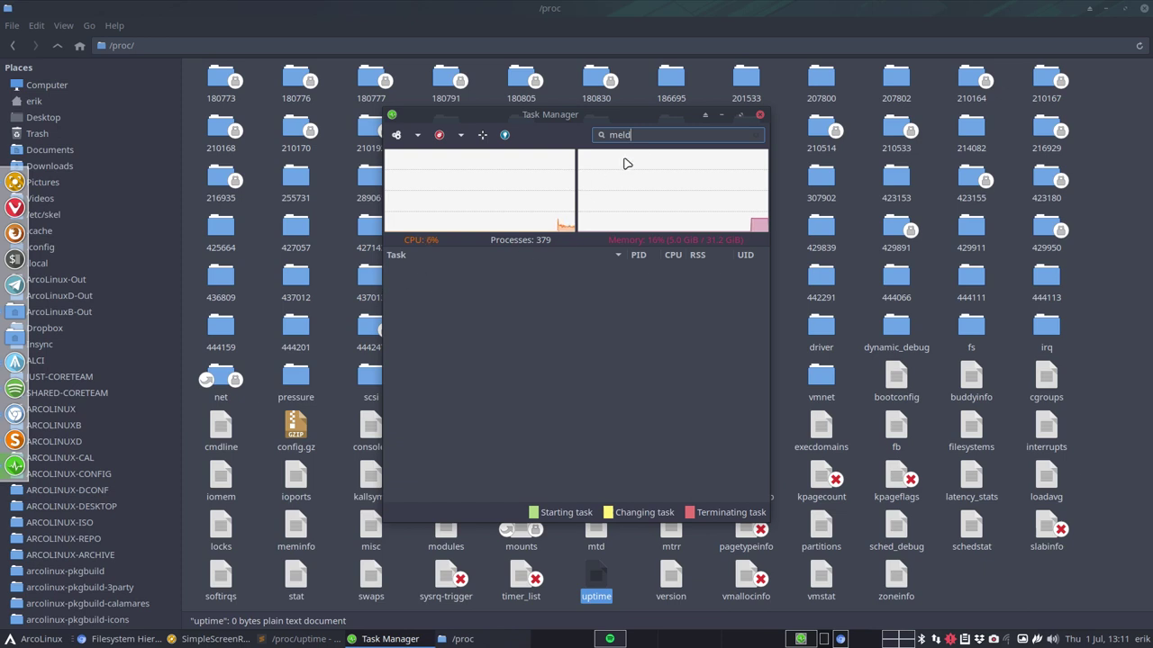
key(BackSpace)
key(BackSpace)
key(BackSpace)
key(BackSpace)
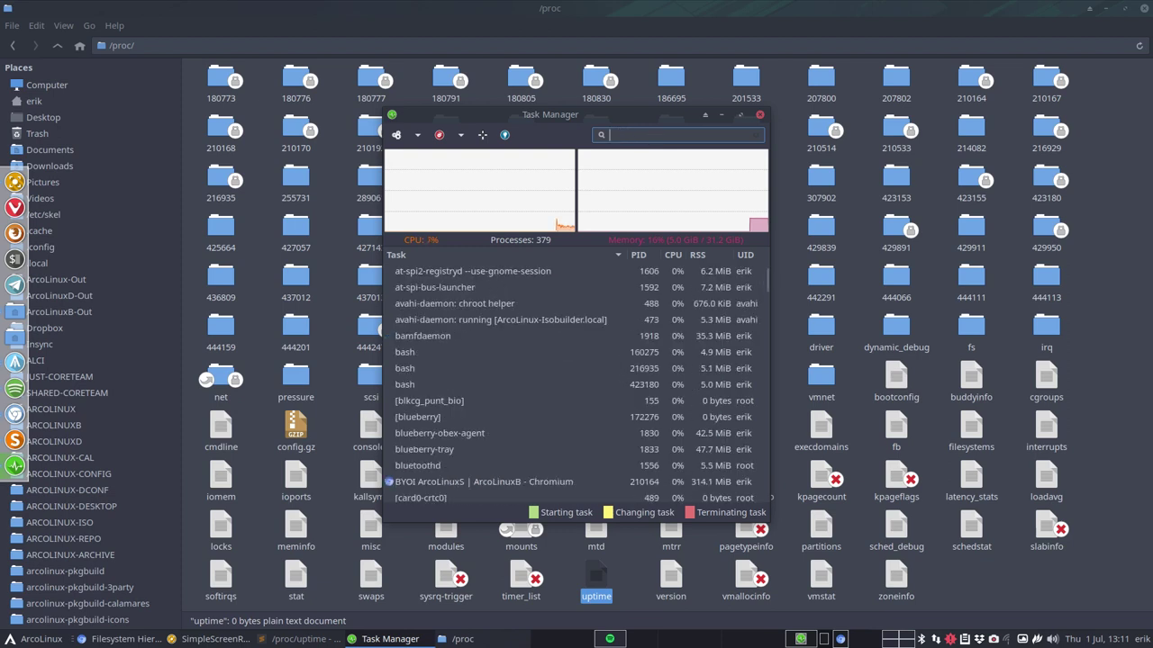
- Show the stop, terminate and kill options for the first bash process without choosing one, and close the Task Manager
click(486, 352)
right_click(486, 354)
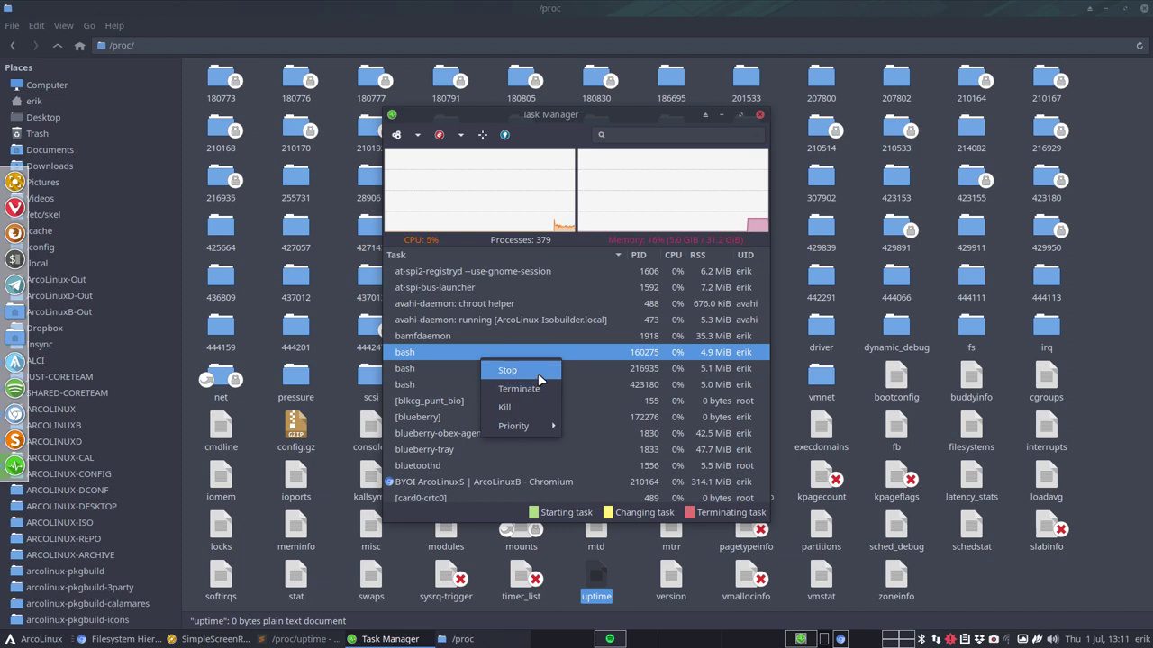
click(556, 463)
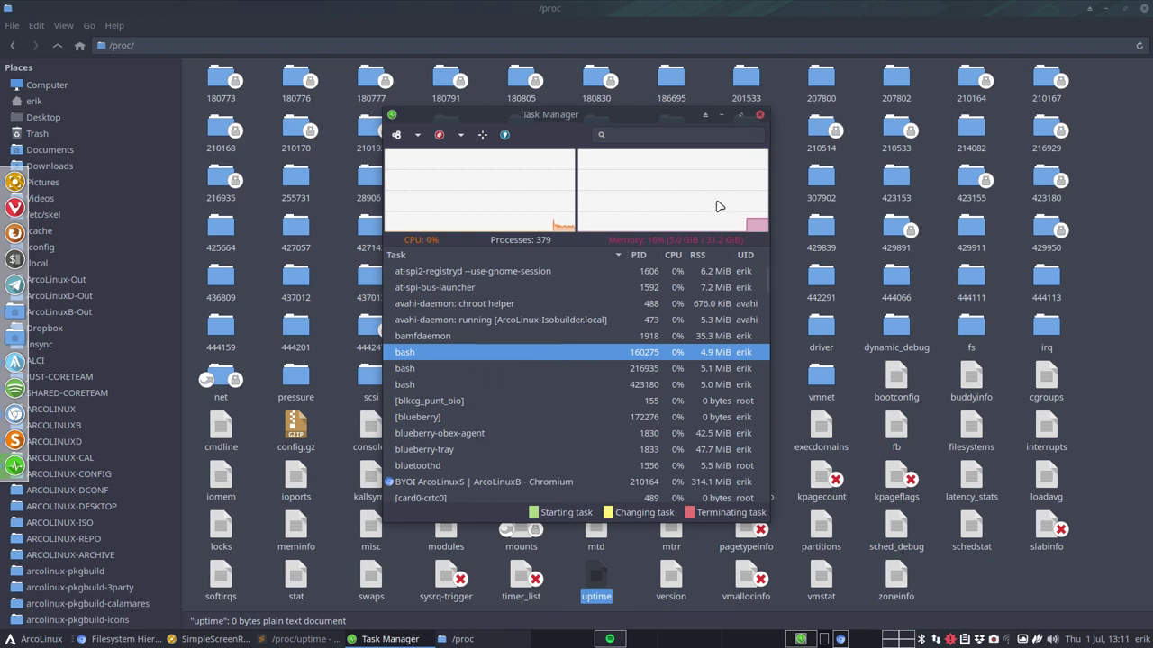
click(759, 115)
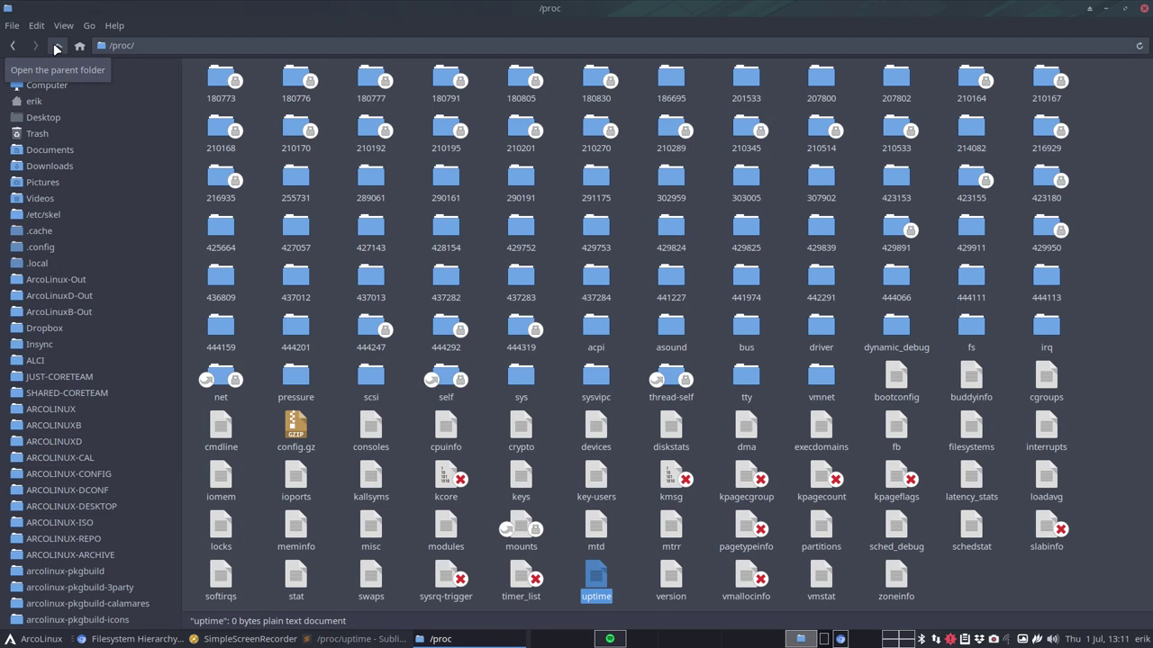
- Go up from /proc to the file system root, open the dev folder, and look through its device files
right_click(481, 417)
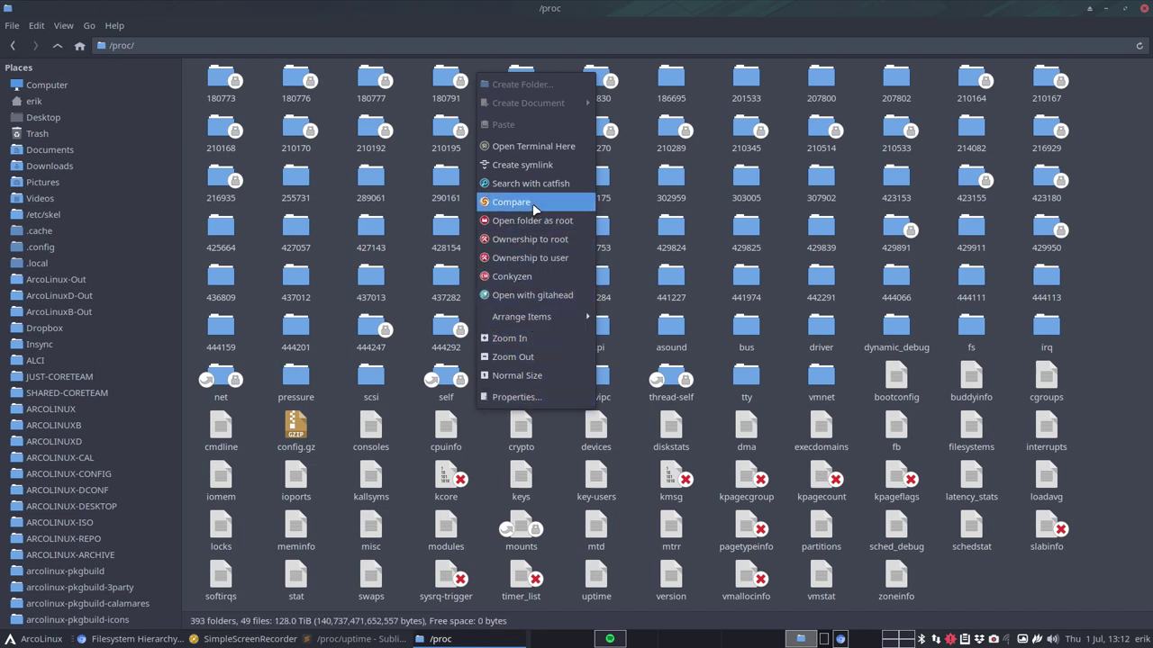
click(568, 495)
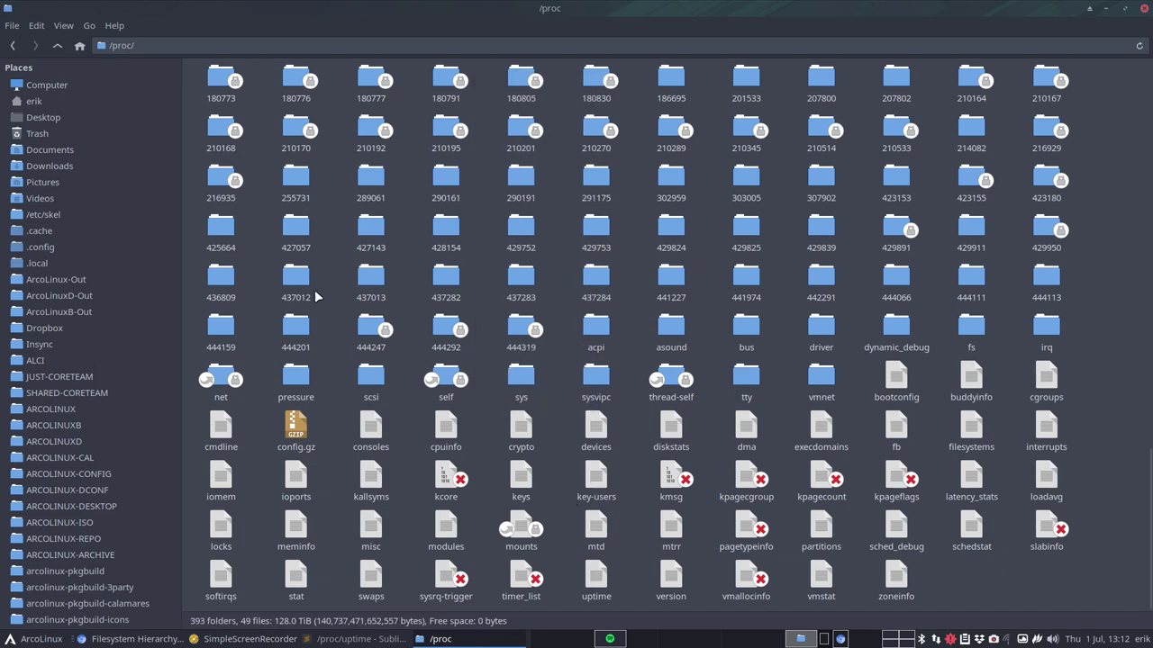
click(58, 45)
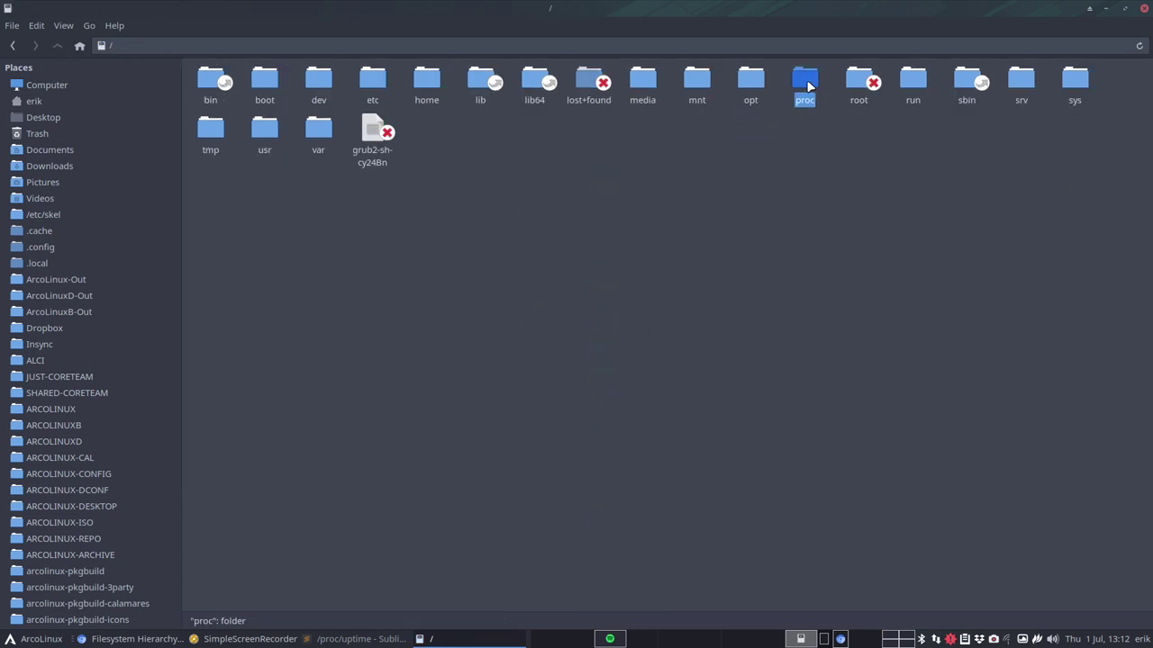
double_click(318, 79)
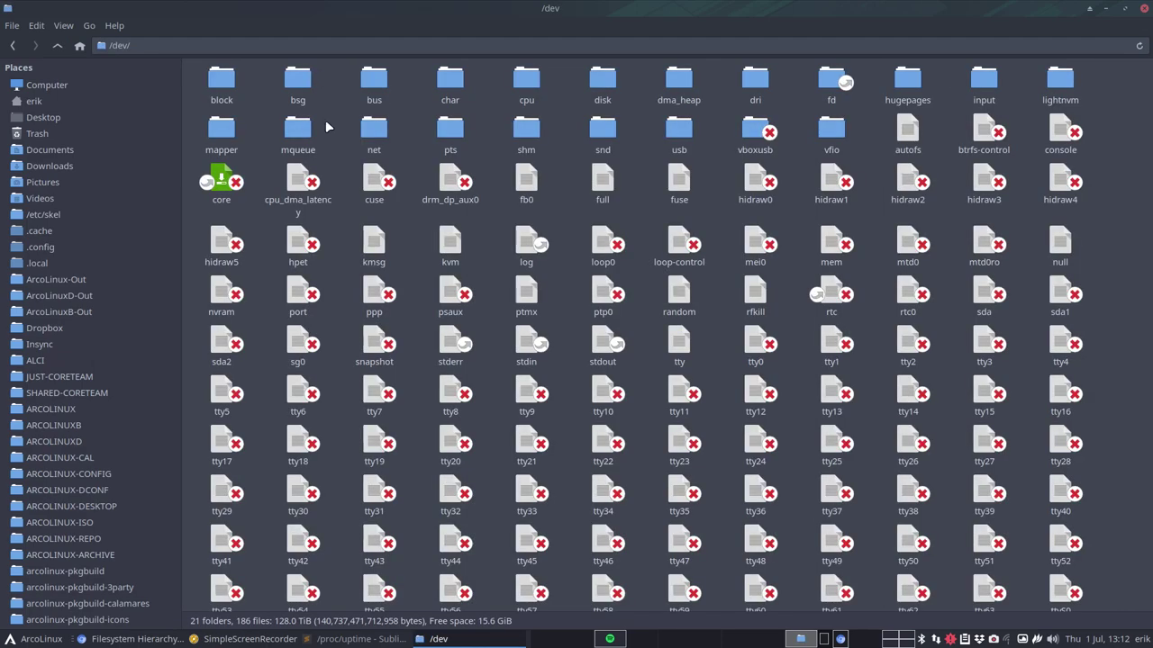
scroll(331, 342, down, 3)
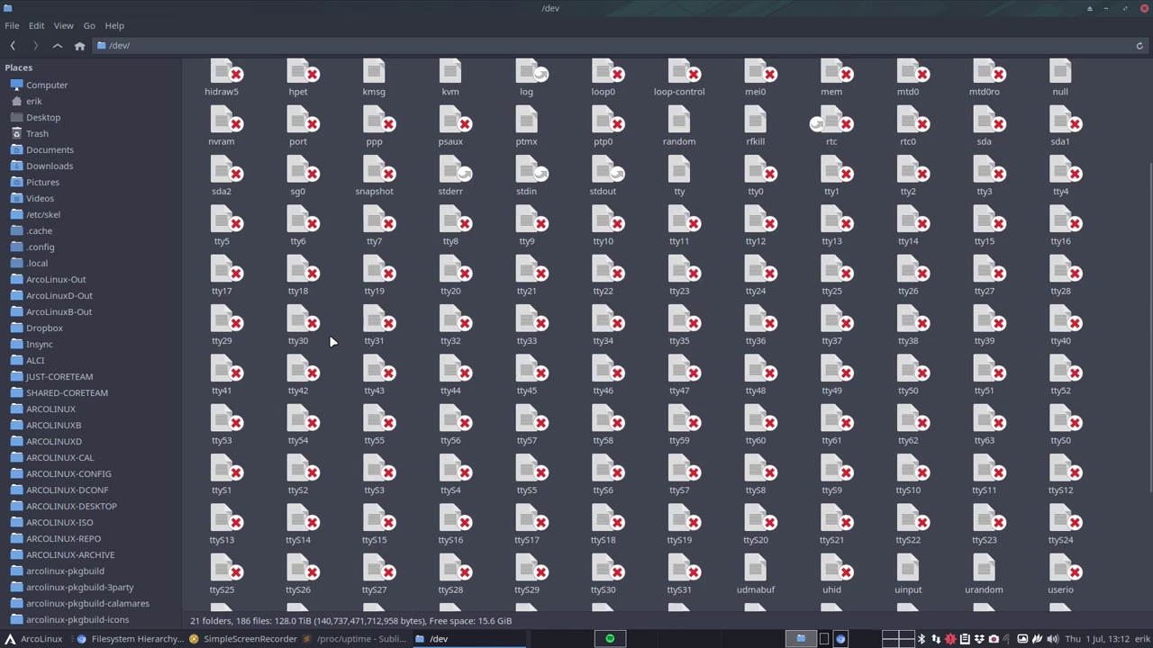
- Look through the device files in /dev and jump to the sda block device by its name
scroll(331, 342, down, 5)
scroll(331, 342, up, 4)
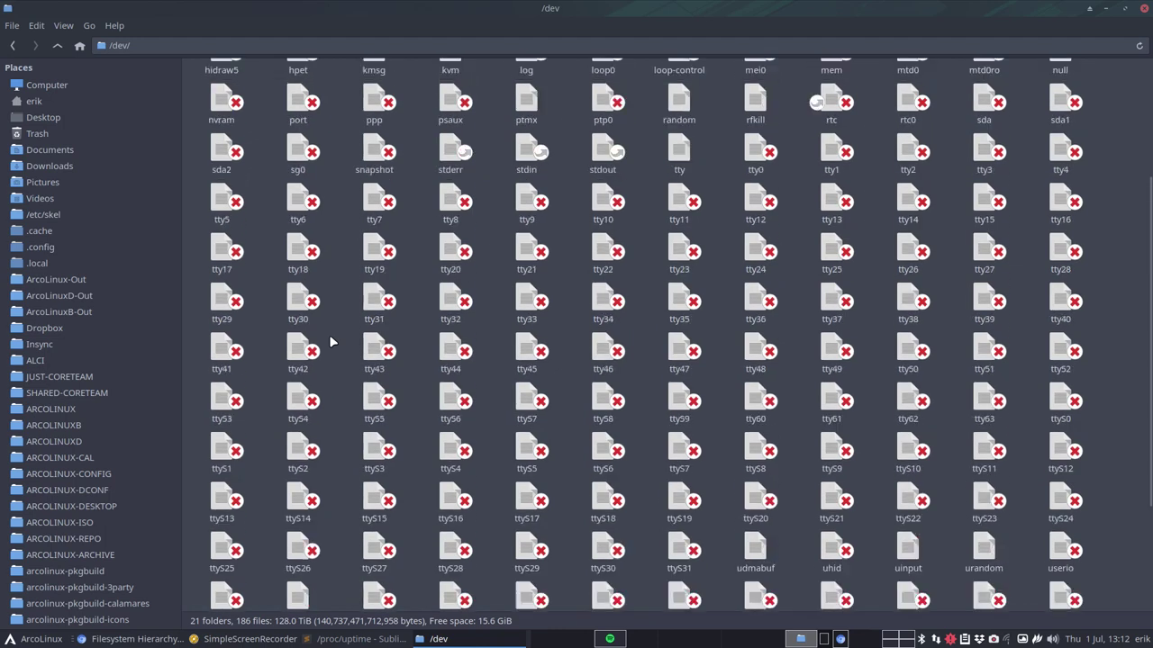
scroll(331, 342, up, 3)
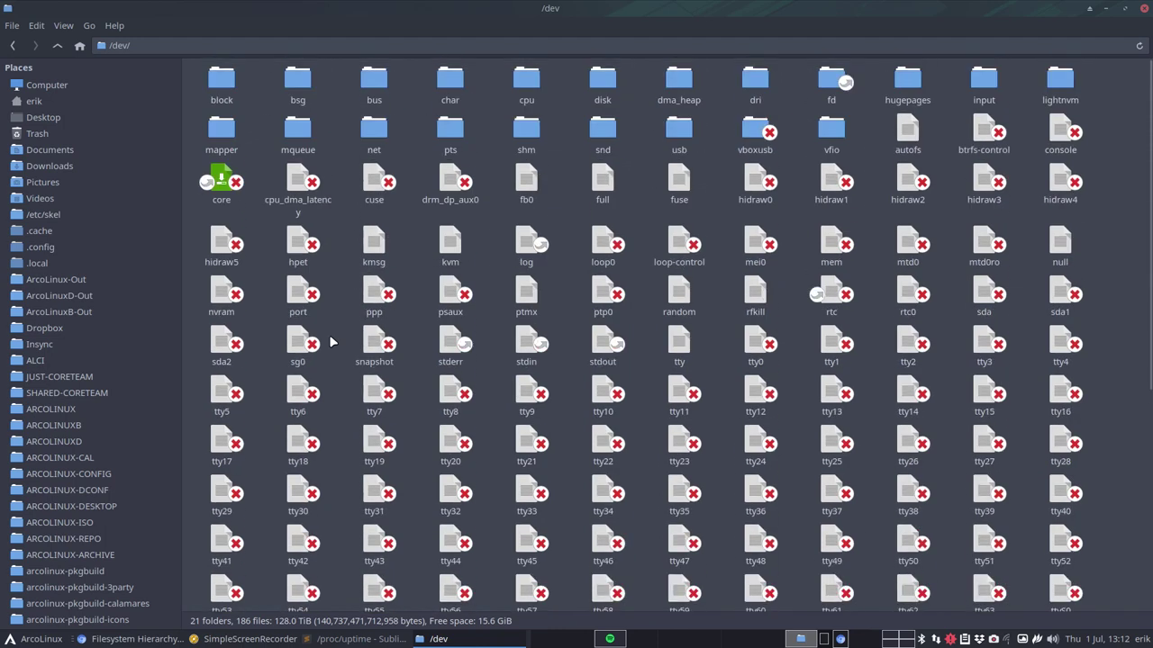
scroll(331, 342, down, 1)
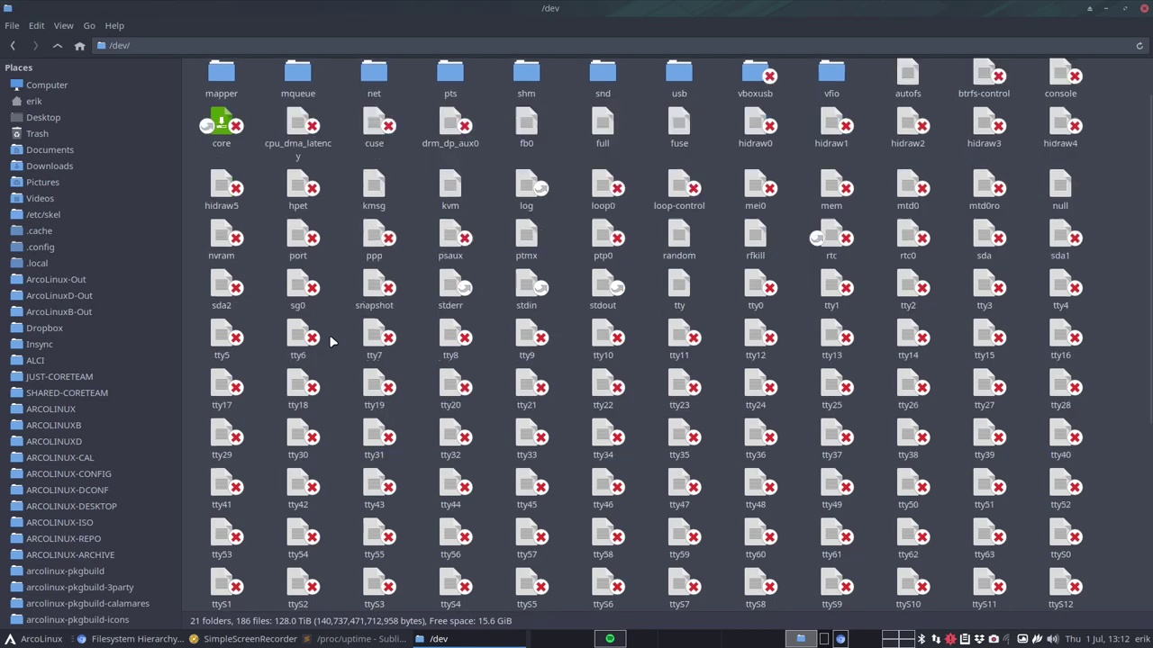
scroll(330, 342, down, 1)
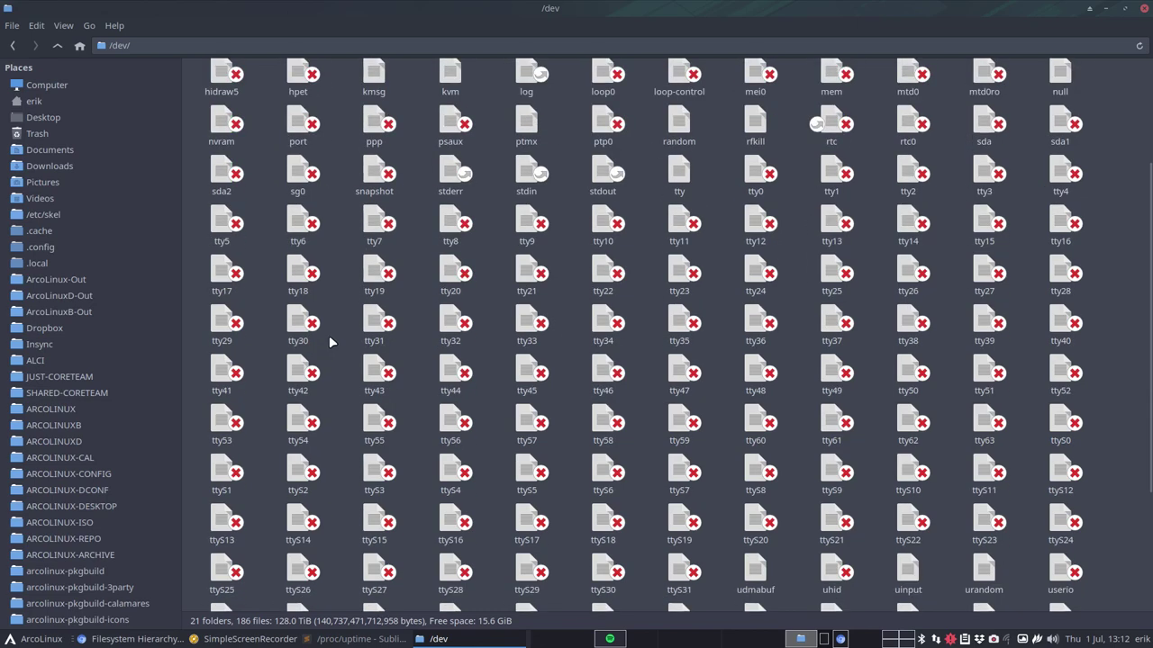
text(sd)
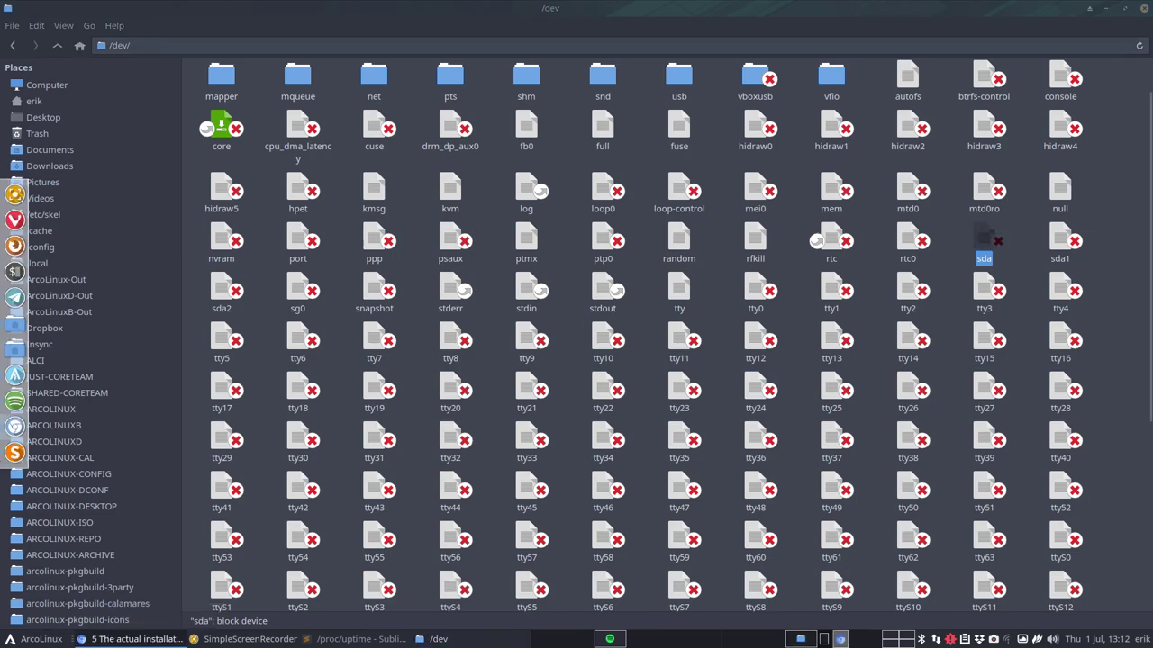
- Switch to Chromium, dismiss the site warning, highlight /dev/sda3 in the mount command, and return to the /dev window
click(131, 638)
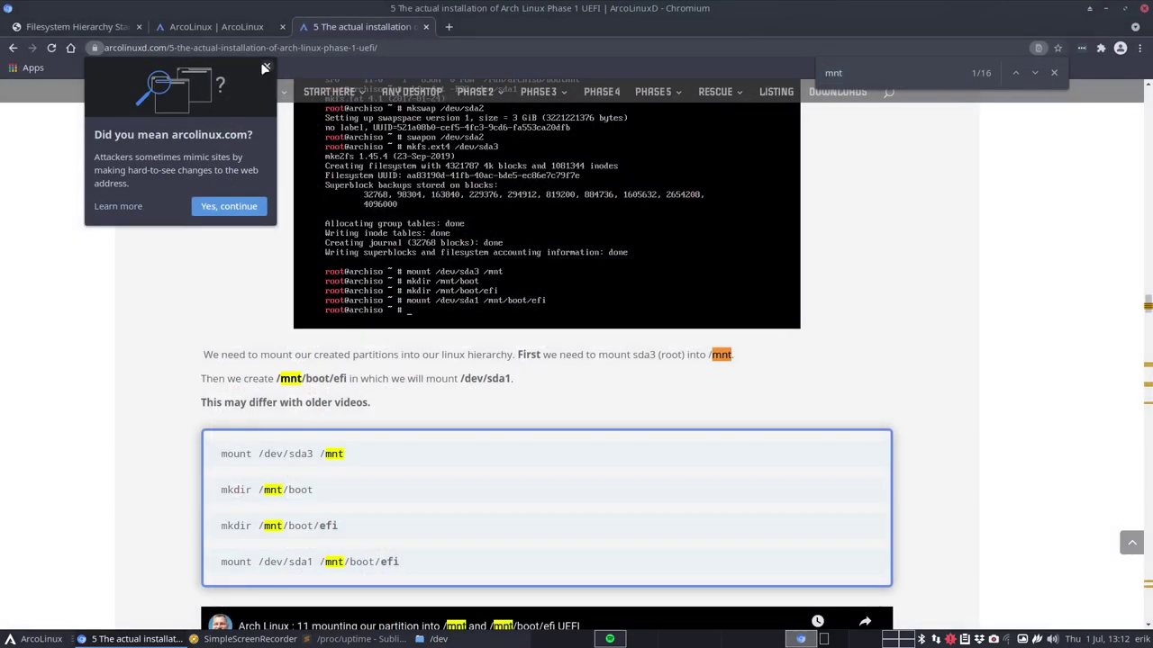
click(265, 69)
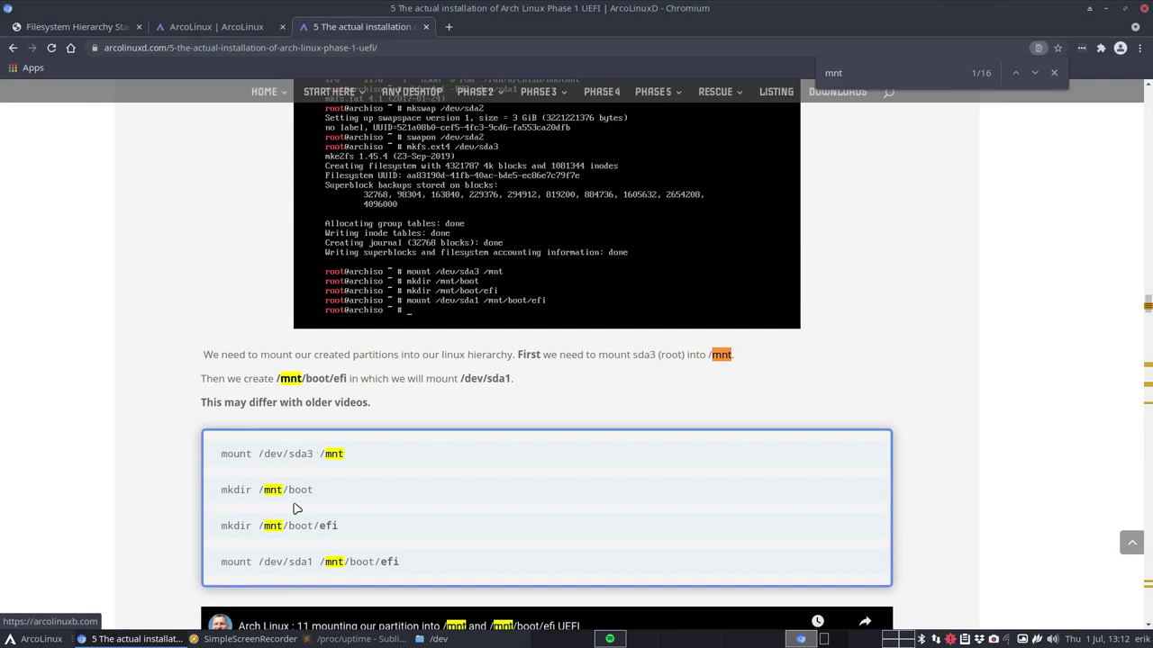
drag(258, 454, 314, 455)
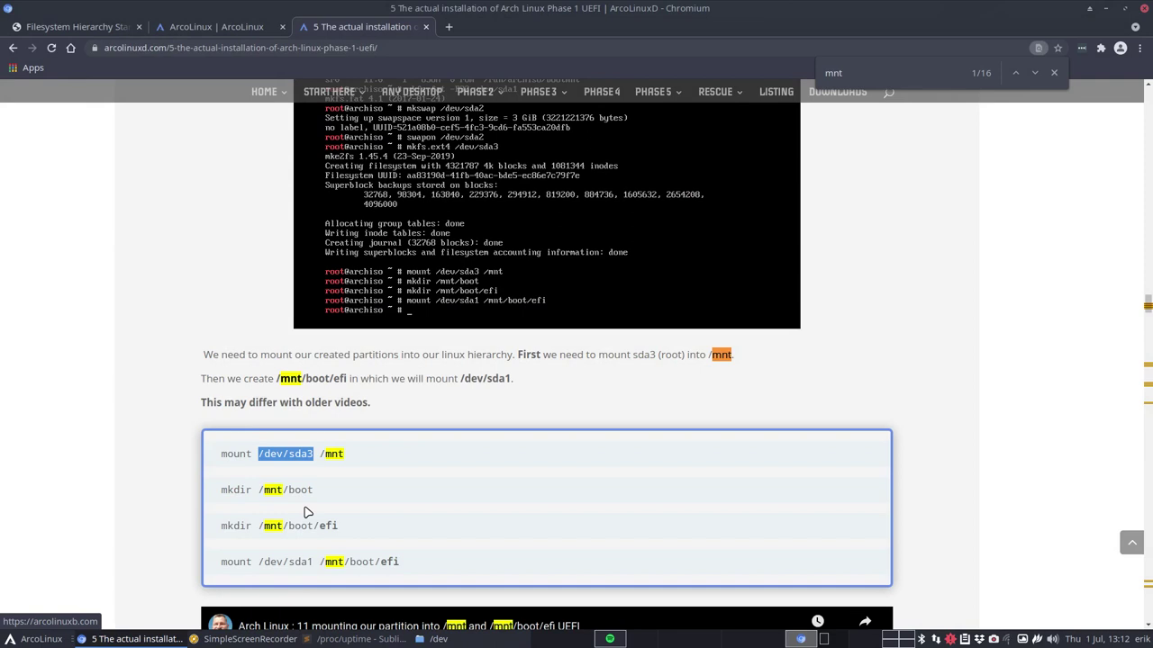
click(291, 465)
drag(283, 454, 318, 461)
key(alt+Tab)
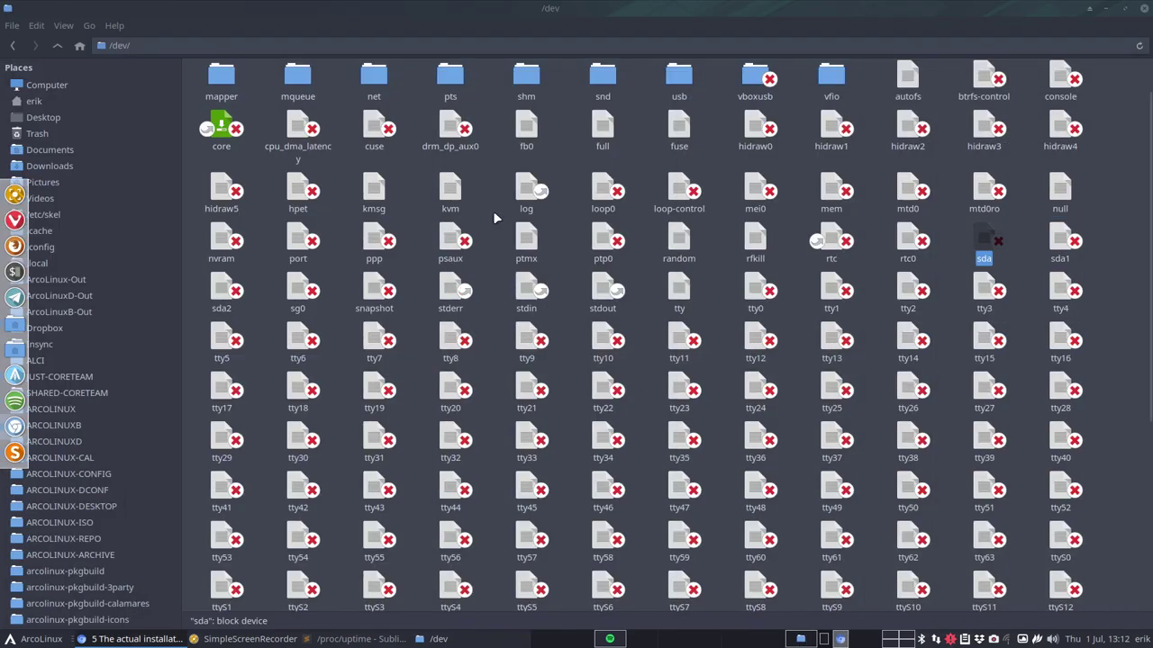
- Show the root folder inside /home, and go back to the file system root to select the root folder there
click(57, 45)
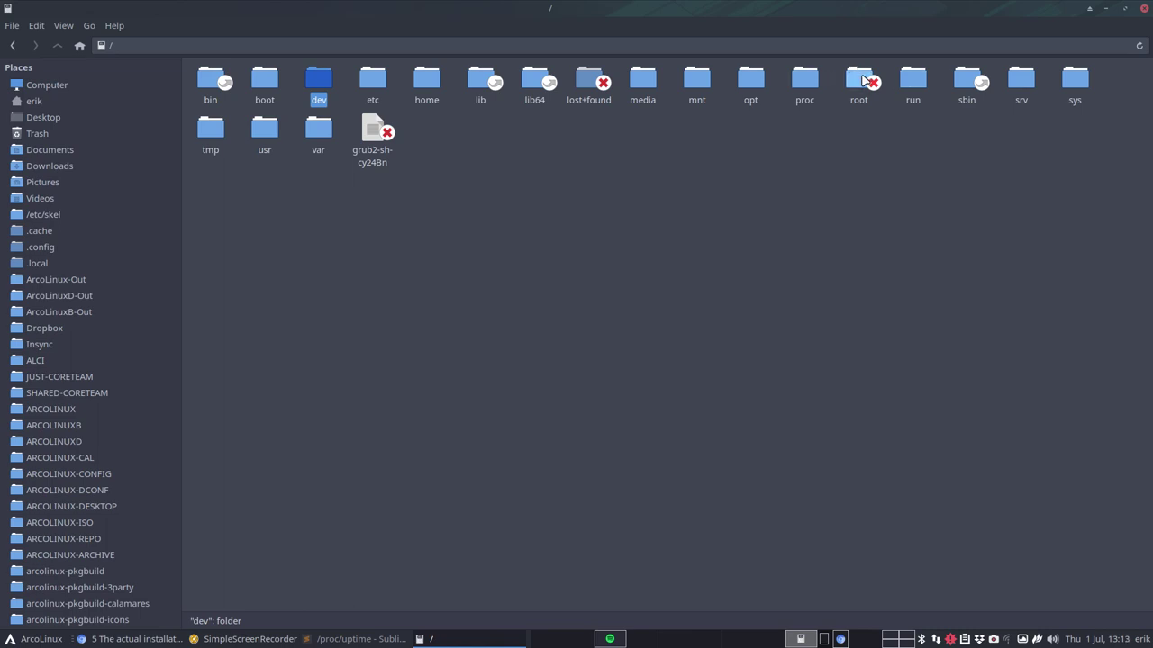
double_click(423, 83)
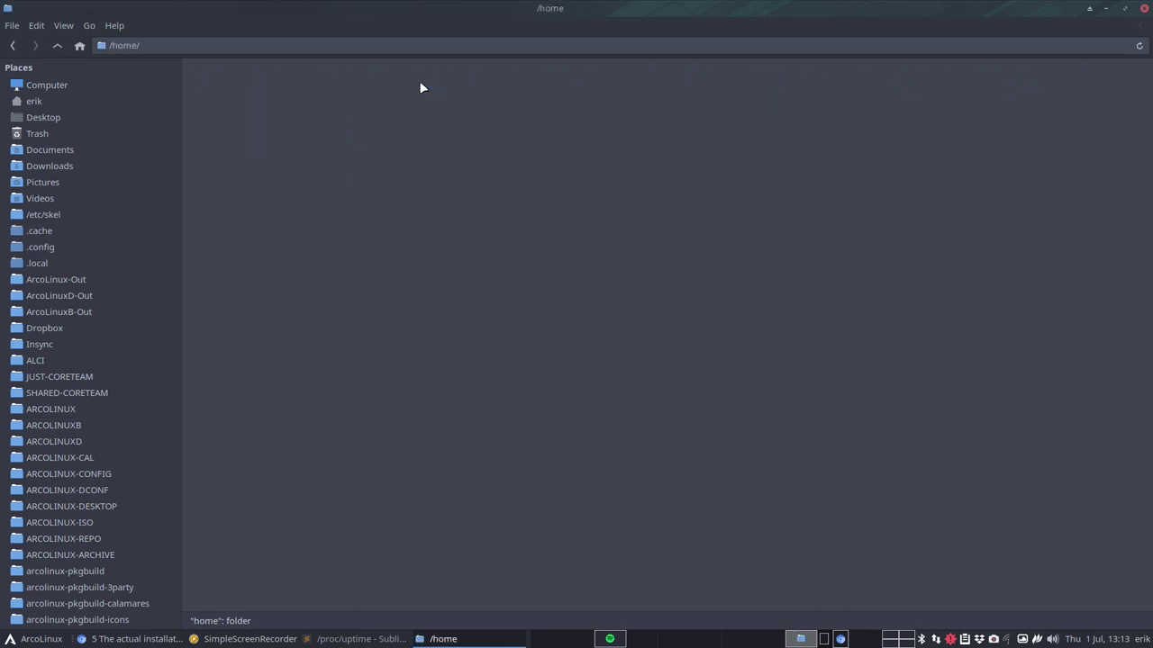
click(205, 85)
click(238, 83)
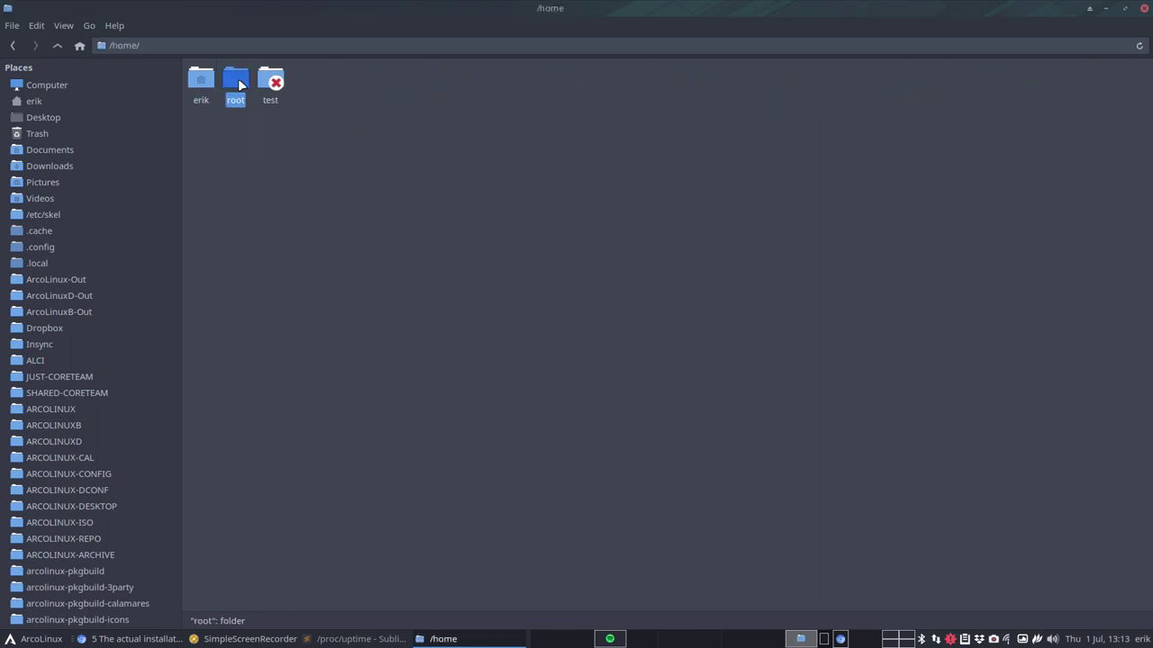
click(57, 45)
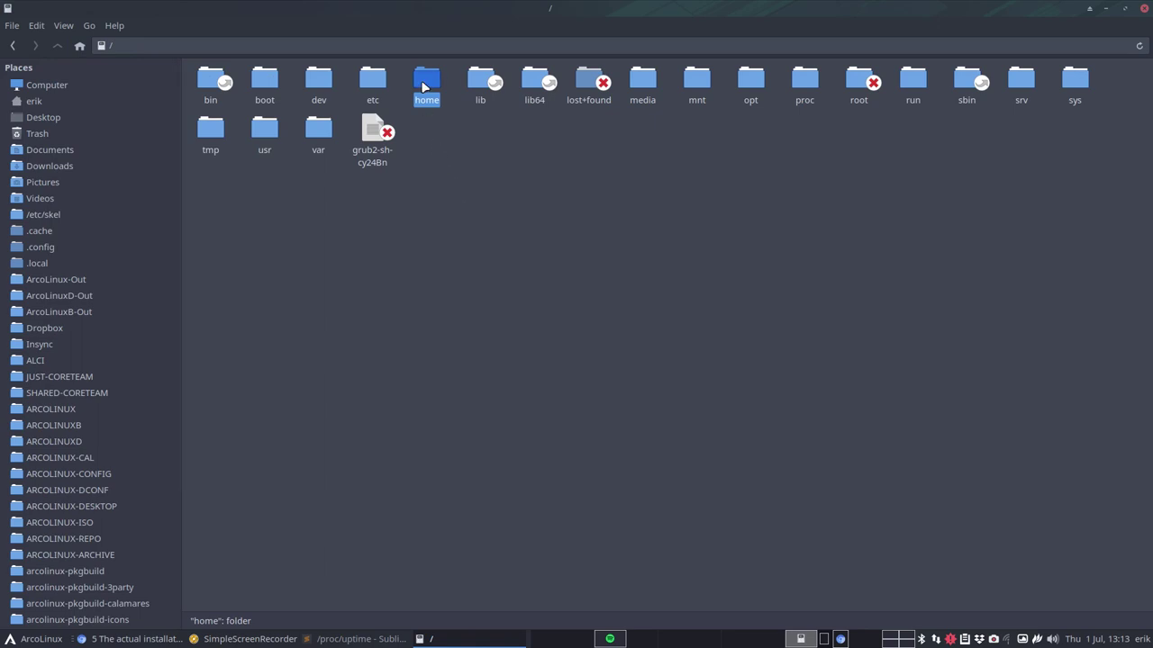
click(860, 81)
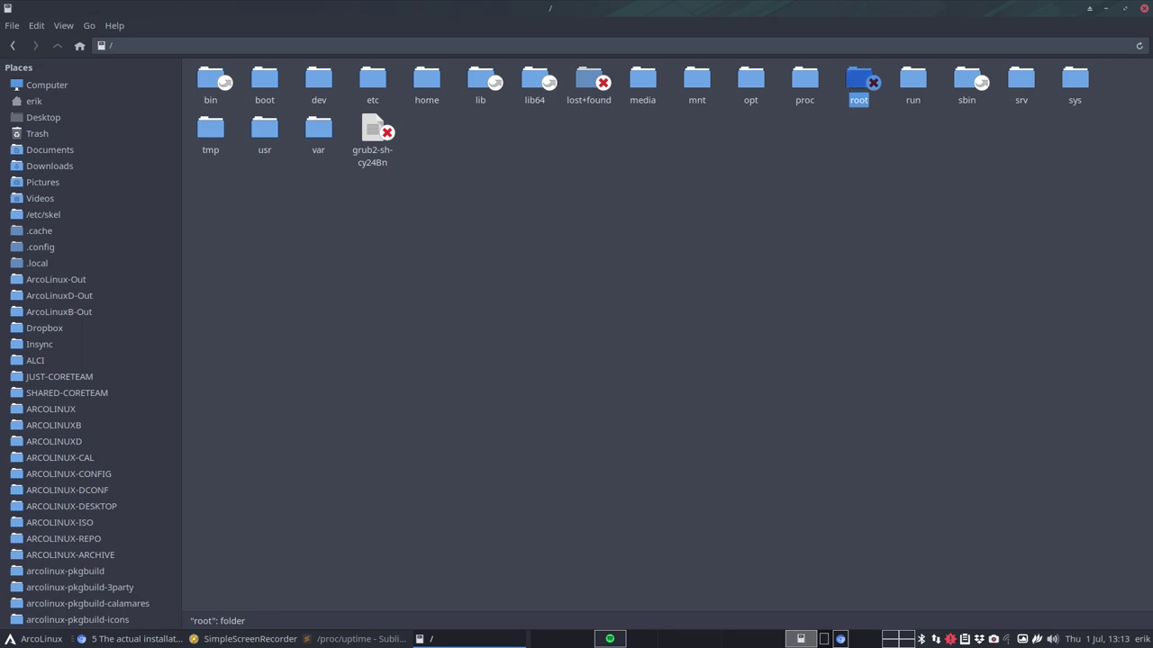
- Switch to Chromium, load arcolinux.com in a new tab, and open its Installation page
key(alt+Tab)
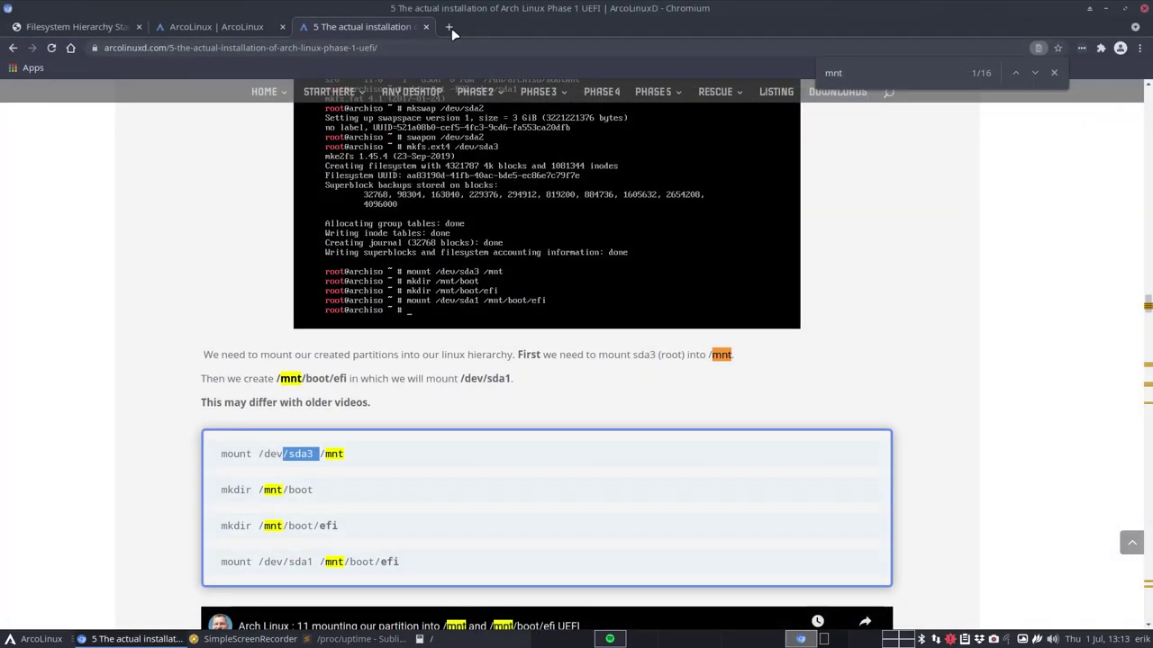
click(449, 27)
text(arcolinux.com)
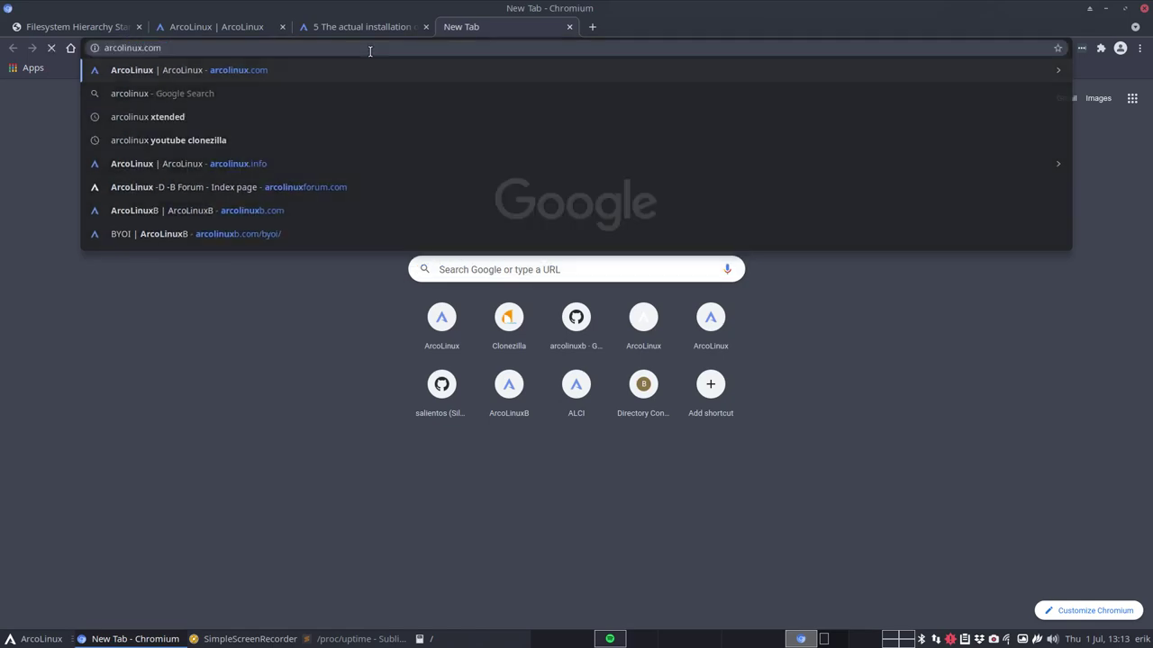
key(Return)
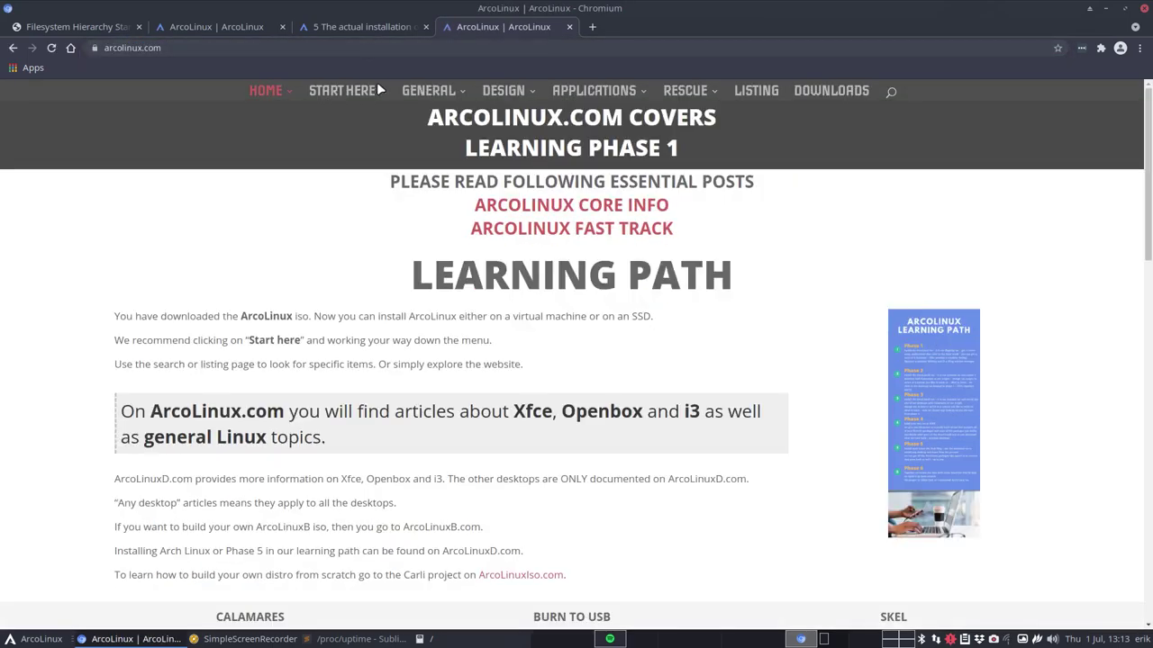
mouse_move(379, 90)
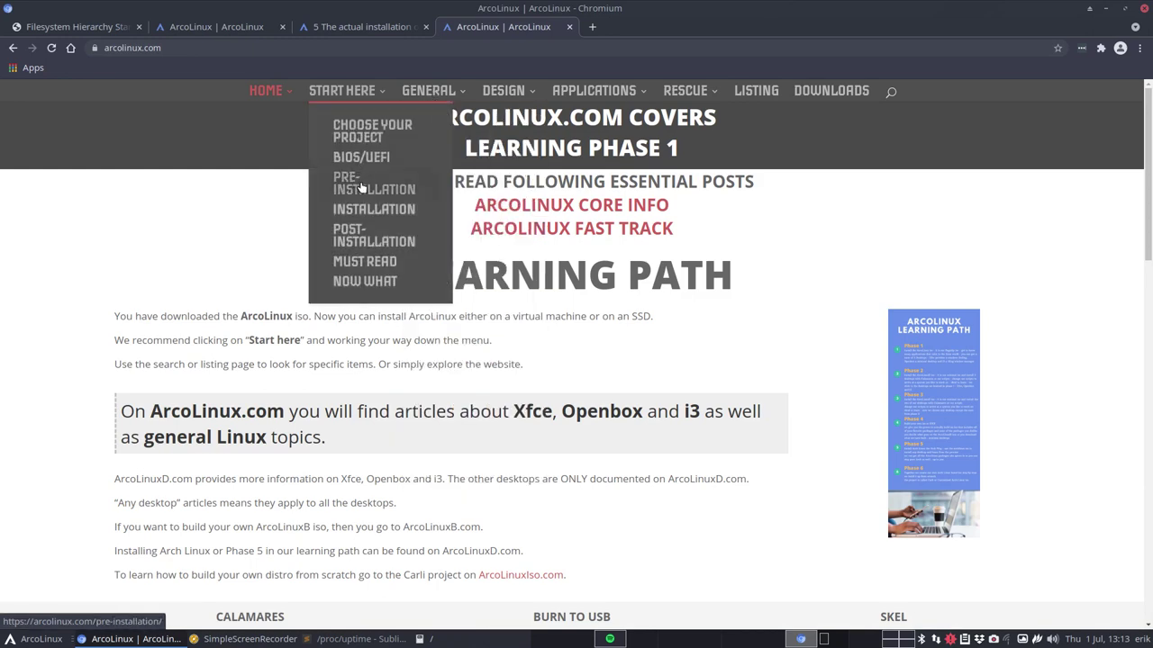
click(367, 210)
- Scan the Installation page and search it for "calamare"
scroll(530, 225, down, 6)
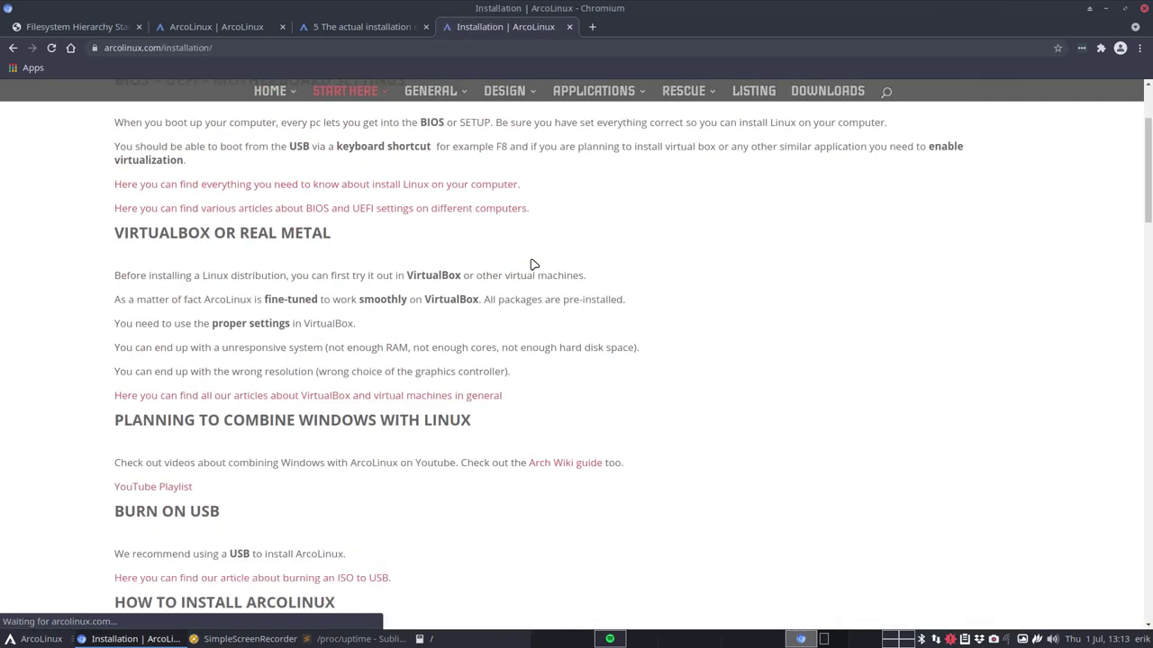
scroll(531, 264, down, 2)
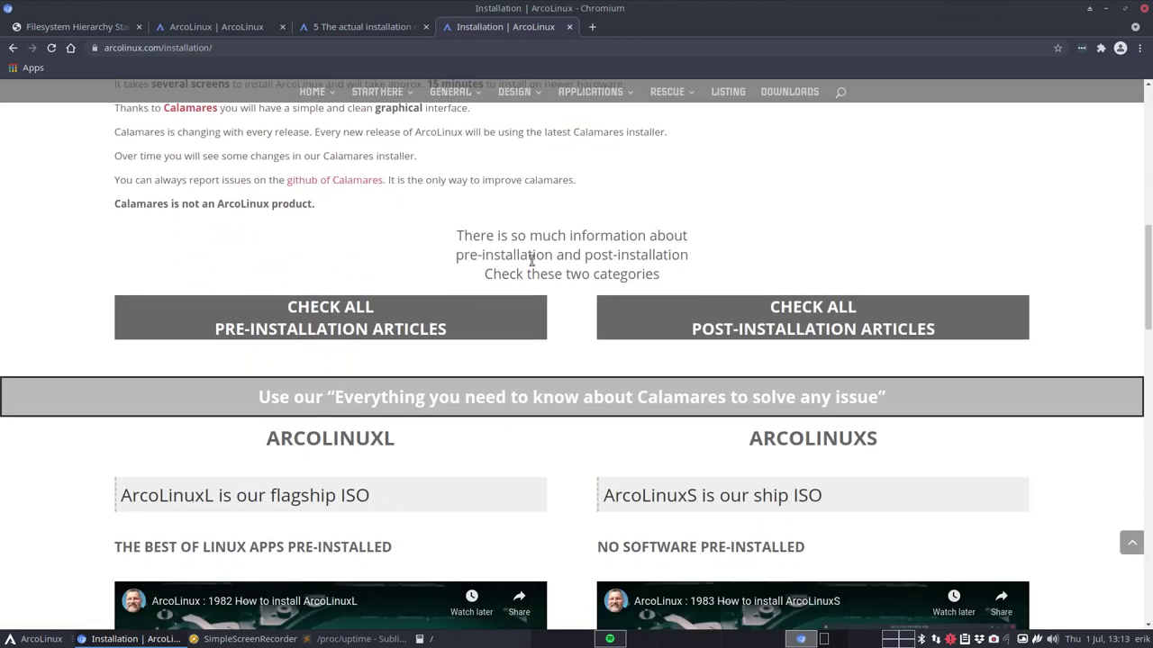
scroll(530, 264, down, 3)
key(ctrl+f)
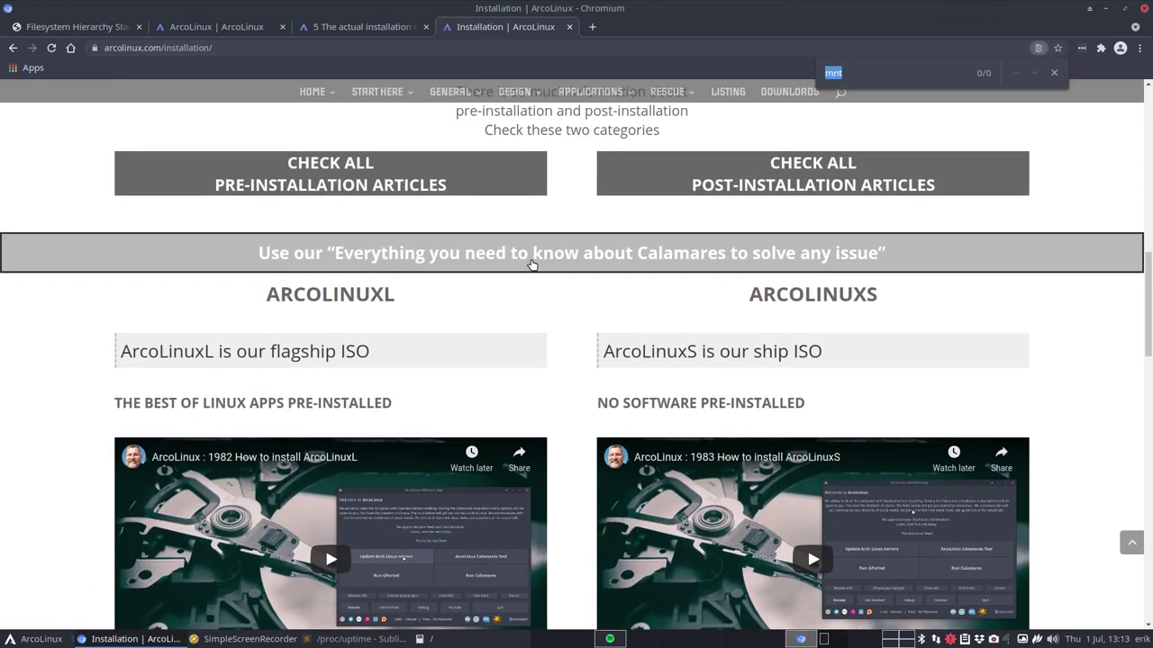
text(calamare)
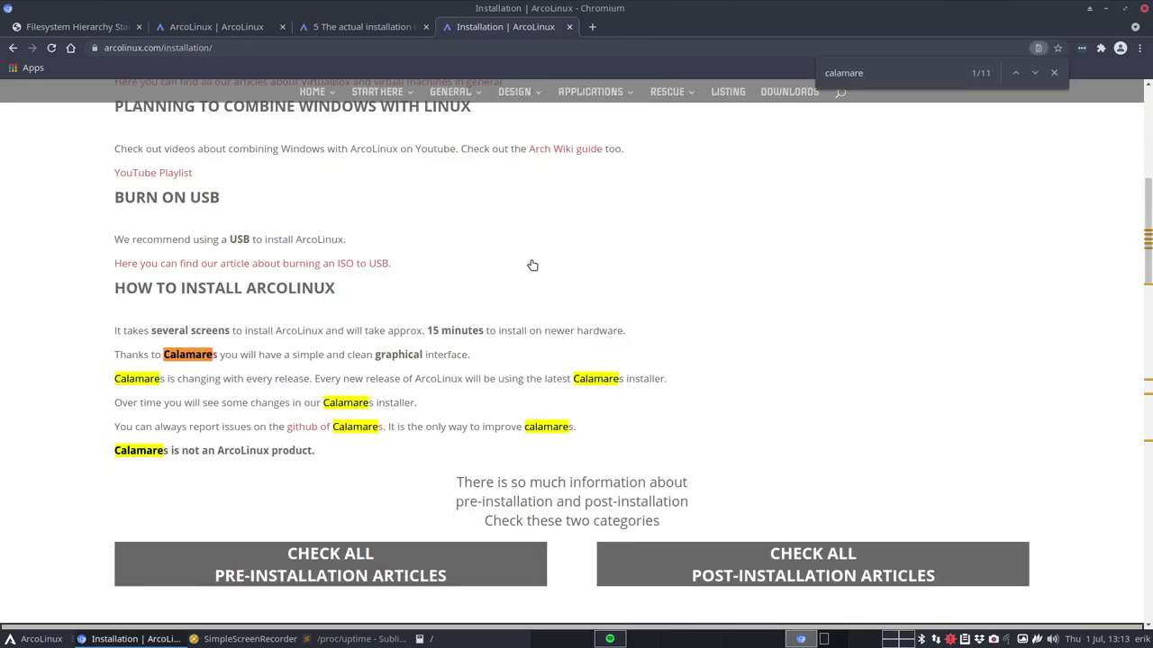
scroll(571, 329, down, 4)
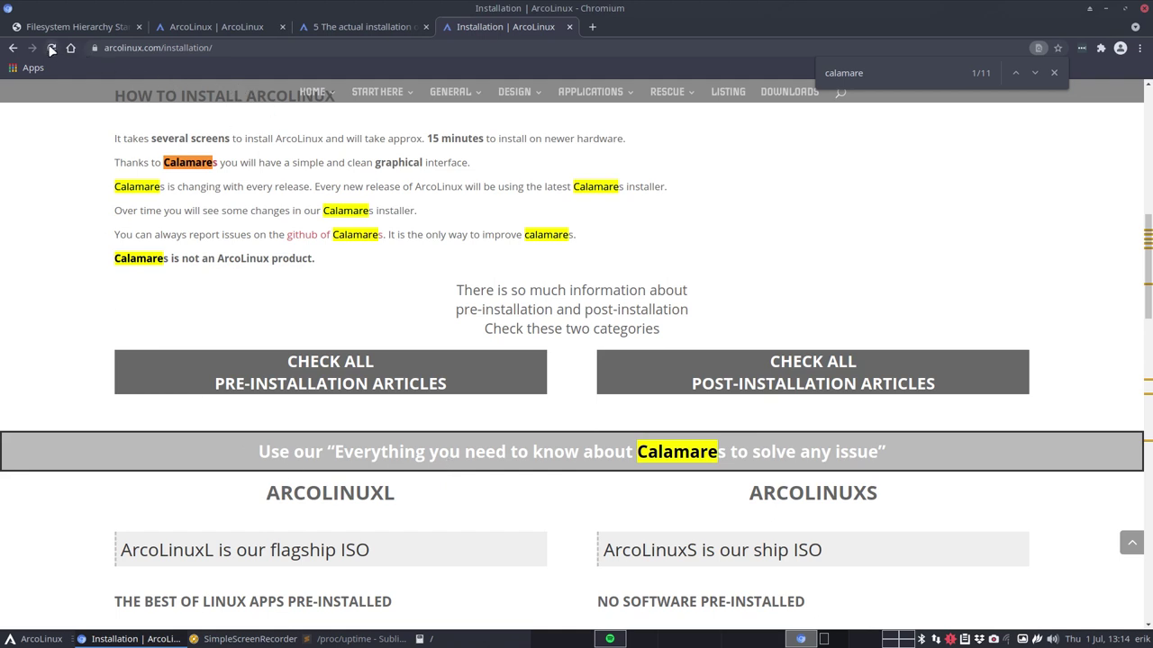
- Open the Pre-installation page and follow its link to the 30+ tutorials about Calamares
mouse_move(413, 97)
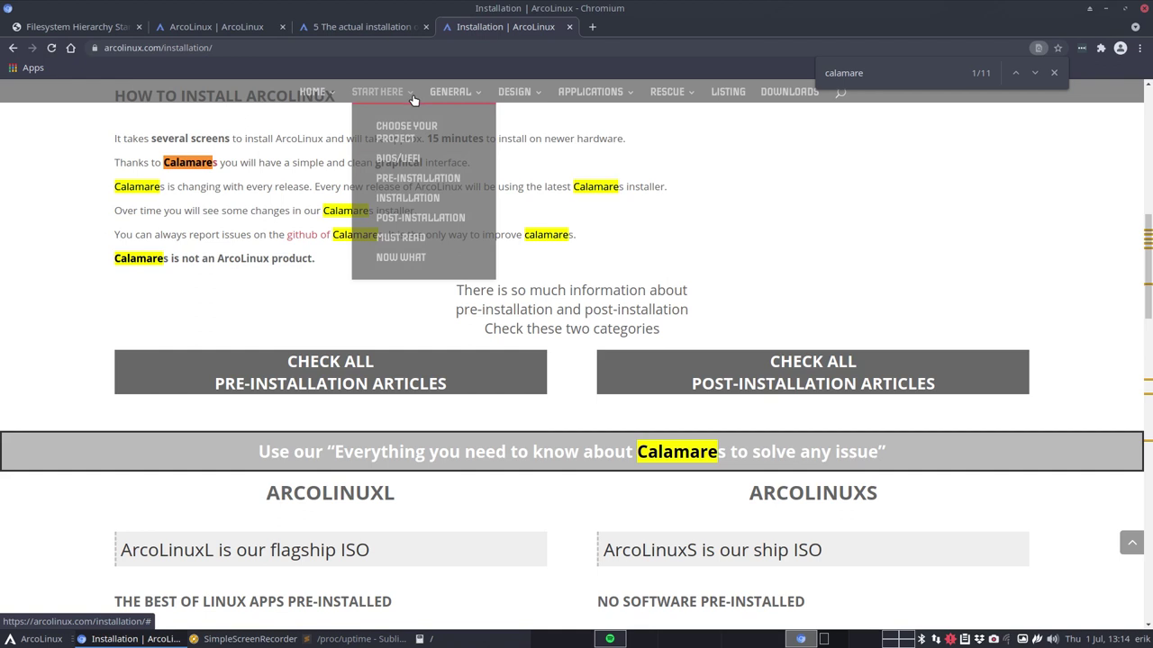
click(414, 179)
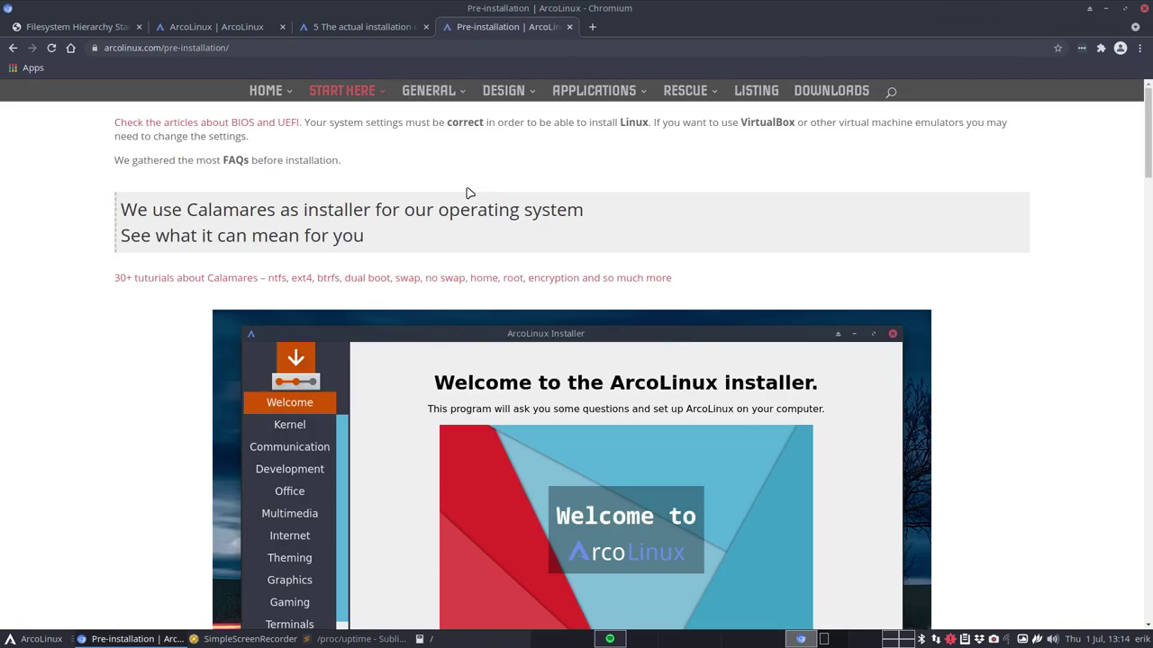
scroll(468, 193, down, 5)
scroll(468, 192, up, 4)
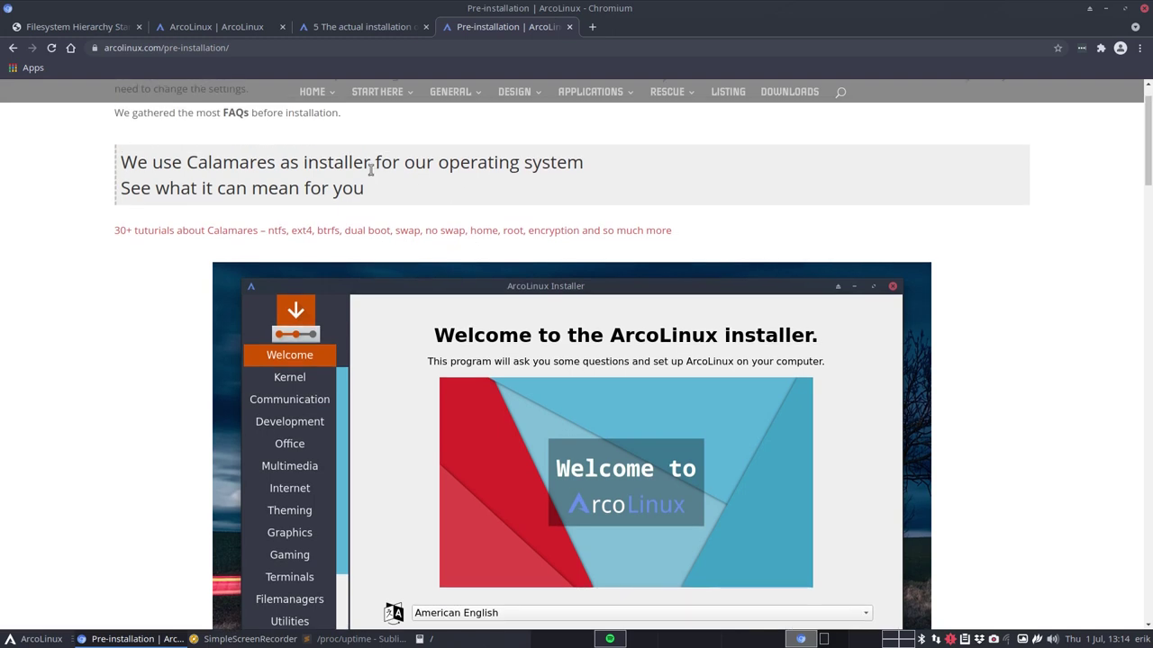
click(326, 231)
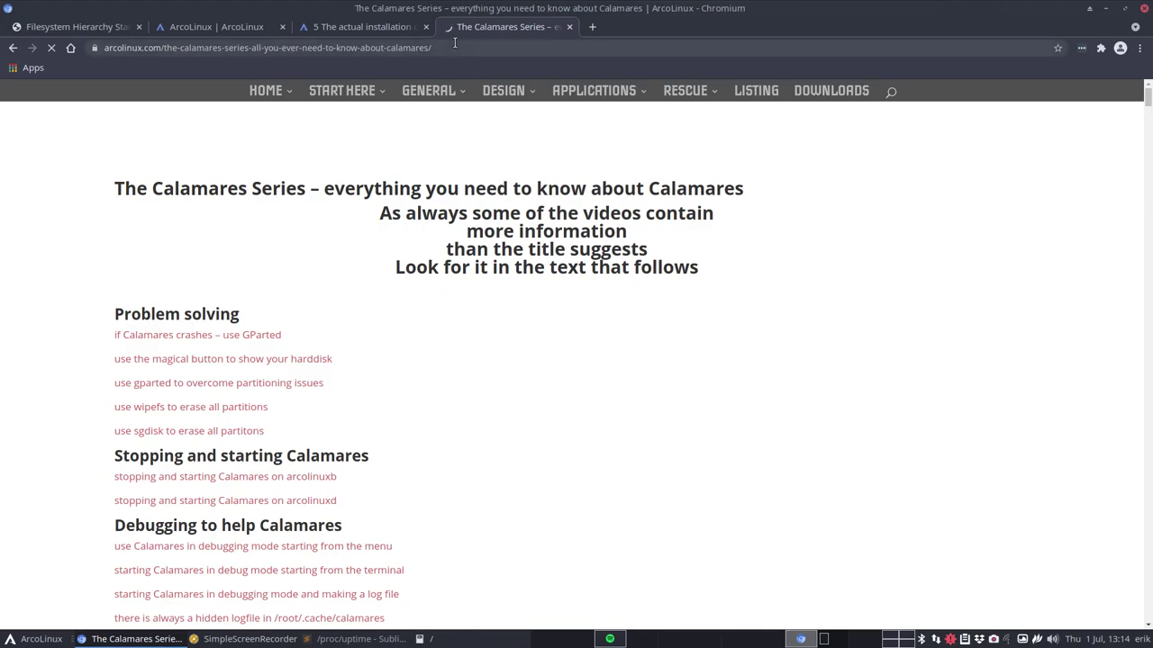
- Skim the Calamares Series article, glance at the file system root window, and return to the article
scroll(834, 337, down, 10)
scroll(1052, 302, down, 5)
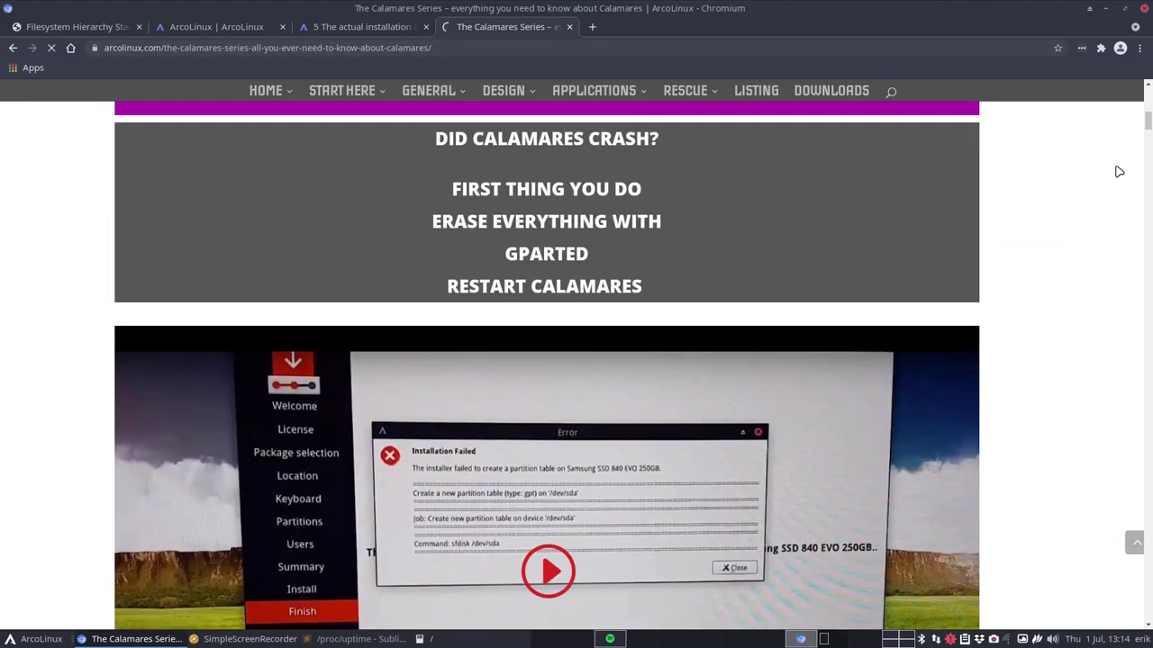
scroll(192, 297, down, 3)
scroll(192, 297, down, 10)
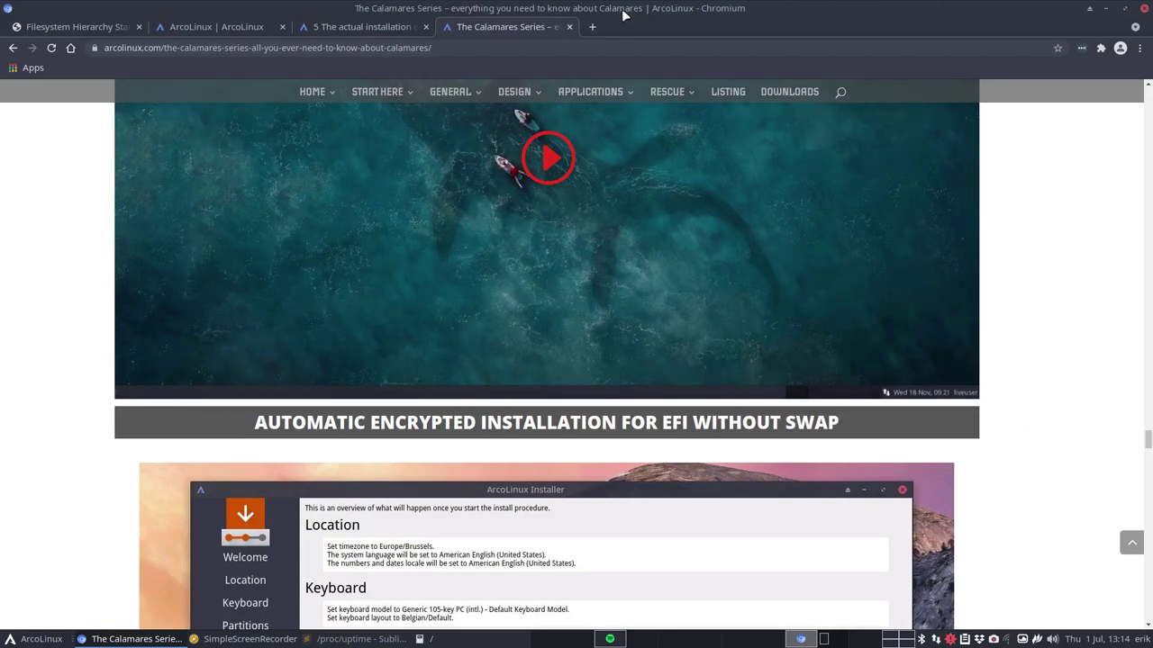
key(alt+Tab)
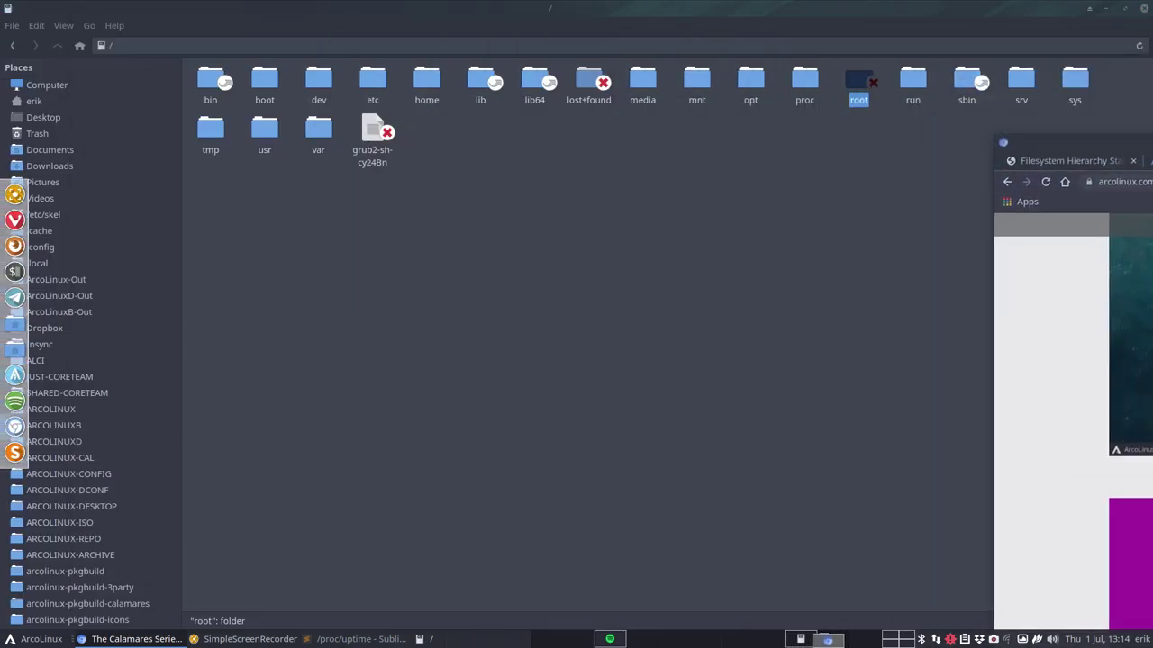
key(alt+Tab)
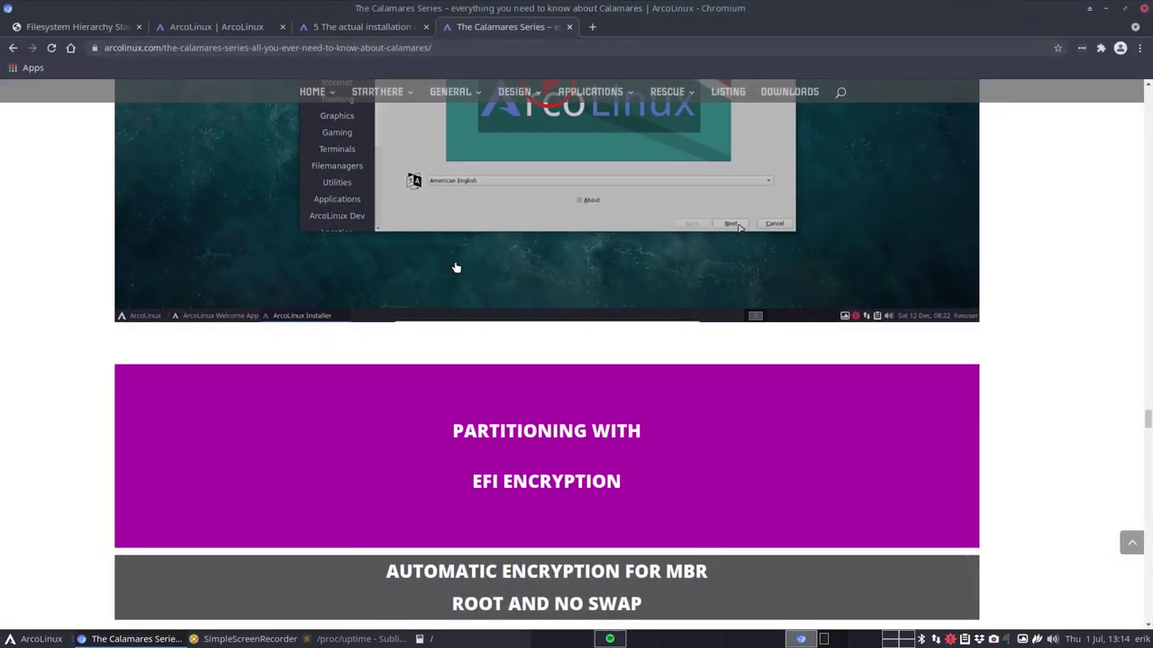
- Search the Calamares article for "root" and open the section about the hidden logfile in /root/.cache/calamares
key(ctrl+f)
text(r)
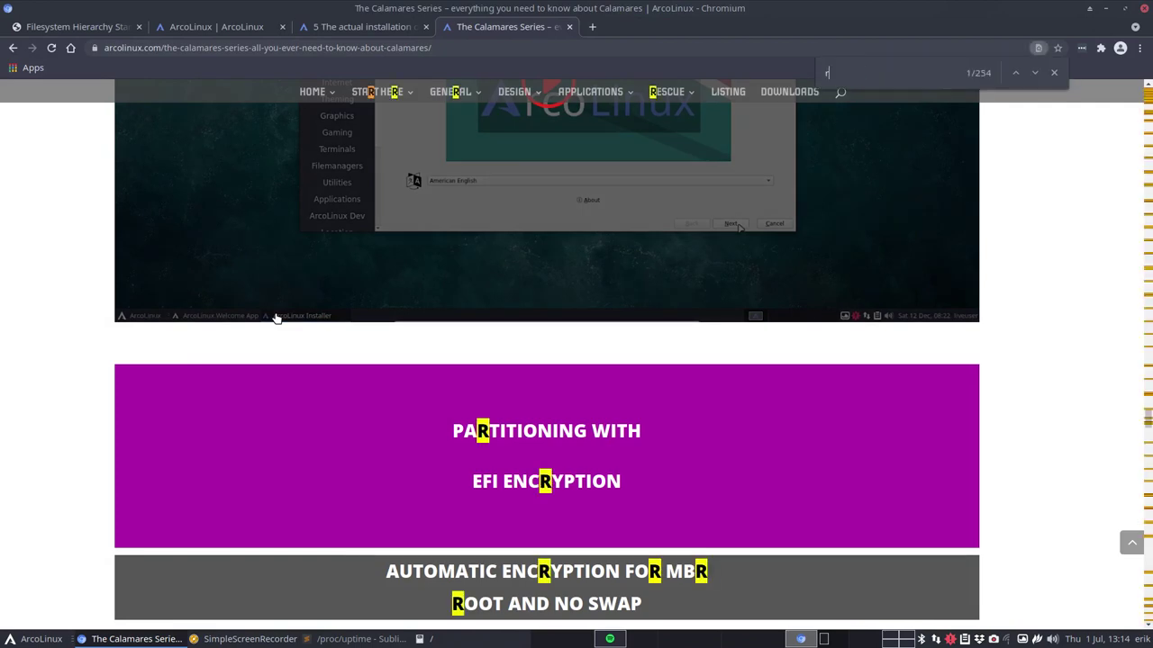
text(oot)
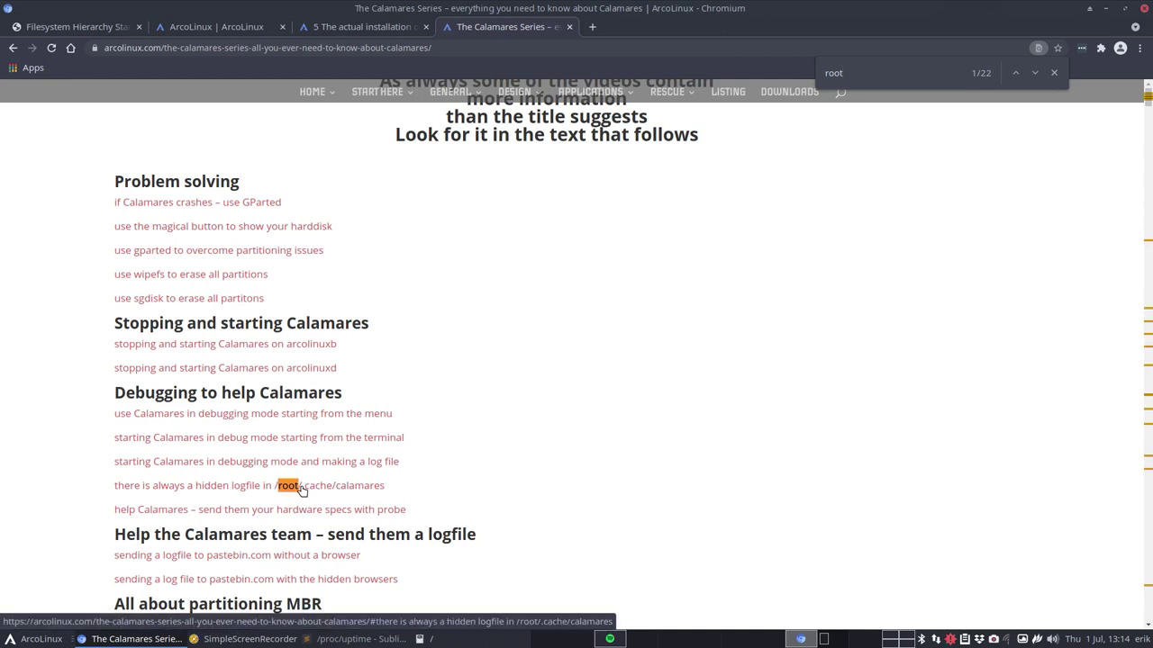
click(342, 487)
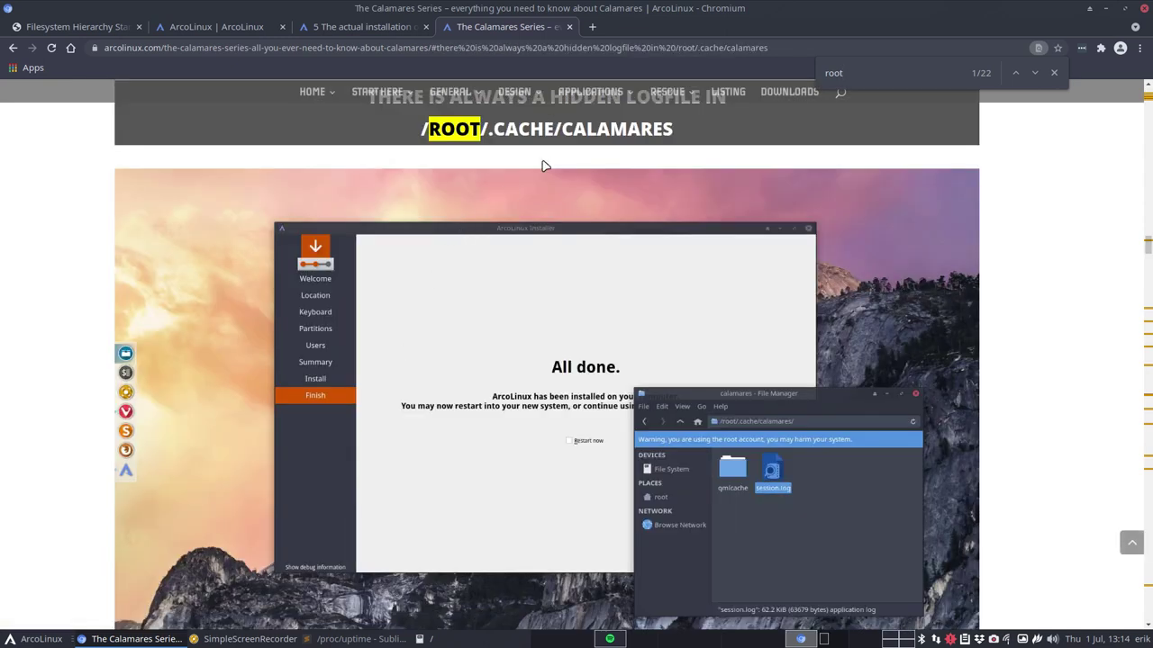
scroll(541, 185, up, 1)
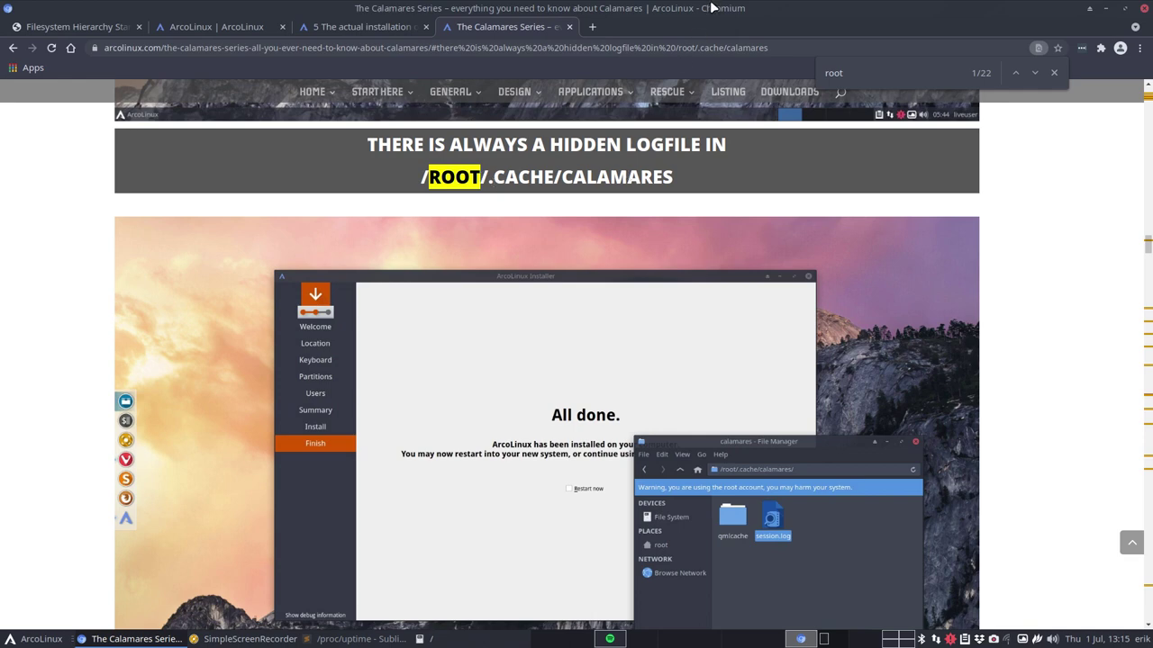
- Open the /run folder in the file manager, and find section 3.15 about /run in the Filesystem Hierarchy Standard by searching for "run"
key(alt+Tab)
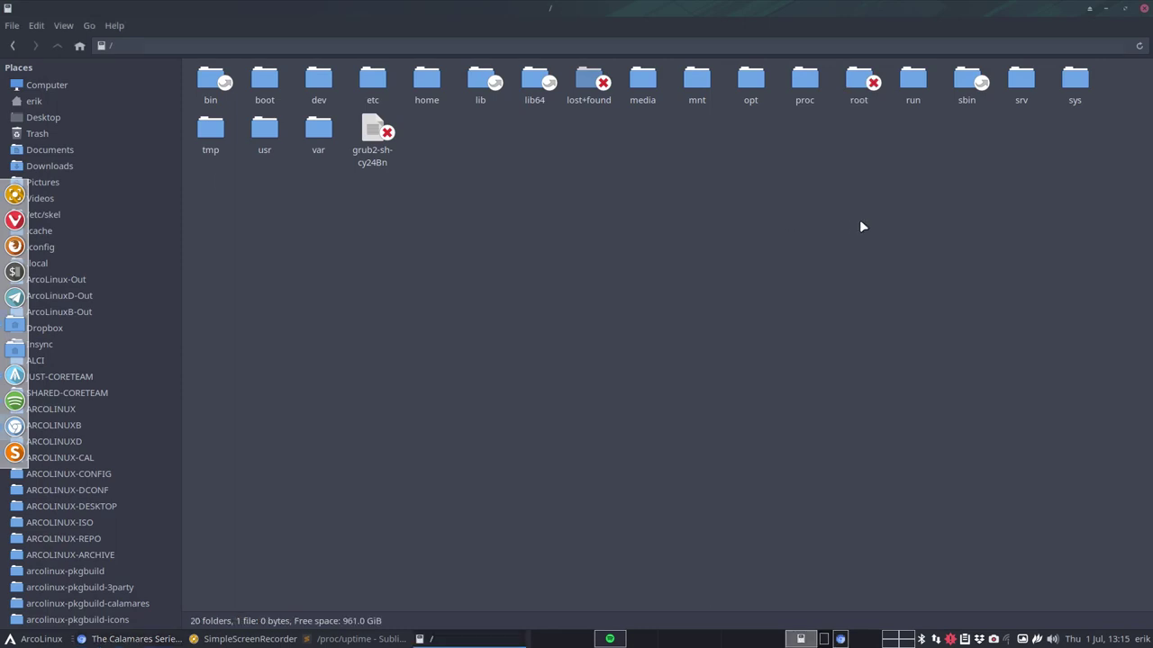
double_click(912, 81)
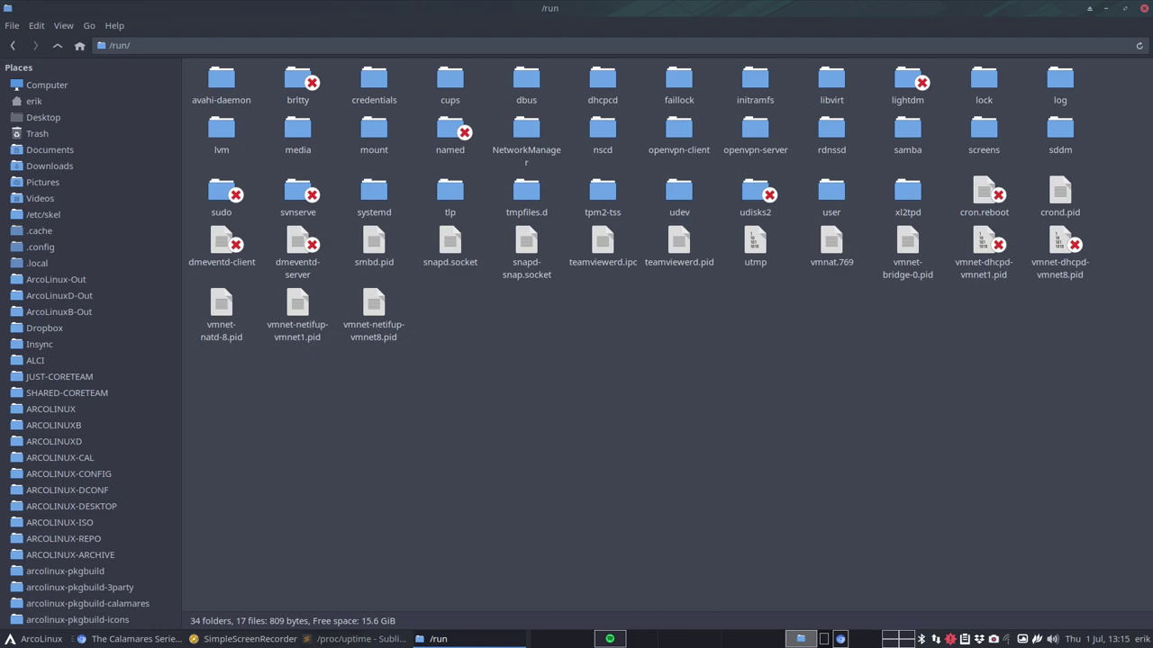
click(14, 315)
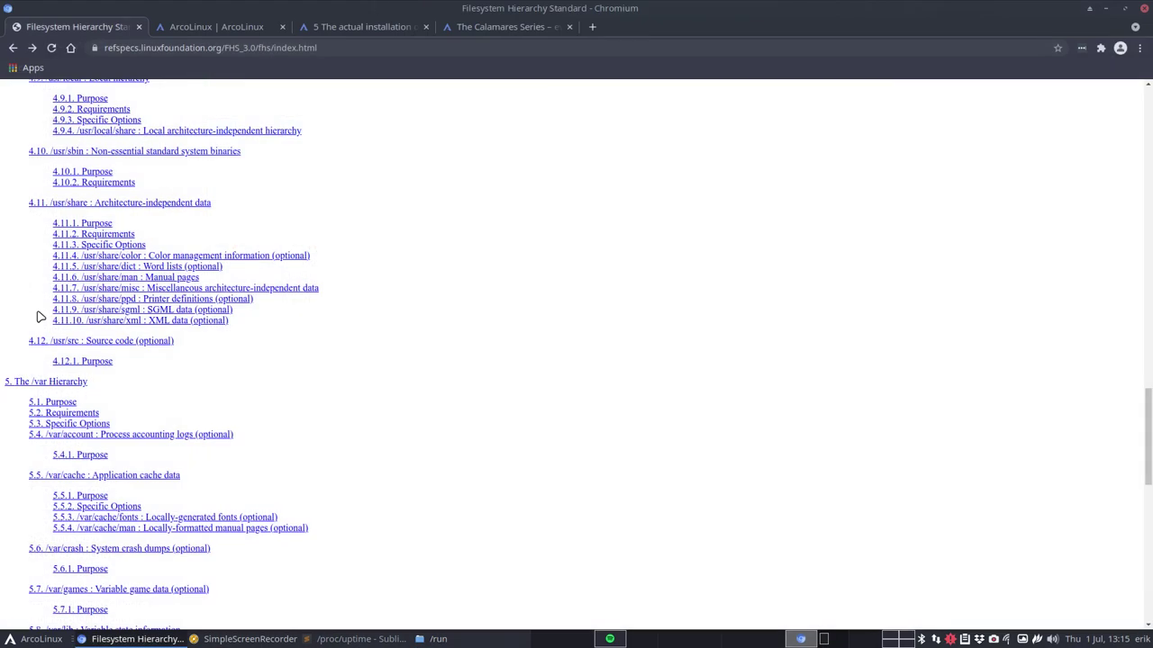
scroll(22, 323, up, 5)
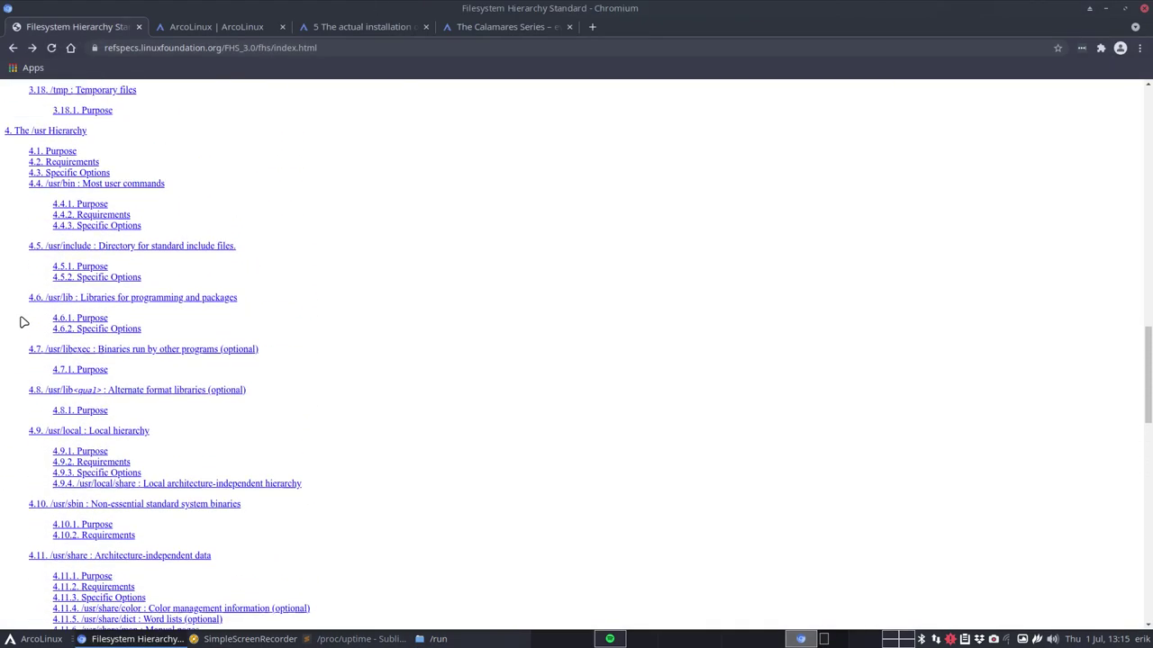
scroll(21, 323, up, 3)
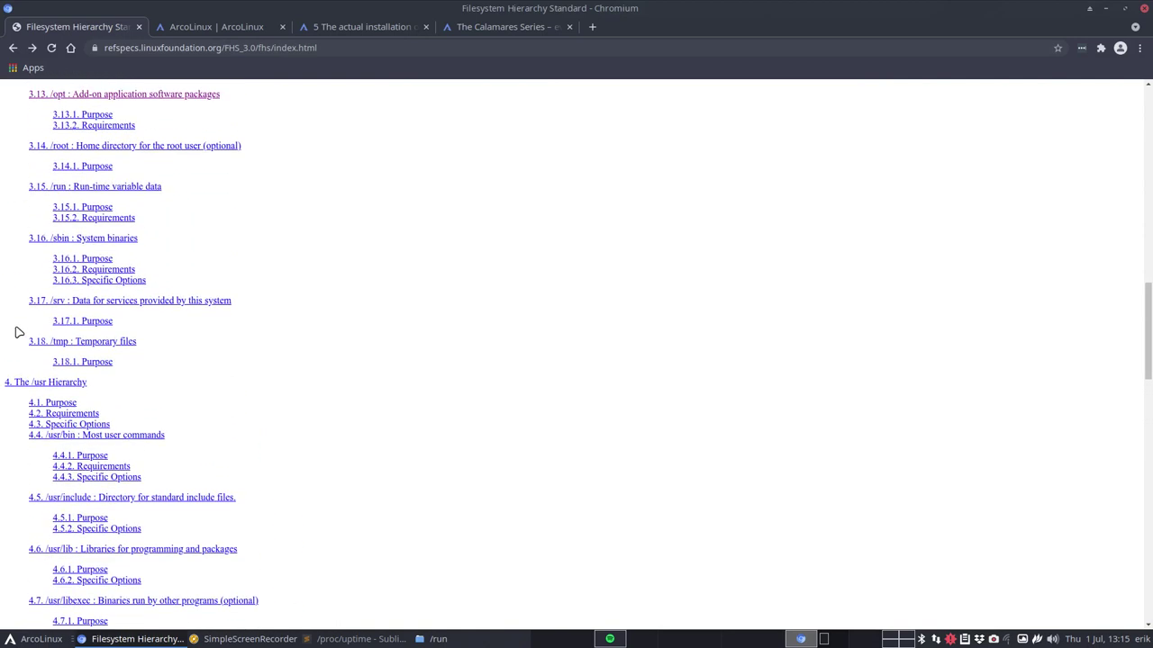
key(ctrl+f)
text(run)
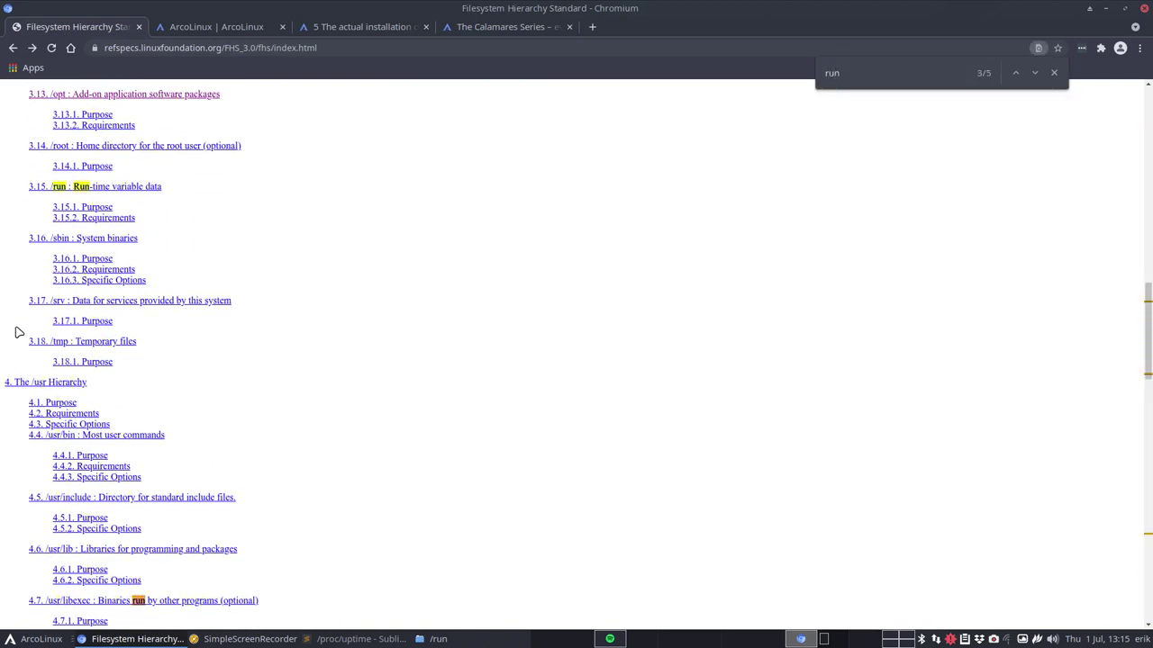
click(125, 195)
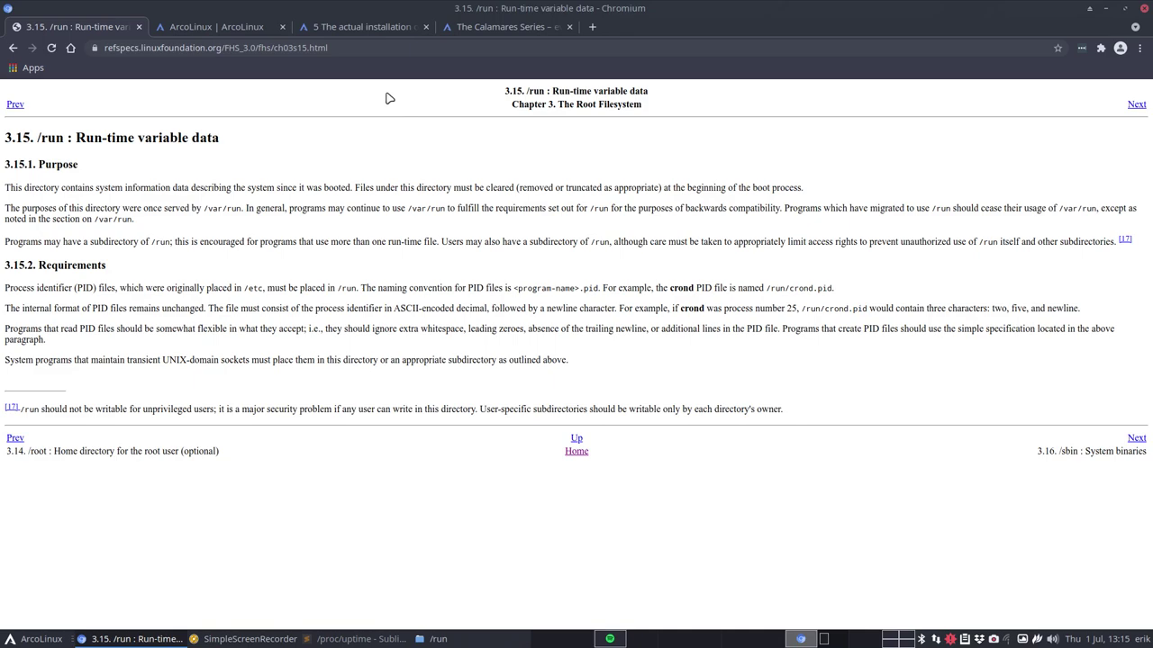
- Return to the root directory in the file manager and inspect the properties of the sbin folder
key(alt+Tab)
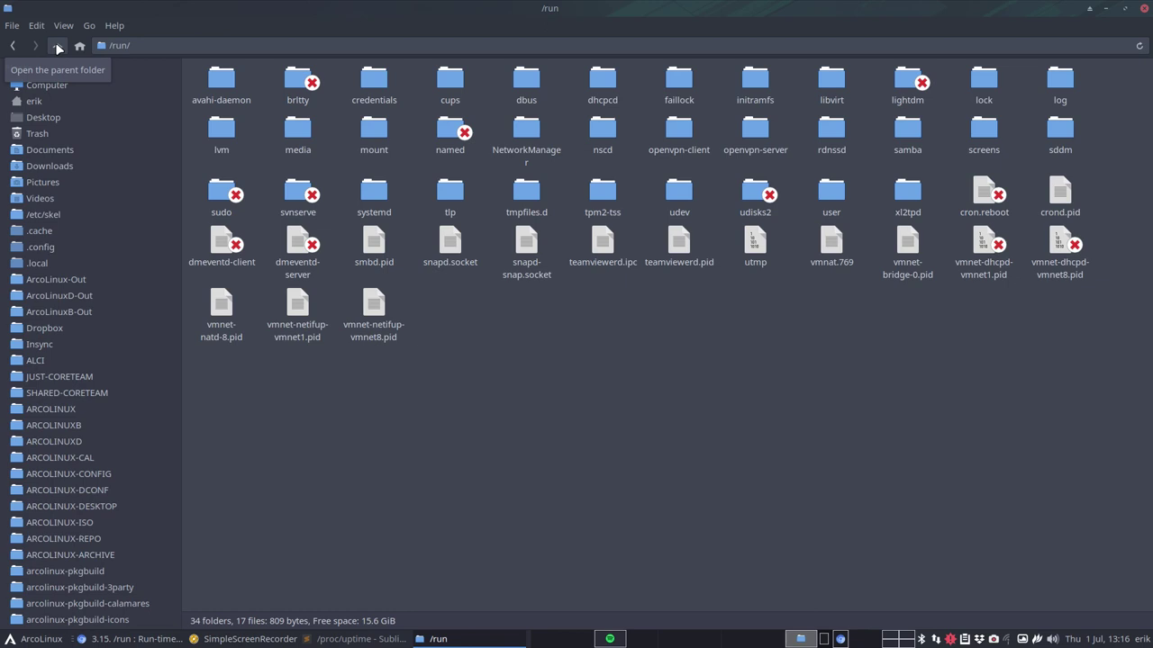
click(58, 48)
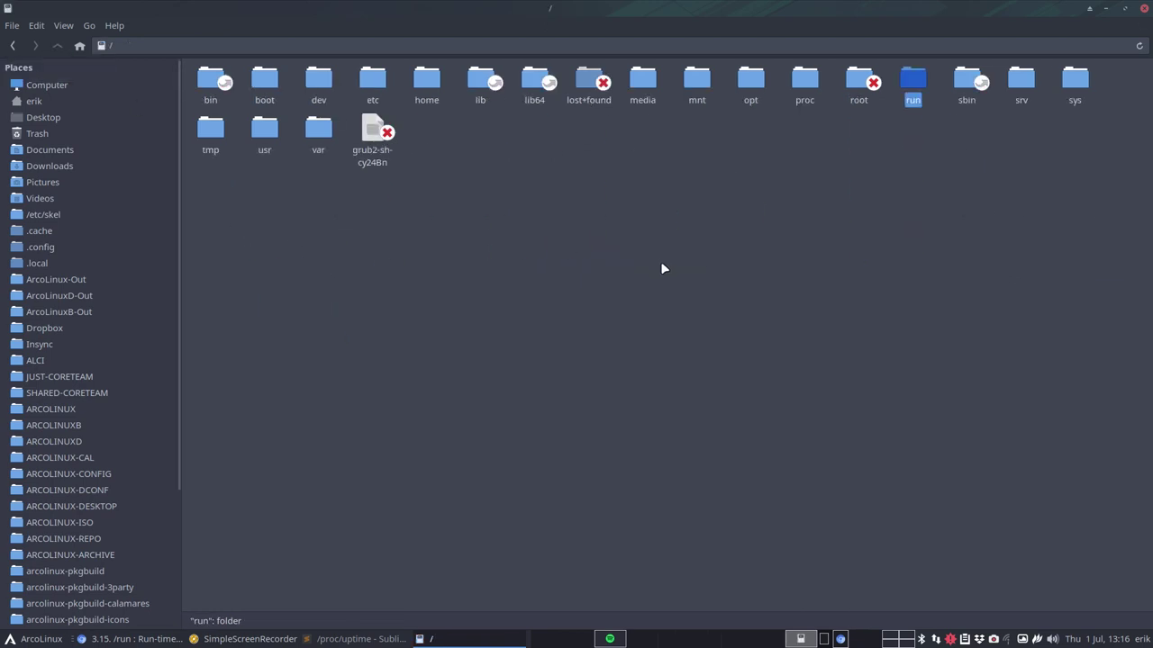
right_click(967, 80)
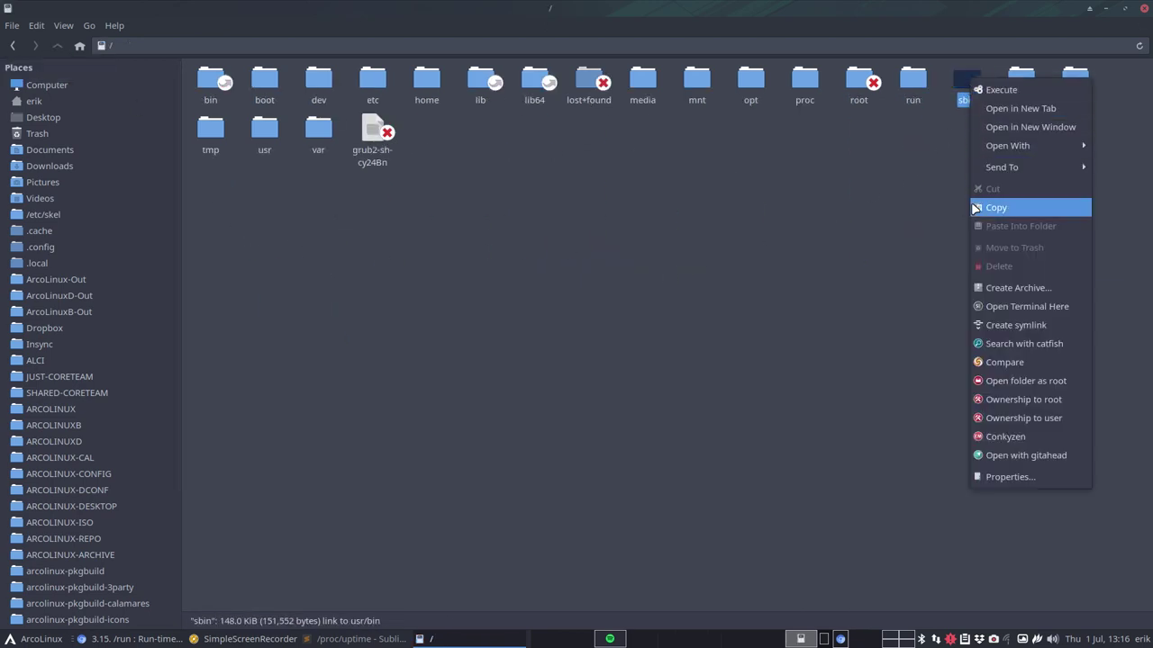
click(1013, 475)
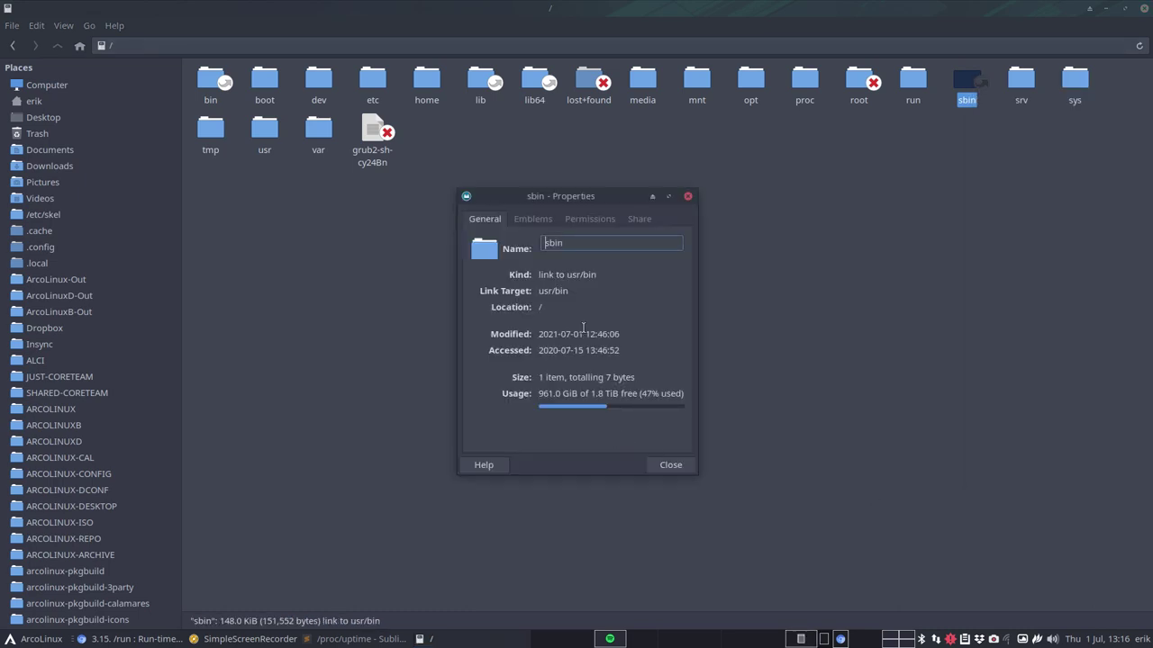
click(687, 196)
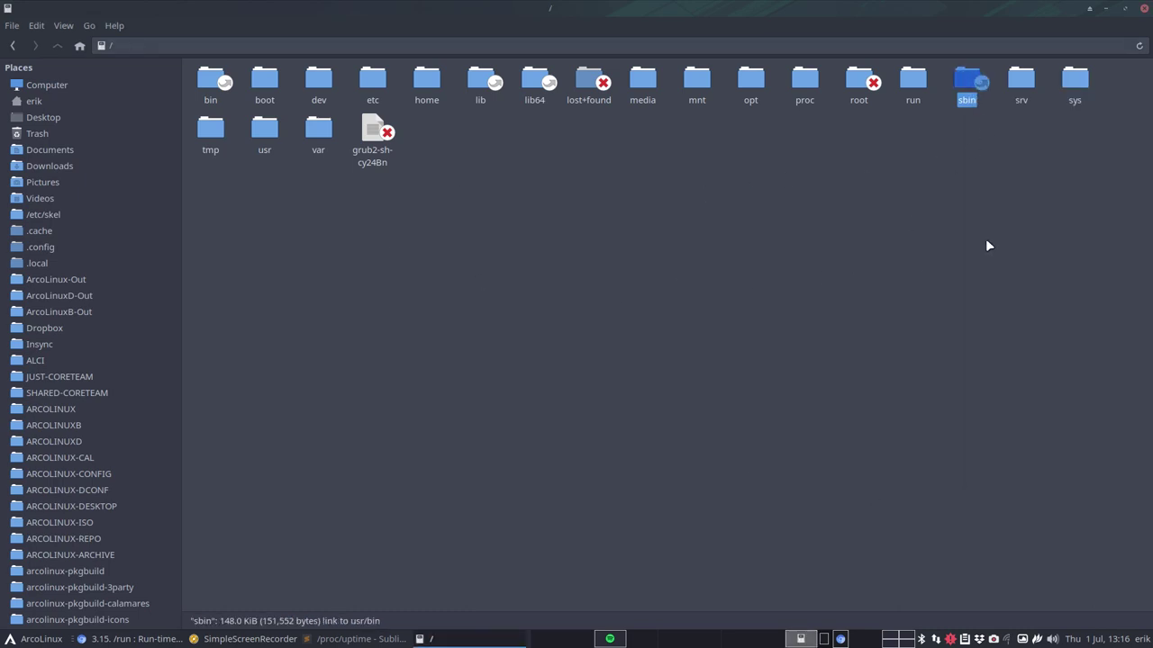
- Look through /srv with its ftp and http folders, and return to the root directory
double_click(1021, 81)
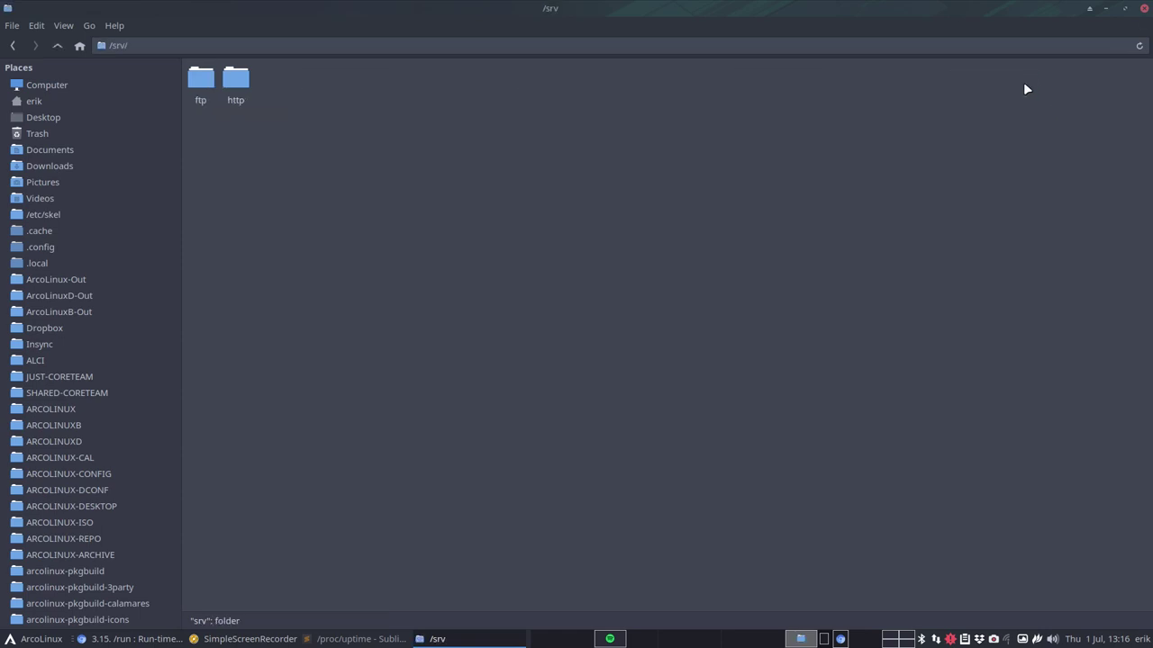
double_click(203, 86)
click(58, 46)
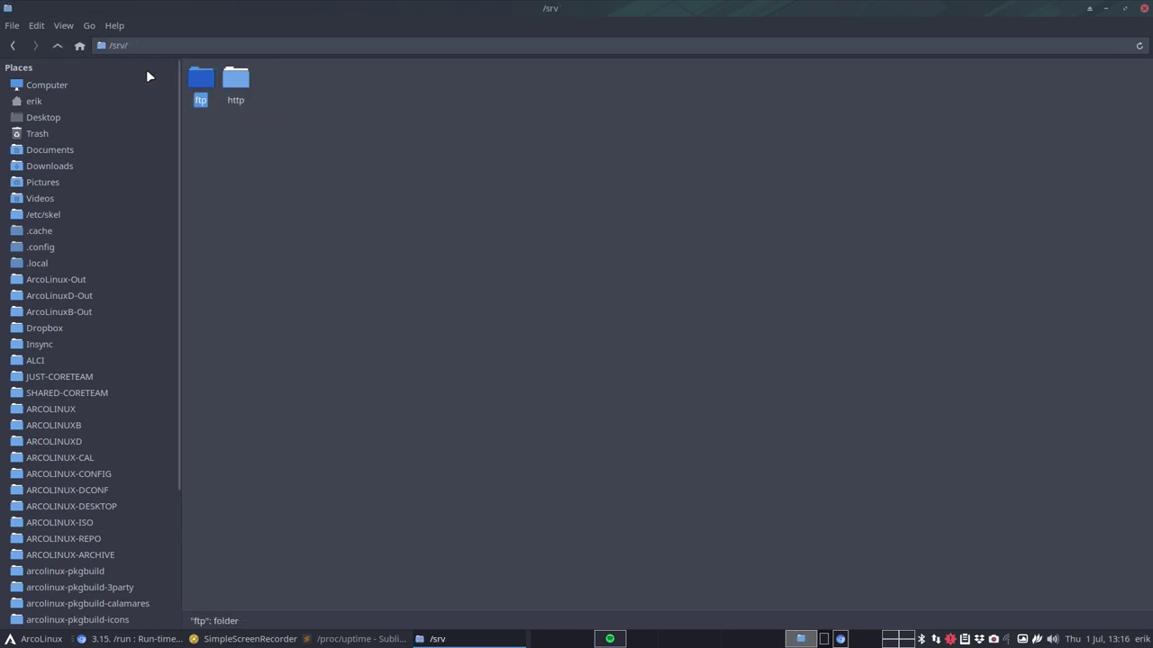
click(236, 81)
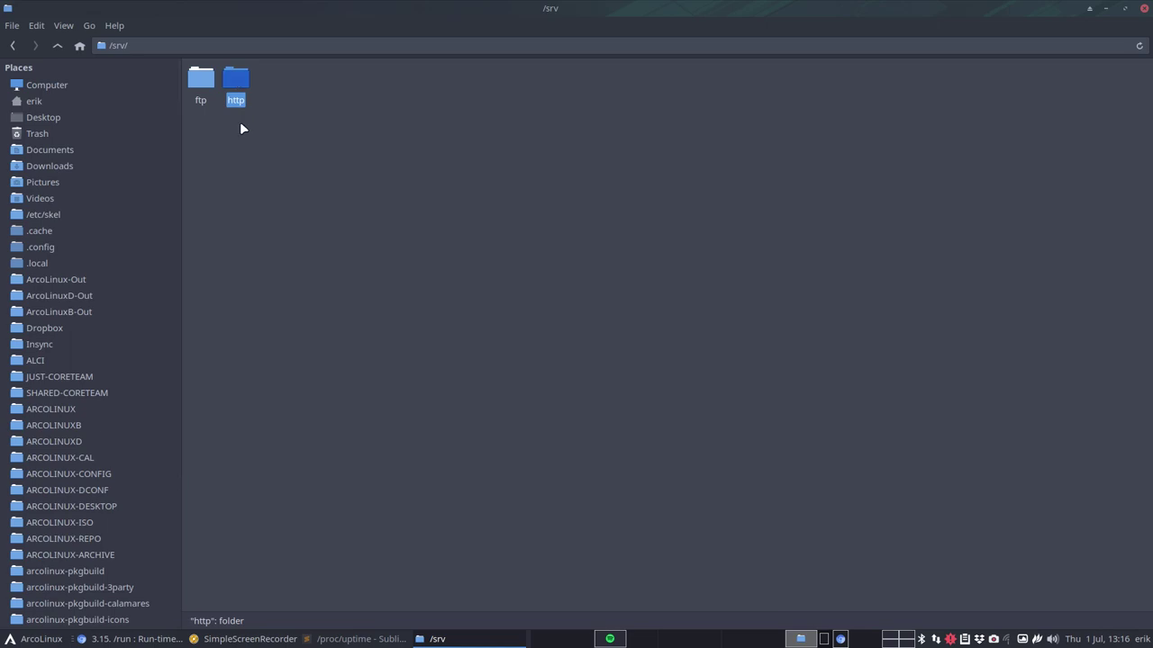
click(239, 121)
click(56, 46)
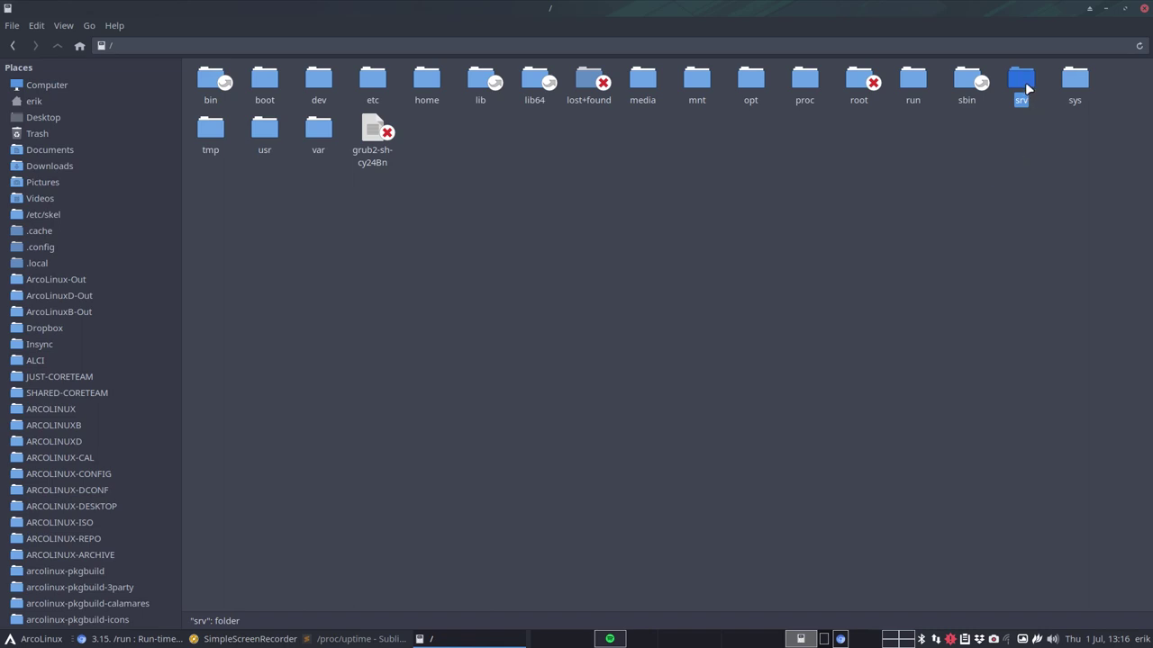
- Open the /sys folder, and scan the Filesystem Hierarchy Standard's table of contents in the browser for its section
click(1077, 81)
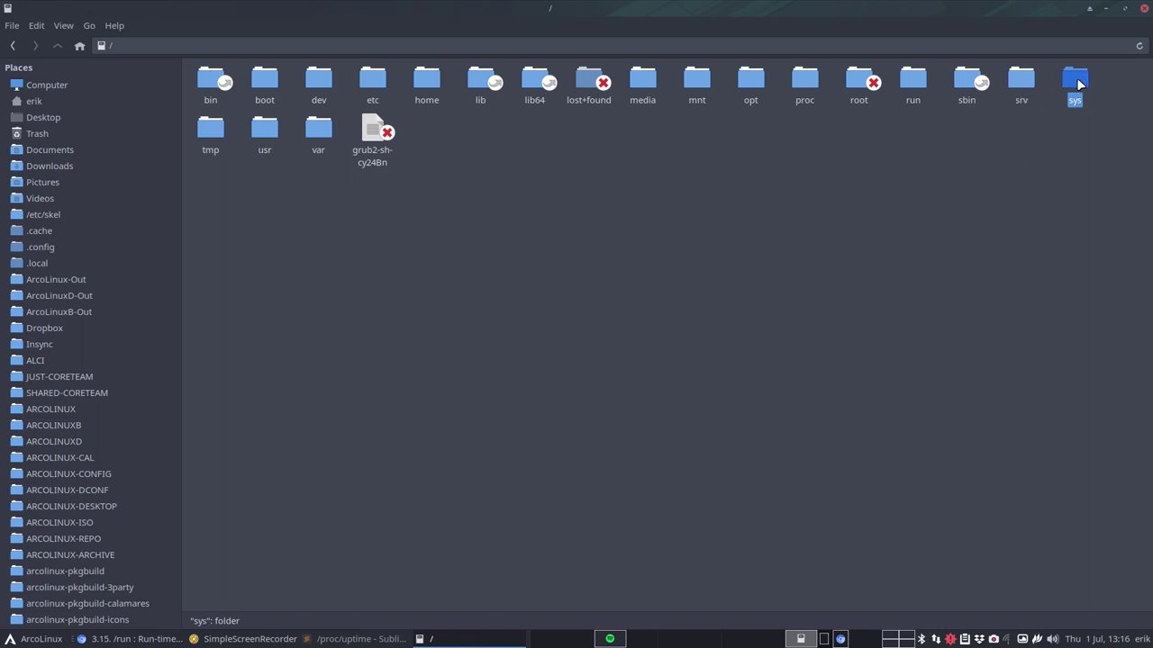
double_click(1077, 81)
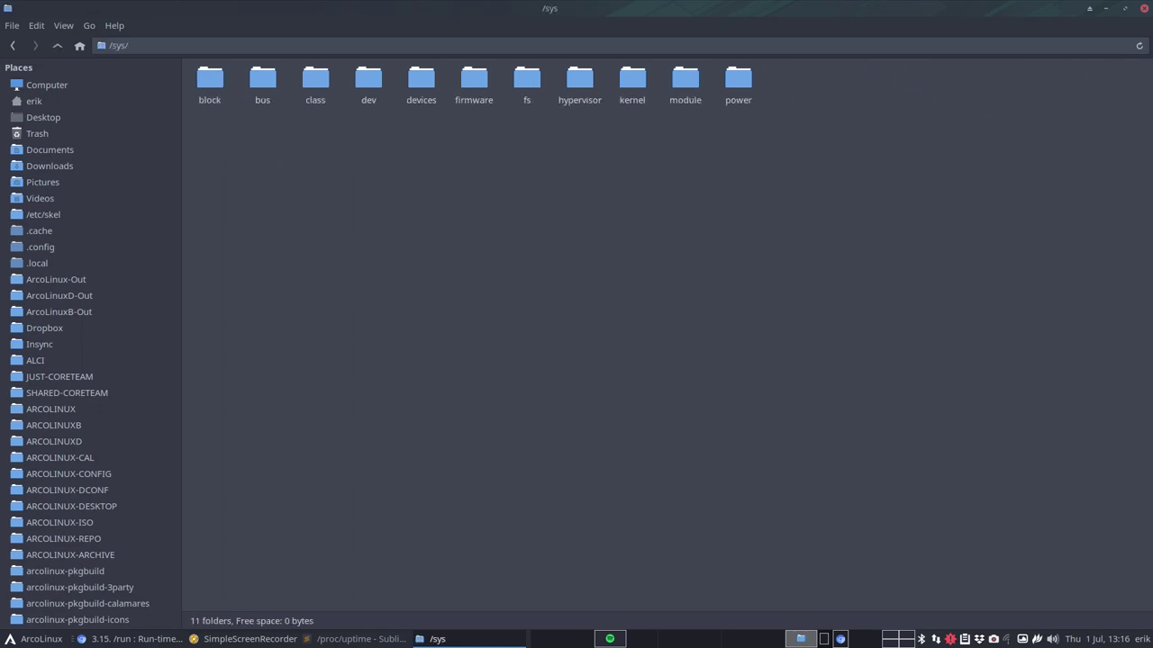
key(alt+Tab)
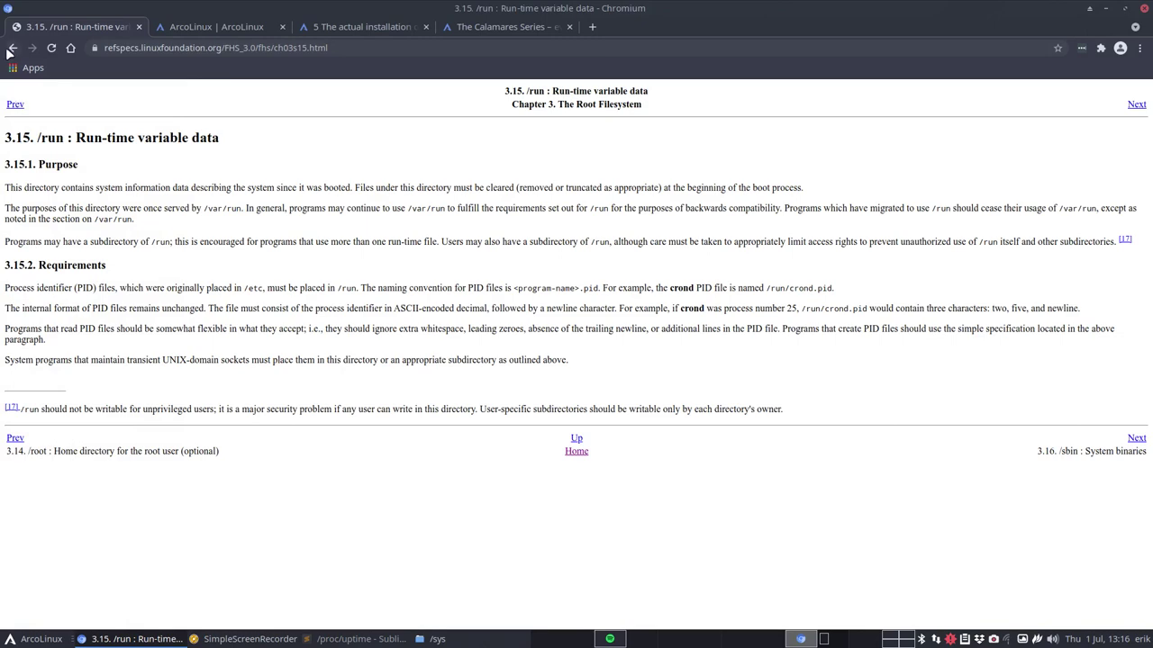
click(11, 50)
scroll(20, 450, down, 3)
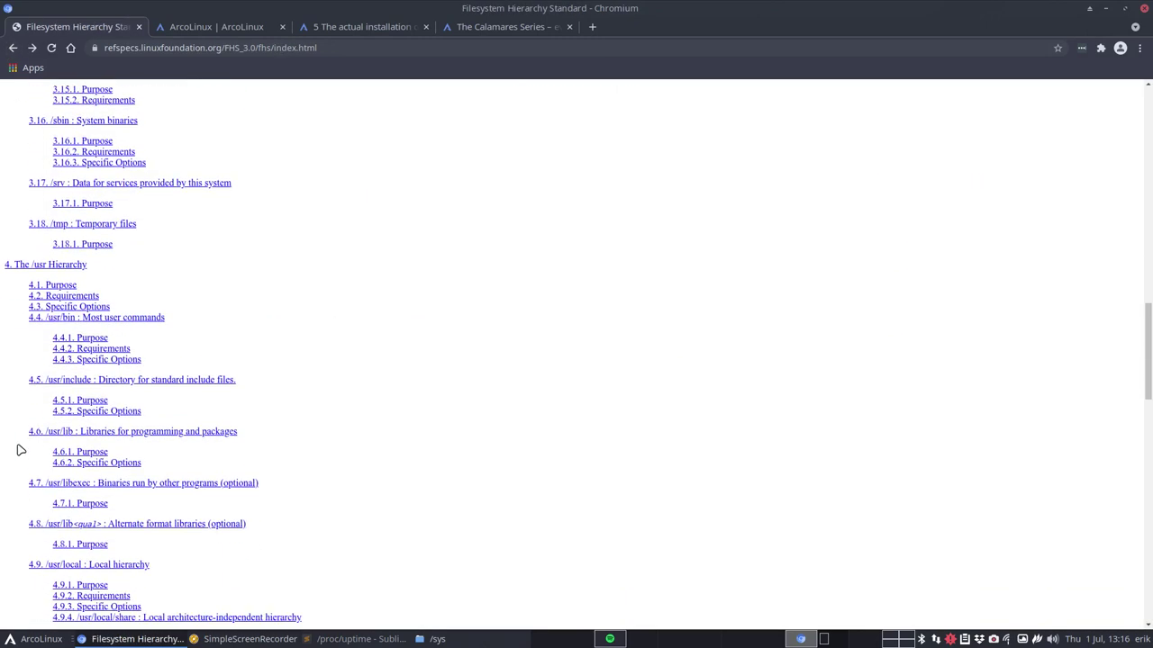
scroll(19, 449, down, 12)
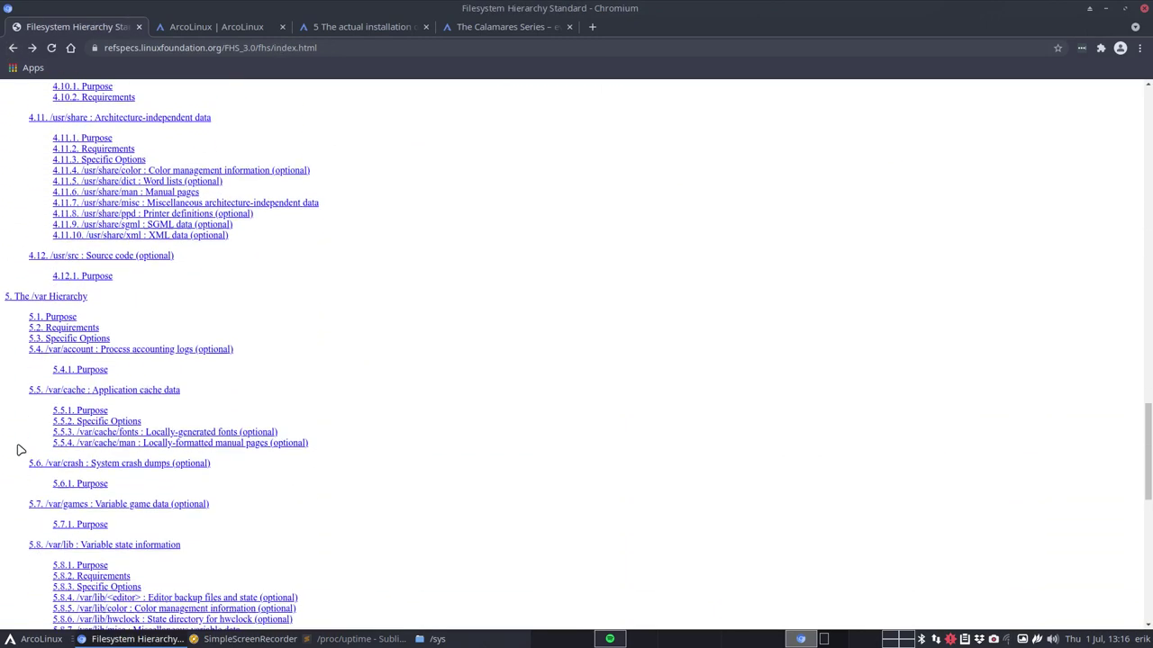
scroll(20, 449, down, 6)
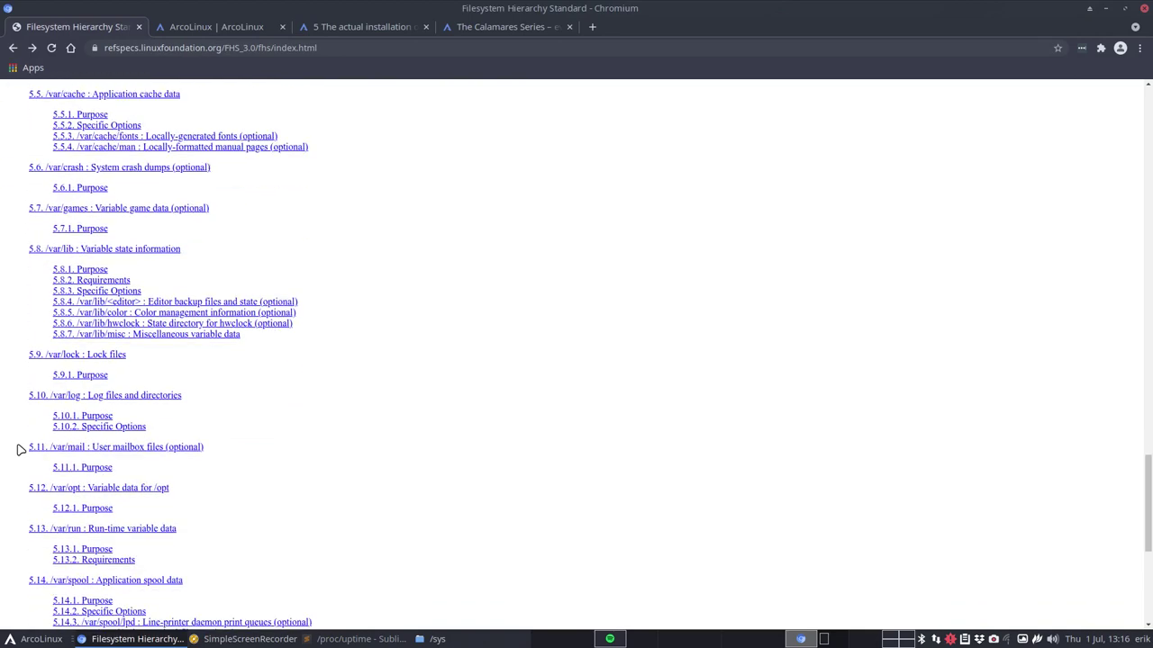
- Search the Filesystem Hierarchy Standard index page for "sys"
key(ctrl+f)
text(ysys)
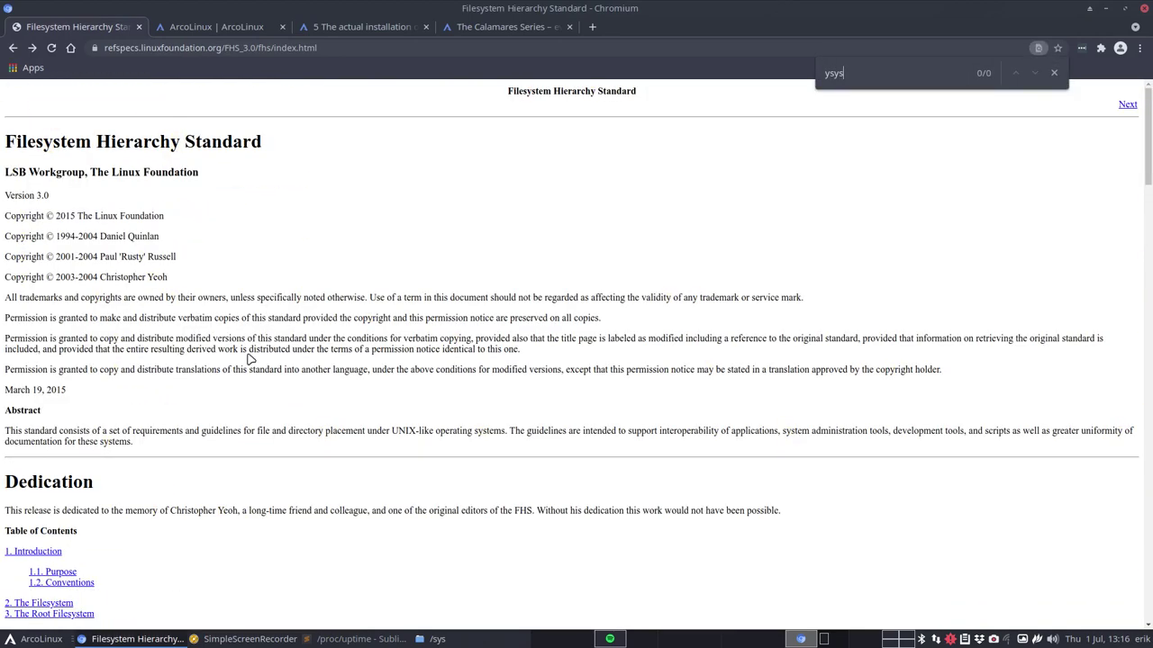
key(BackSpace)
key(BackSpace)
key(BackSpace)
key(BackSpace)
text(sys)
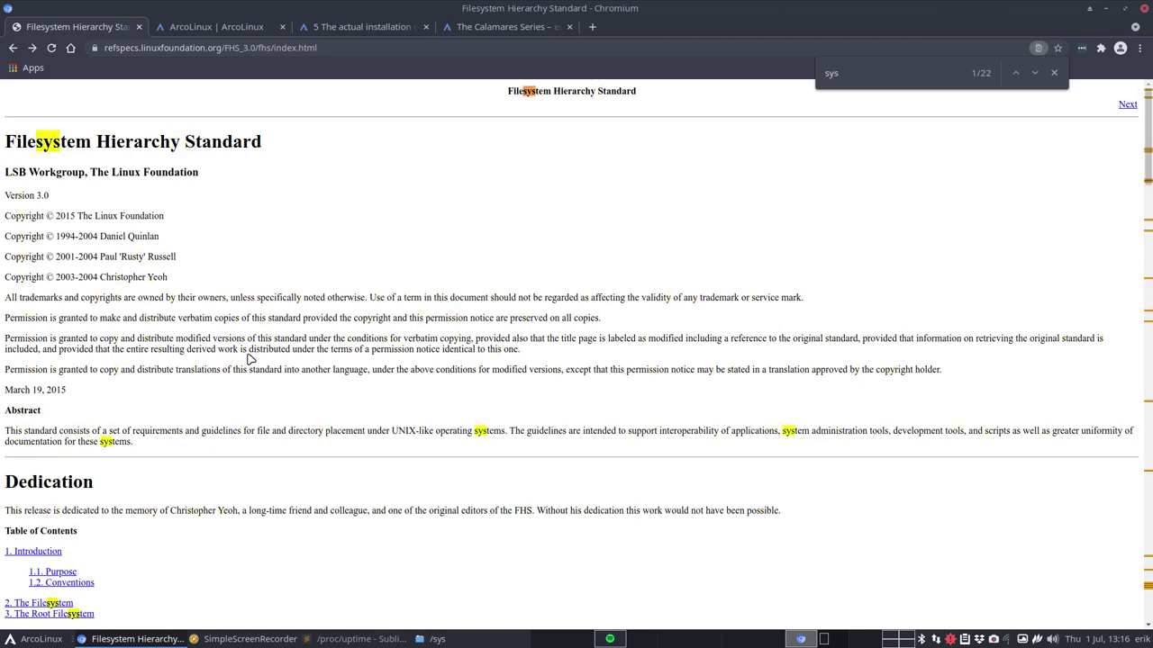
- Go through the "sys" matches down to the Operating System Specific Annex and open section 6.1.7 about /sys
click(1036, 72)
click(1037, 73)
click(1037, 73)
click(1036, 73)
click(1037, 73)
click(1036, 73)
click(1036, 73)
click(1036, 72)
click(1036, 73)
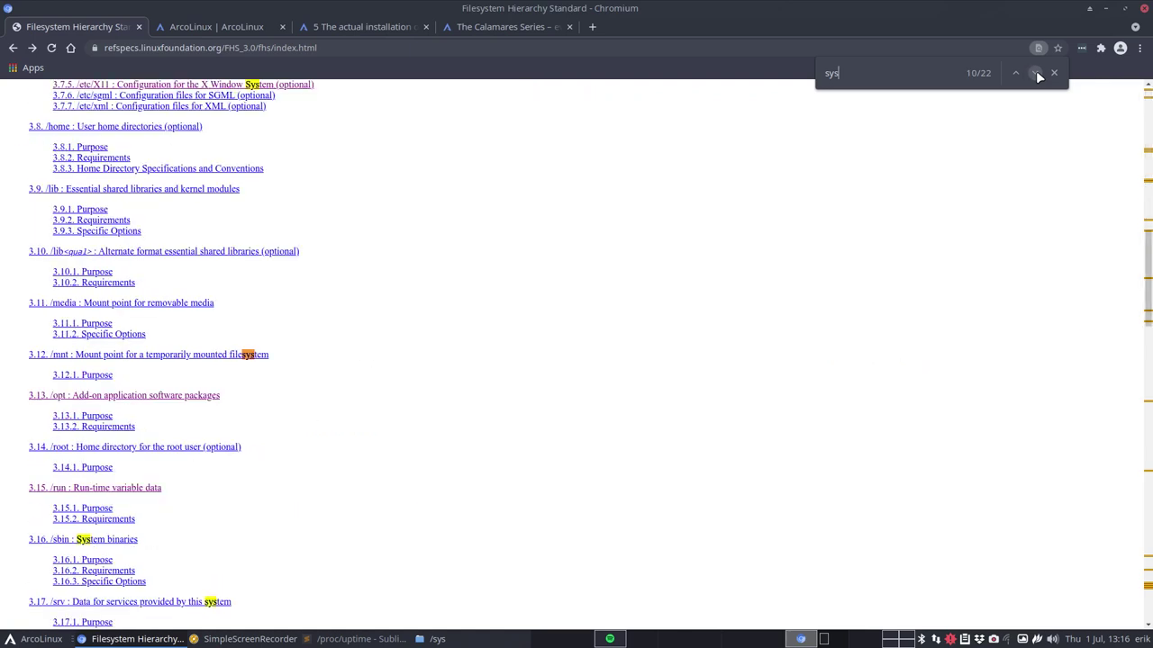
click(1037, 73)
click(1037, 73)
click(1036, 73)
click(1036, 73)
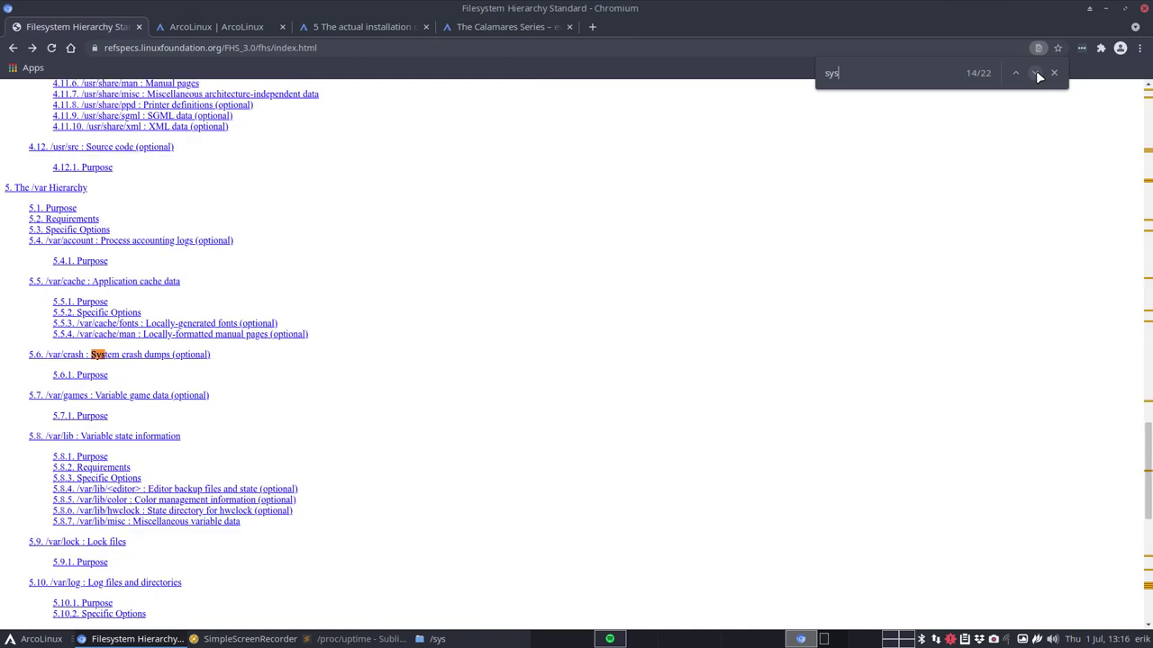
click(1036, 73)
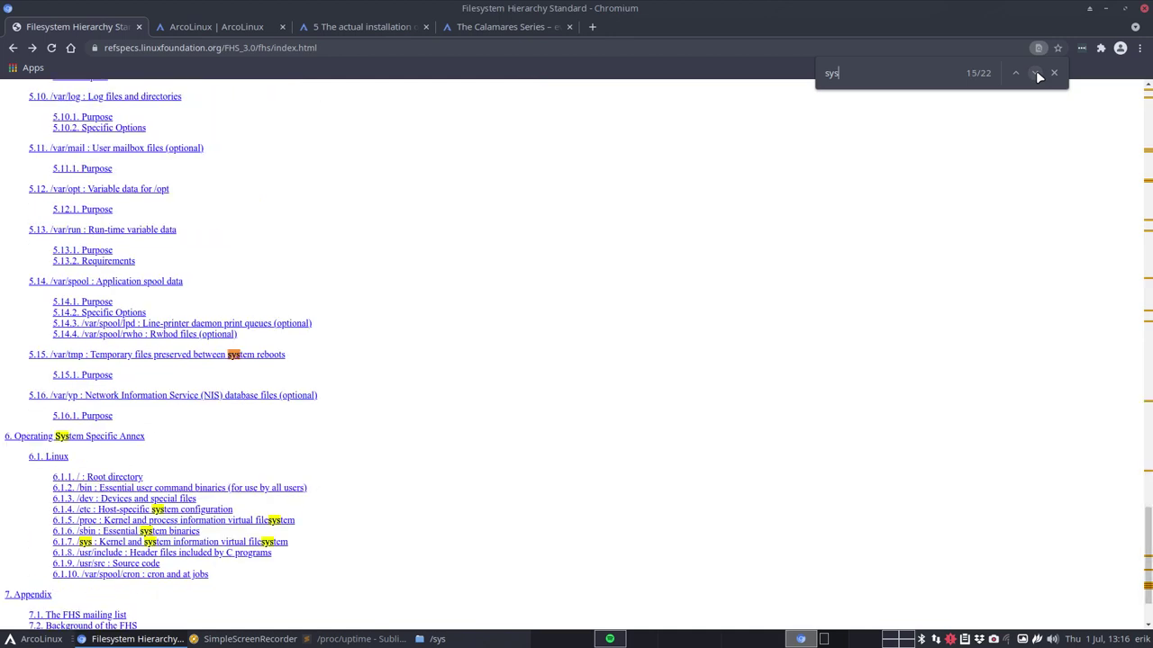
click(155, 544)
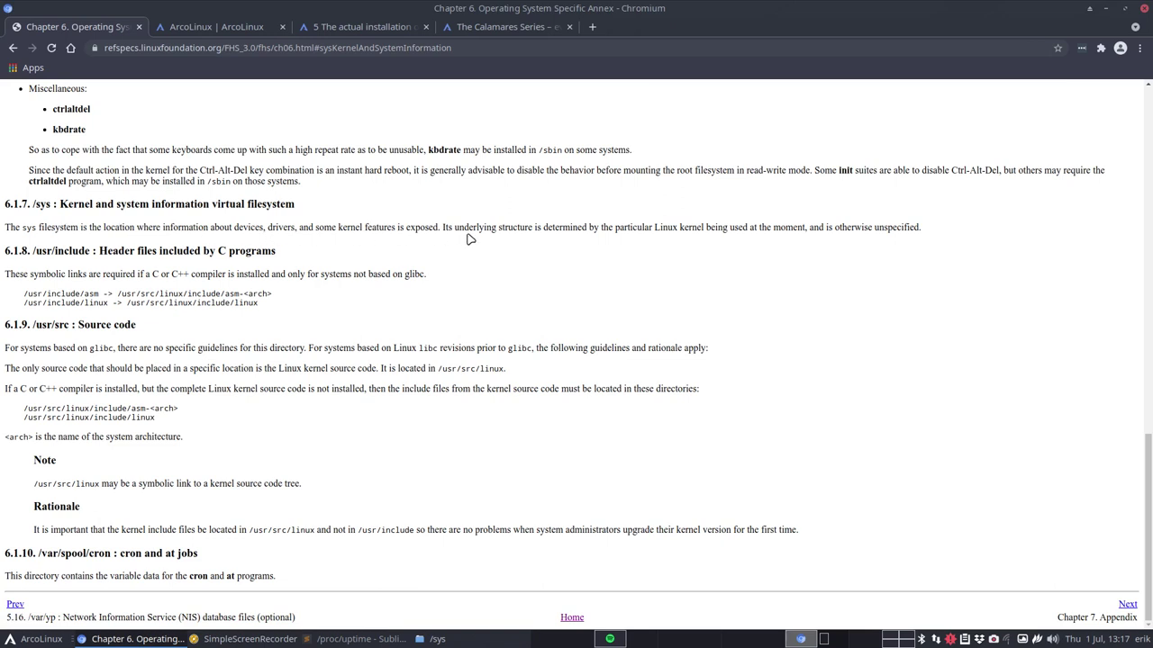
- Switch to the file manager, look inside the block folder of /sys and go back up to /sys
key(alt+Tab)
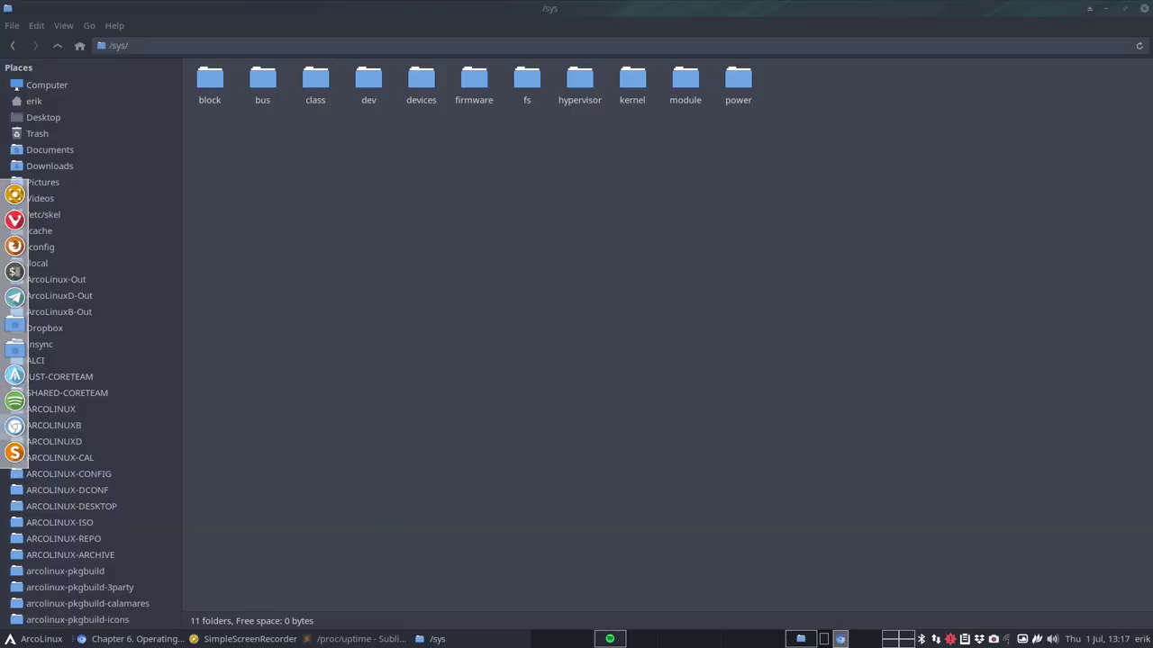
double_click(209, 83)
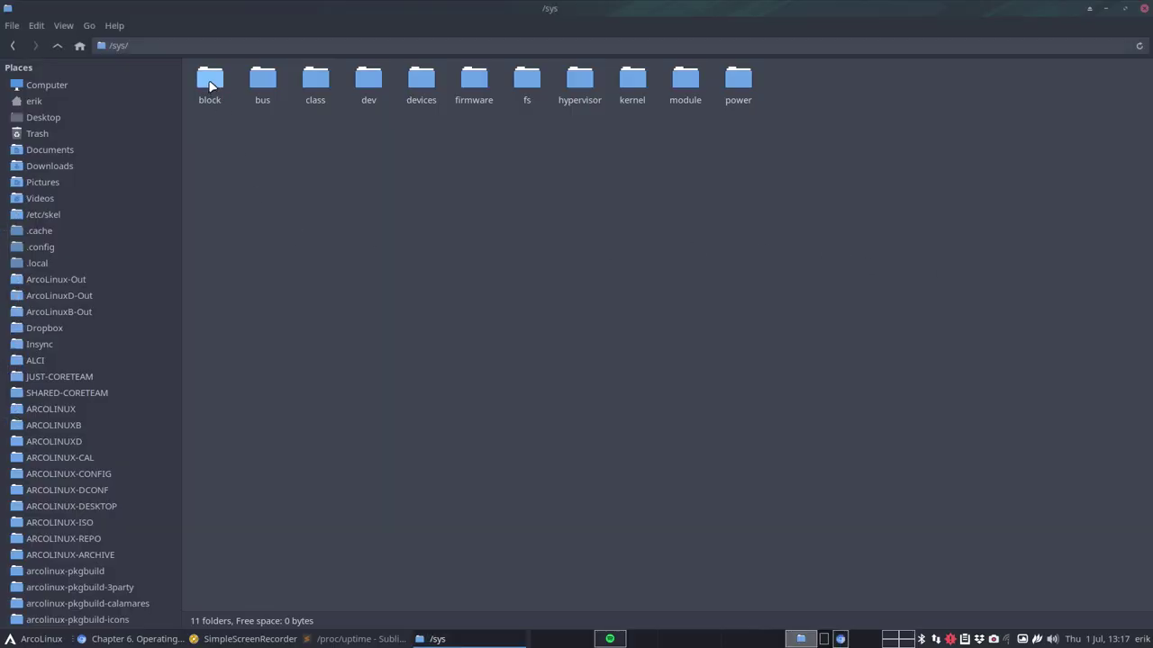
click(57, 45)
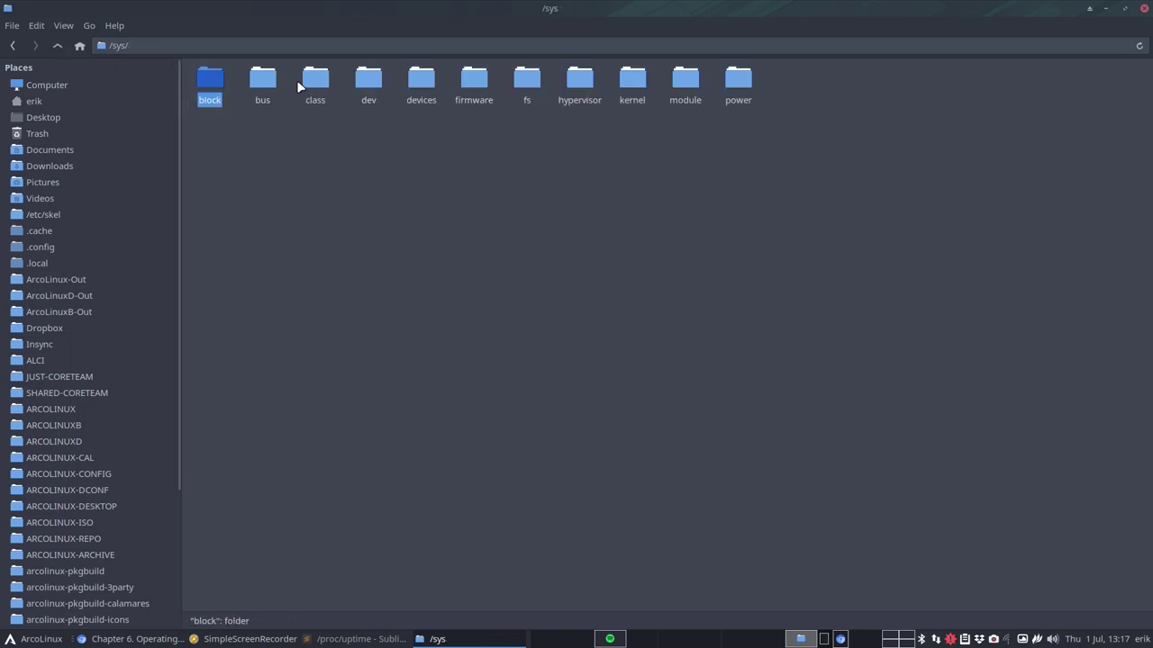
- Browse from /sys through dev and block into the 8:2 folder, and return to /sys/dev/block
click(270, 80)
click(314, 79)
click(368, 80)
double_click(368, 79)
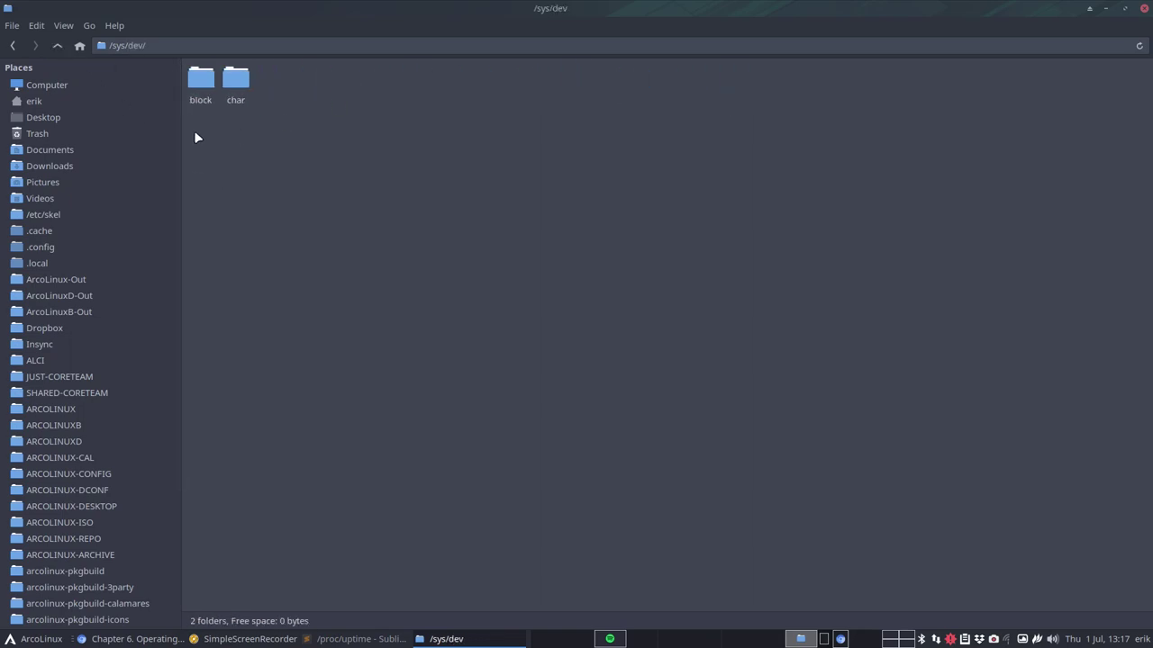
click(189, 87)
double_click(190, 89)
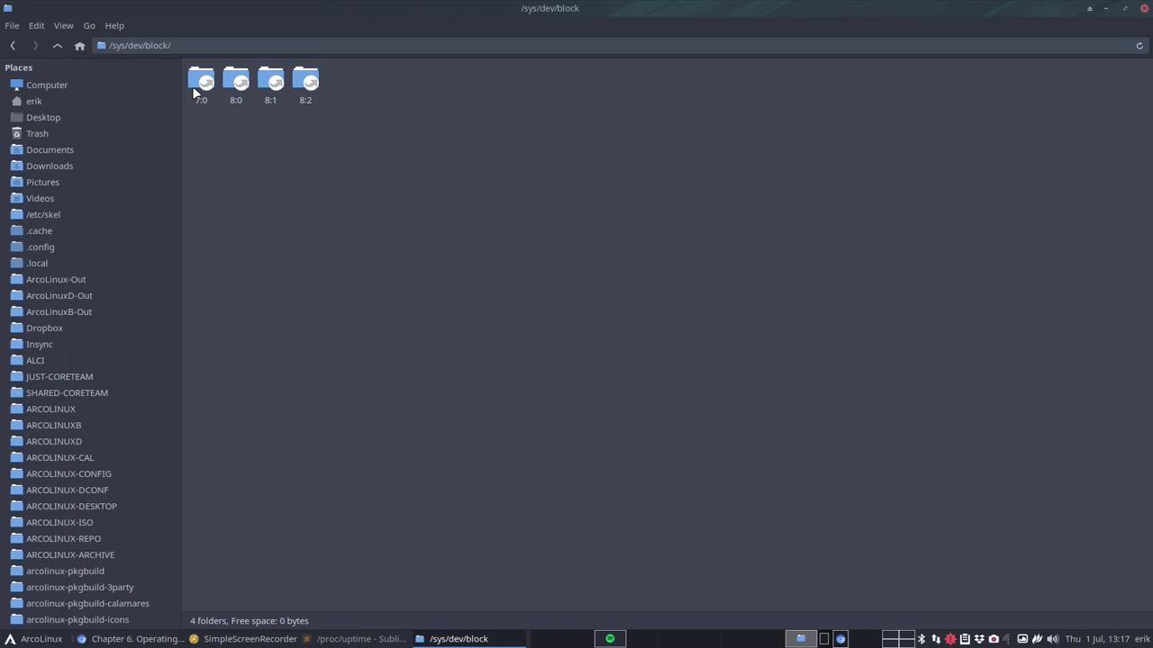
click(305, 80)
double_click(306, 79)
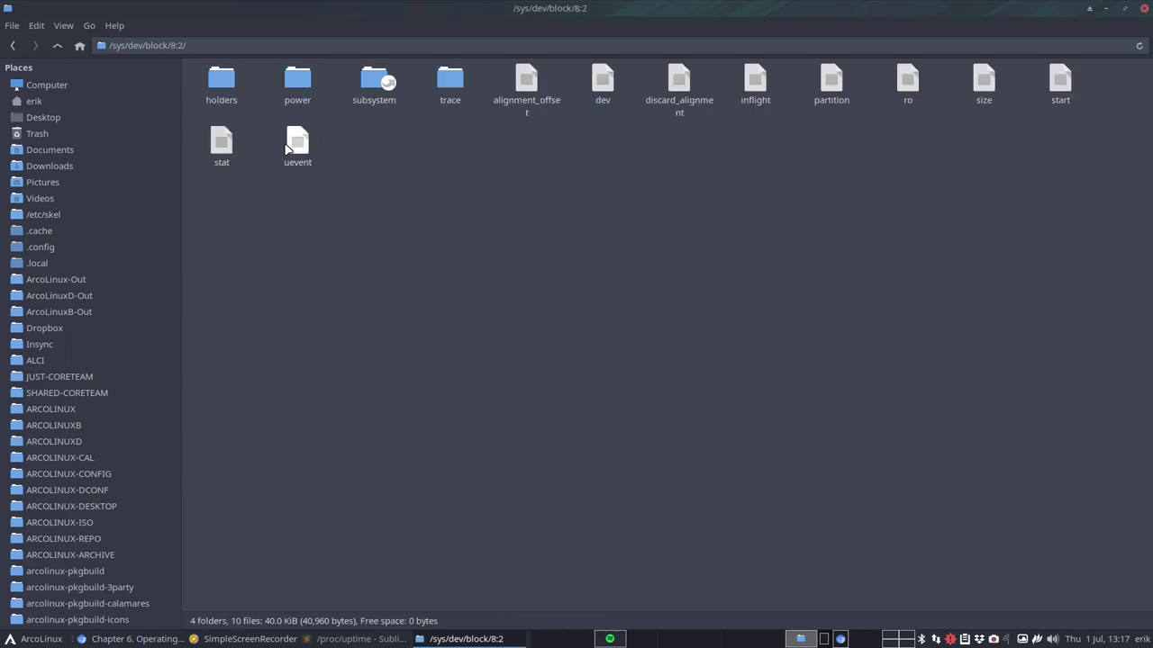
click(56, 46)
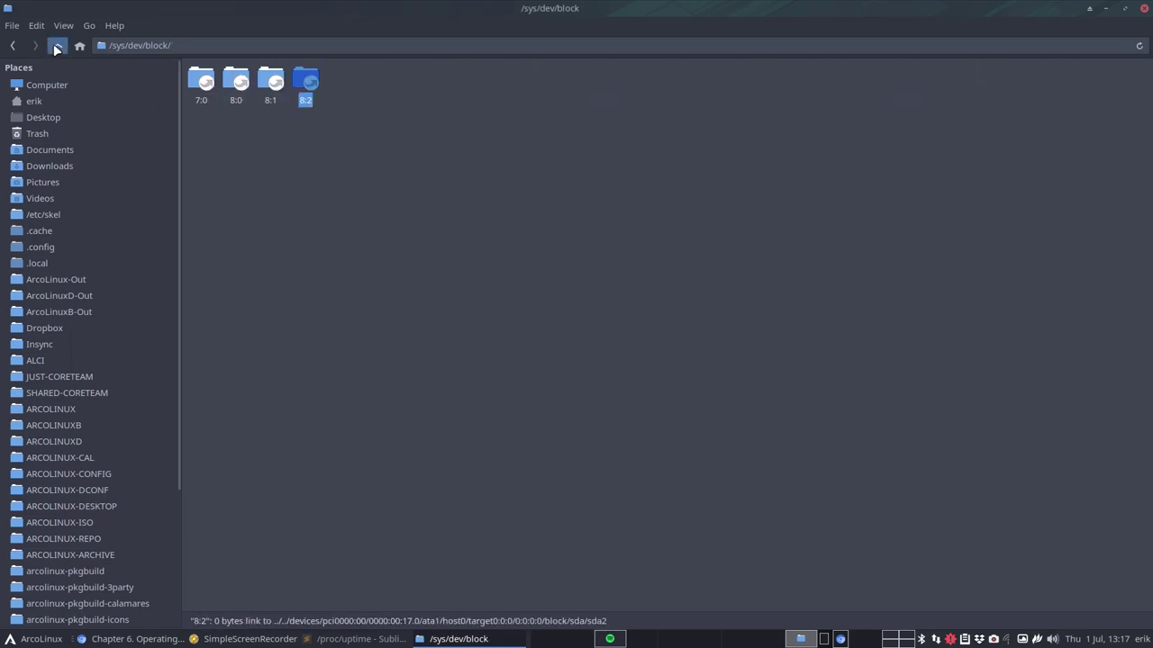
- Go up to /sys, look inside its firmware folder and the acpi subfolder, and return to the filesystem root
click(56, 47)
click(56, 47)
double_click(464, 82)
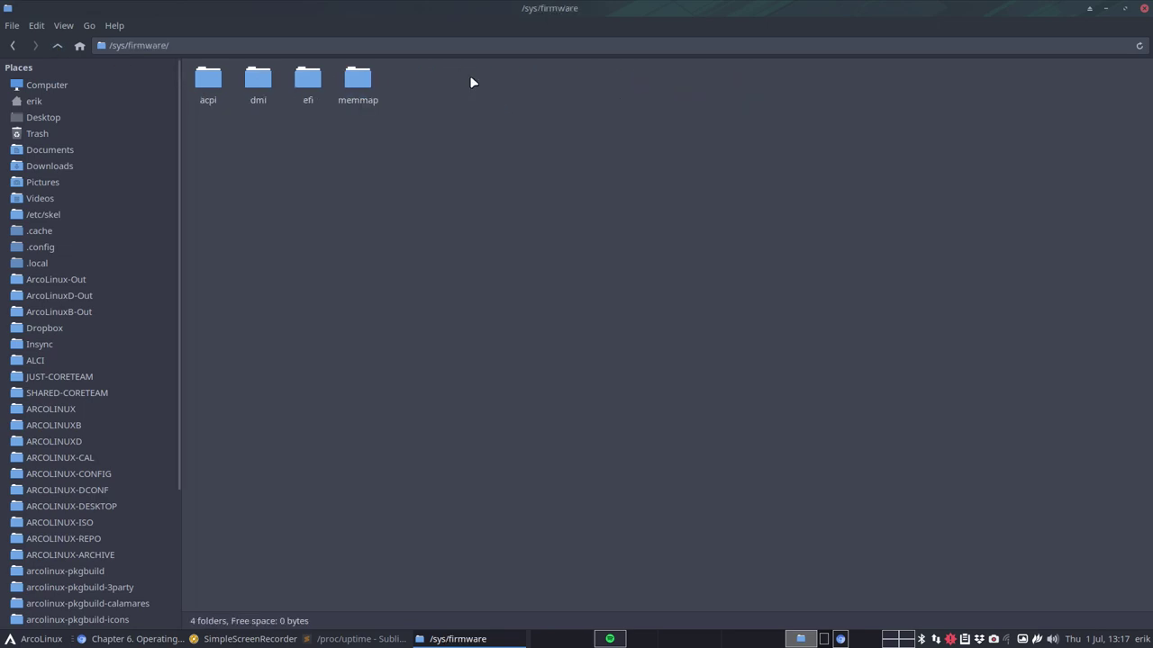
double_click(202, 80)
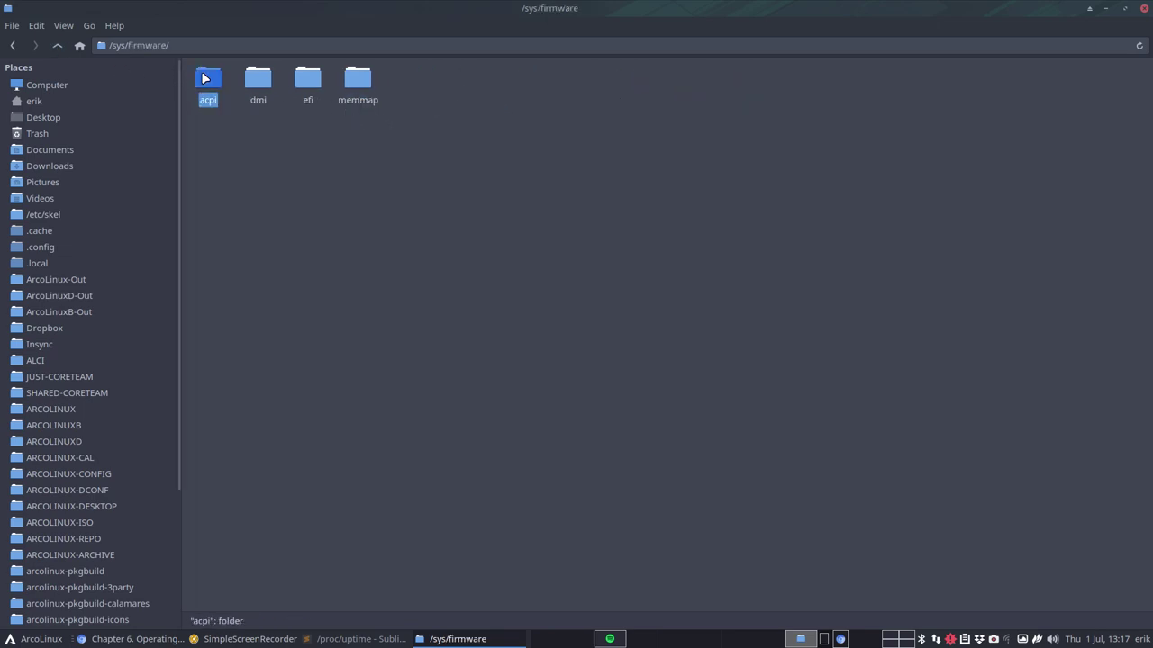
click(57, 45)
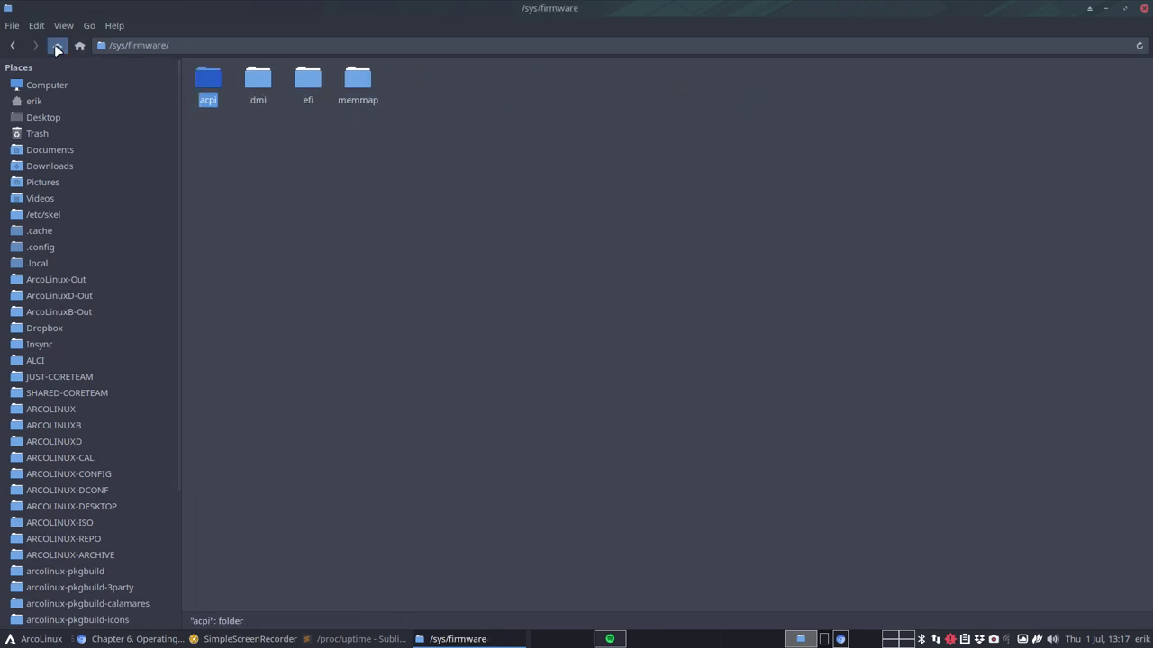
click(56, 46)
click(57, 46)
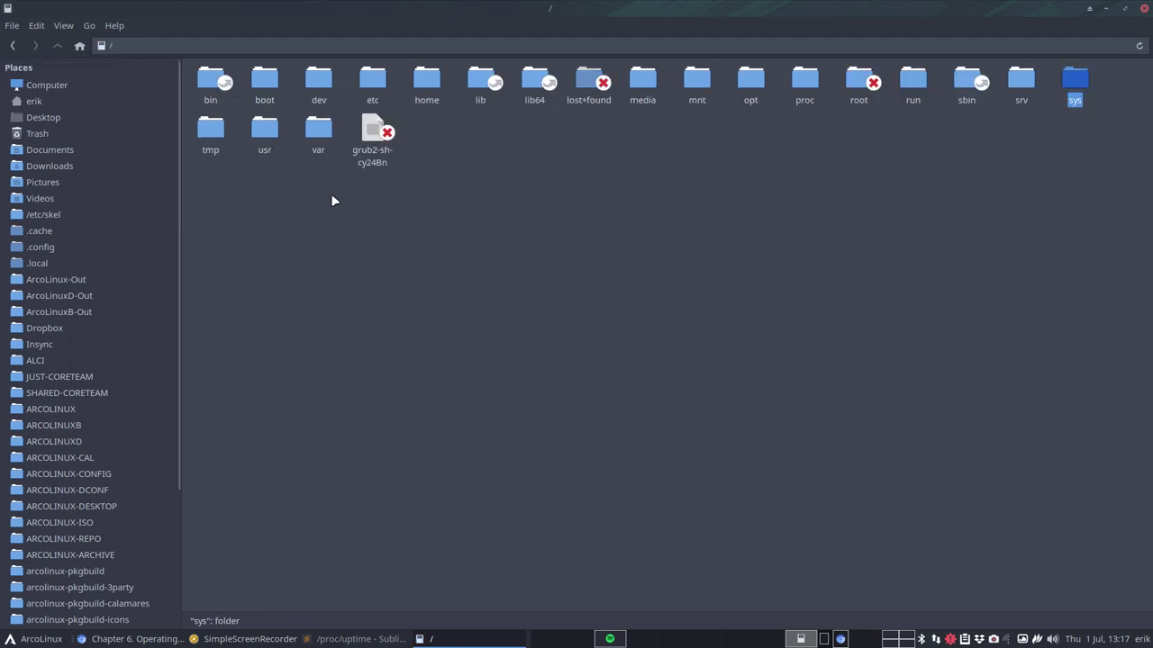
- Look through the contents of /tmp and return to the filesystem root
double_click(212, 131)
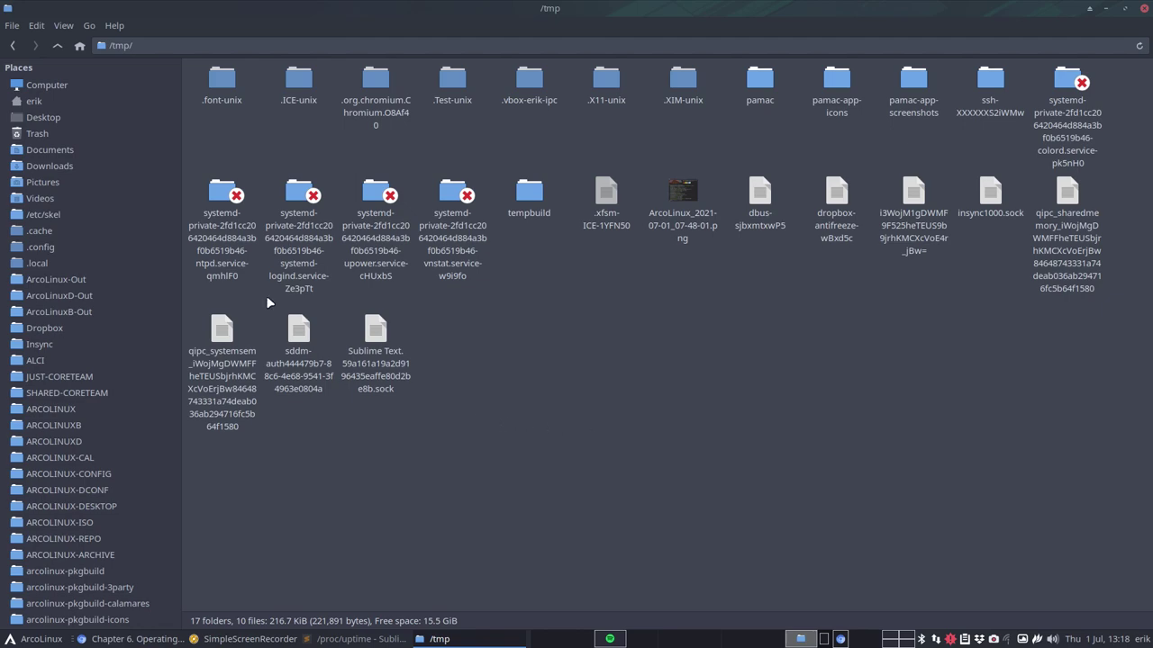
drag(590, 12, 1148, 4)
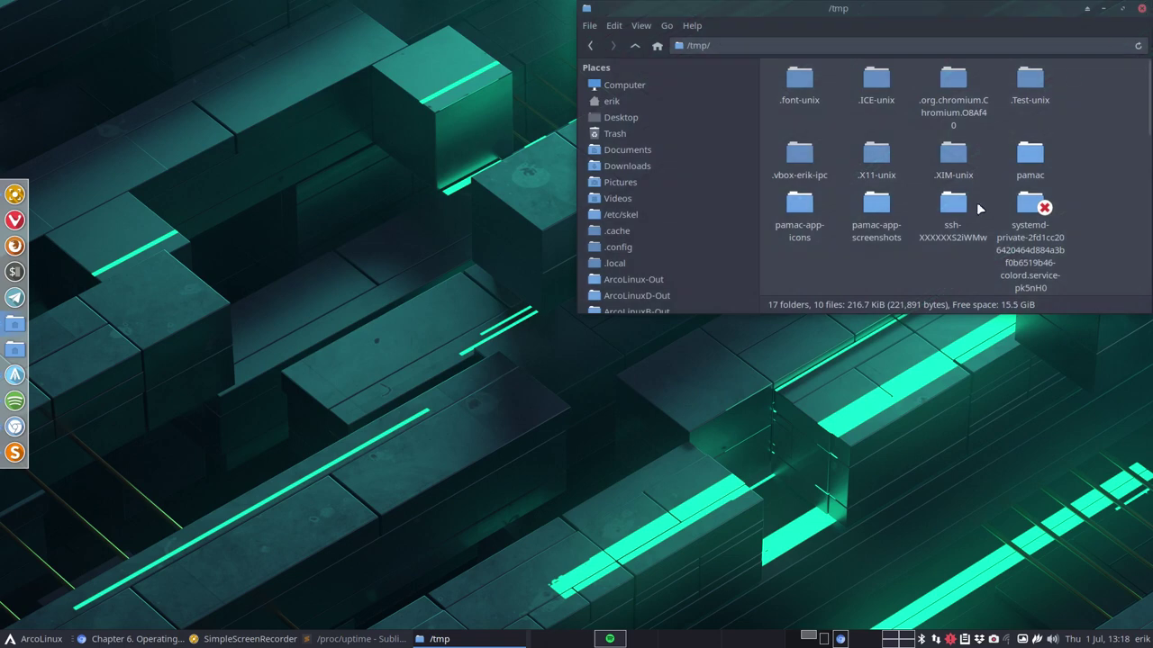
scroll(973, 216, down, 3)
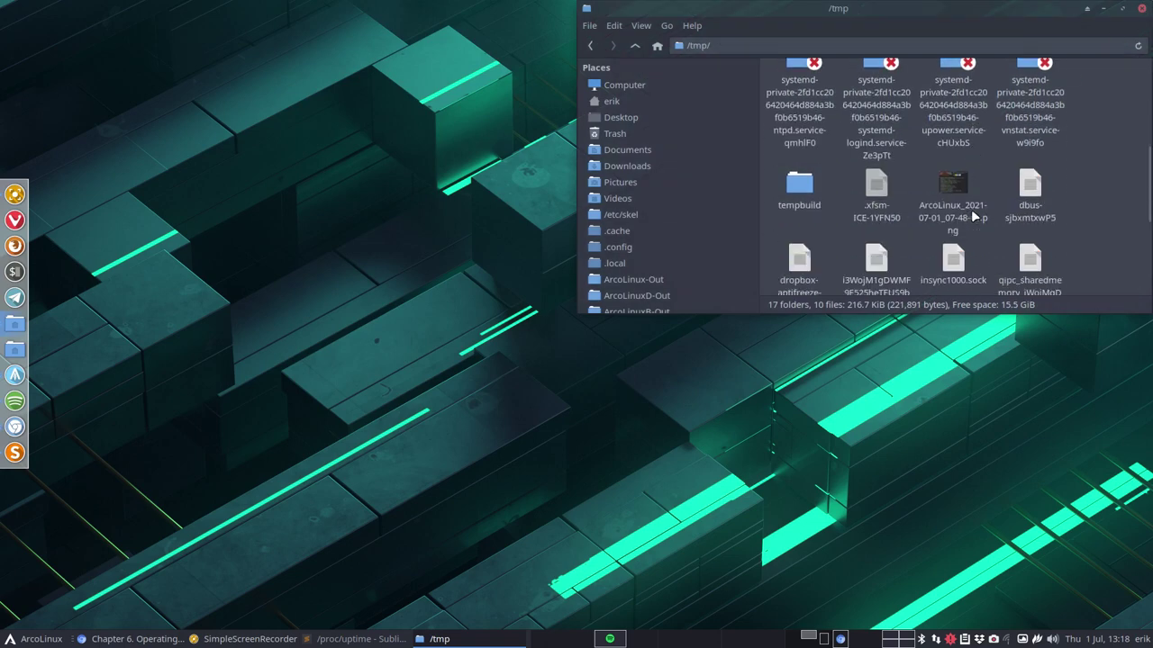
double_click(970, 9)
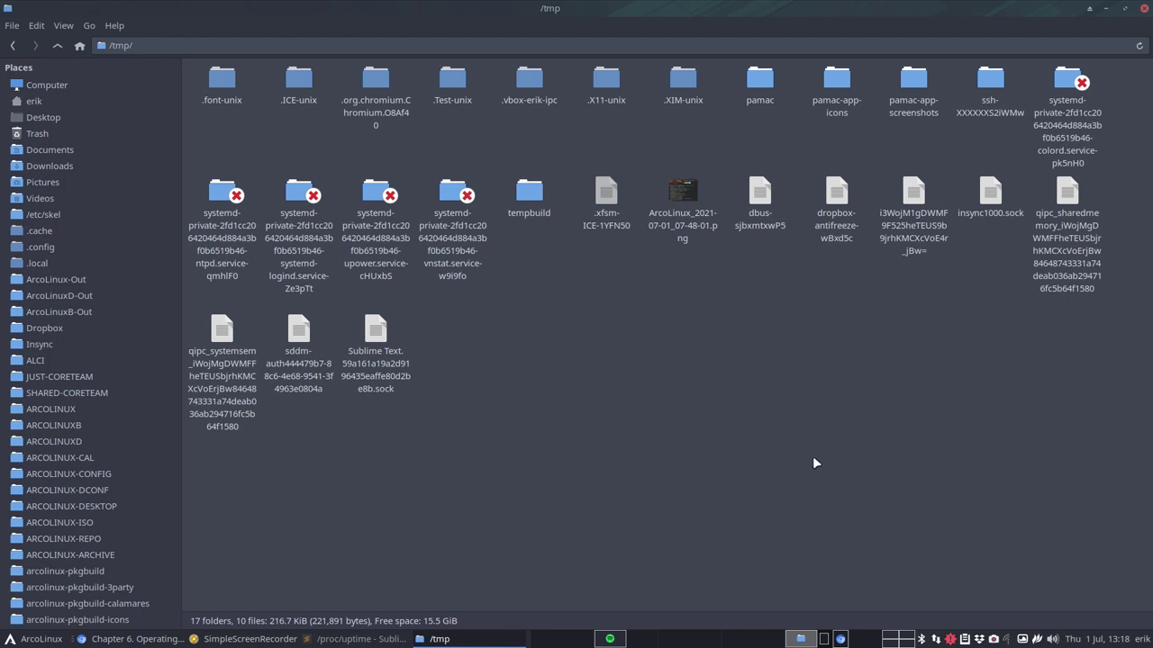
click(56, 46)
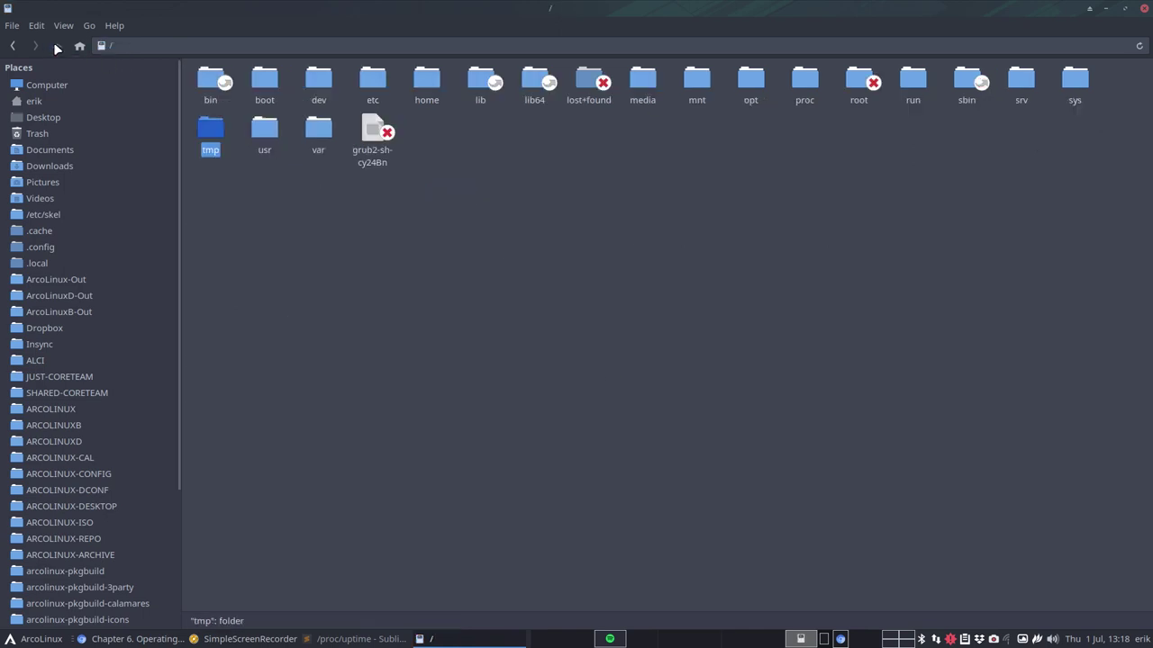
double_click(205, 133)
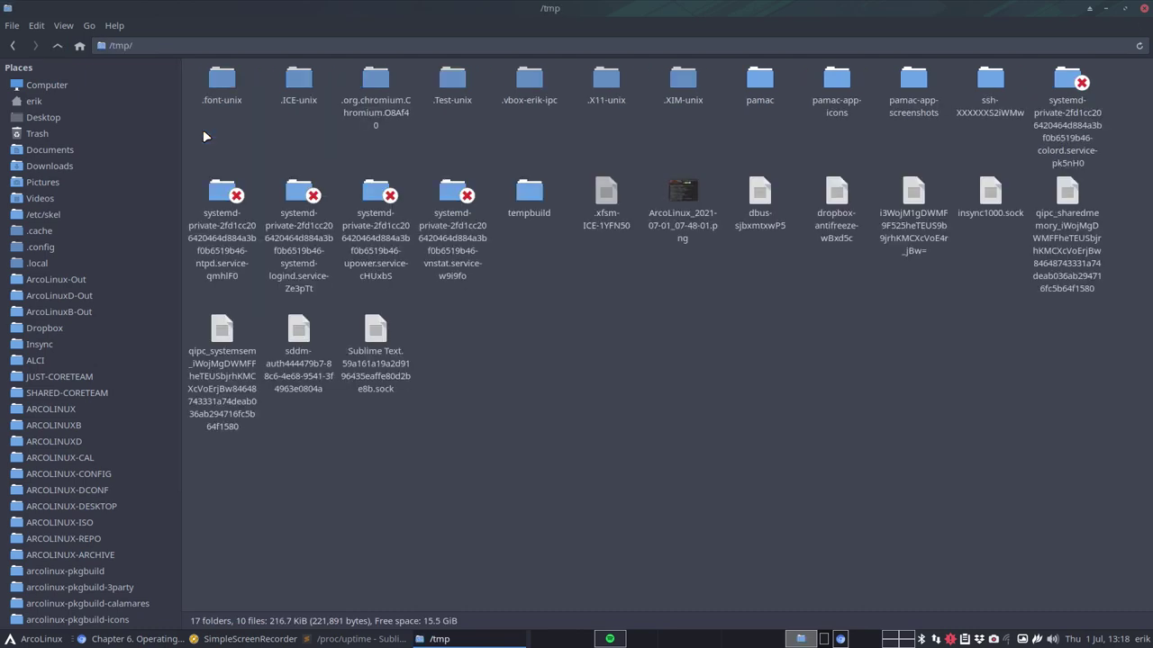
click(56, 46)
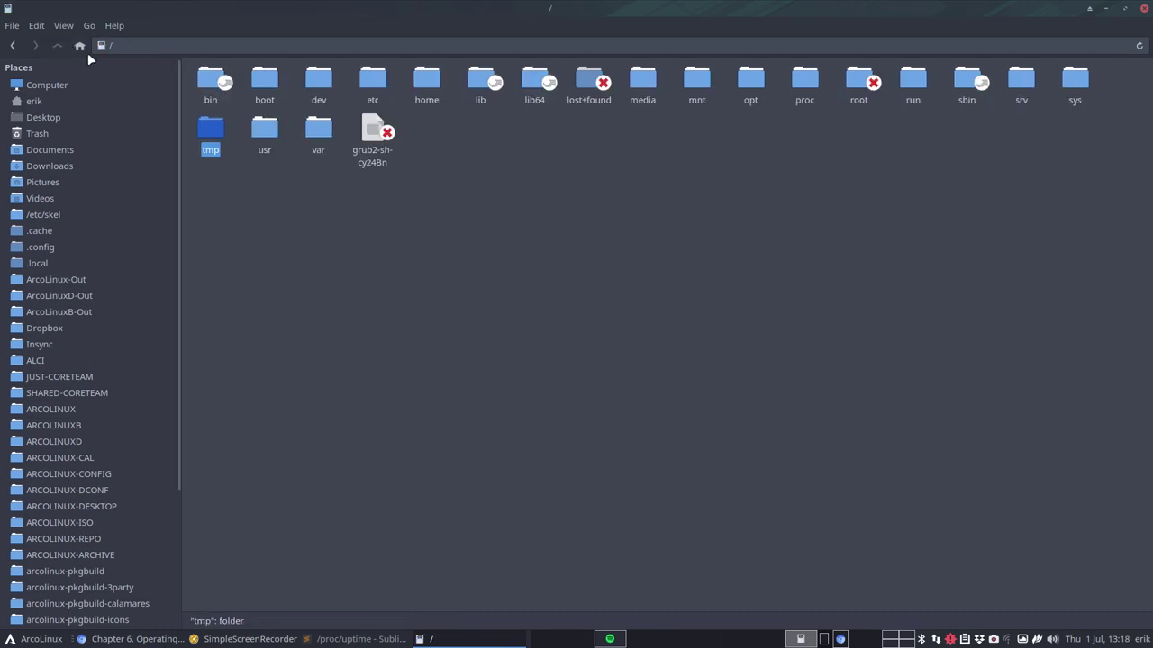
- Open /usr and look through the executables in its bin folder
click(265, 134)
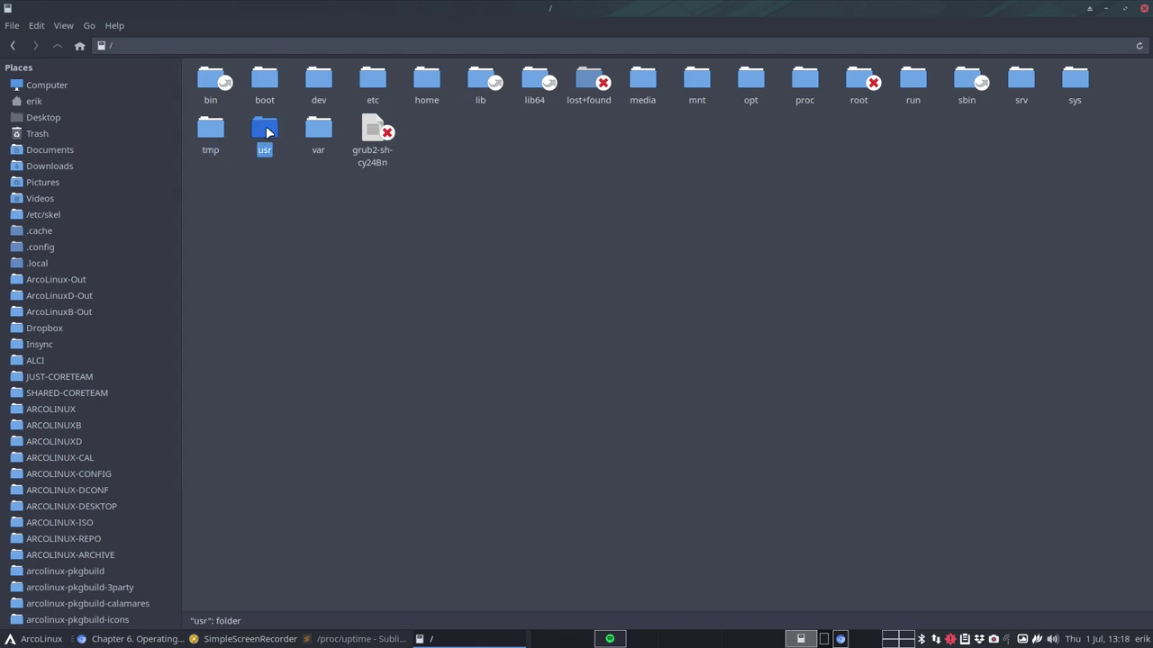
double_click(265, 134)
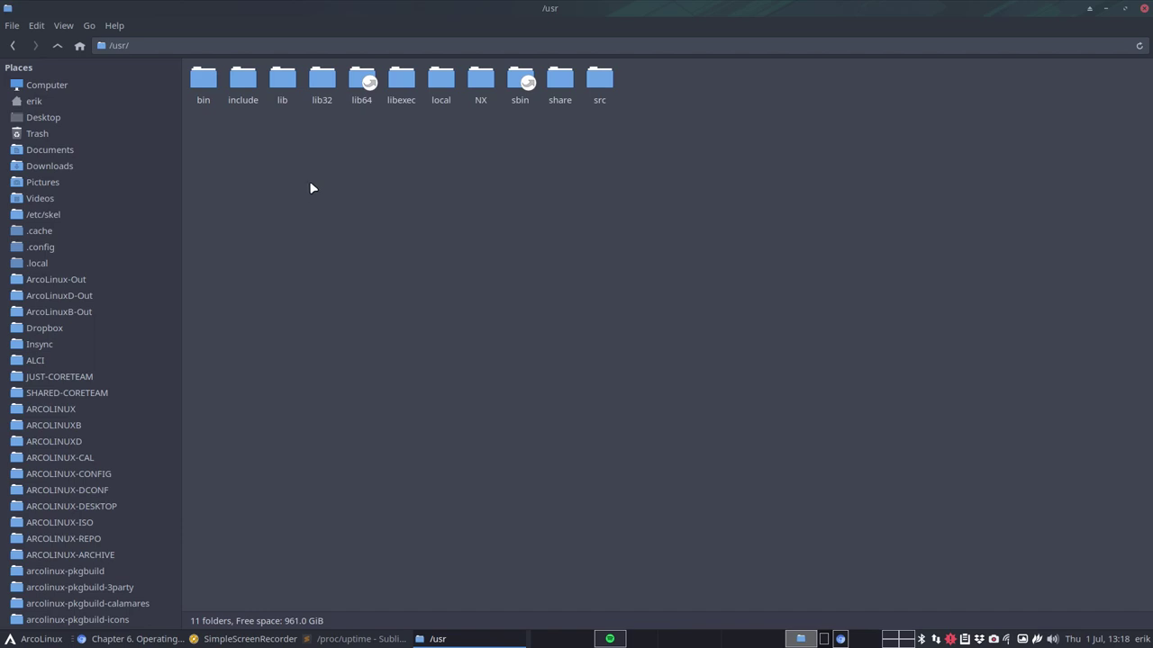
click(204, 84)
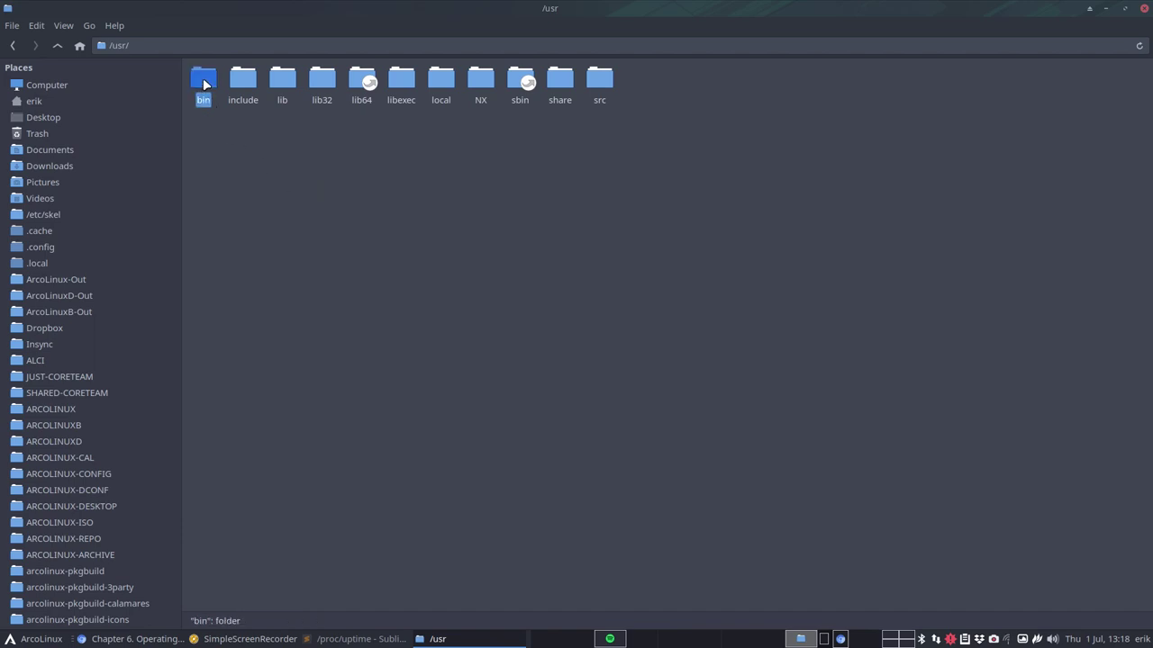
double_click(204, 84)
scroll(203, 78, down, 20)
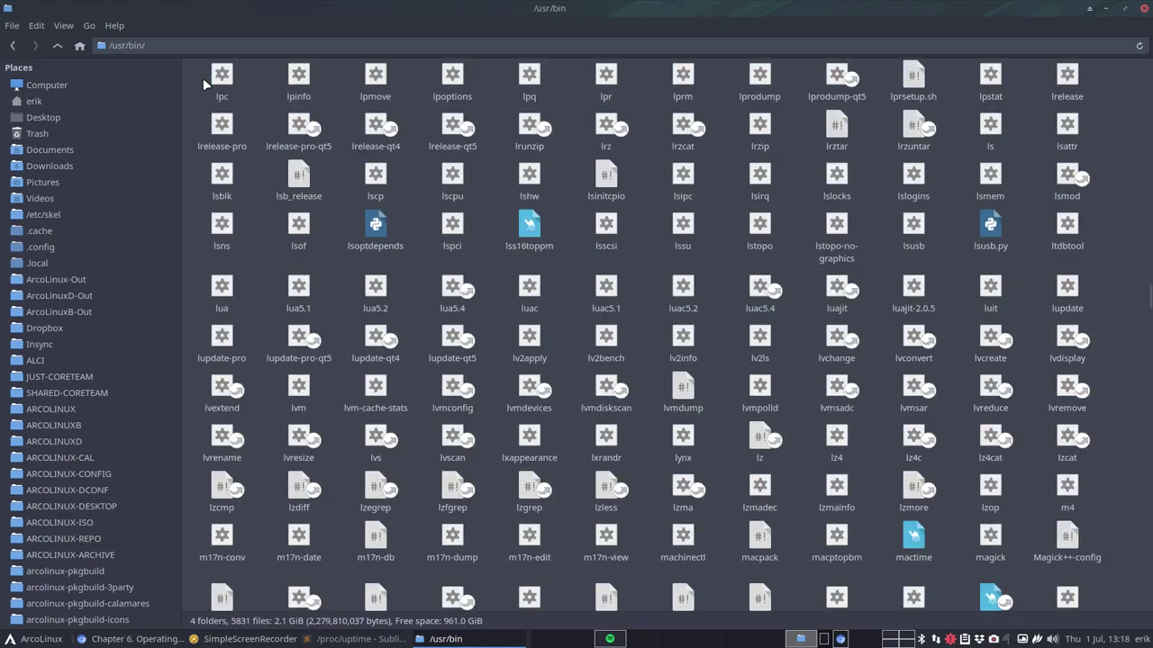
scroll(230, 221, down, 5)
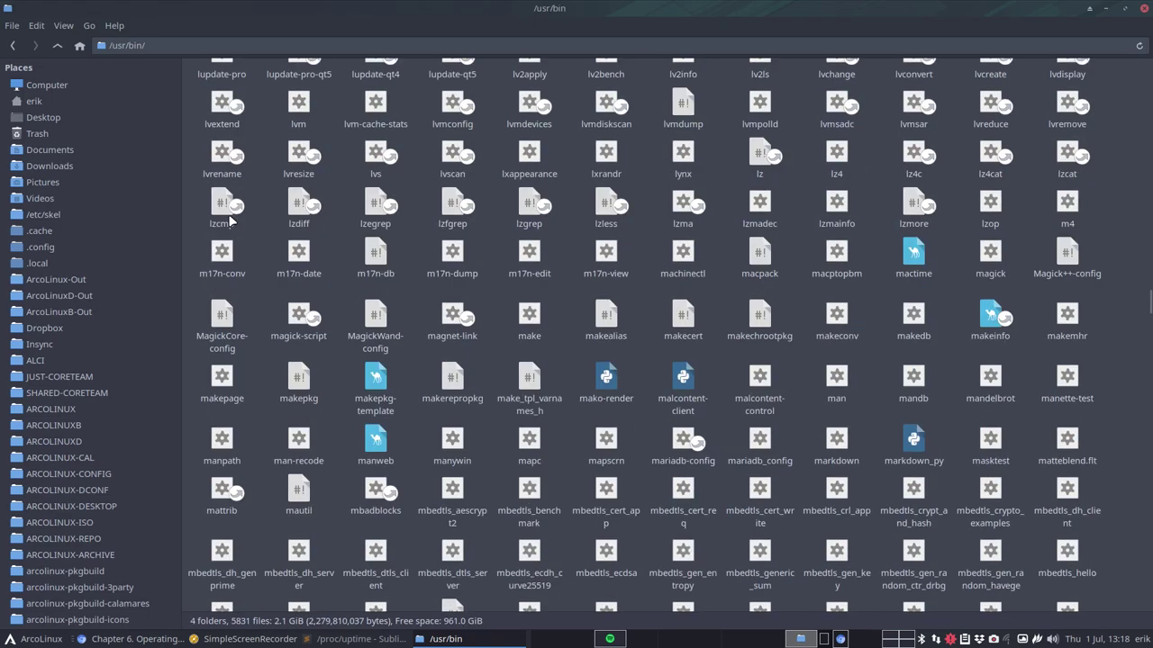
scroll(229, 221, down, 4)
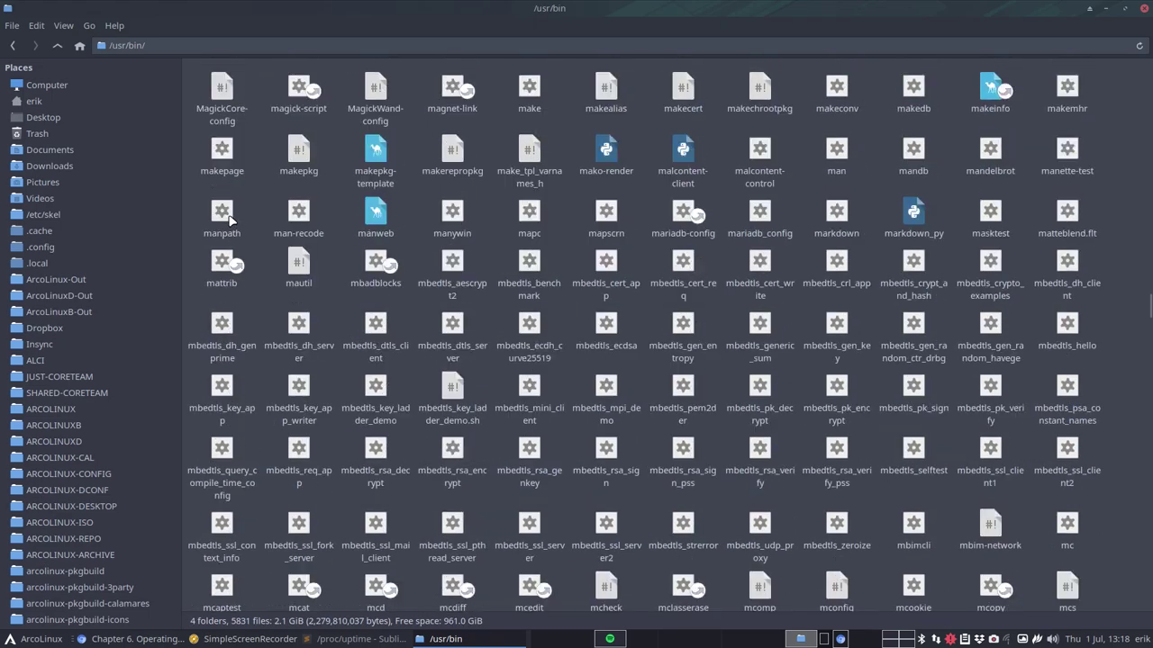
scroll(229, 221, down, 2)
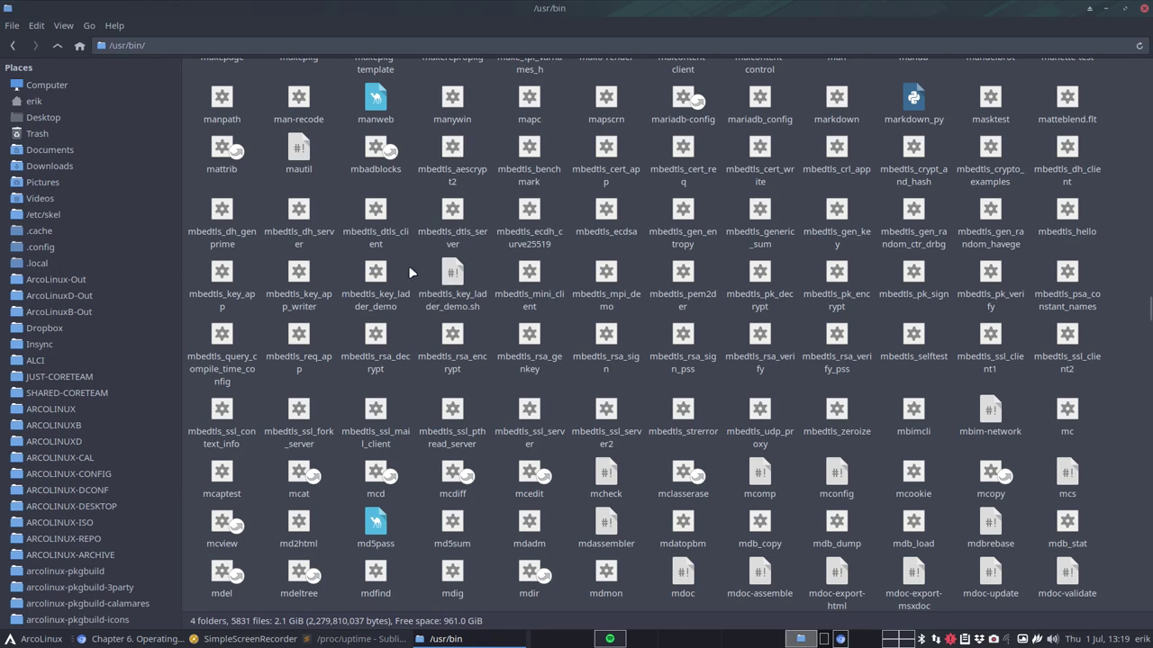
- Find the neofetch script in /usr/bin, open it in Sublime Text and read through its settings
text(neof)
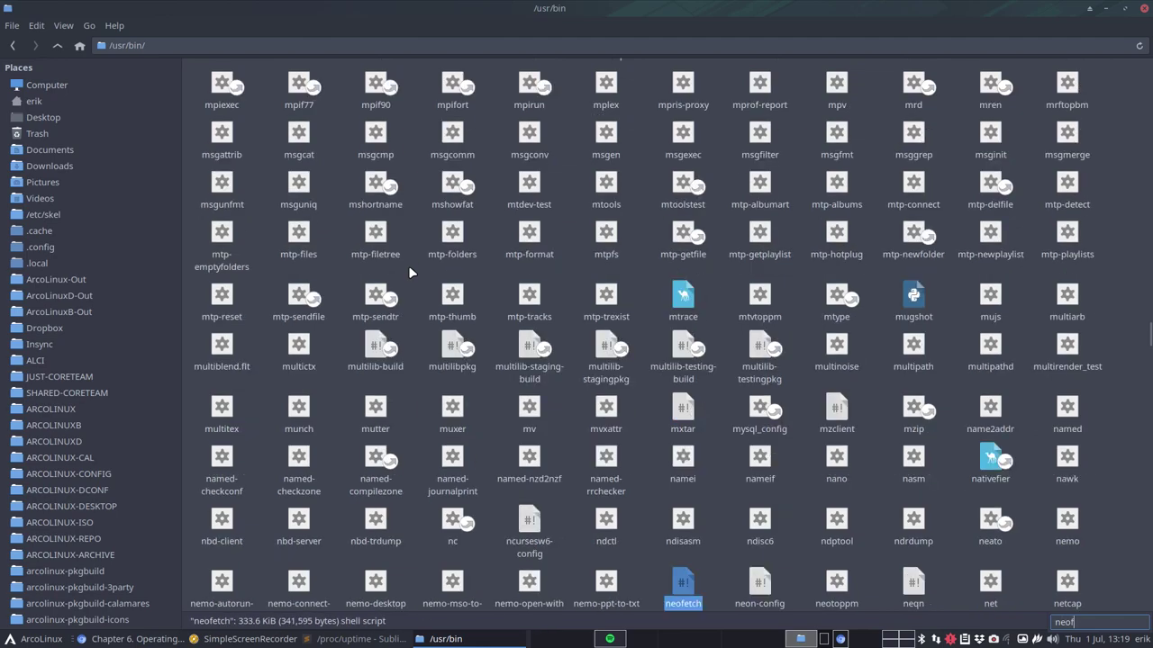
double_click(690, 581)
scroll(492, 326, down, 20)
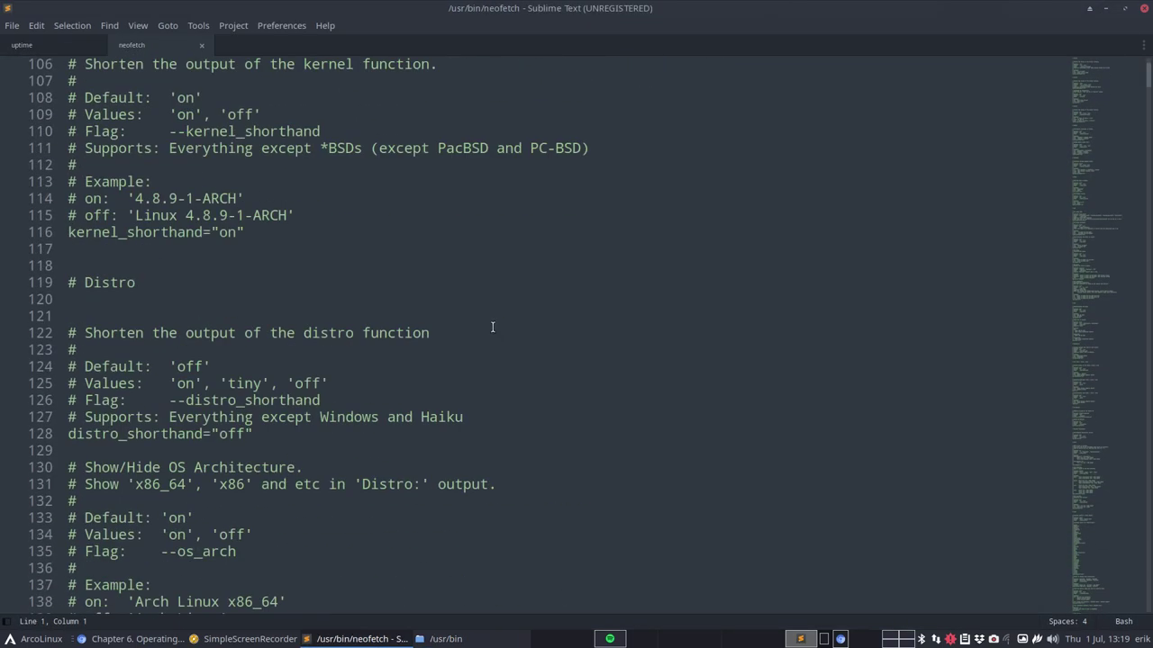
scroll(491, 326, down, 20)
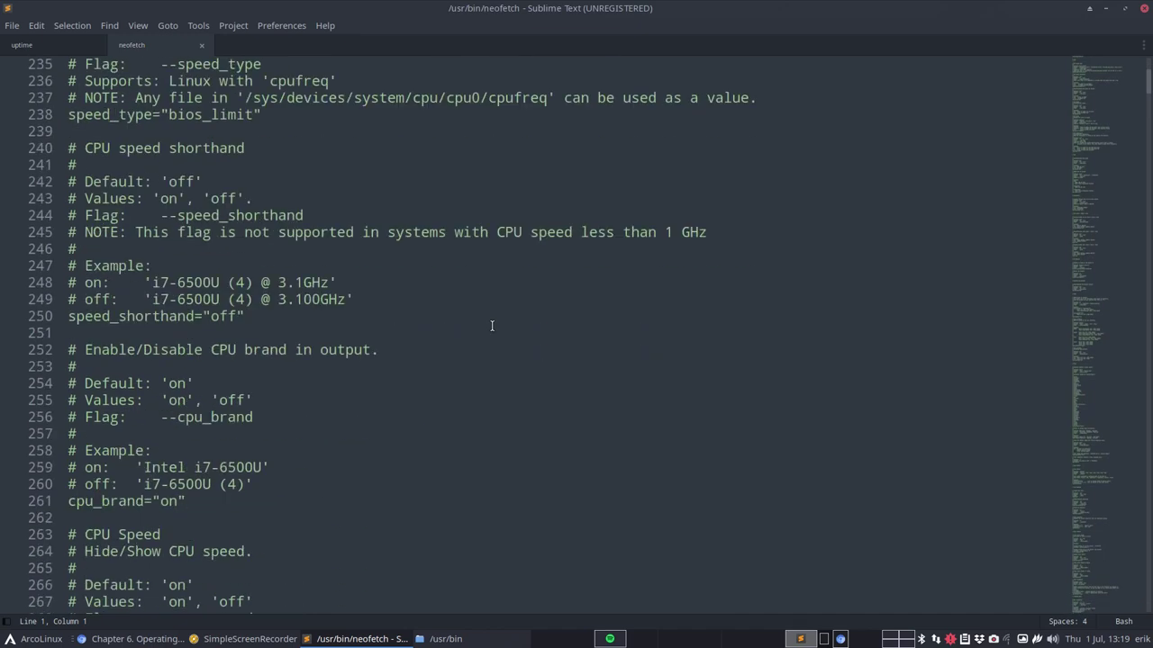
scroll(491, 326, down, 20)
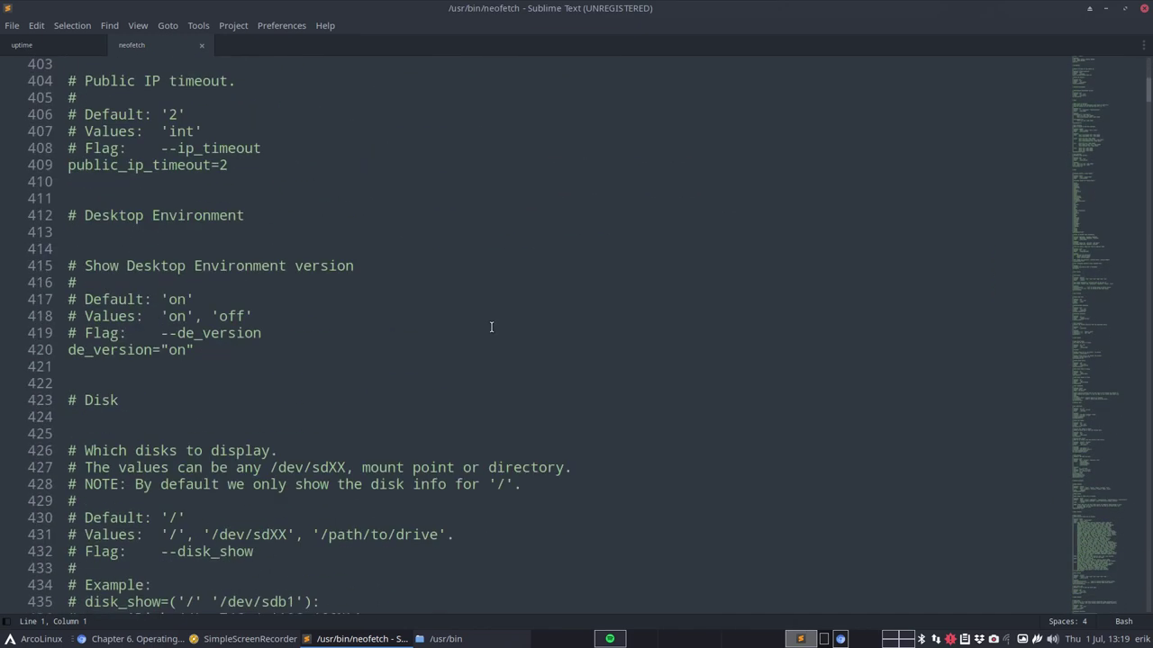
scroll(491, 327, down, 13)
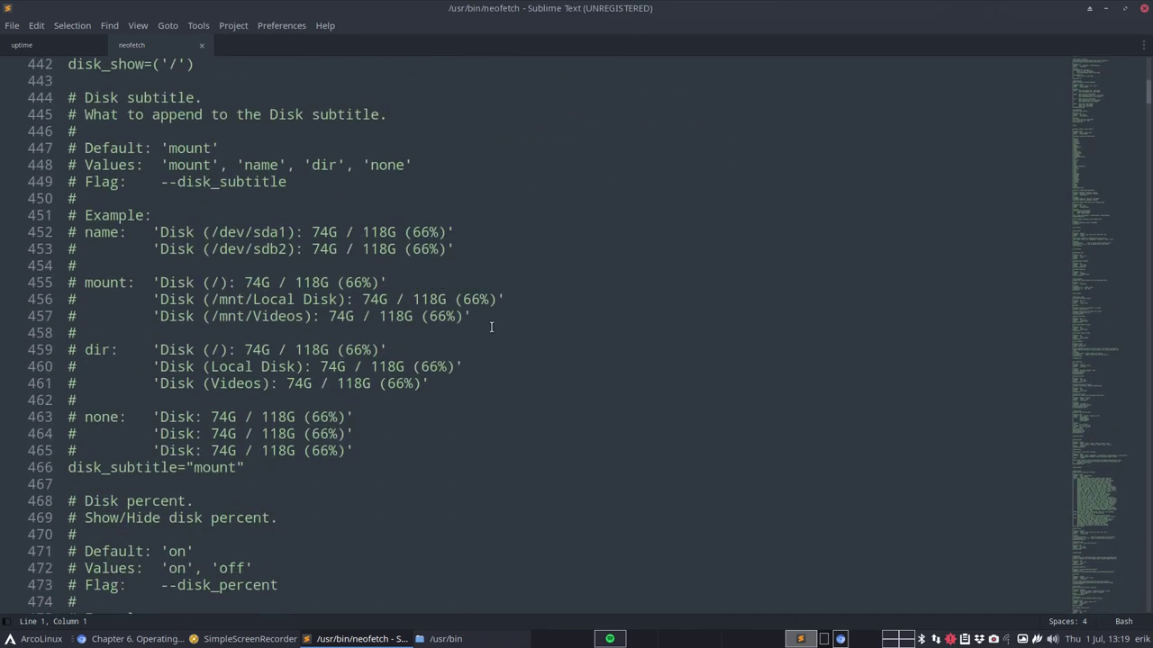
- Search the neofetch script for "arcolinux" and go through the matches to the arcolinux_small and ArcoLinux ASCII logos
click(491, 327)
key(ctrl+f)
text(arc)
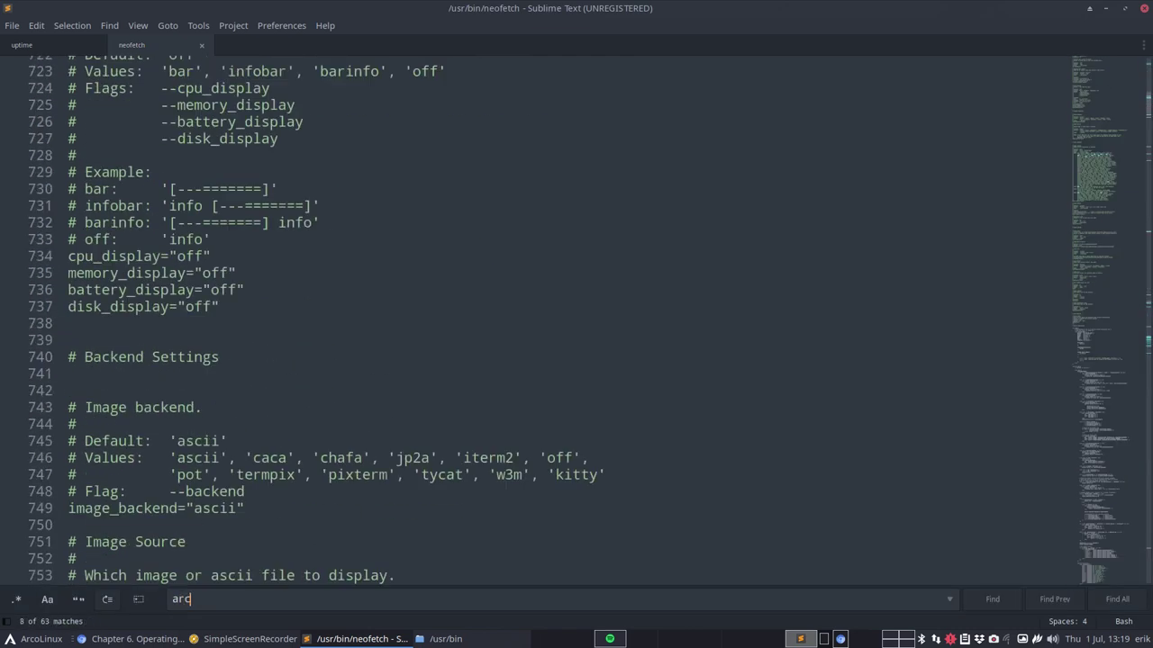
text(olinux)
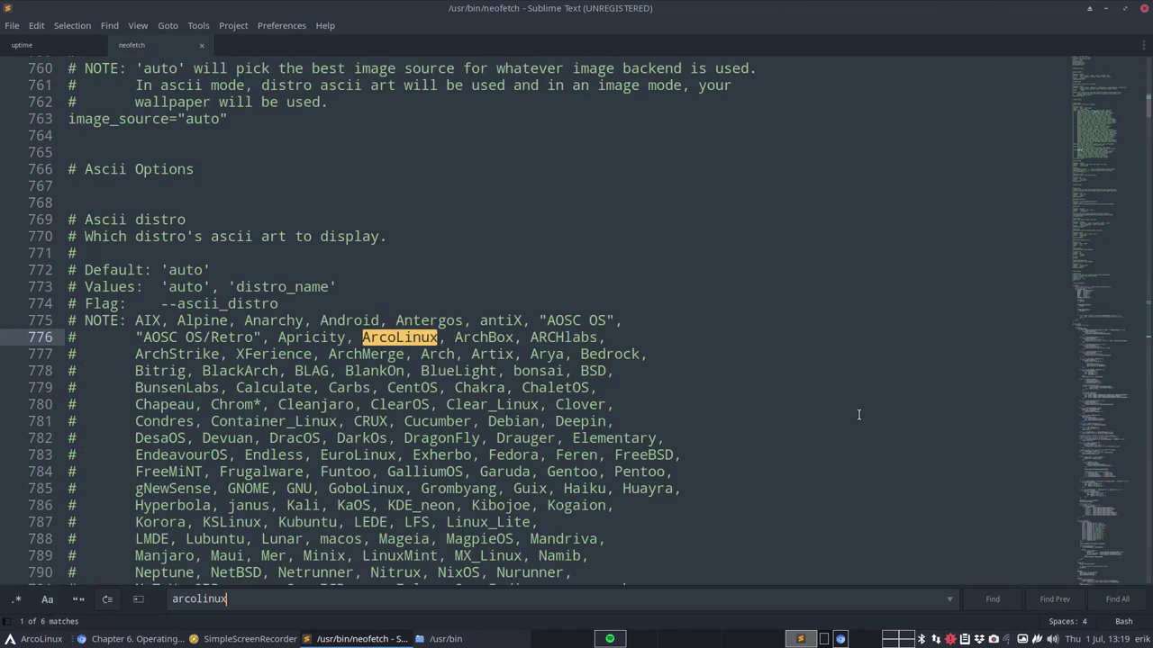
click(991, 602)
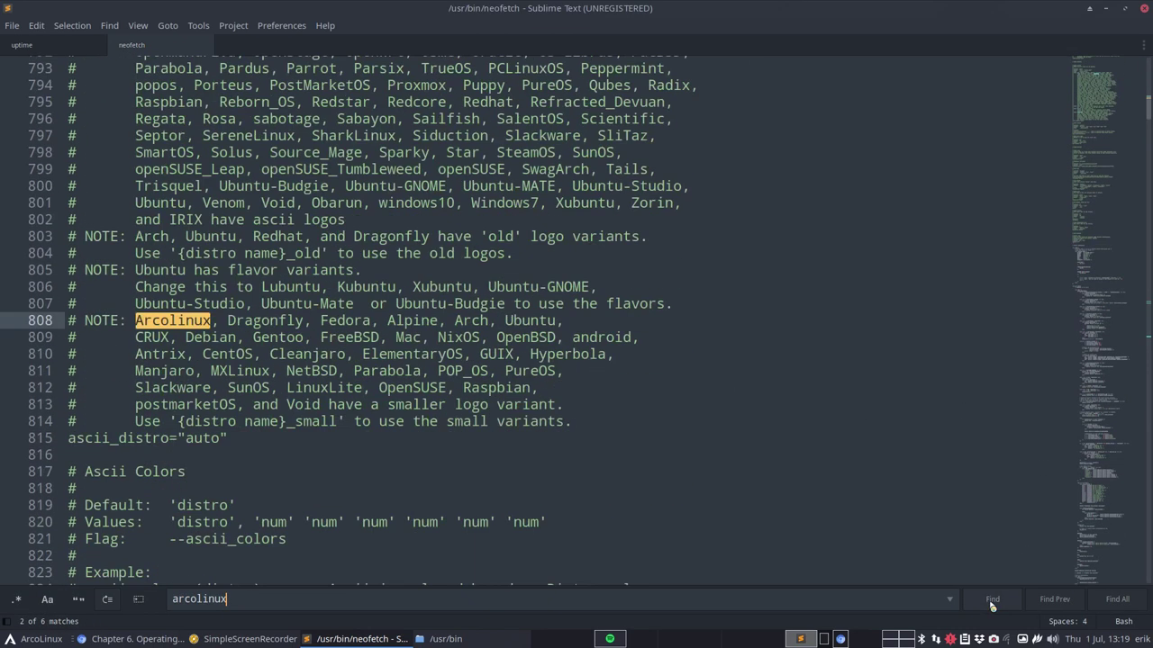
click(992, 602)
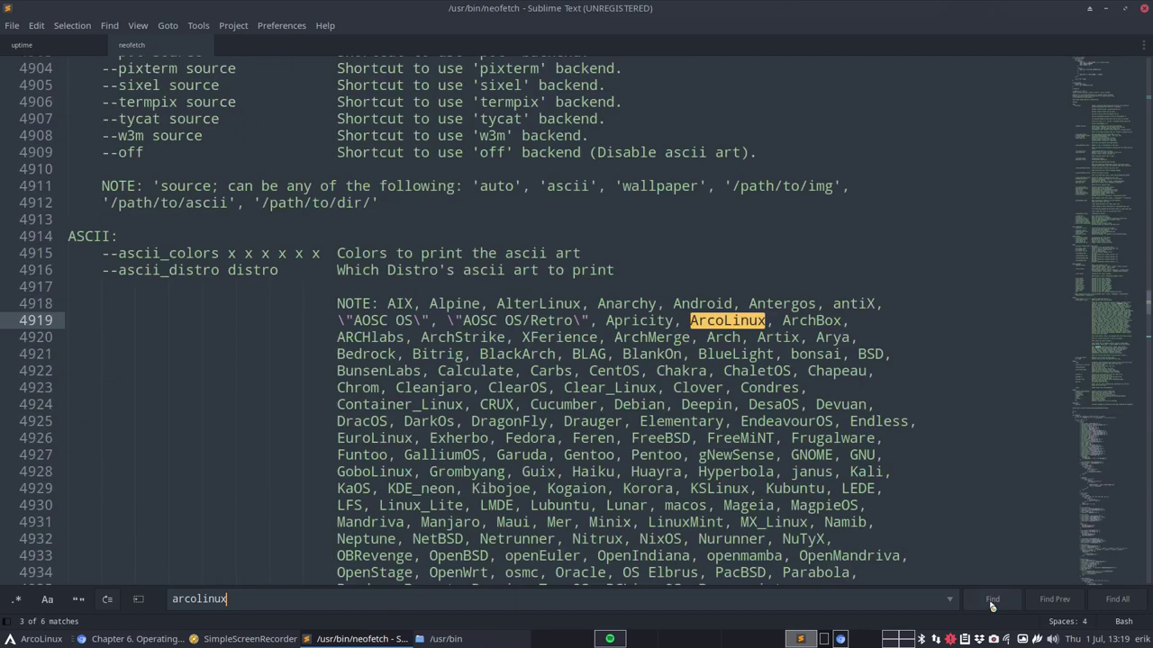
click(992, 602)
click(991, 601)
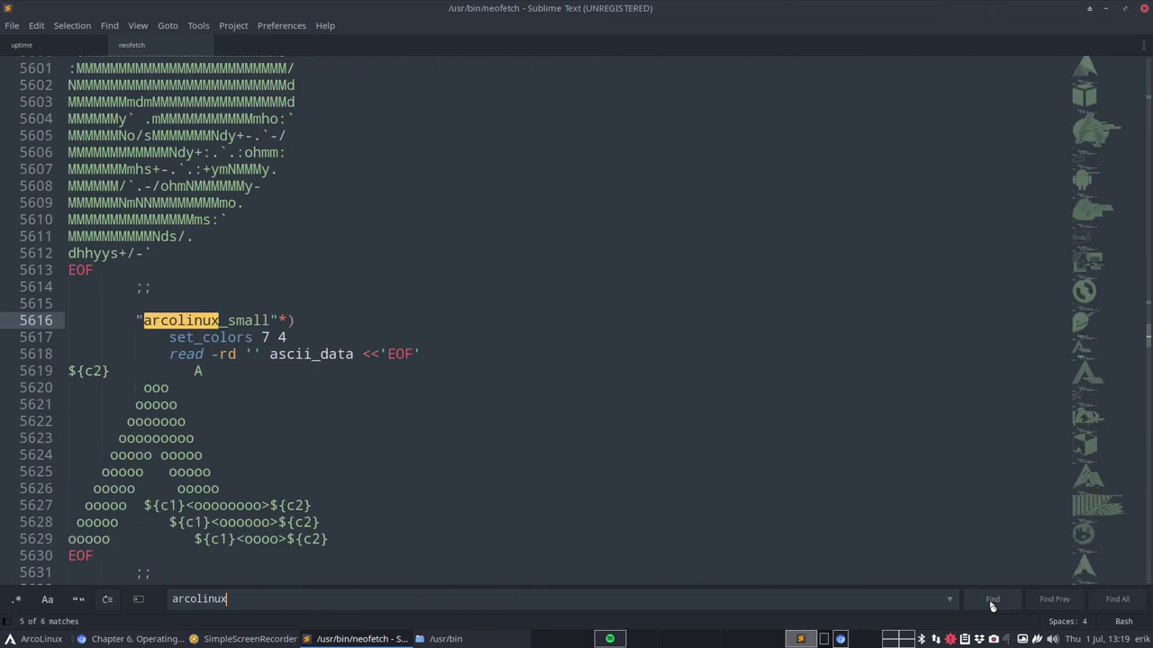
scroll(291, 386, down, 3)
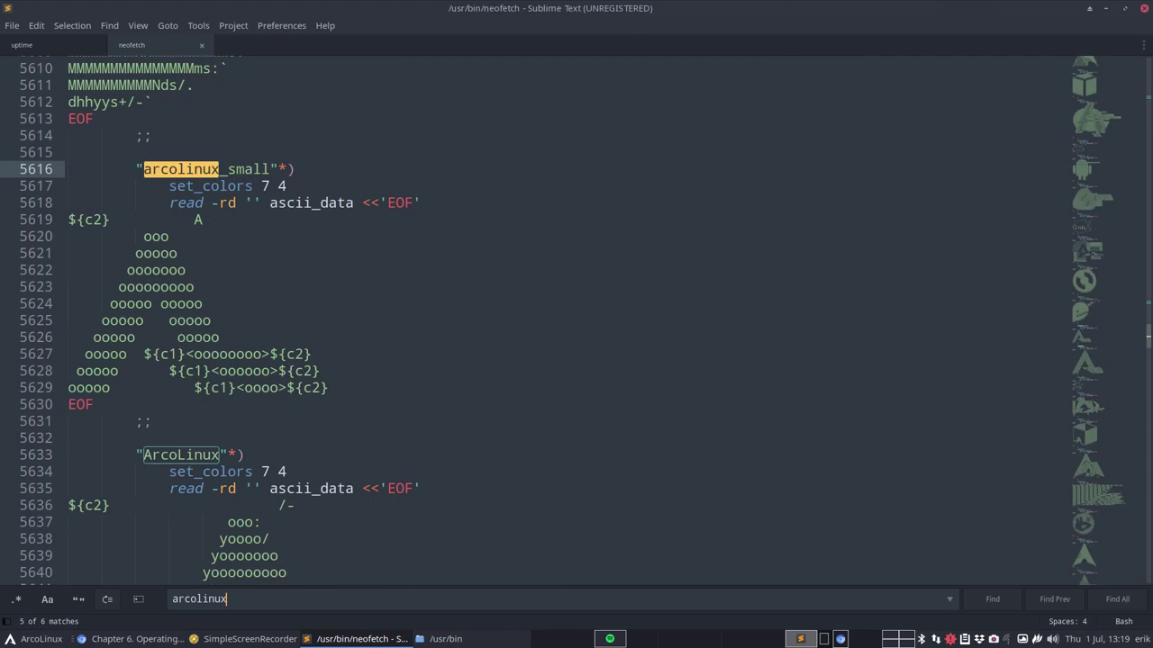
scroll(403, 351, down, 6)
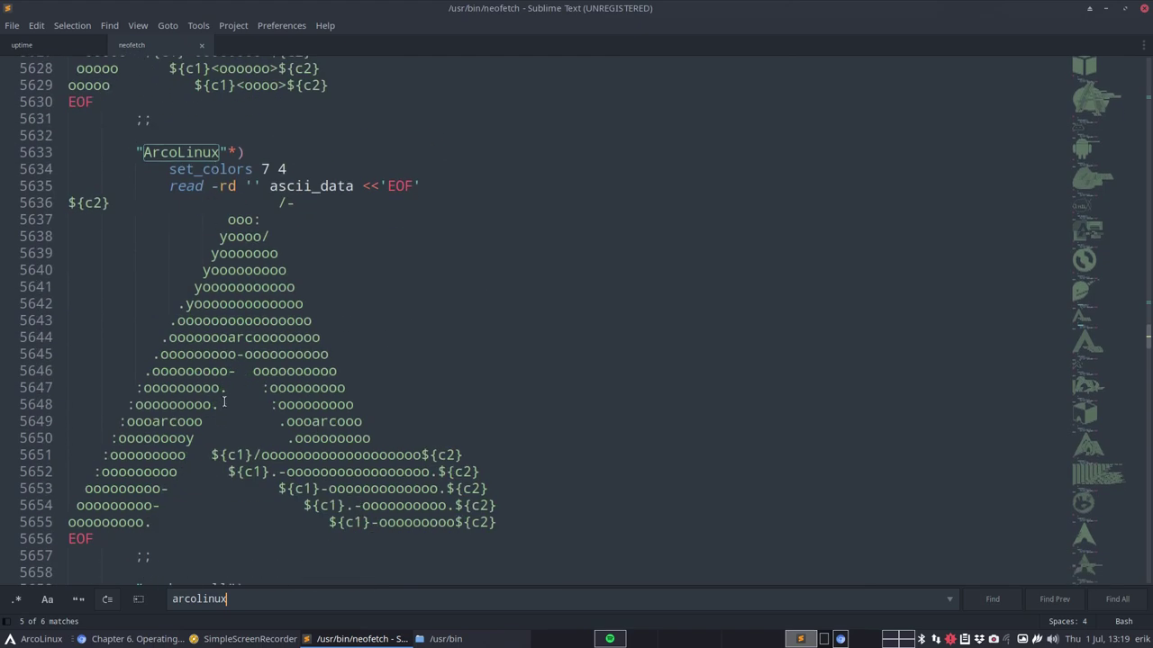
scroll(224, 404, down, 3)
scroll(226, 423, up, 5)
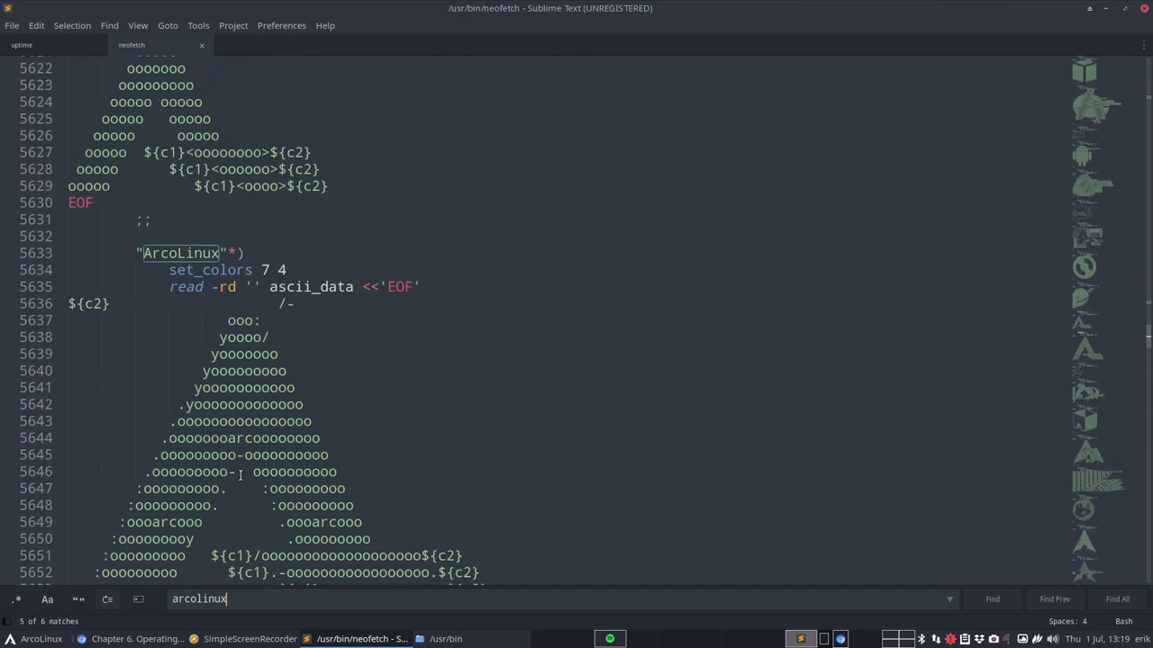
- Try replacing "arco" on line 5644 of the ArcoLinux ASCII logo with a first name, and undo the edit
drag(227, 438, 263, 438)
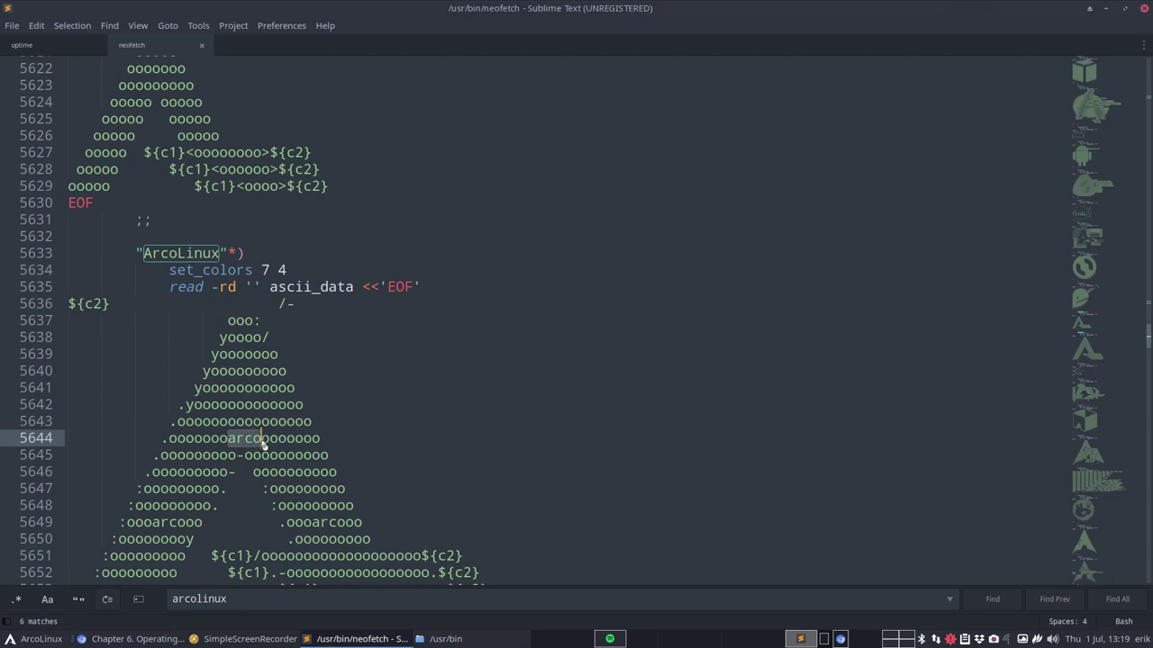
text(erik)
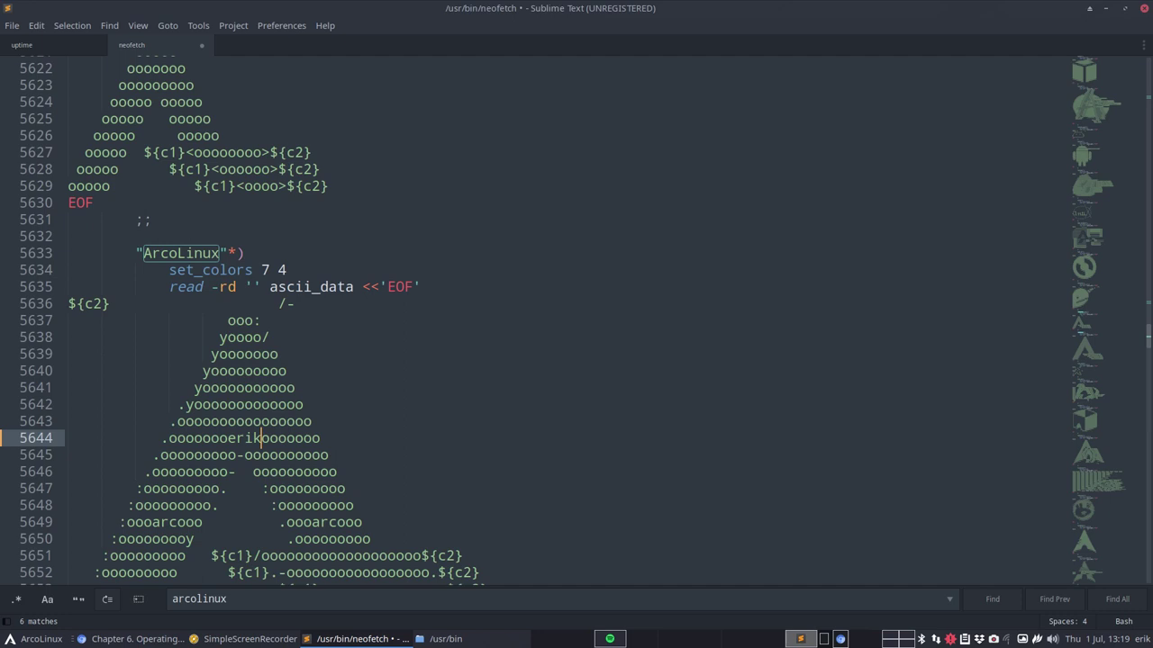
key(ctrl+z)
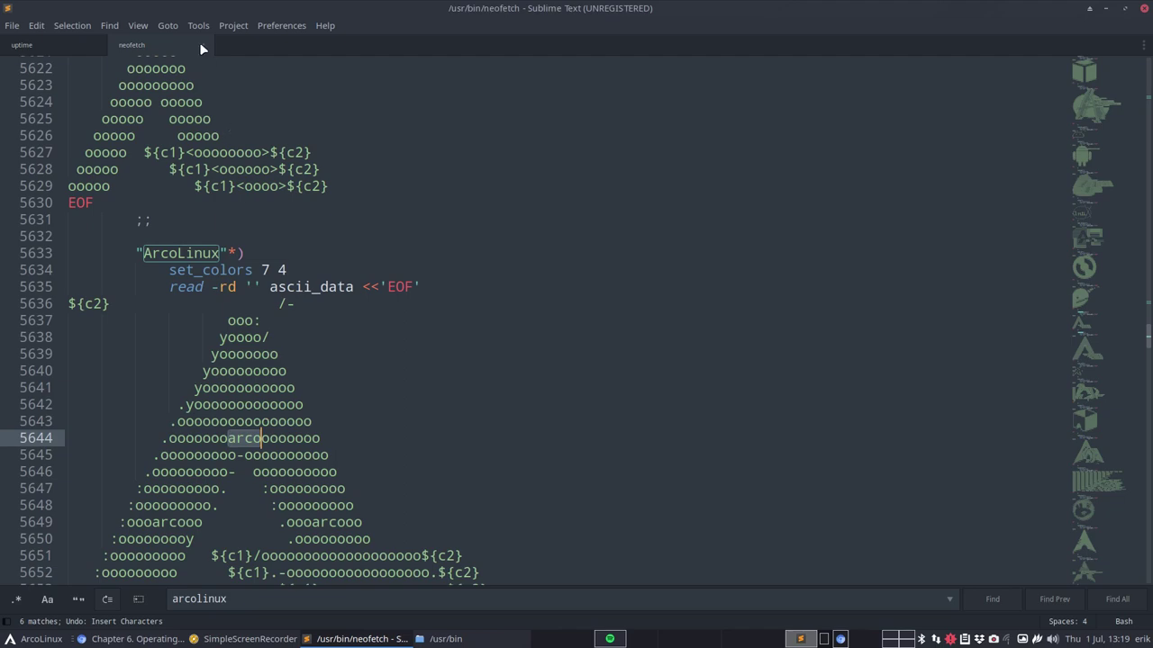
- Close the neofetch and uptime files in the text editor
click(199, 45)
click(93, 45)
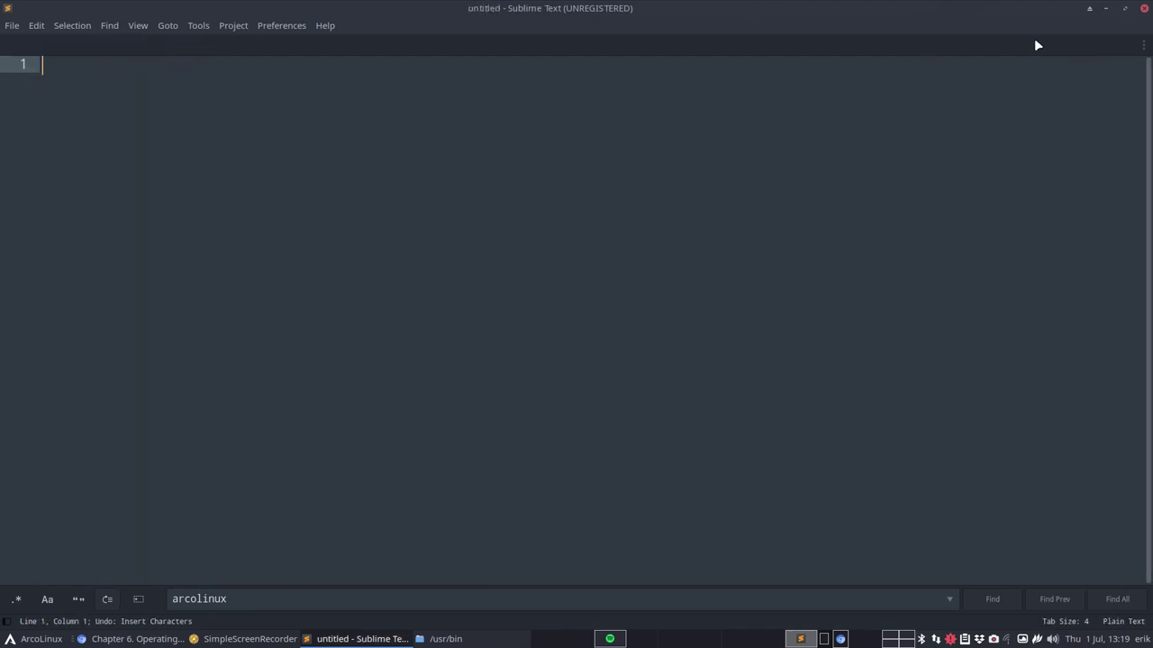
- Switch back to the file manager, leave /usr/bin and look into the /usr/include folder, returning to /usr
click(1106, 9)
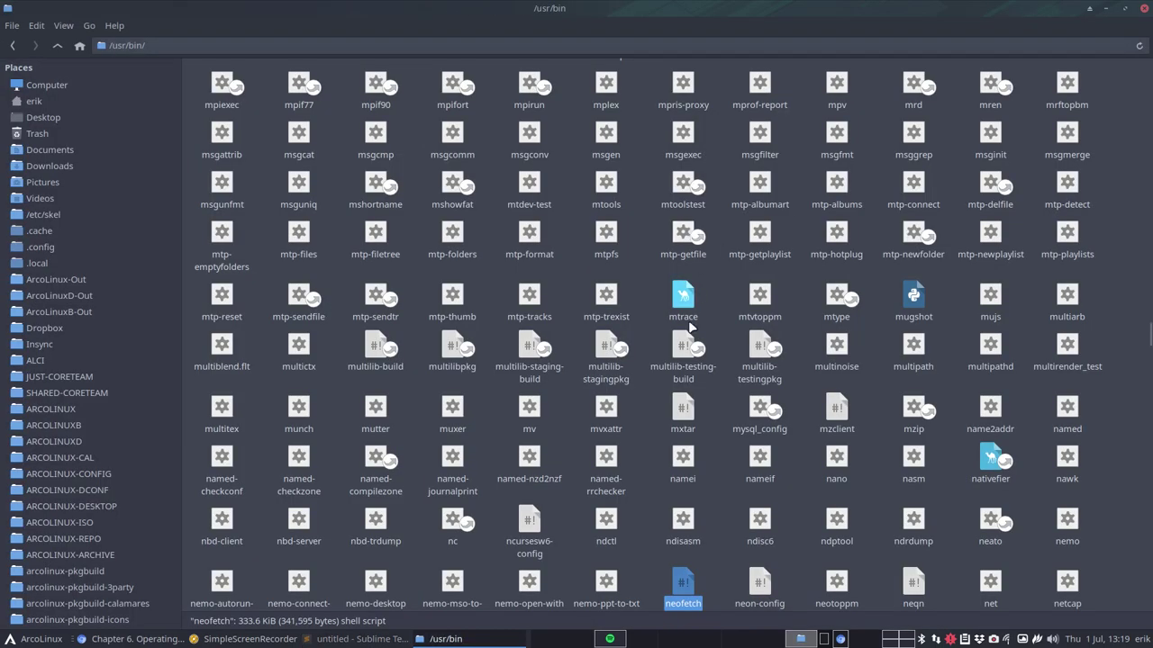
click(759, 520)
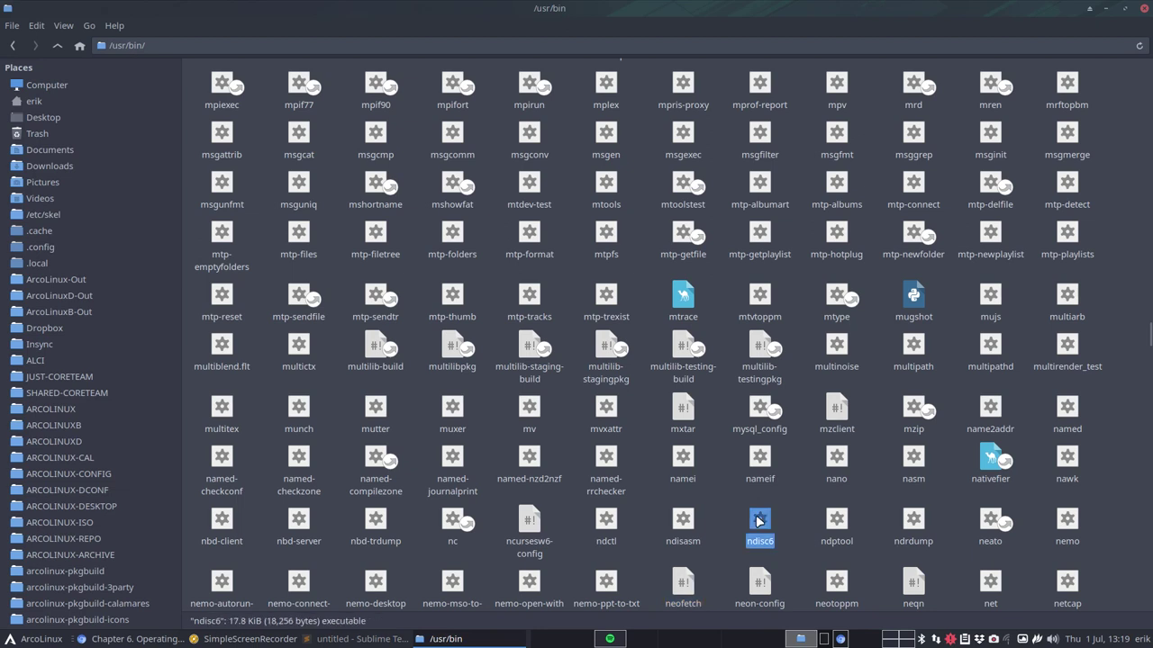
click(57, 45)
double_click(243, 79)
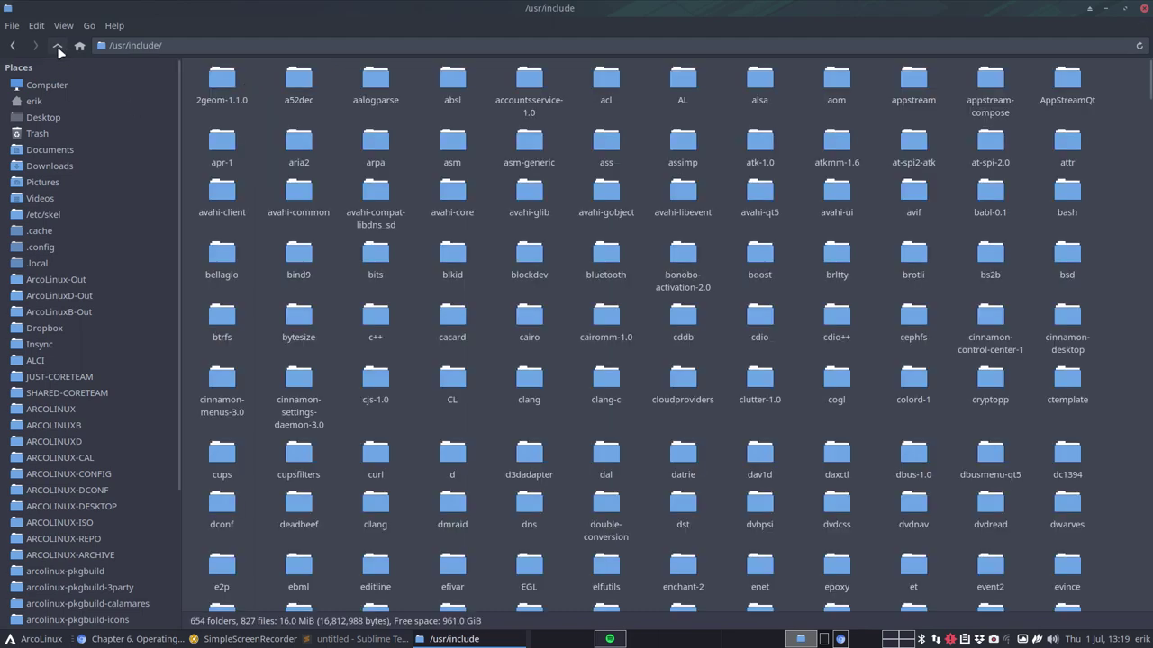
click(57, 46)
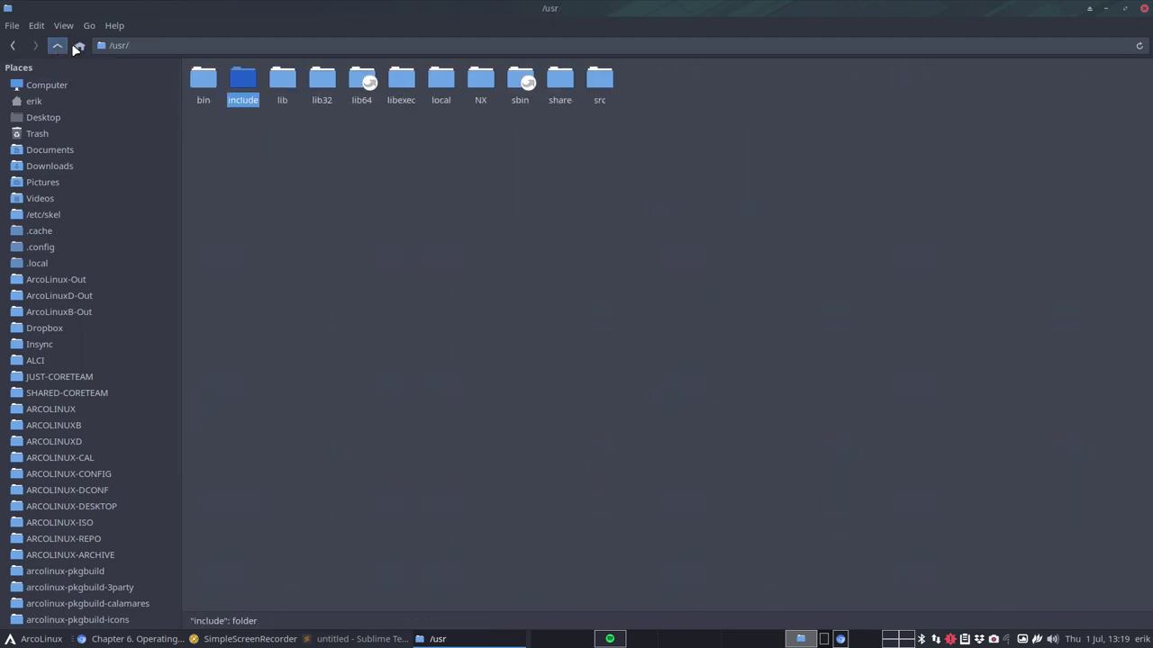
- Open /usr/lib and look through its application and library folders down to the systemd folder
click(277, 80)
double_click(277, 80)
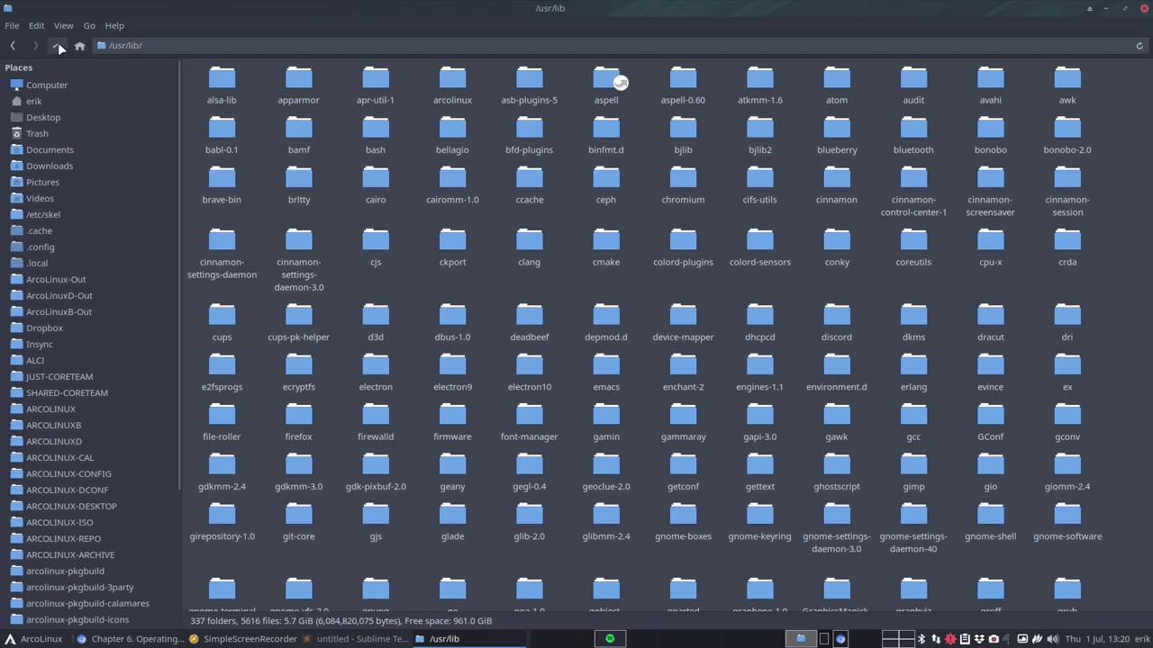
scroll(396, 270, down, 6)
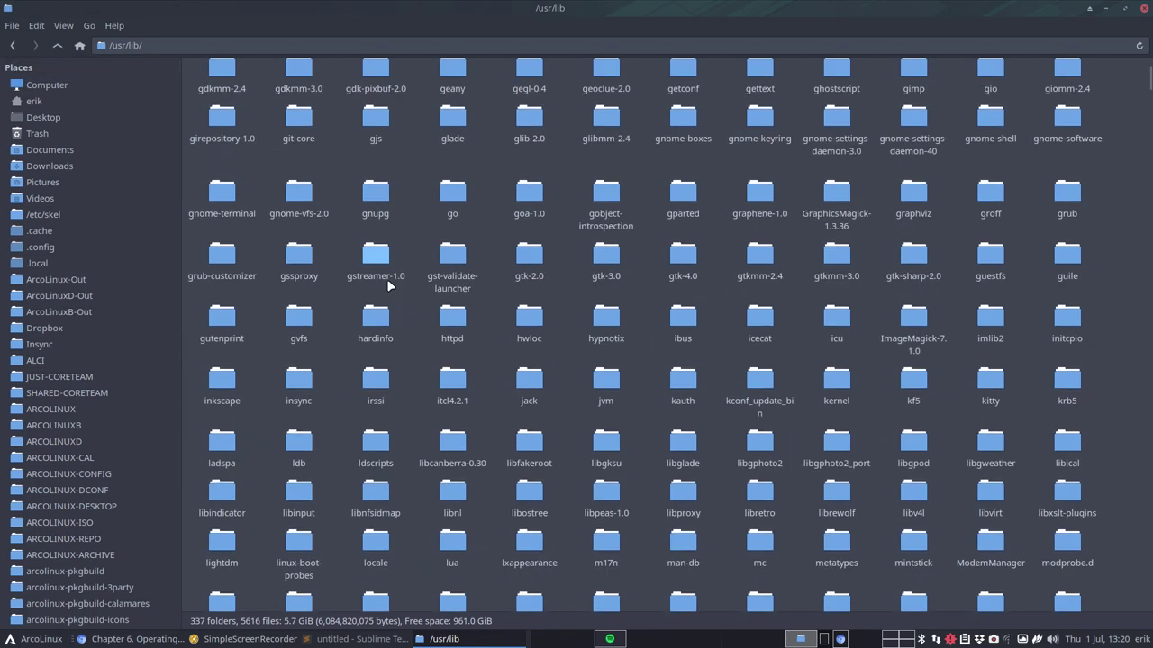
scroll(522, 250, up, 4)
scroll(523, 250, up, 2)
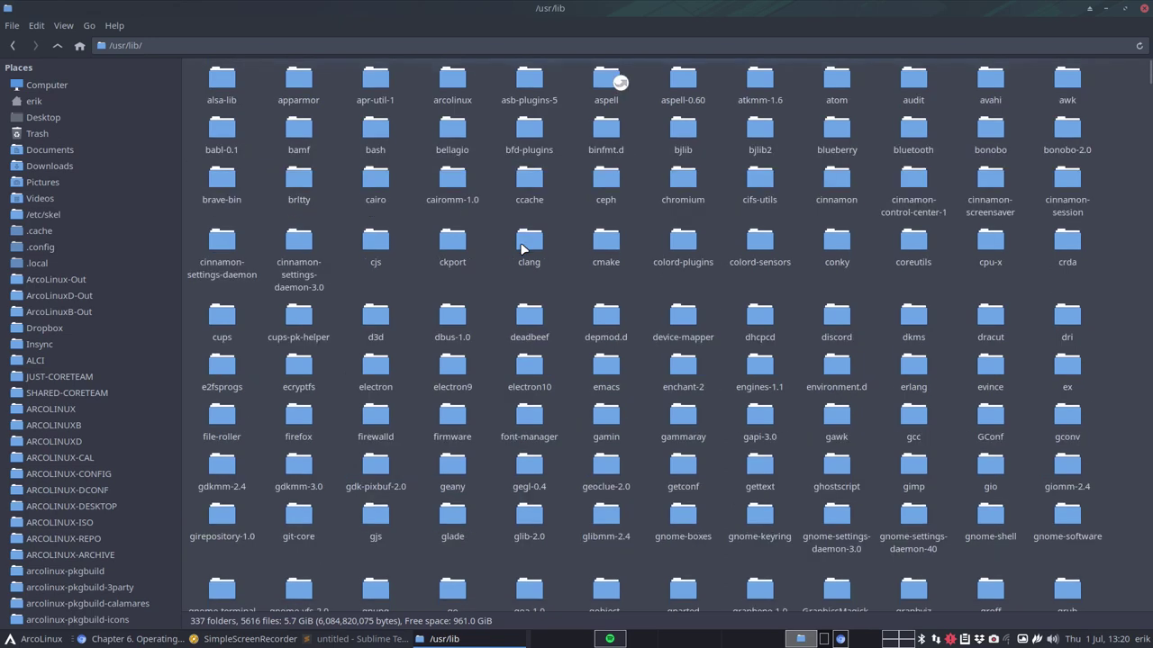
scroll(522, 250, down, 3)
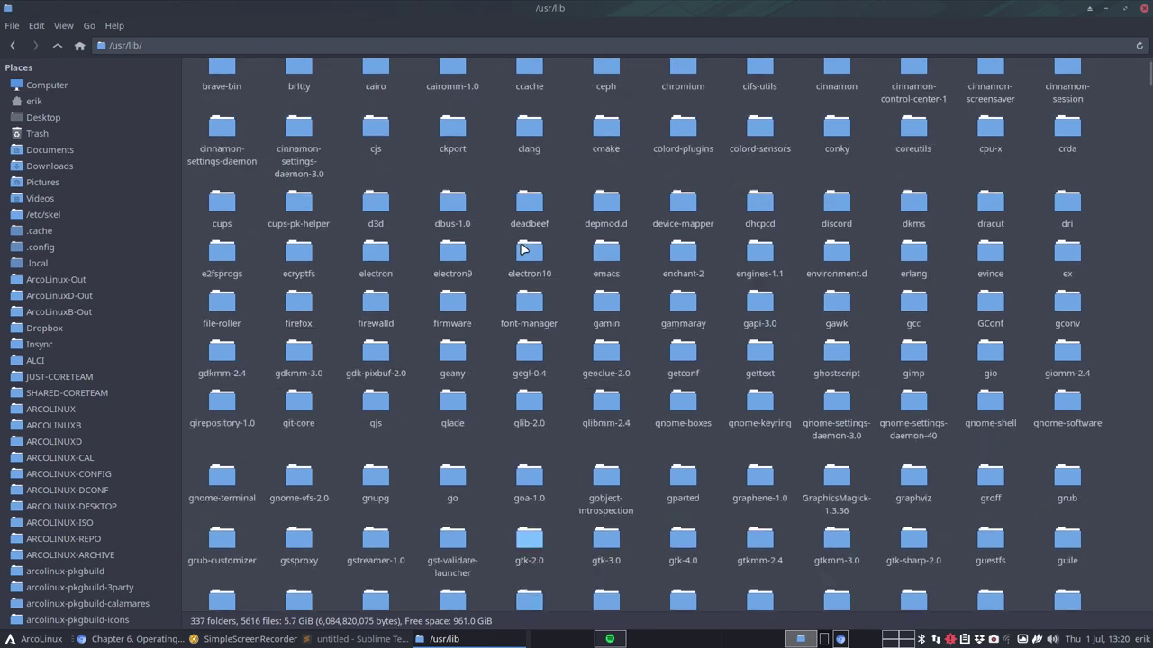
scroll(522, 250, down, 1)
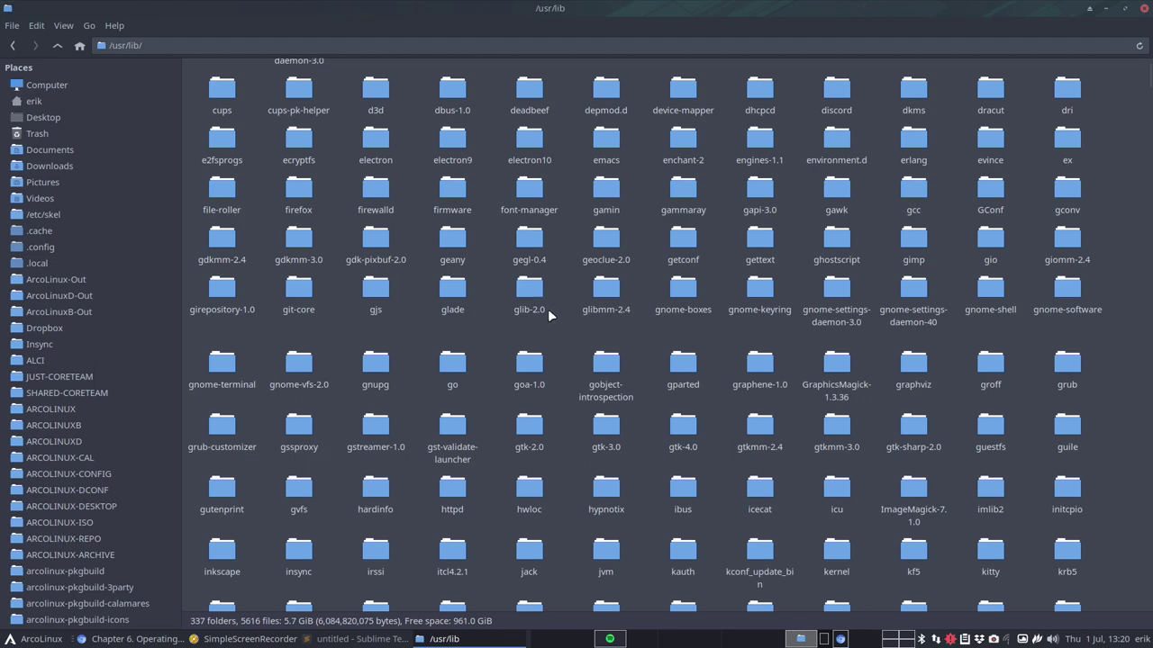
scroll(549, 316, down, 1)
scroll(550, 316, down, 3)
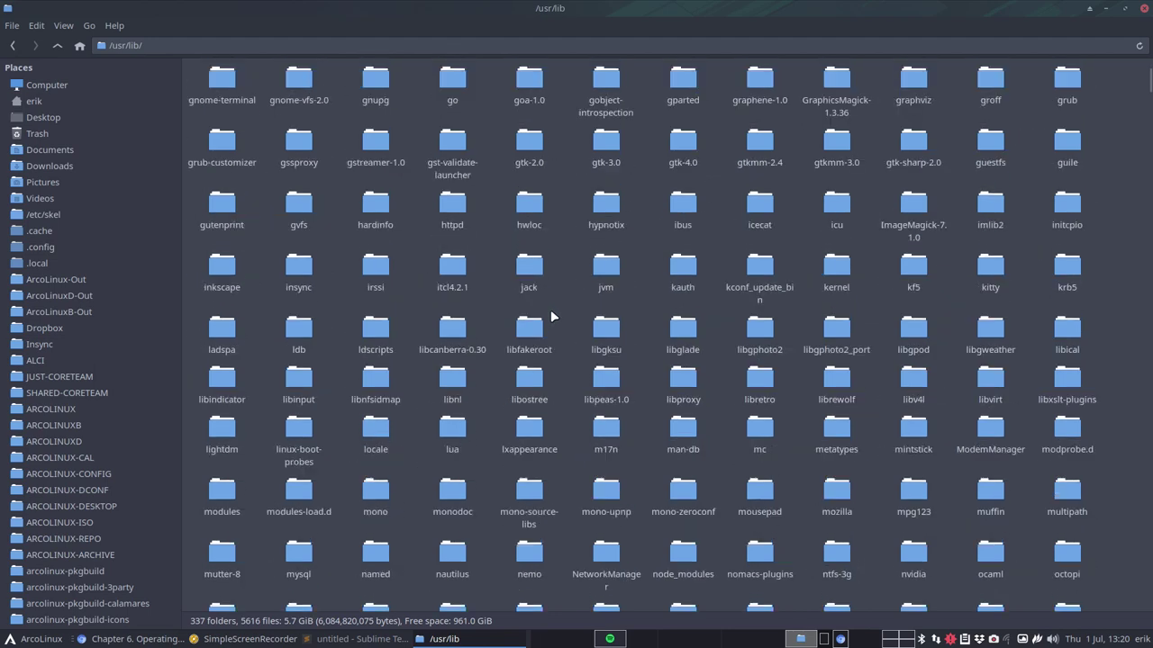
scroll(551, 317, down, 6)
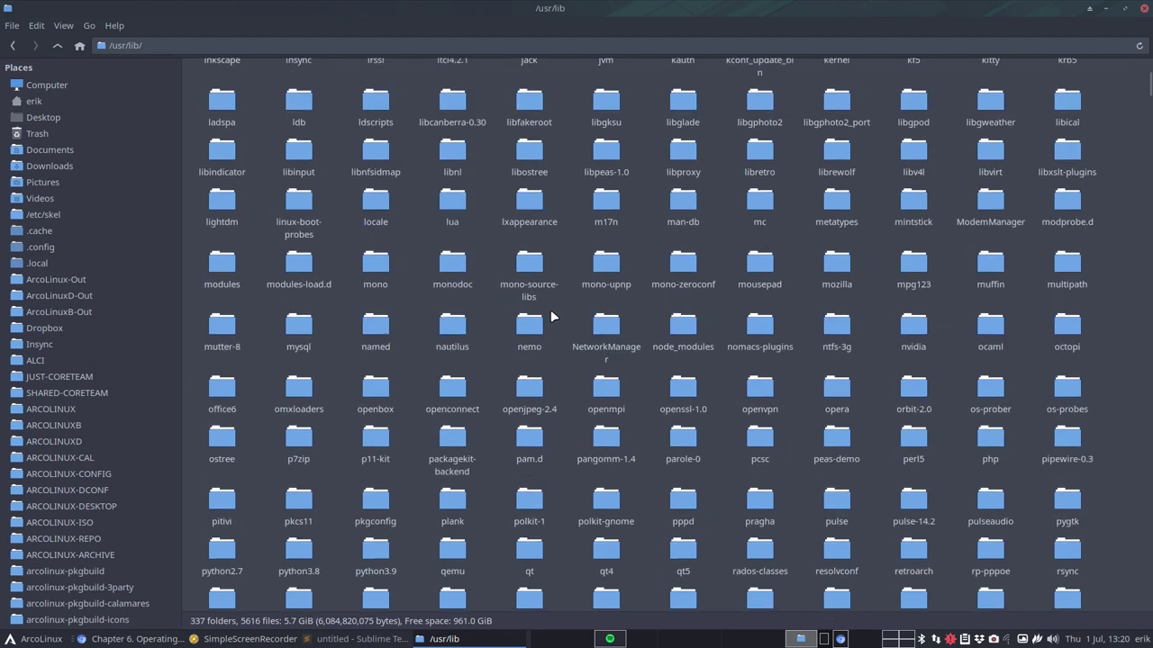
scroll(550, 316, down, 1)
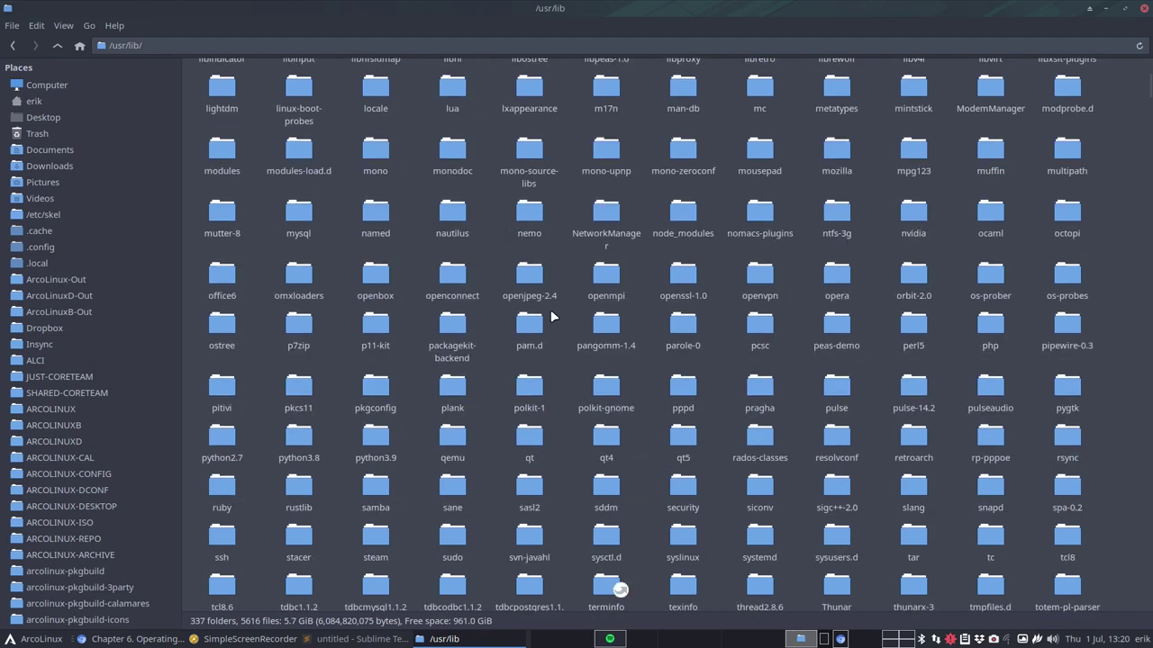
scroll(550, 316, up, 1)
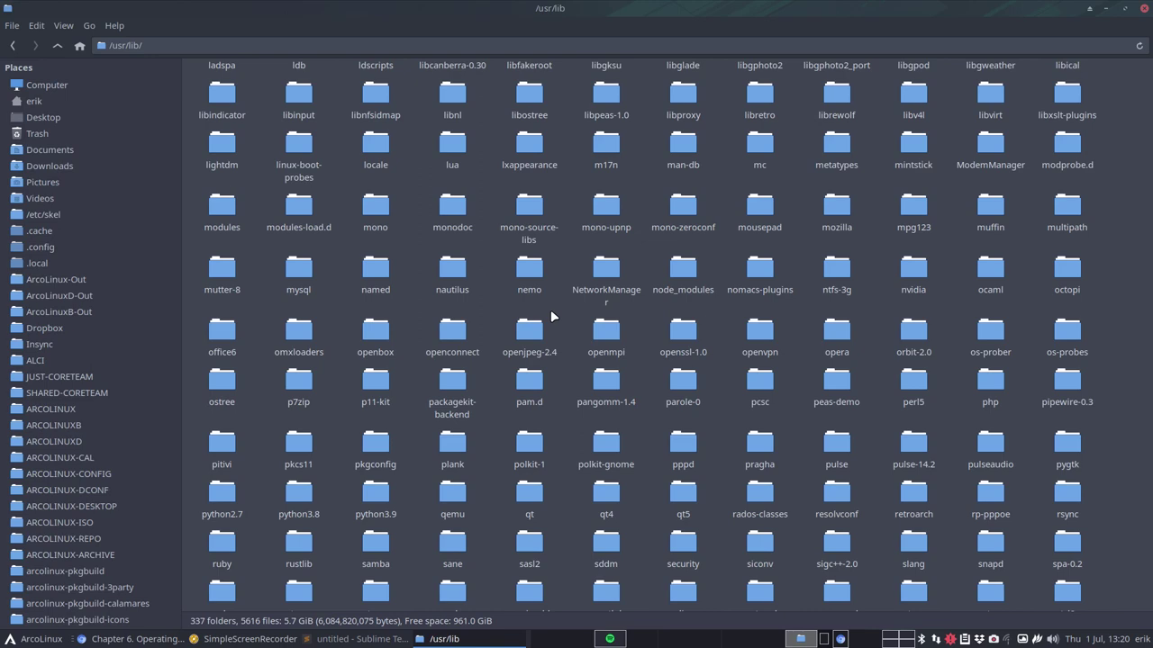
scroll(552, 316, down, 5)
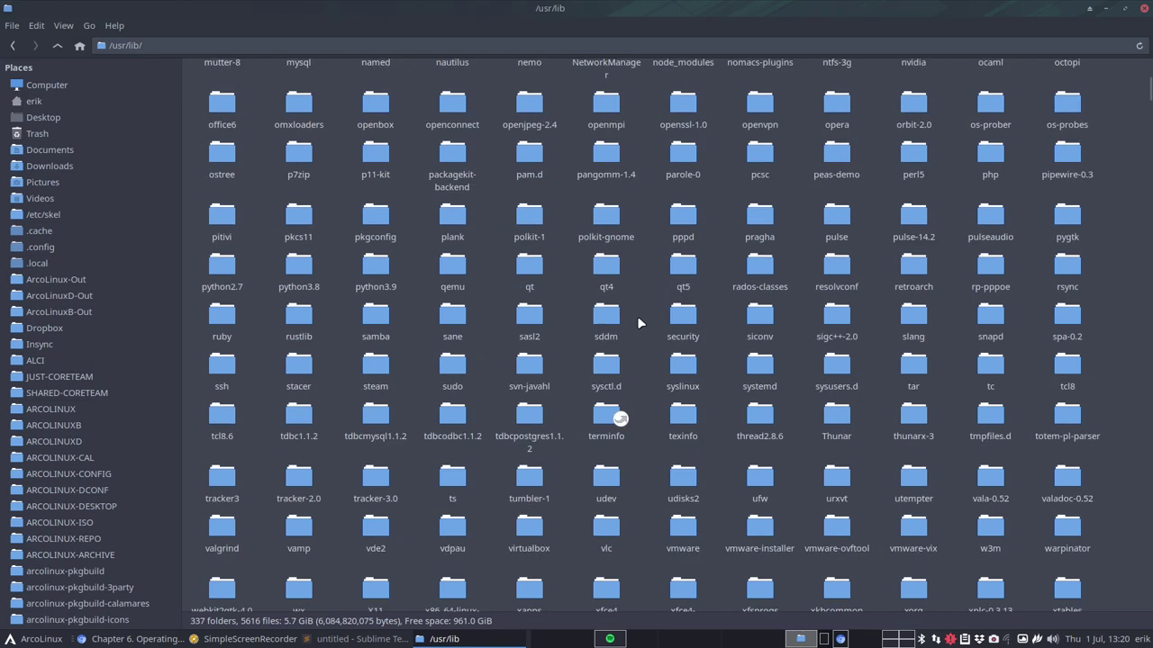
- Examine the unit files in /usr/lib/systemd/system, including cups.service, and return to /usr/lib
double_click(761, 374)
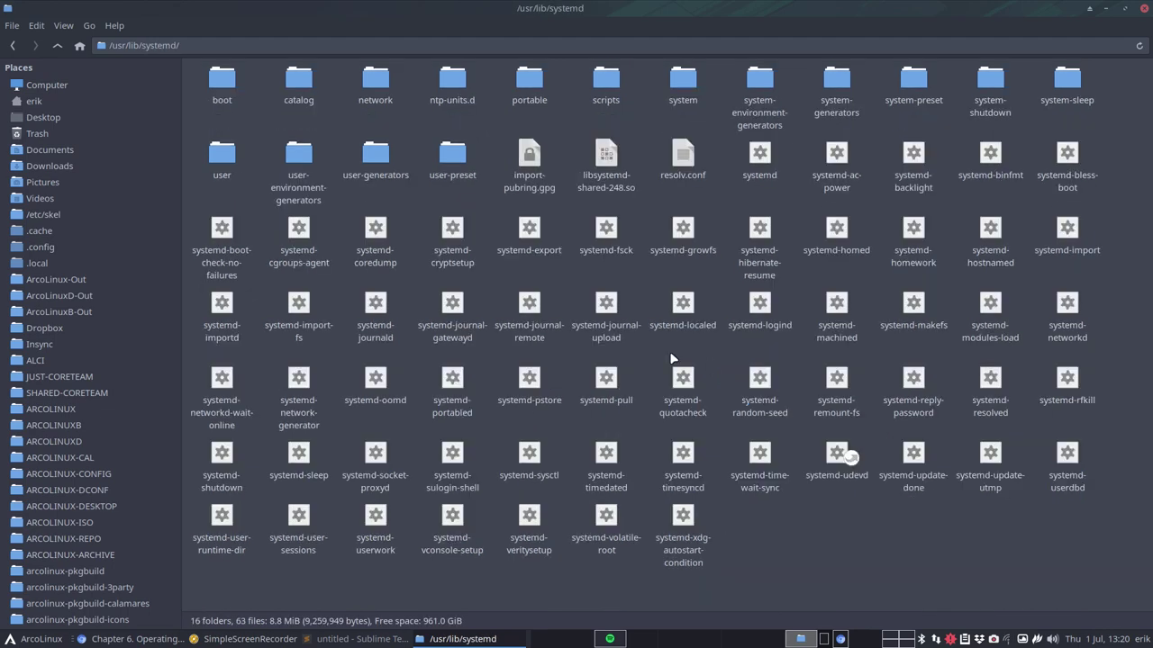
click(375, 84)
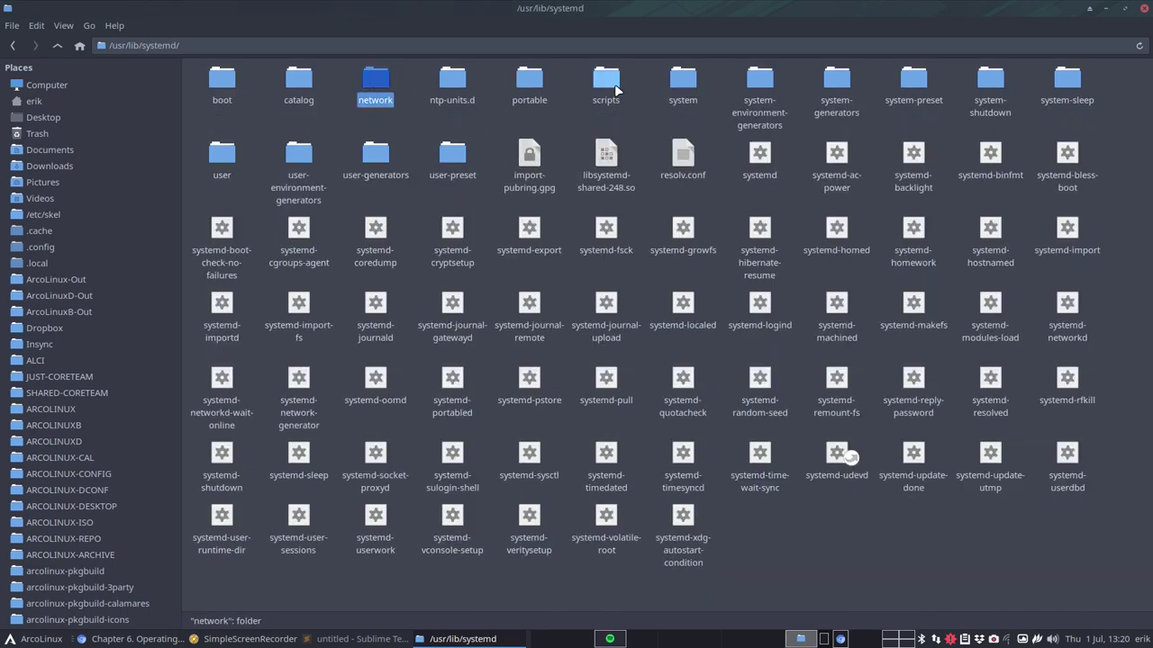
double_click(686, 83)
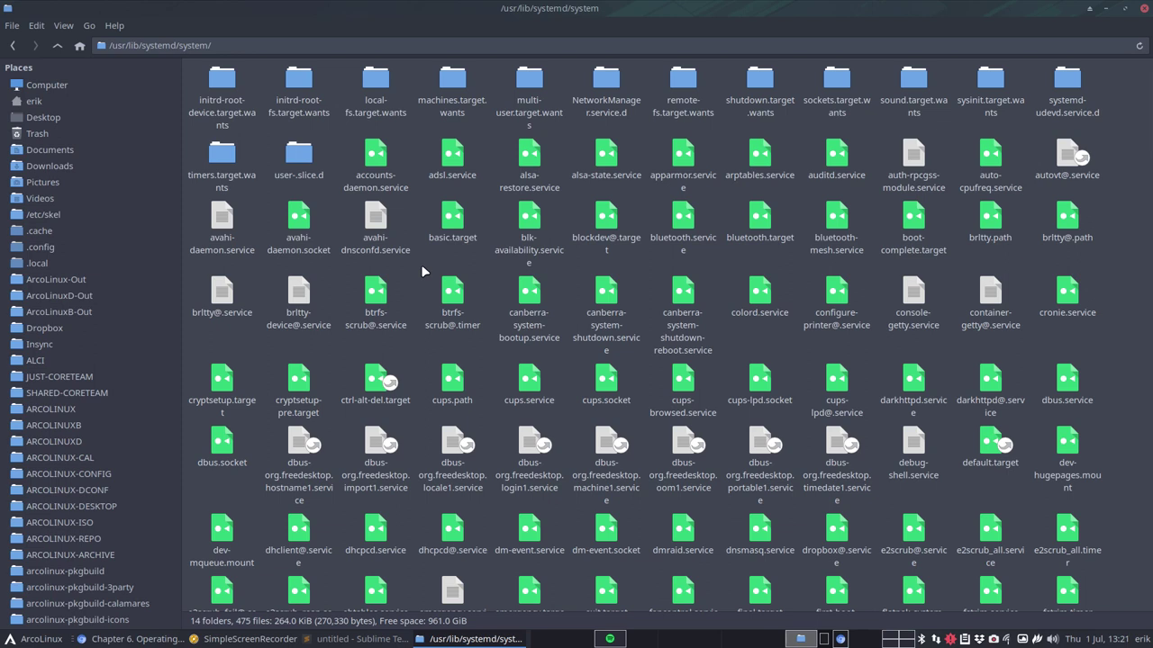
click(605, 380)
click(530, 380)
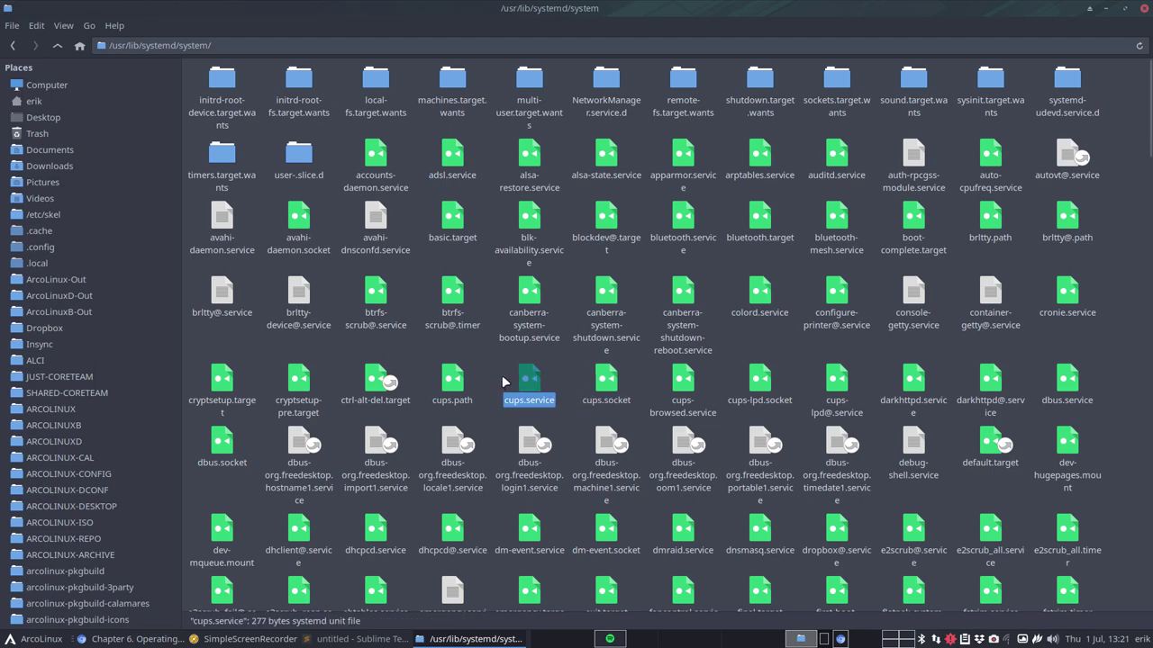
scroll(502, 375, down, 2)
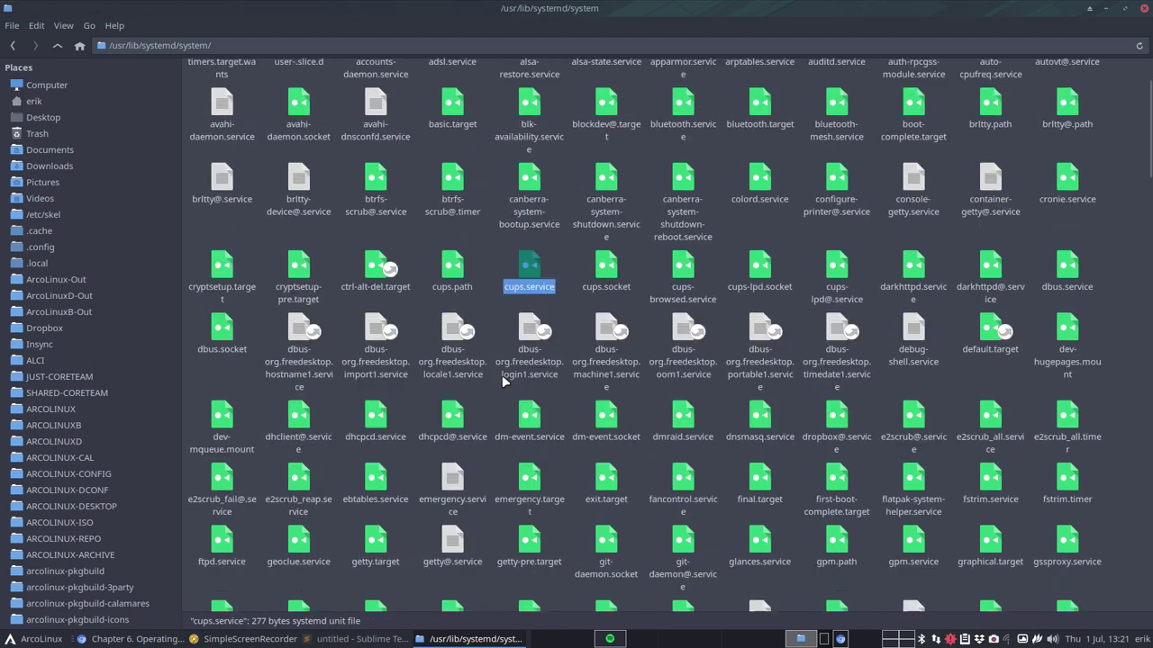
scroll(501, 380, down, 6)
scroll(501, 380, down, 3)
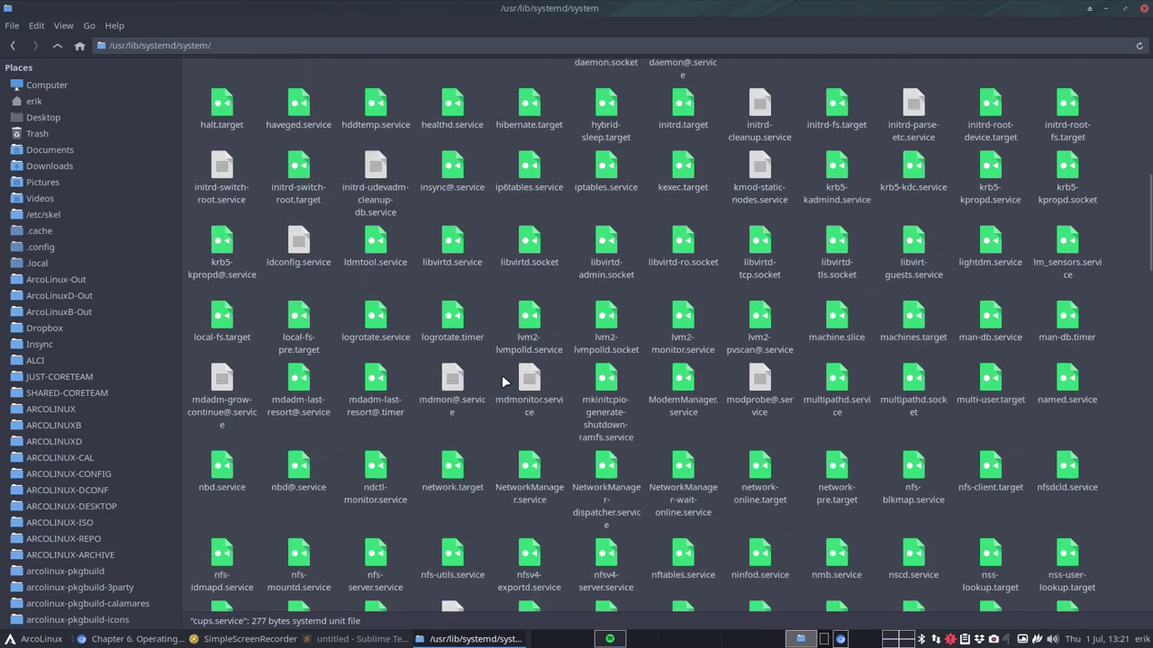
scroll(502, 380, down, 1)
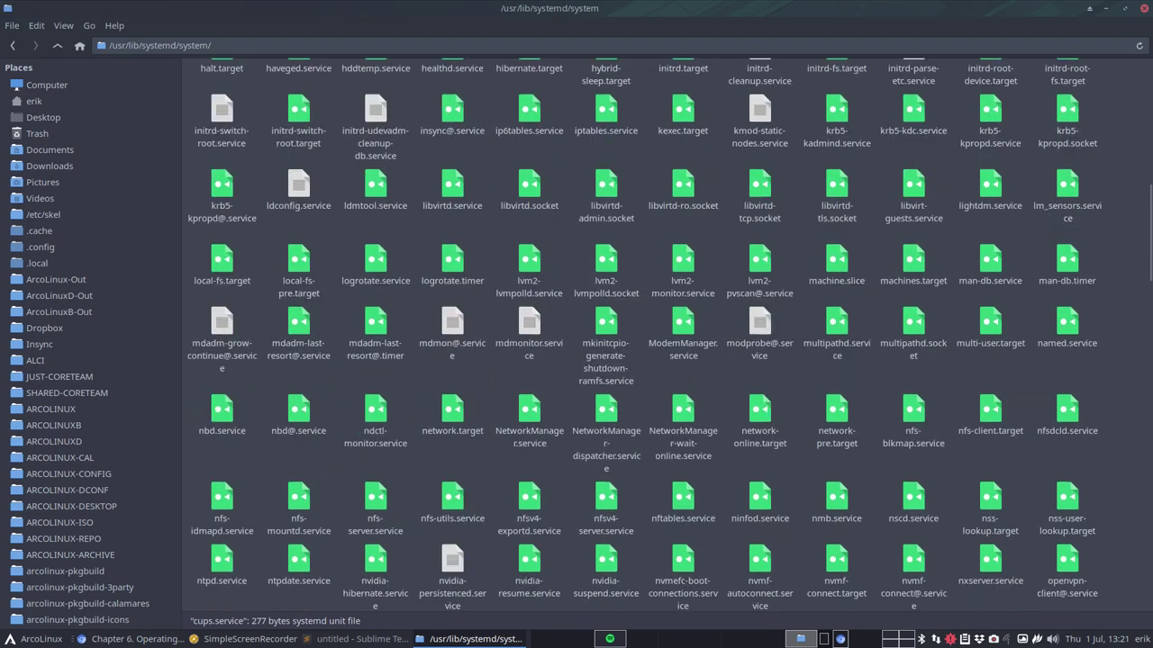
click(55, 45)
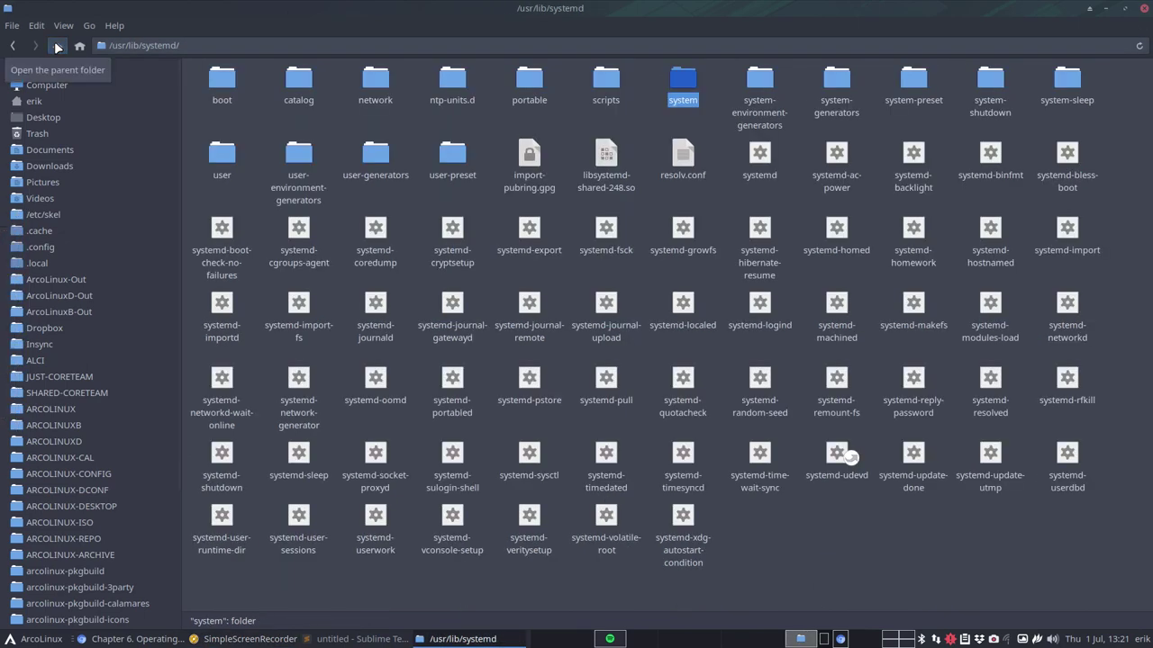
click(56, 45)
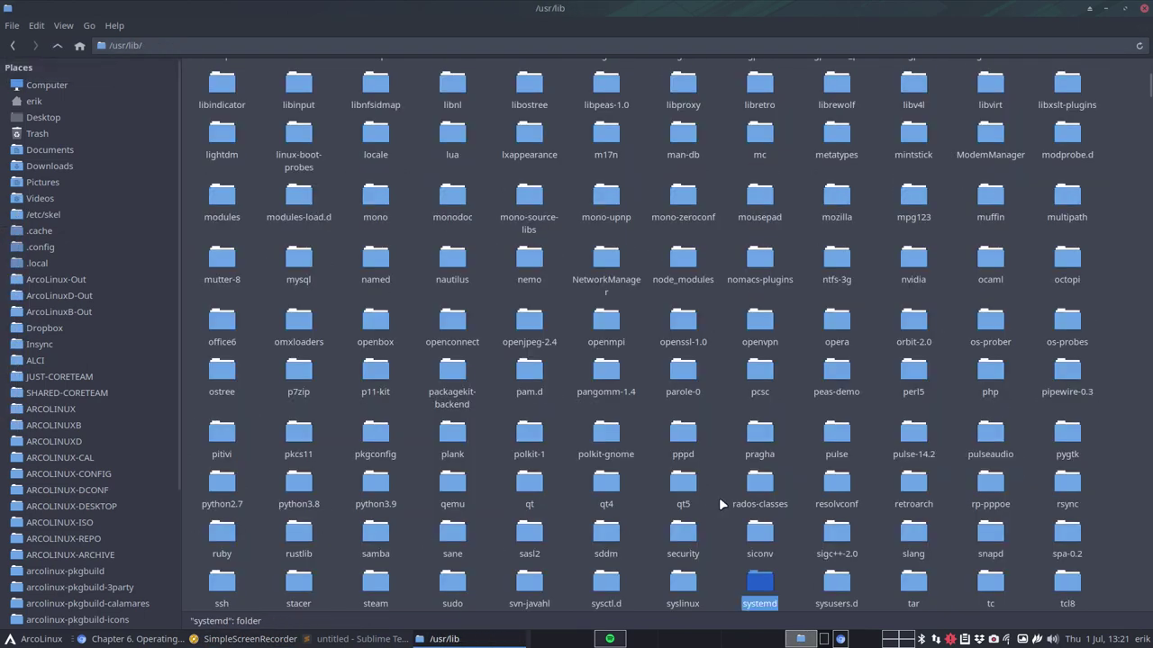
- Inspect the contents of the polkit-gnome and polkit-1 folders in /usr/lib, including polkit-gnome-authentication-agent-1, and return to /usr/lib
scroll(737, 510, down, 3)
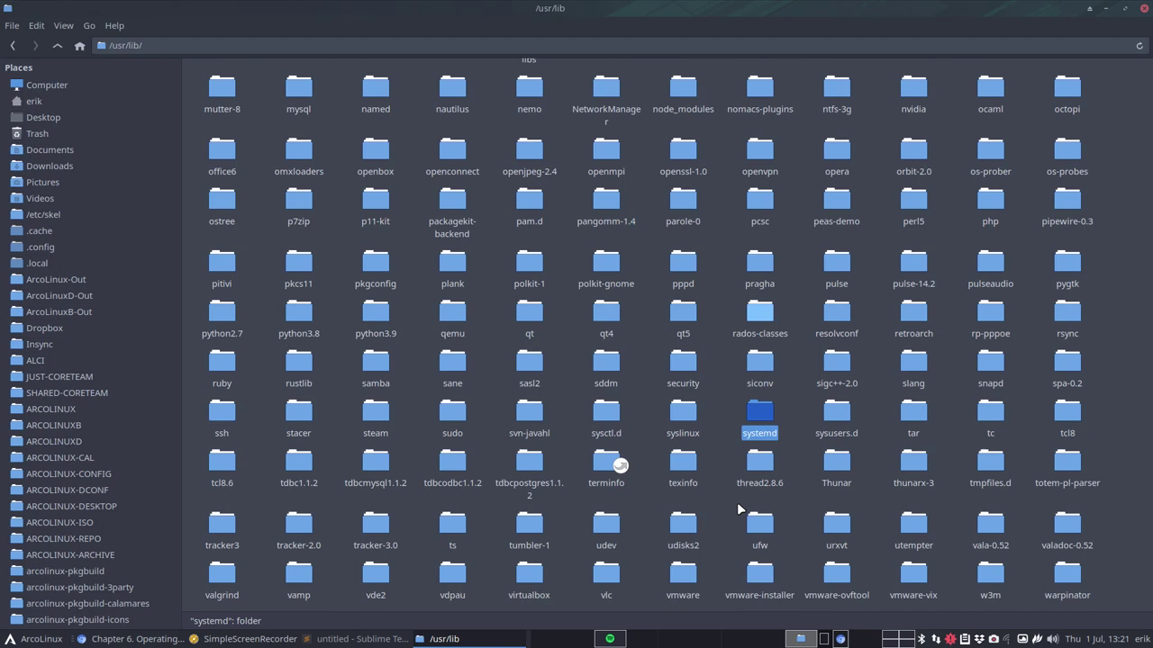
double_click(601, 261)
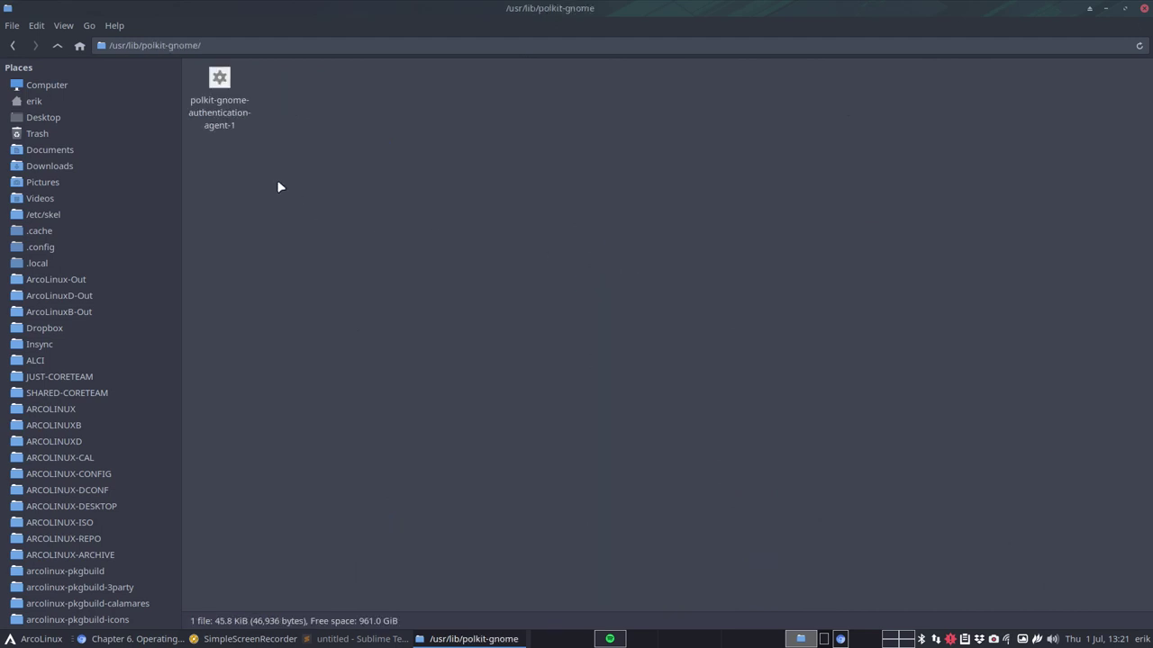
click(209, 118)
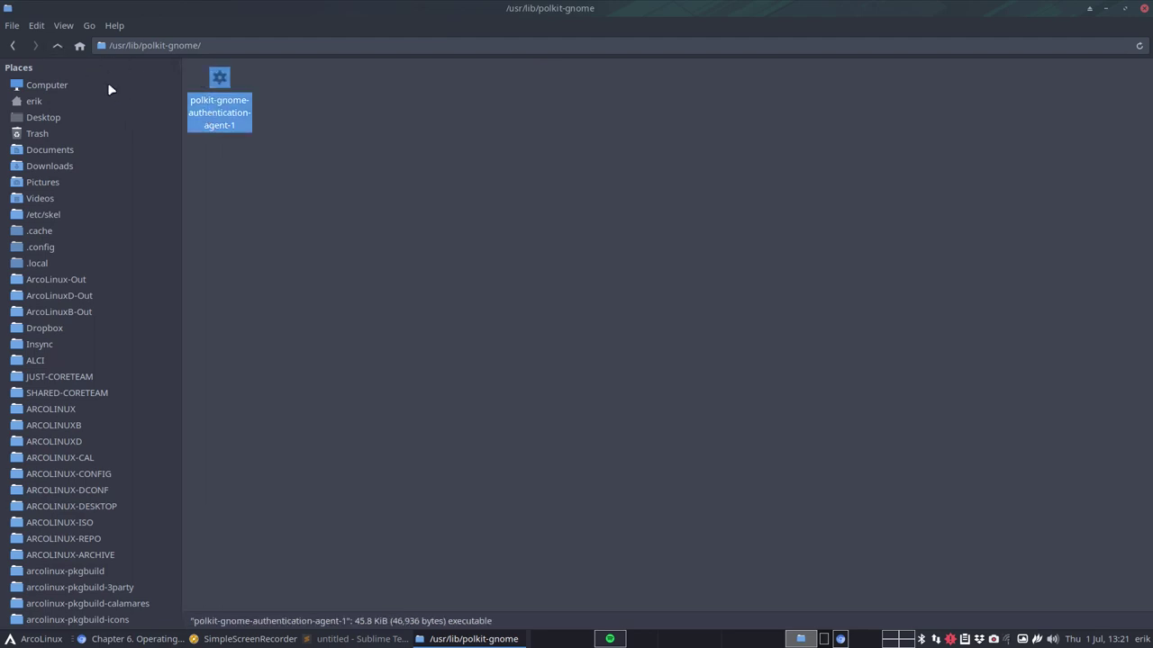
click(57, 45)
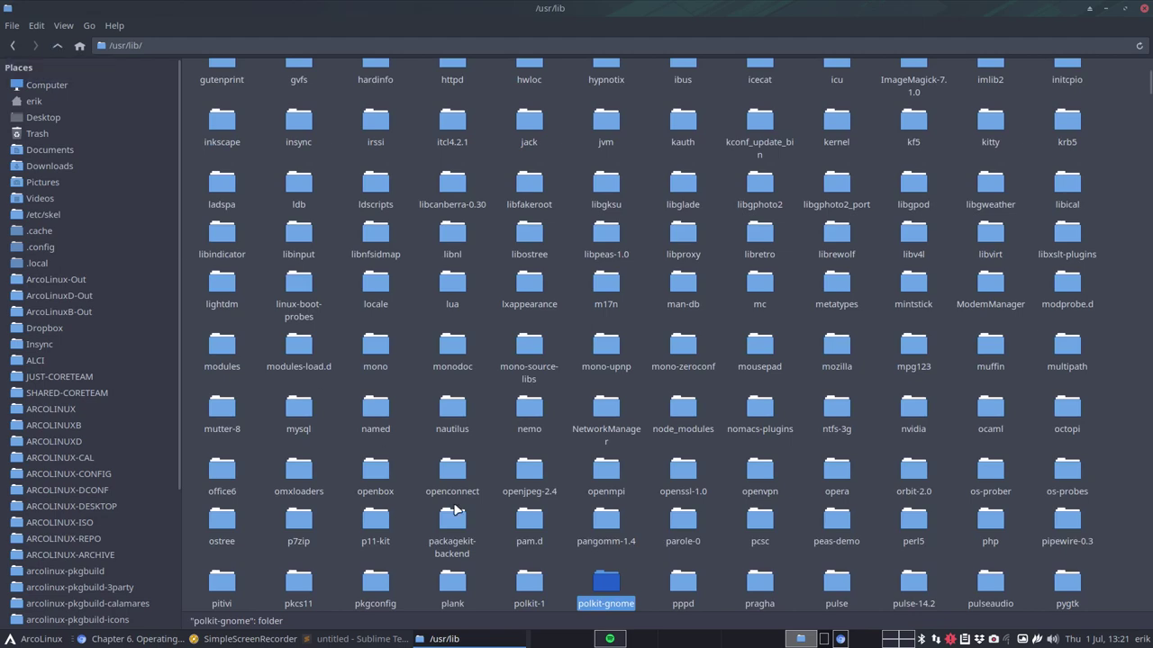
double_click(529, 582)
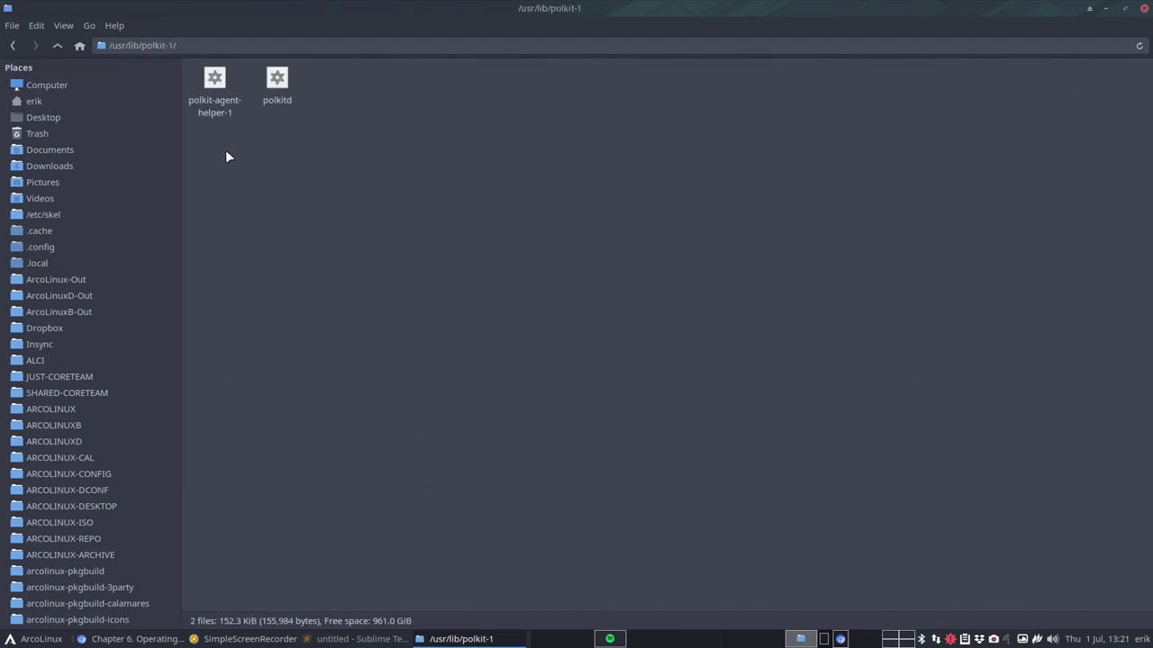
click(57, 45)
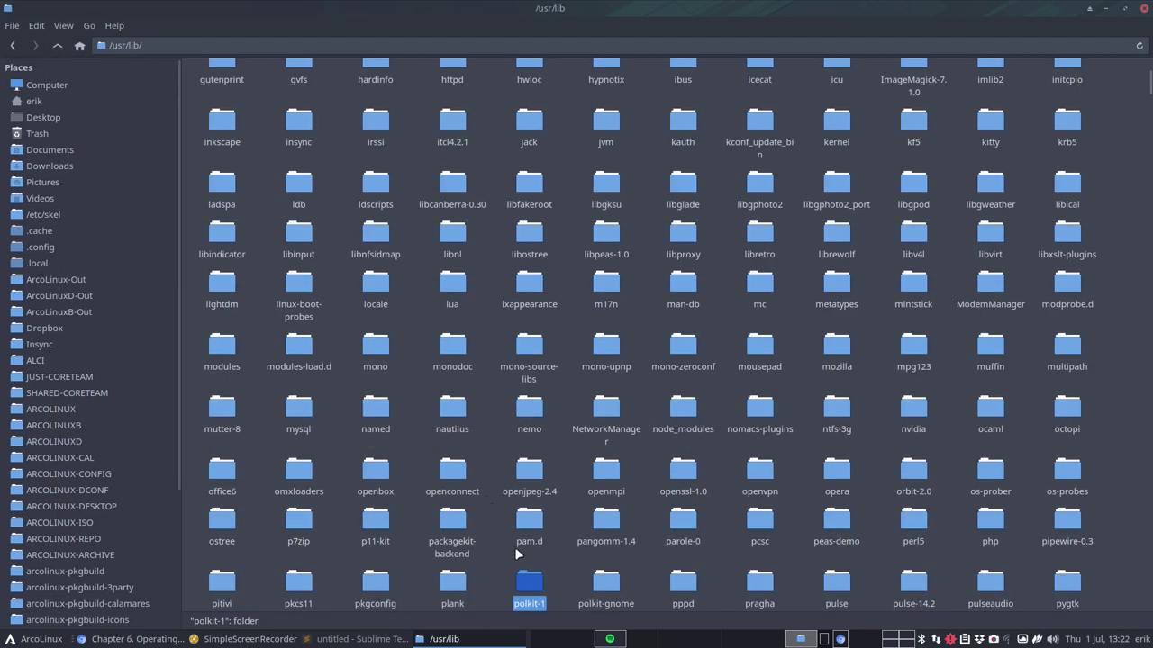
- Look through the remaining /usr/lib folders, including sddm, and on to the loose files listed after them
scroll(519, 554, down, 2)
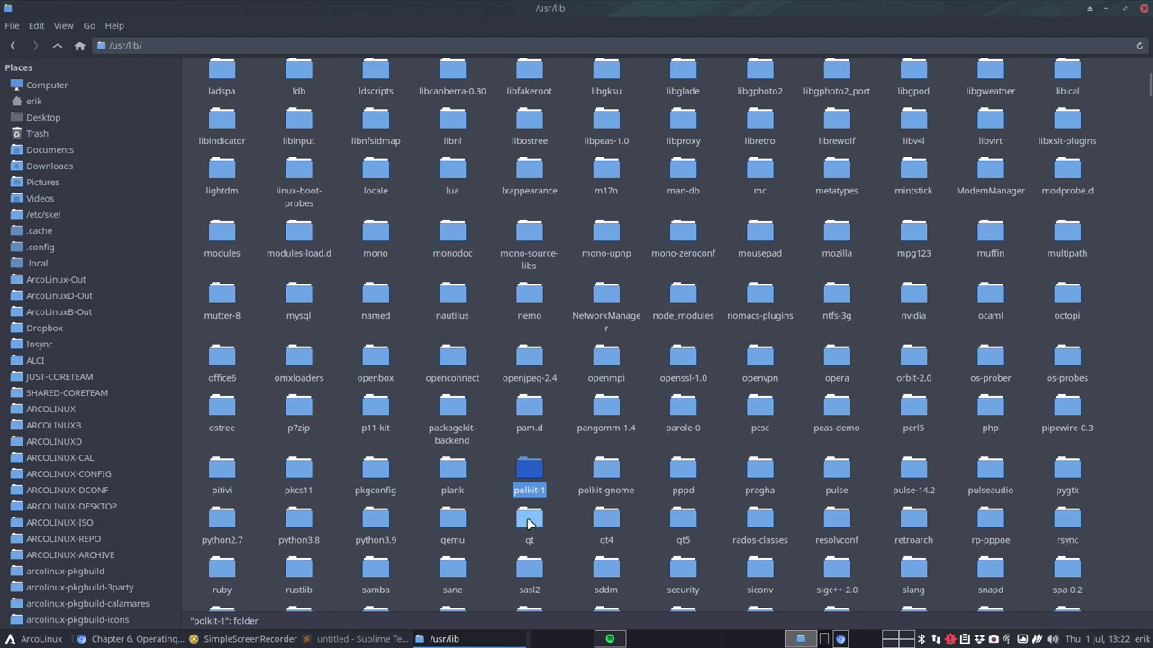
scroll(529, 524, down, 1)
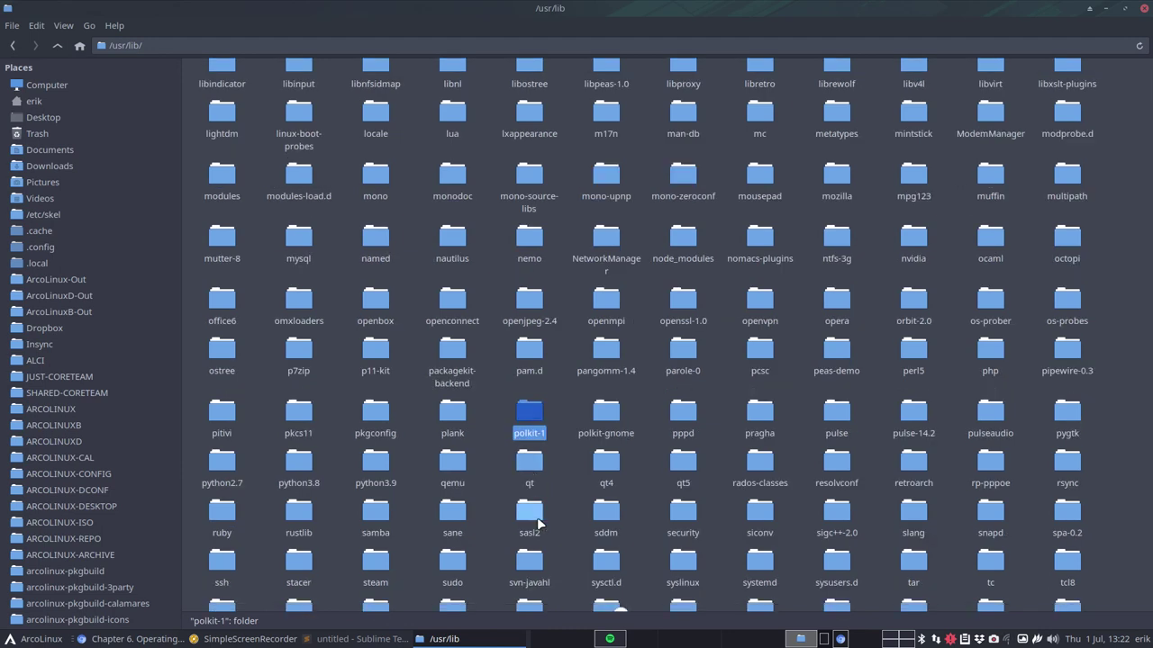
click(606, 515)
scroll(645, 520, down, 3)
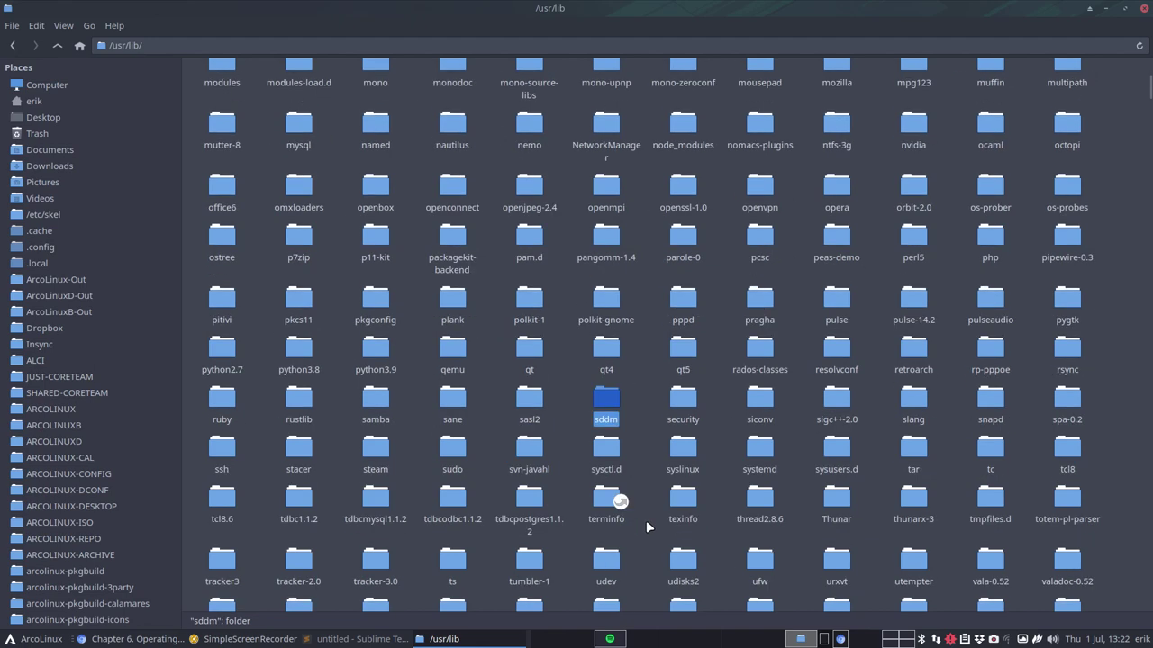
scroll(646, 521, up, 1)
scroll(646, 520, down, 2)
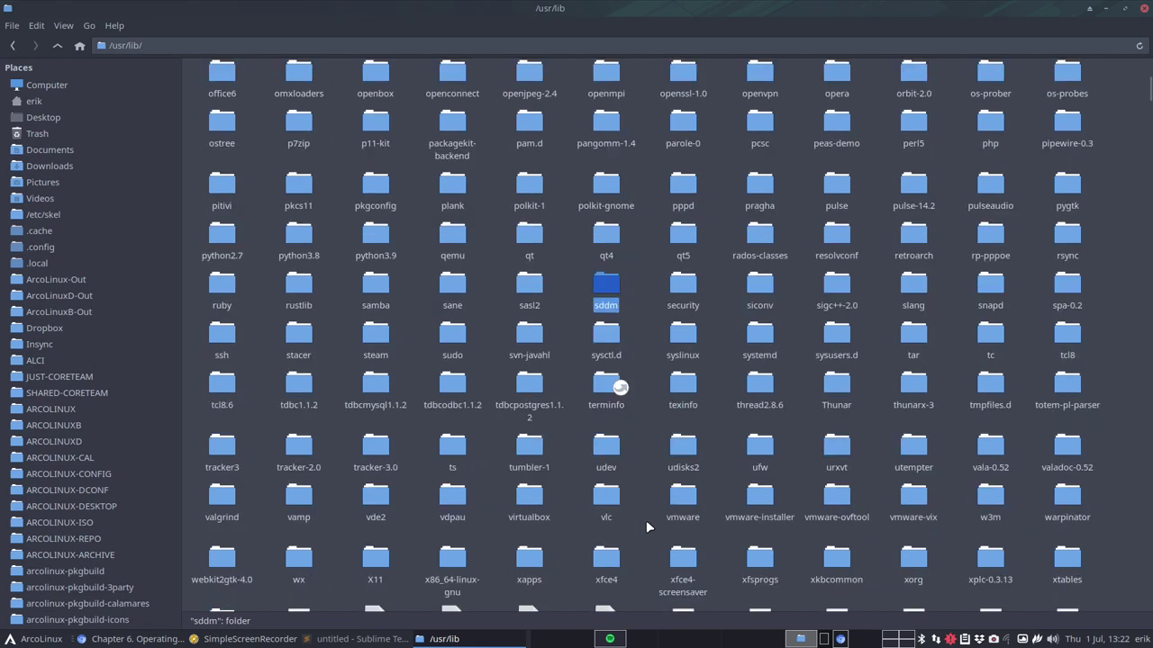
scroll(646, 520, down, 3)
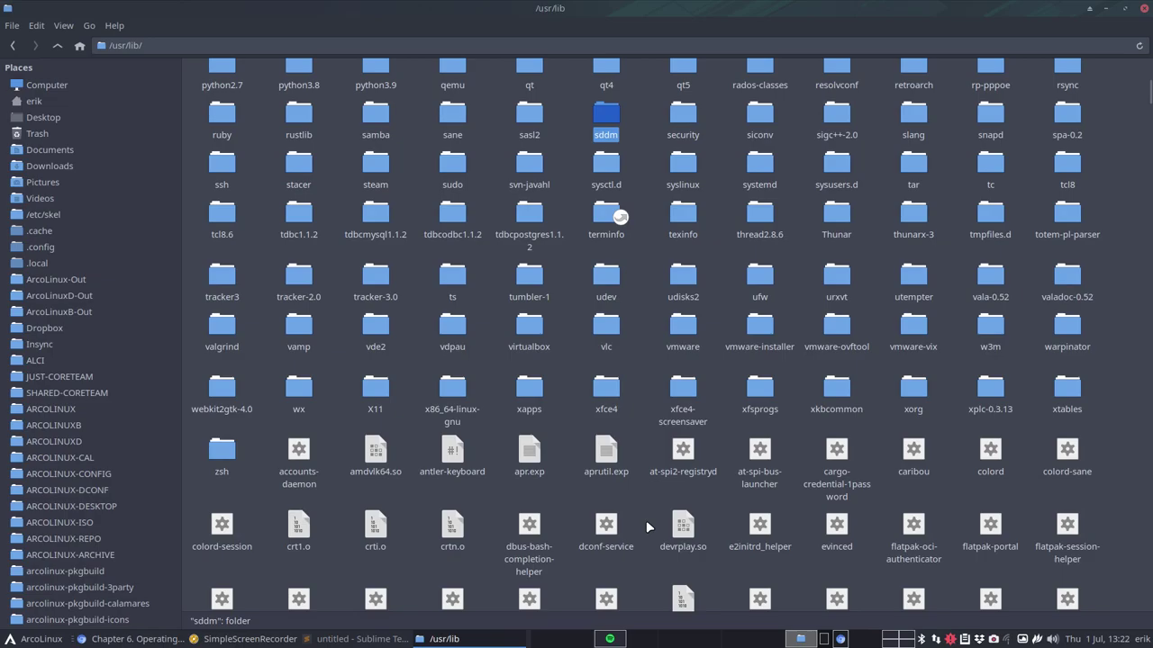
scroll(646, 521, down, 15)
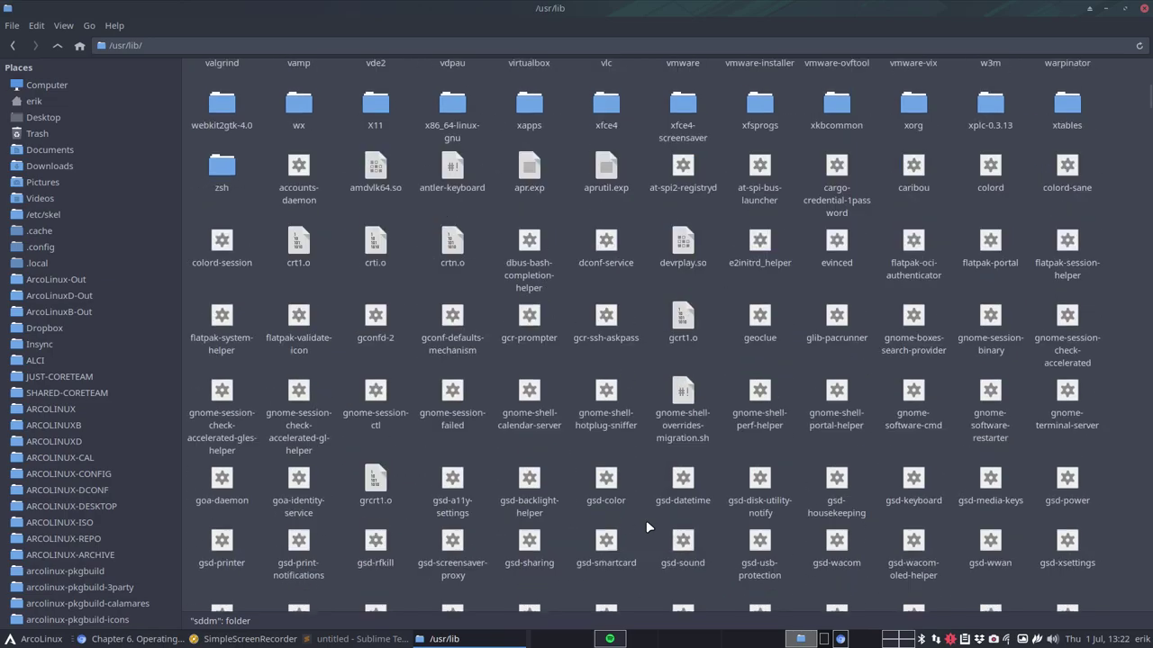
- Look through the shared library files in /usr/lib, including libbamf3.so, and return to /usr
scroll(646, 521, down, 20)
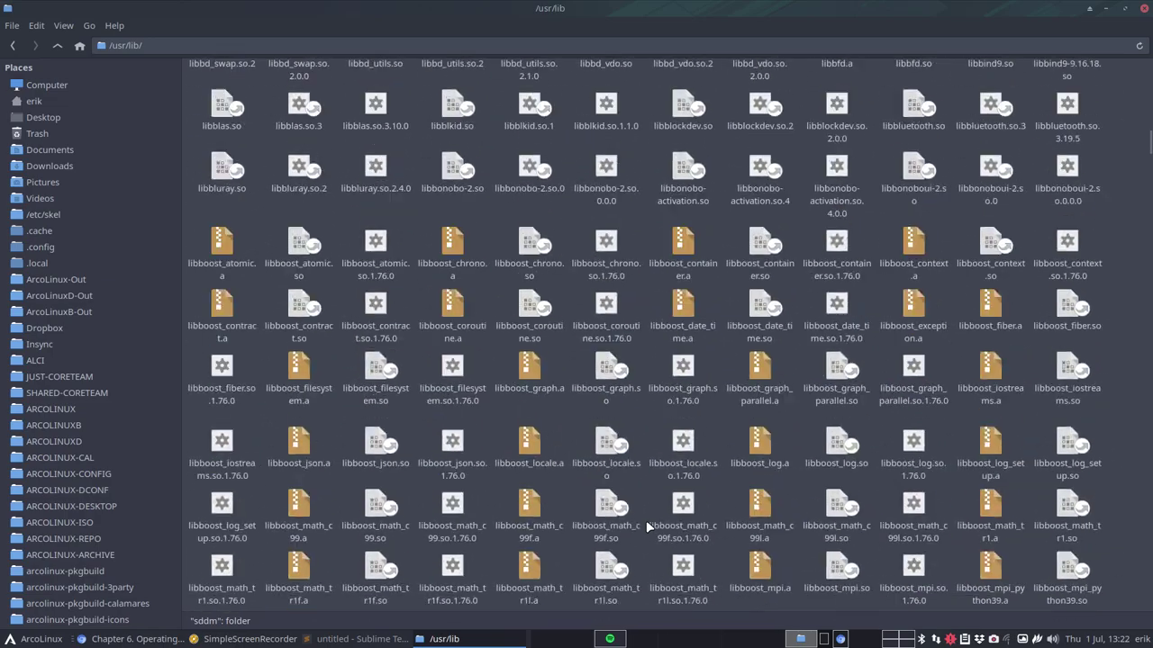
click(607, 252)
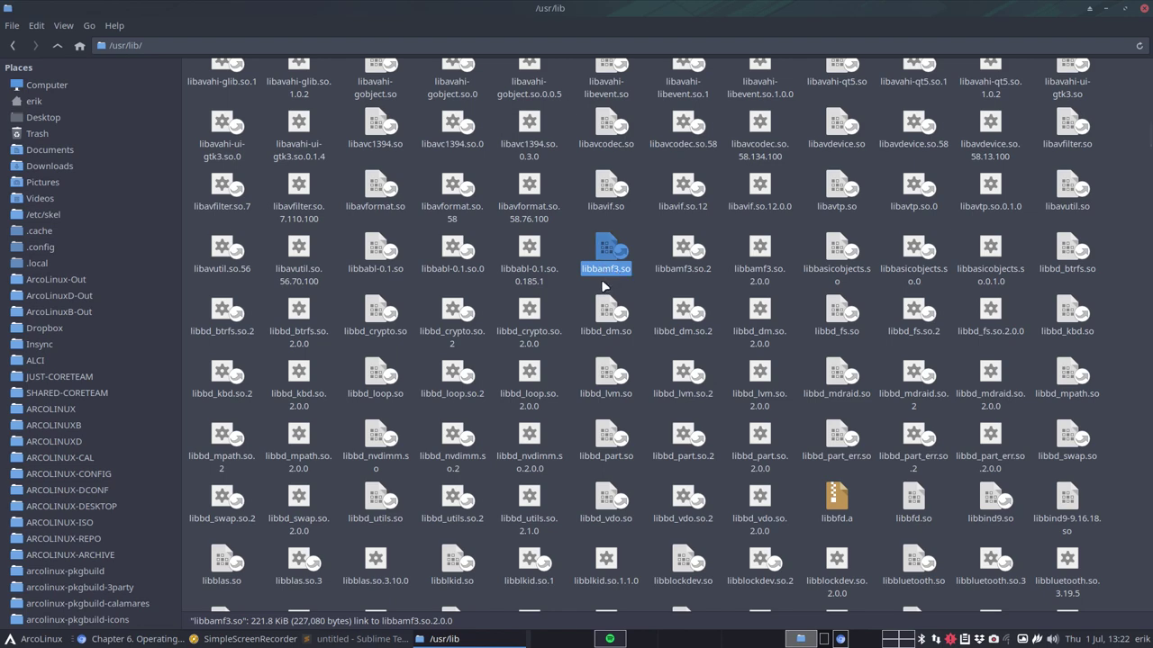
click(57, 45)
- Inspect the contents of the lib32 folder in /usr and return to /usr
click(319, 81)
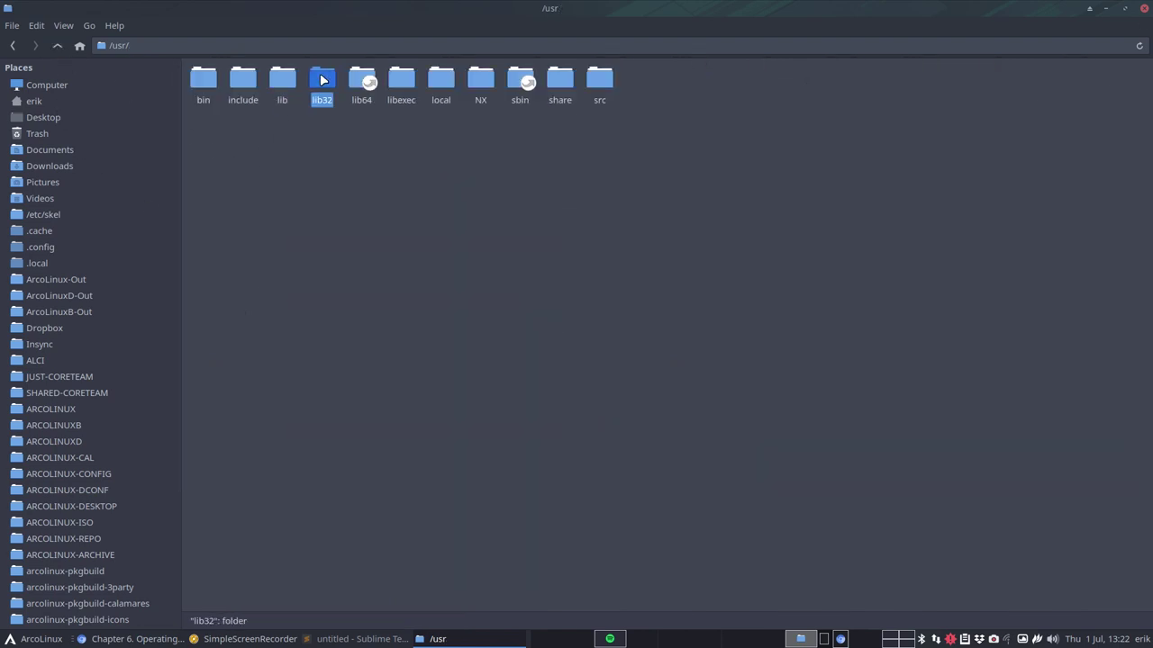
double_click(322, 82)
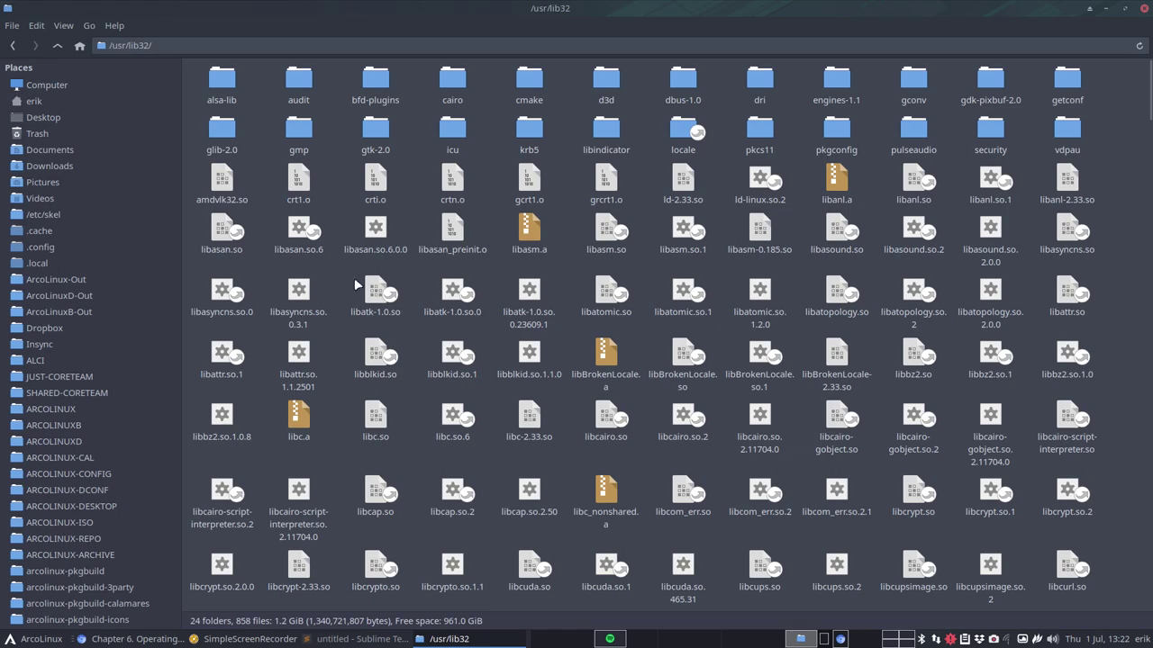
scroll(337, 360, down, 10)
scroll(338, 360, up, 10)
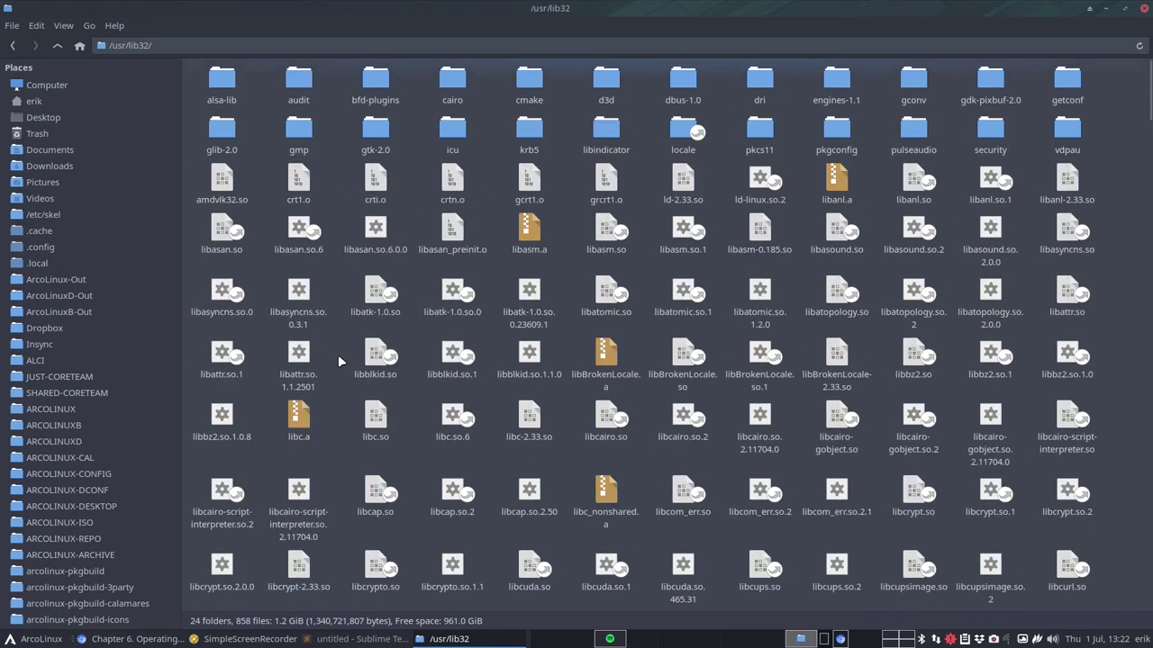
click(57, 45)
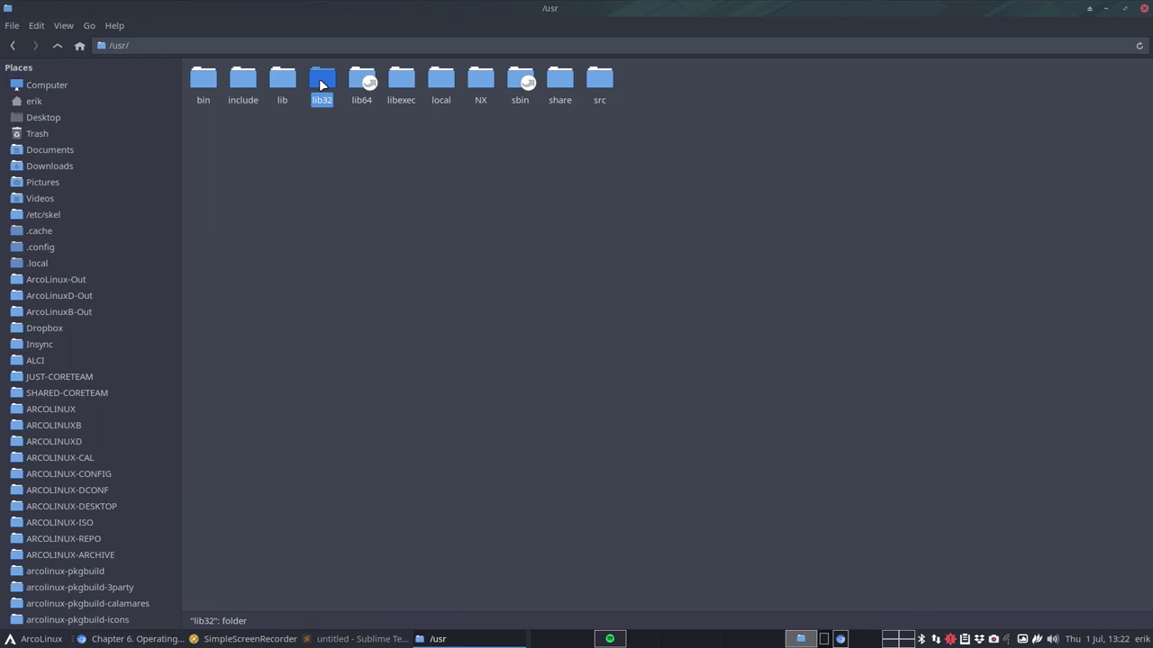
- Install arcolinux-meta-steam with sudo pacman -S in a new terminal, entering the sudo password and accepting the installation, and close the terminal
key(super+Return)
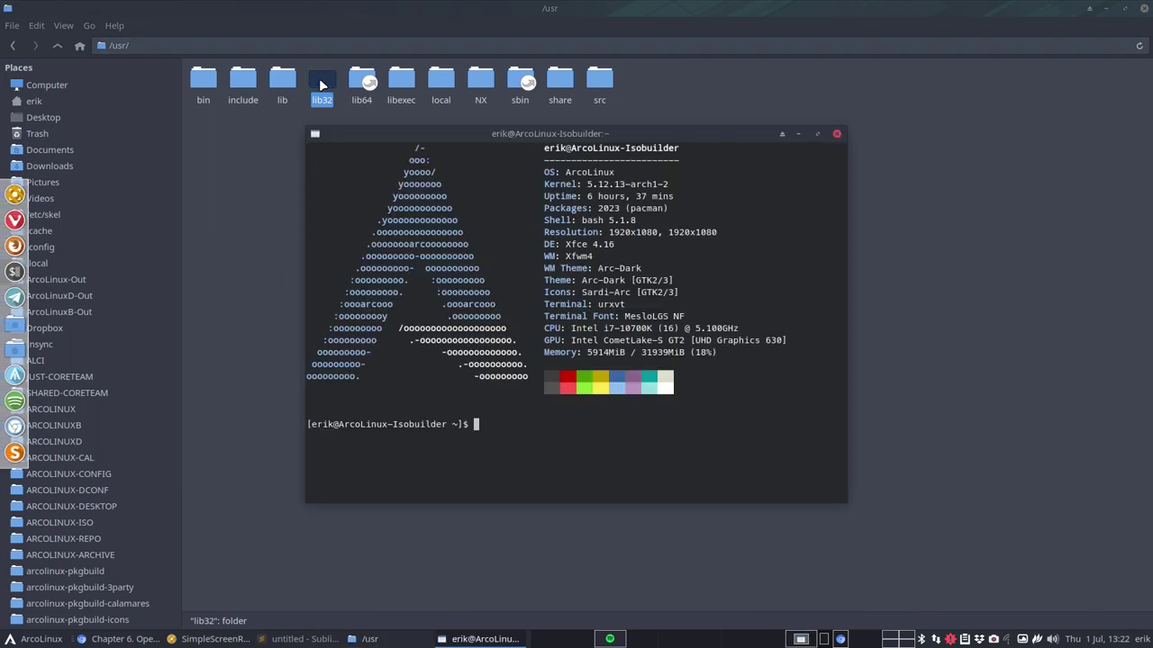
text(sudo pacman -S arcolinux-)
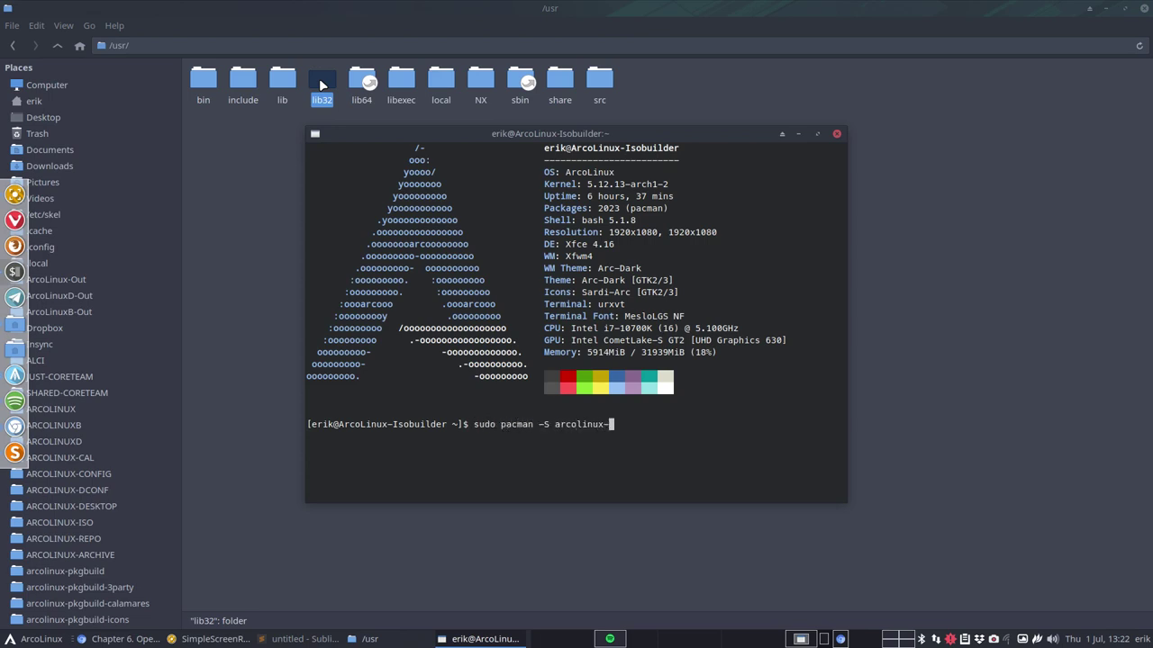
text(ste)
key(BackSpace)
key(BackSpace)
key(BackSpace)
text(meta-steam)
key(Return)
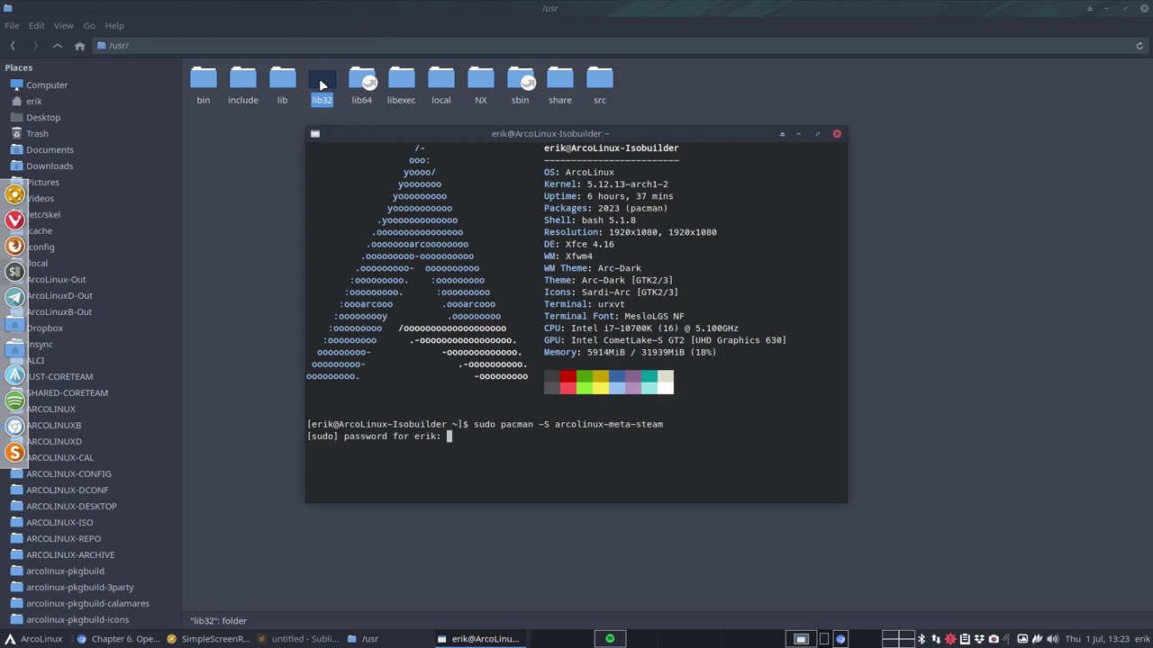
key(Return)
key(Return)
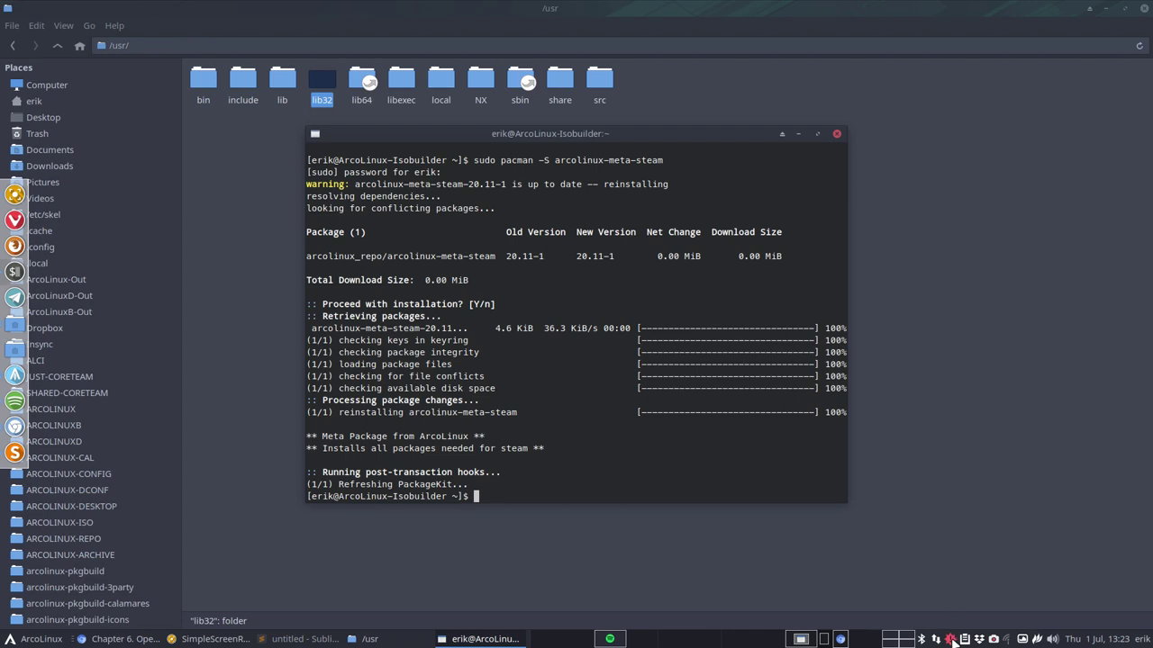
click(836, 134)
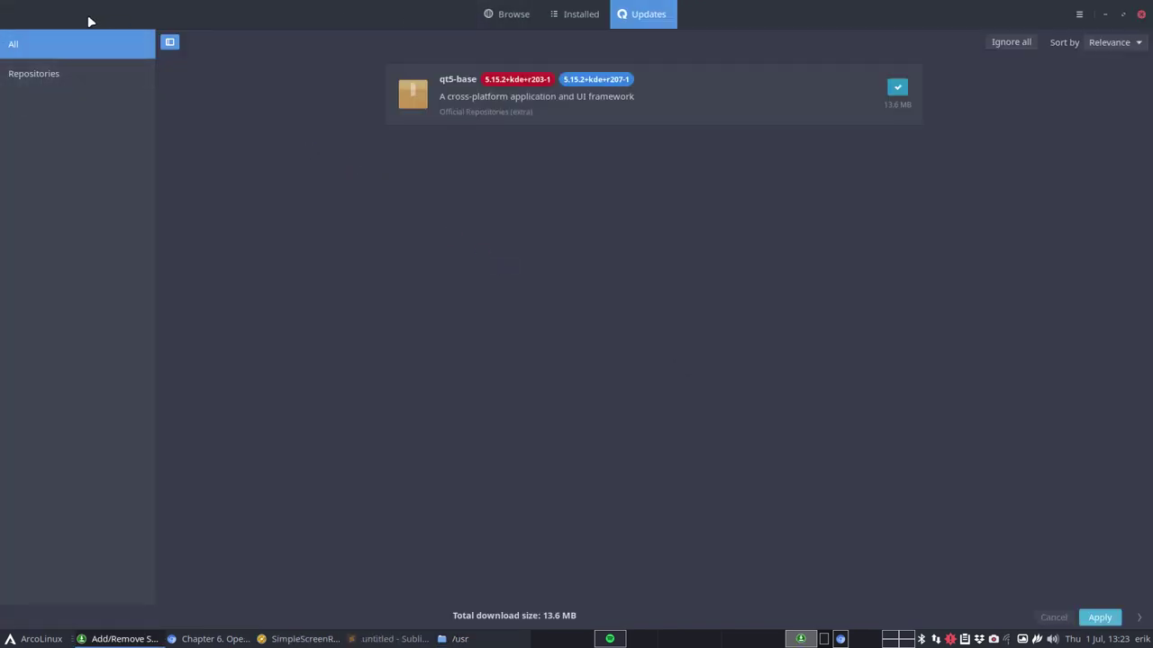
- Search all available packages in Add/Remove Software for "arcolinux-meta-st"
click(507, 14)
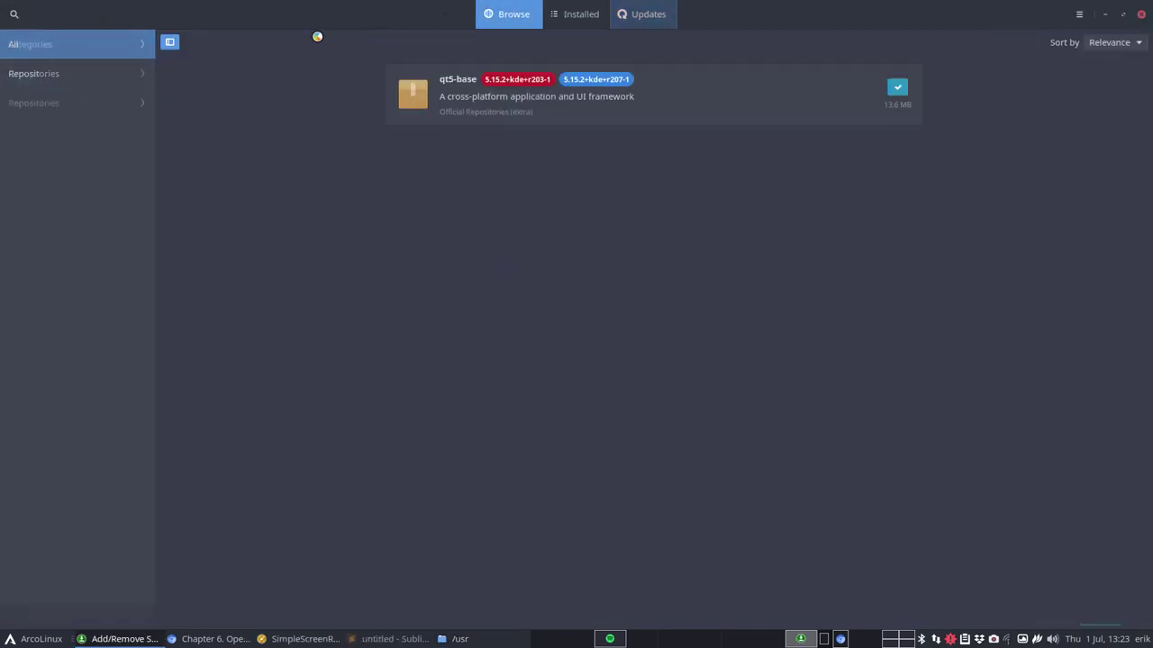
click(10, 15)
text(arcolinux)
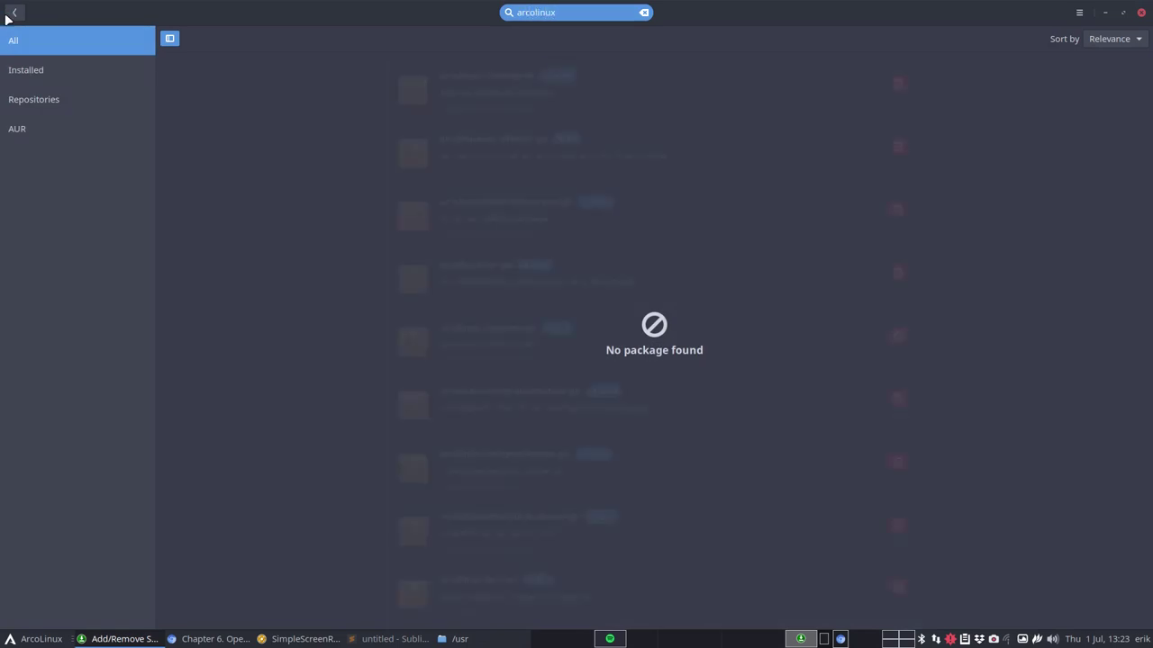
text(-stea)
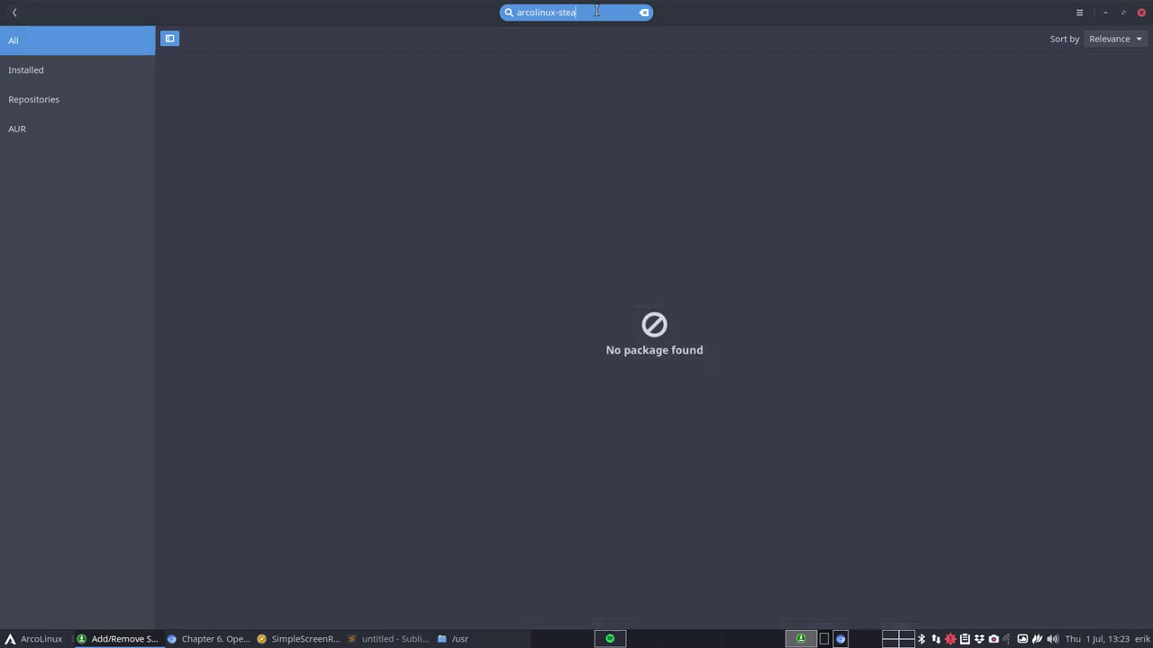
key(BackSpace)
key(BackSpace)
key(BackSpace)
key(BackSpace)
text(meta-st)
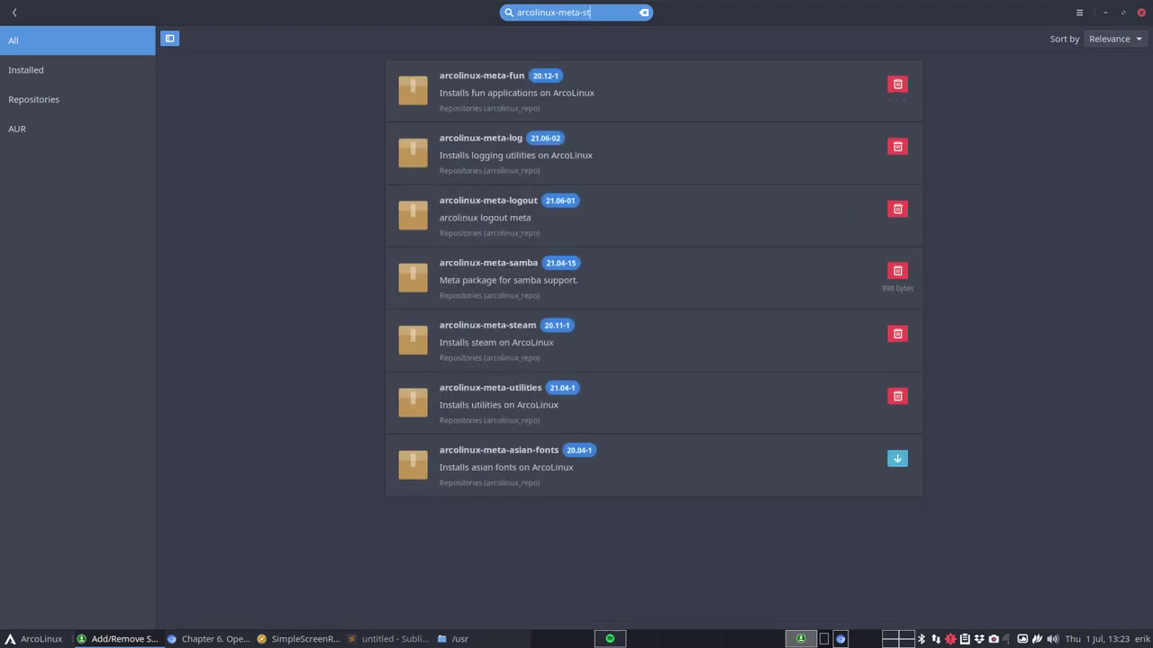
- Review the lib32 dependencies of the arcolinux-meta-steam package and close the package manager
click(541, 109)
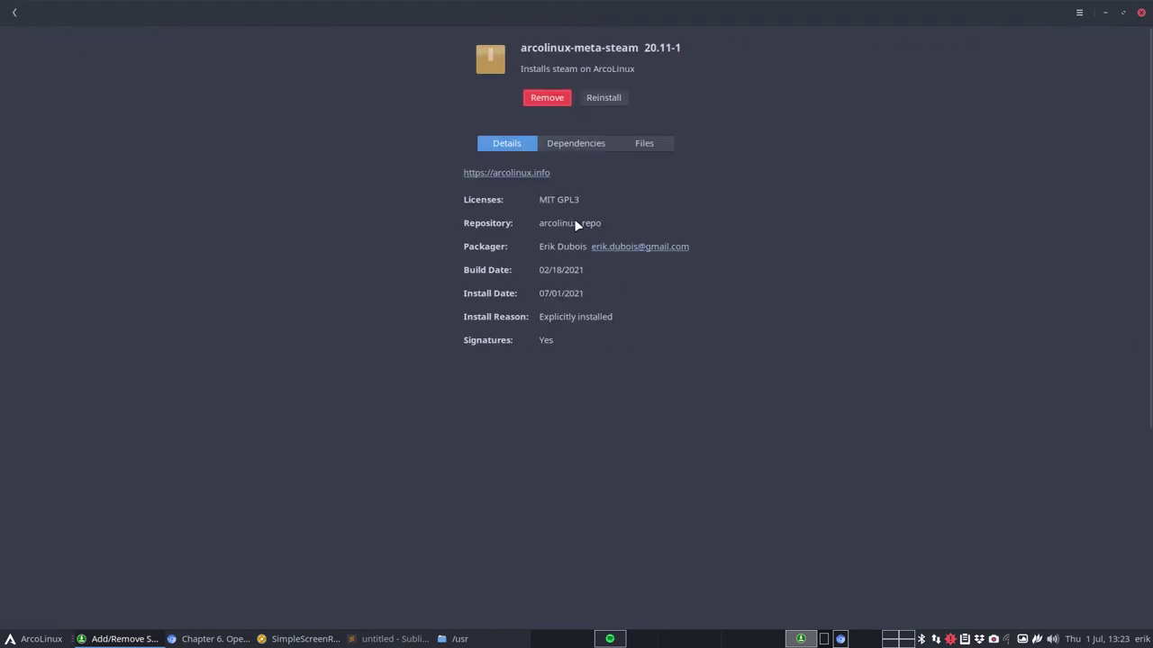
click(577, 141)
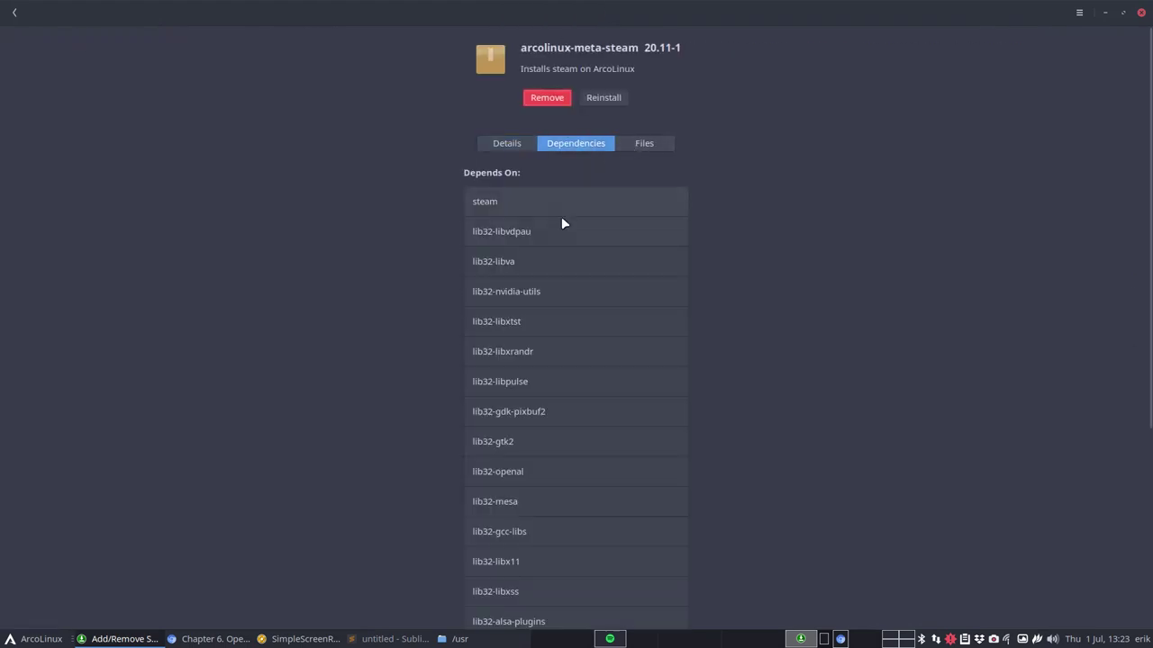
scroll(561, 216, down, 5)
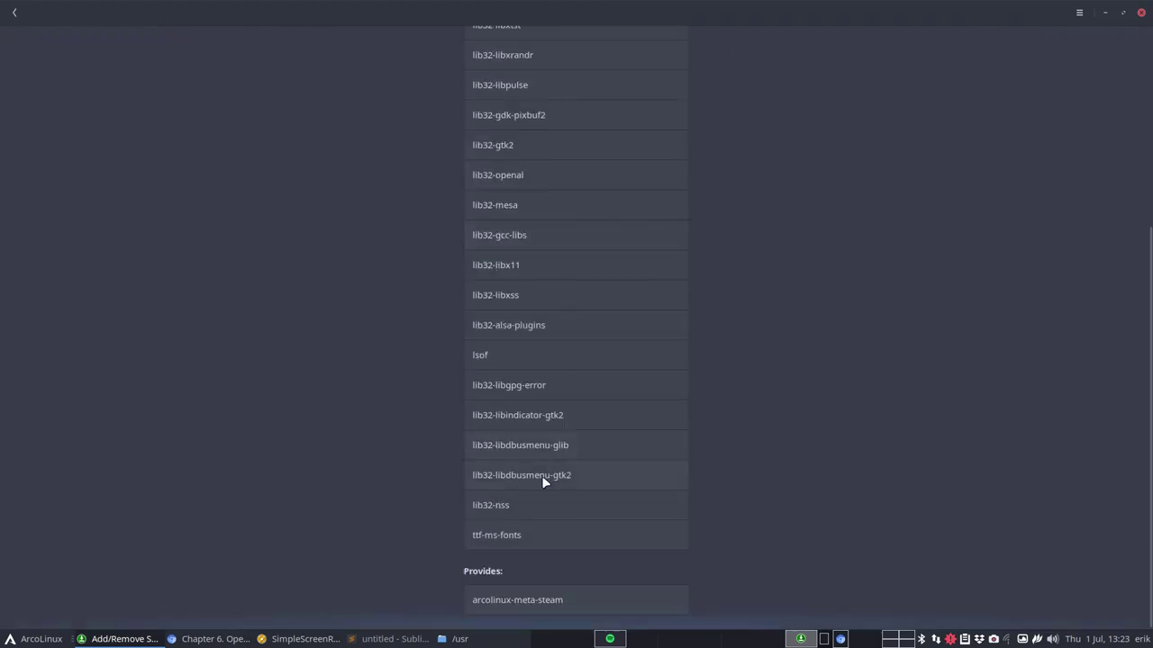
scroll(502, 545, up, 5)
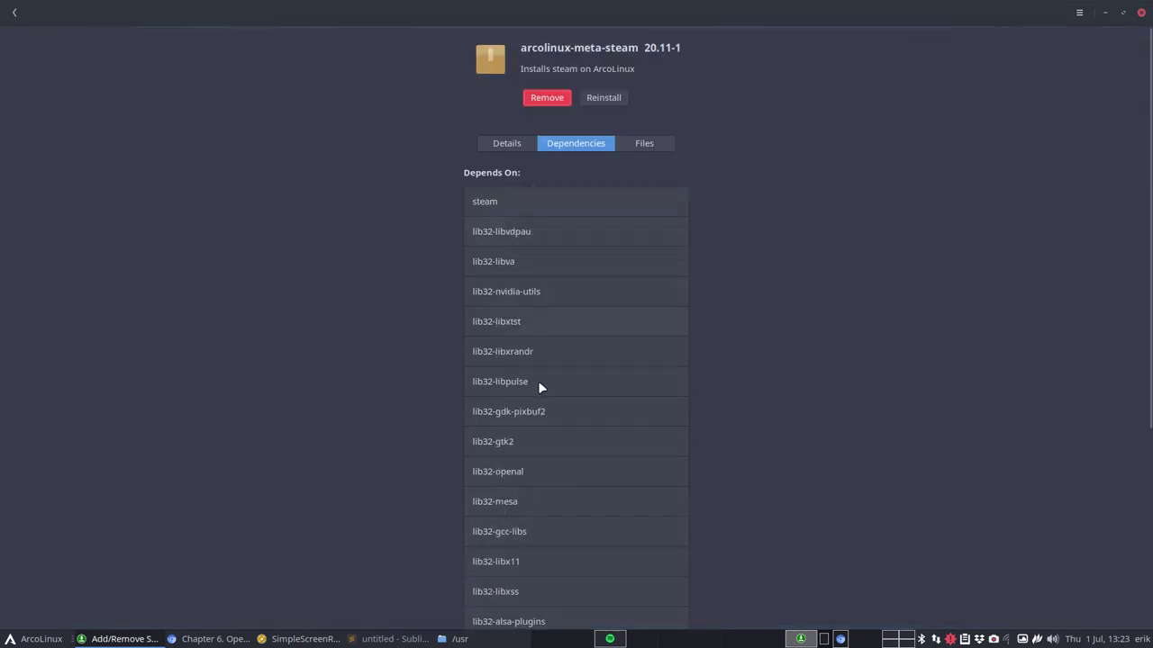
click(1140, 13)
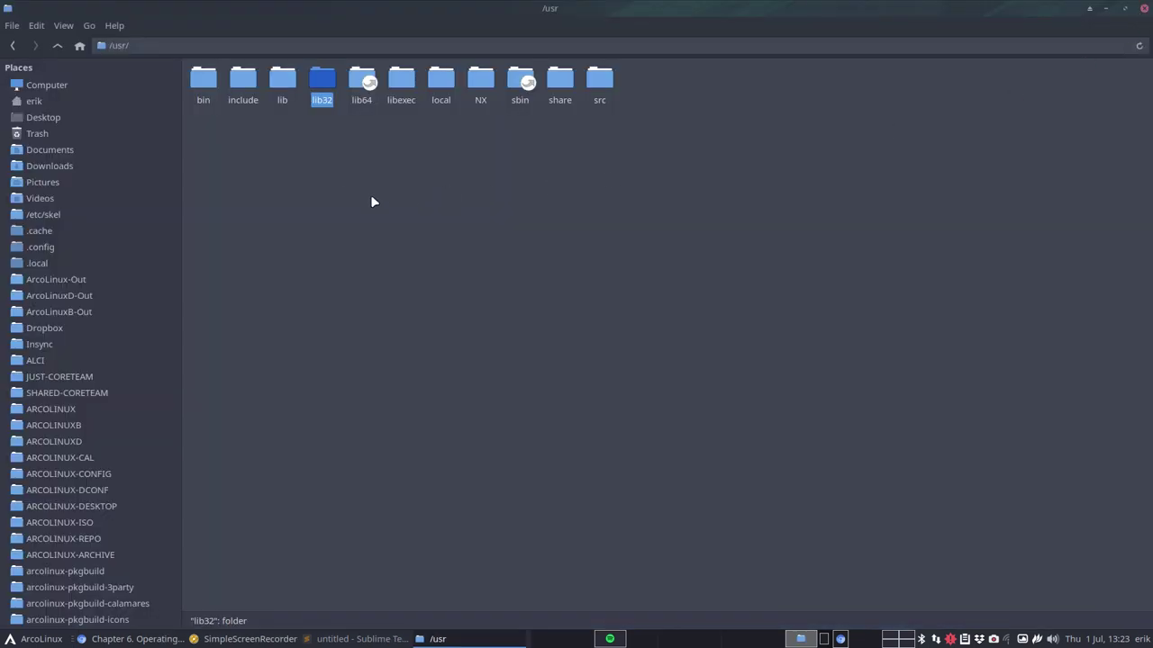
- Go up to the root directory, then navigate through /usr and local to open /usr/local/bin
click(57, 45)
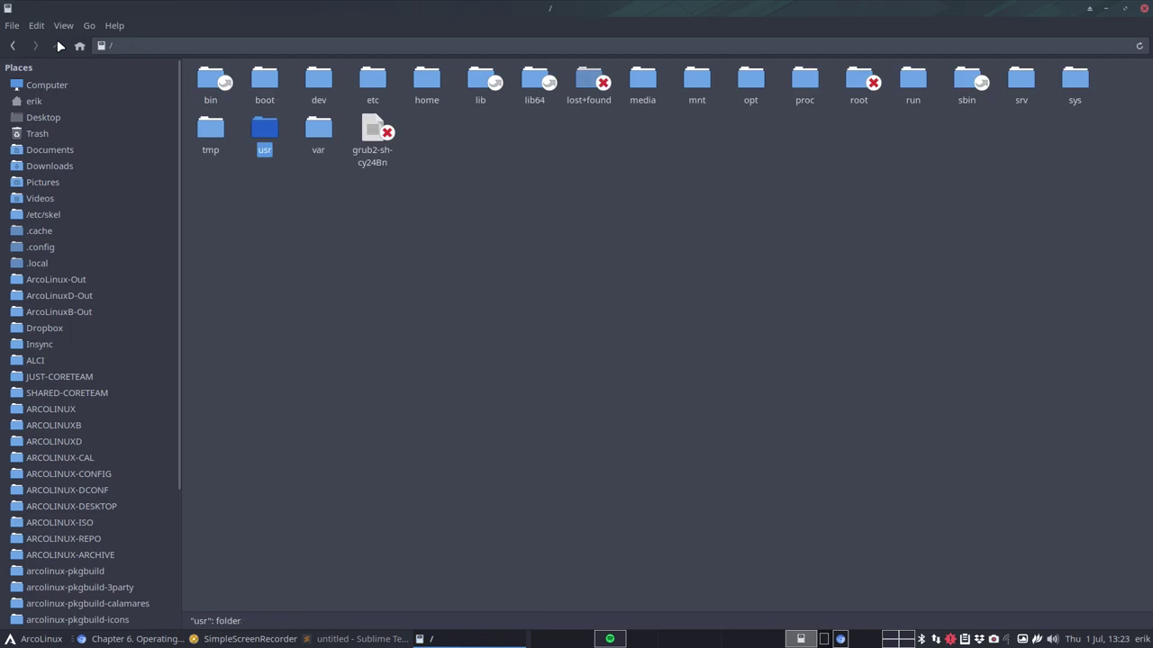
double_click(266, 131)
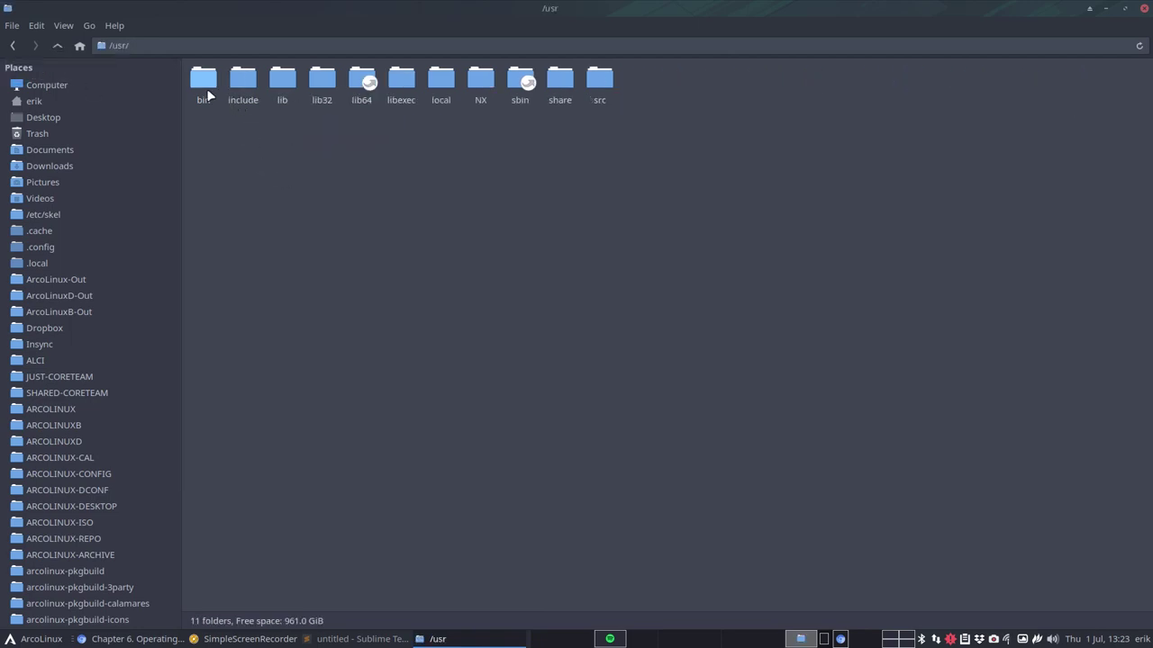
double_click(441, 81)
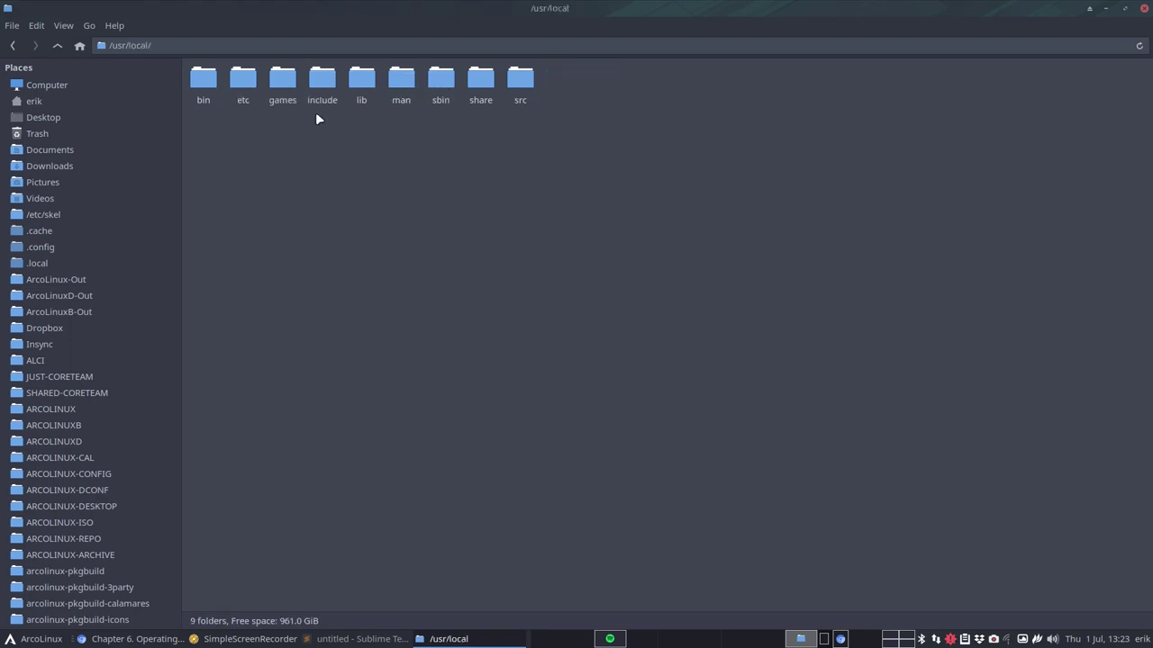
double_click(196, 87)
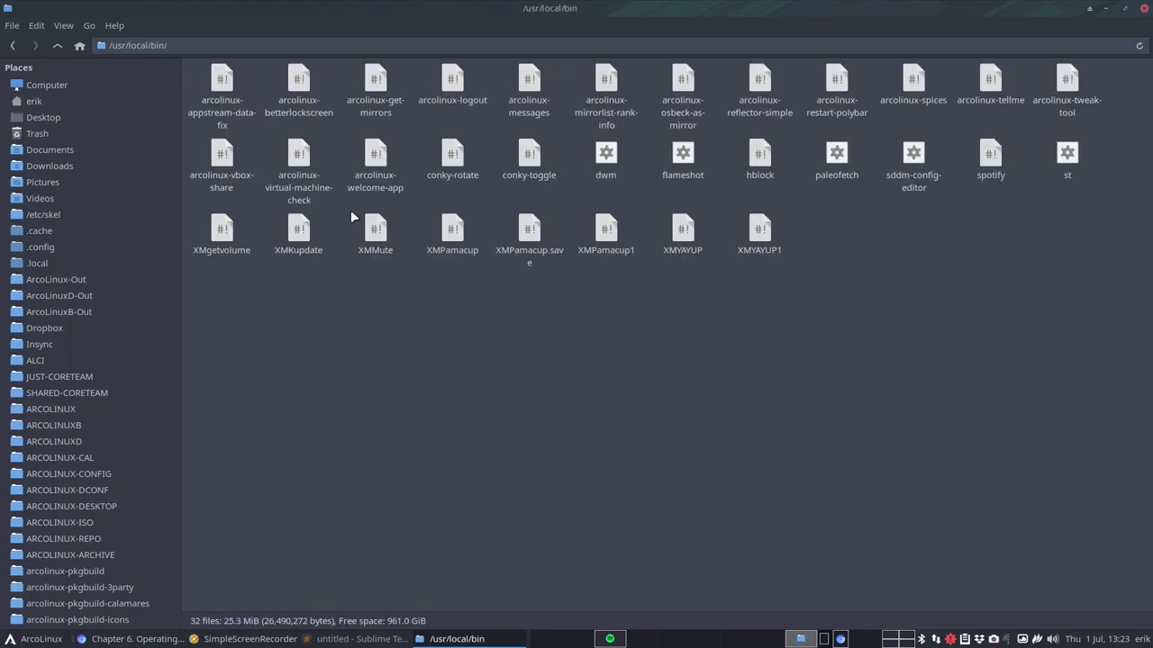
- Examine the scripts and executables in /usr/local/bin, including arcolinux-appstream-data-fix, dwm, spotify, conky-rotate and XMMute, and return to /usr
click(225, 81)
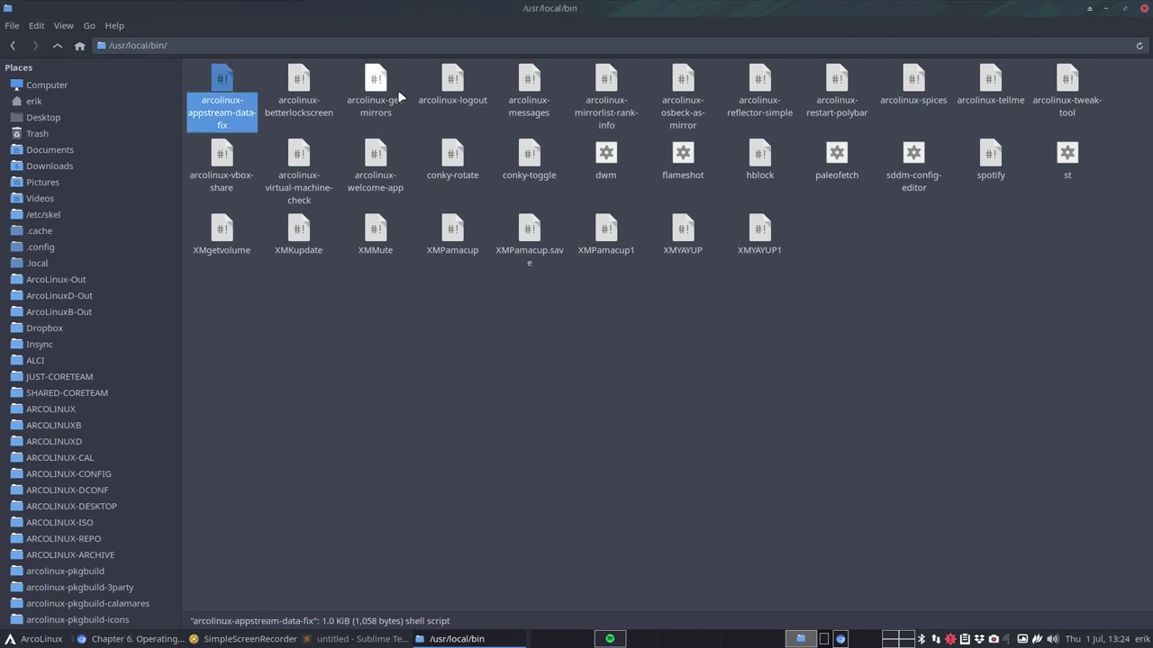
click(609, 163)
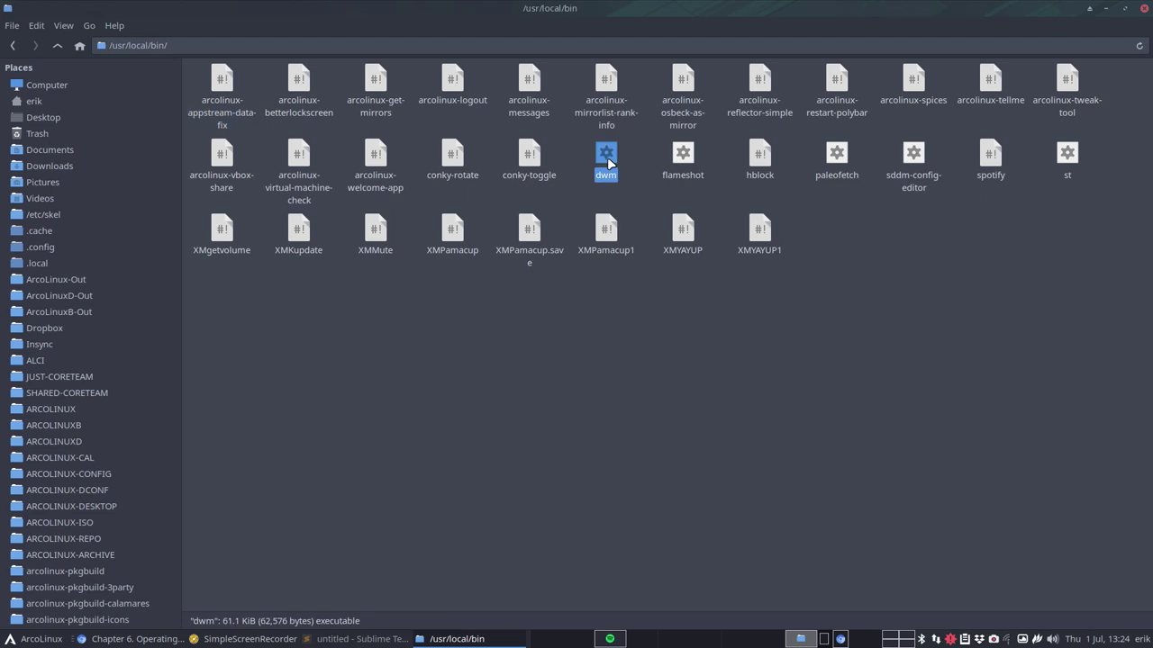
click(836, 162)
click(984, 160)
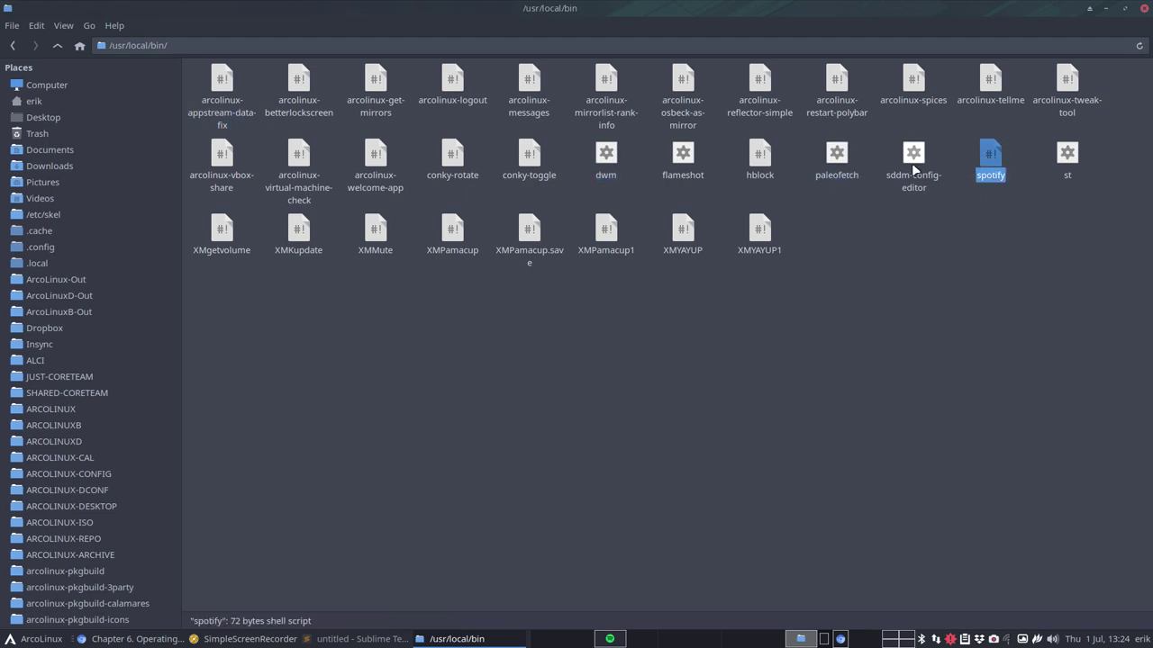
click(911, 163)
click(540, 169)
click(446, 172)
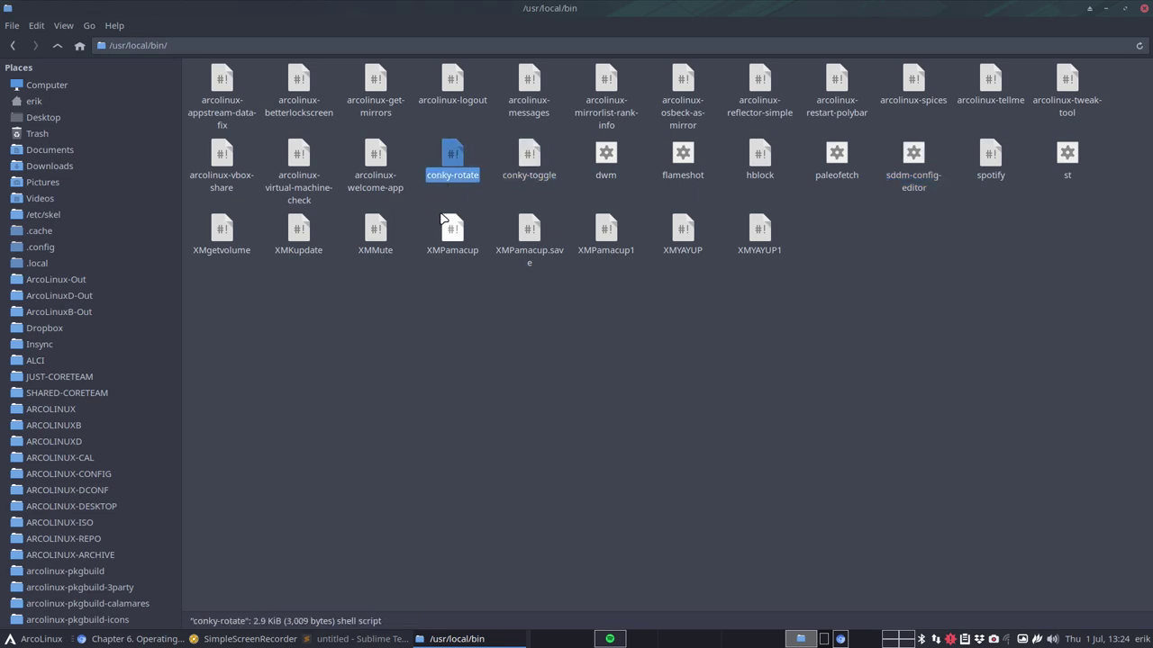
click(452, 232)
click(375, 233)
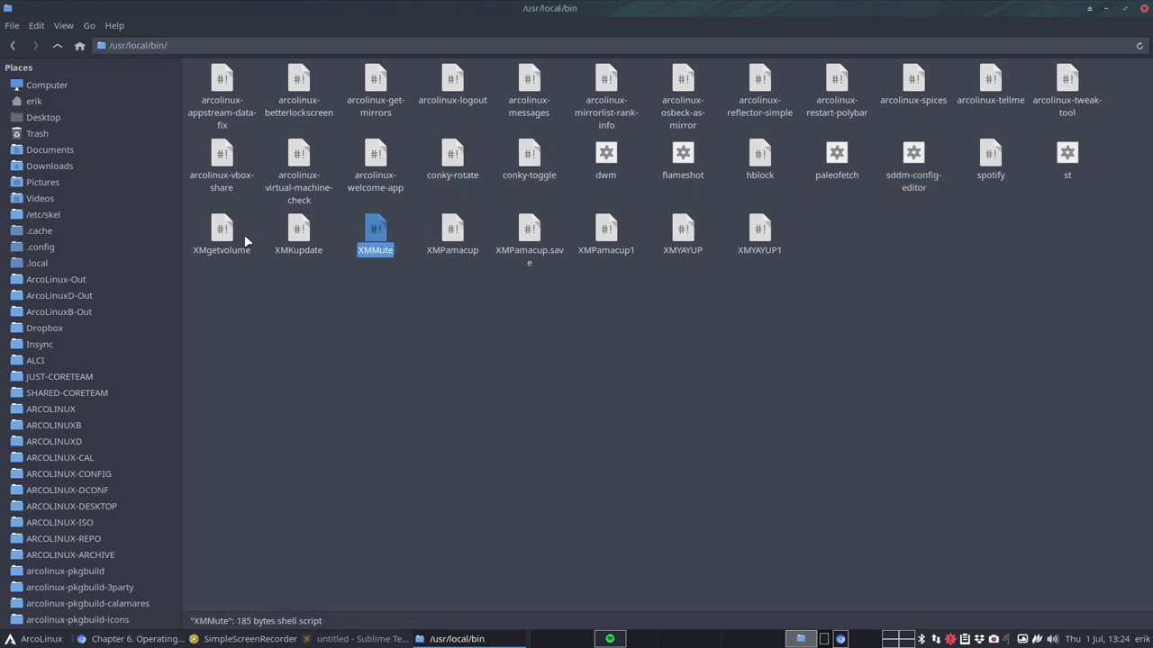
click(57, 44)
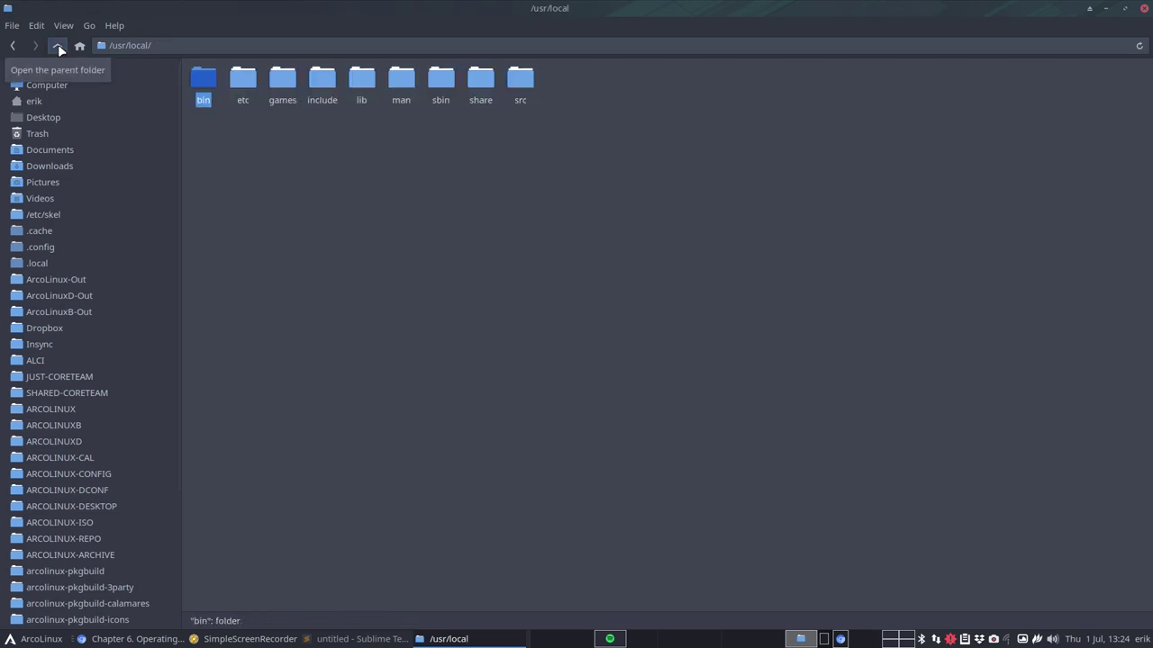
click(58, 44)
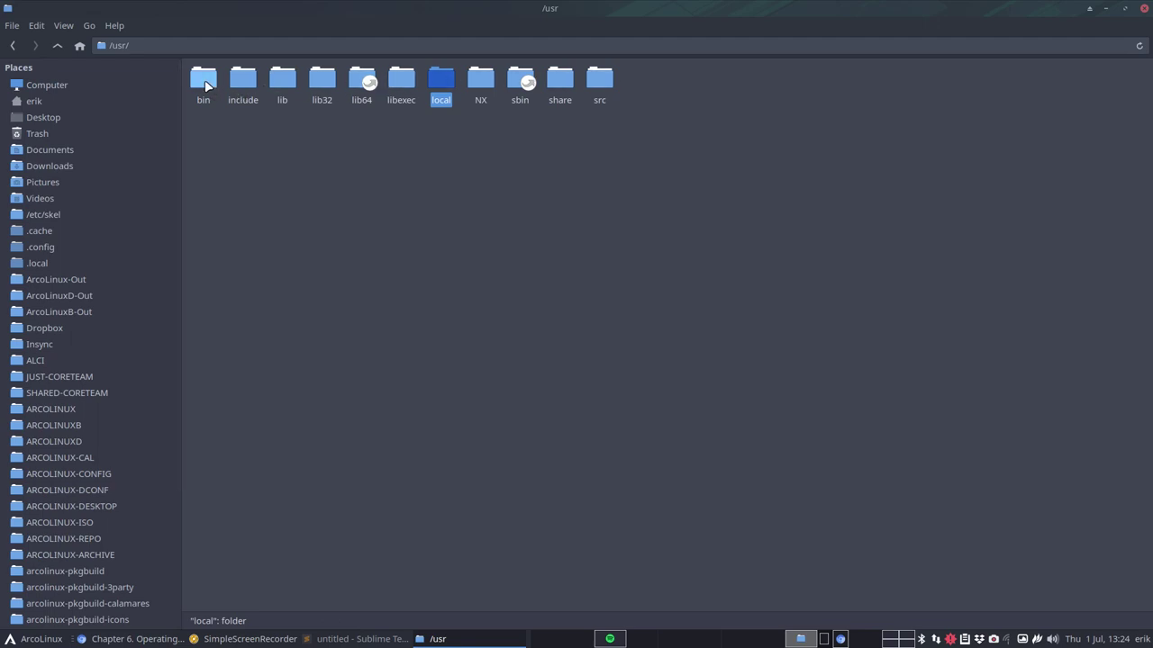
- Reopen /usr/local and inspect its etc and sbin folders
double_click(441, 83)
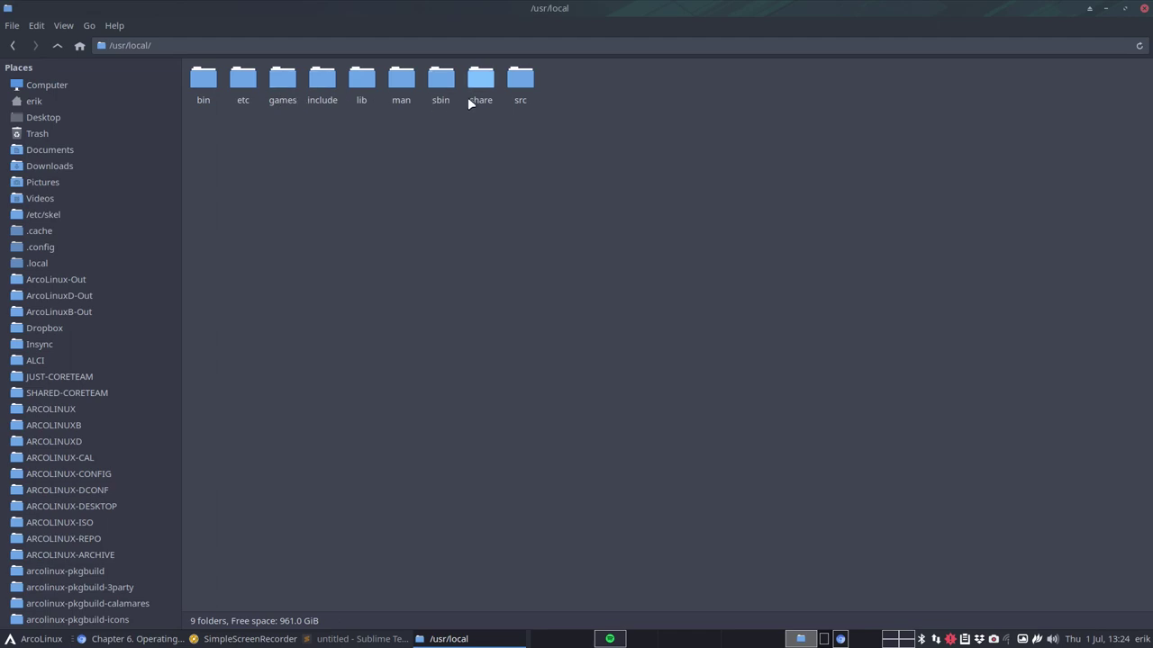
double_click(241, 83)
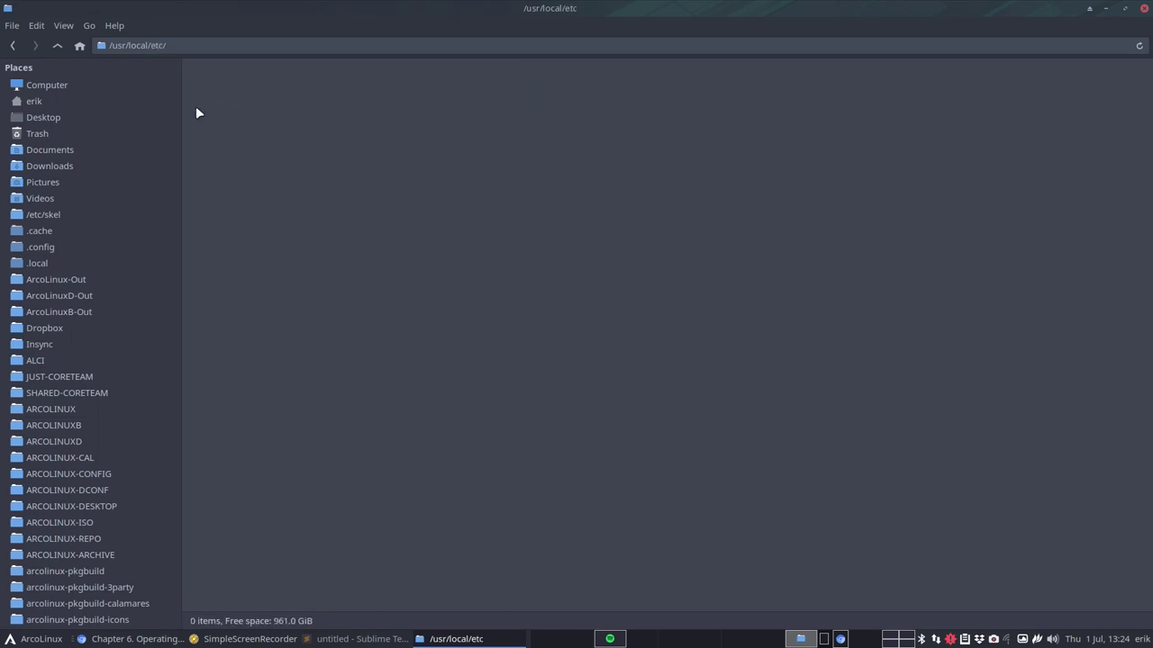
click(57, 47)
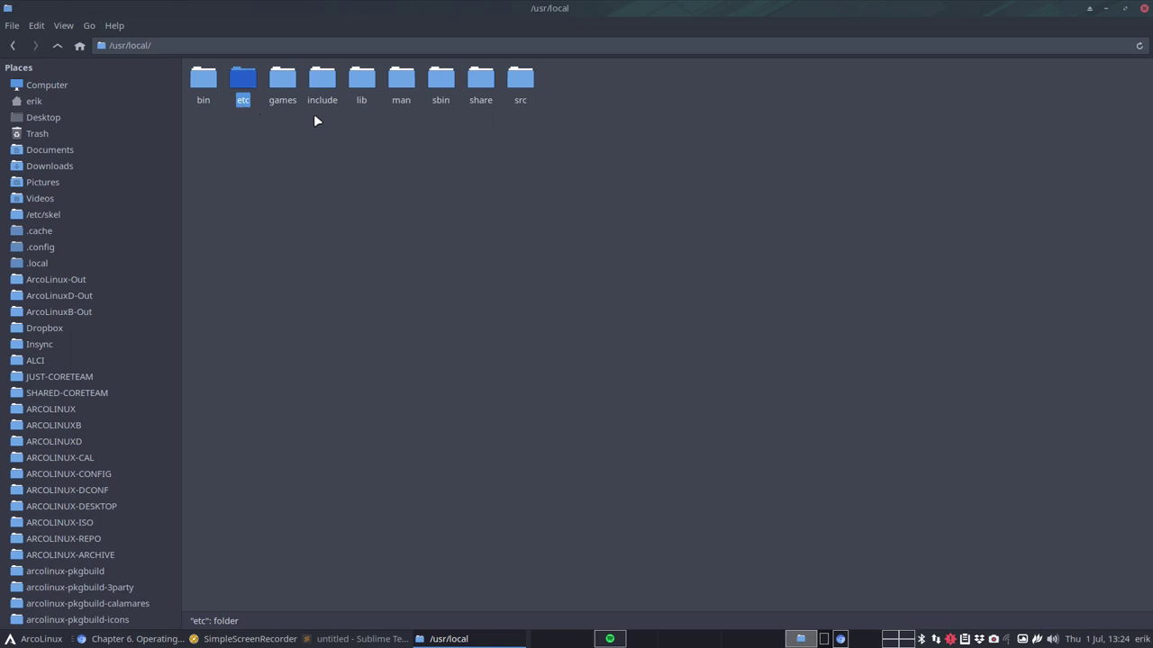
double_click(441, 81)
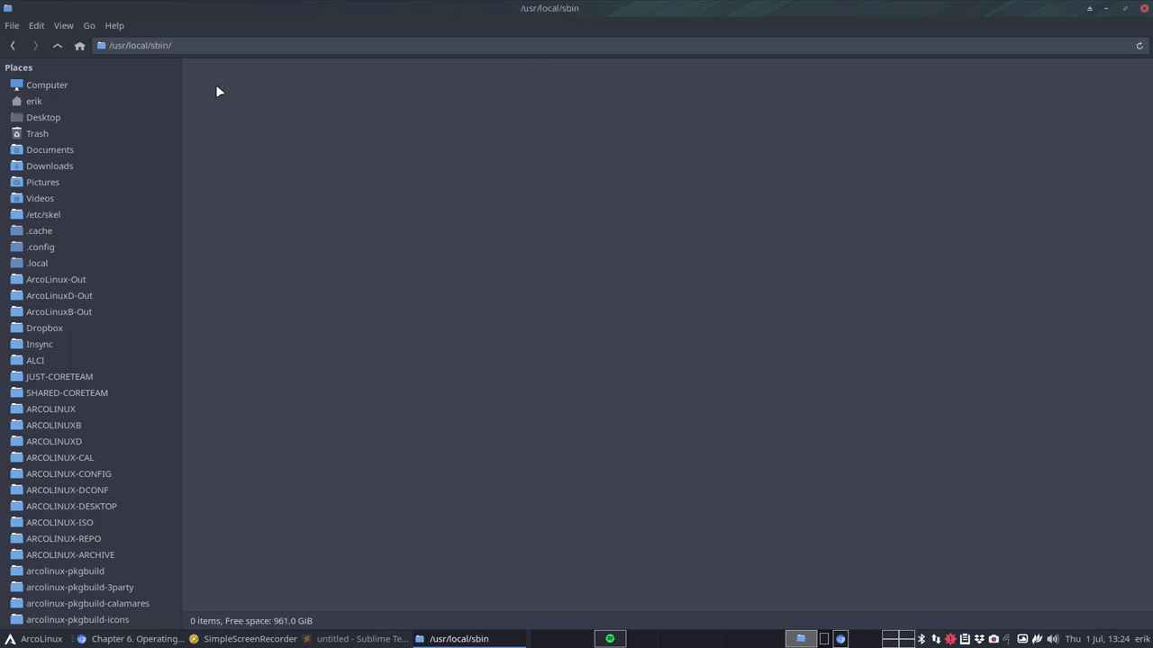
- Return to /usr/local, inspect its src folder, and go back up to /usr
click(58, 45)
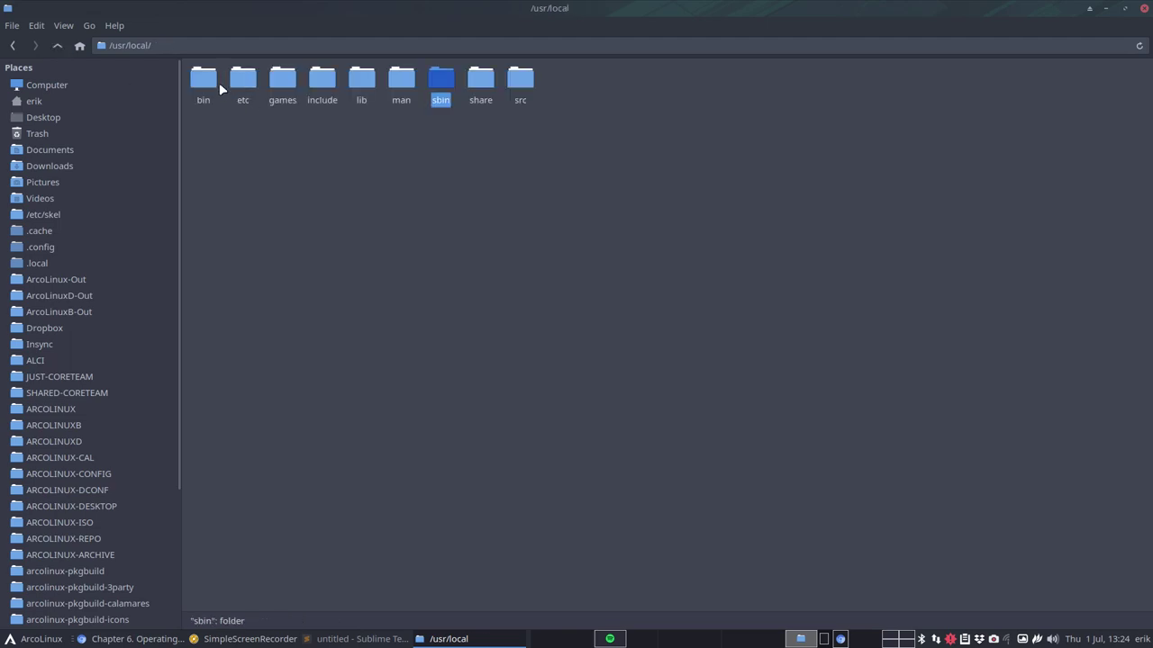
click(215, 84)
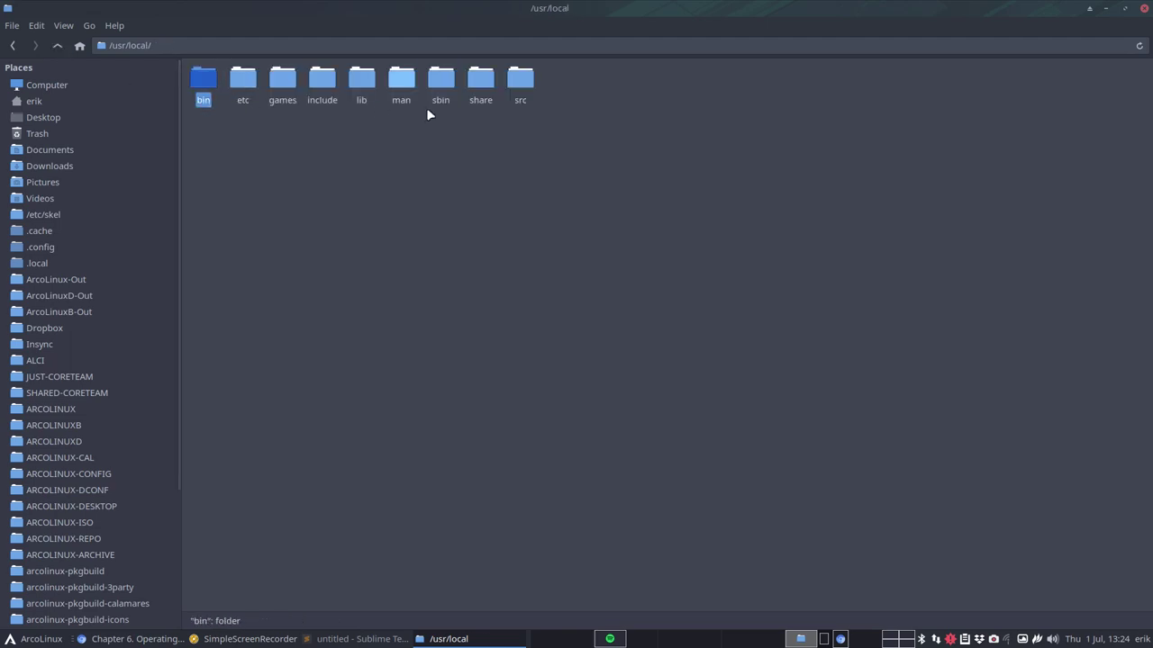
double_click(519, 81)
click(58, 45)
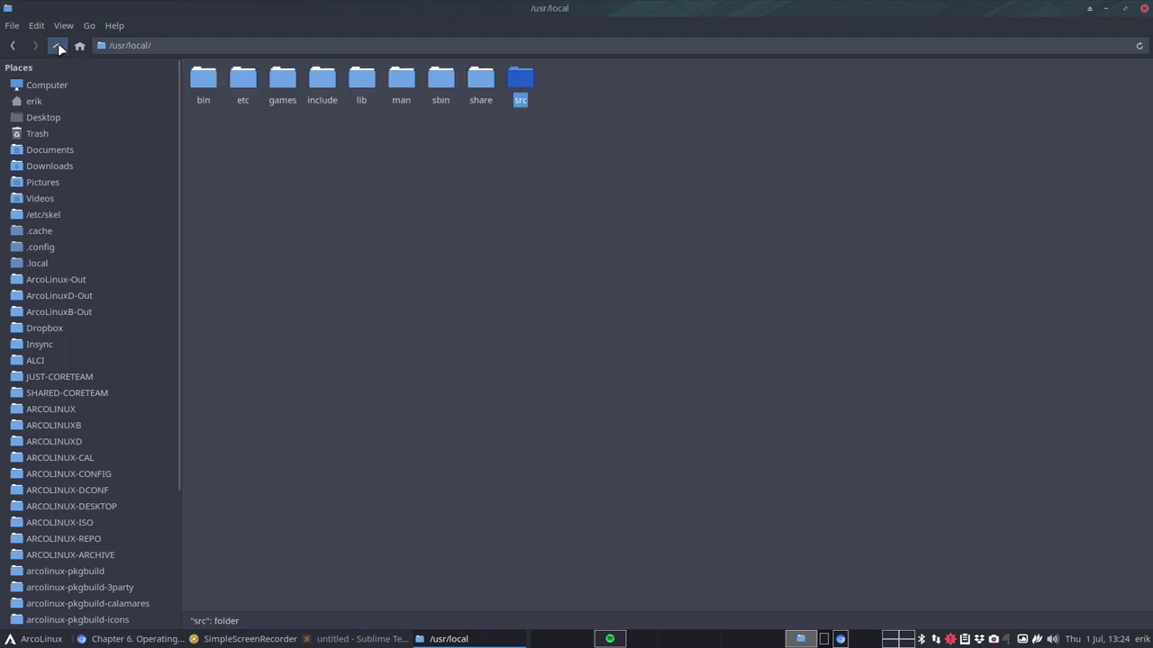
click(57, 45)
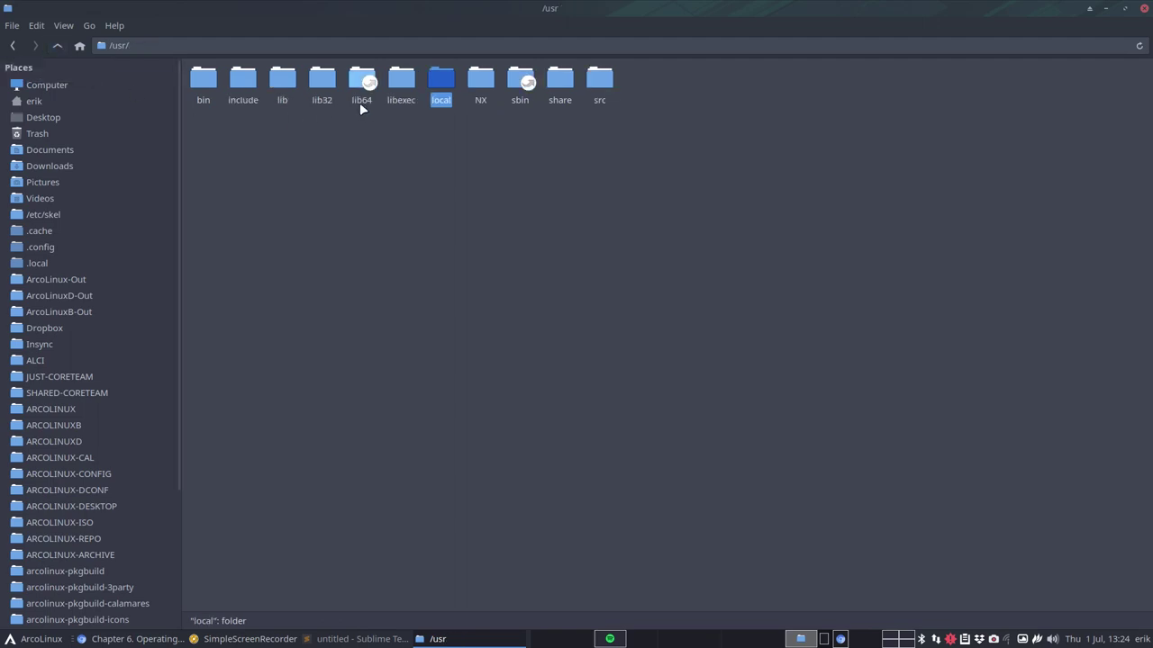
- Inspect the NX folder in /usr and its bin subfolder, then return to /usr
double_click(480, 81)
double_click(199, 83)
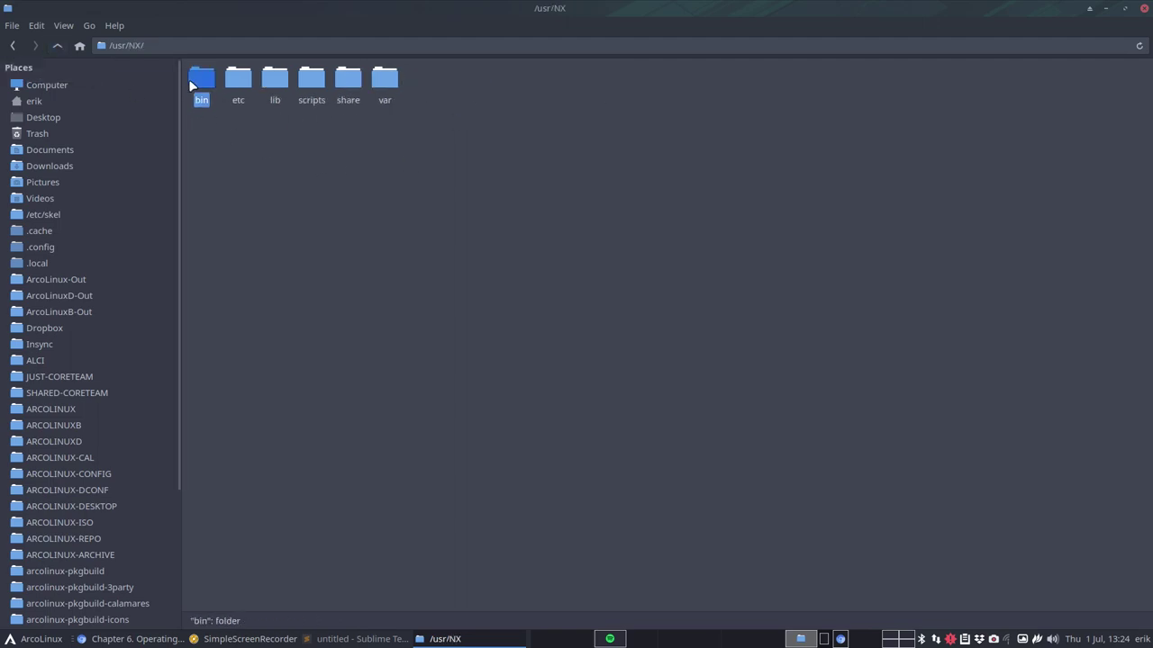
click(56, 46)
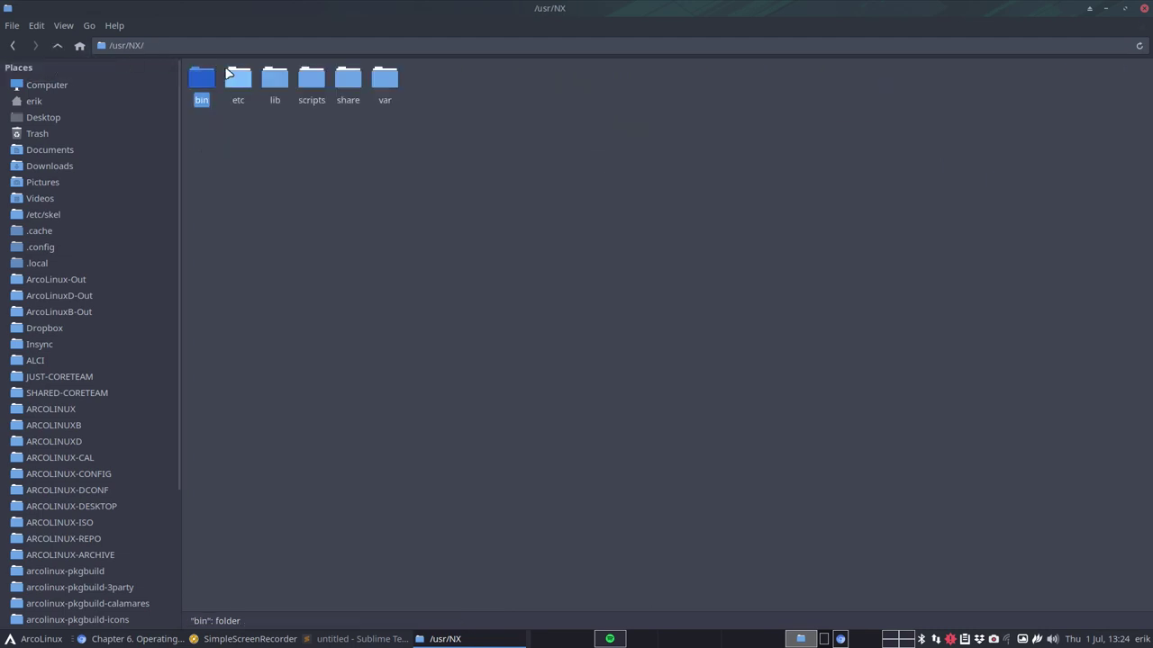
key(Right)
click(59, 47)
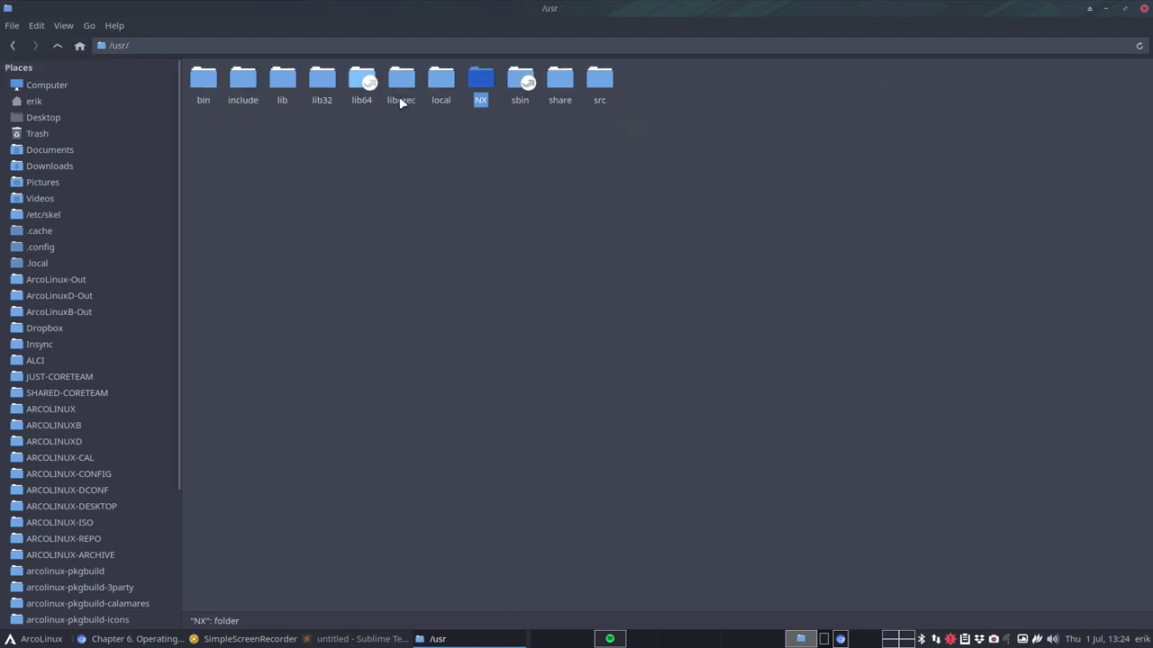
- Check the link target of /usr/sbin in its properties and close them
click(517, 81)
right_click(515, 83)
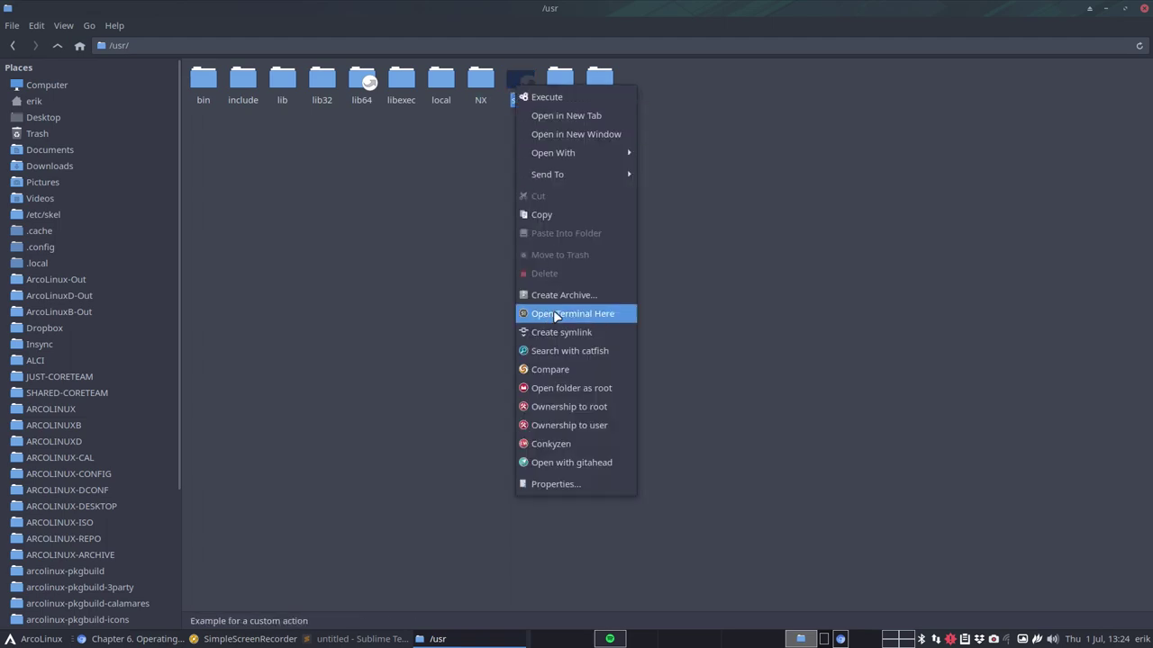
click(558, 481)
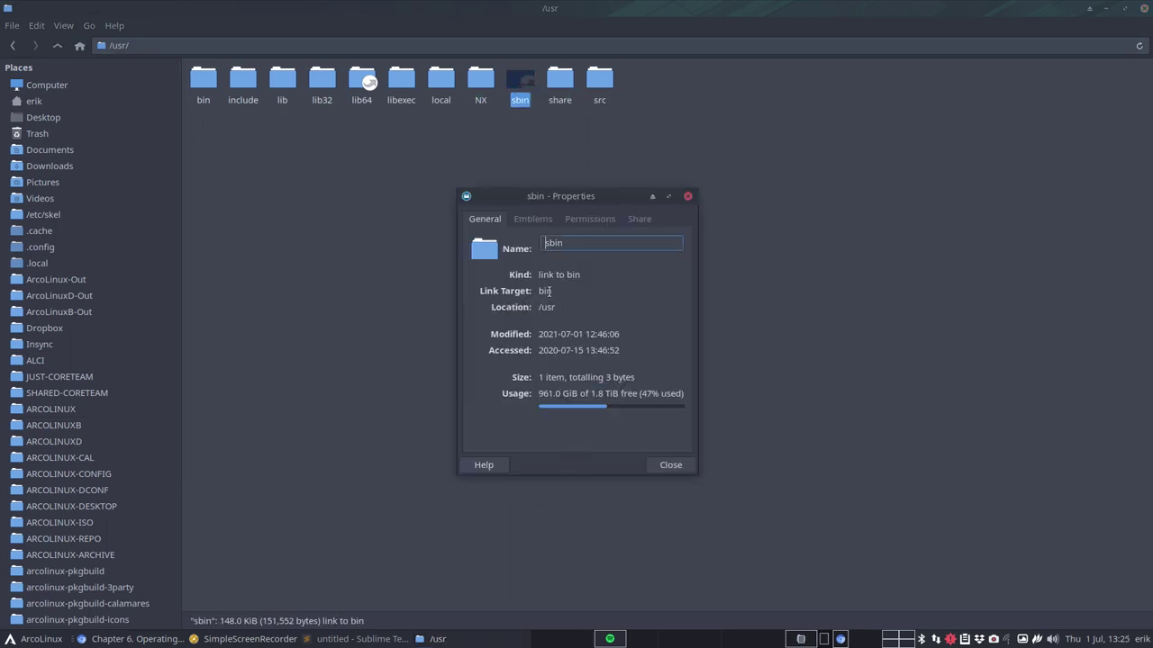
click(668, 466)
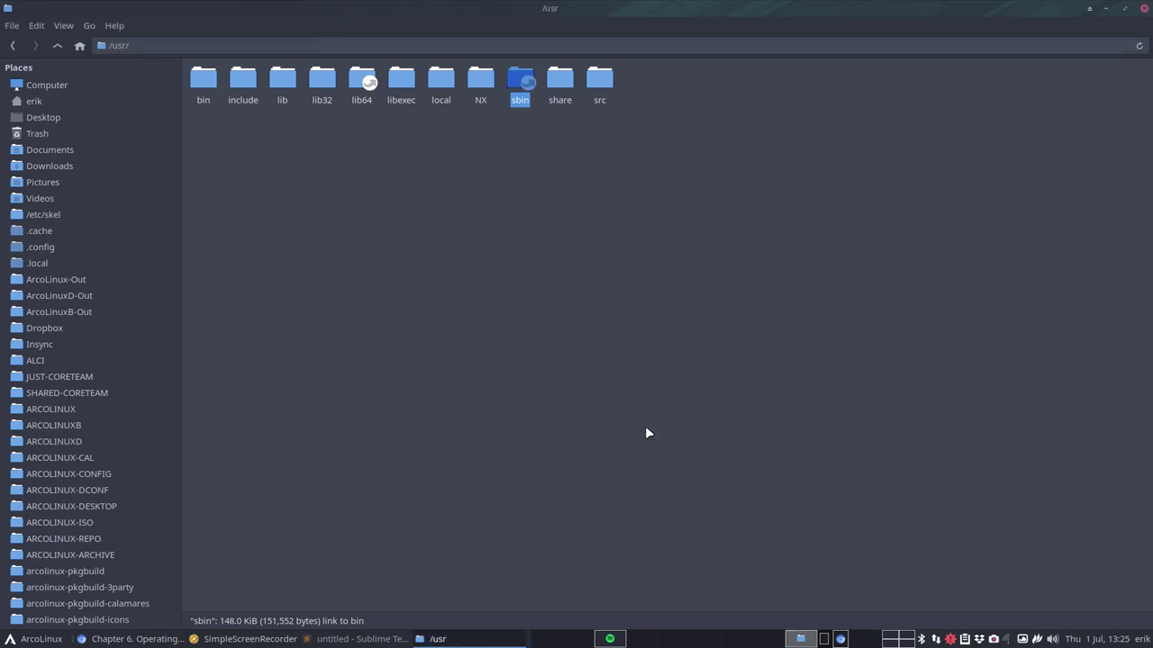
- Open /usr/share, inspect the files in its appdata folder, and return to /usr/share
double_click(566, 87)
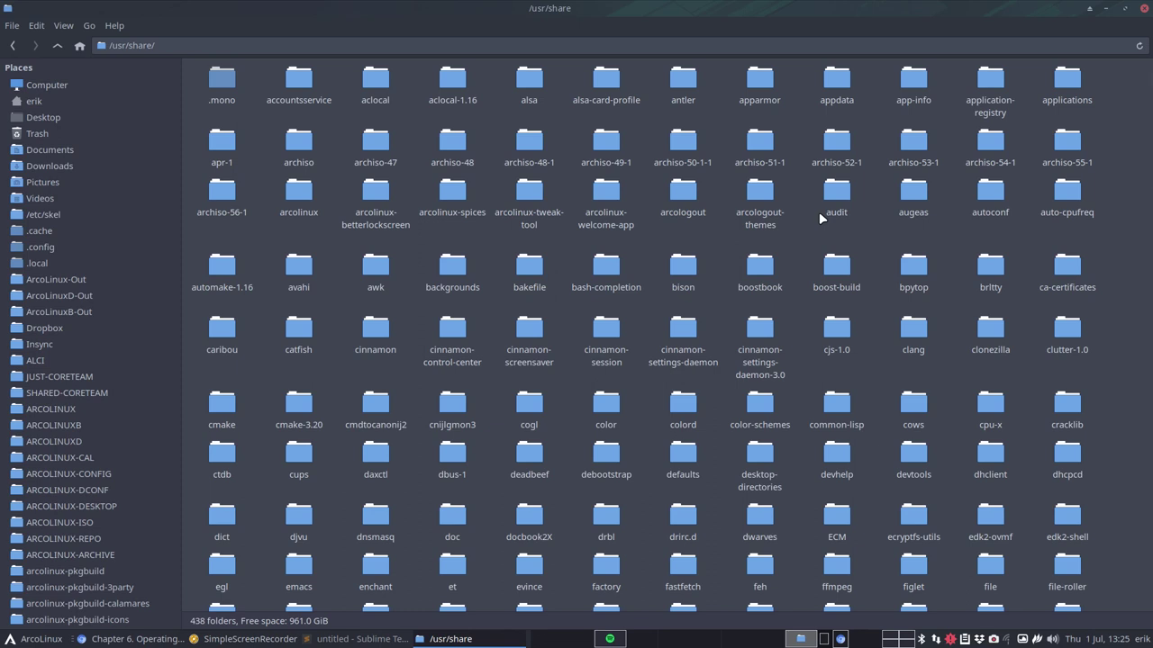
double_click(837, 81)
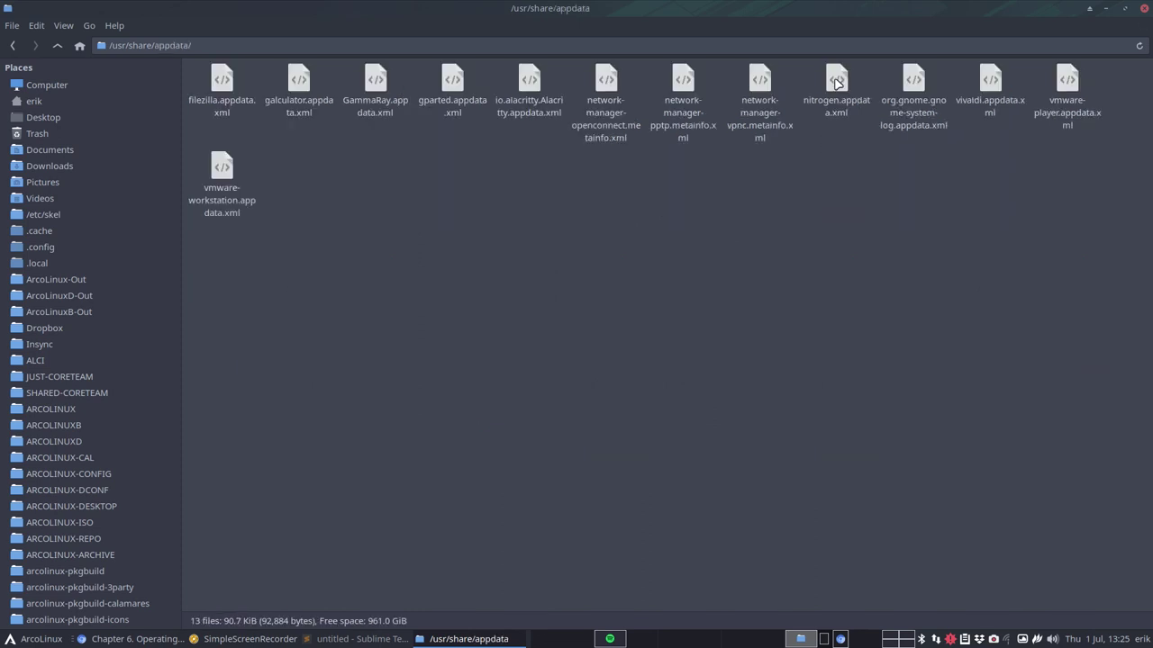
click(57, 45)
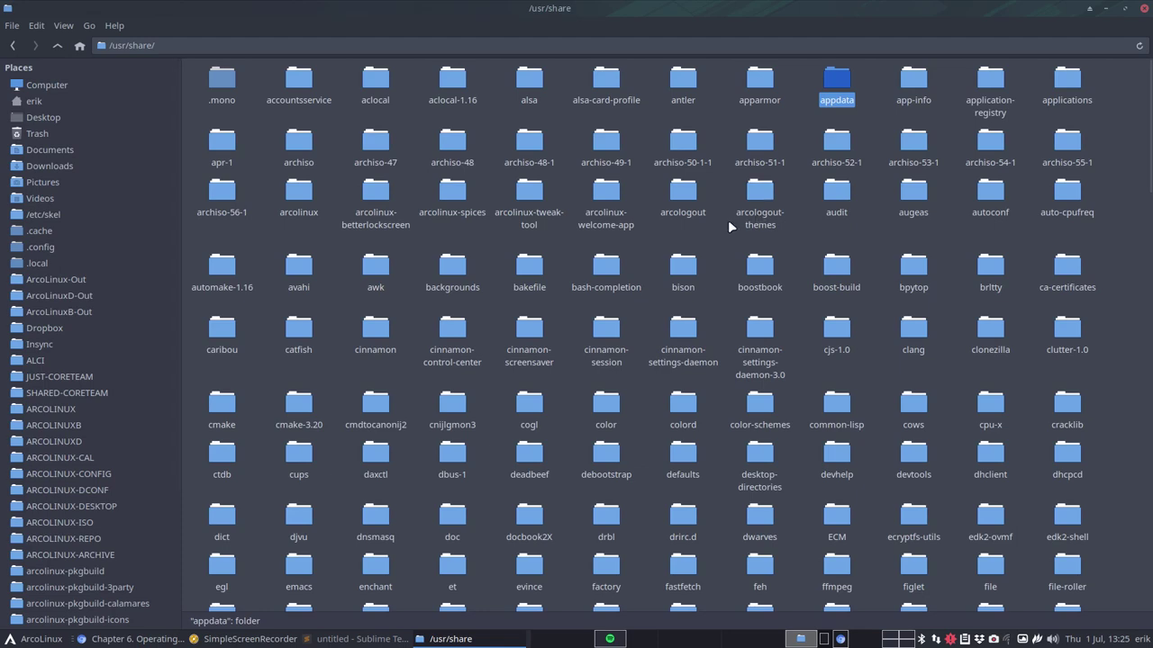
- Open /usr/share/applications and look through its .desktop files, including snap-handle-link.desktop
double_click(1066, 82)
scroll(655, 218, down, 10)
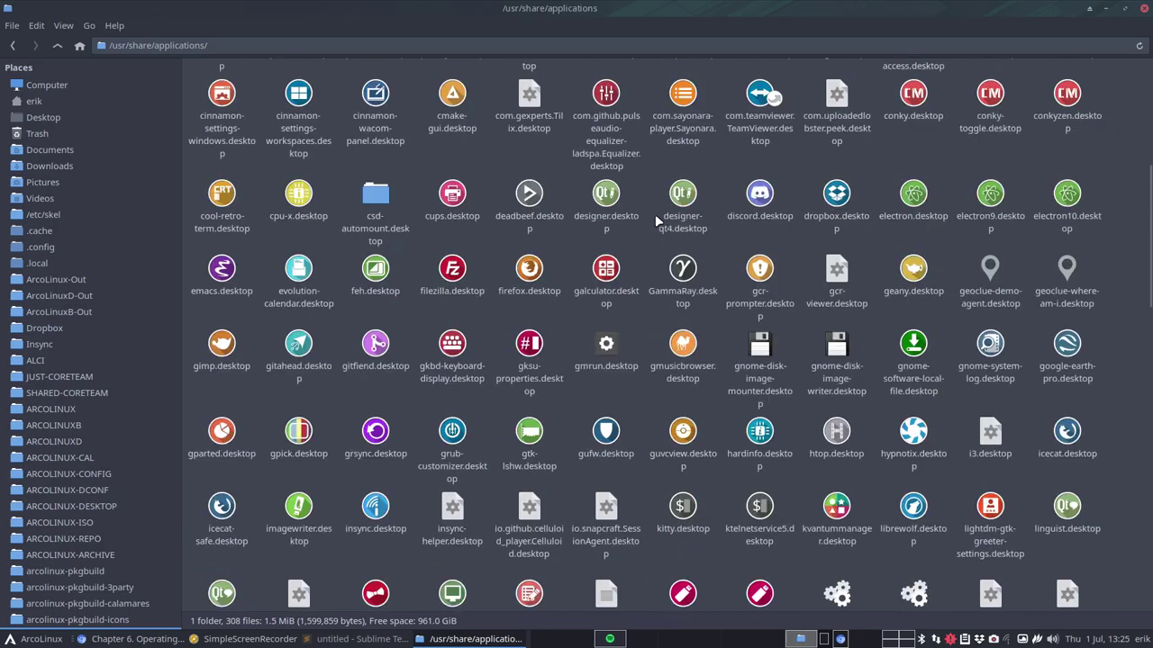
scroll(656, 220, down, 10)
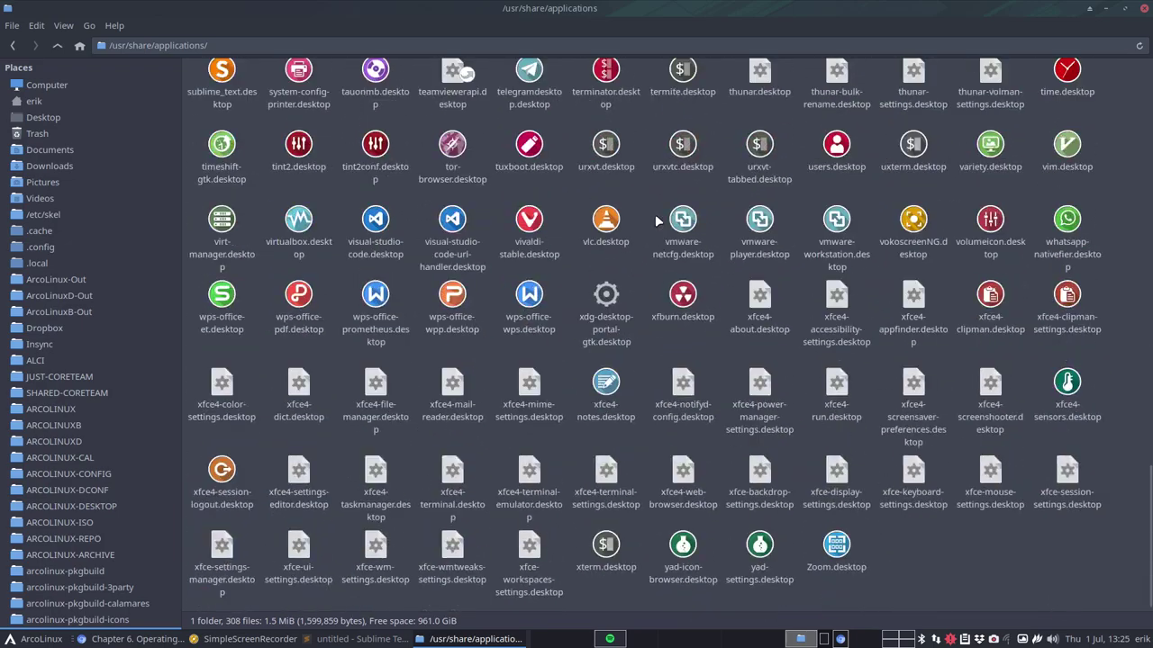
scroll(657, 220, up, 3)
click(608, 227)
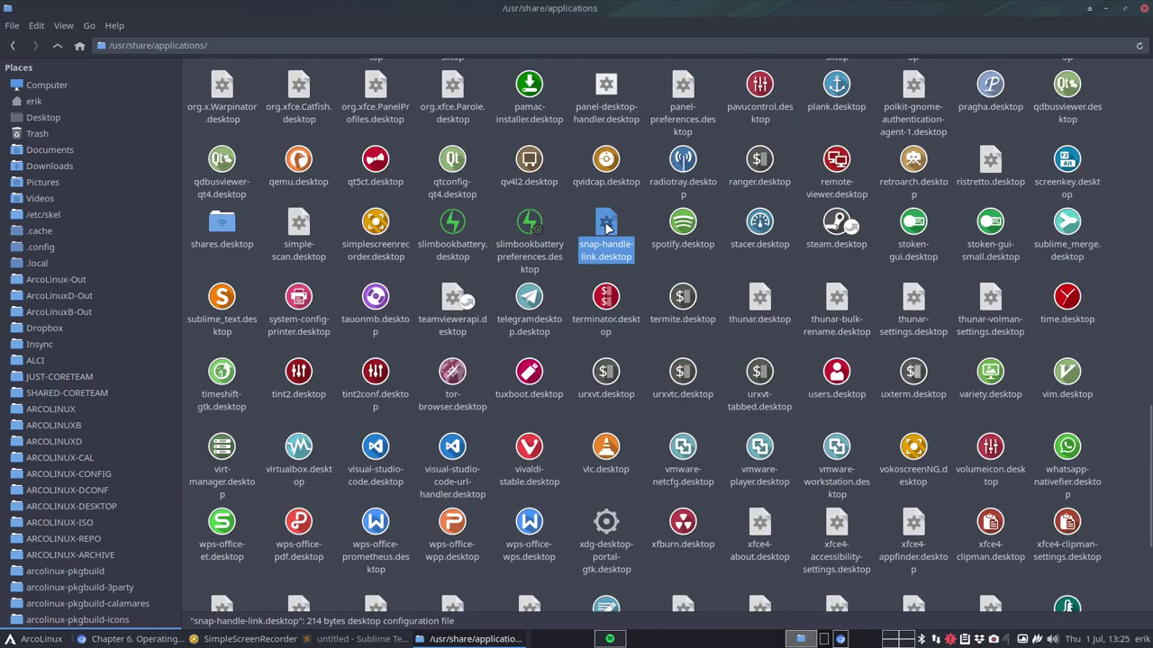
- Open qvidcap.desktop in Sublime Text, highlight the qvidcap value on its Icon line, and close the editor
click(610, 162)
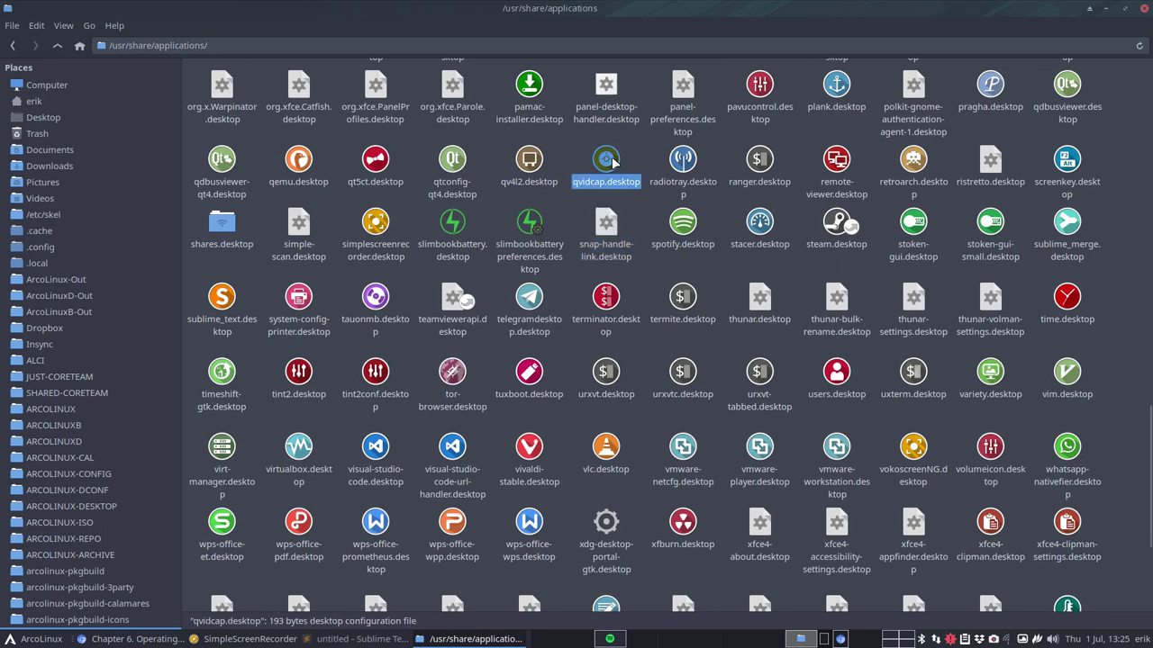
right_click(612, 160)
mouse_move(643, 190)
click(779, 192)
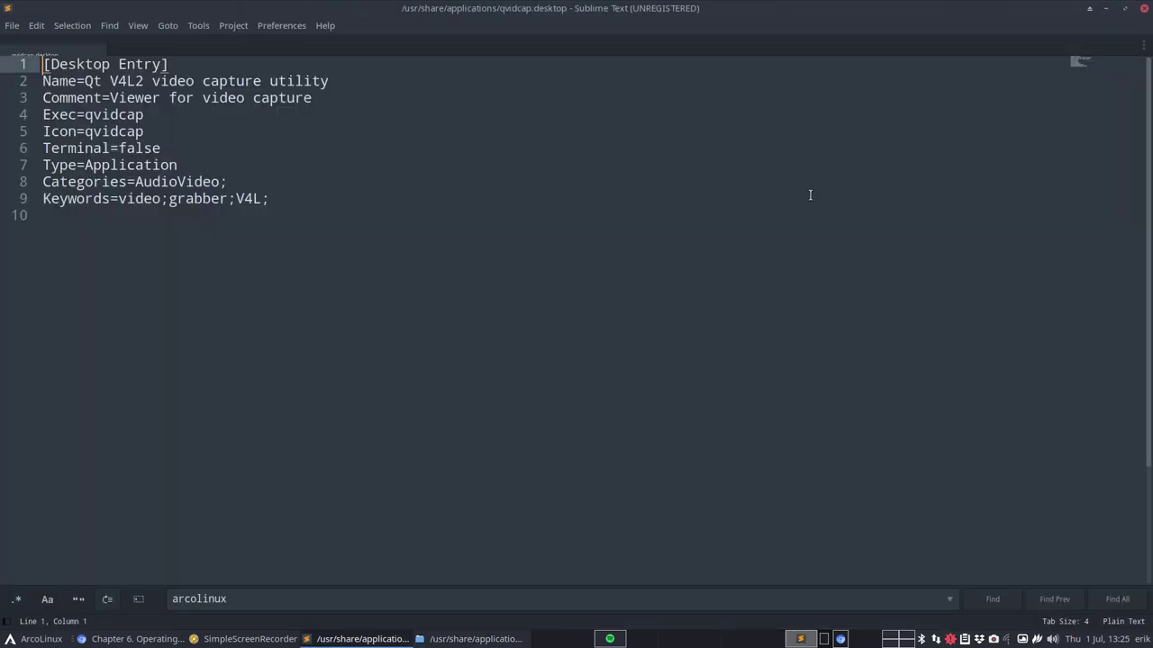
drag(82, 133, 149, 137)
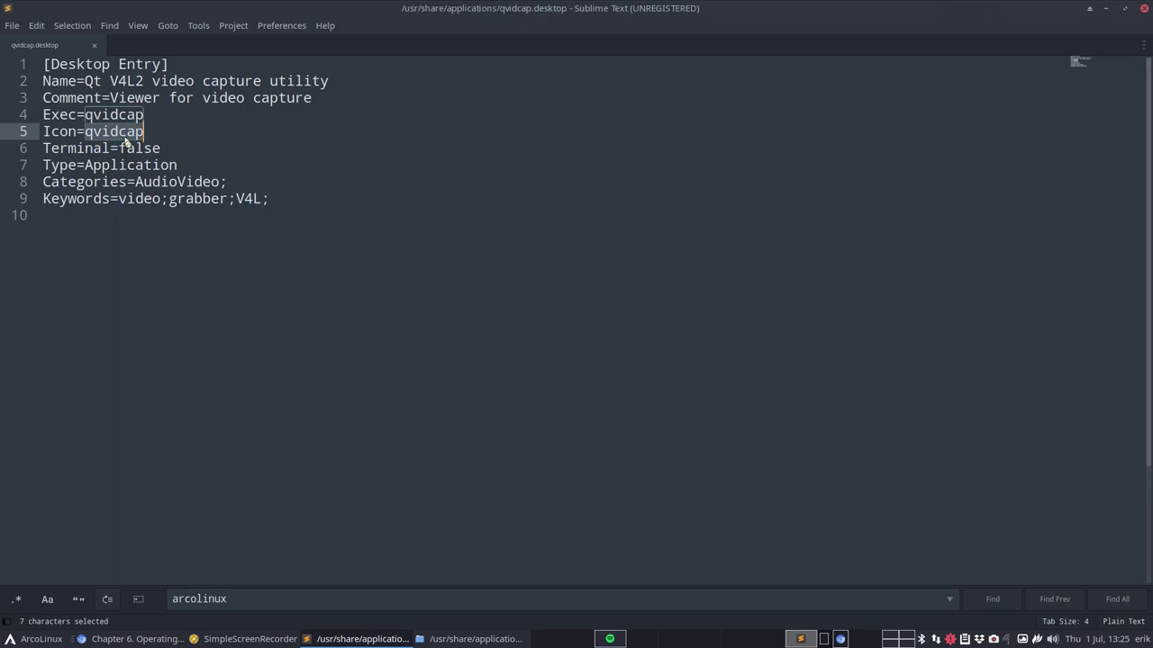
click(1142, 8)
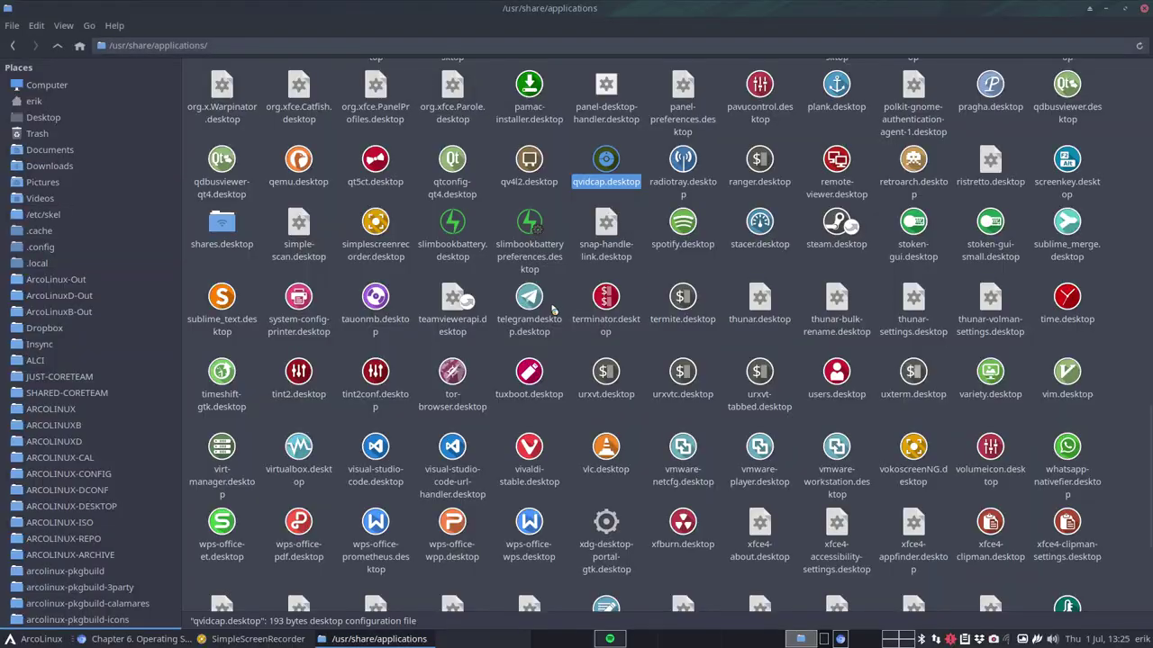
- Search the ArcoLinux application launcher for "tux" to compare its entry with tuxboot.desktop, then dismiss the launcher
click(20, 641)
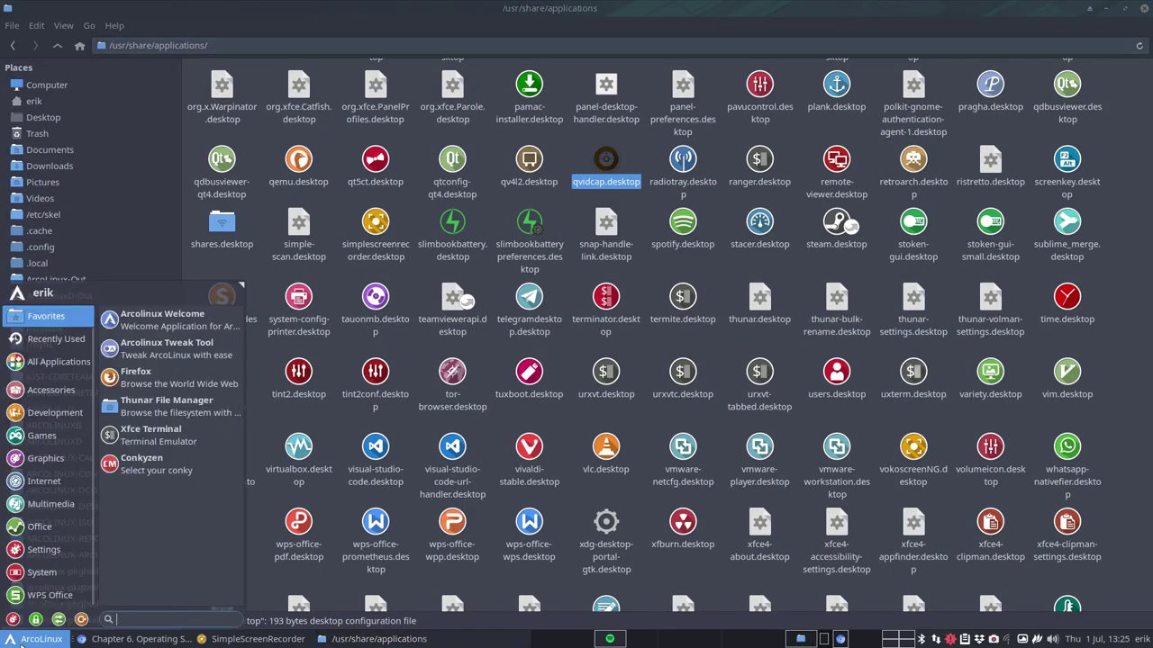
text(tux)
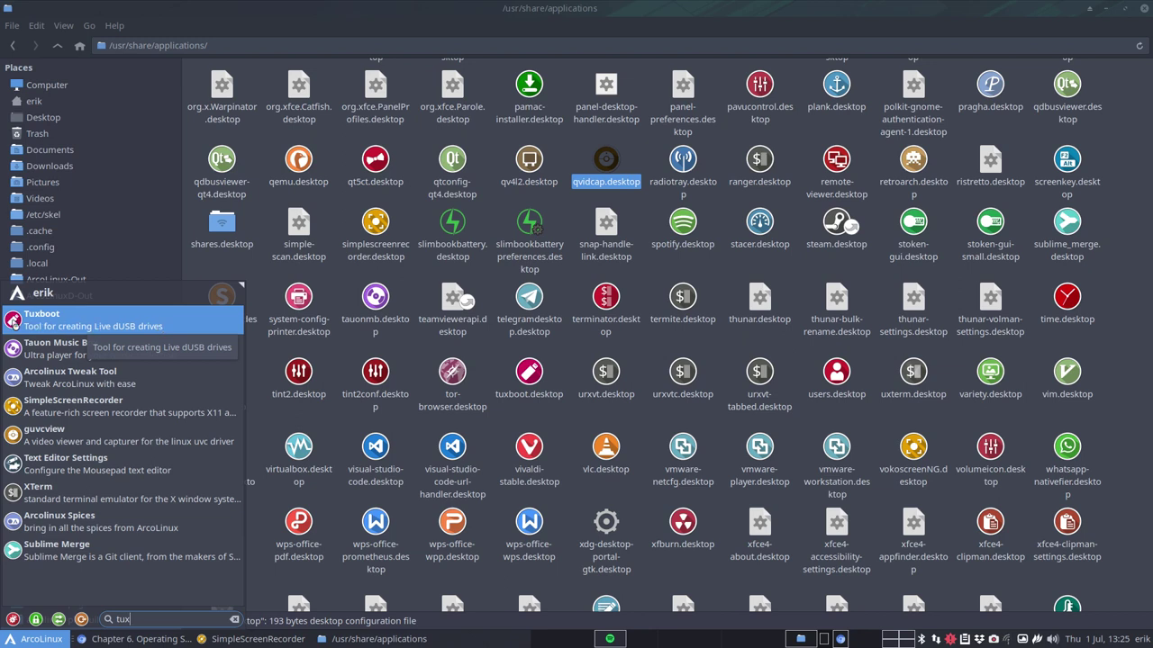
click(568, 286)
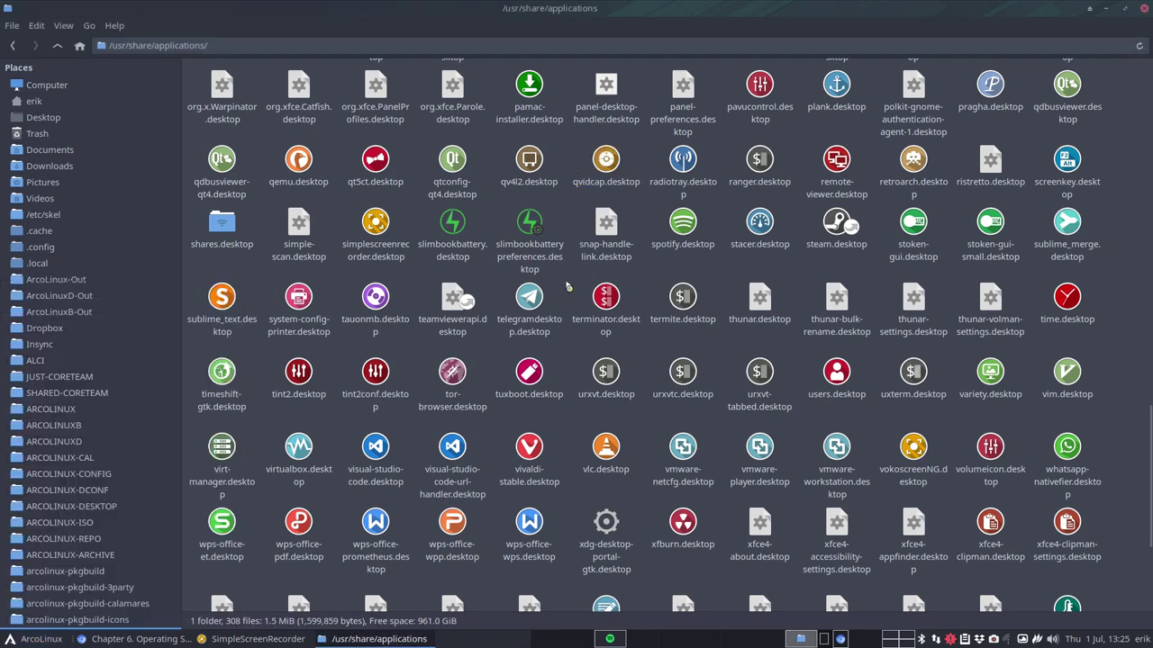
- Return to /usr/share and highlight the archiso version folders, from archiso through archiso-56-1, then clear the selection
click(59, 48)
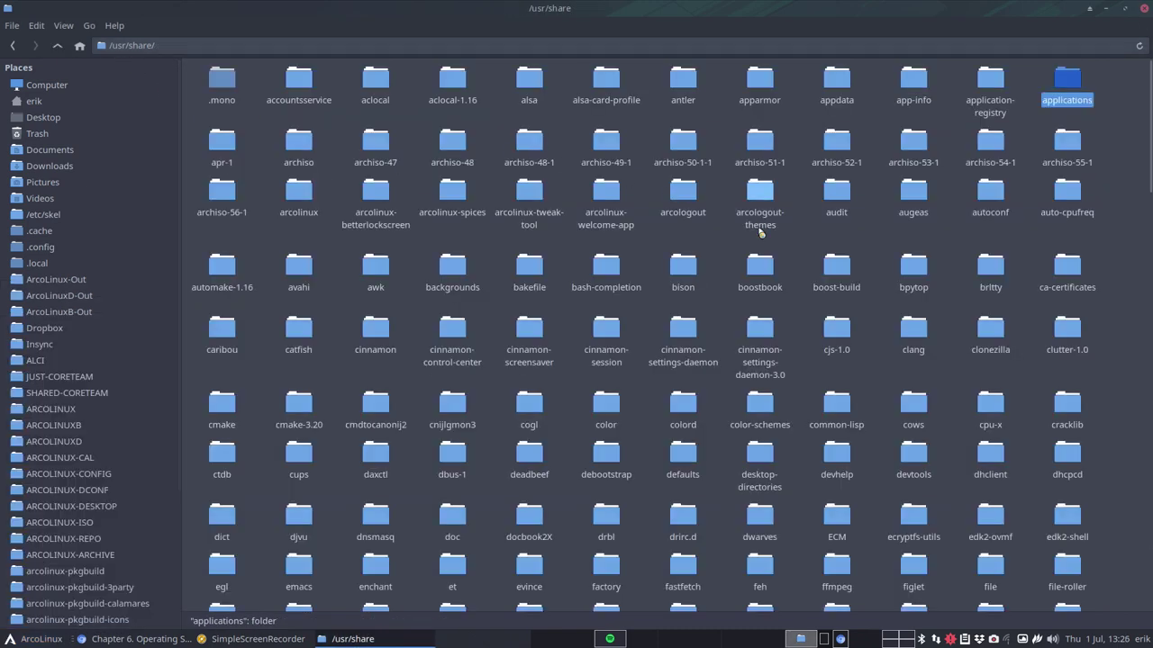
click(299, 144)
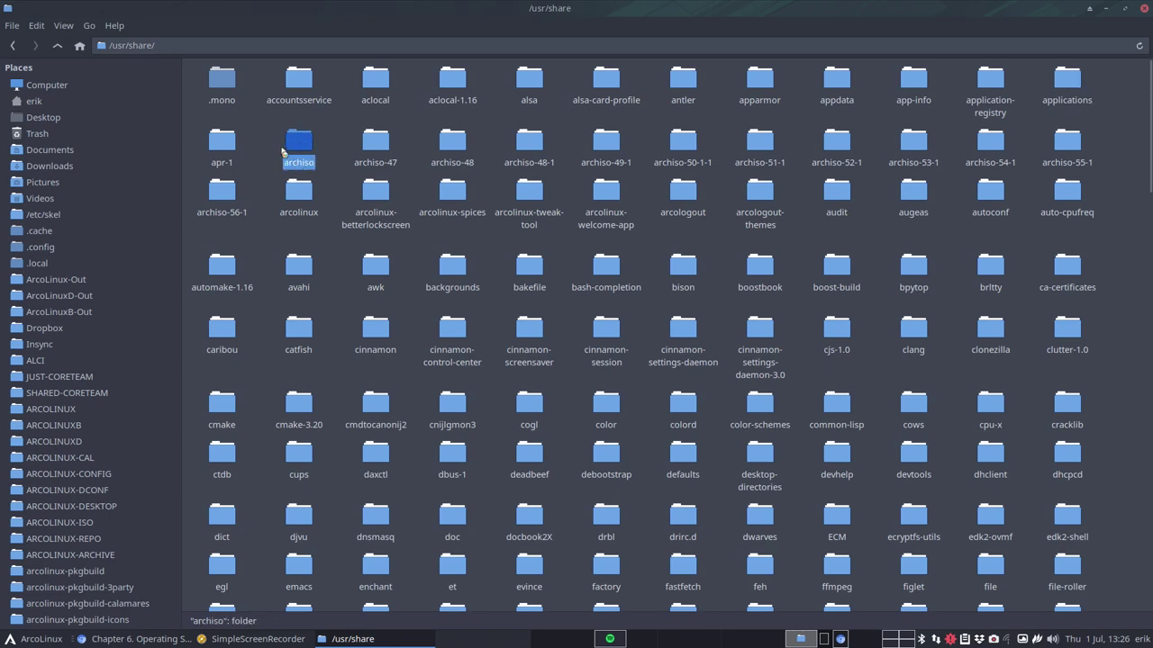
drag(304, 142, 1075, 159)
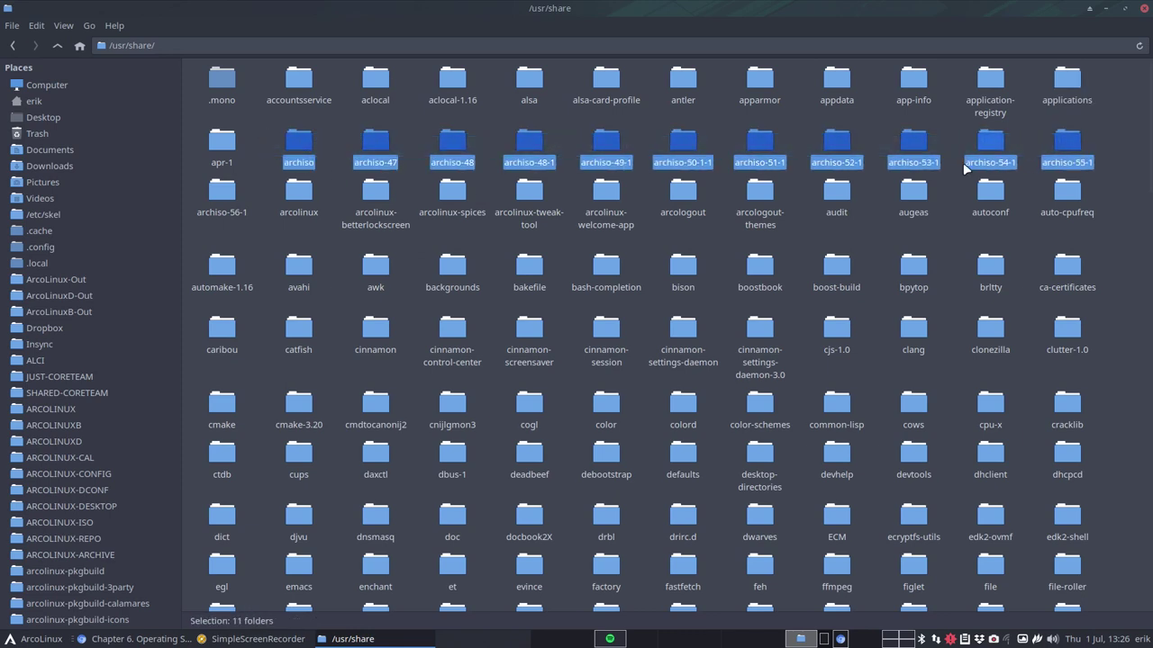
click(221, 191)
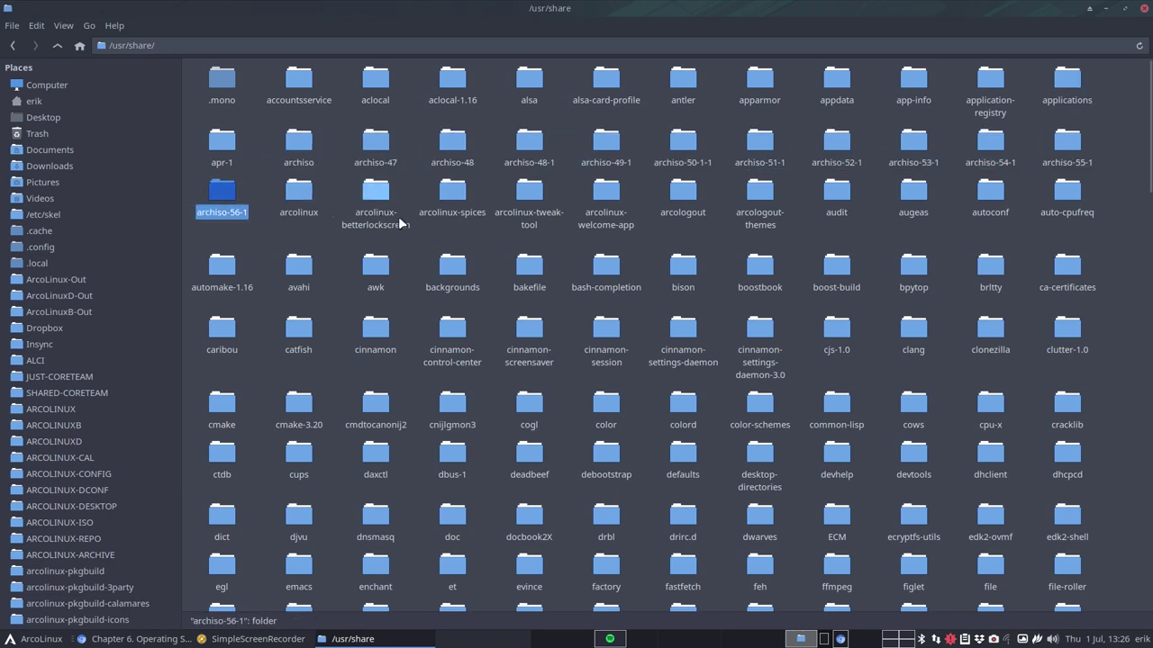
click(425, 235)
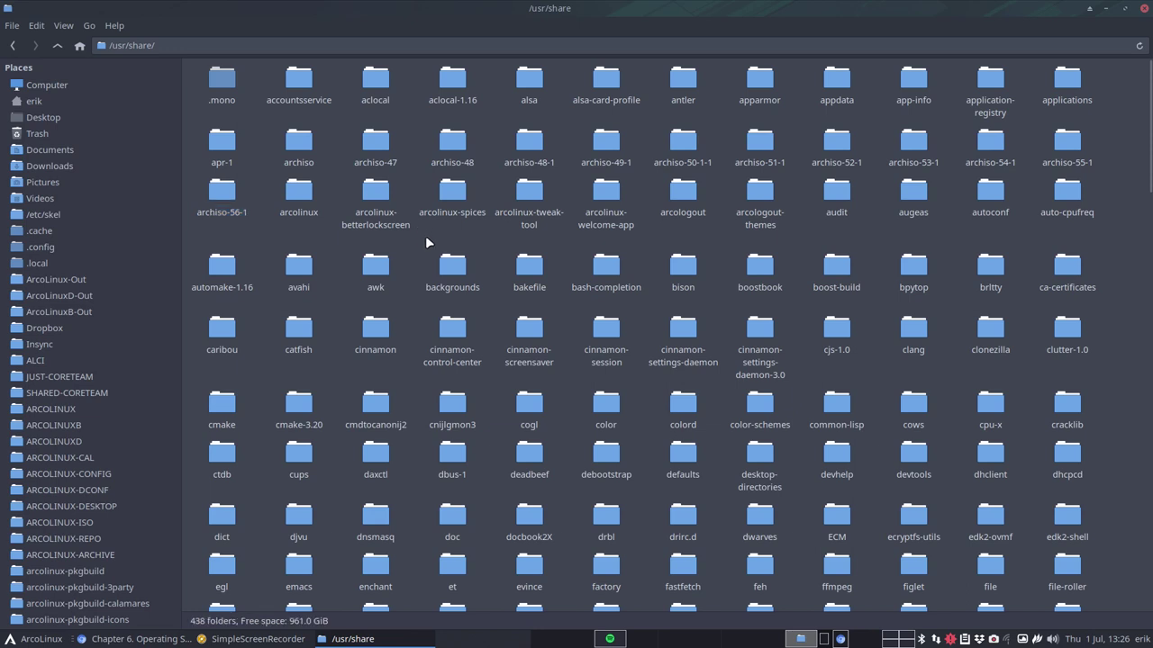
- Look over the ArcoLinux folders in /usr/share, from arcolinux-betterlockscreen through arcologout-themes
click(281, 196)
click(374, 191)
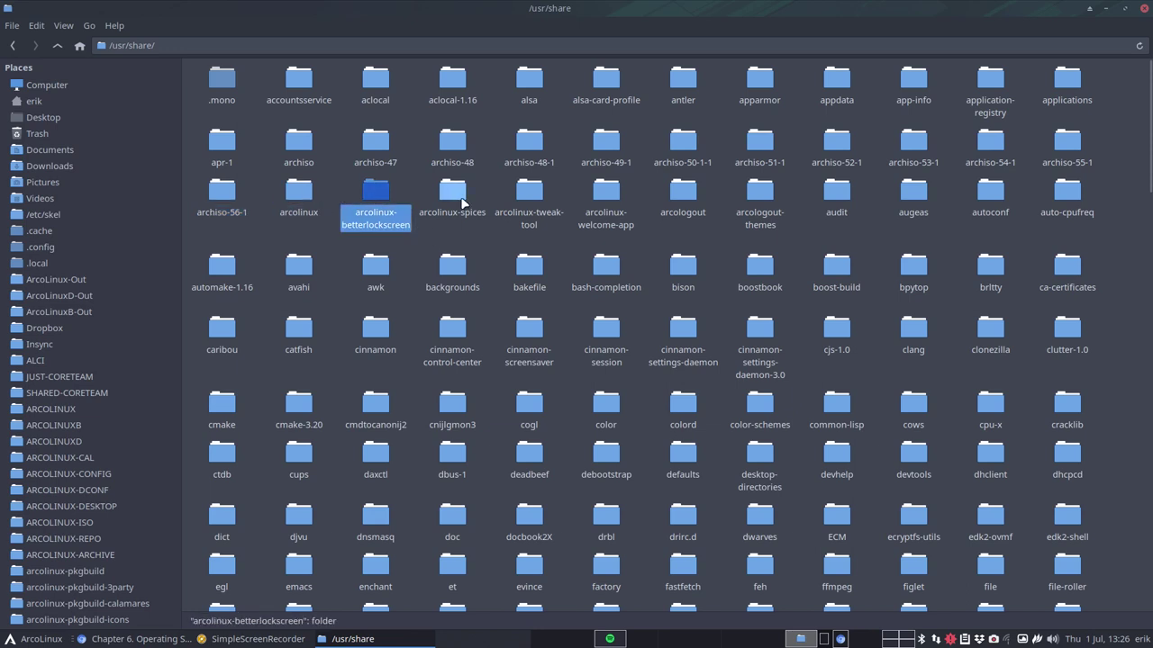
click(461, 196)
click(526, 191)
click(600, 192)
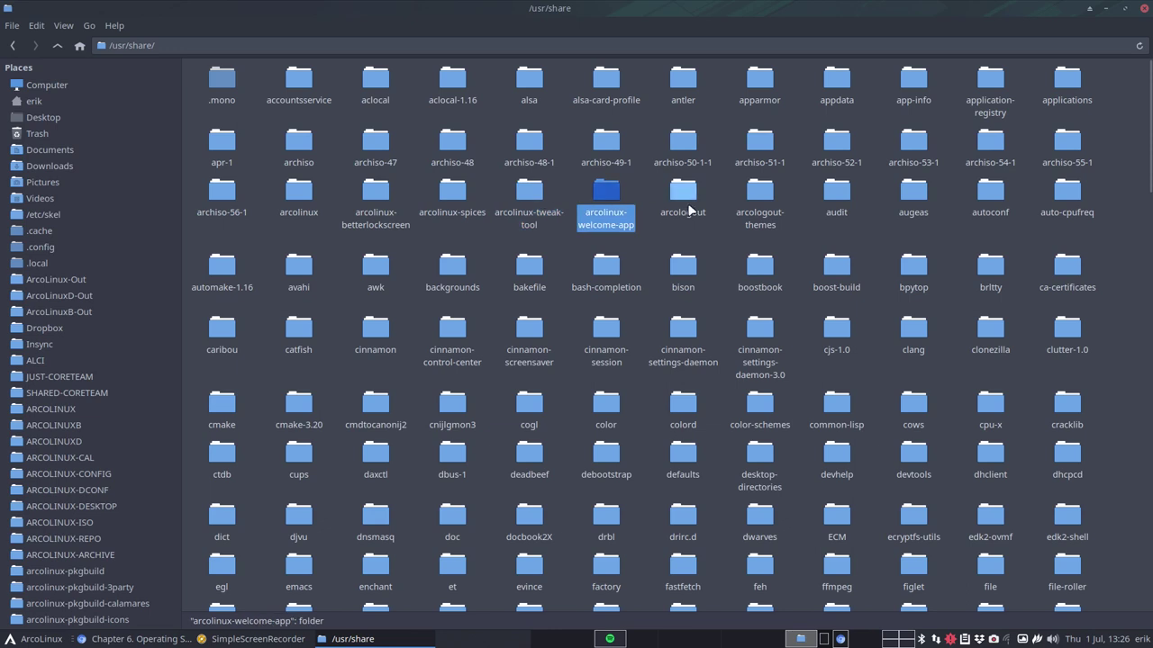
click(677, 190)
click(760, 193)
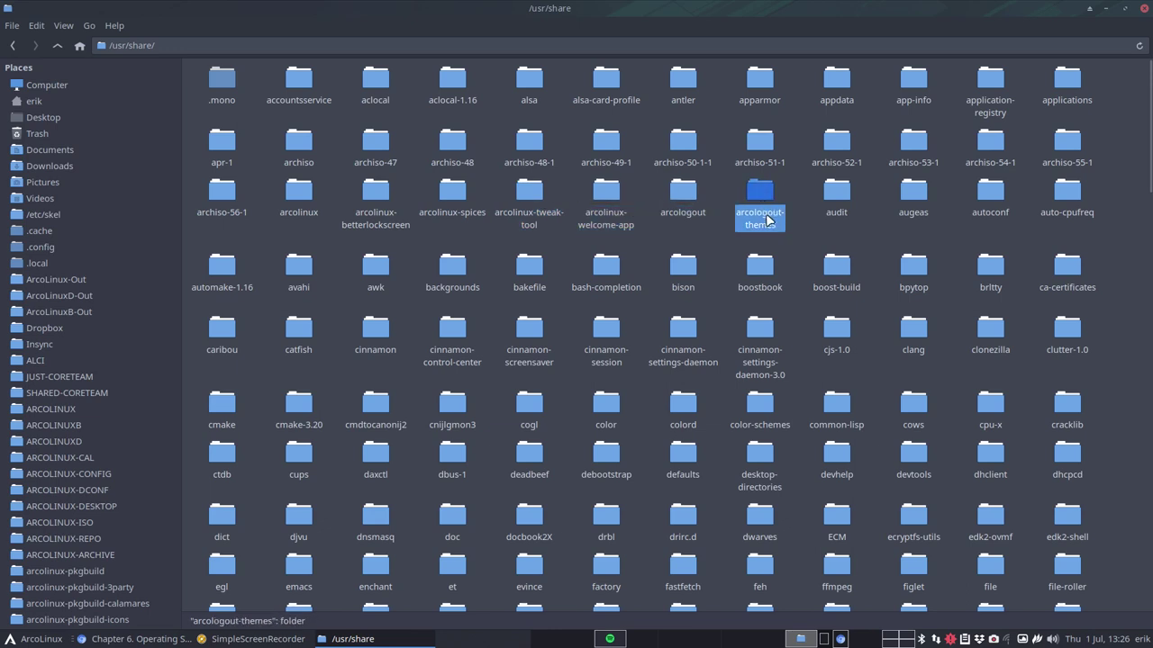
- Open the gnome folder inside /usr/share/backgrounds
double_click(452, 265)
drag(202, 128, 275, 94)
click(286, 134)
click(262, 94)
double_click(262, 95)
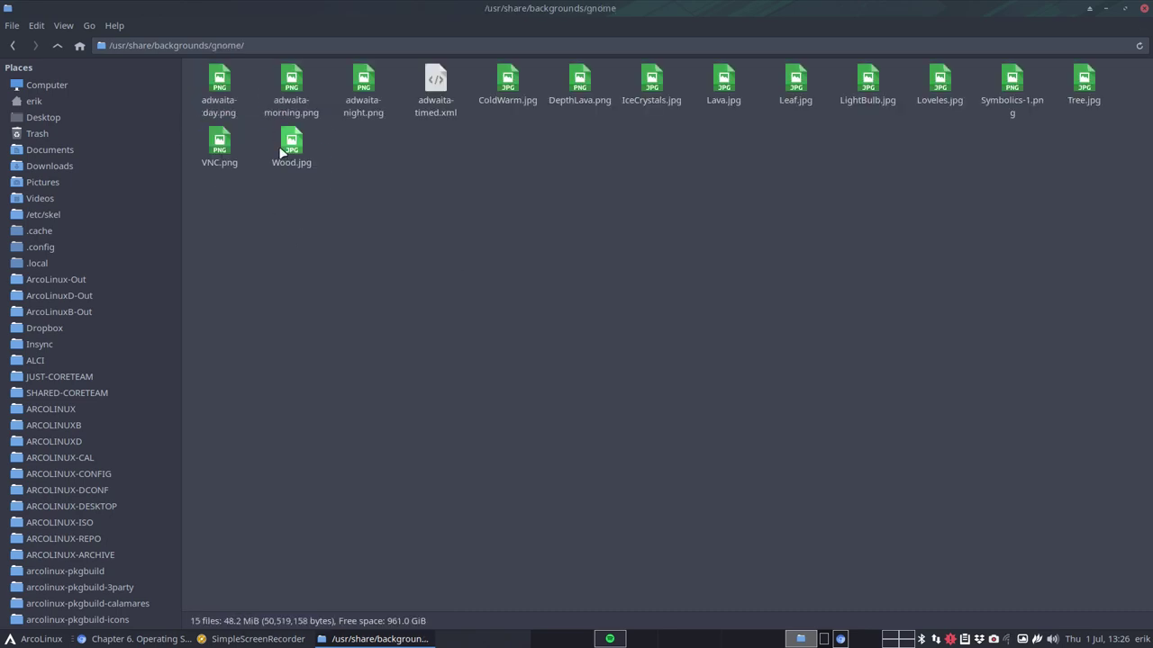
- View adwaita-day.png in the image viewer and page through the following wallpapers as far as Tree.jpg
double_click(222, 86)
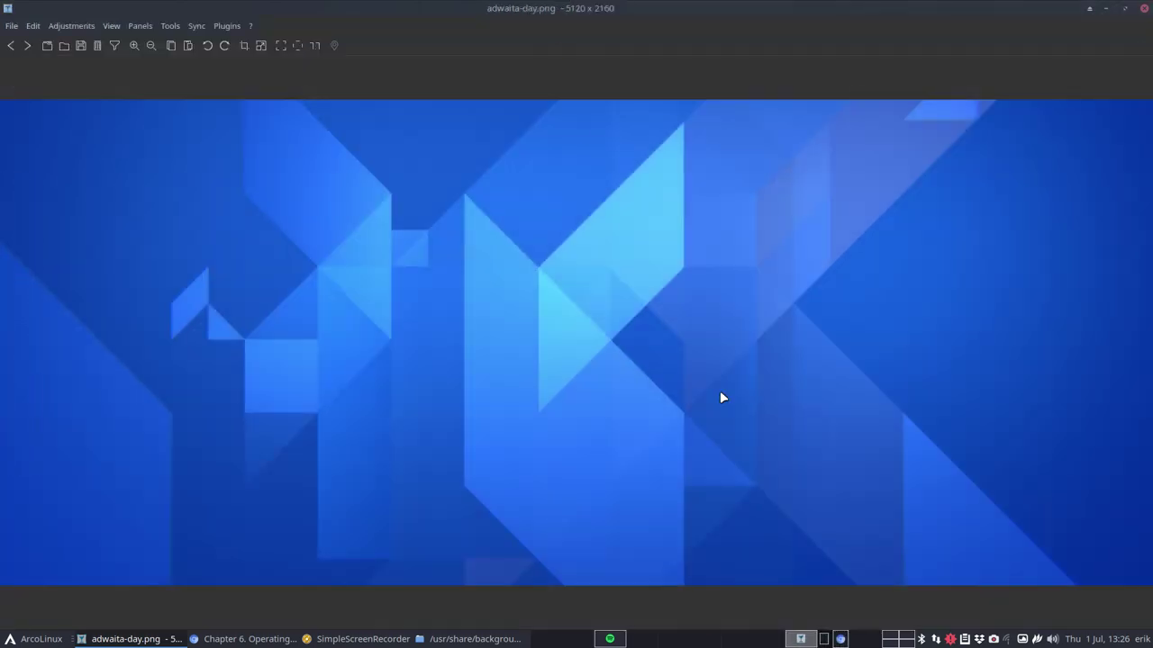
key(Right)
key(Right)
key(Right)
key(Right)
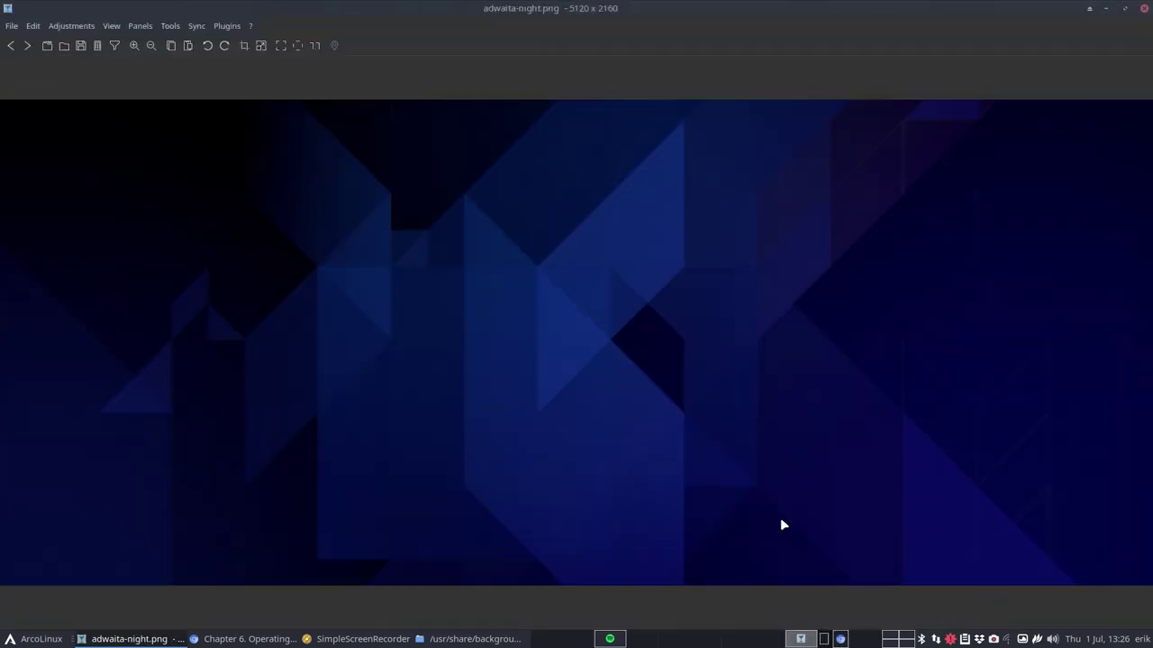
key(Right)
key(Right)
key(Right)
key(Right)
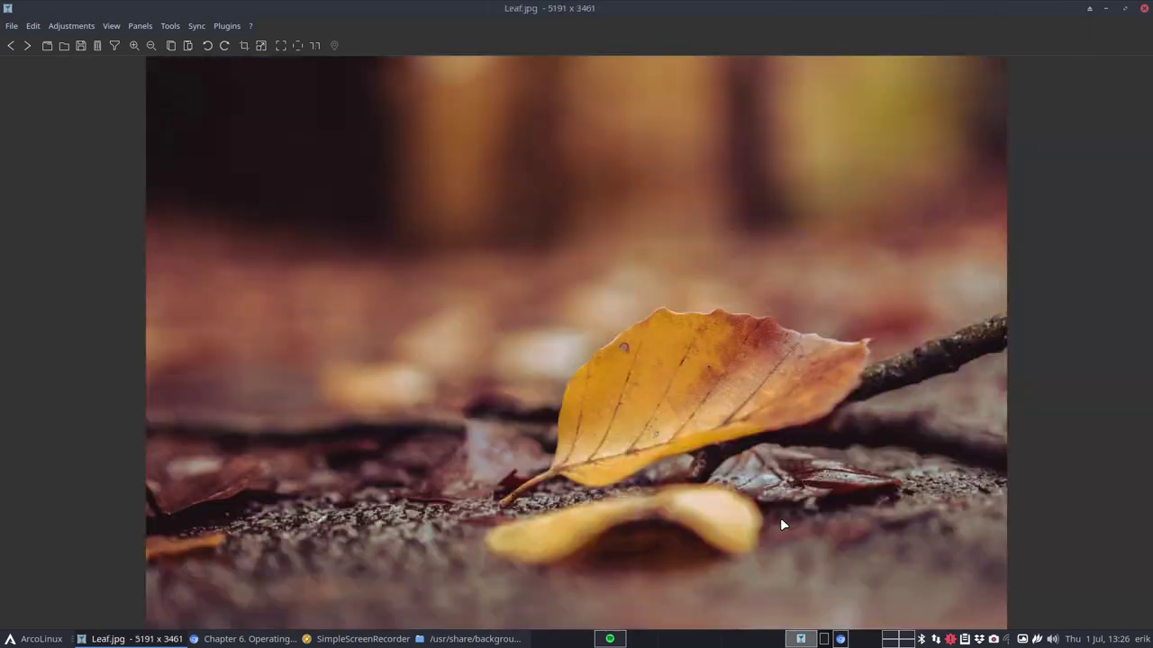
key(Right)
key(Right)
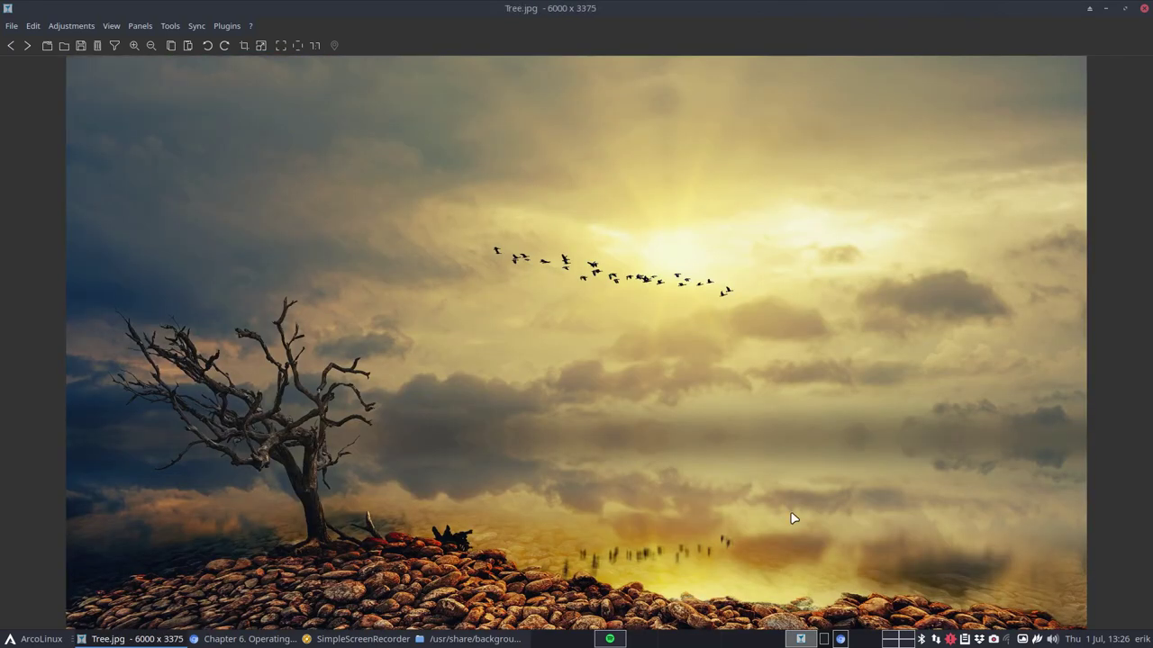
- Close the image viewer and go back up to the /usr/share folder
click(1144, 8)
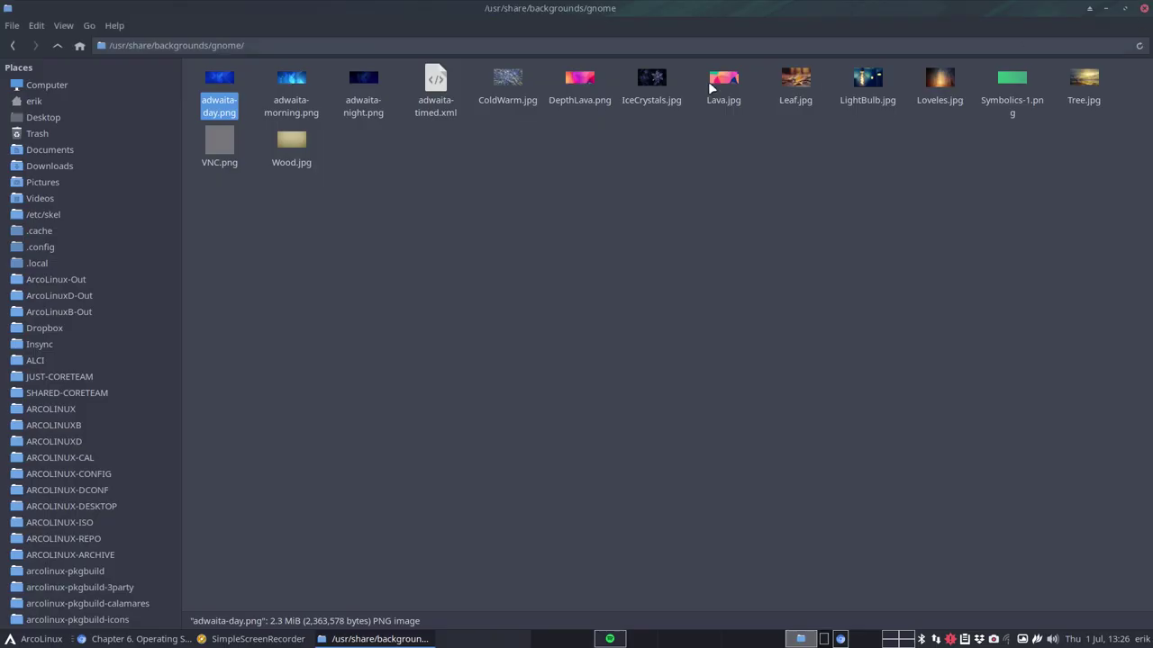
click(61, 43)
click(61, 43)
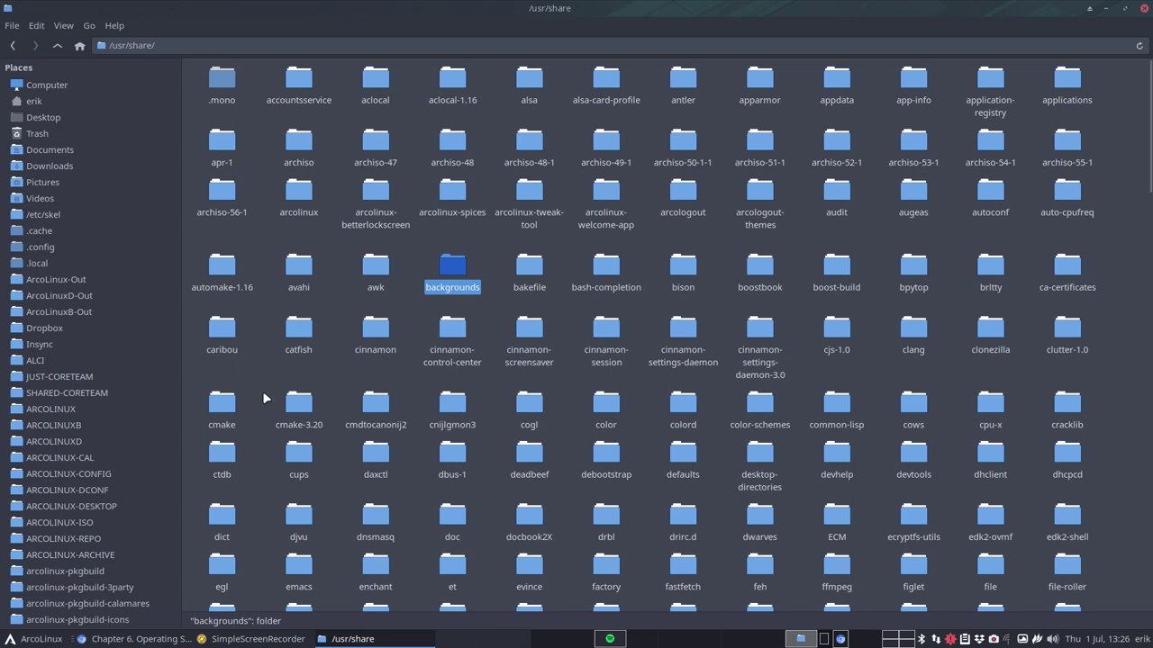
- Look through the /usr/share folders starting with c to f, singling out cpu-x and fastfetch
scroll(263, 394, down, 1)
scroll(264, 397, down, 1)
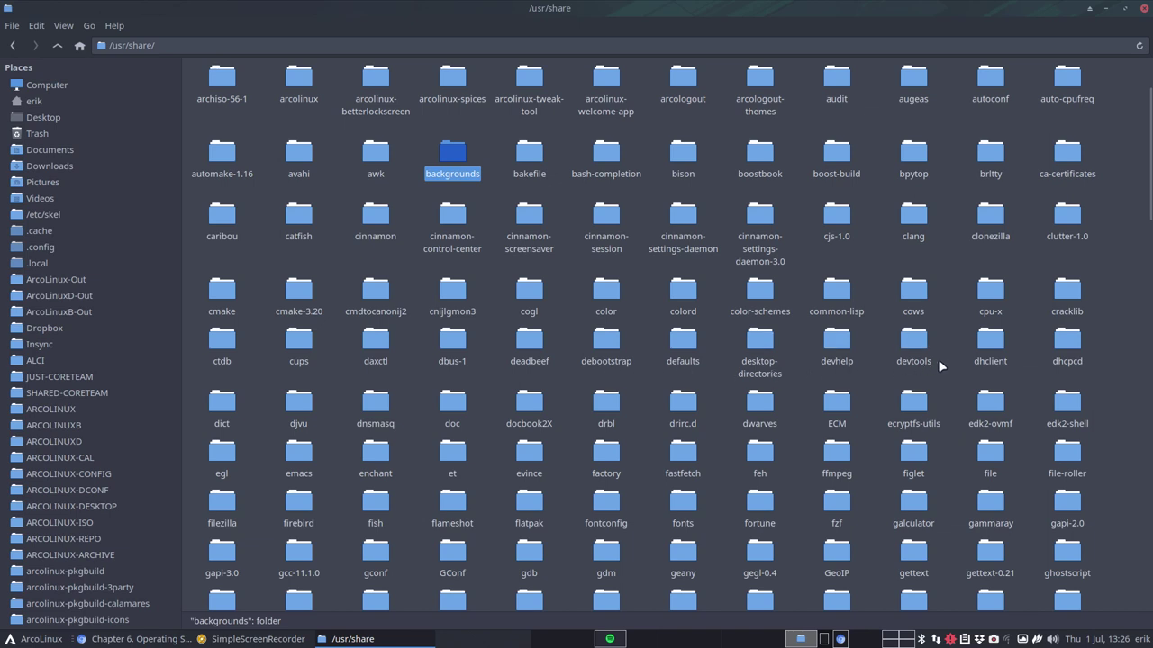
click(990, 300)
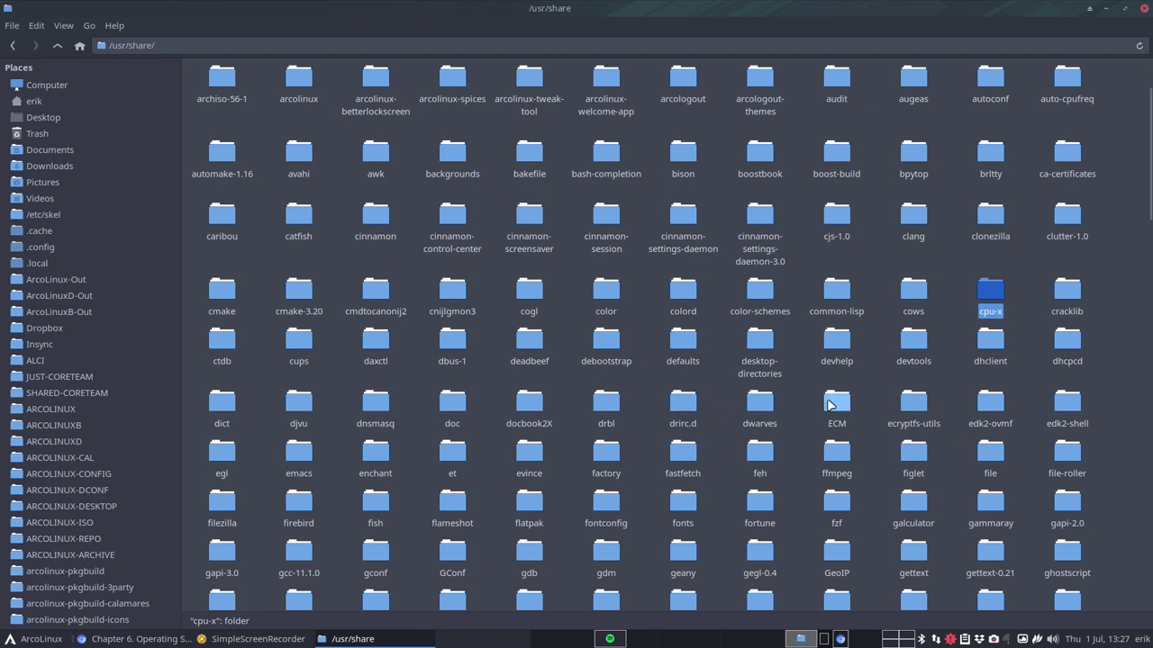
scroll(969, 409, down, 1)
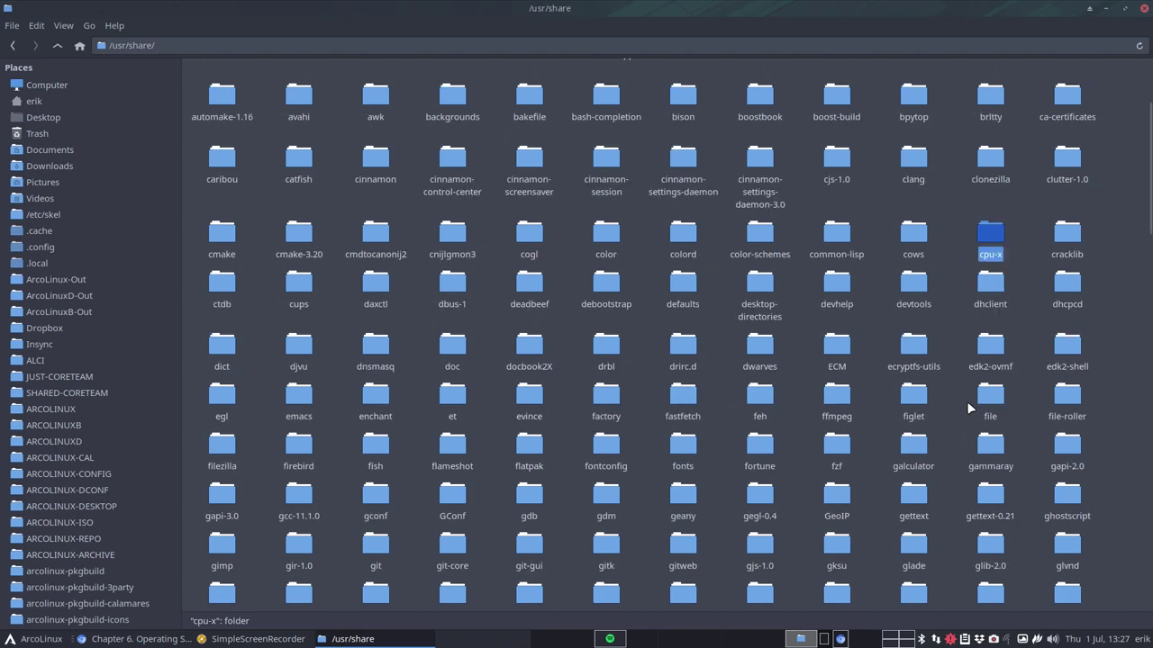
scroll(969, 409, down, 1)
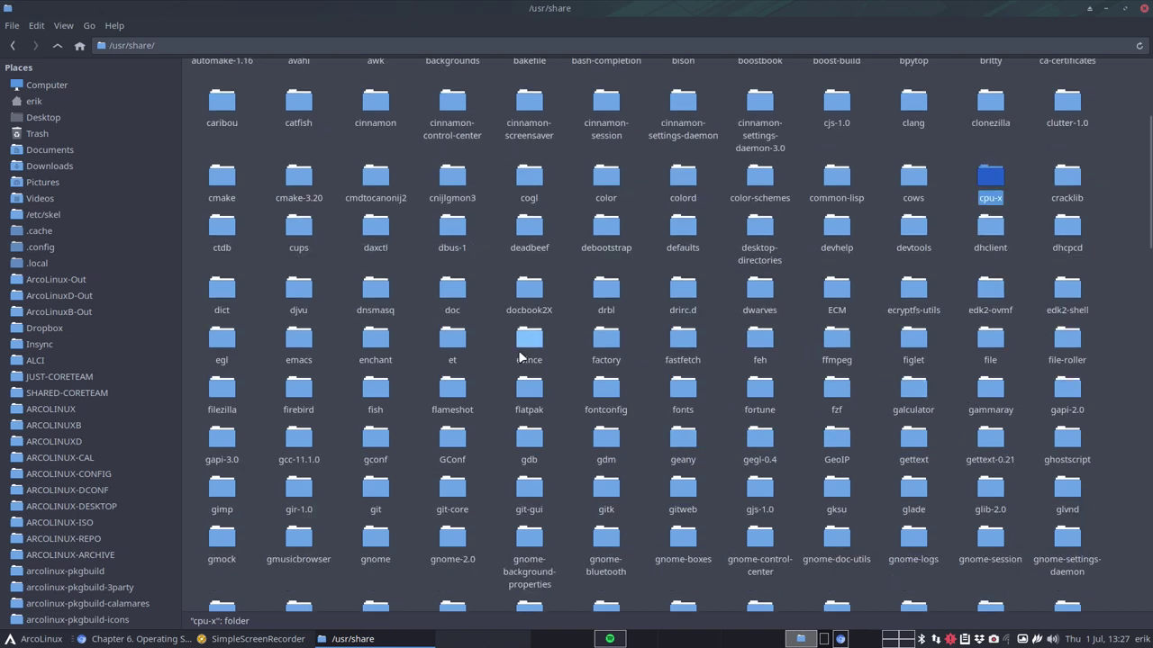
click(694, 341)
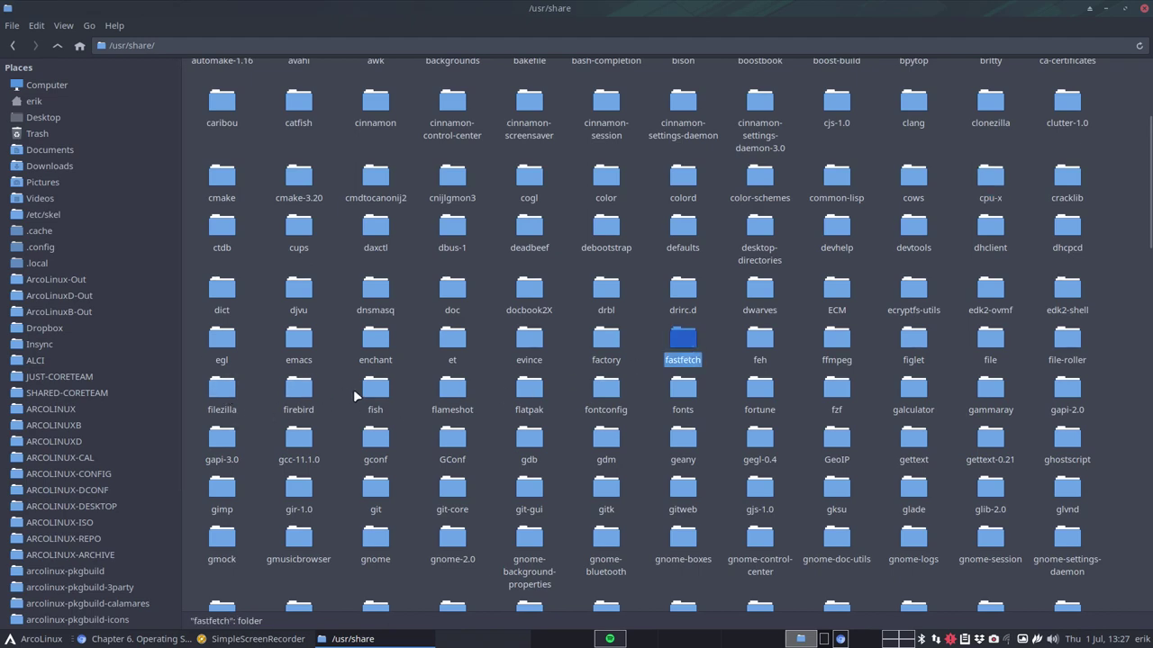
- Examine the folders starting with f and g, singling out flatpak and gammaray, and clear the selection
scroll(353, 389, down, 1)
scroll(353, 389, down, 1)
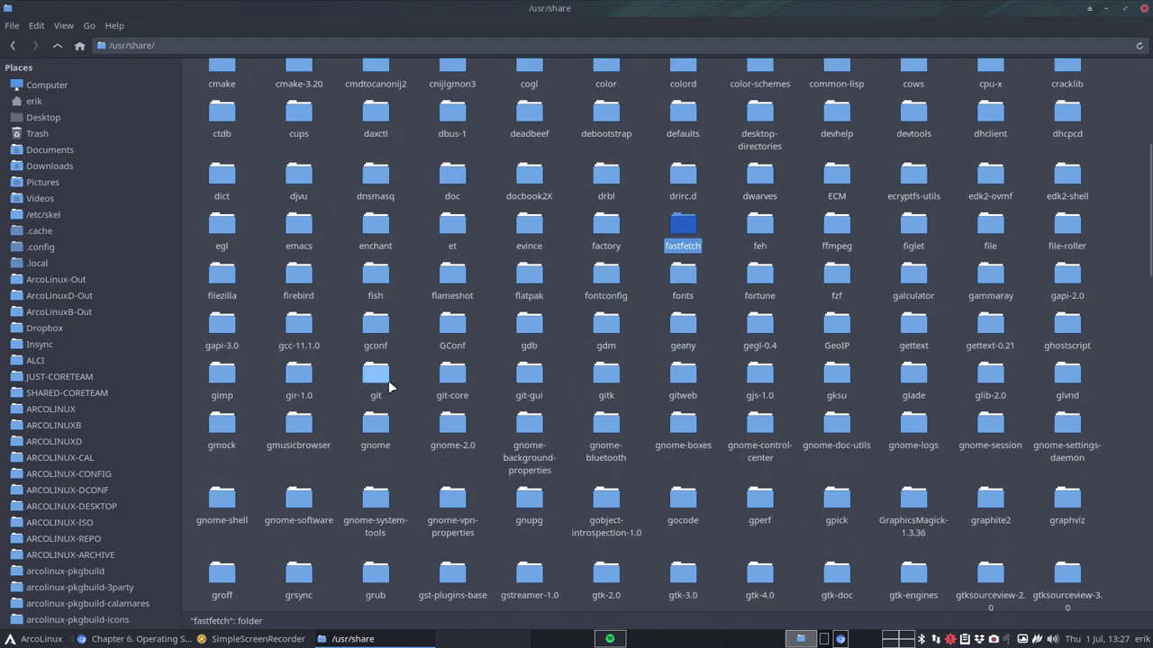
click(522, 288)
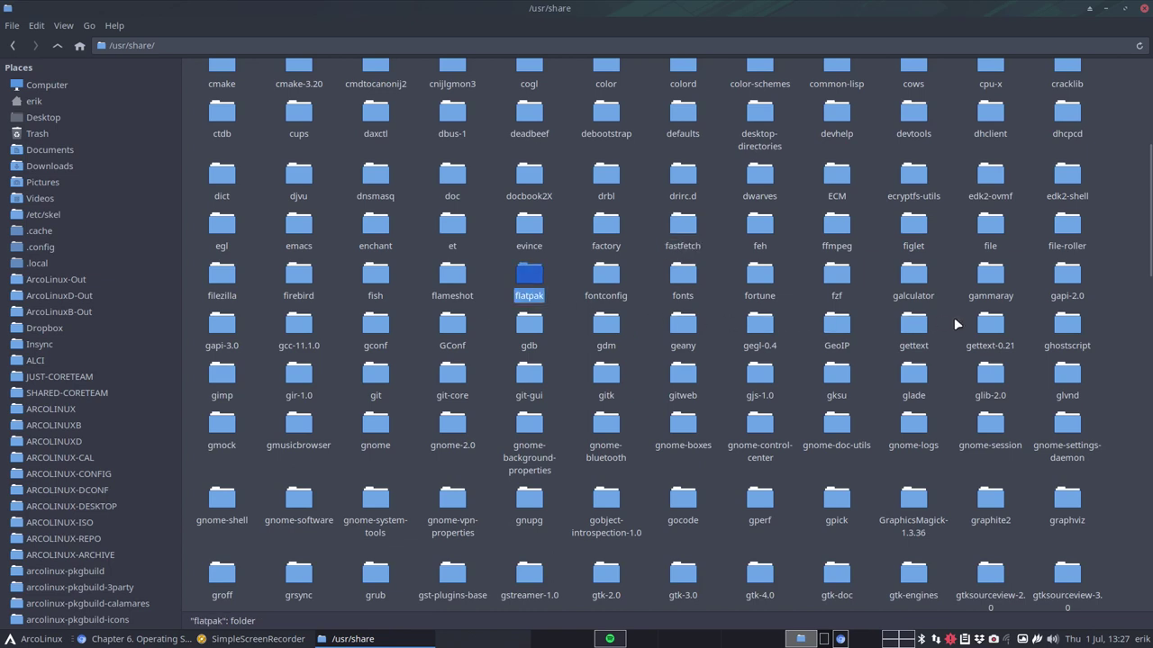
click(992, 287)
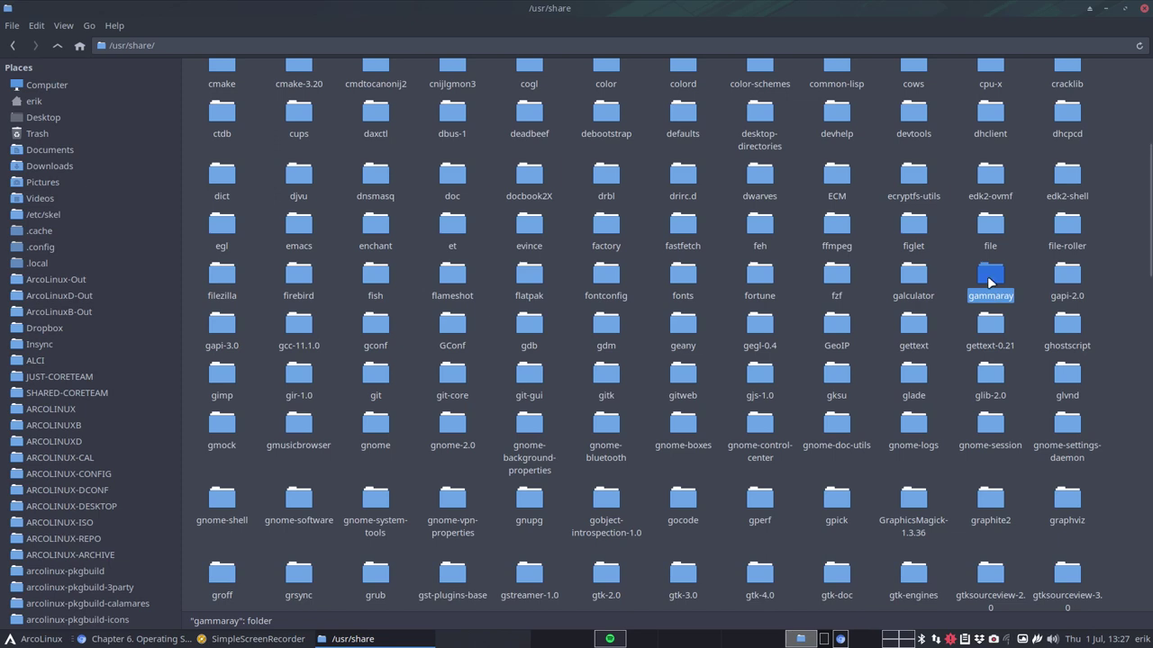
click(268, 330)
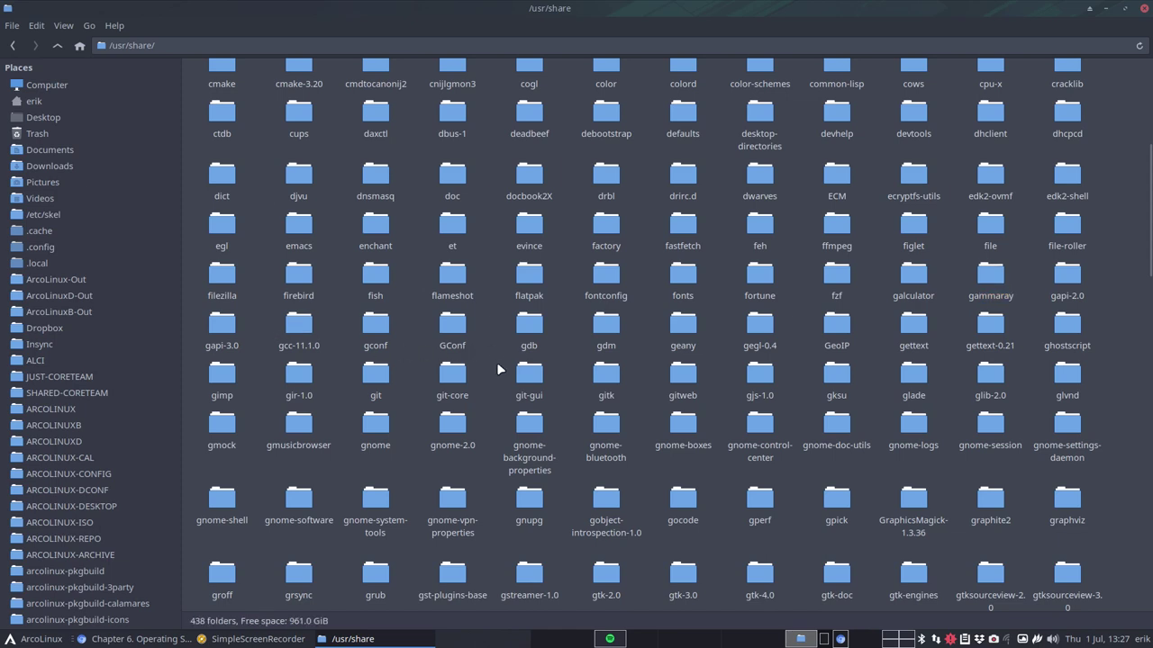
- Open the gnupg folder to view its files and return to /usr/share
scroll(497, 369, down, 1)
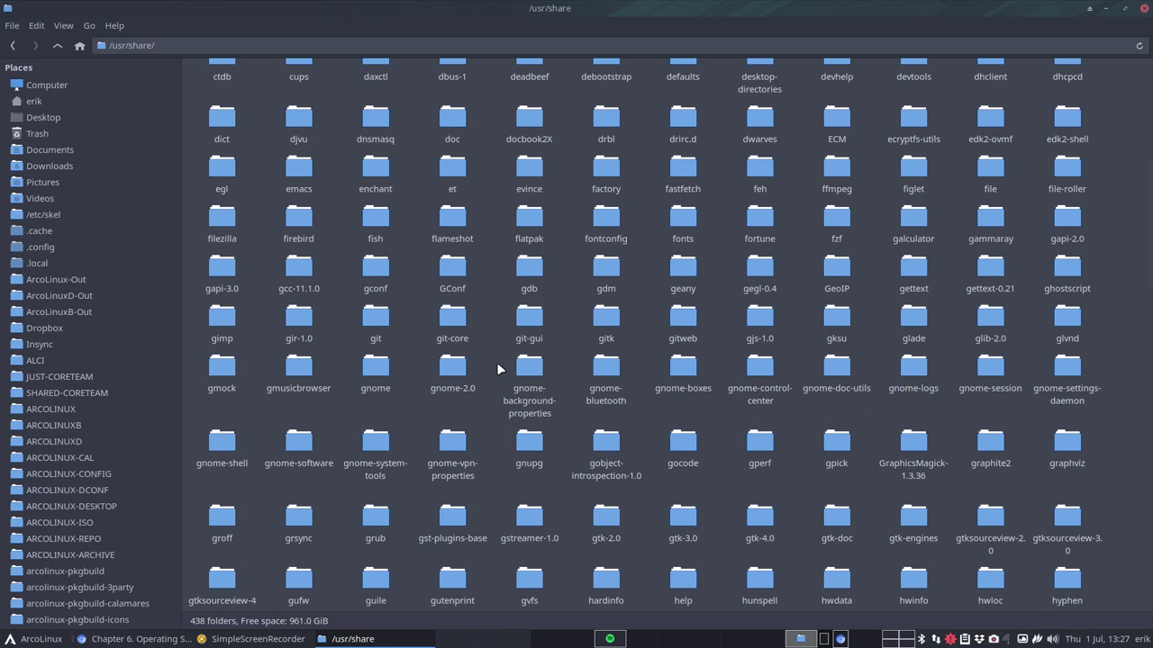
scroll(496, 370, down, 2)
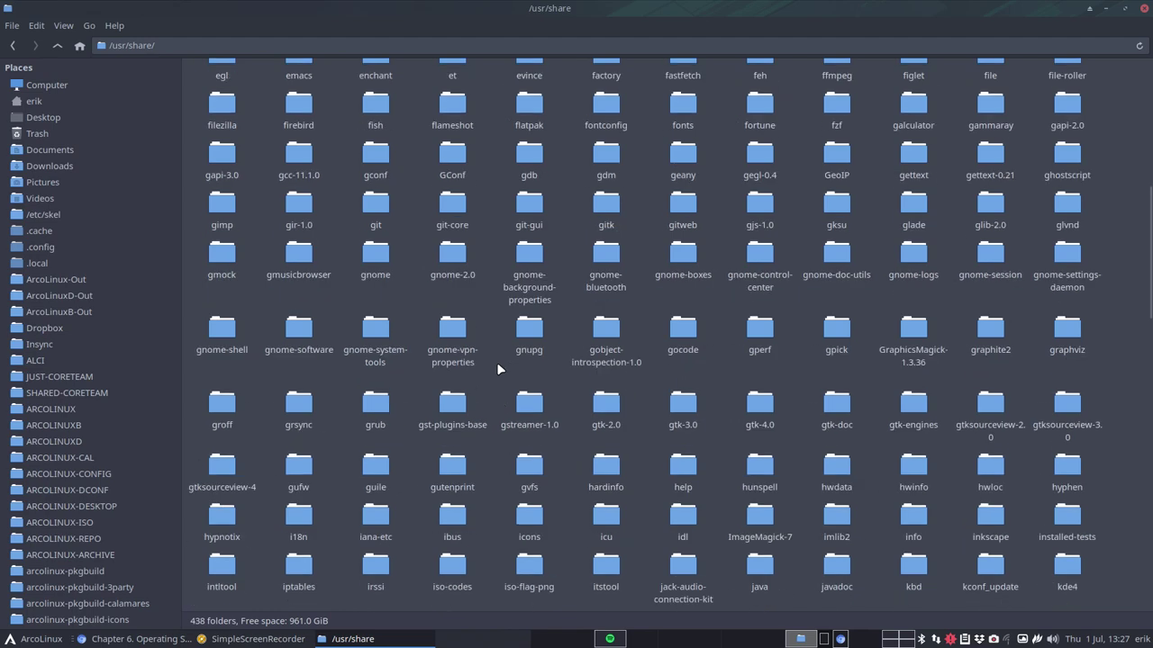
double_click(531, 333)
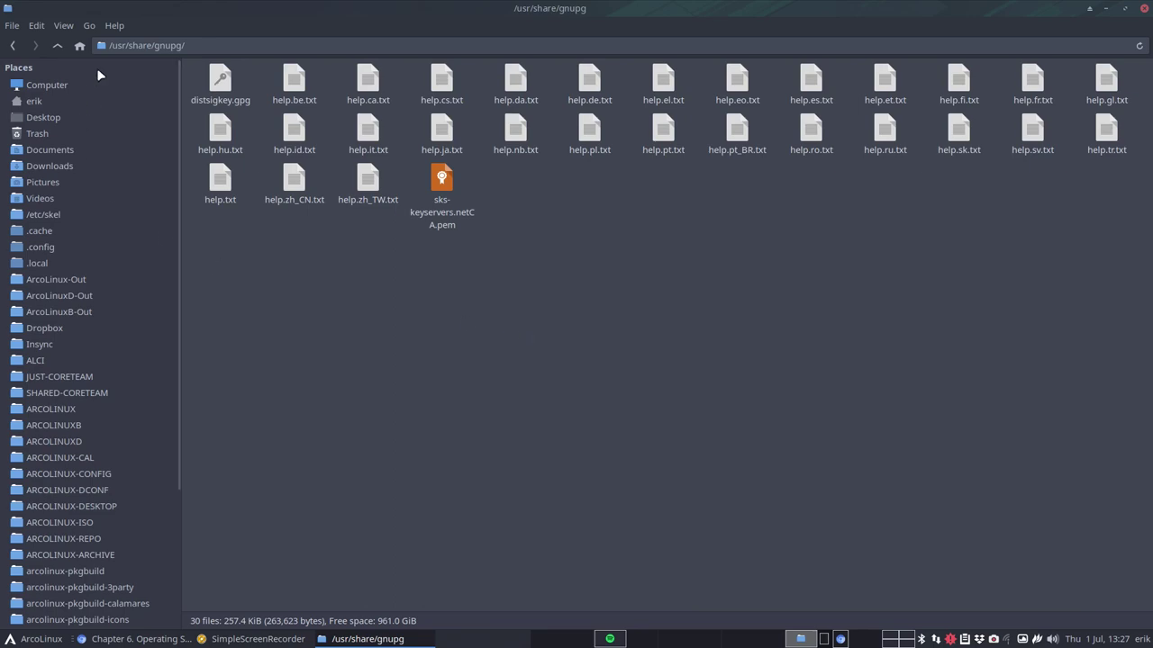
click(63, 45)
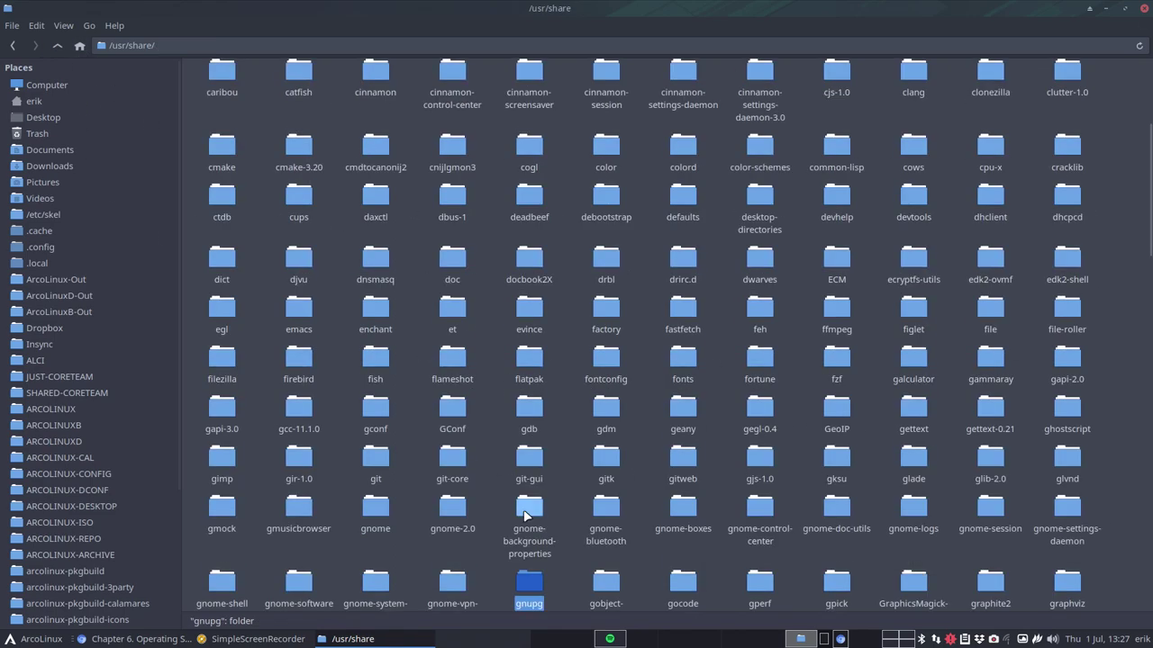
- Look through the folders after gnupg and select iso-flag-png
scroll(524, 510, down, 3)
scroll(526, 515, down, 2)
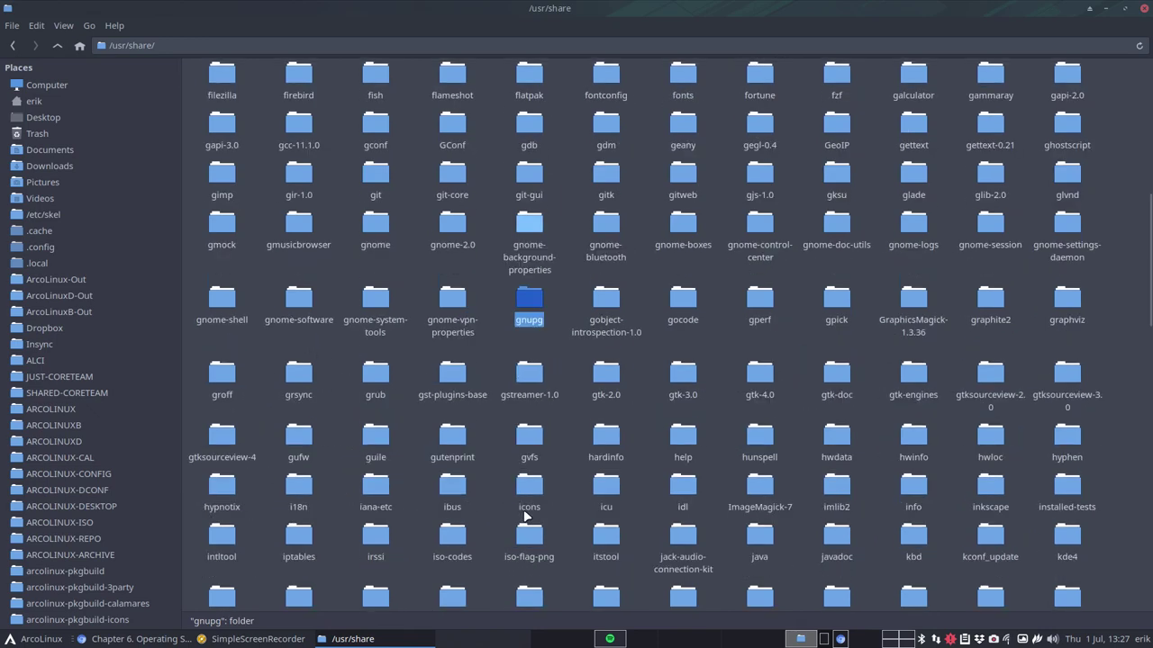
scroll(527, 515, down, 2)
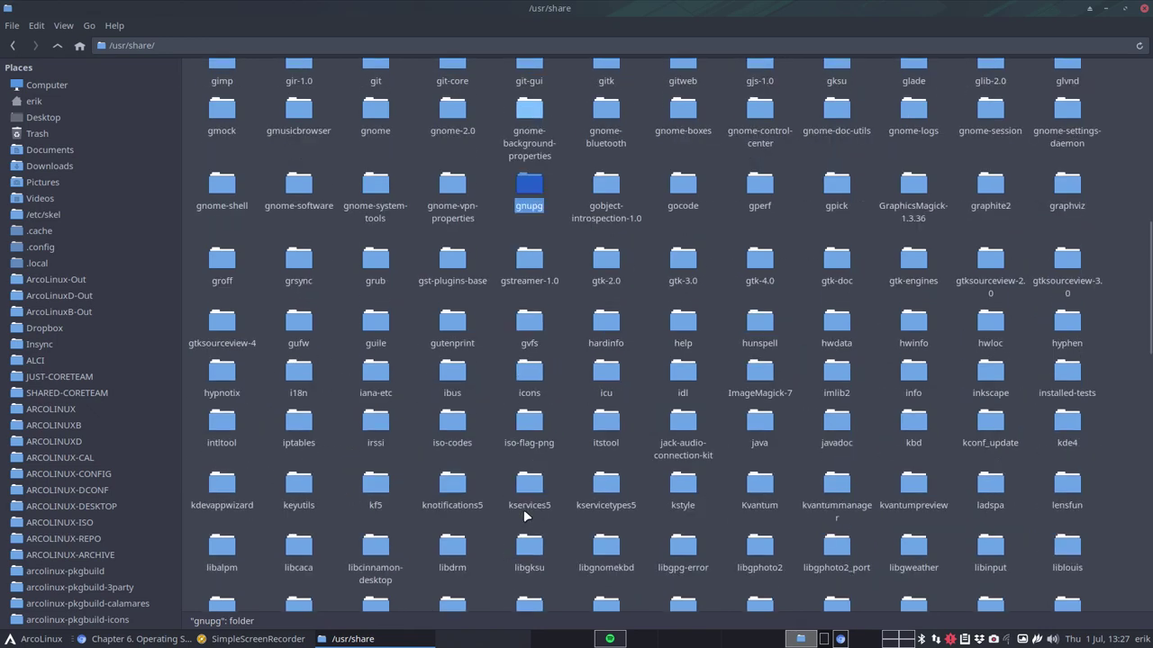
scroll(527, 515, down, 1)
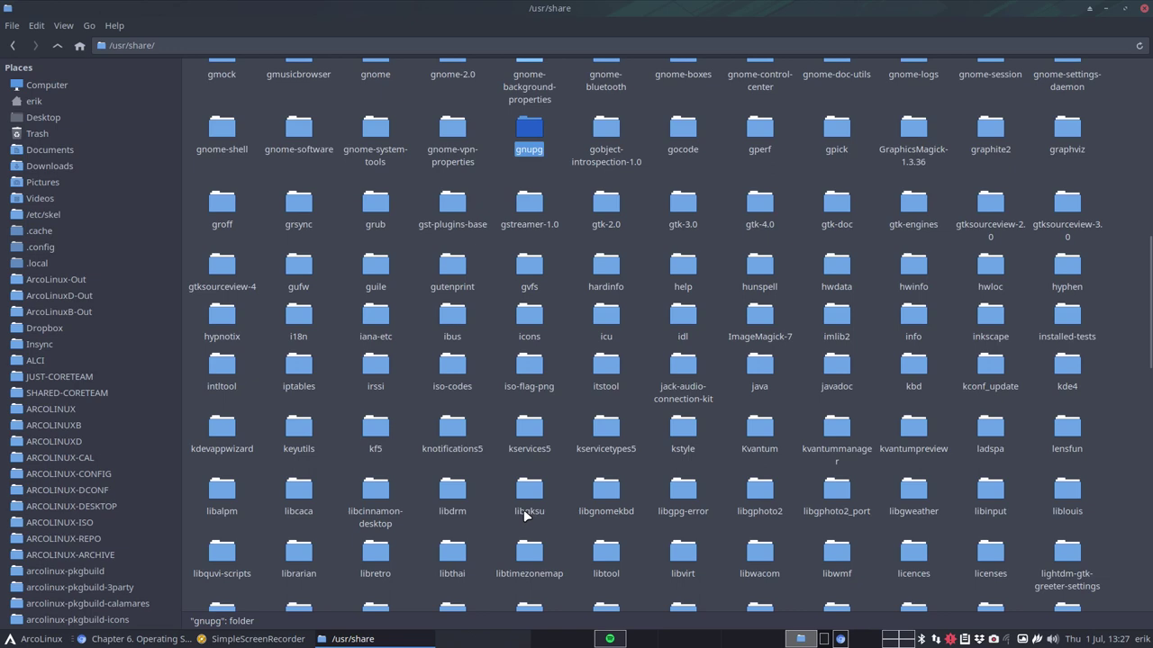
scroll(527, 515, down, 1)
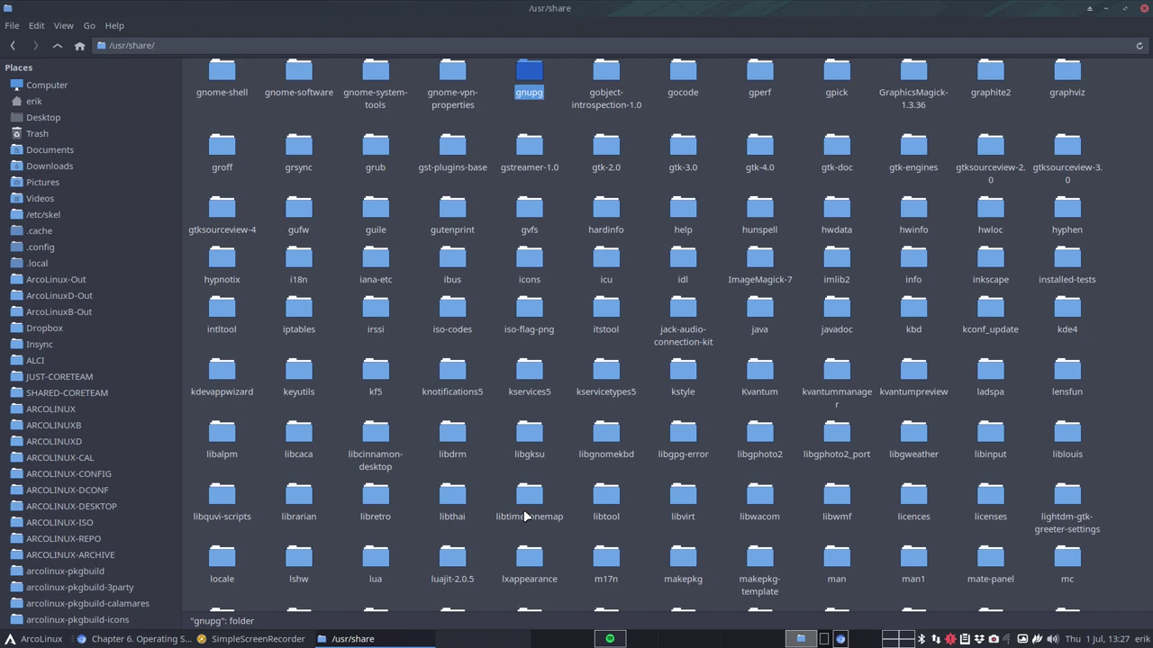
click(528, 310)
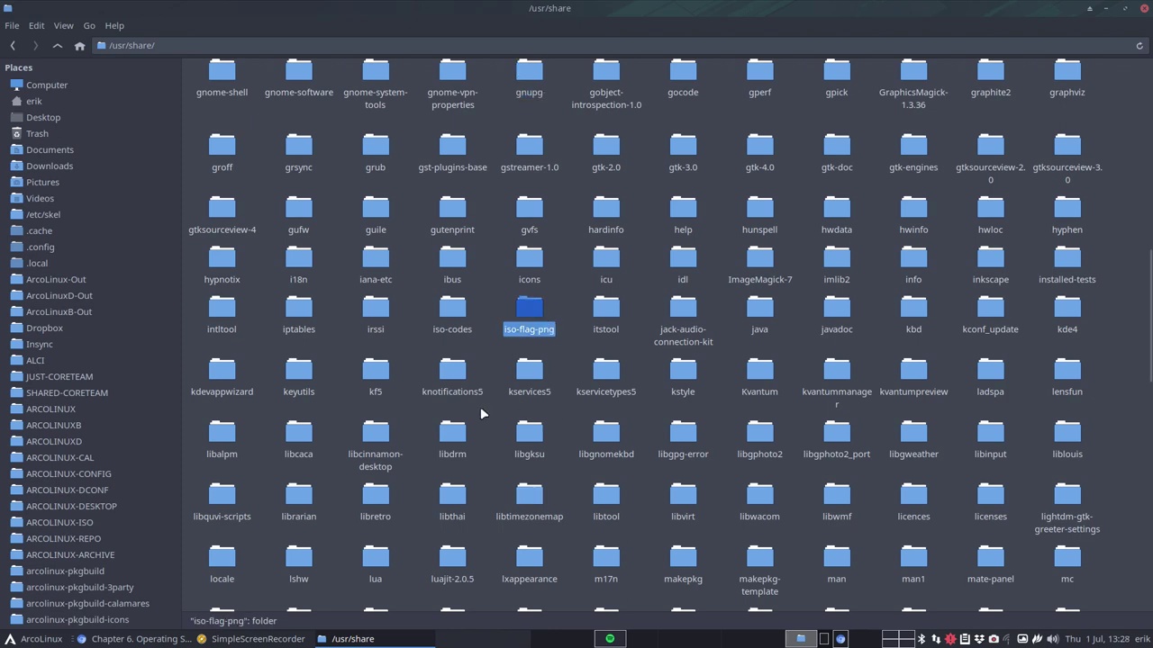
- Select the four KDE-related folders from knotifications5 through kstyle
scroll(364, 403, down, 2)
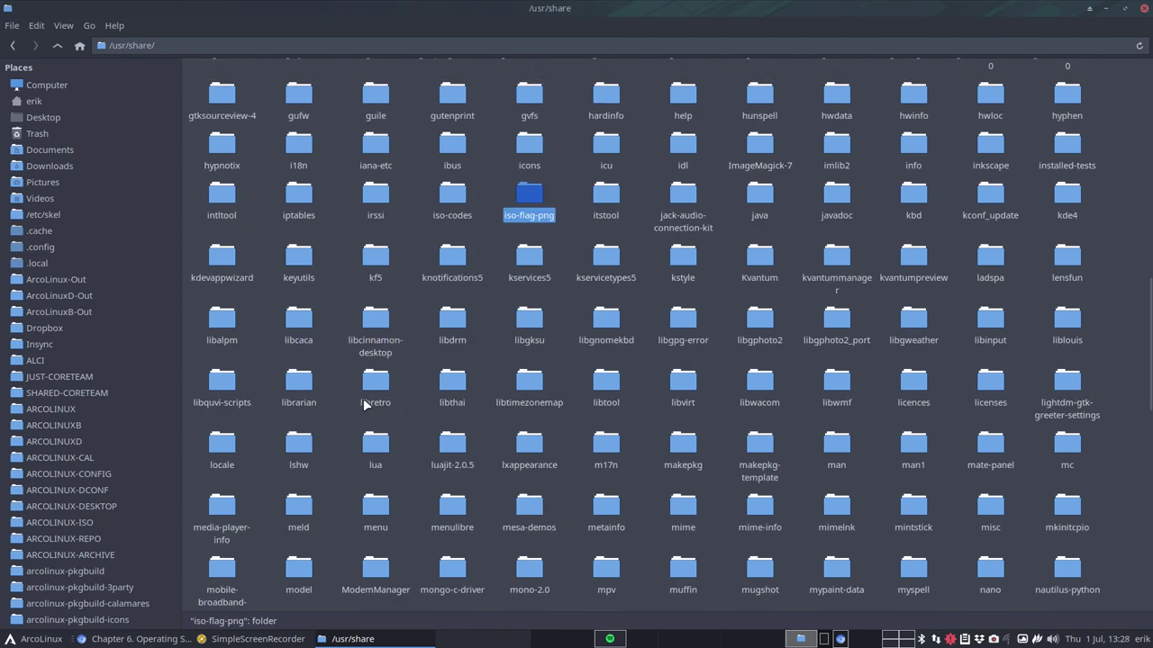
click(428, 251)
drag(427, 251, 772, 295)
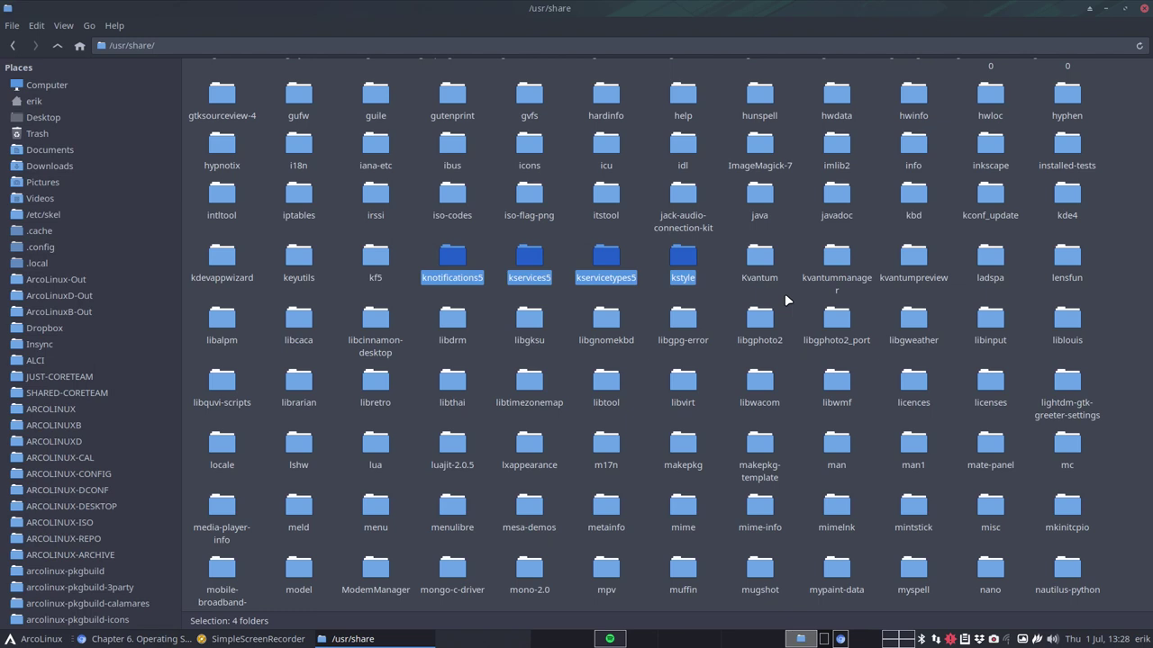
- Look through the /usr/share folders starting with l to s and clear the folder selection
scroll(785, 293, down, 1)
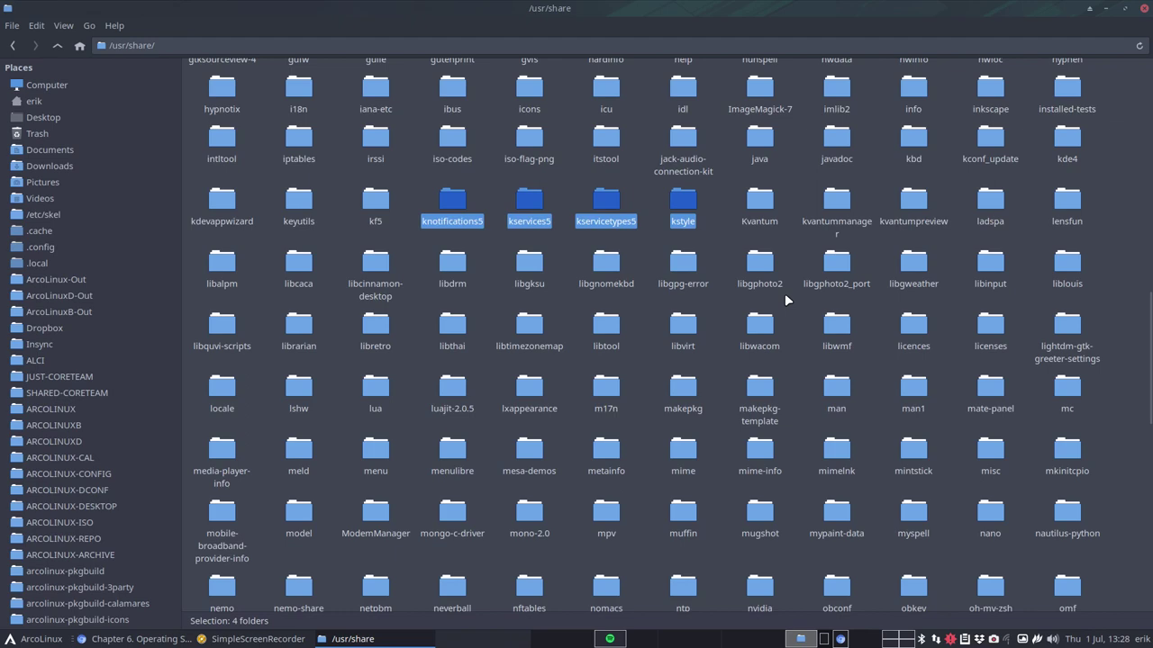
scroll(784, 293, down, 1)
scroll(784, 294, down, 2)
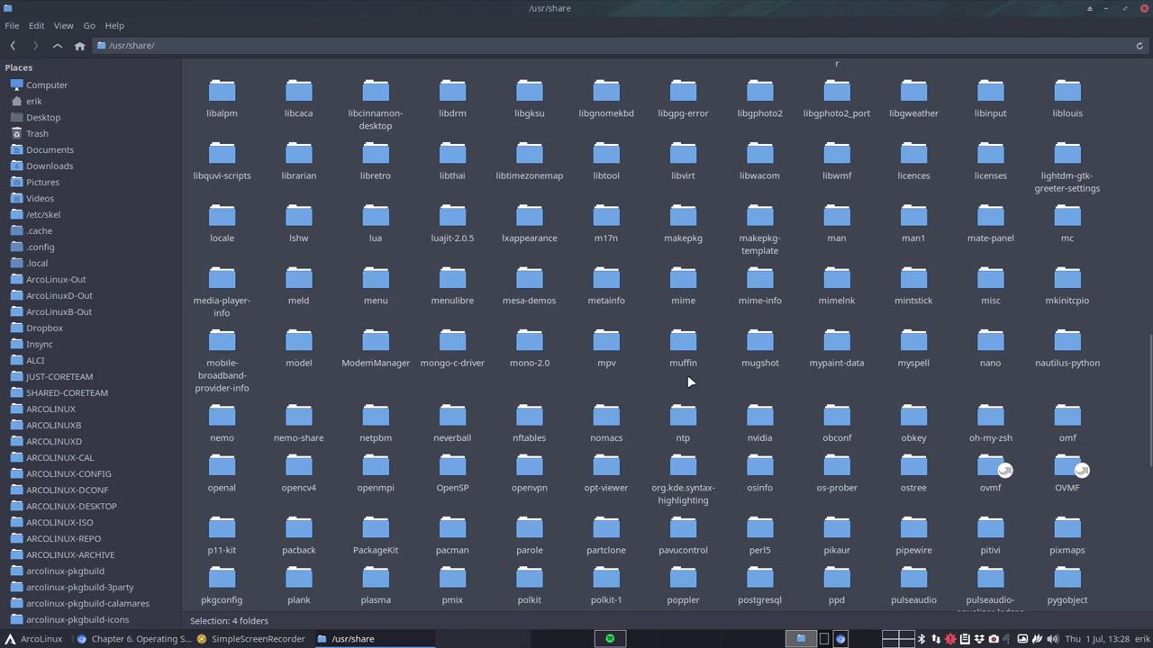
scroll(707, 369, down, 1)
scroll(727, 358, down, 1)
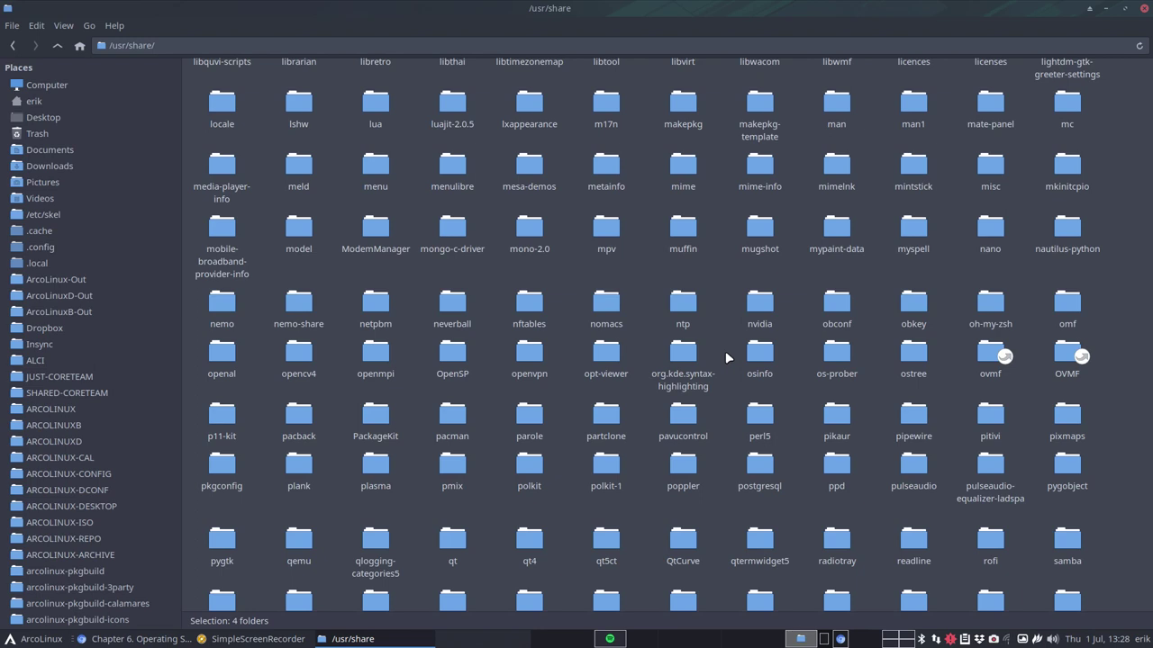
scroll(725, 352, down, 1)
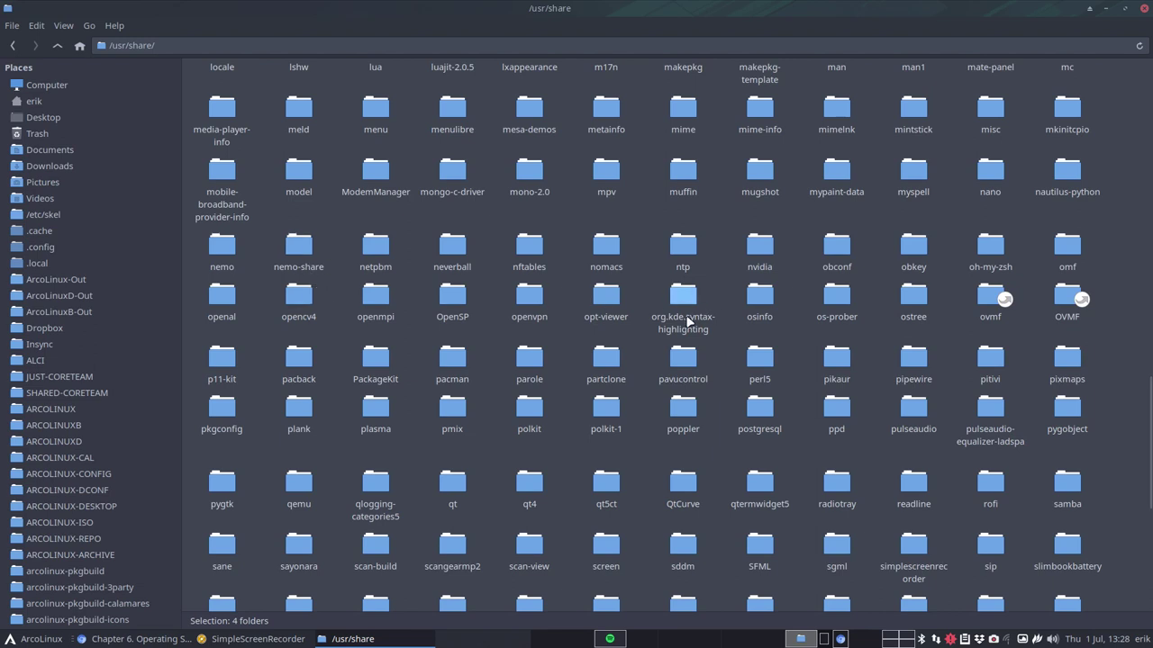
click(729, 335)
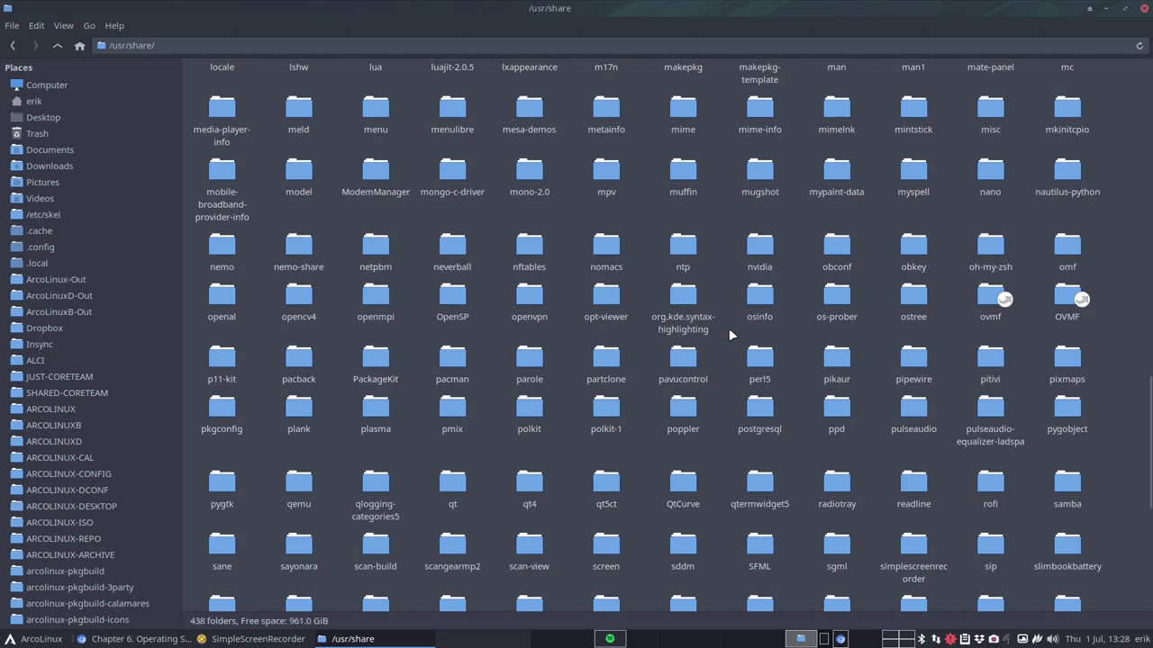
- Find the pacman folder in /usr/share and open it to view its contents
scroll(729, 335, down, 2)
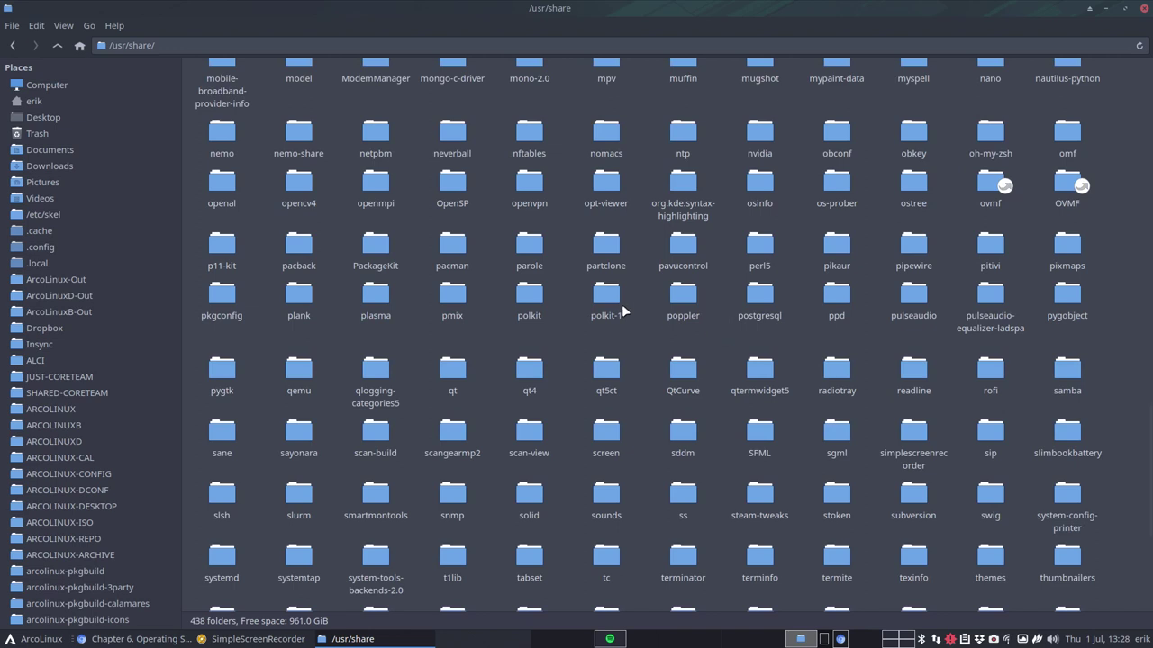
click(450, 245)
double_click(450, 246)
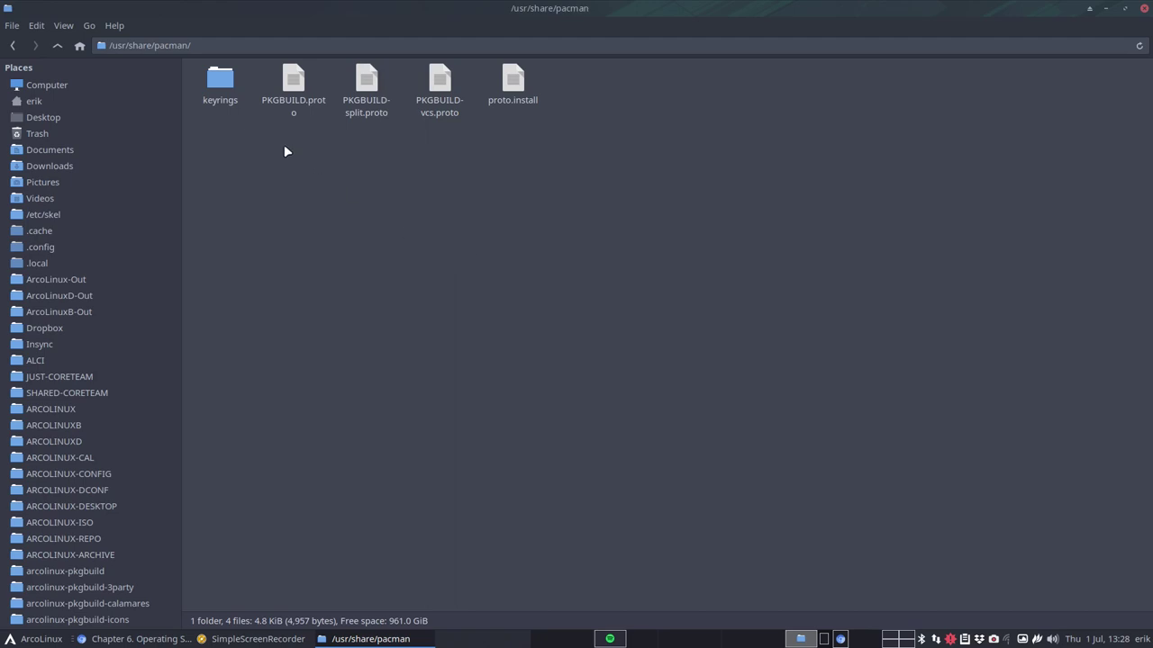
drag(282, 158, 495, 144)
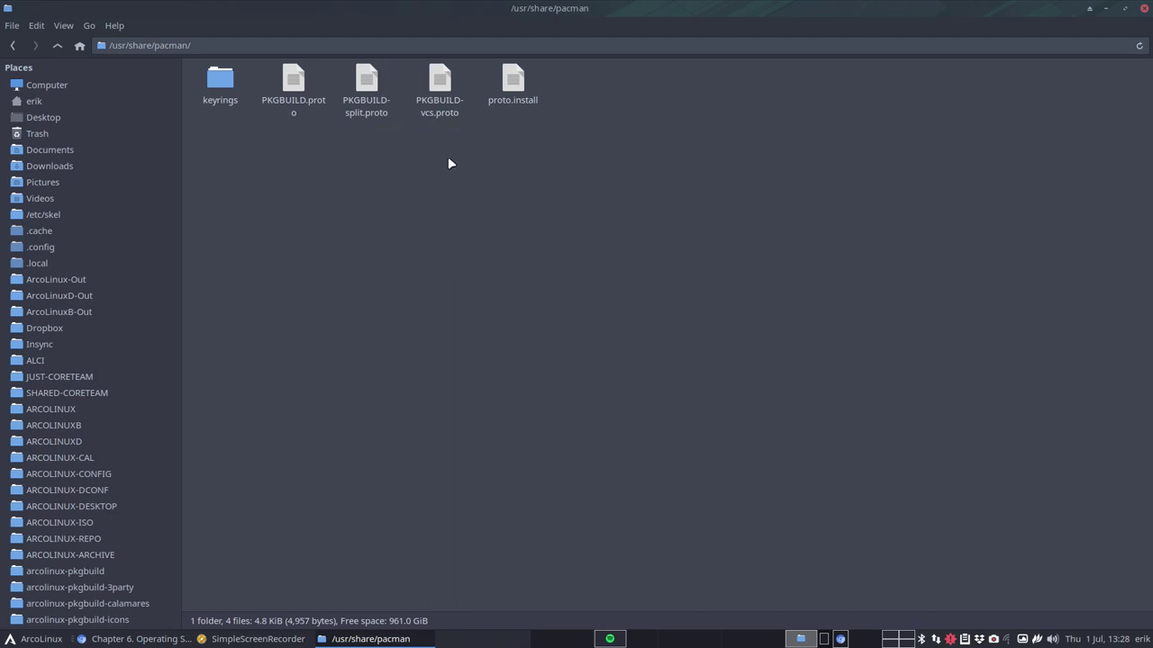
- Open PKGBUILD.proto from the pacman folder and read through the whole template
double_click(294, 77)
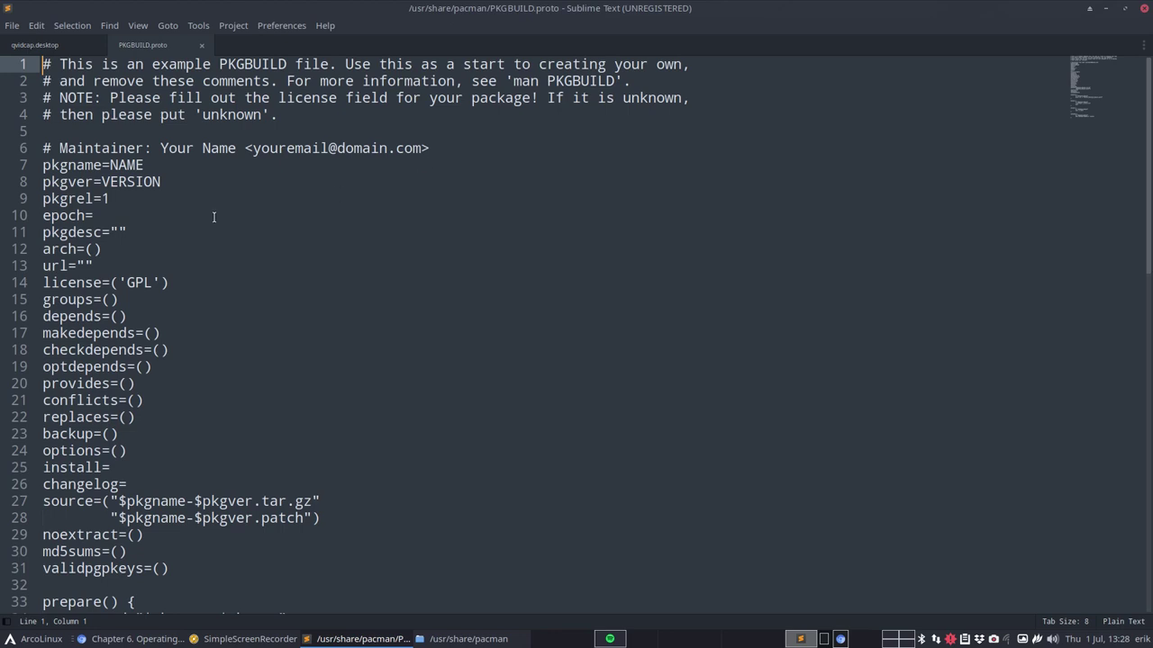
scroll(214, 216, down, 5)
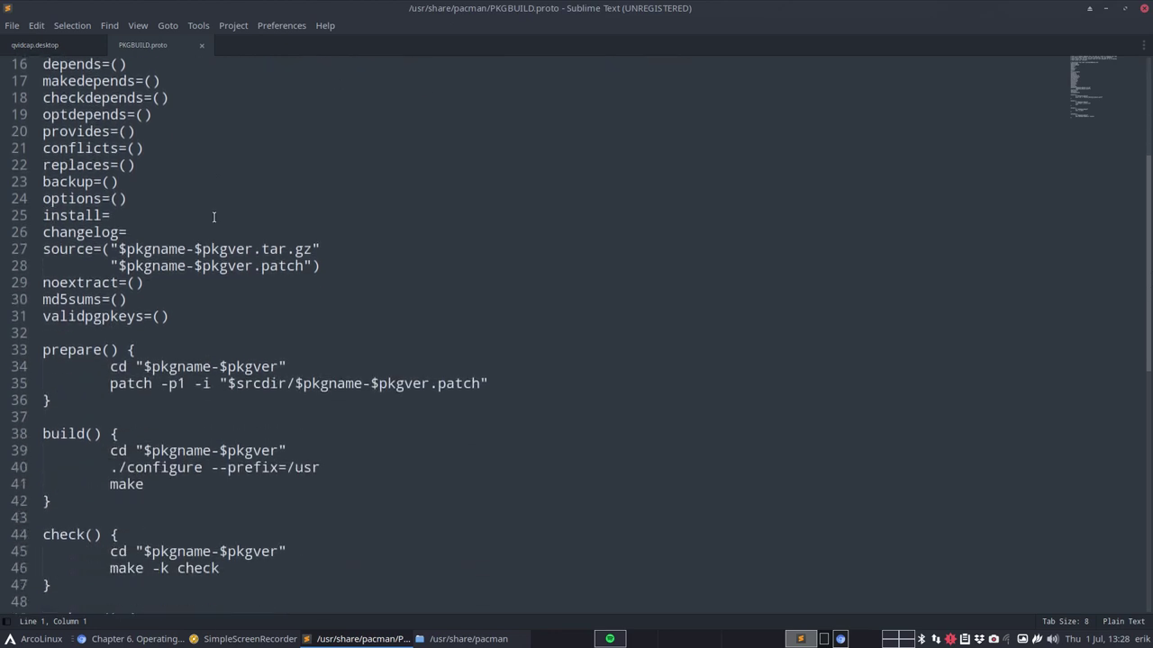
scroll(214, 216, down, 4)
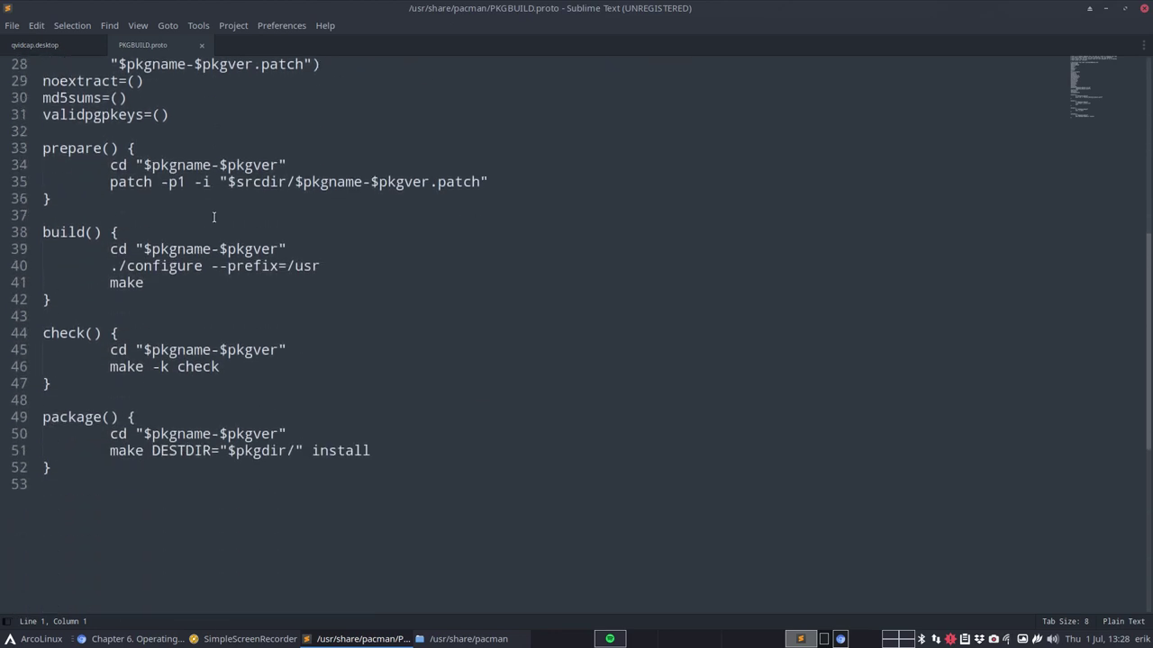
scroll(214, 216, up, 9)
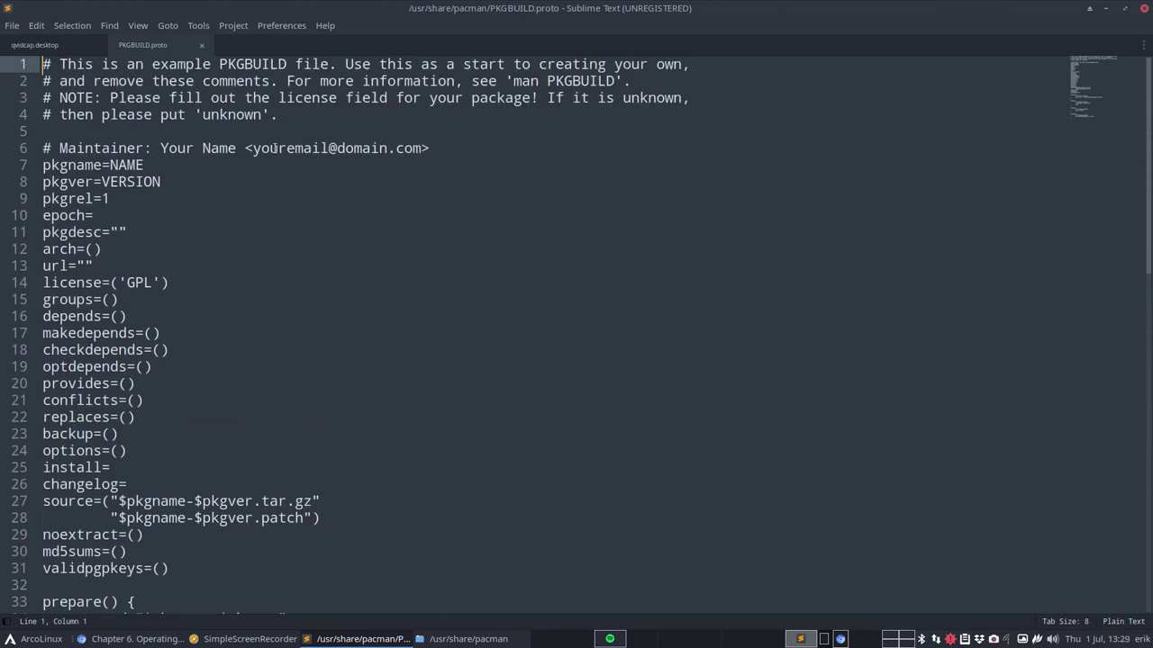
- Inspect the pkgname, pkgver and pkgrel lines and the functions in PKGBUILD.proto, then close the file and return to the pacman folder
double_click(138, 167)
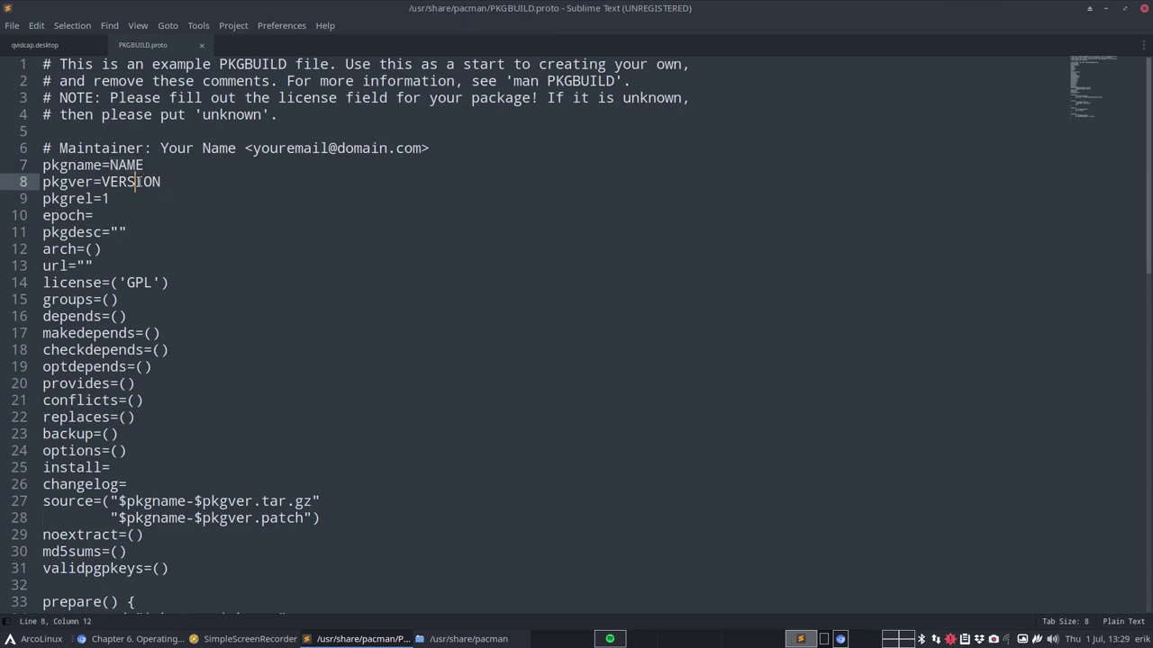
double_click(128, 185)
click(126, 198)
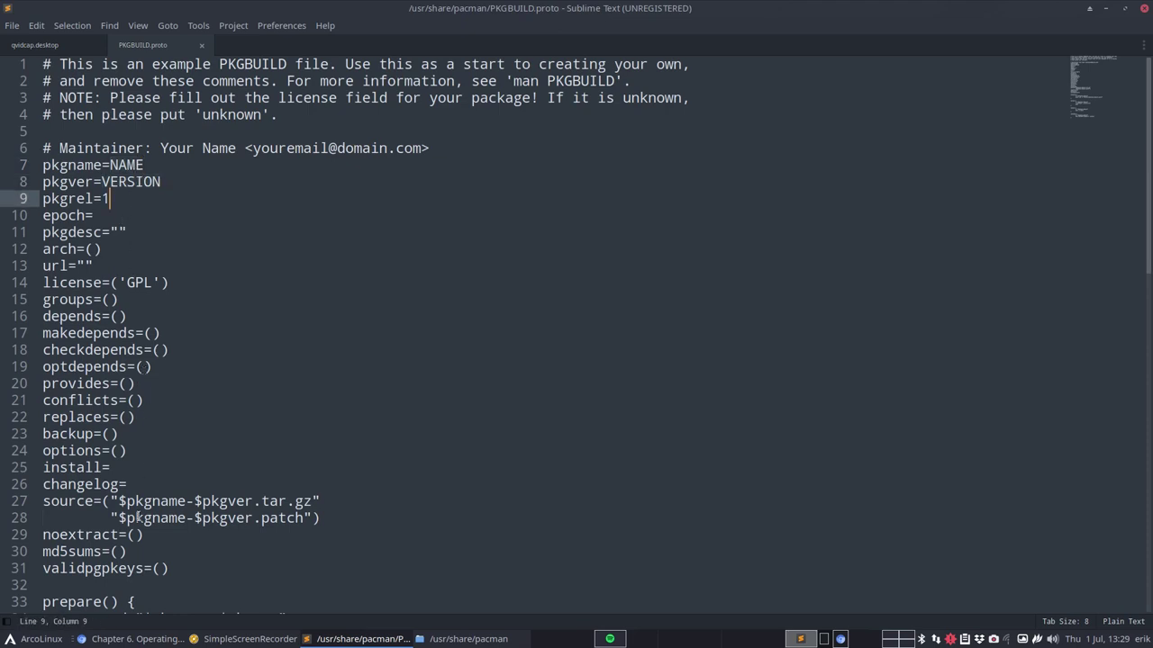
scroll(182, 346, down, 5)
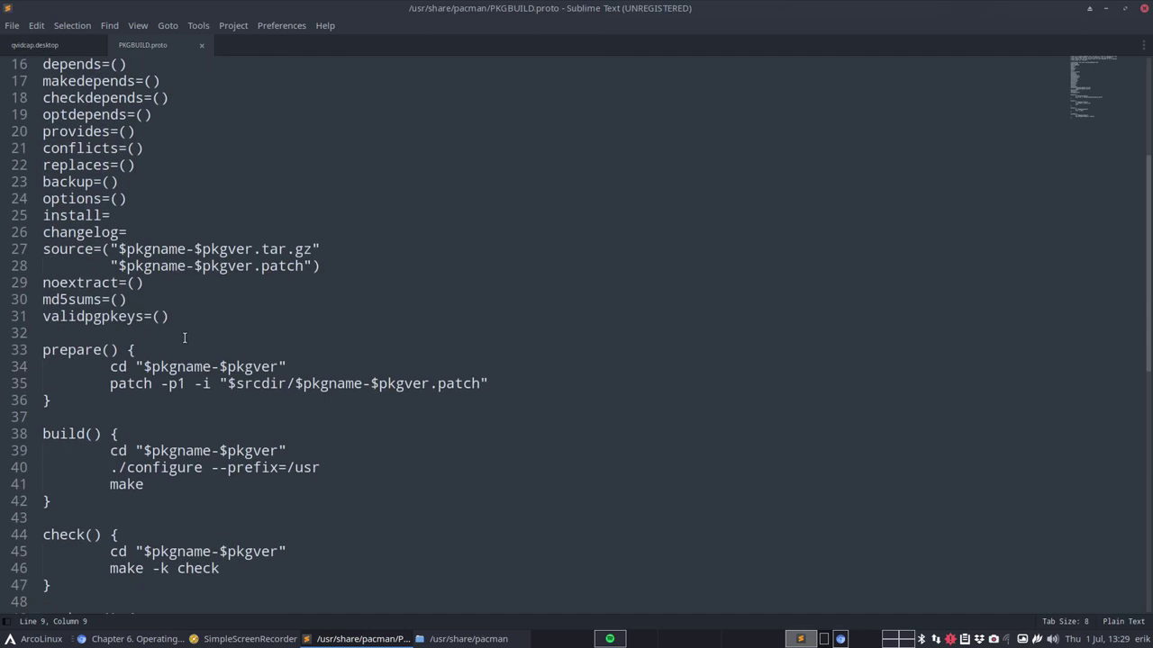
click(202, 45)
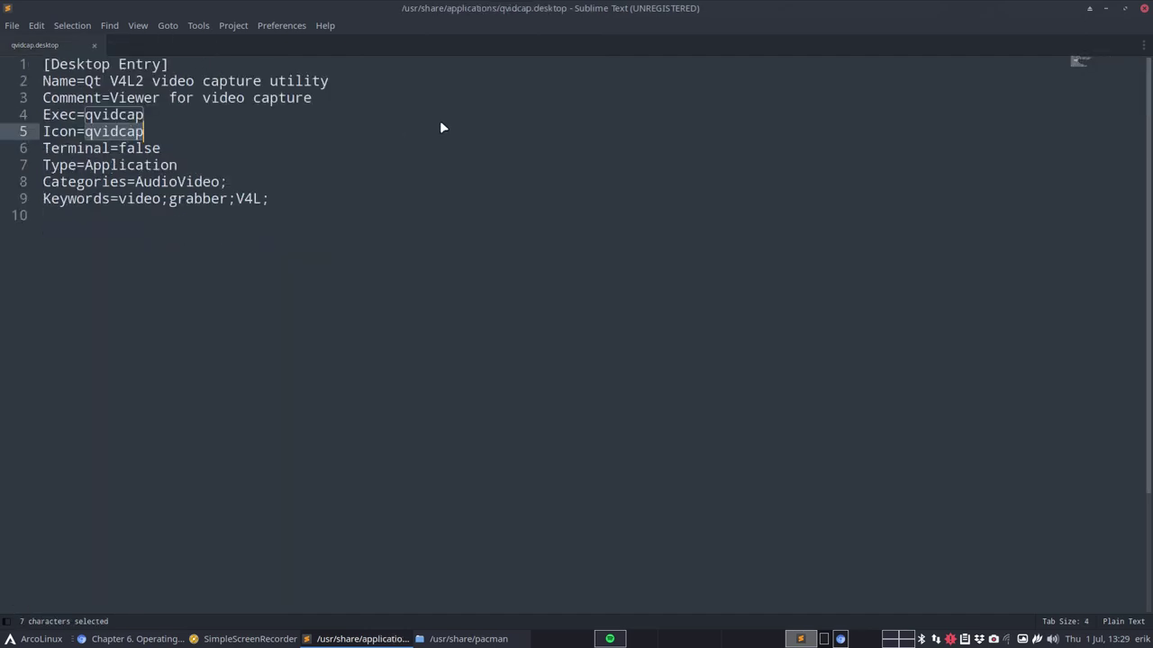
click(1144, 8)
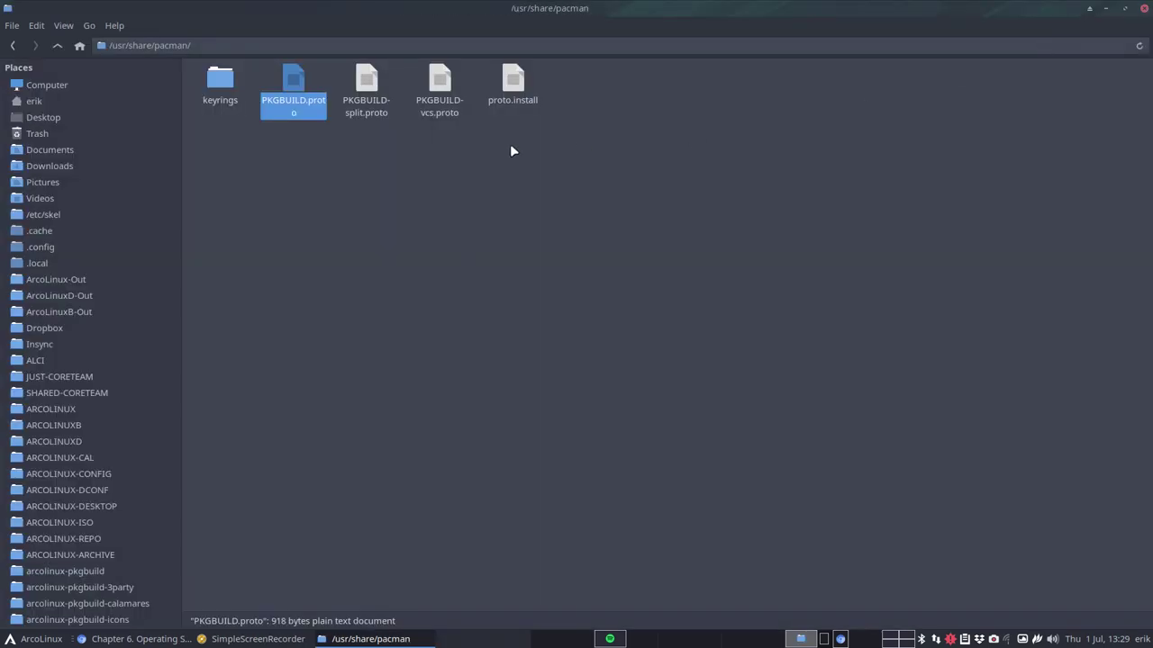
- Open PKGBUILD-split.proto, read through its build and package functions, then close it and return to the pacman folder
double_click(365, 85)
scroll(350, 359, down, 3)
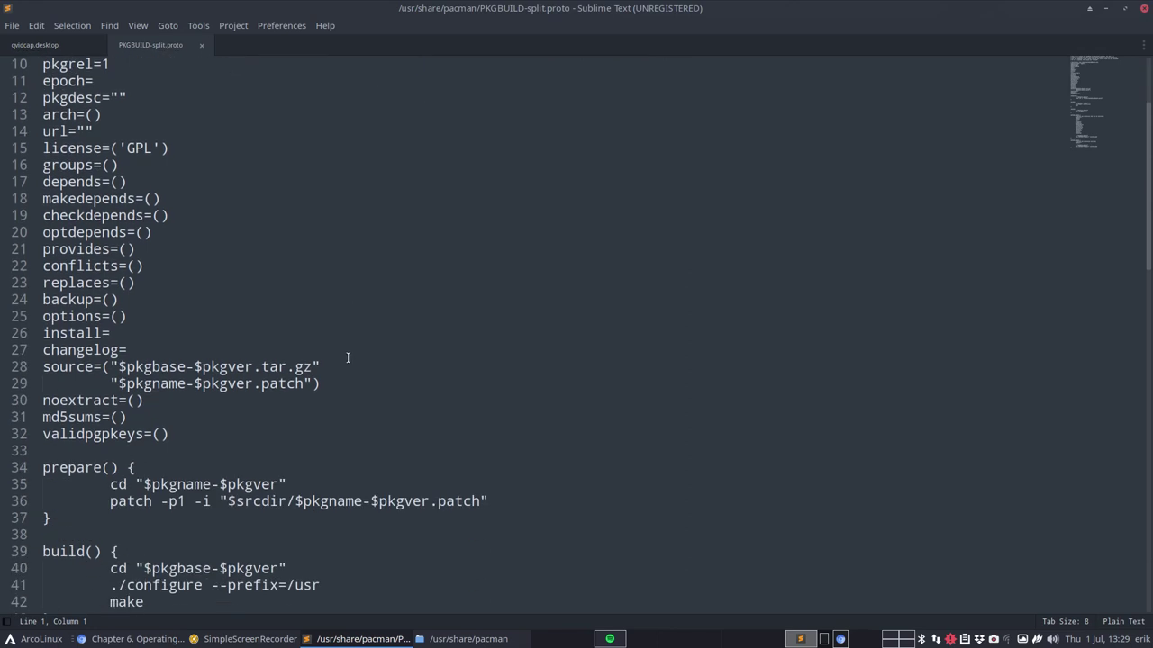
scroll(139, 451, down, 1)
scroll(139, 451, down, 3)
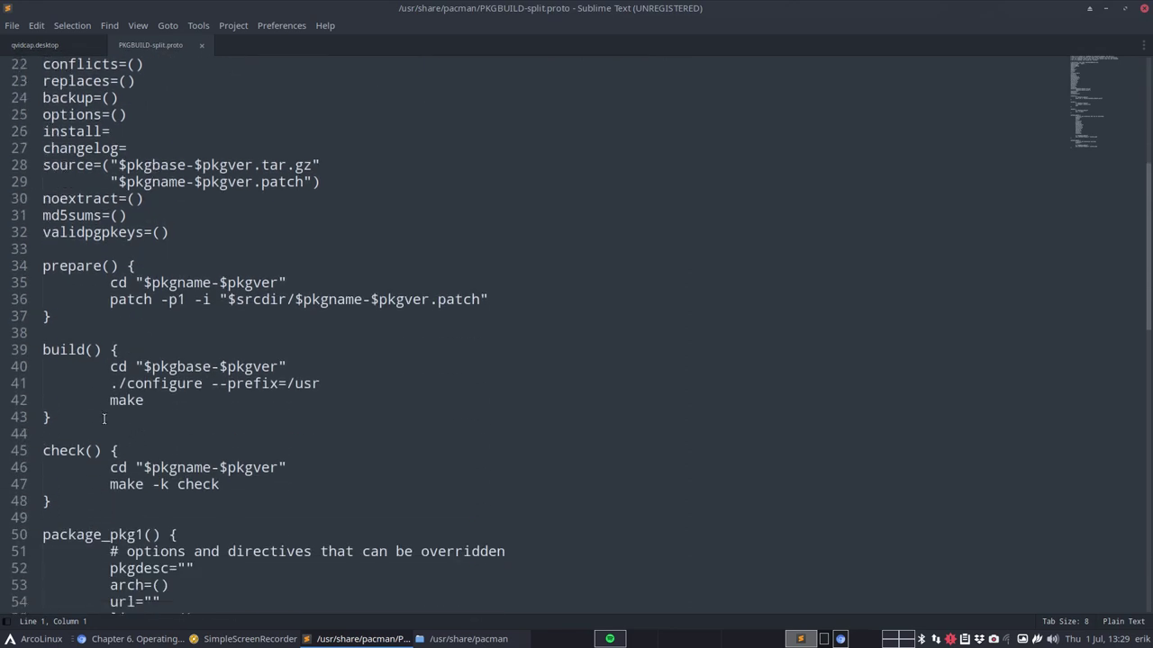
scroll(140, 386, down, 4)
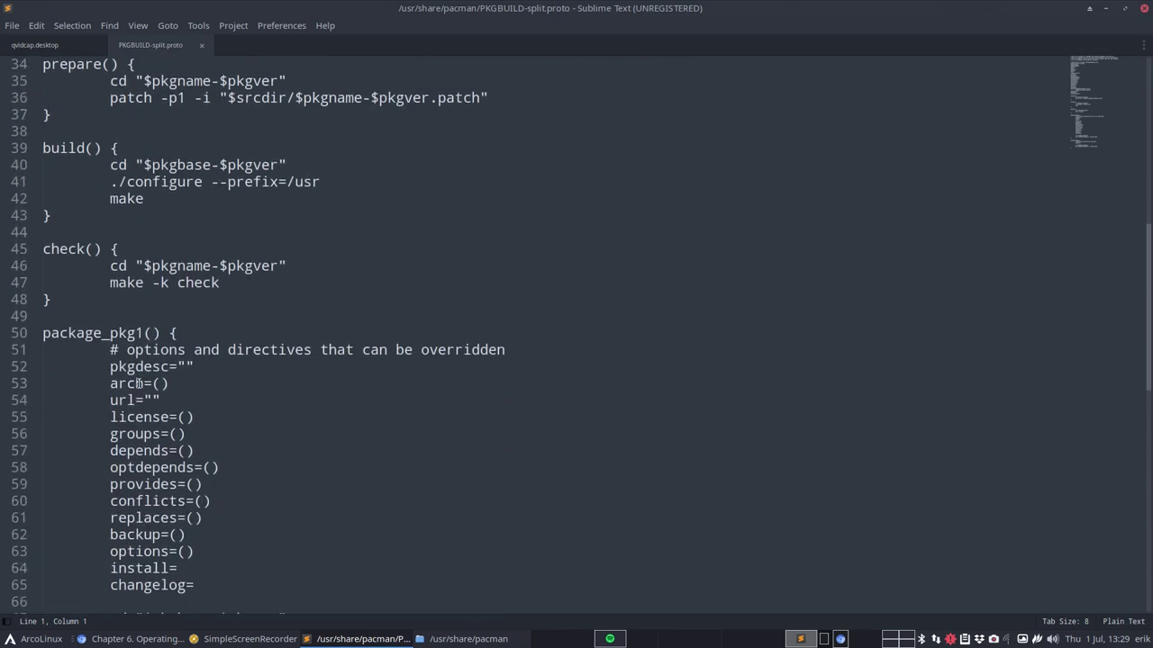
scroll(140, 384, down, 5)
scroll(140, 383, up, 15)
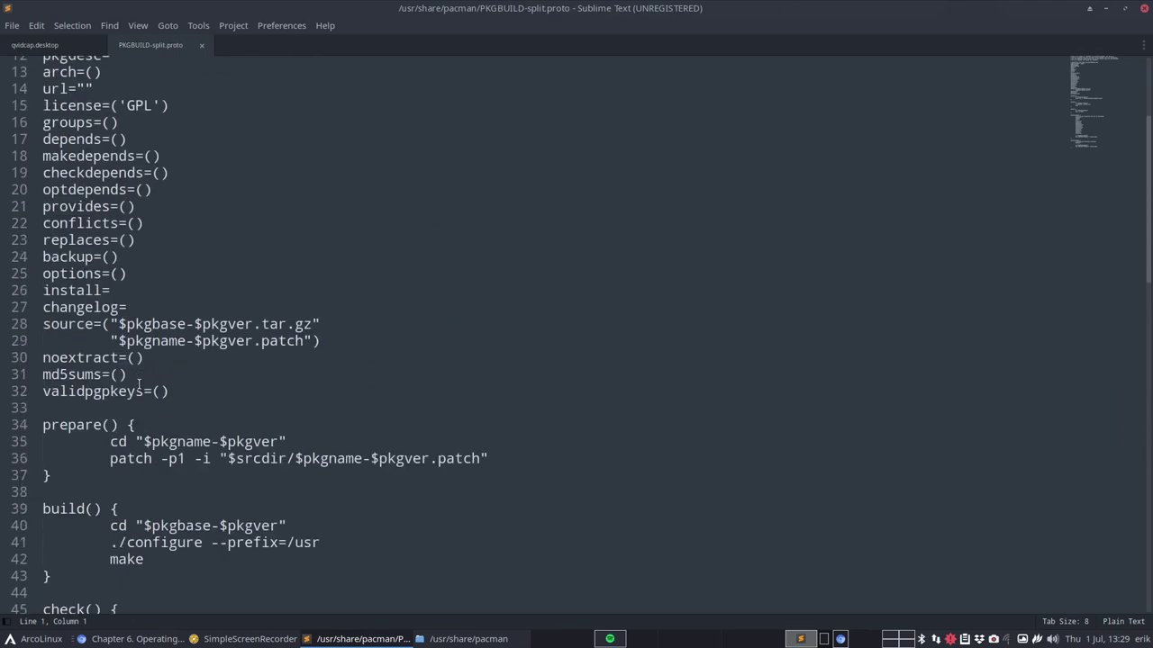
click(202, 45)
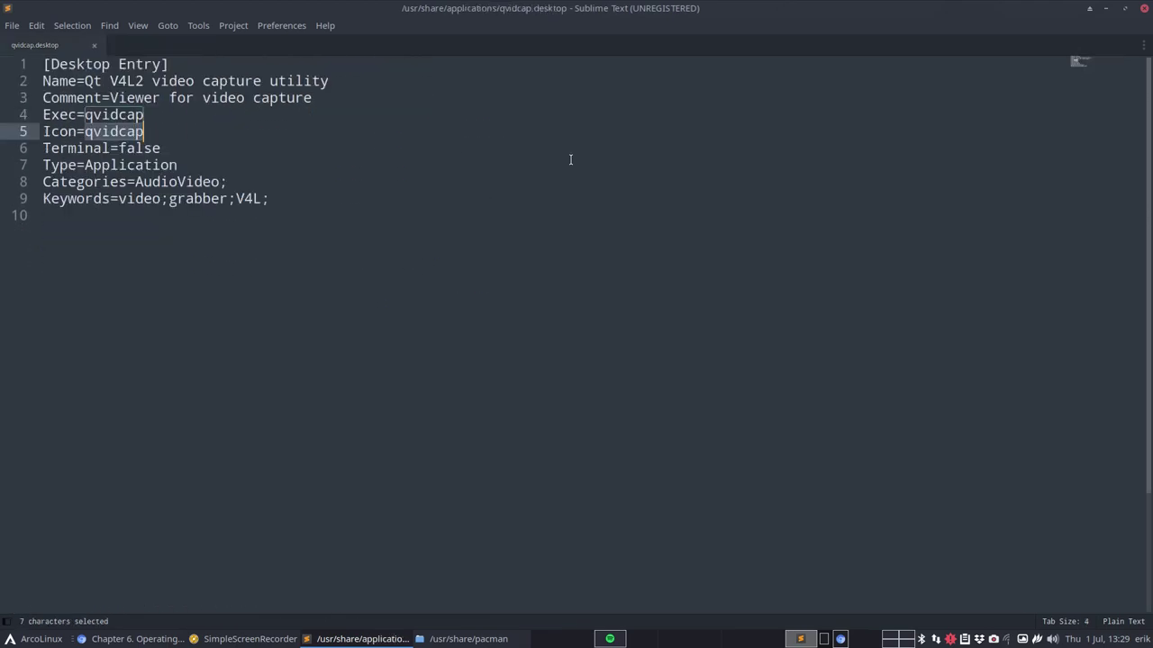
click(1106, 8)
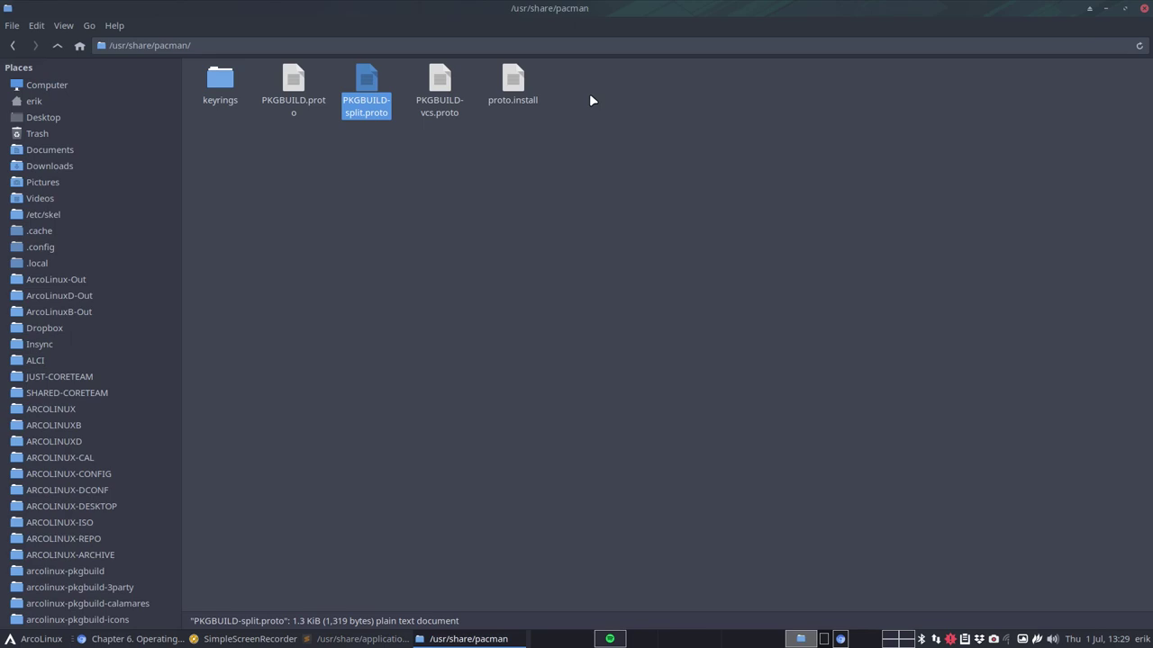
- Open PKGBUILD-vcs.proto, examine its VCS note and the pkgname suffix options, then close it and return to the pacman folder
double_click(438, 81)
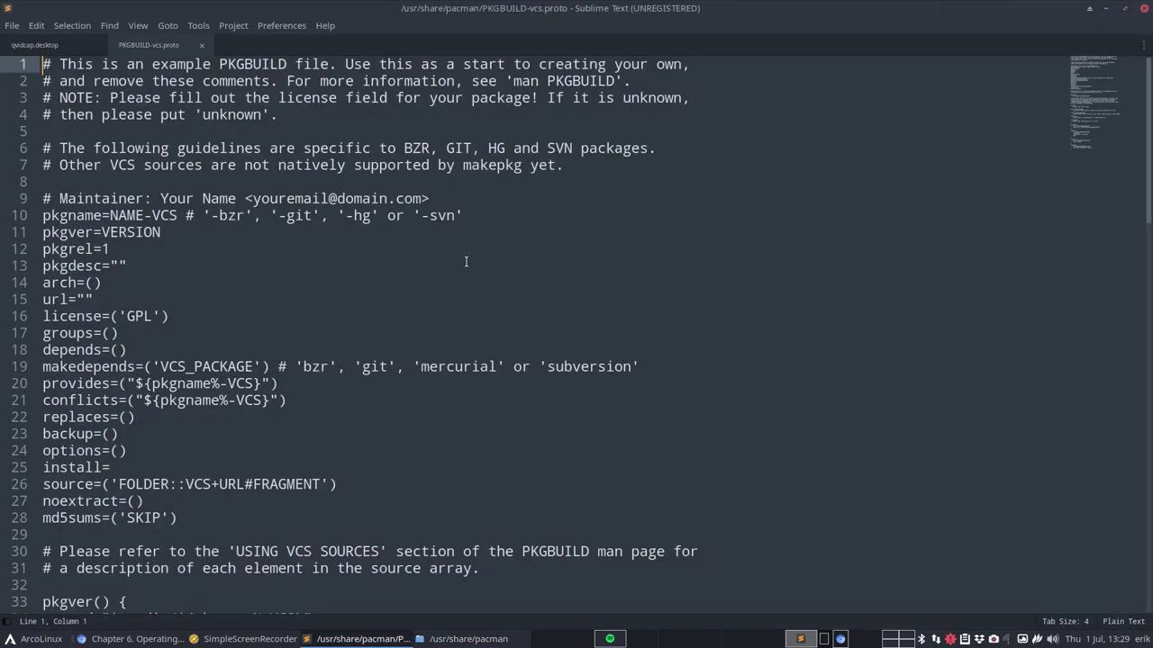
drag(109, 165, 405, 165)
scroll(301, 267, down, 2)
scroll(215, 225, up, 2)
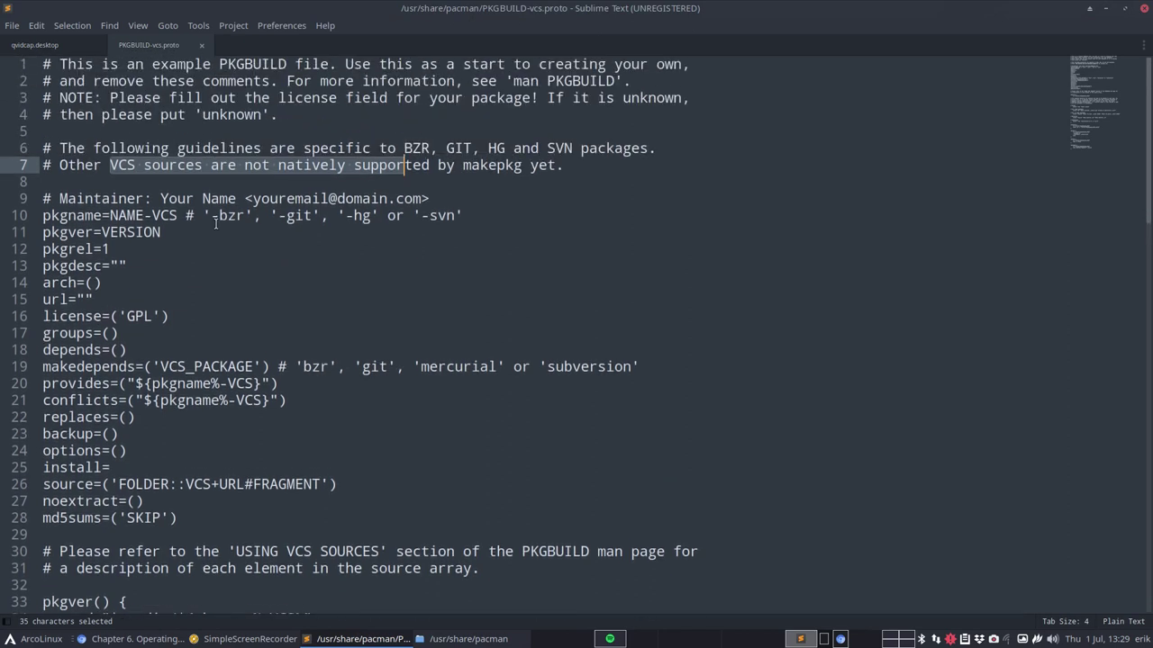
click(218, 217)
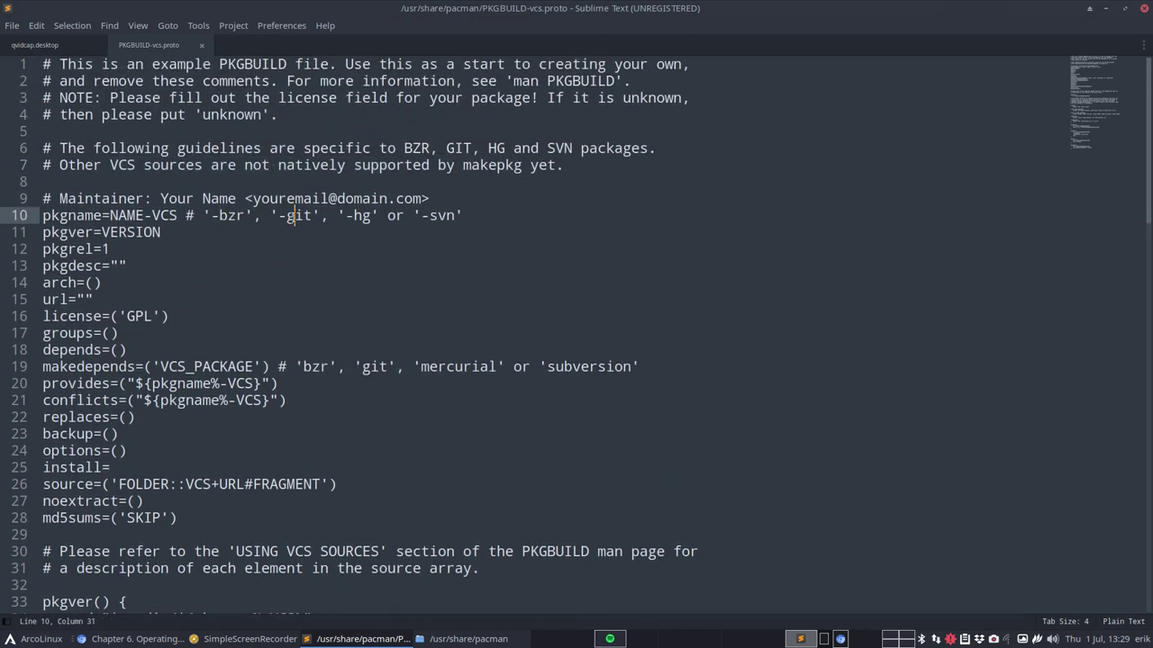
click(361, 217)
click(203, 46)
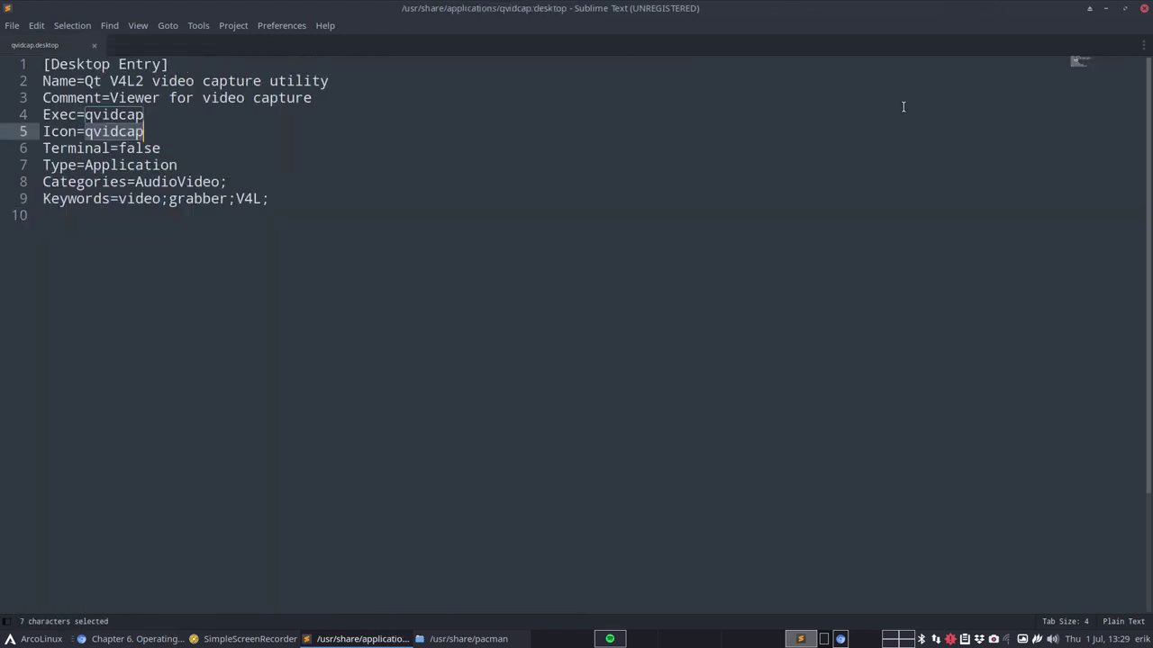
click(1144, 8)
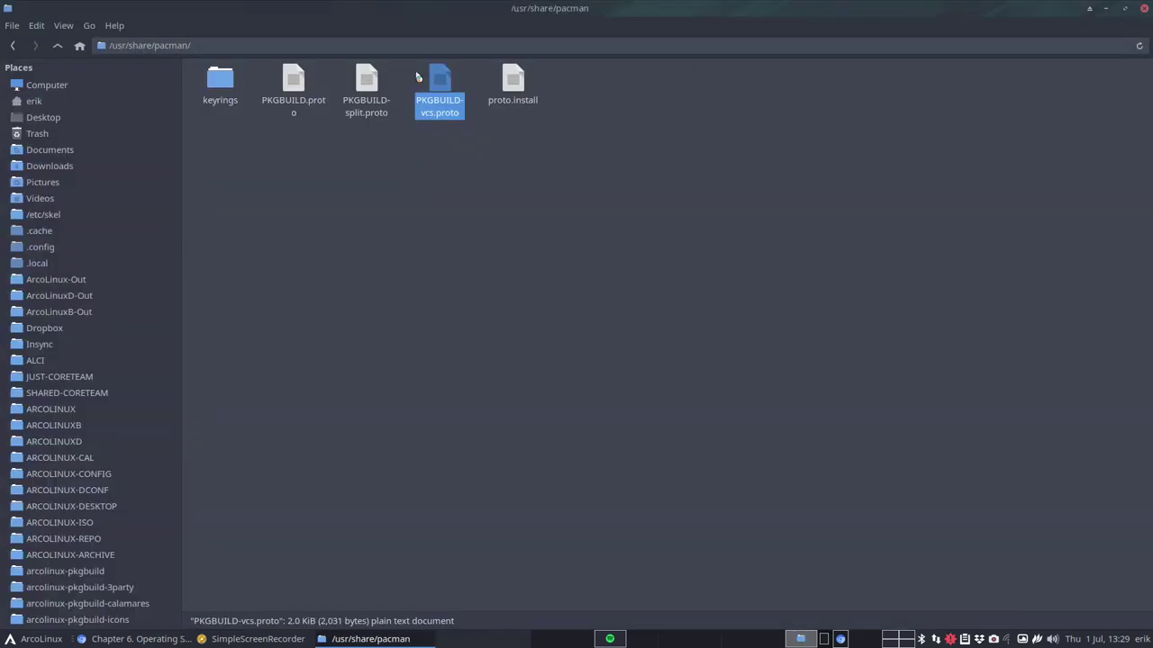
- Open the keyrings folder, highlight the archlinux, arcolinux and chaotic key files in turn, and clear the selection
double_click(230, 82)
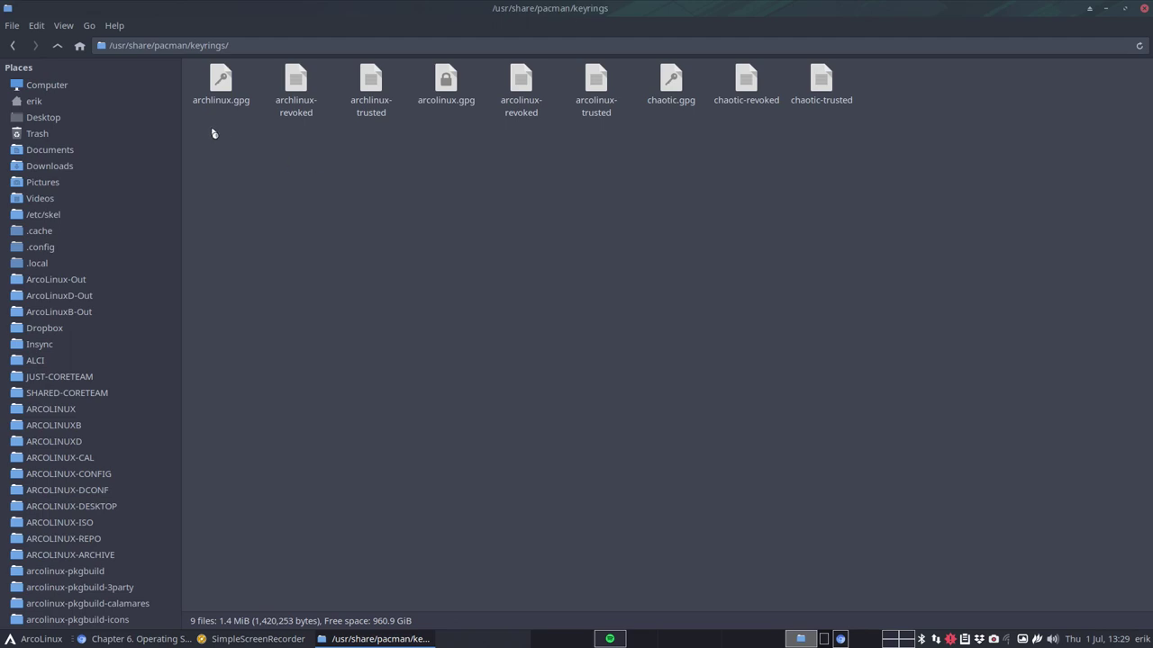
drag(214, 132, 486, 99)
drag(535, 150, 846, 135)
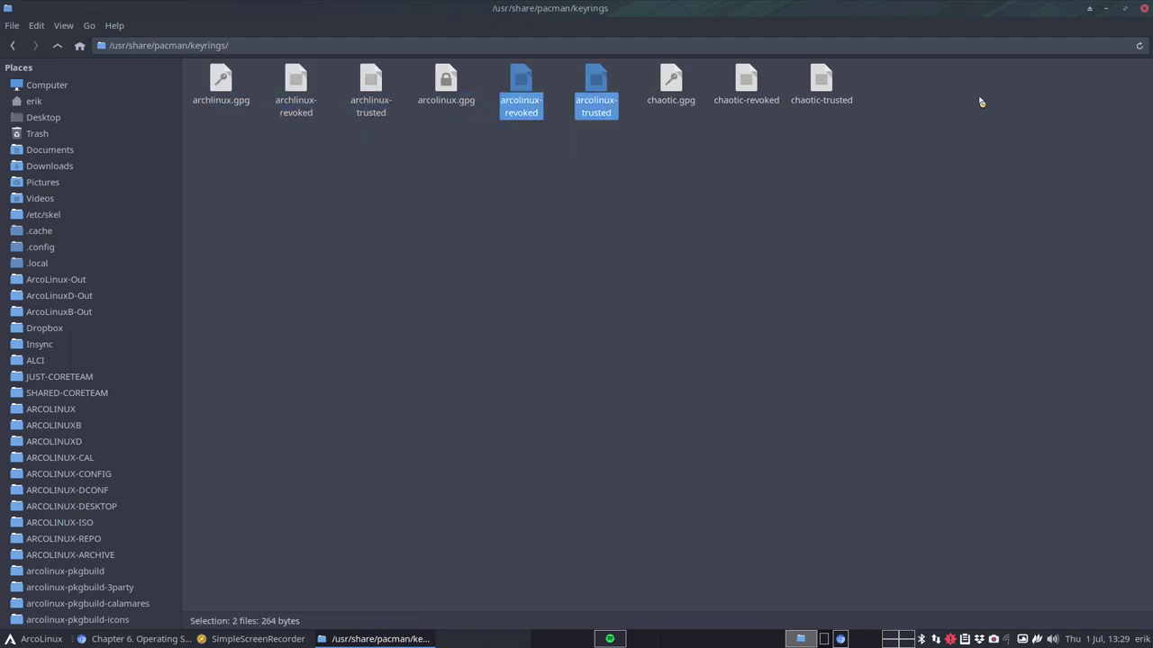
drag(695, 180, 858, 90)
click(693, 307)
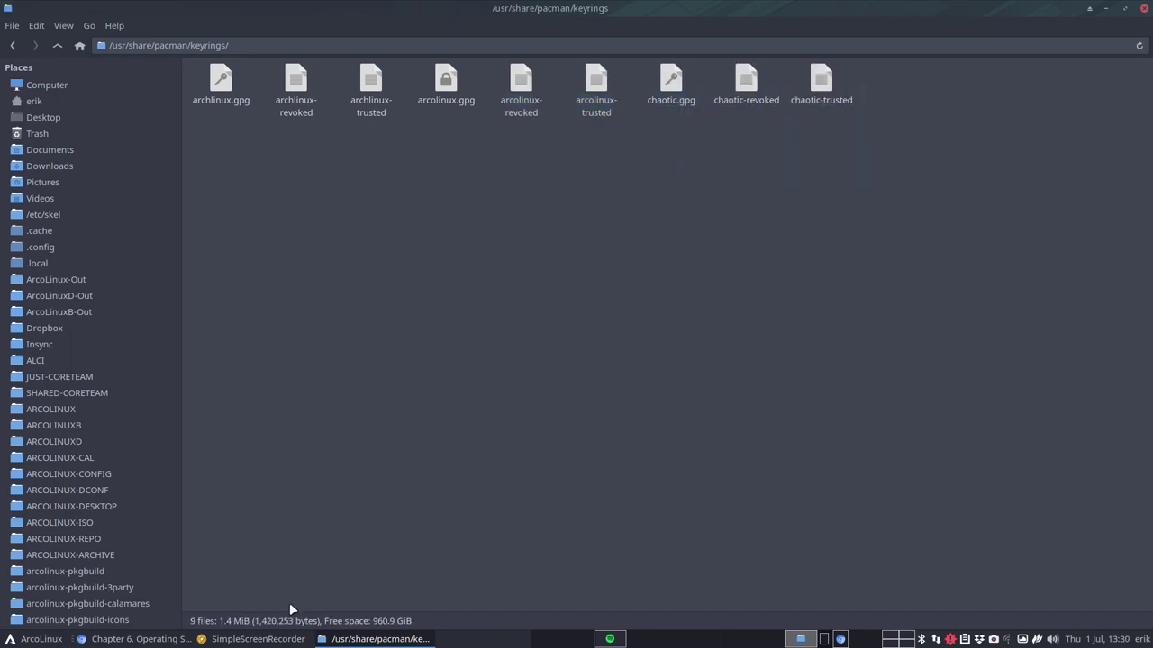
- Switch to Chromium and search for "youtube arcolinux" in a new tab
click(158, 641)
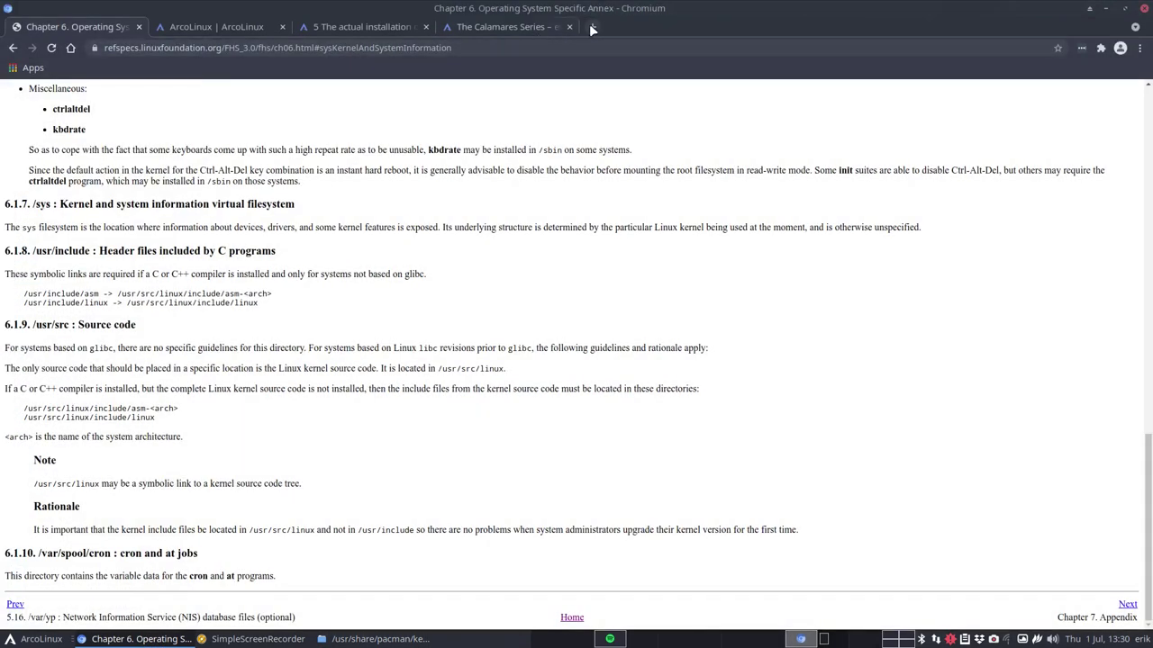
click(591, 27)
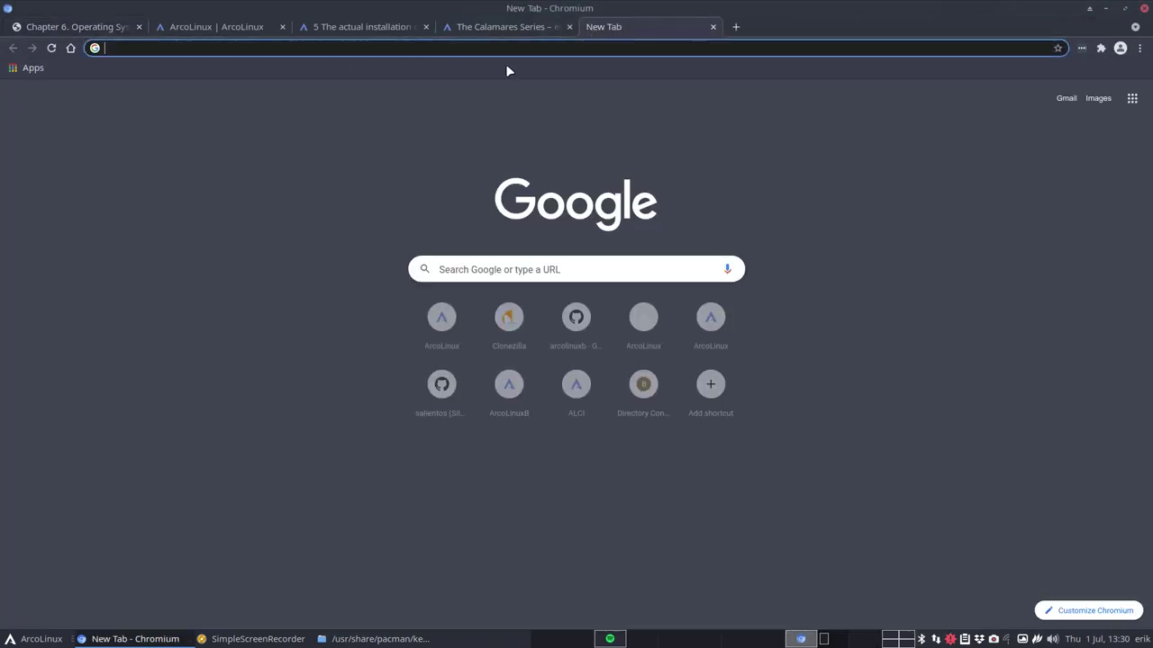
text(youtuba arc)
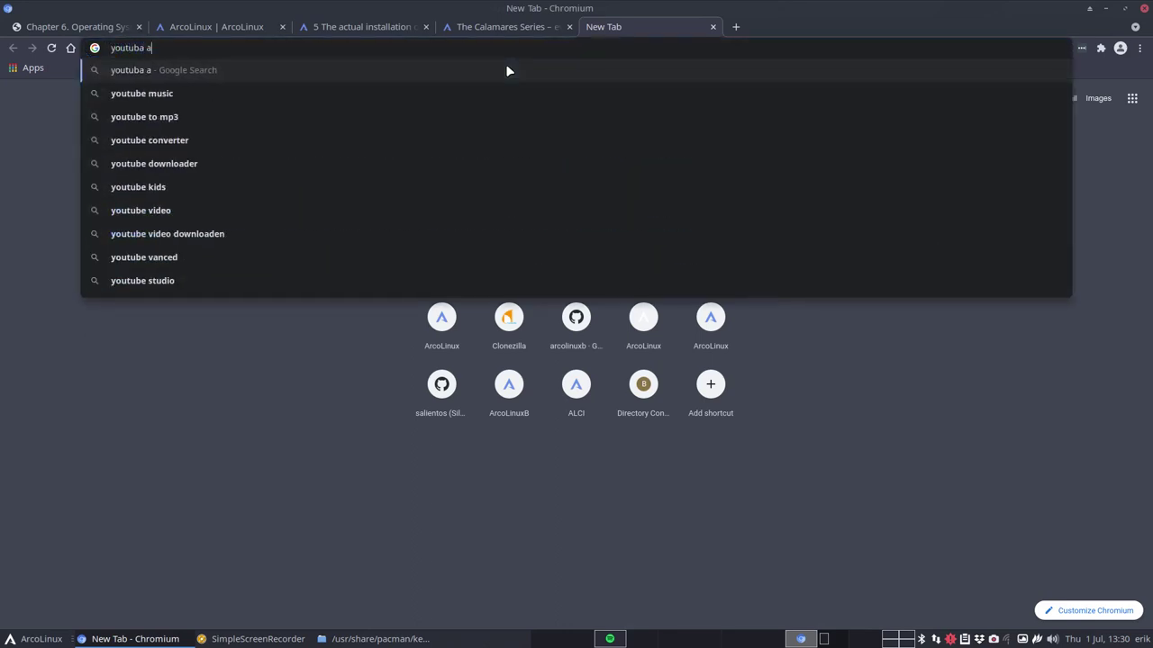
key(BackSpace)
key(BackSpace)
key(BackSpace)
key(BackSpace)
key(BackSpace)
text(e arcolinux)
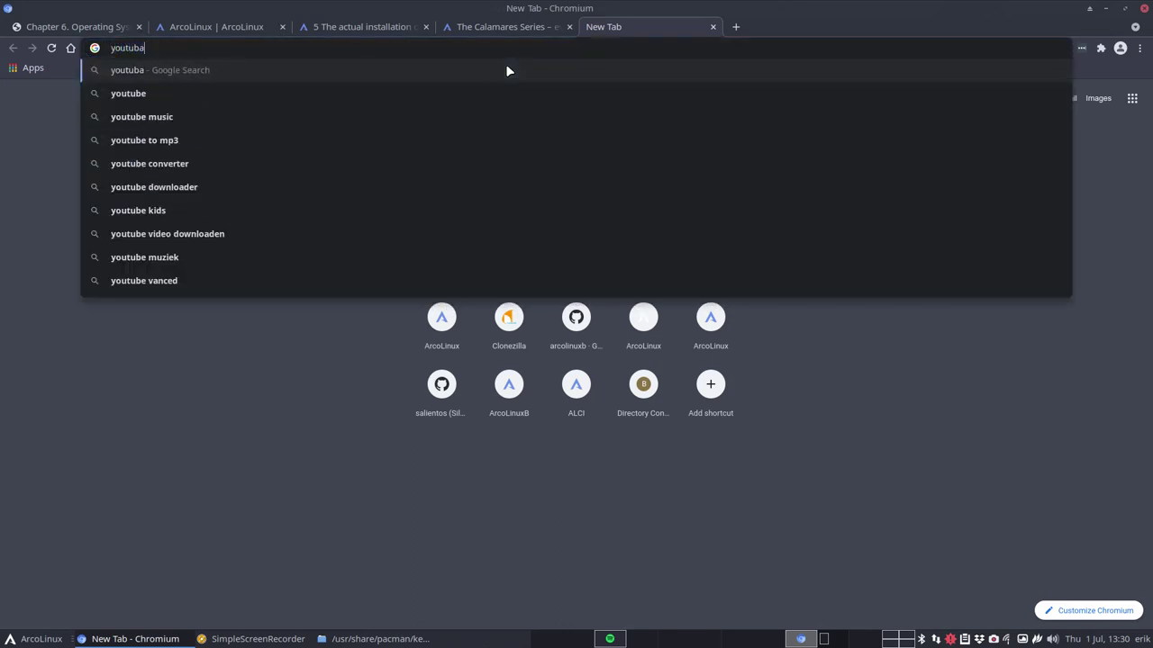
key(Return)
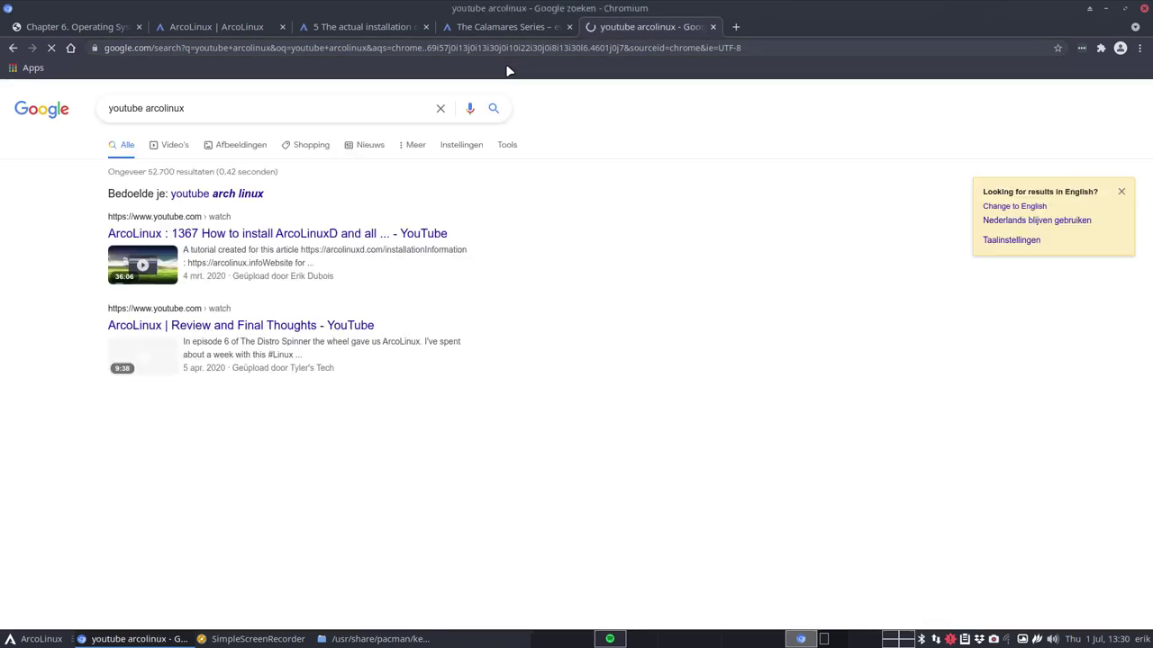
- Refine the search to "youtube arcolinux archlinuxcn" and open the ArcoLinux 2057 video result about adding the archlinuxcn repository
click(197, 111)
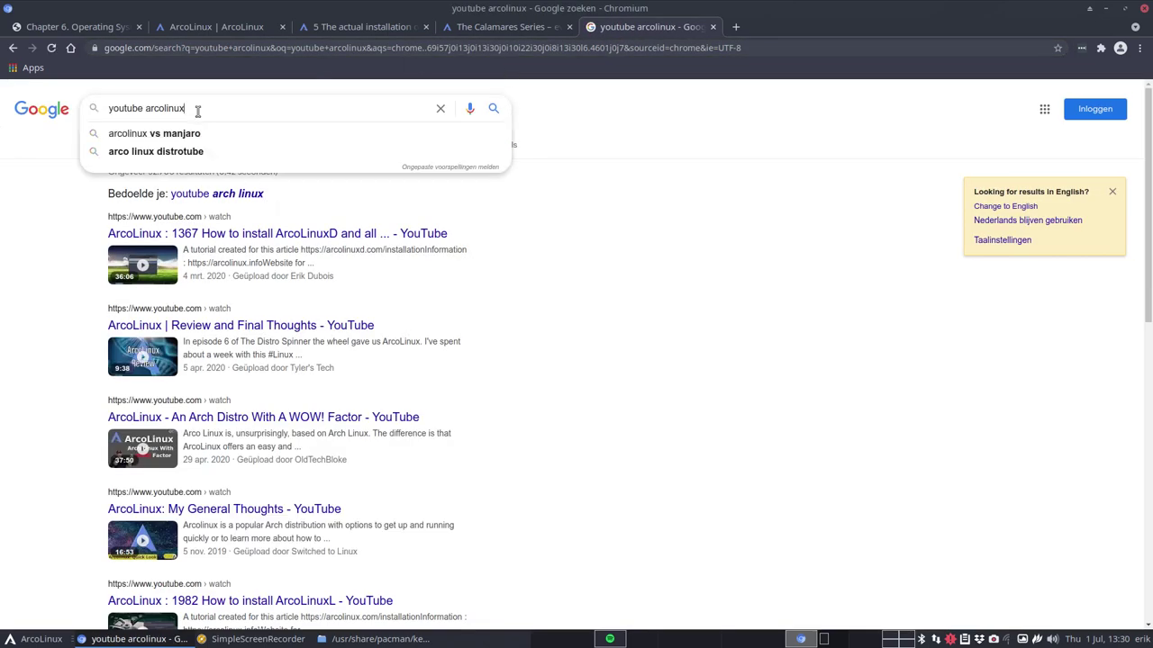
text(archlinu)
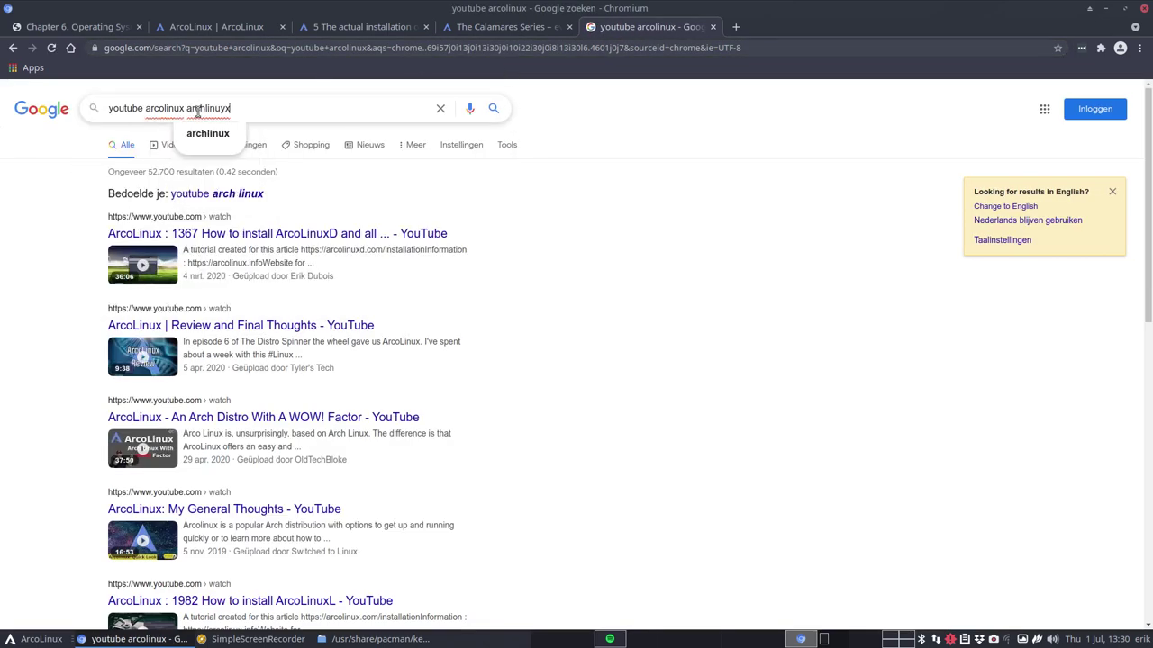
text(xcn)
key(Return)
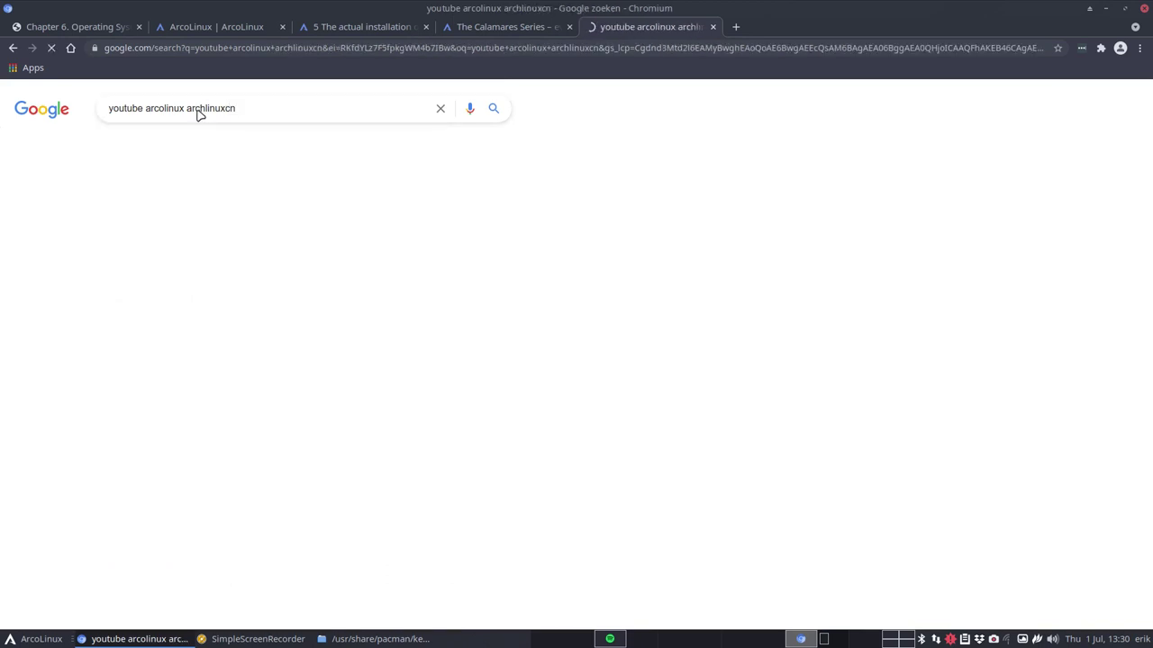
click(302, 235)
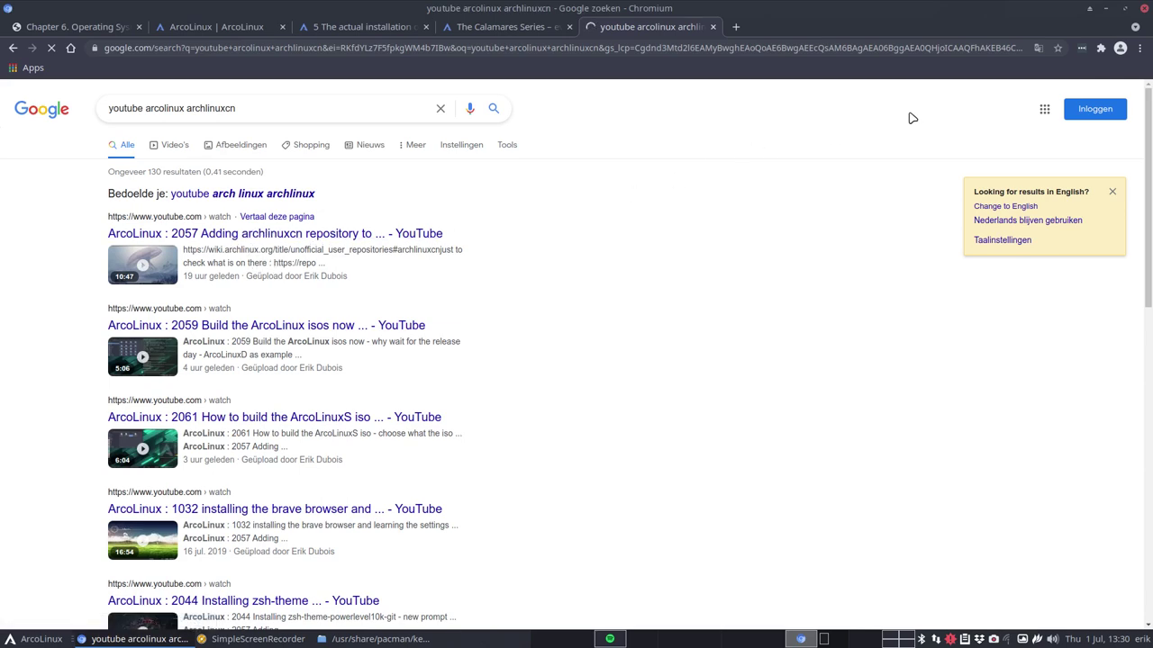
- Leave Chromium for the file manager and return from the keyrings folder up to /usr/share
click(1089, 9)
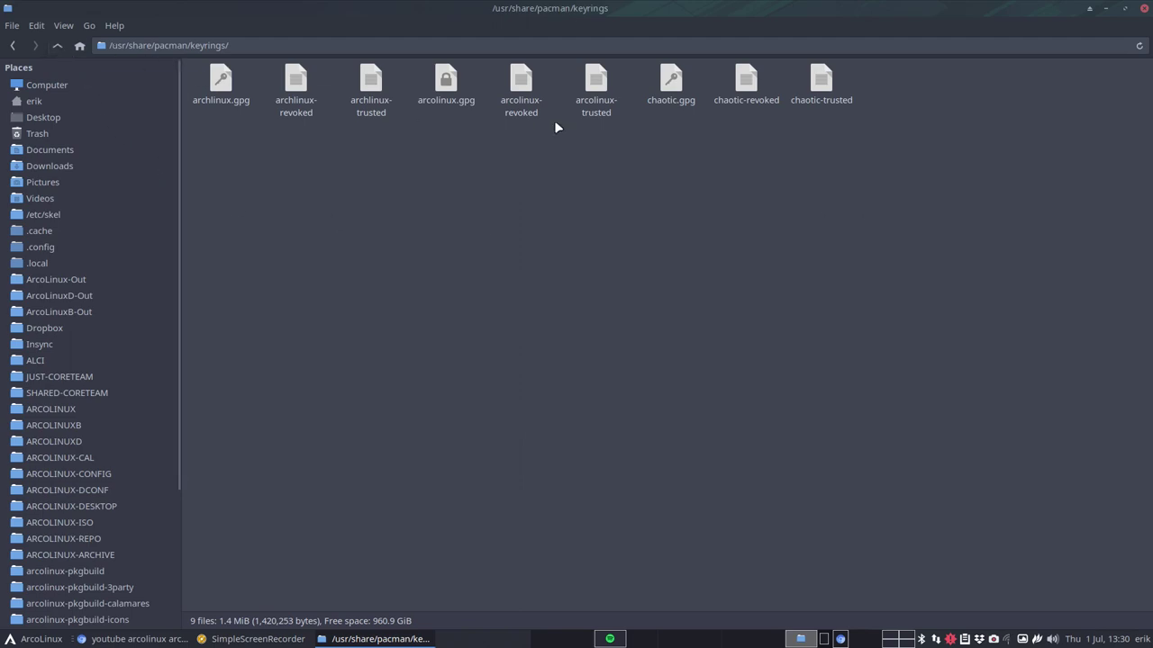
drag(522, 135, 608, 142)
click(57, 45)
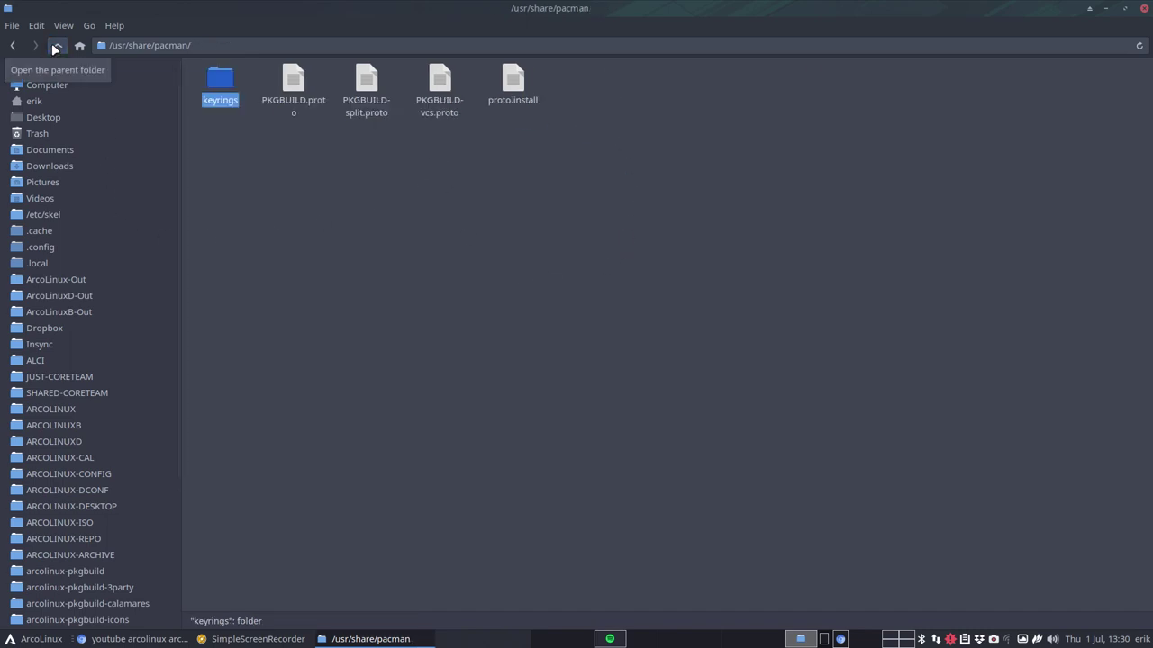
click(55, 47)
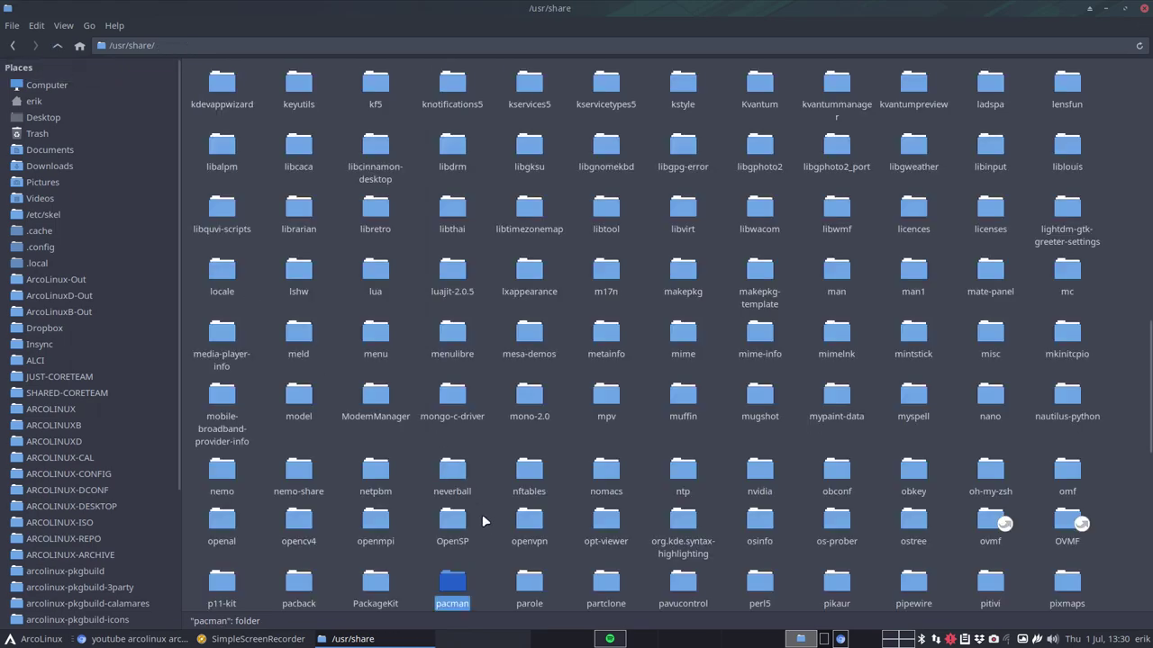
- Browse further through /usr/share, highlighting the pikaur, radiotray and samba folders in turn
scroll(483, 524, down, 1)
scroll(484, 524, down, 5)
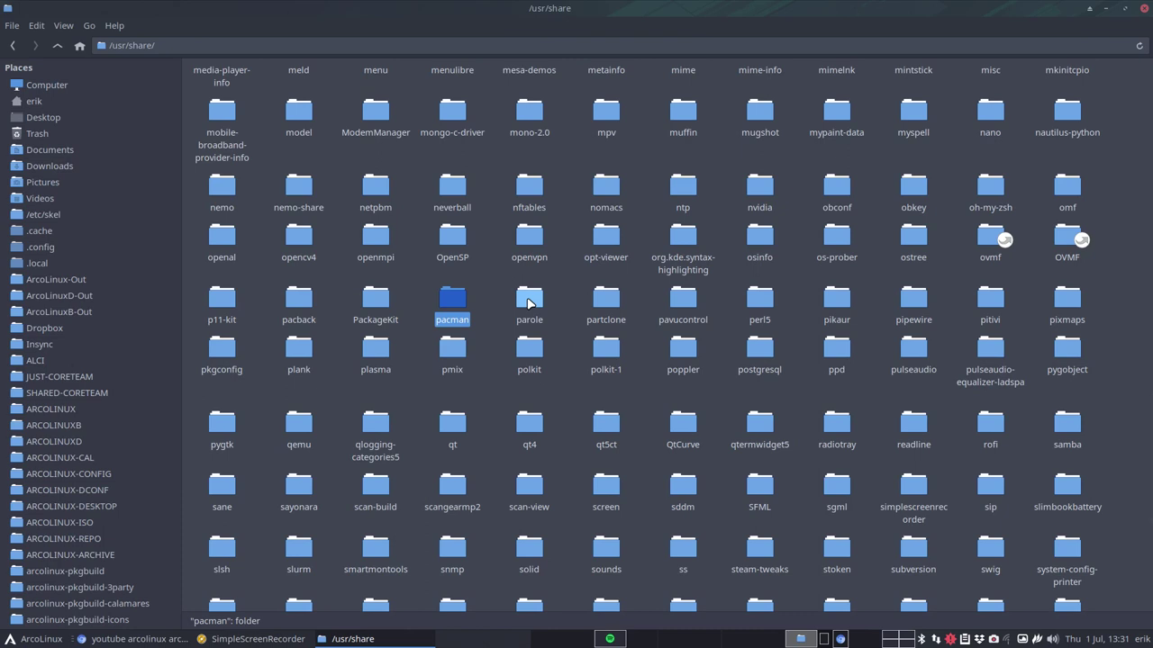
click(824, 315)
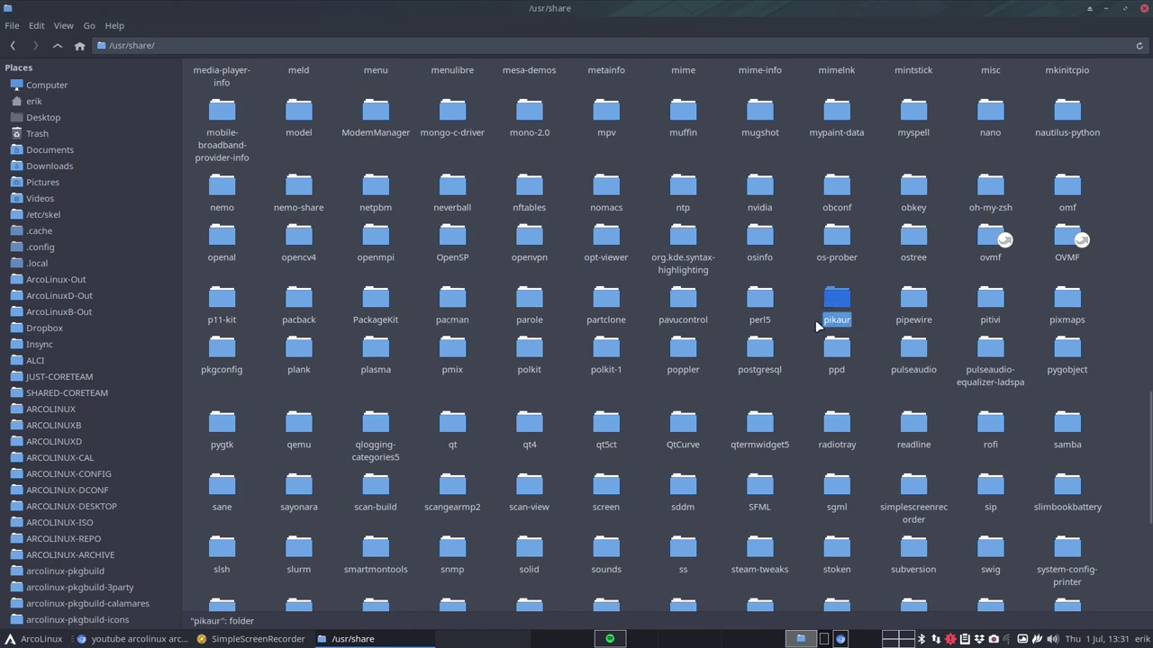
click(559, 393)
scroll(559, 394, down, 2)
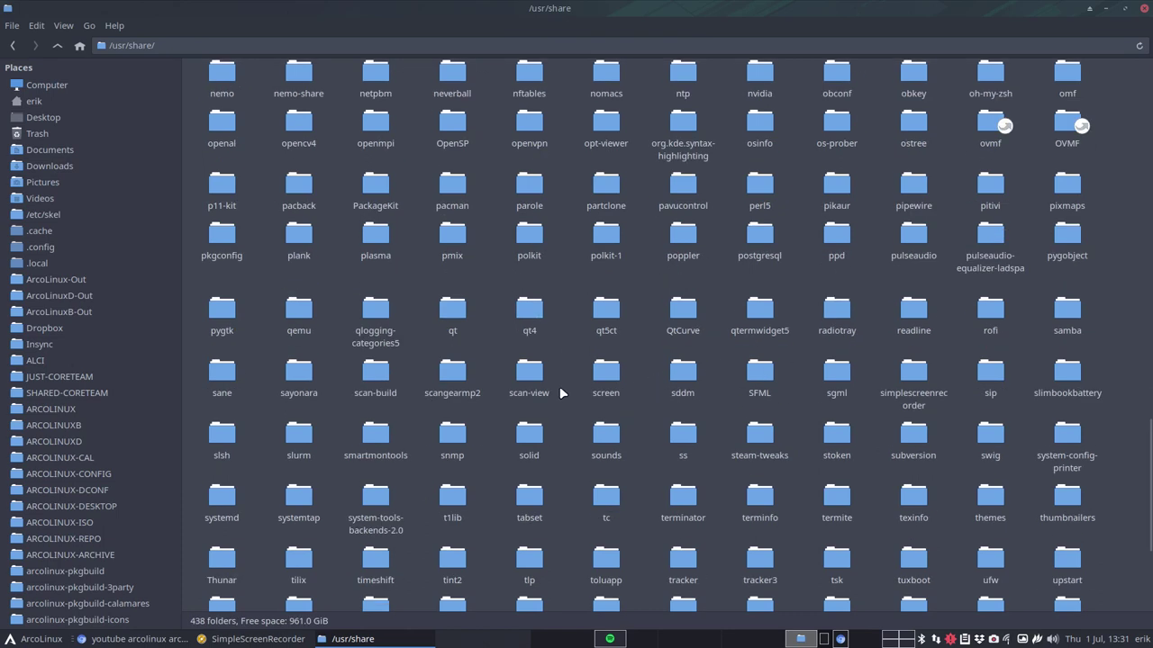
click(833, 313)
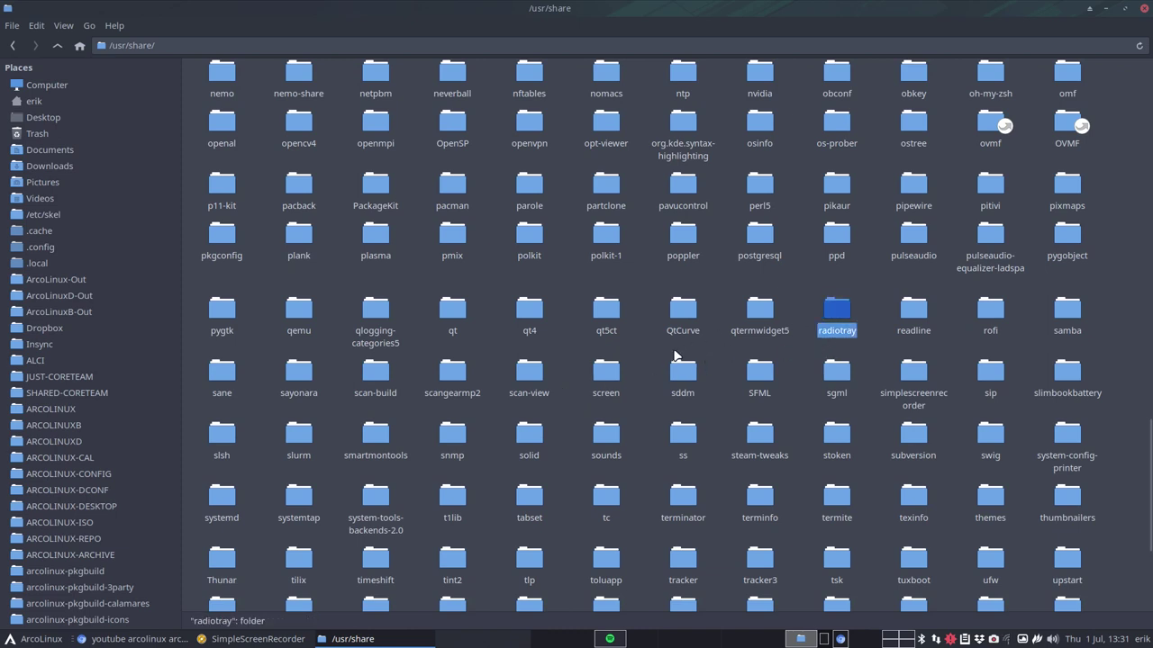
click(1076, 315)
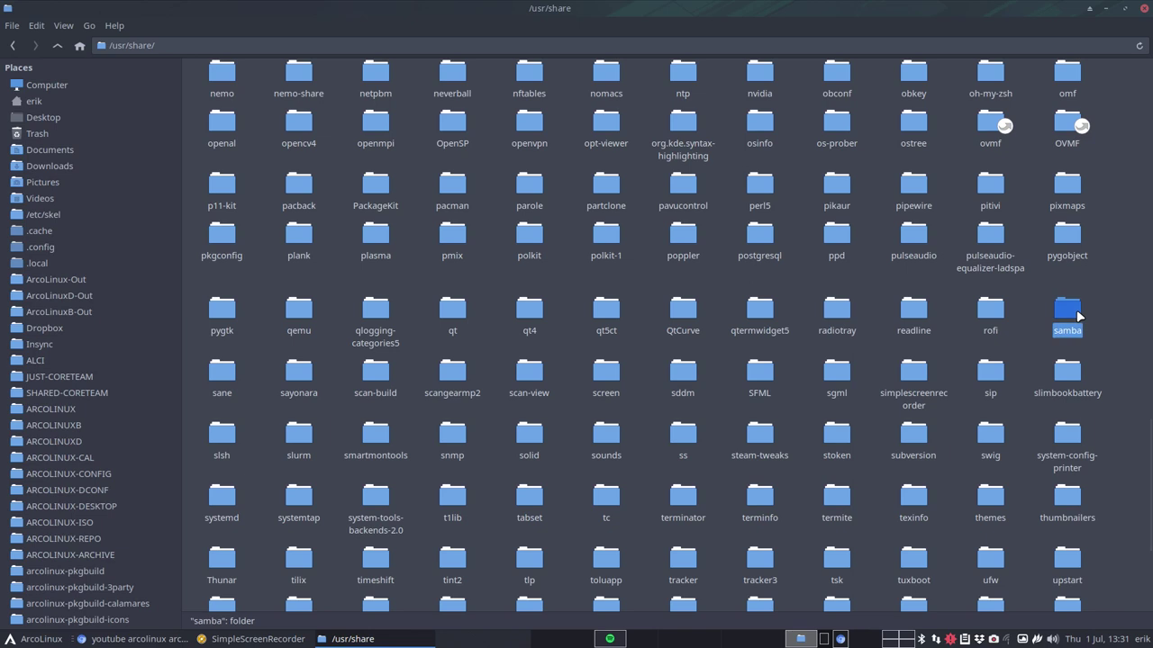
- Open a second file manager window and go through the file system to the /etc/samba folder
key(ctrl+n)
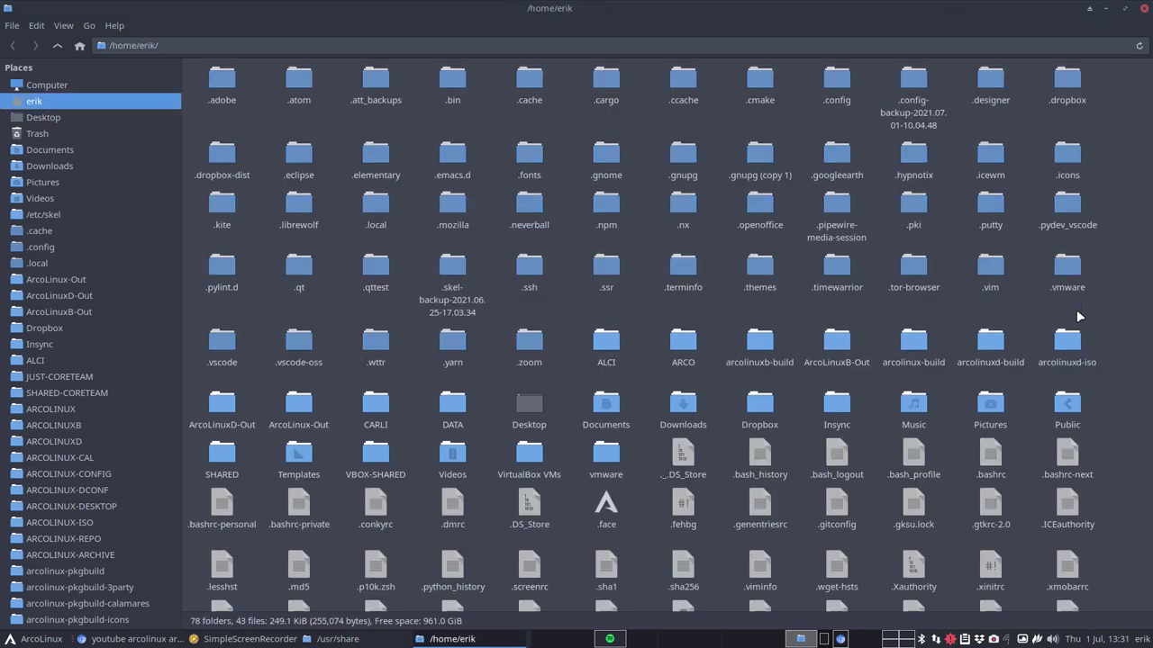
click(118, 90)
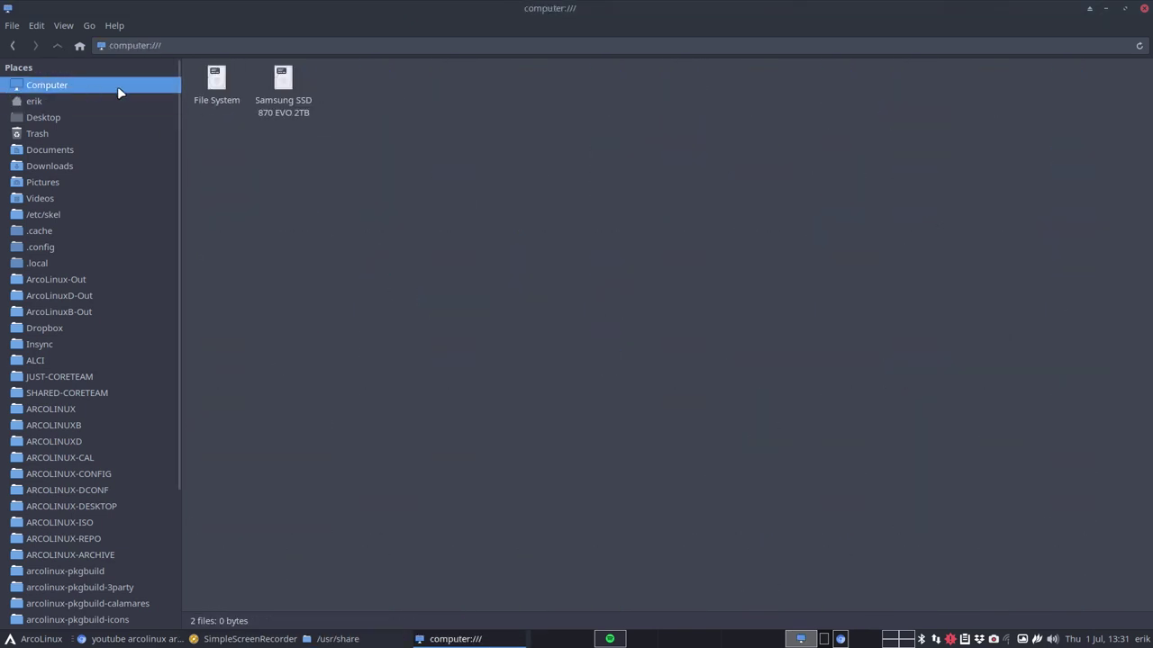
double_click(217, 79)
click(373, 87)
double_click(373, 87)
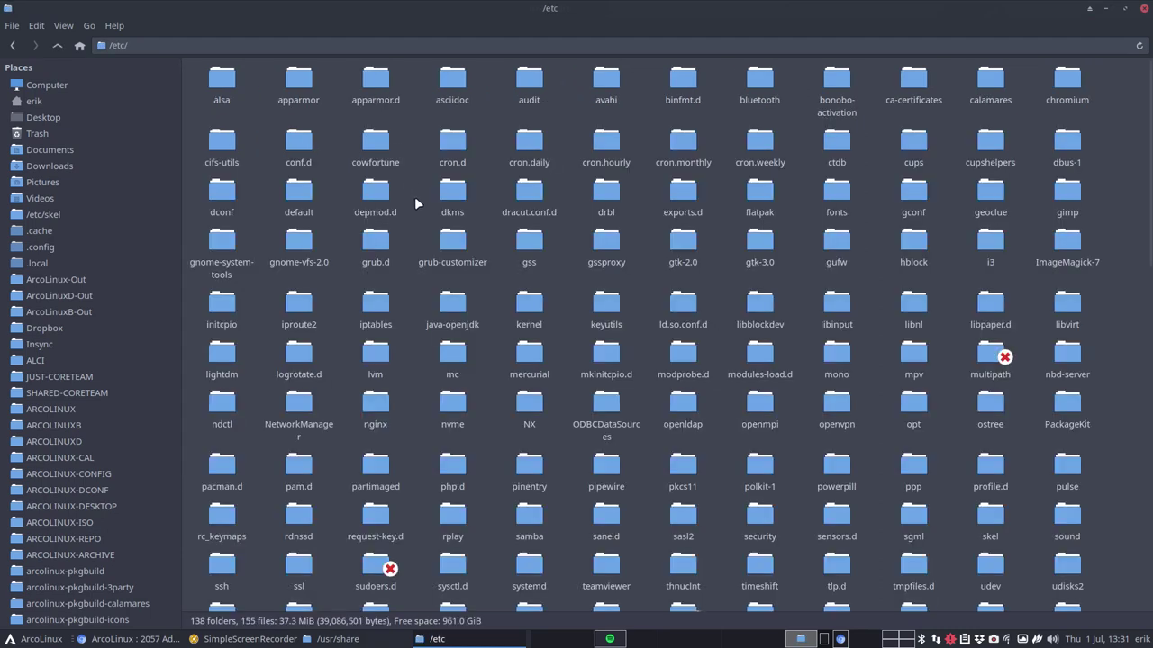
text(sam)
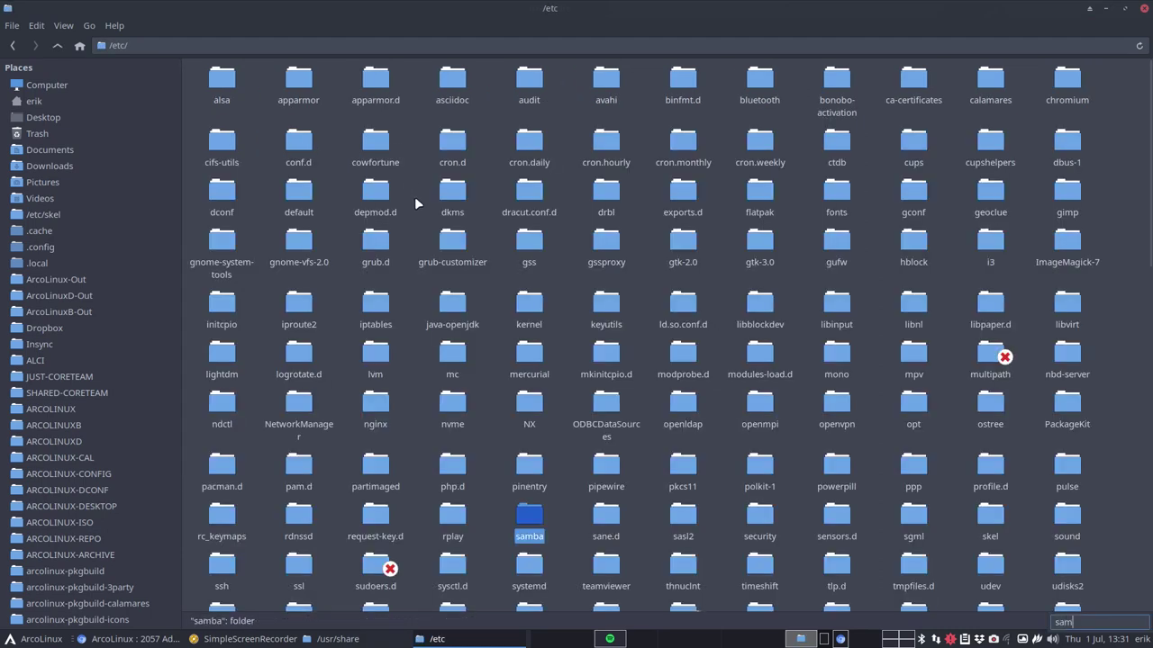
double_click(529, 520)
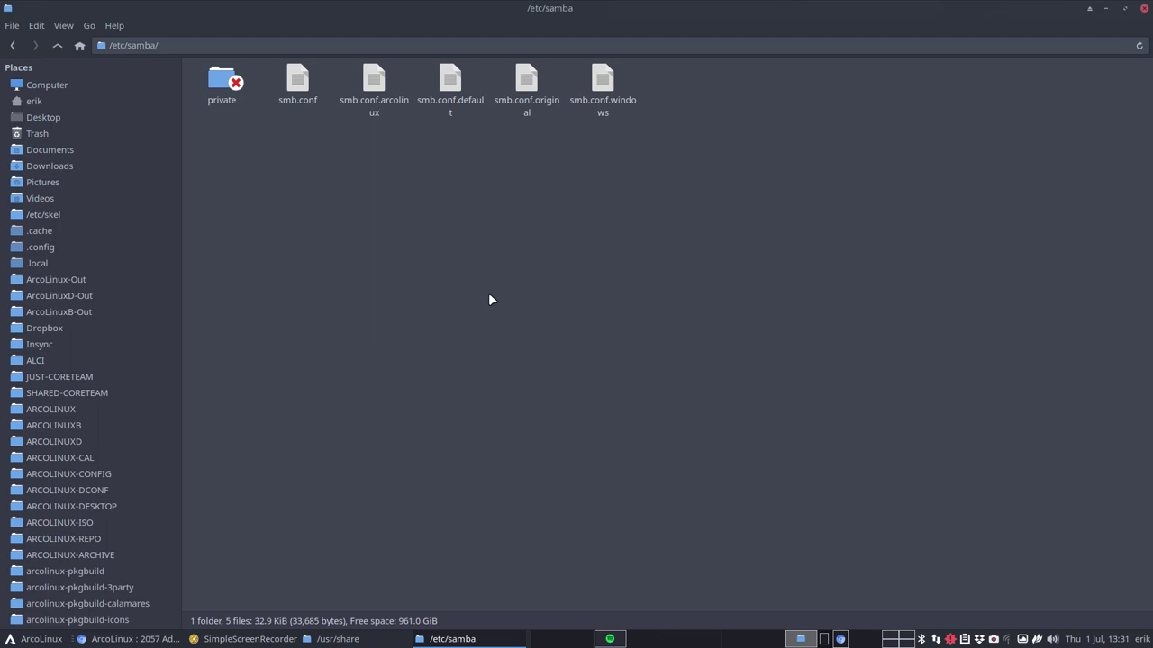
- Highlight the smb.conf, smb.conf.arcolinux, smb.conf.default and smb.conf.windows files in turn
click(298, 84)
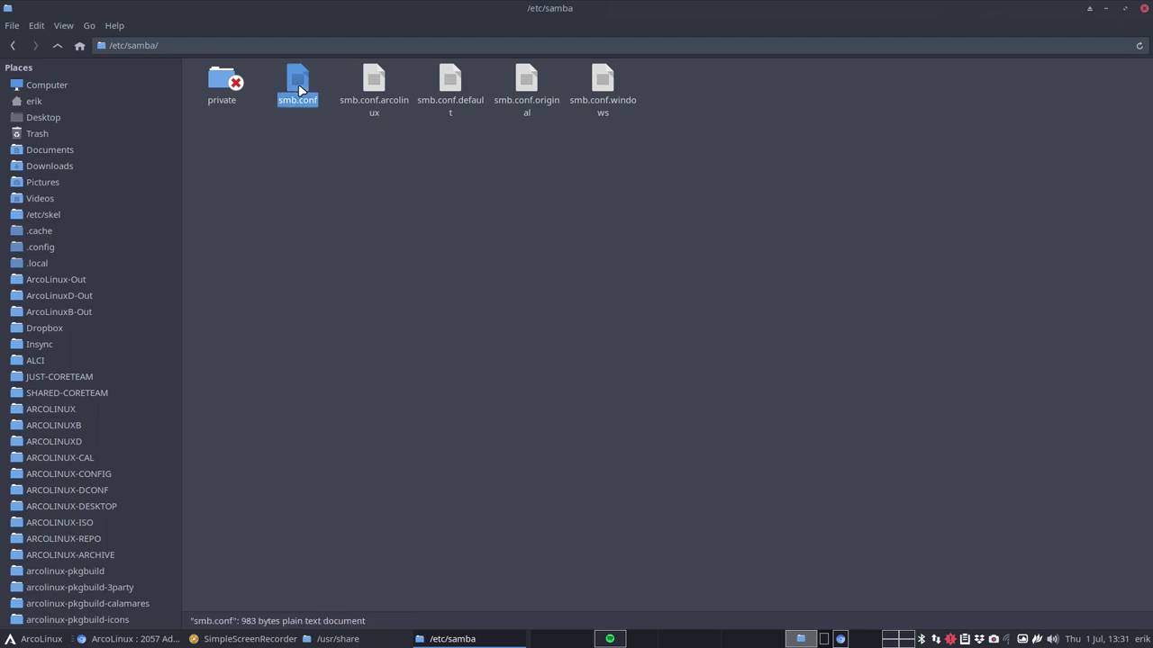
click(379, 83)
click(450, 83)
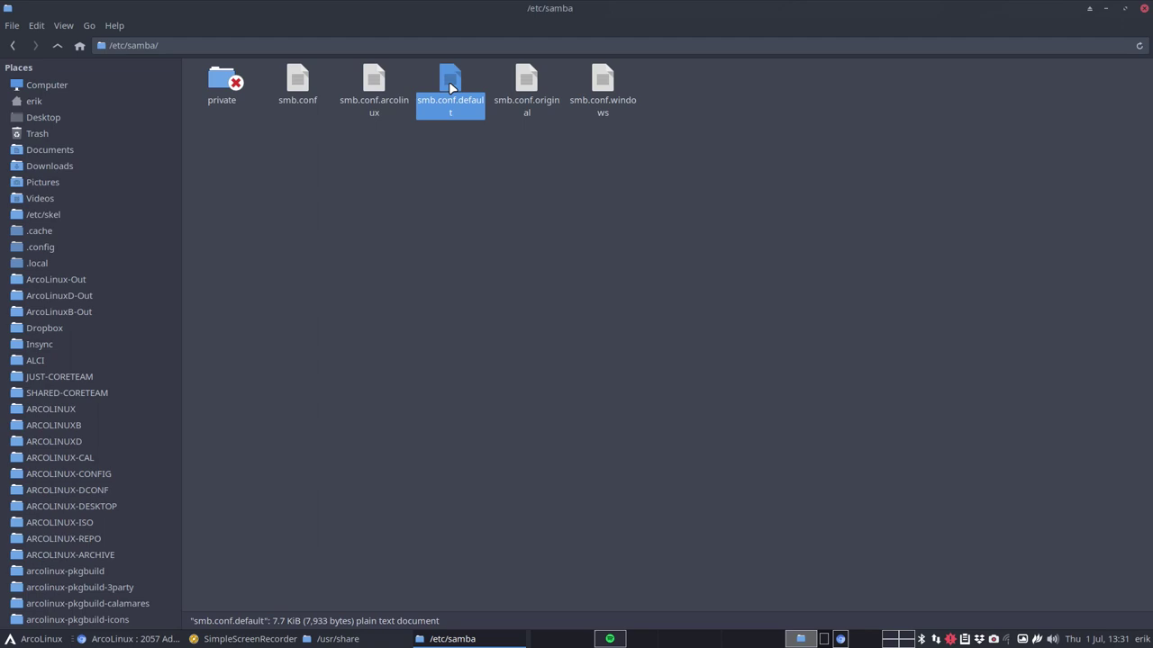
click(605, 83)
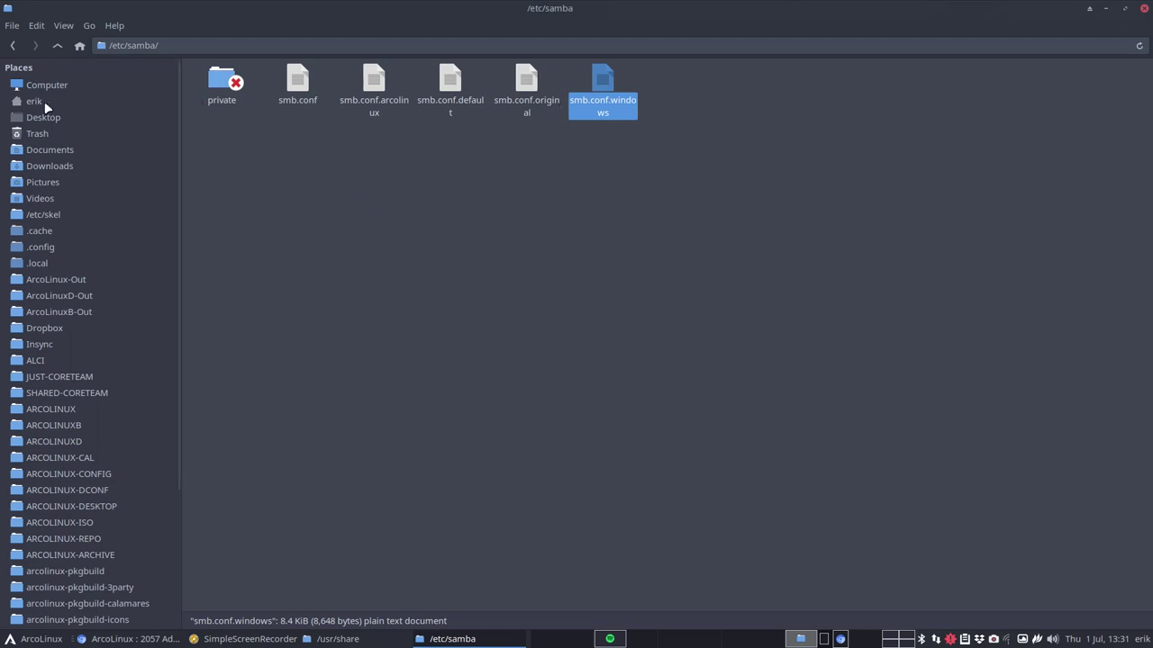
- Go to the home folder, look inside .config, and open the main folder within .bin
click(77, 102)
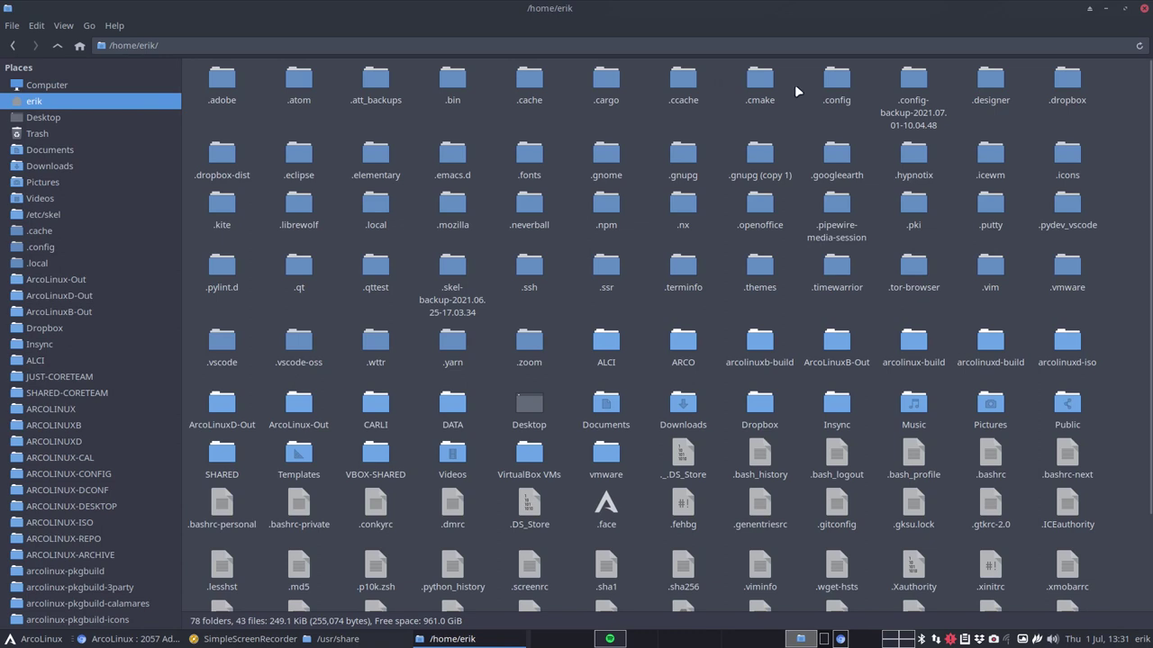
double_click(829, 83)
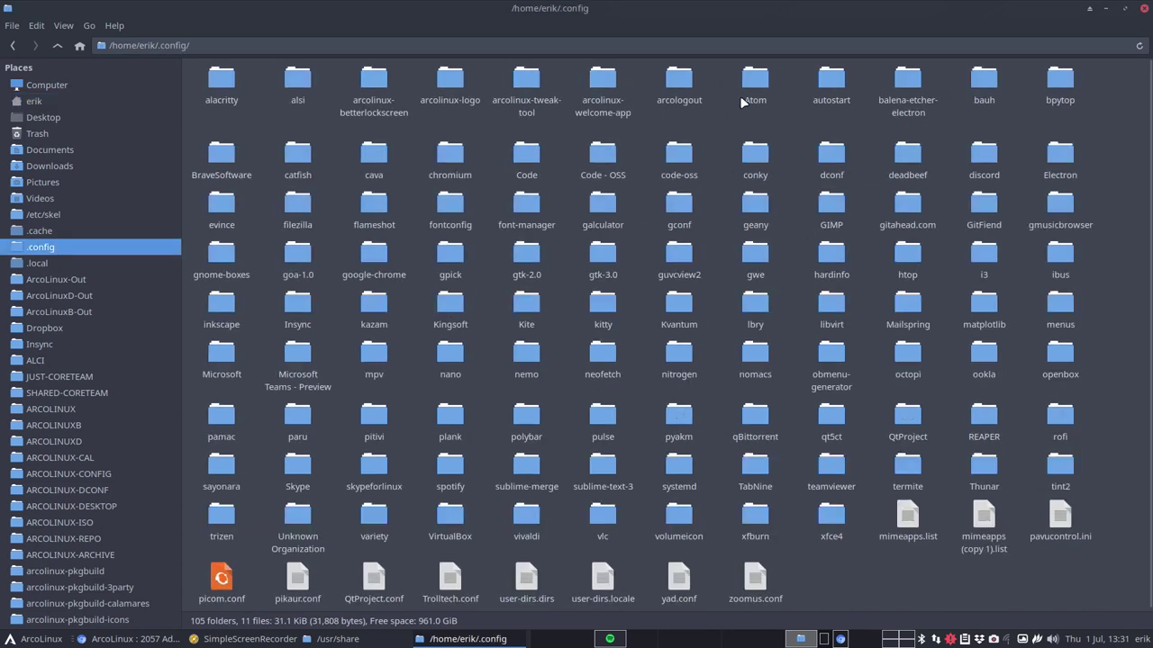
click(57, 45)
double_click(450, 80)
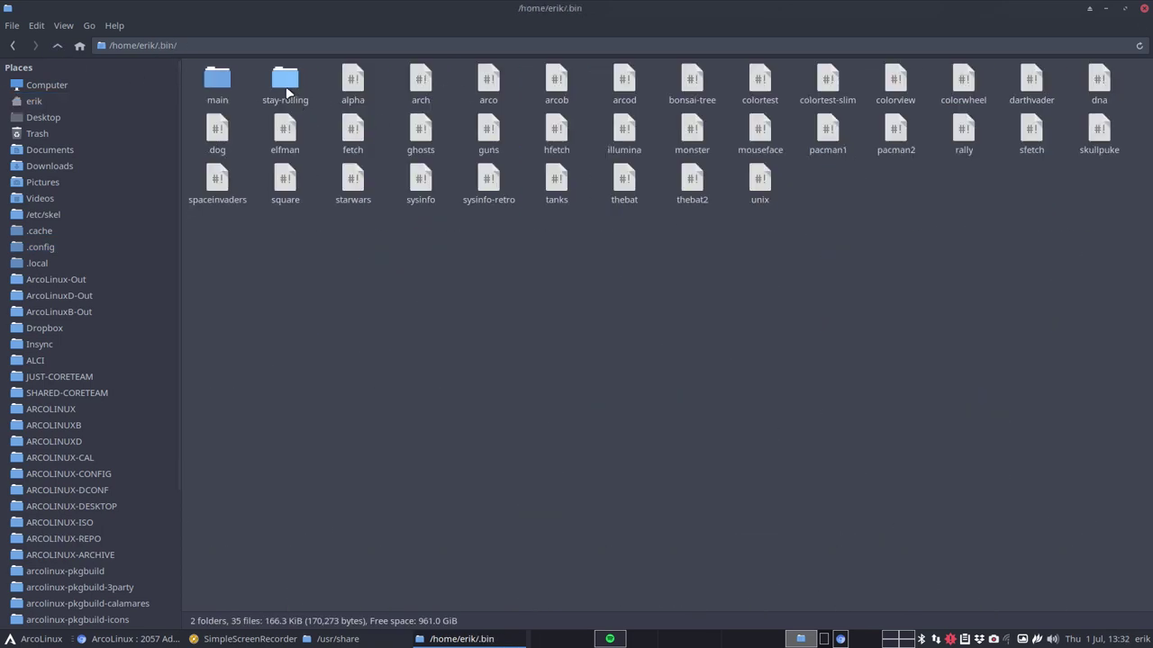
click(217, 87)
double_click(217, 87)
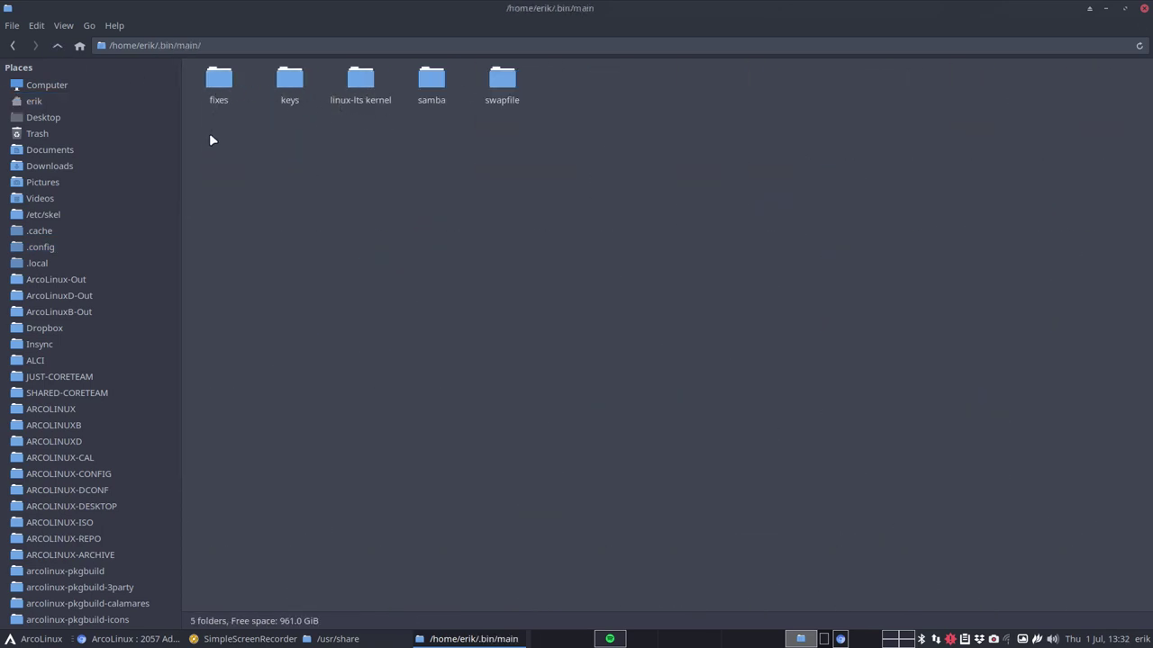
- Highlight the keys, linux-lts kernel, samba and swapfile folders, and view the scripts inside samba before returning to main
drag(236, 145, 540, 87)
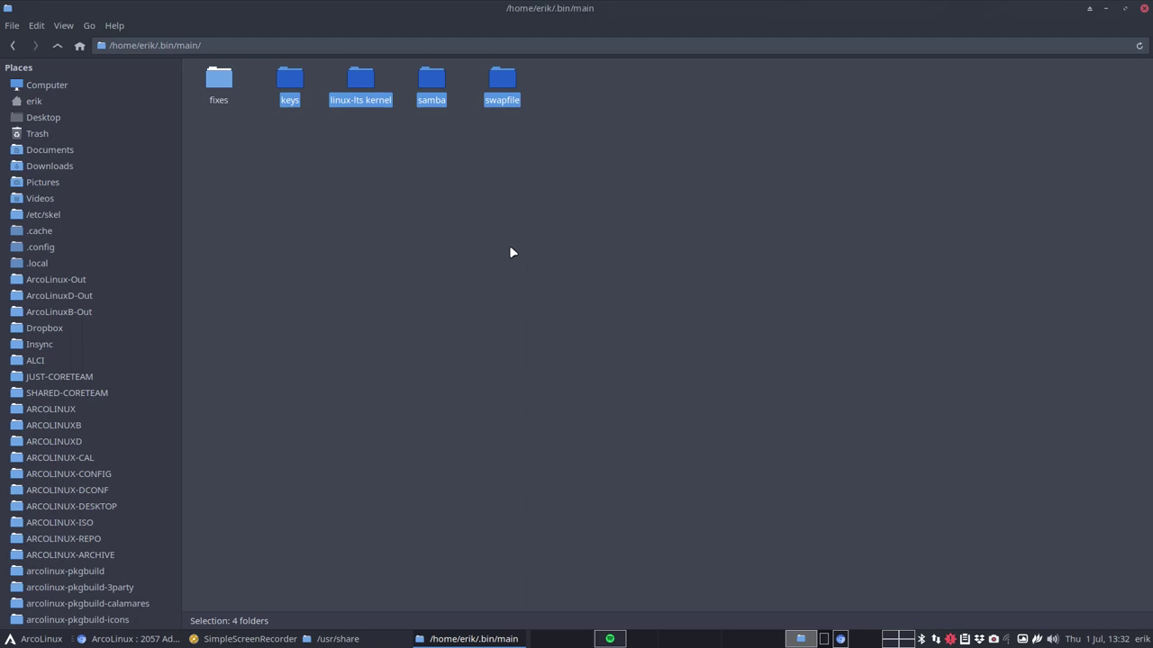
click(371, 216)
double_click(429, 83)
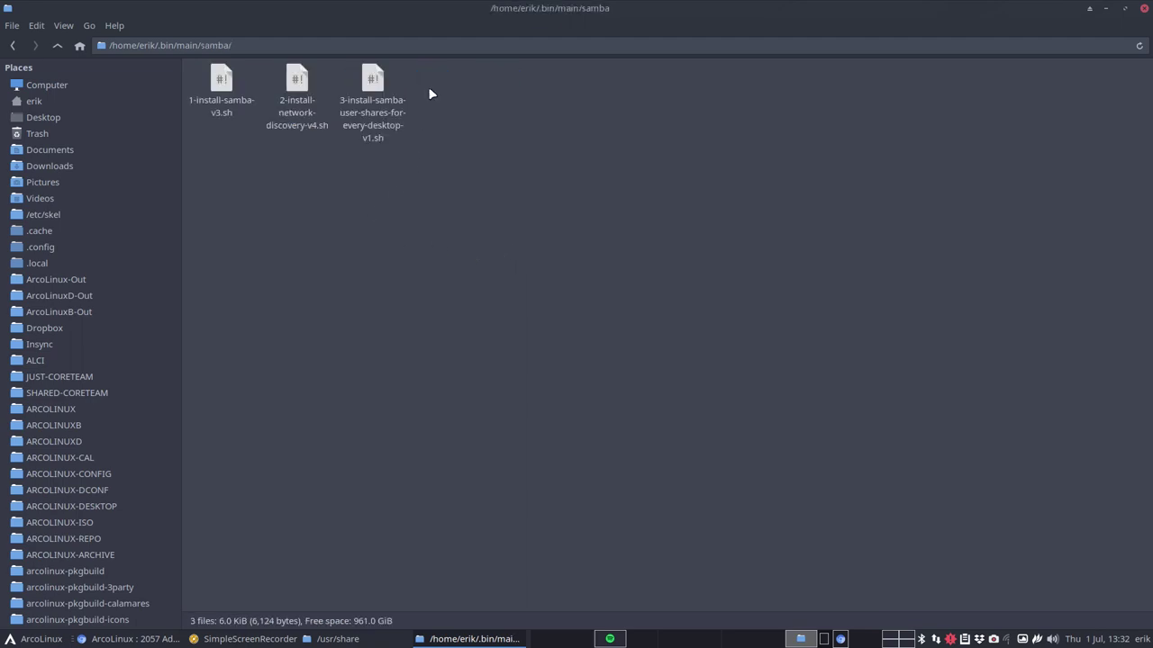
click(58, 45)
- Highlight the swapfile and linux-lts kernel folders, and view the contents of keys and fixes, returning to main
click(494, 85)
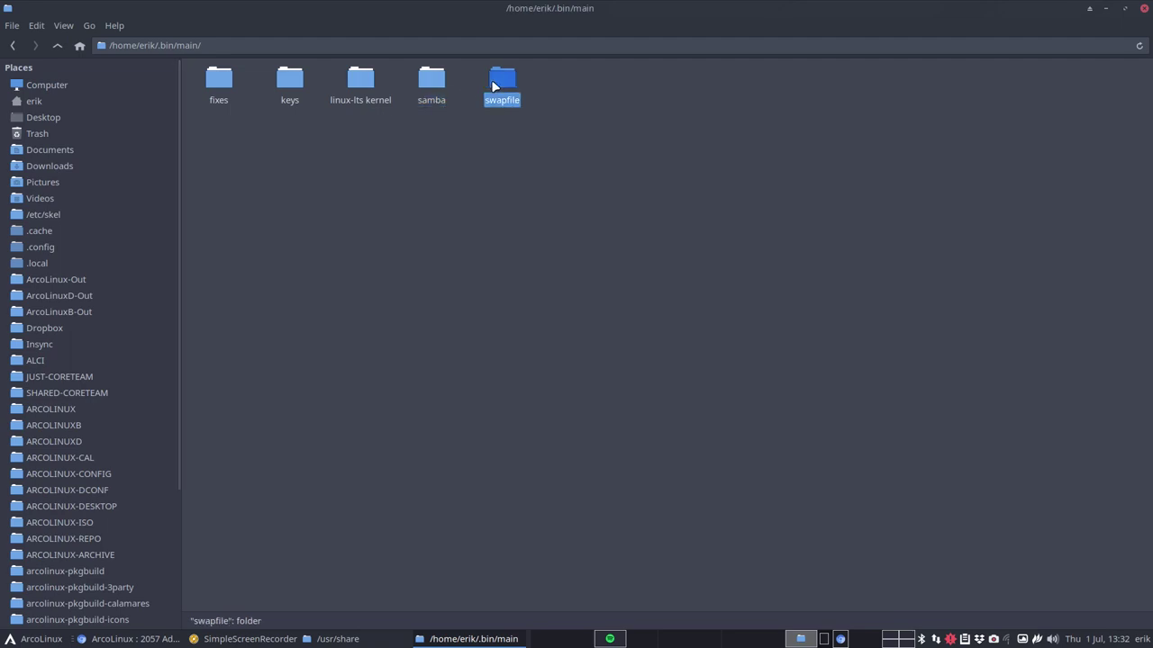
click(369, 84)
click(291, 84)
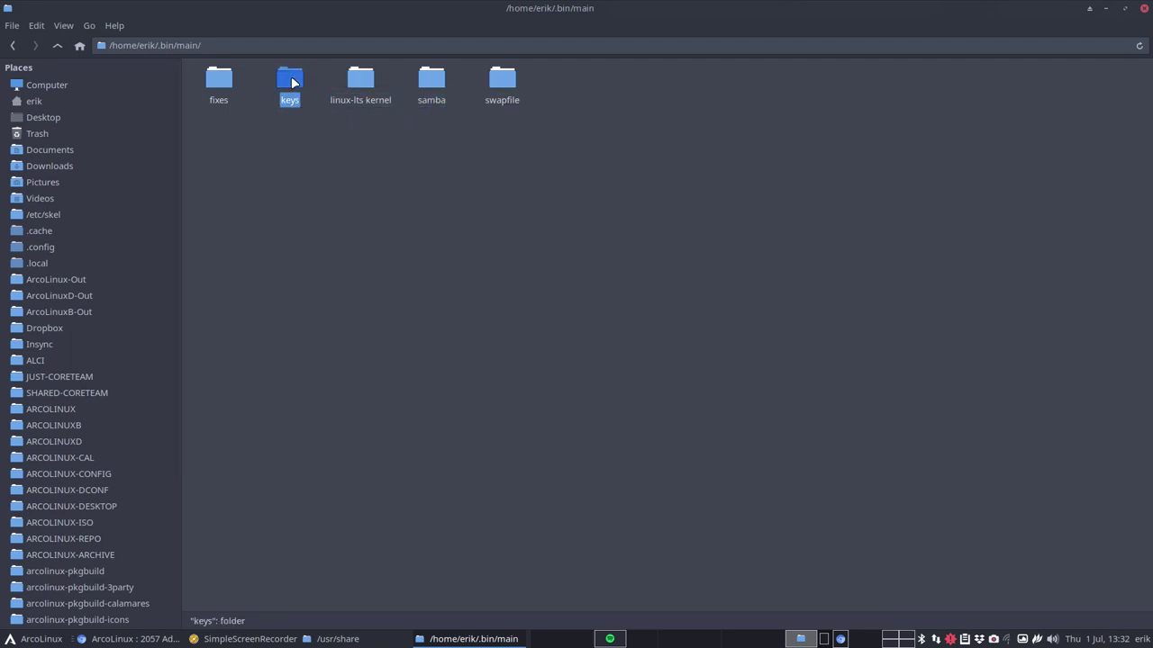
double_click(292, 84)
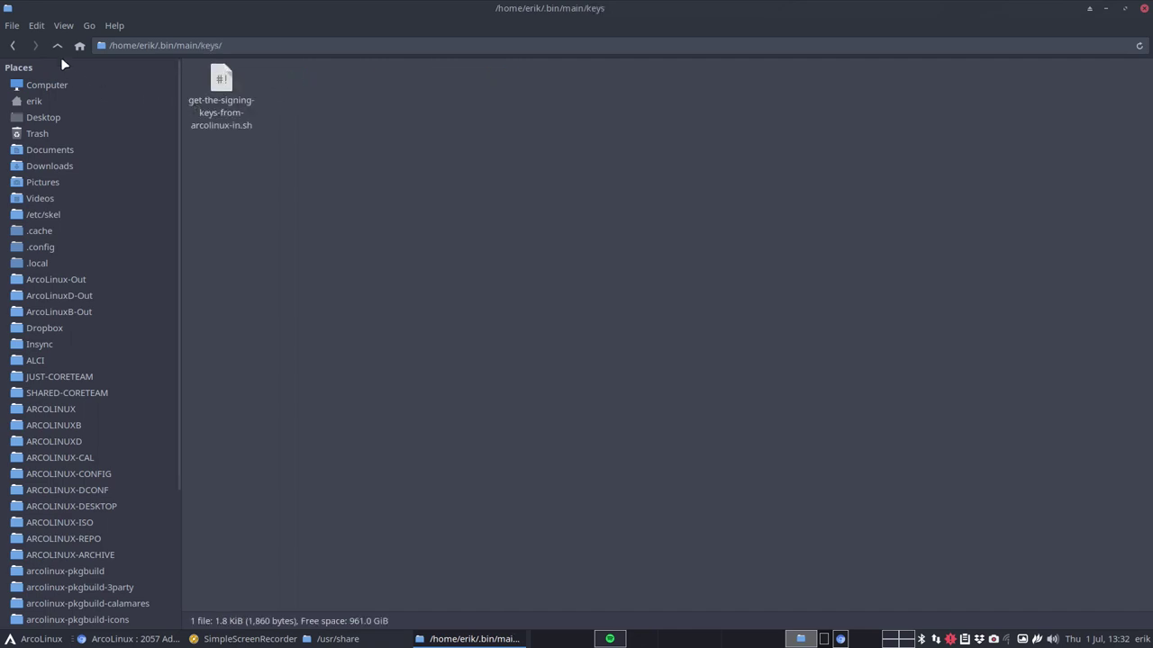
click(49, 43)
double_click(218, 85)
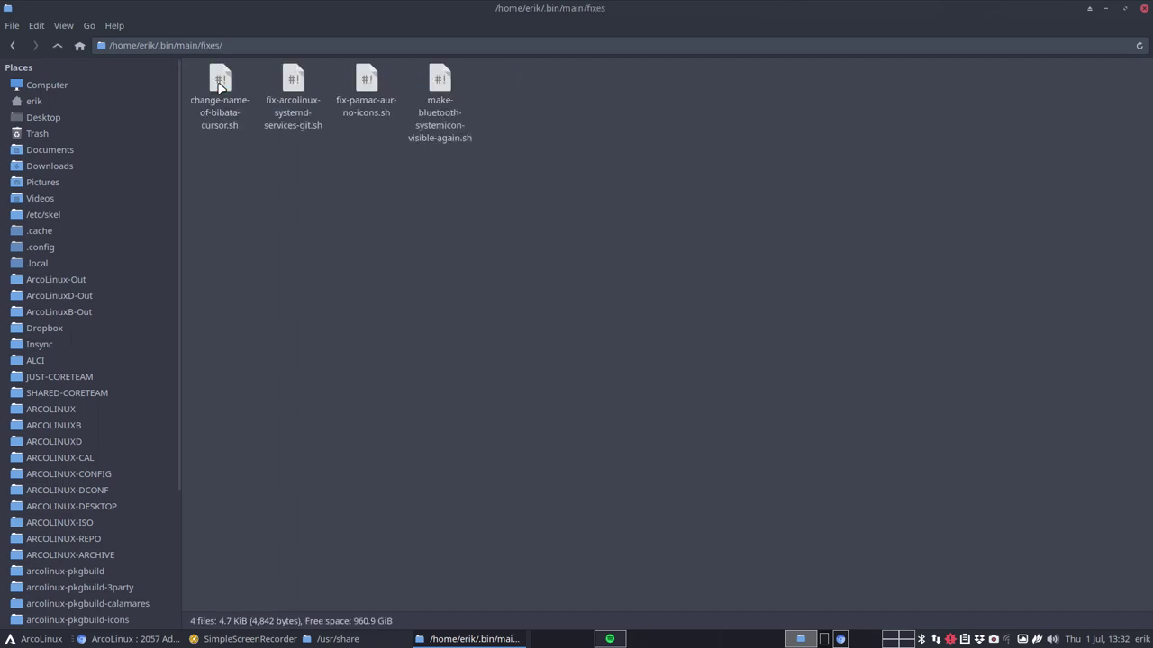
click(59, 47)
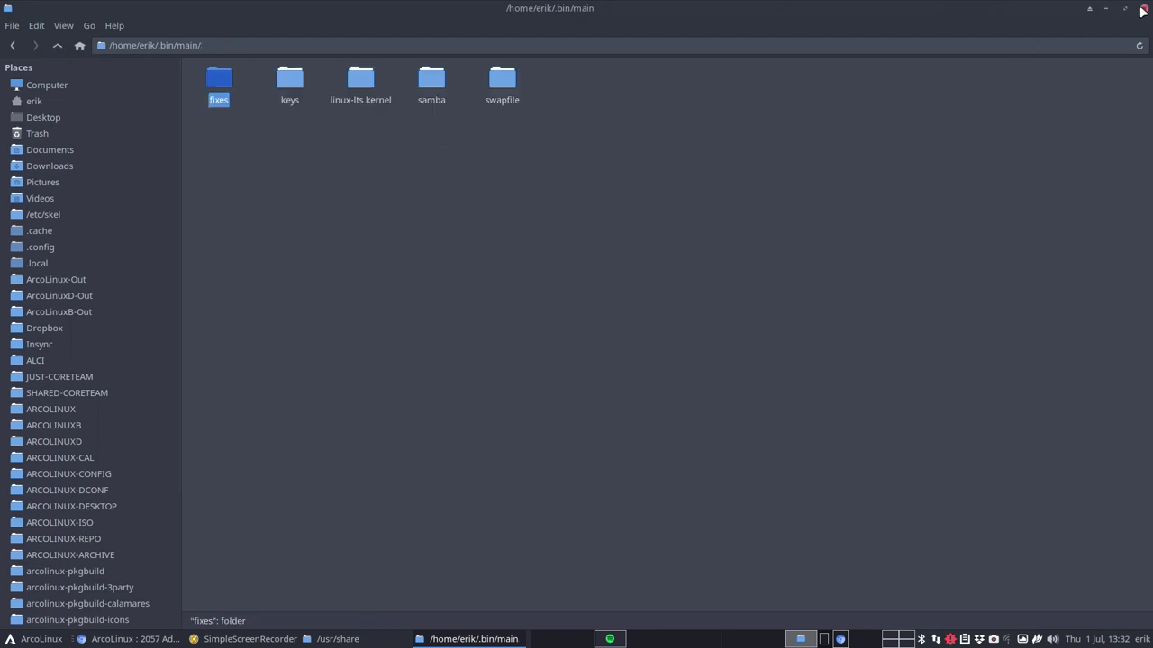
- View the 2021 folder inside .bin/stay-rolling, and close this file manager window
click(58, 45)
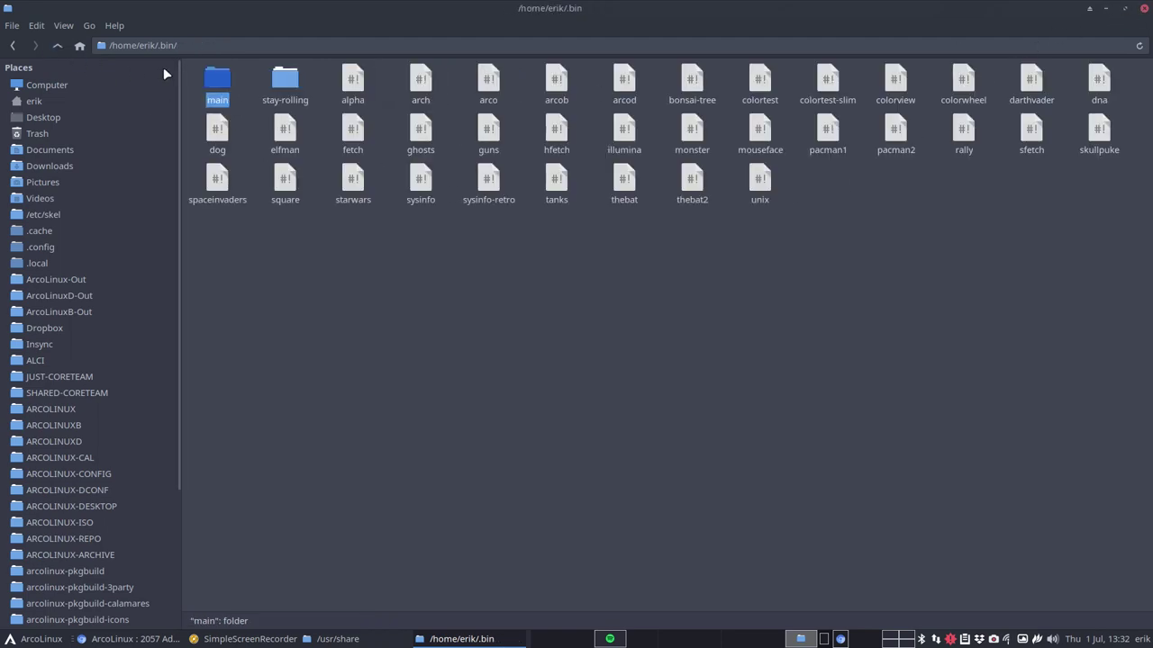
click(280, 81)
double_click(280, 81)
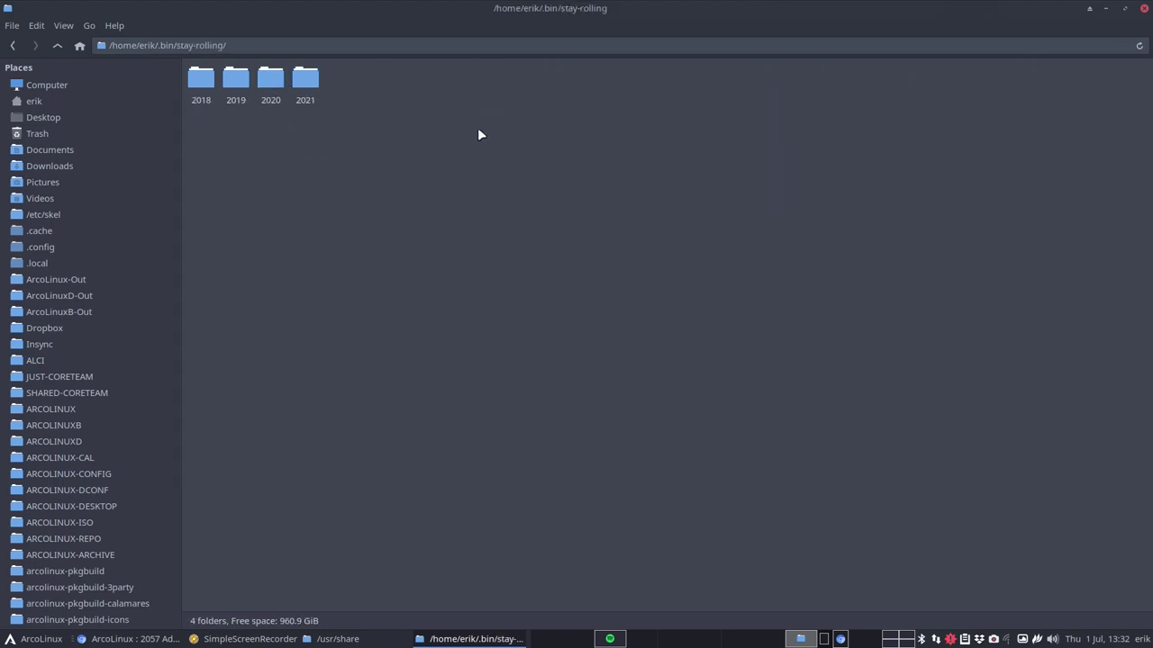
double_click(306, 79)
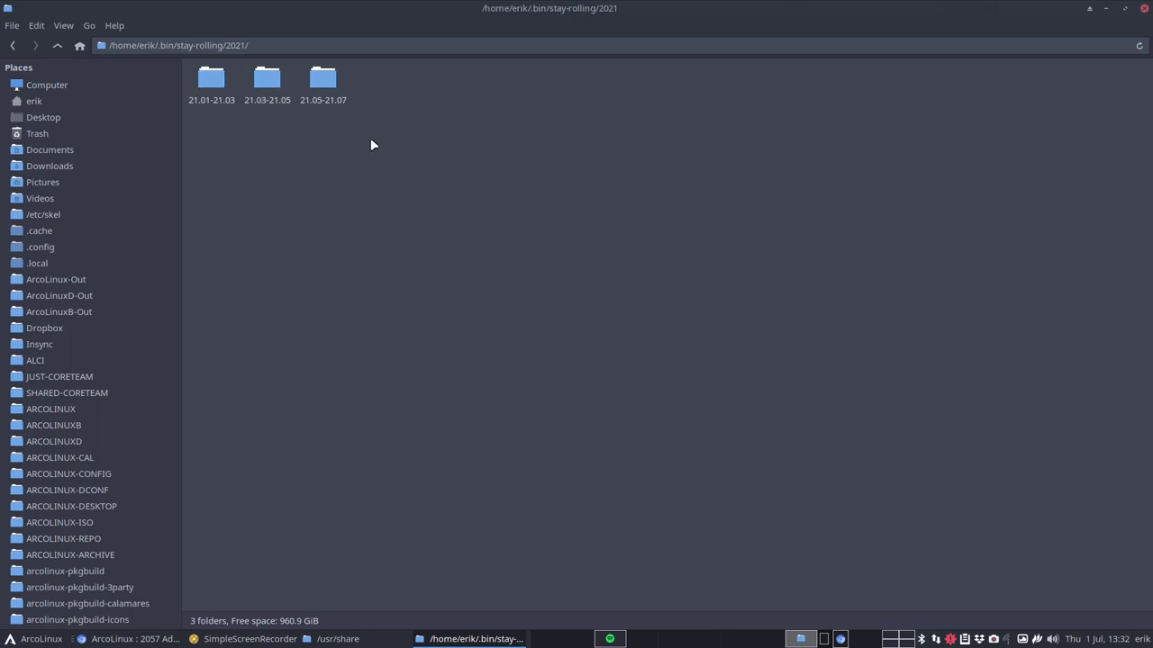
click(1144, 8)
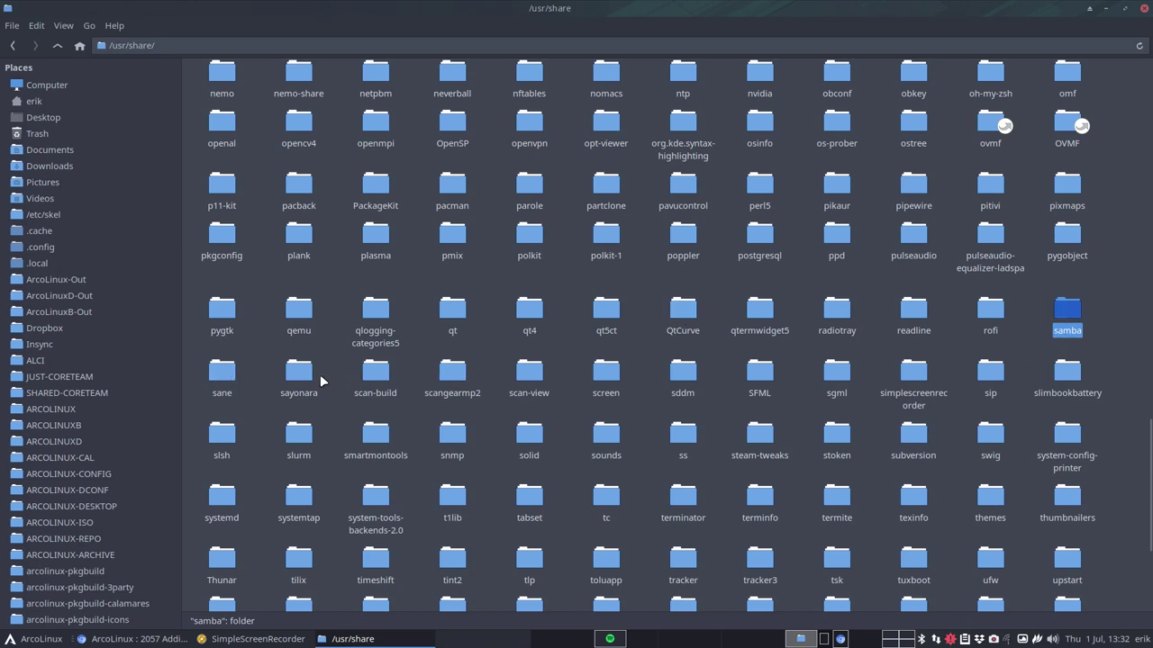
- Browse the rest of /usr/share, highlighting the sayonara and themes folders, and go back up the listing
click(306, 376)
scroll(609, 407, down, 2)
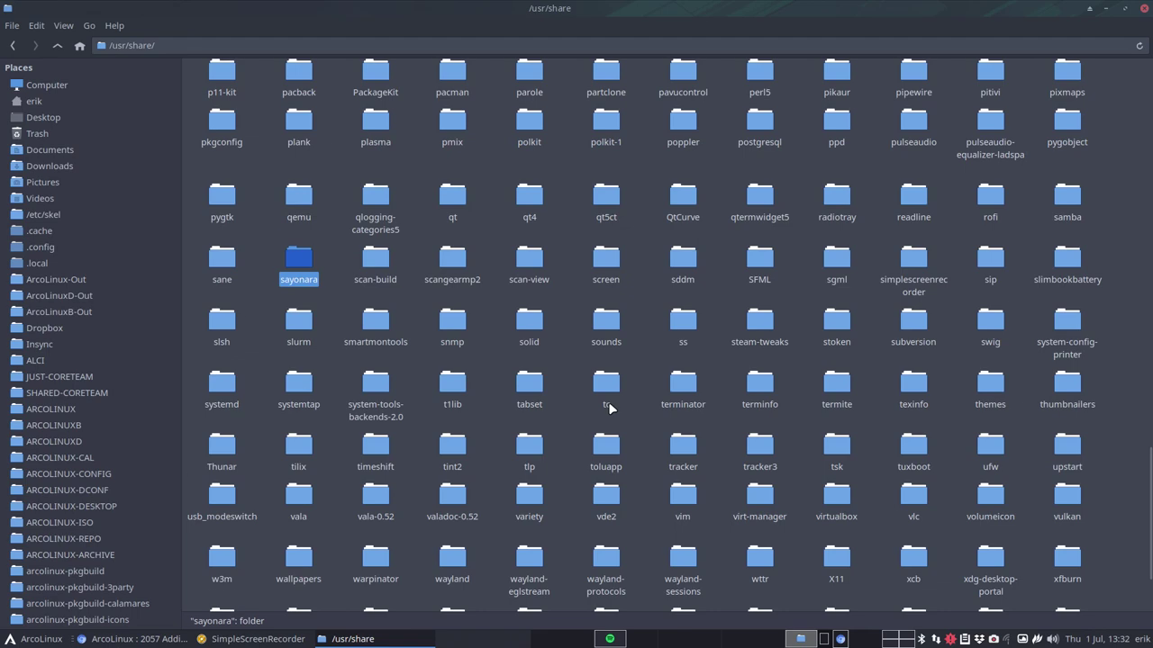
scroll(609, 407, down, 2)
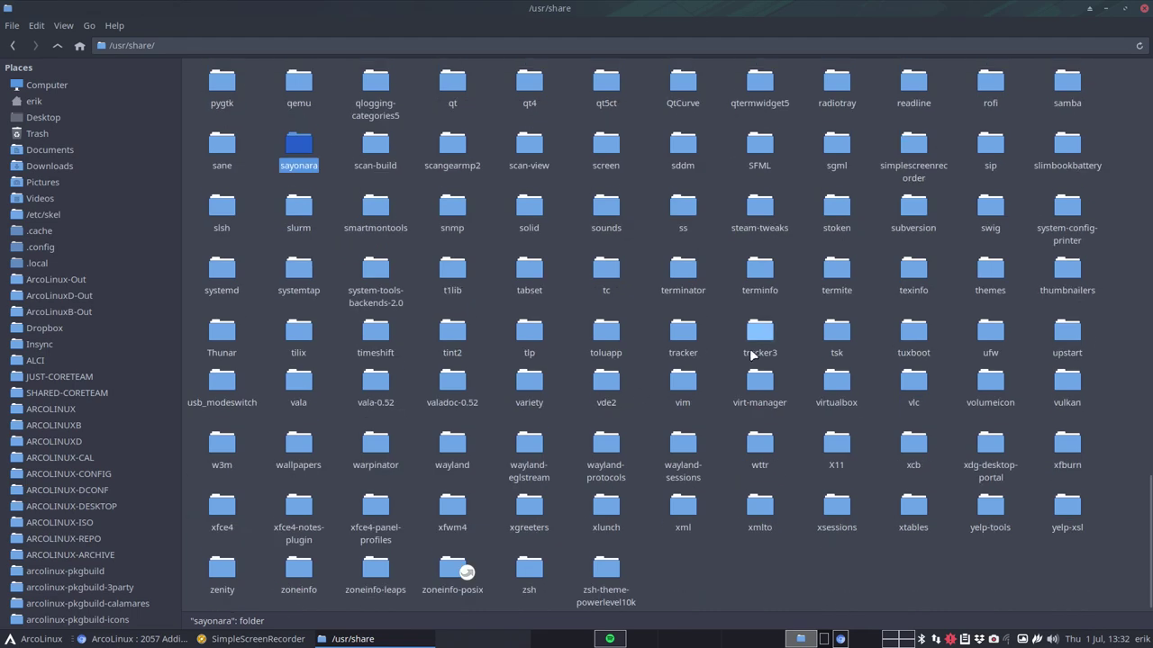
click(991, 279)
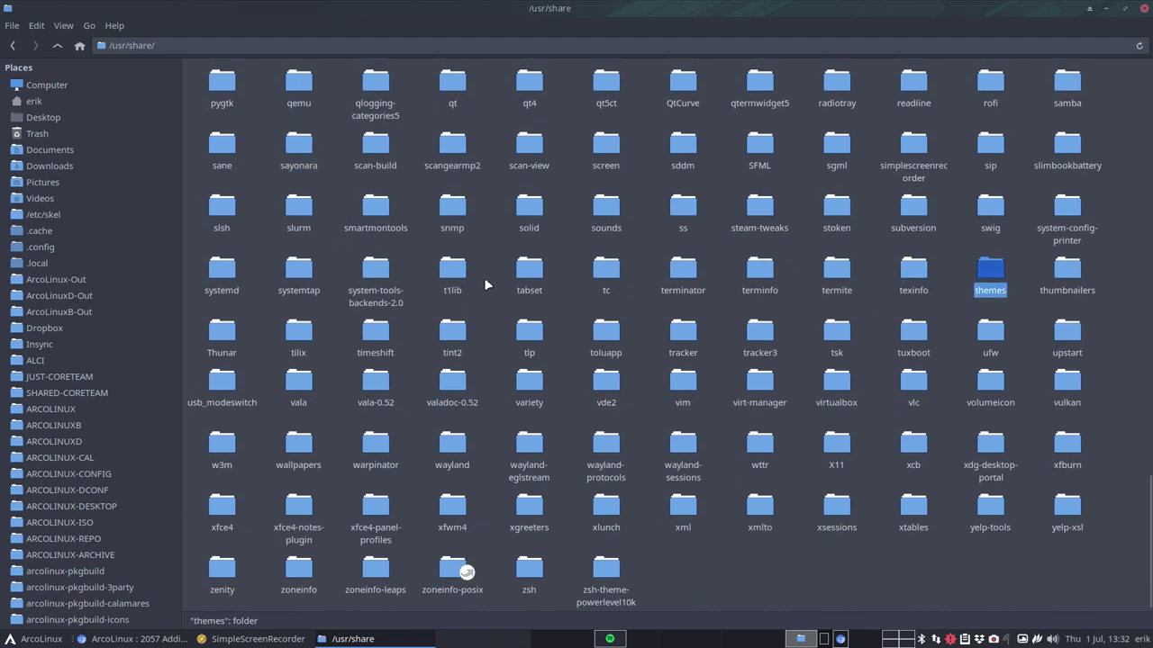
scroll(483, 283, up, 12)
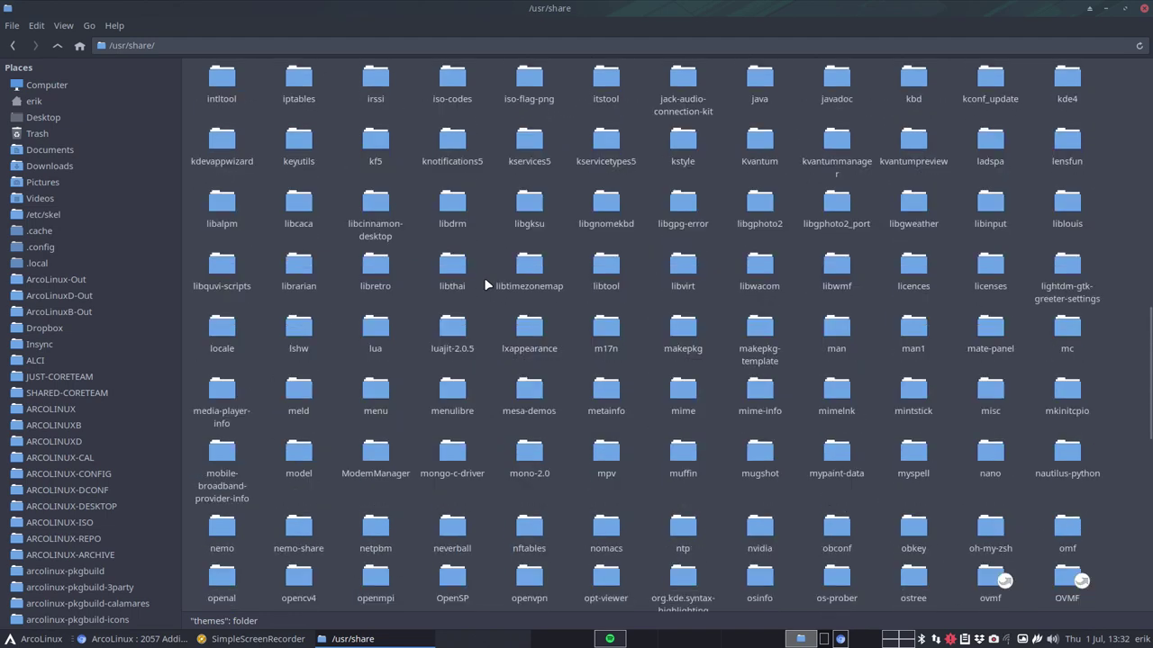
- Open the icons folder in /usr/share and browse its icon themes down to the end of the listing
scroll(485, 285, up, 3)
scroll(485, 284, up, 3)
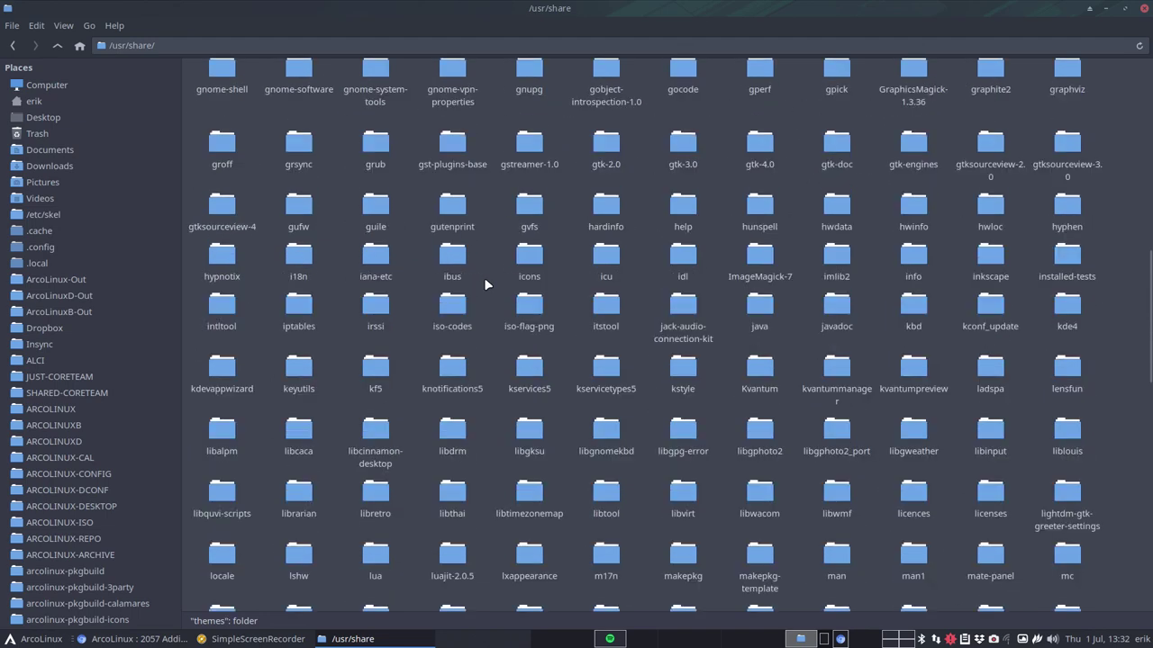
text(icon)
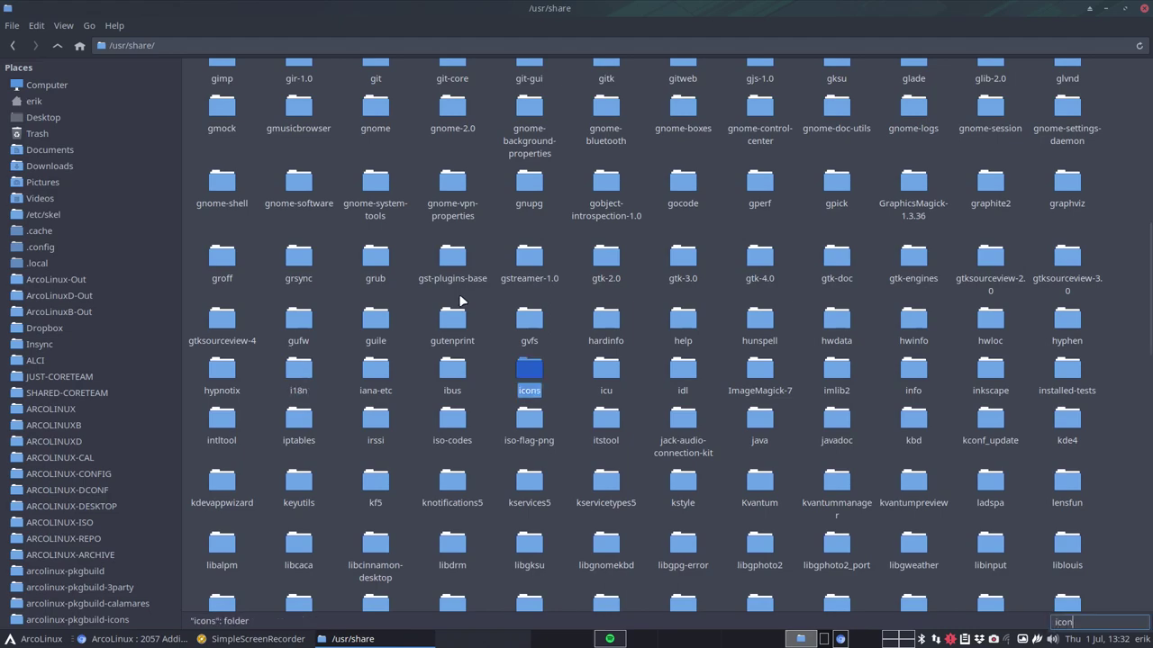
key(Return)
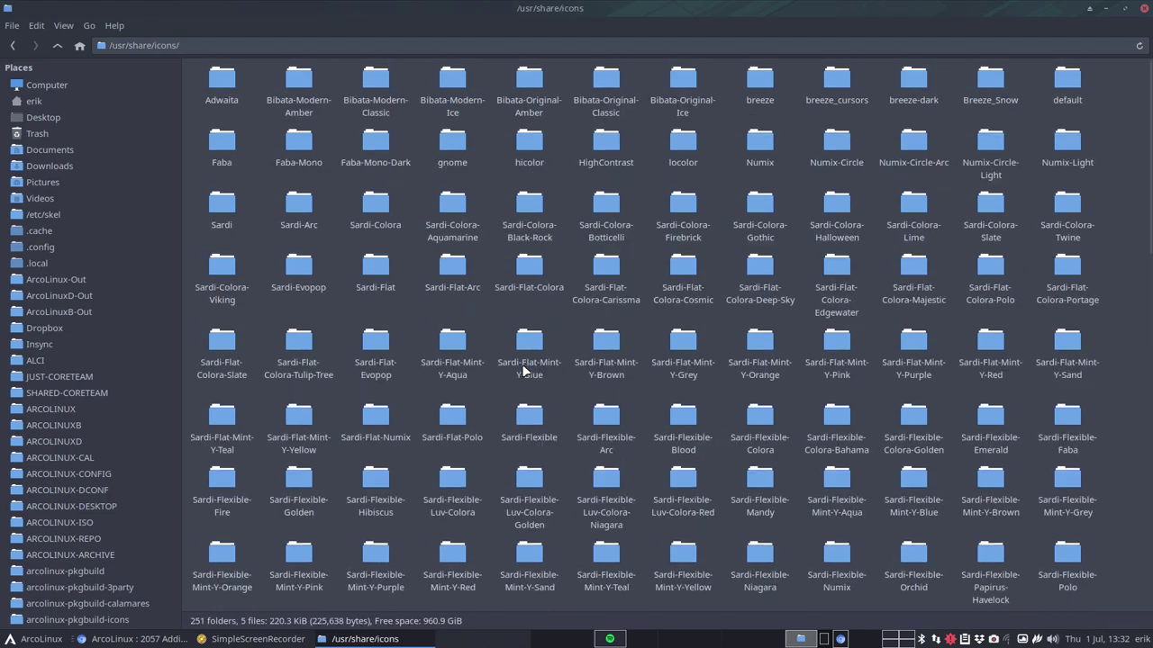
scroll(392, 251, down, 5)
scroll(391, 251, down, 5)
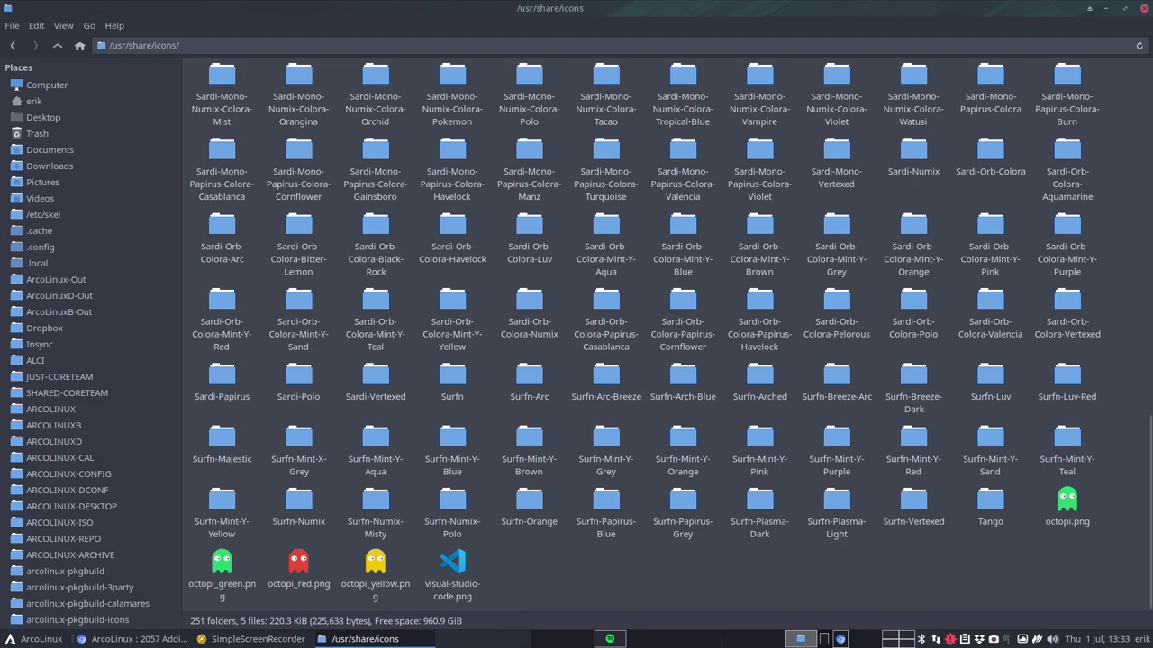
- Switch to Chromium to view the start of the Chapter 6 filesystem standard page, and return to the icons folder
click(13, 449)
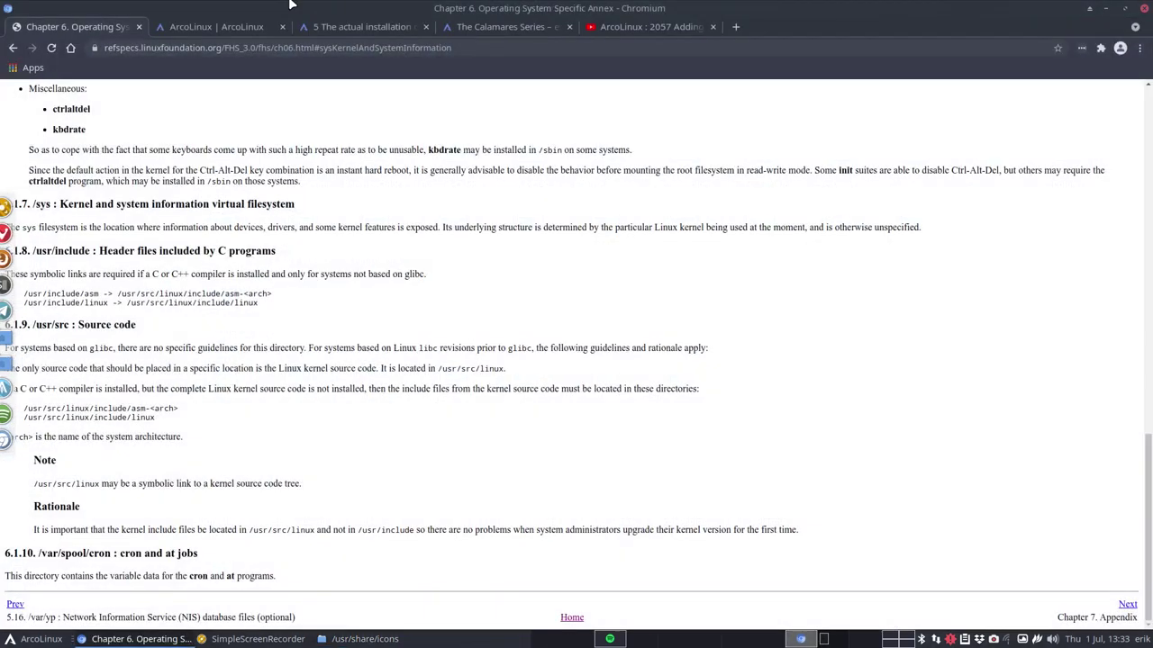
scroll(197, 275, up, 15)
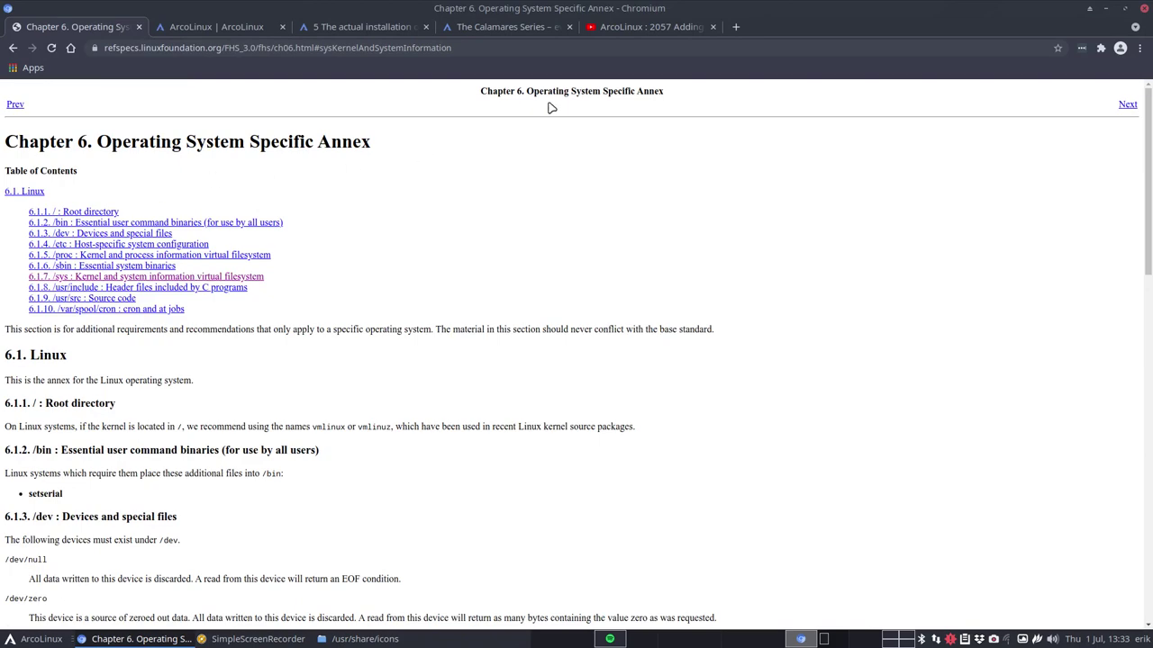
key(alt+Tab)
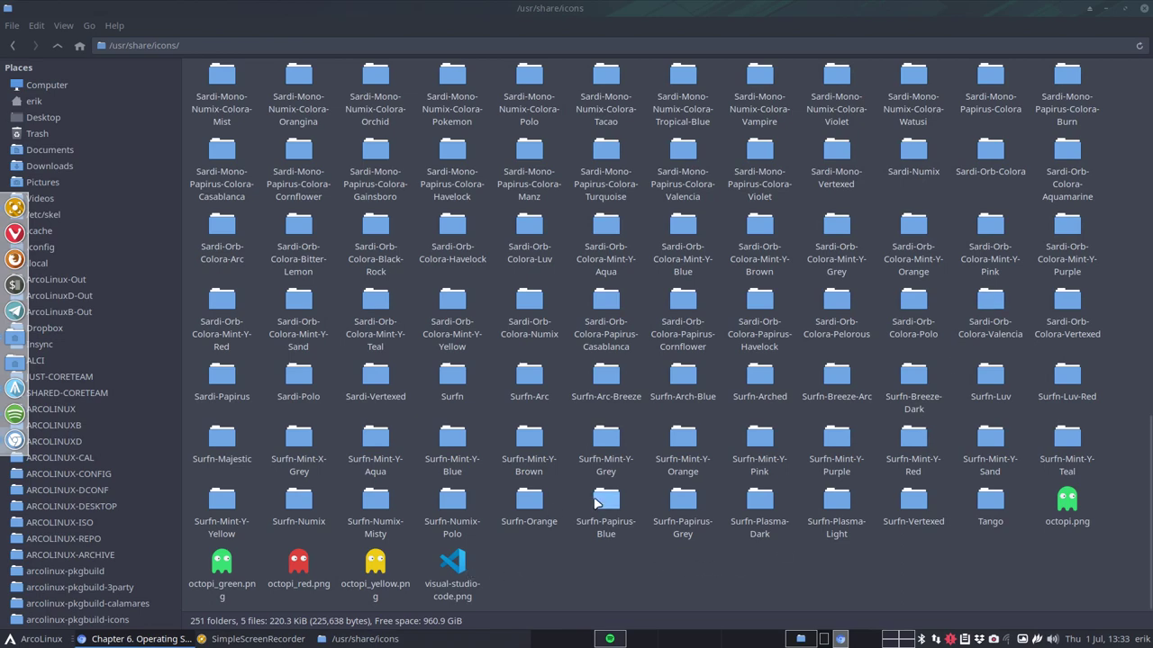
- View the size folders inside the hicolor icon theme and return to /usr/share/icons
scroll(594, 502, up, 15)
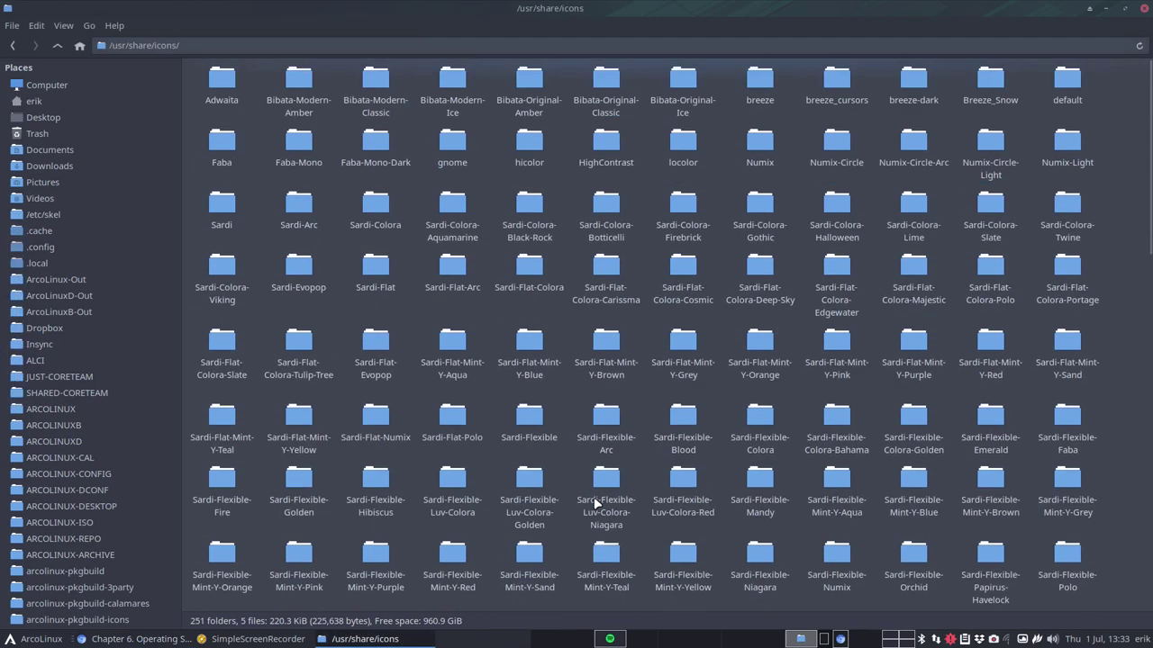
click(526, 142)
double_click(527, 144)
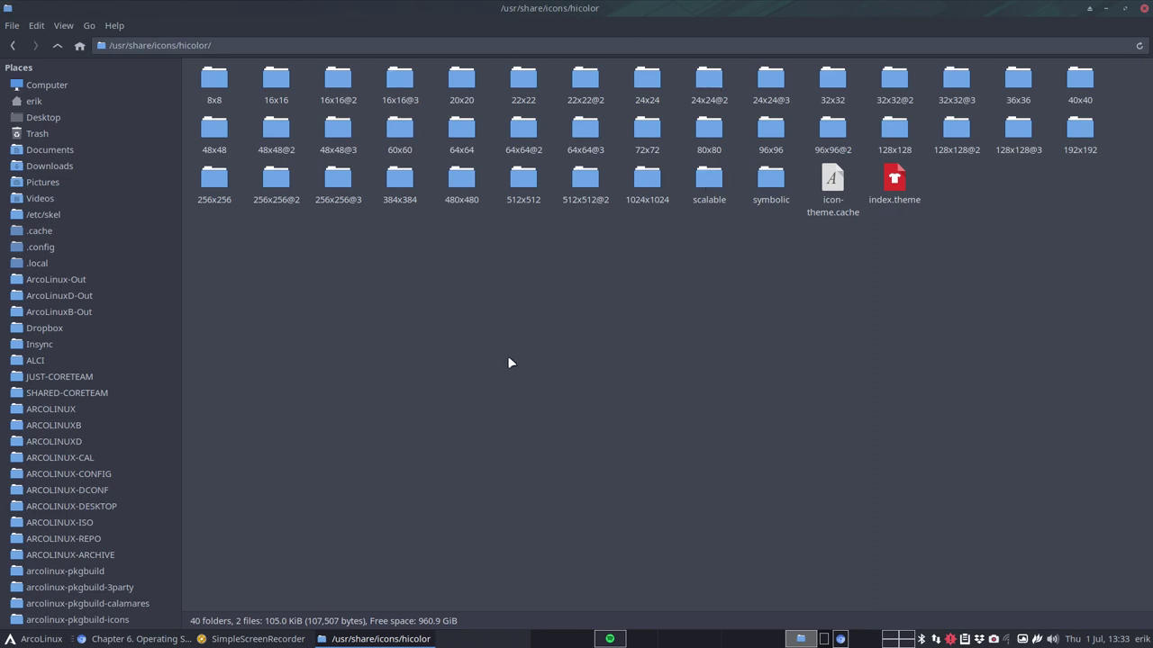
click(54, 45)
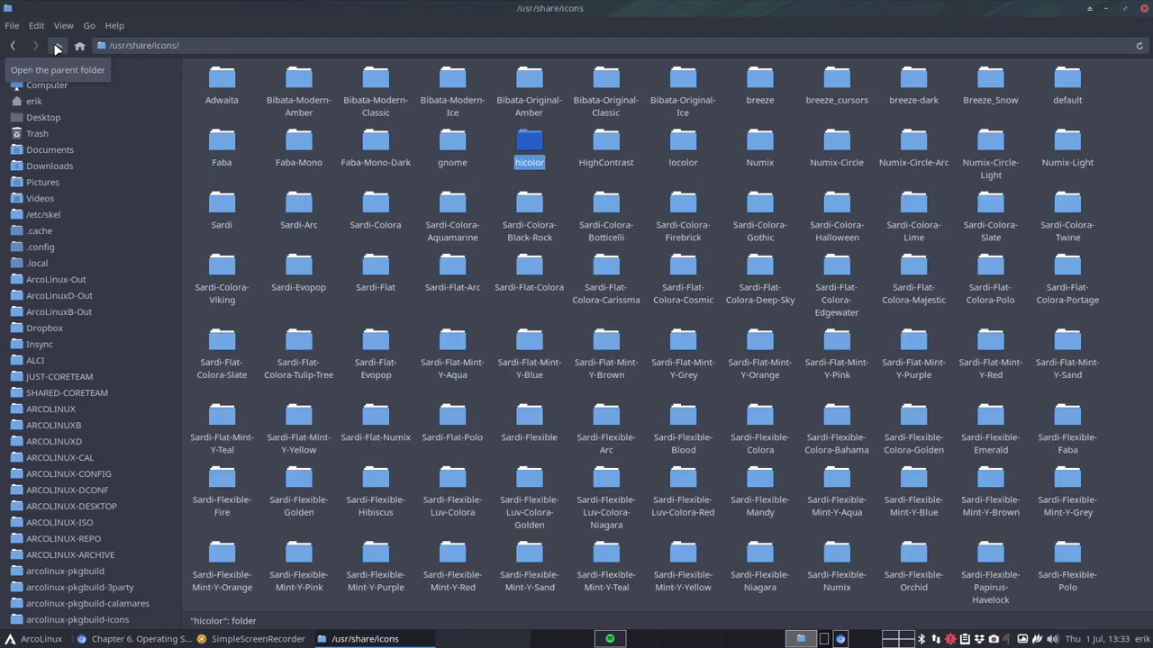
- Copy the Surfn folder from /usr/share/icons into the .icons folder of the home directory
scroll(374, 441, down, 15)
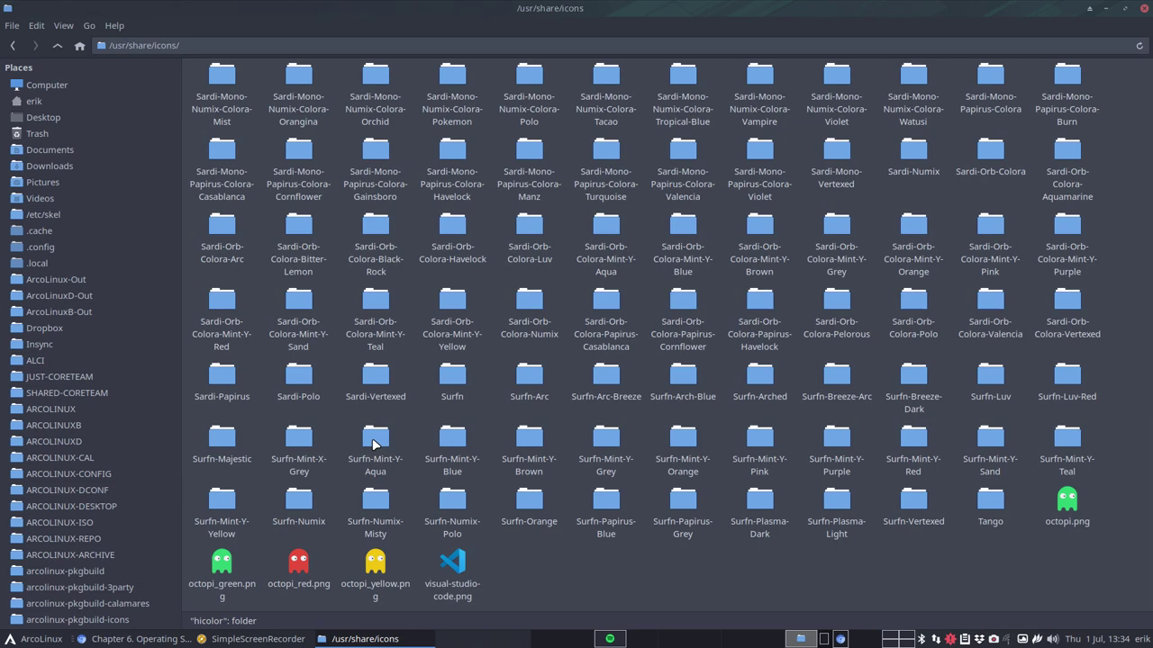
click(452, 378)
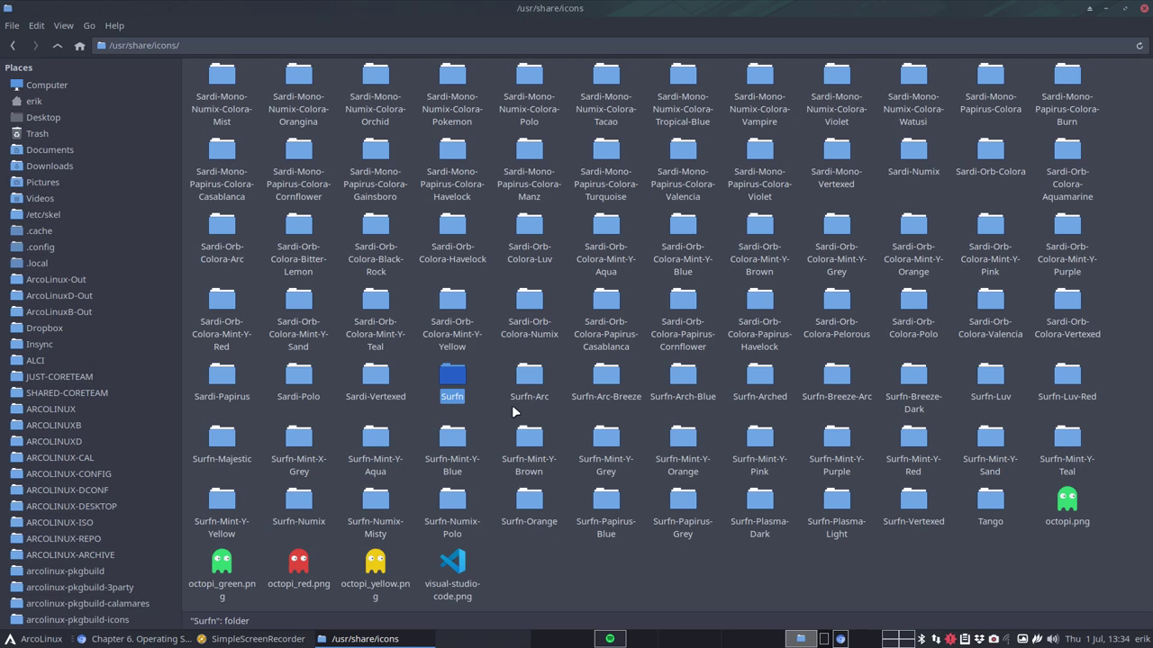
click(486, 373)
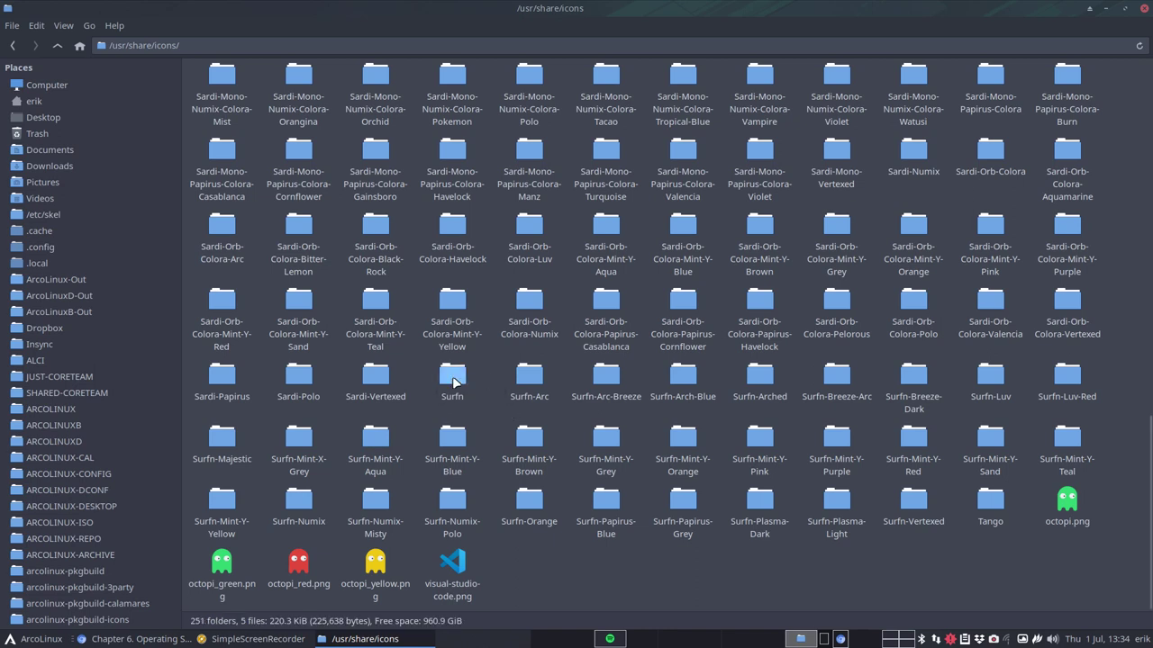
click(457, 383)
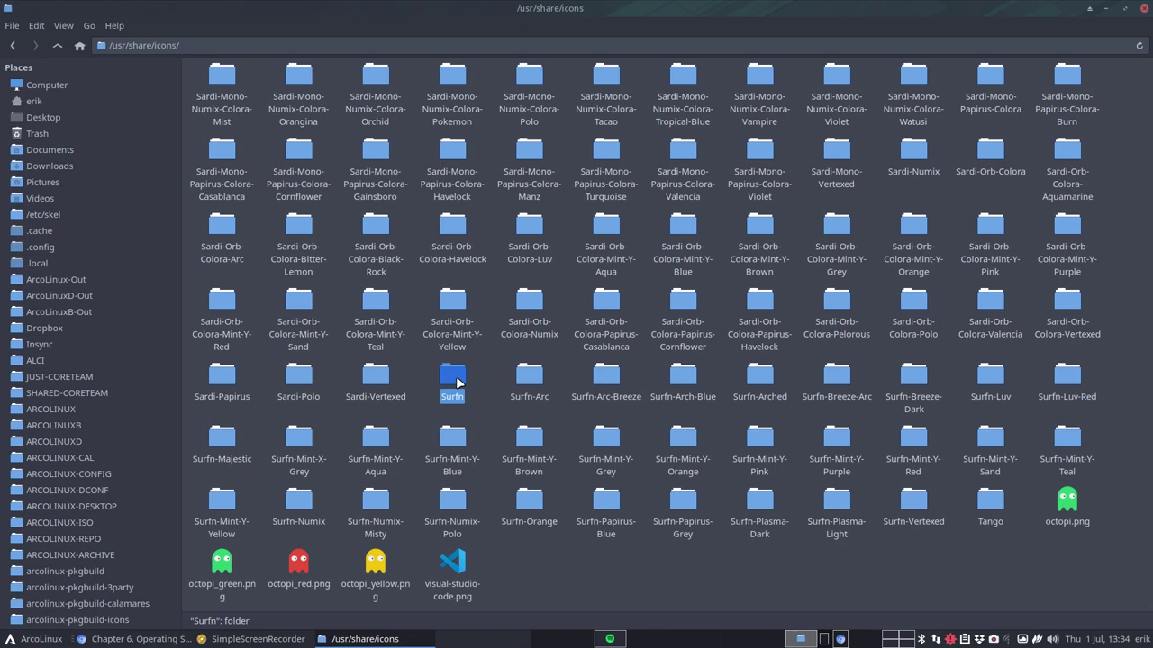
click(49, 98)
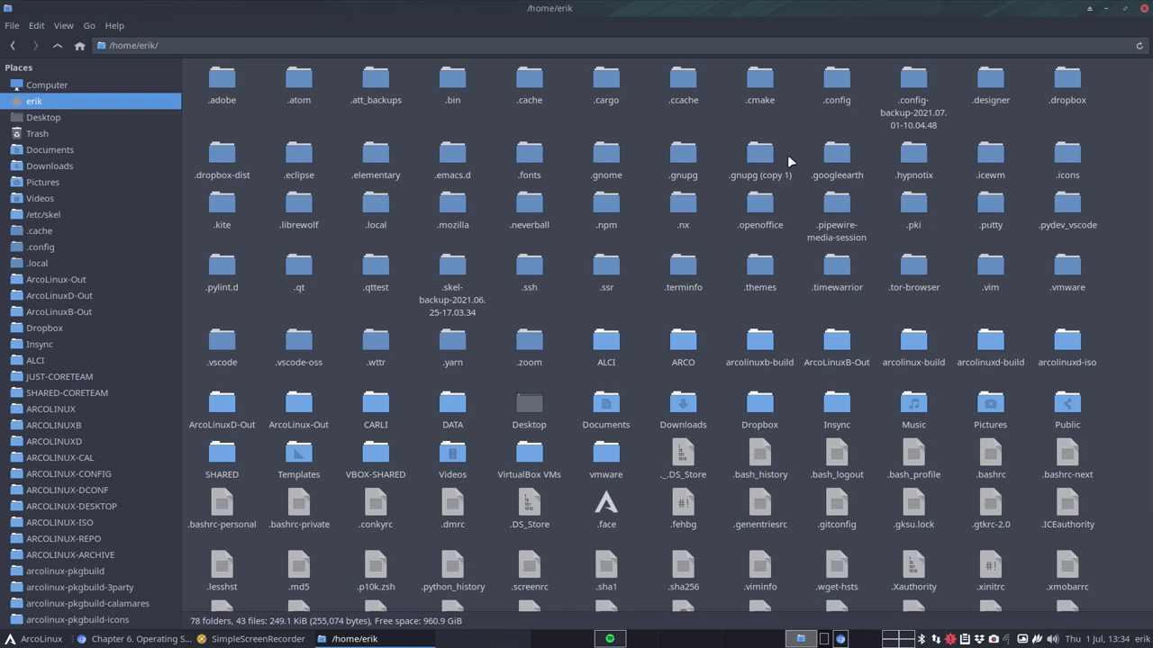
double_click(1067, 155)
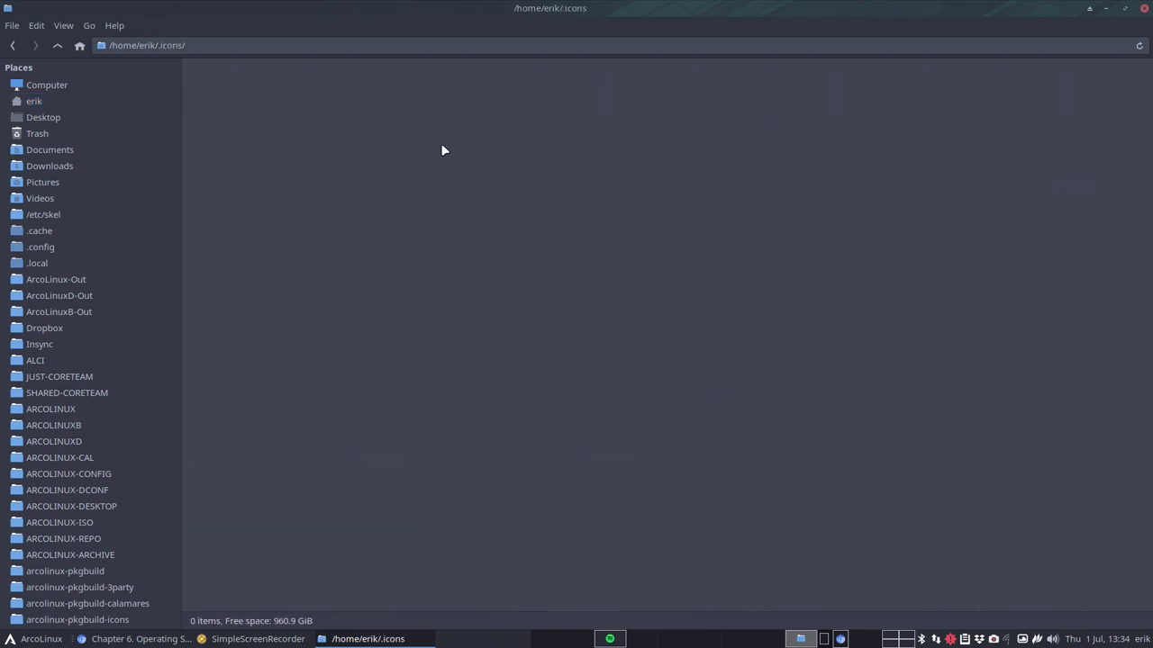
key(ctrl+v)
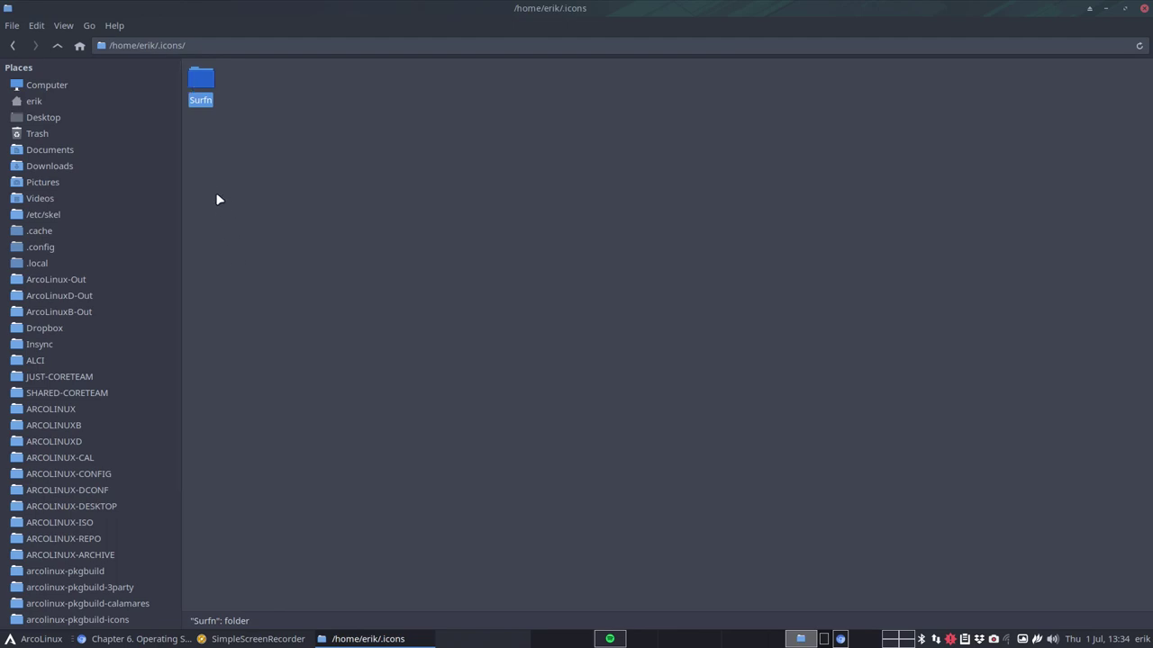
- Rename the copied Surfn folder by appending a hyphen and the user's first name in lowercase
key(F2)
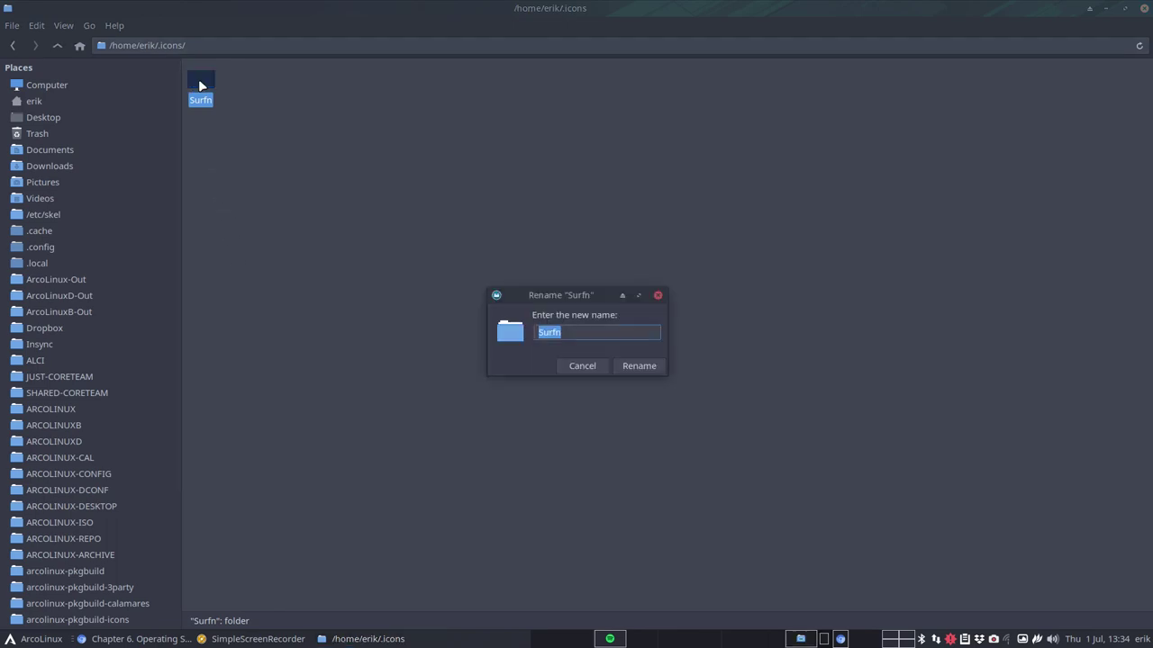
key(End)
text(-erik)
key(Return)
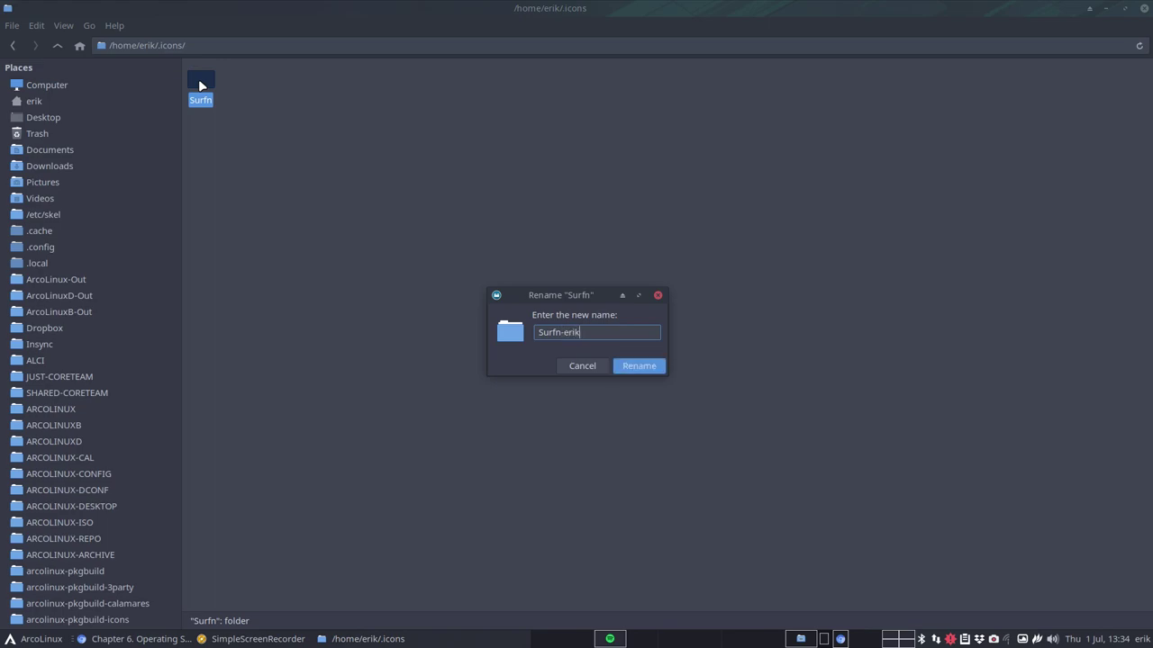
- In the renamed theme's index.theme, append the same hyphenated first name to the Name value, save the file and close the editor
double_click(202, 85)
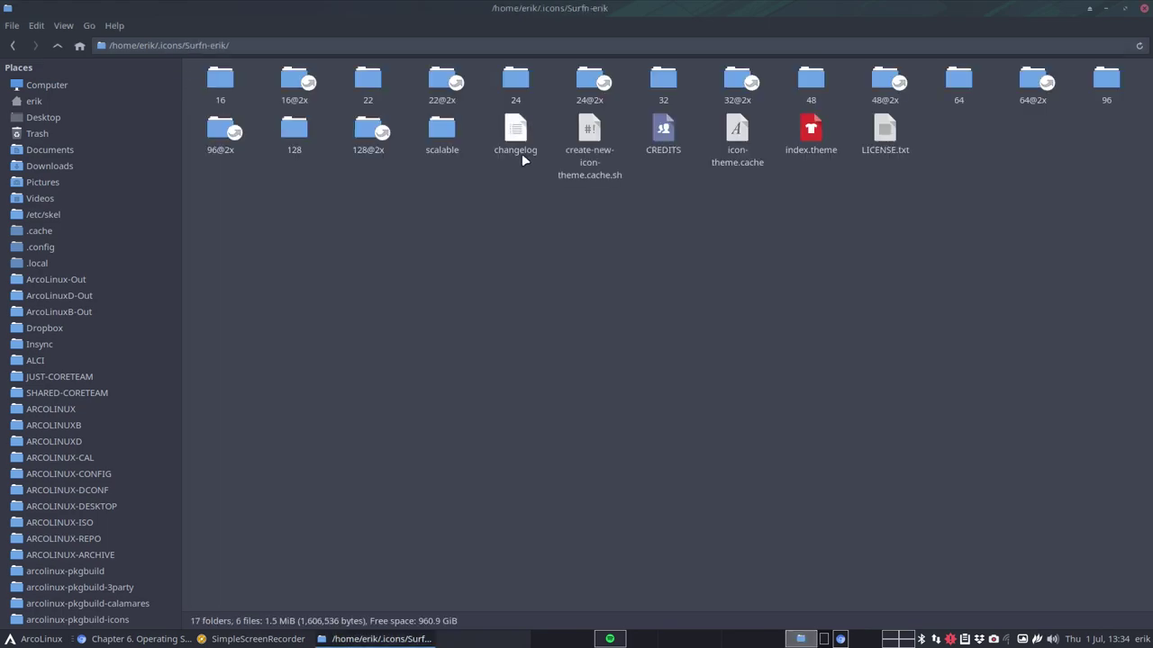
double_click(813, 131)
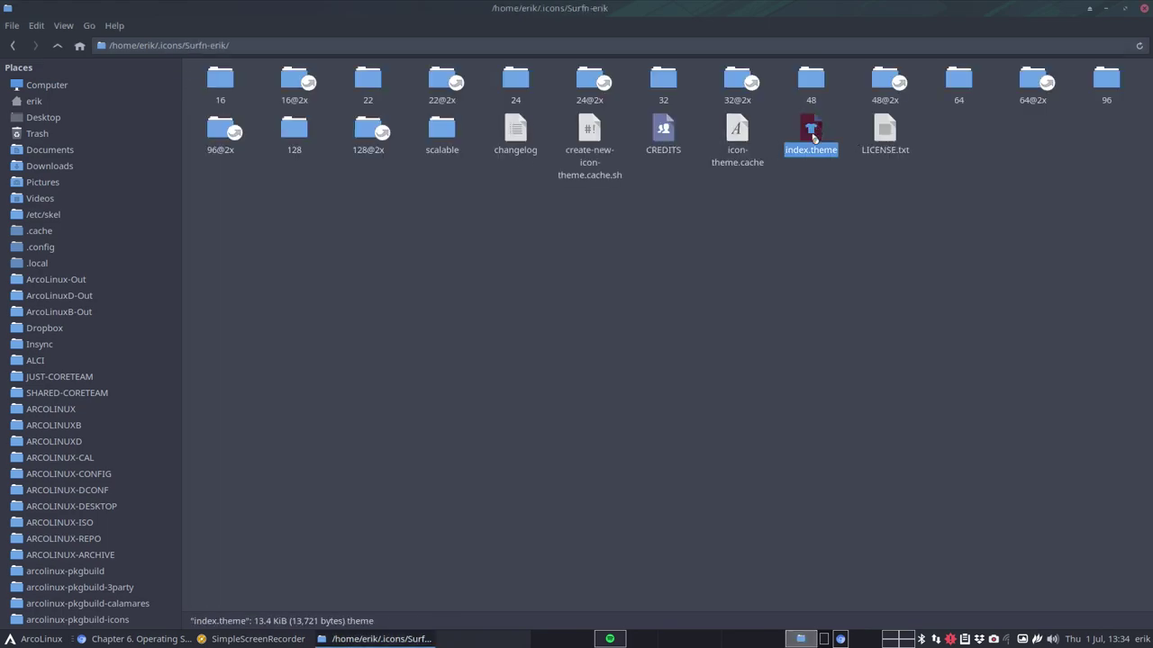
click(166, 82)
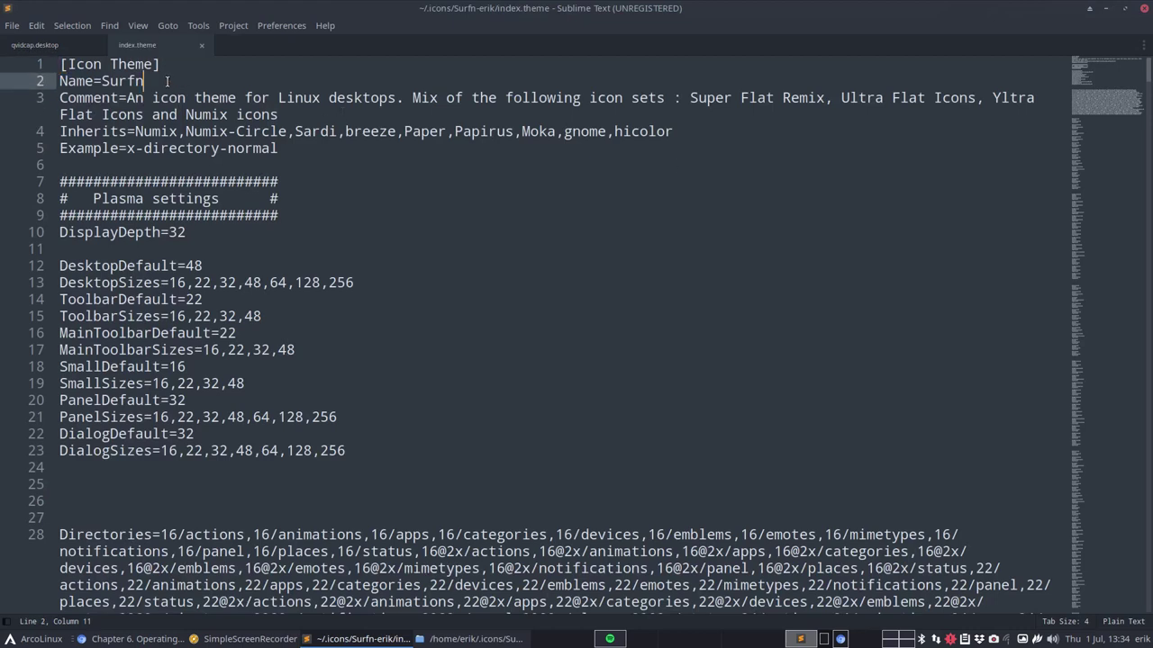
text(-erik)
key(ctrl+s)
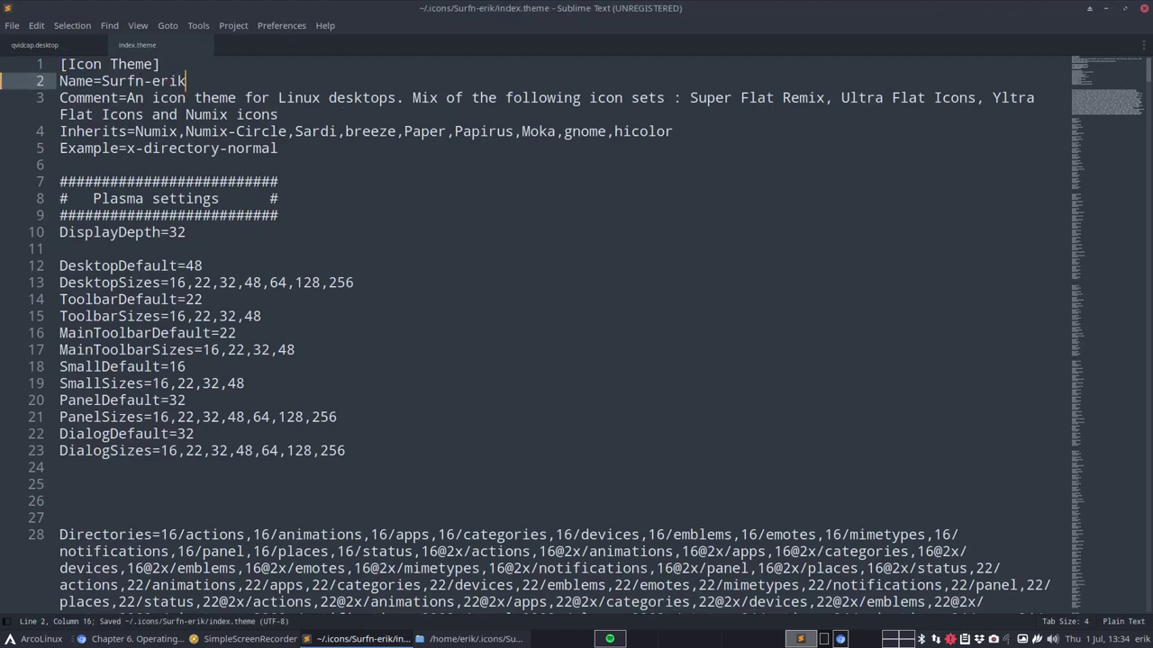
click(1123, 8)
- Apply the personalised Surfn copy as the icon theme in the Appearance settings and close the dialog
click(36, 638)
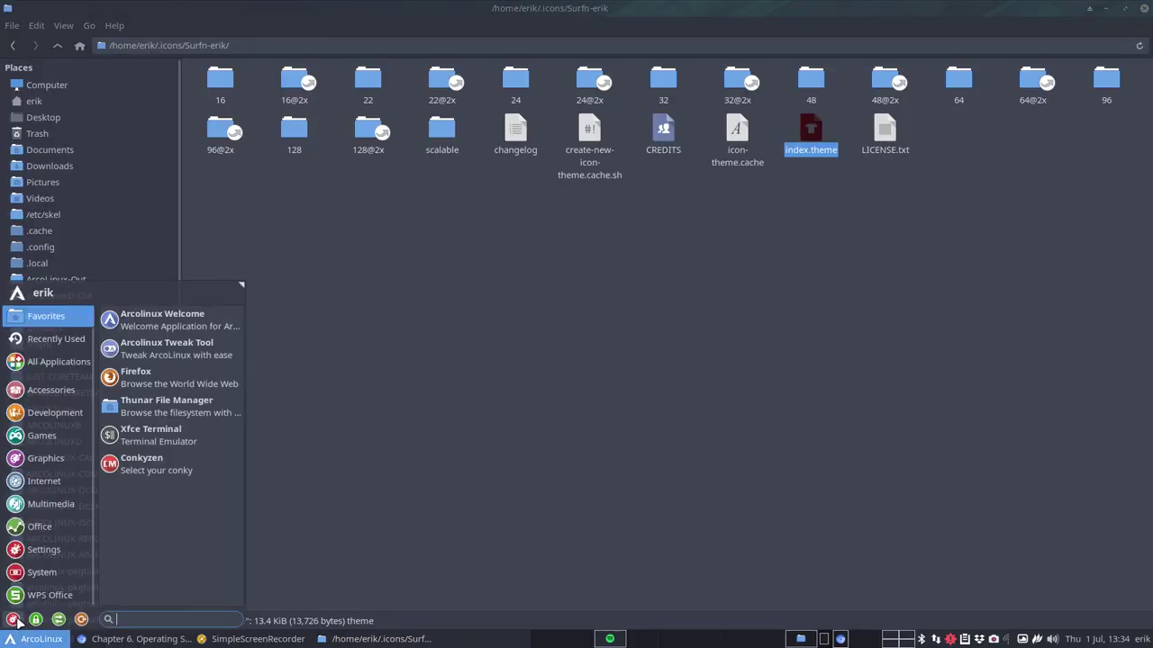
click(154, 459)
click(516, 185)
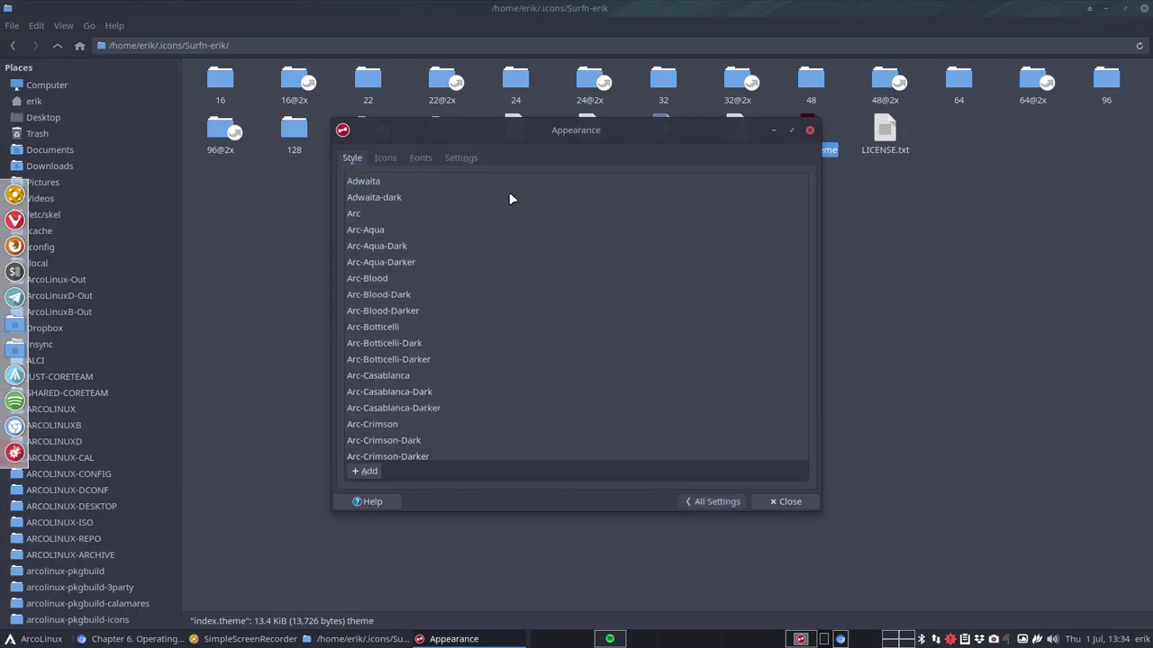
click(388, 158)
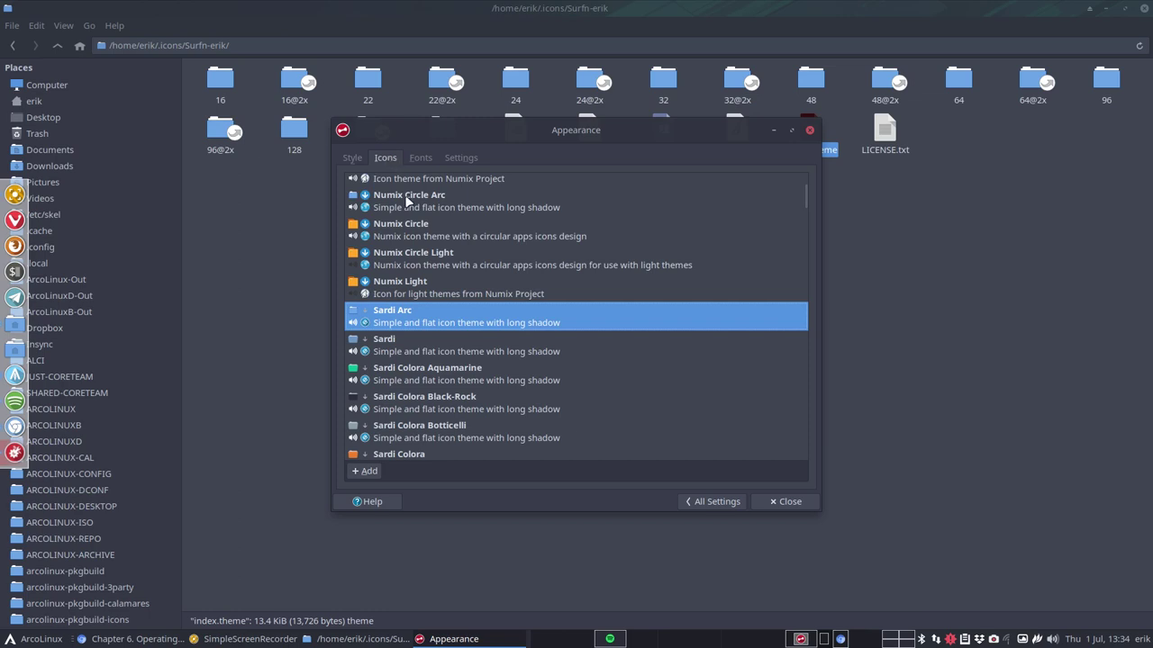
scroll(441, 360, down, 3)
scroll(443, 358, down, 10)
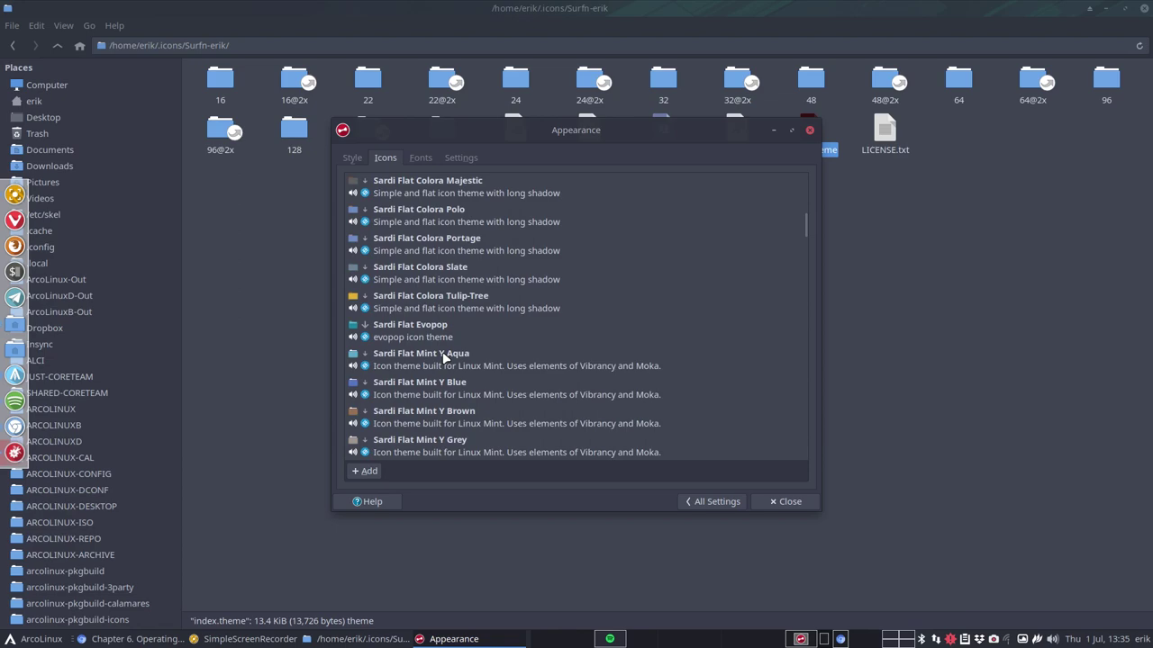
scroll(443, 355, down, 10)
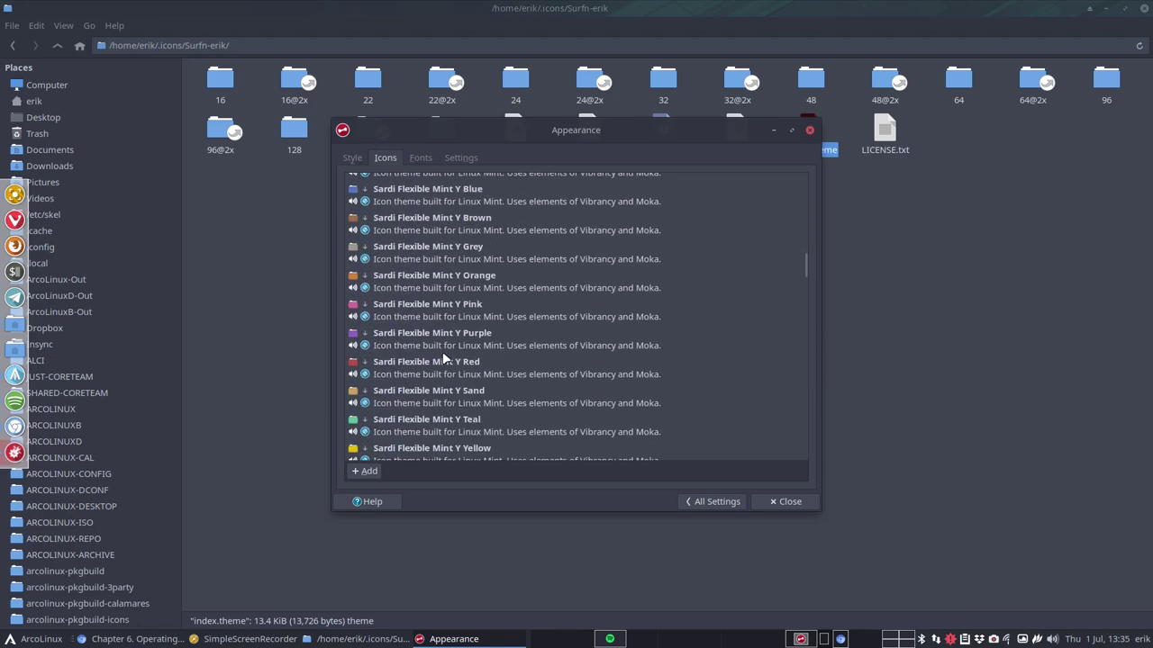
scroll(442, 357, down, 10)
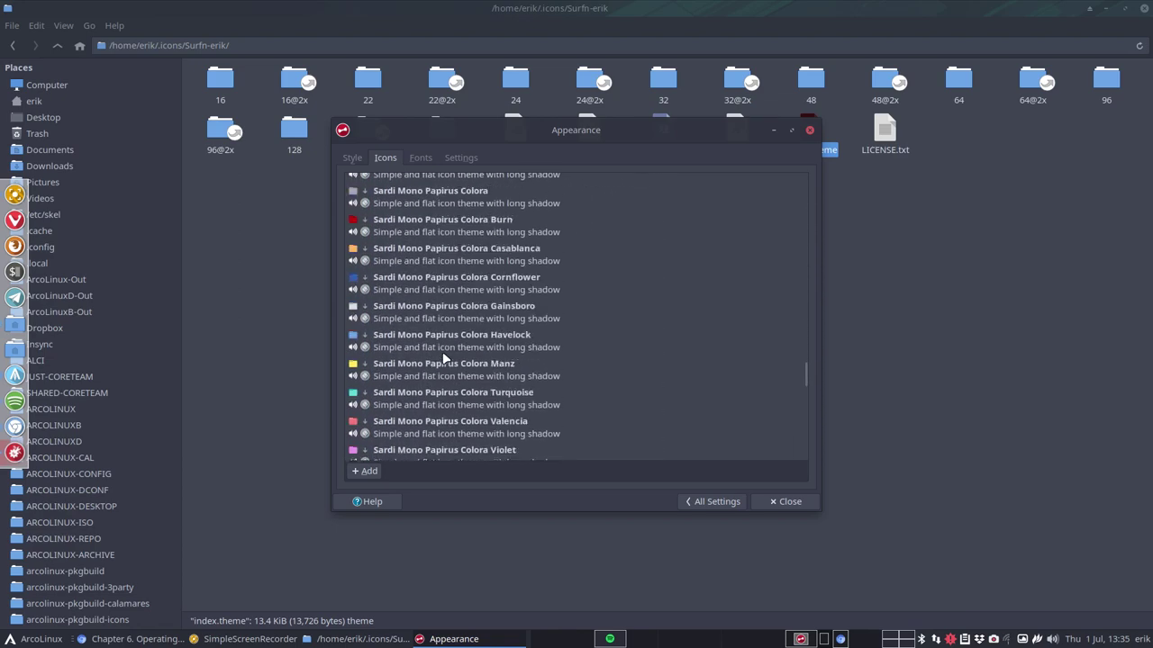
scroll(442, 358, down, 10)
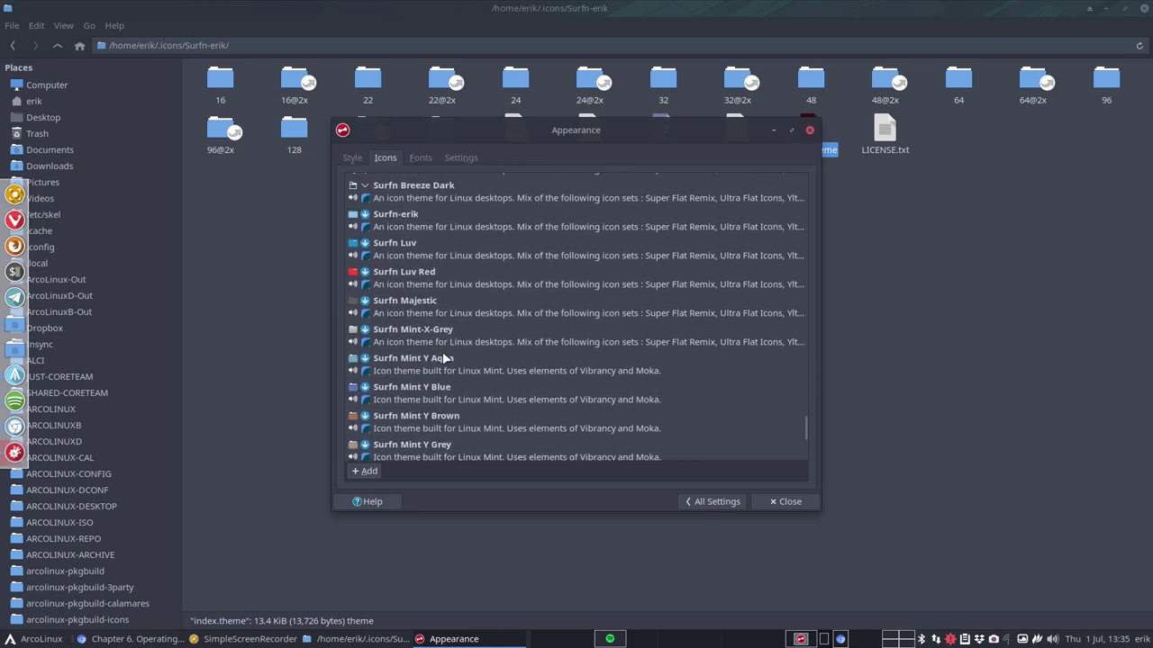
scroll(442, 358, up, 1)
click(413, 263)
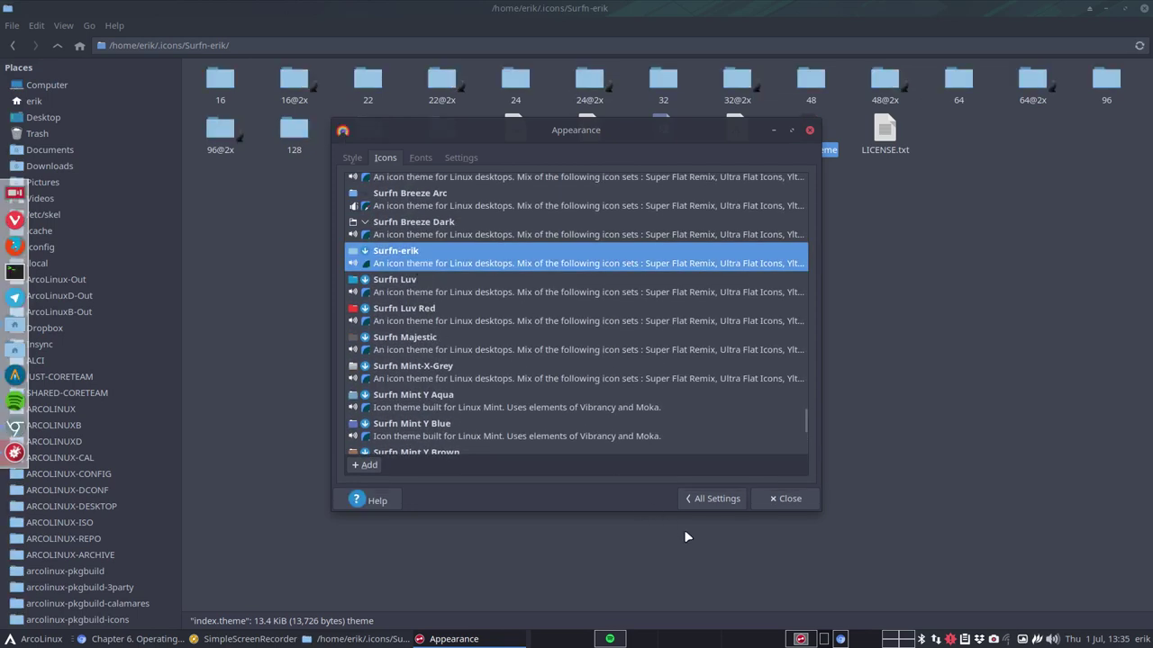
click(789, 499)
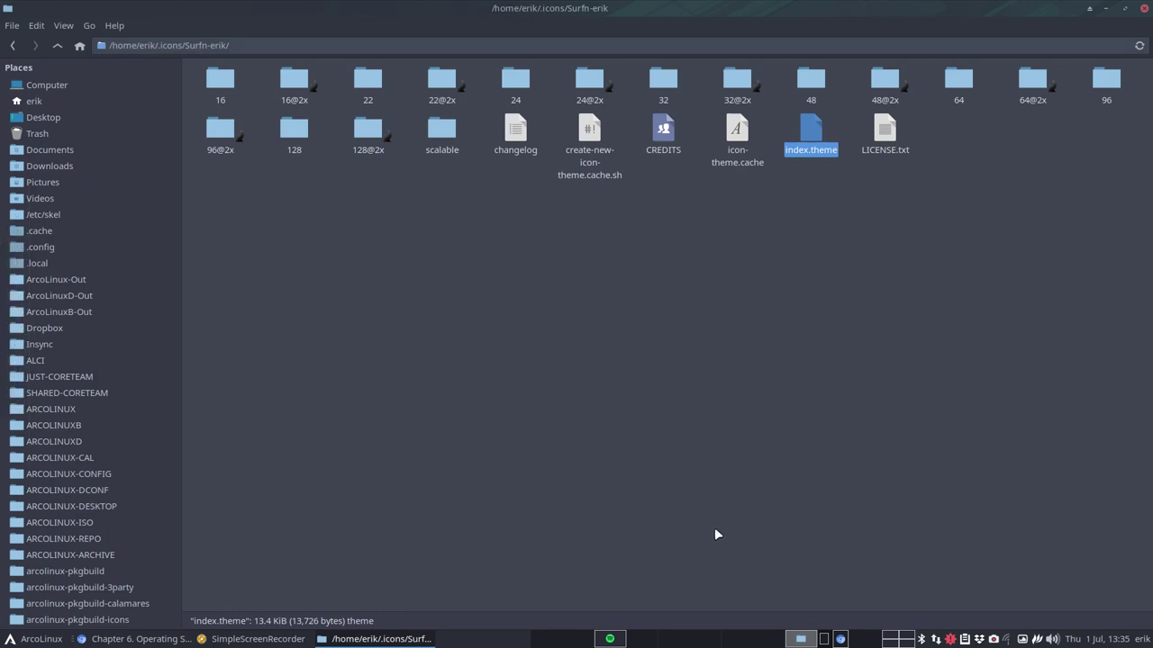
- Open scalable/apps/scalable inside the personalised Surfn theme to view its application icons
double_click(444, 125)
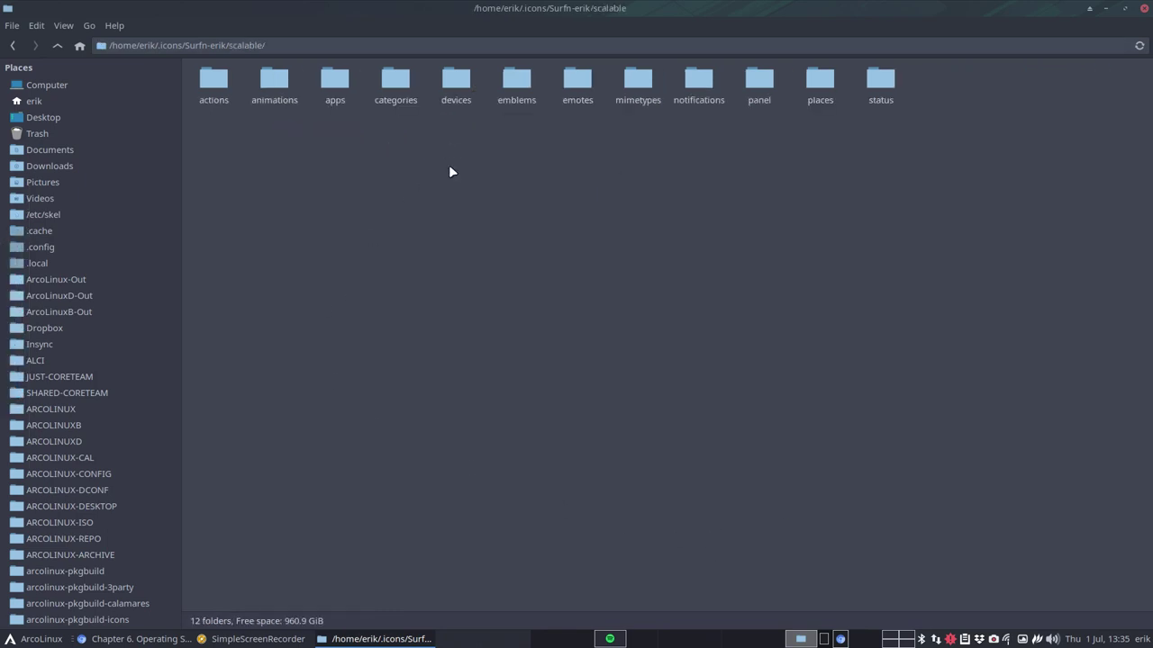
double_click(342, 90)
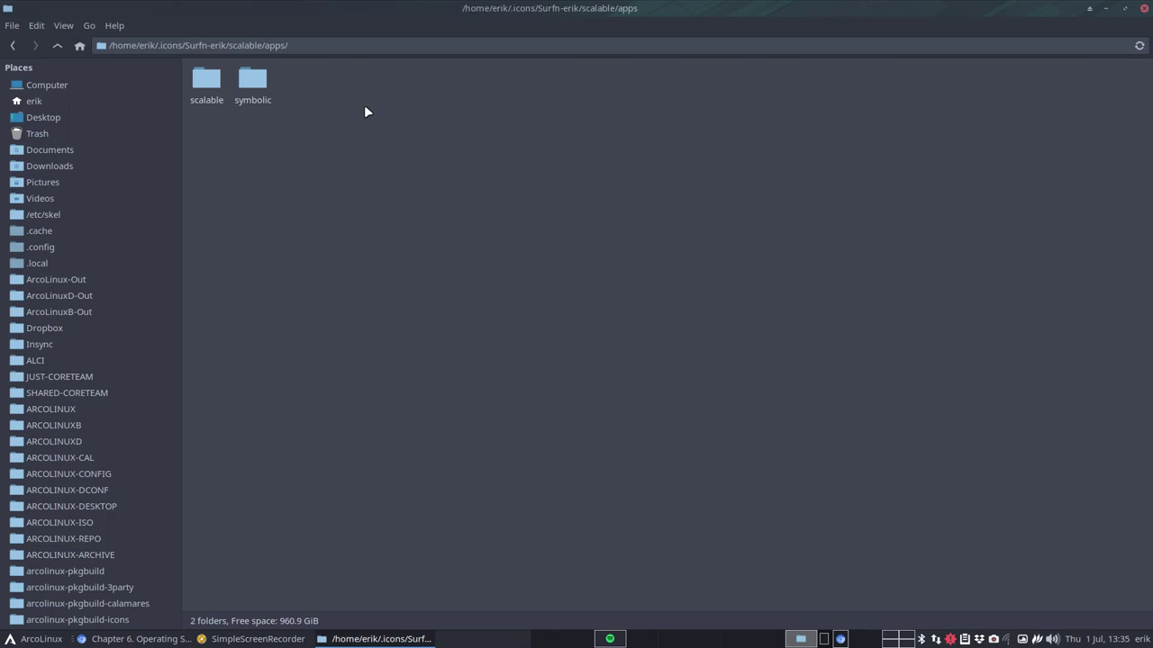
double_click(211, 80)
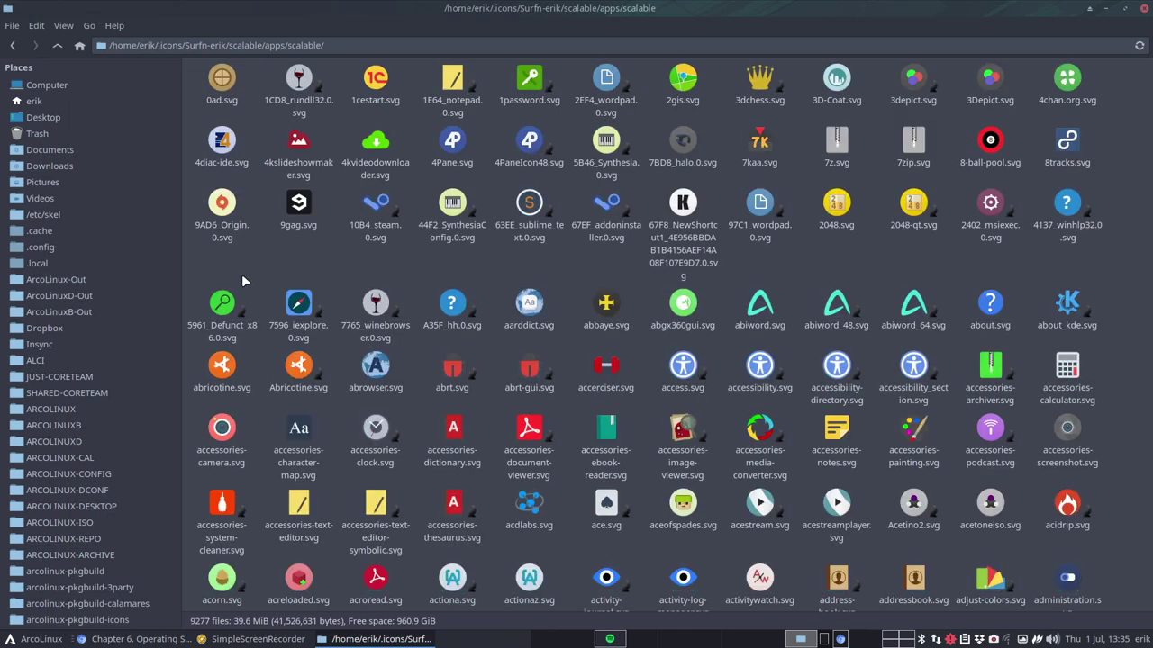
- Return to the personalised Surfn theme's root folder and open its index.theme file
click(57, 45)
click(57, 45)
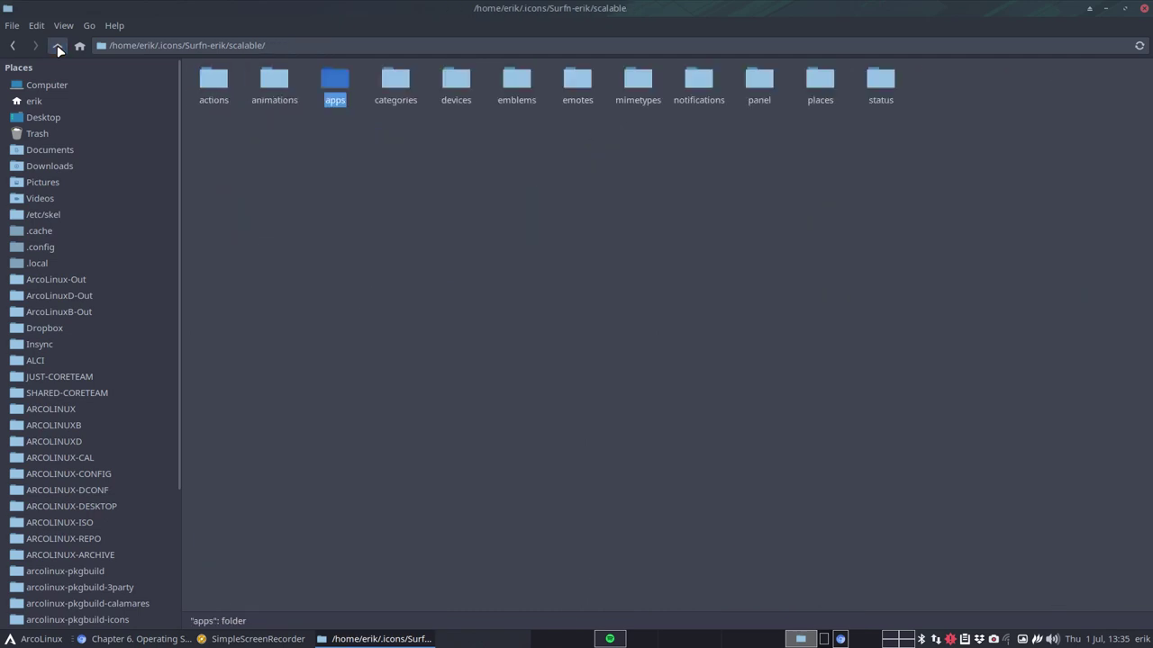
click(56, 45)
double_click(811, 135)
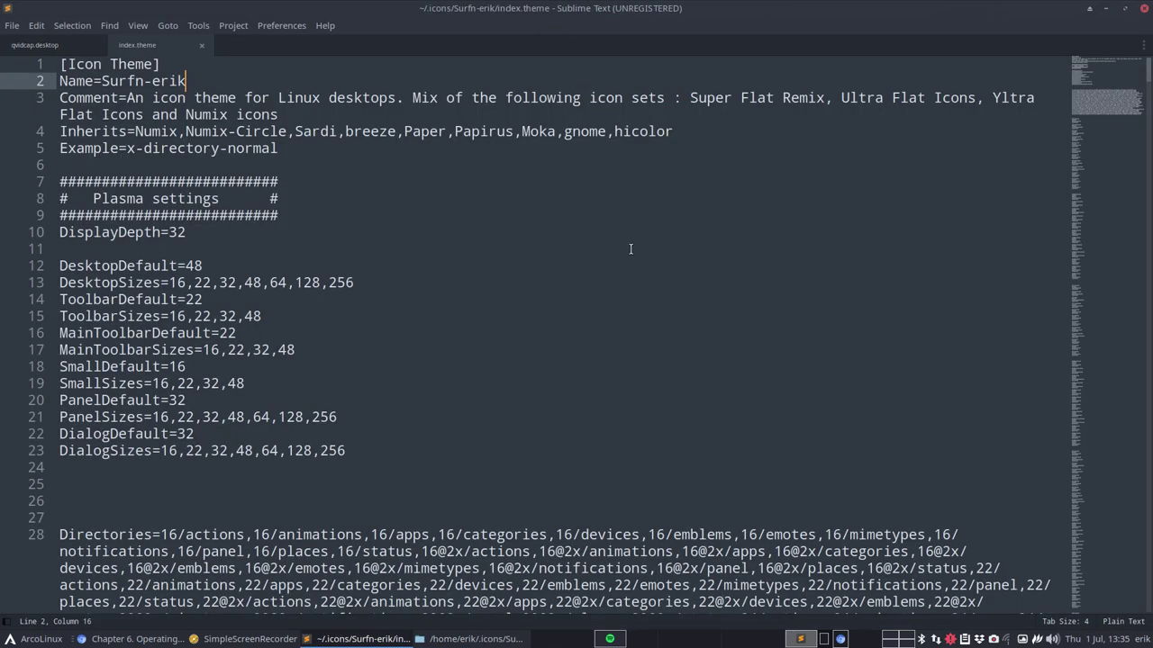
- Examine the fallback icon themes in the Inherits line, from Numix through Sardi and breeze to hicolor, and close the editor
drag(135, 132, 251, 132)
click(615, 132)
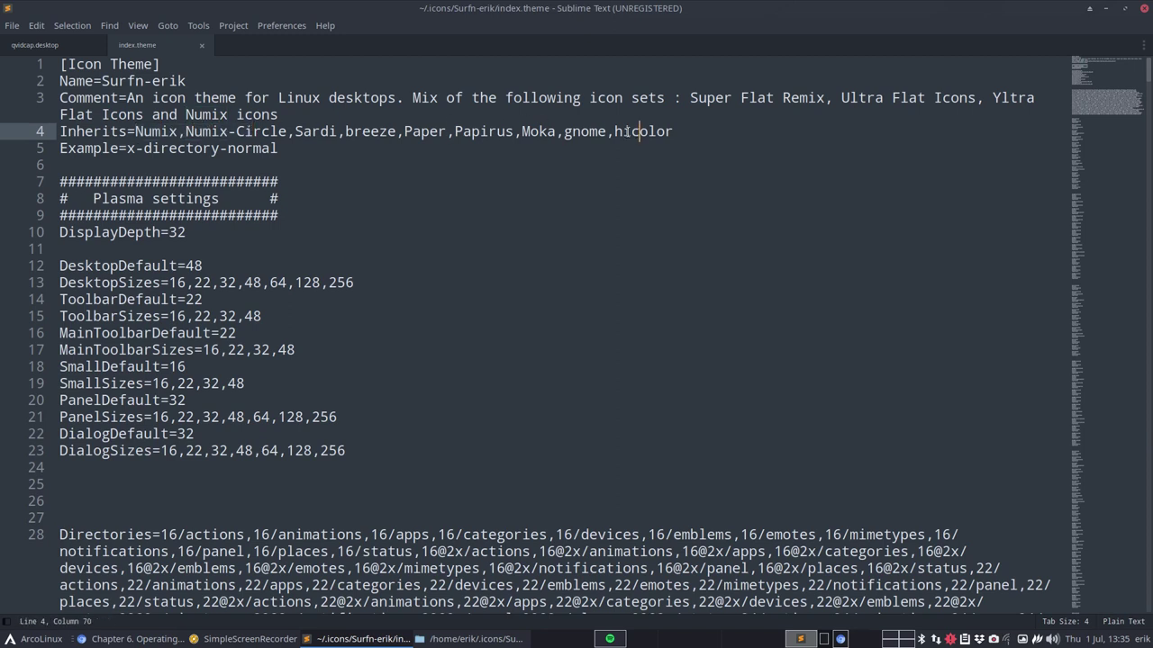
shift+click(689, 132)
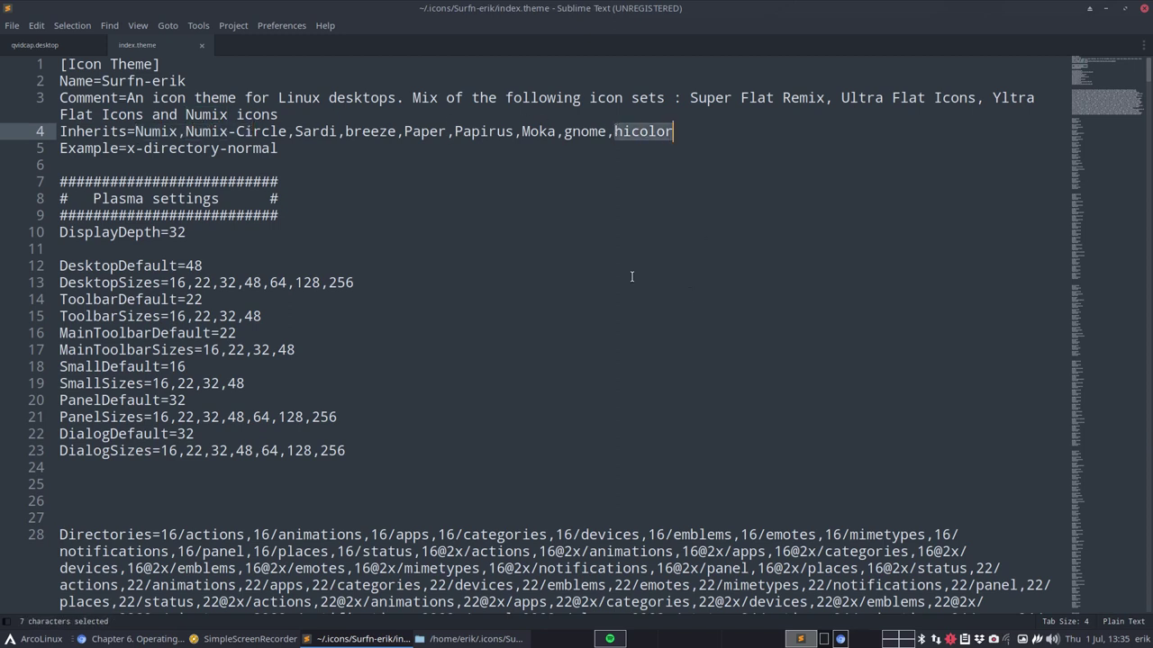
double_click(153, 132)
double_click(206, 132)
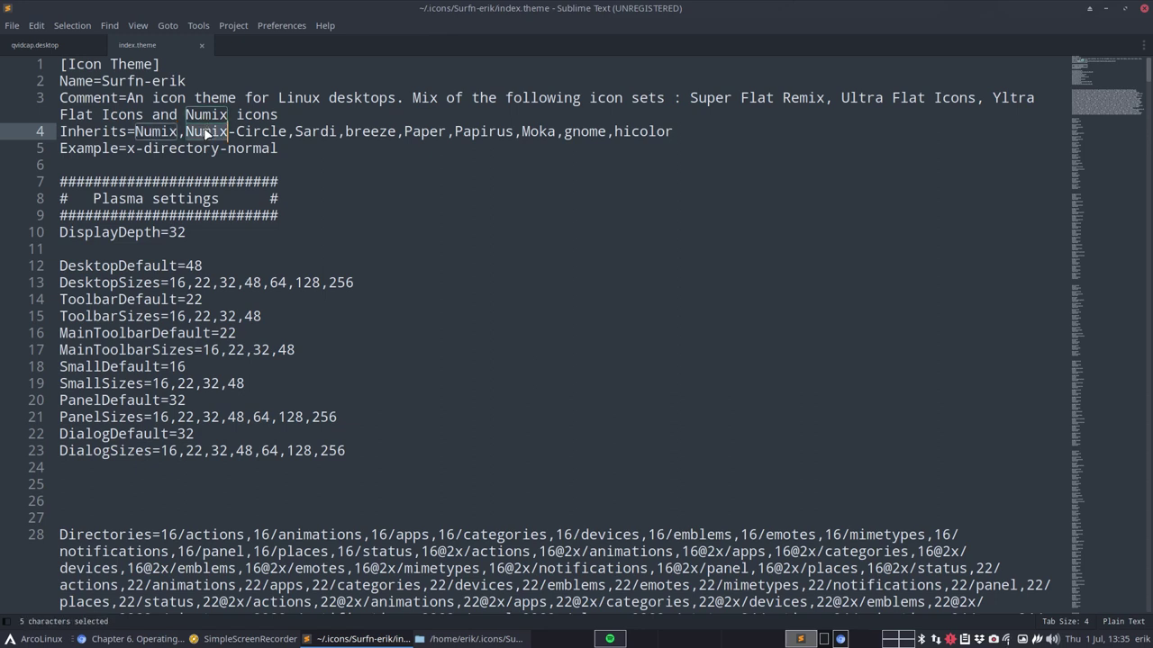
double_click(313, 133)
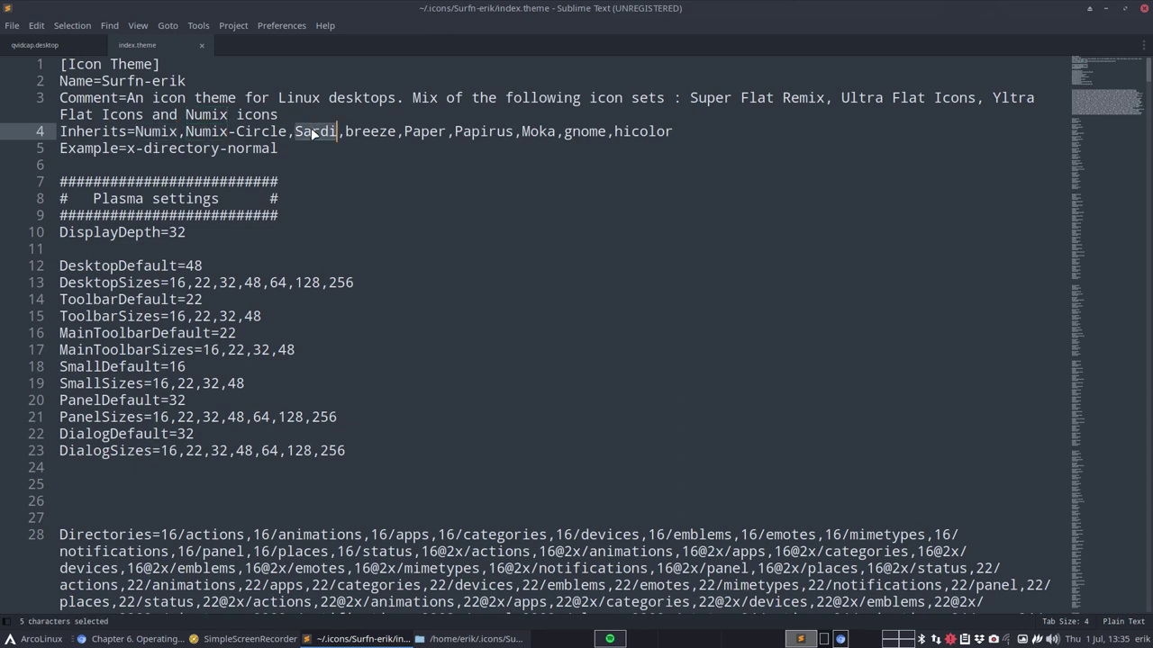
double_click(369, 133)
click(411, 133)
key(End)
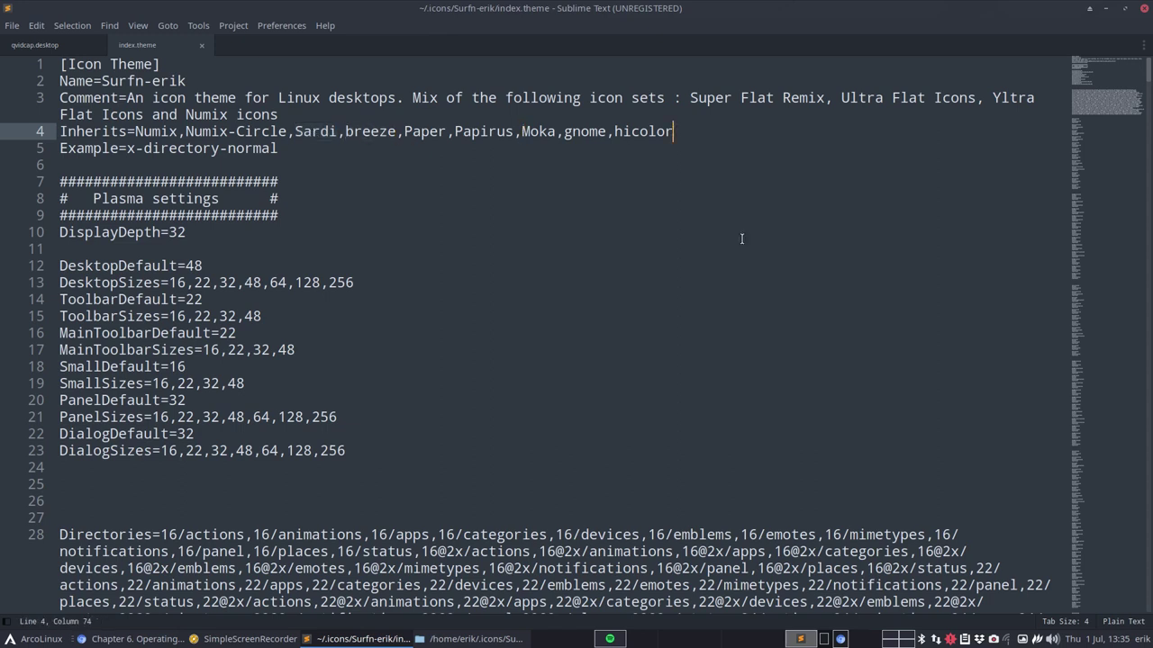
click(1125, 9)
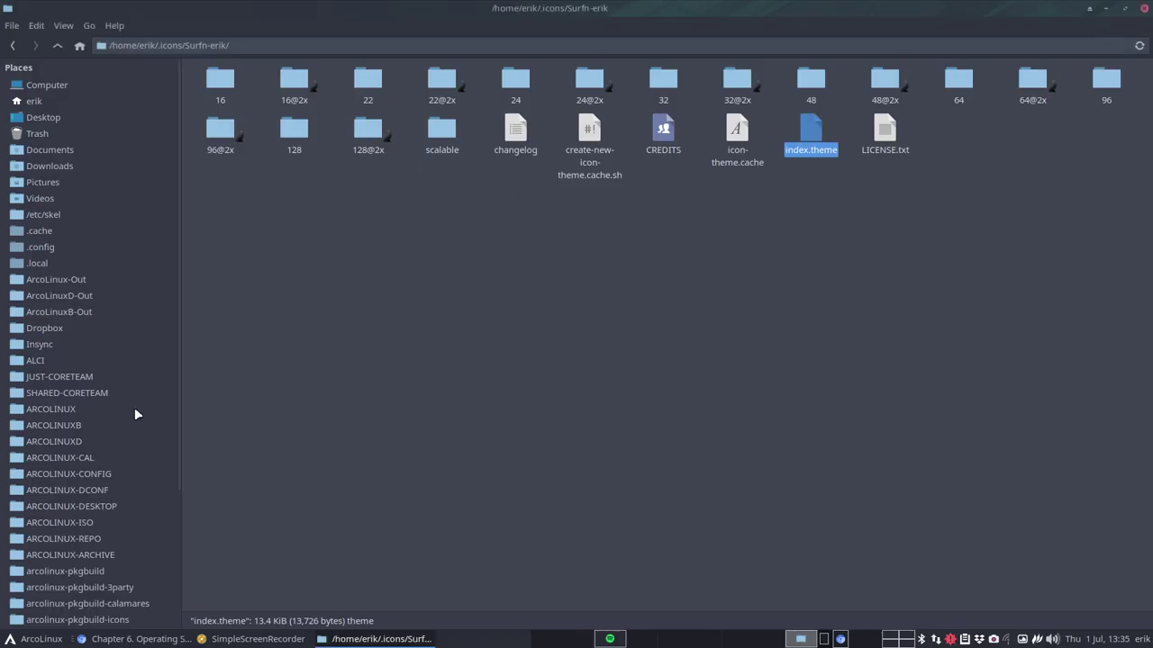
- View the user's .icons folder, followed by the system-wide /usr/share/icons folder for comparison
scroll(134, 407, down, 4)
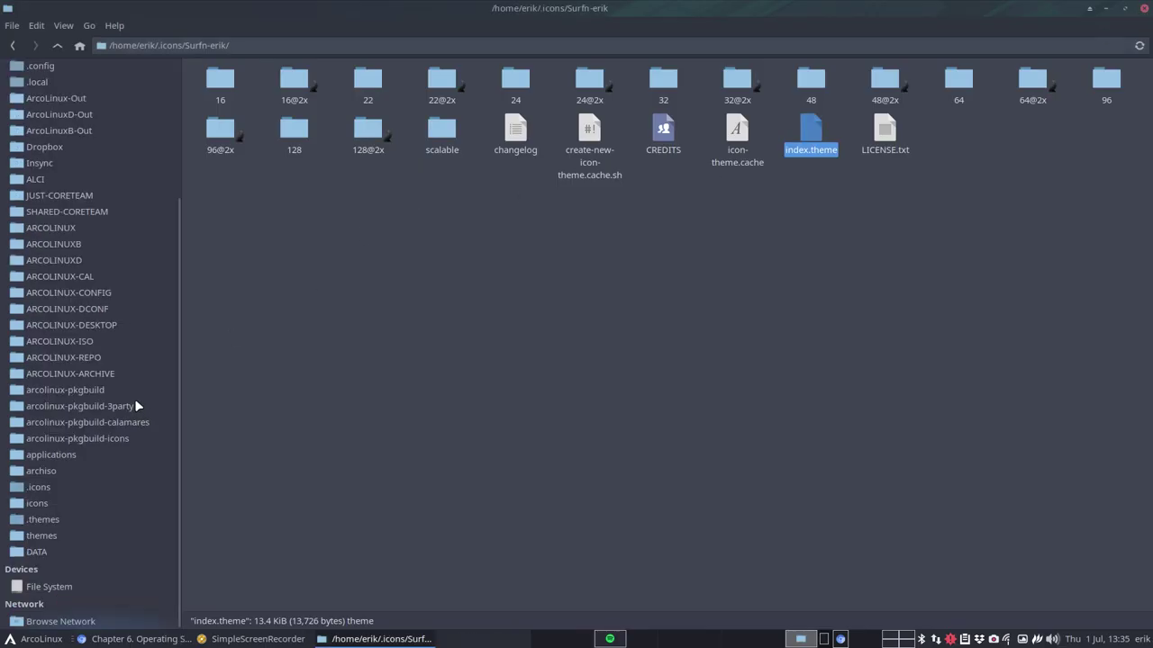
click(50, 486)
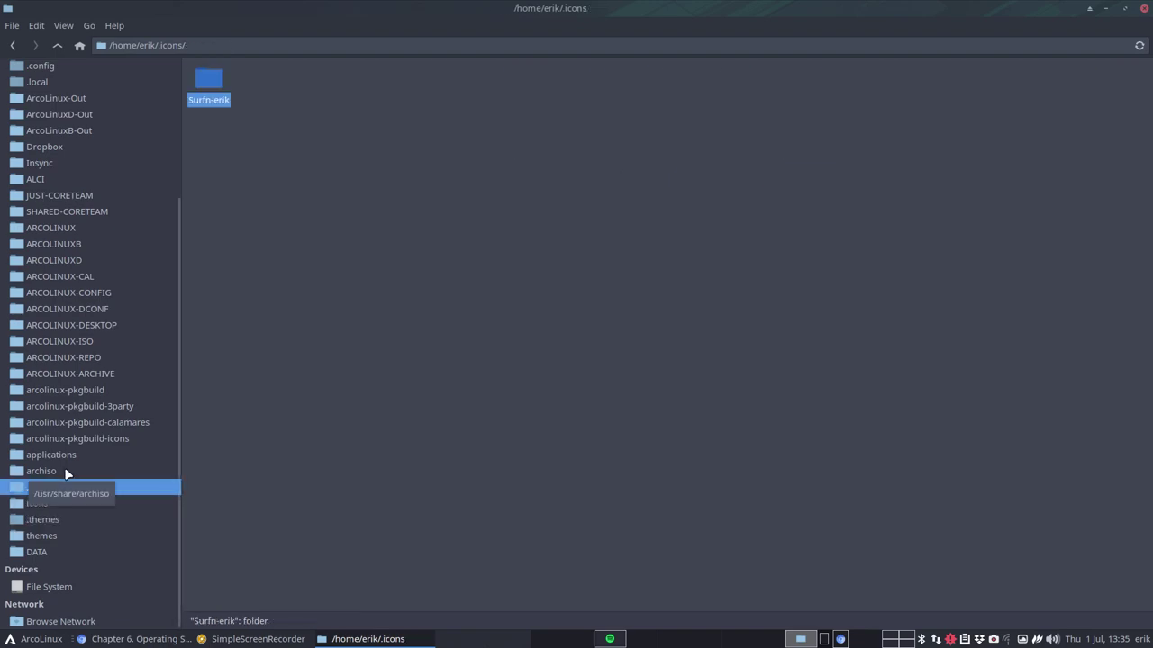
click(57, 501)
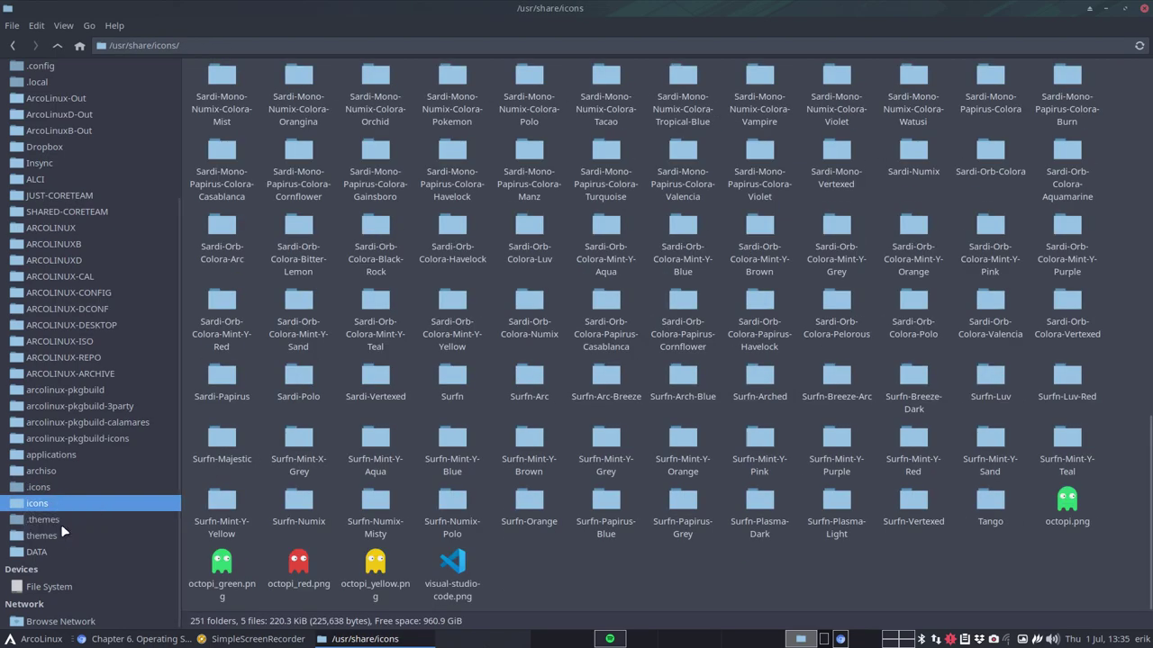
- Delete the Arc-Aqua, Arc-Aqua-Dark and Arc-Aqua-Darker folders from the user's .themes folder
click(72, 520)
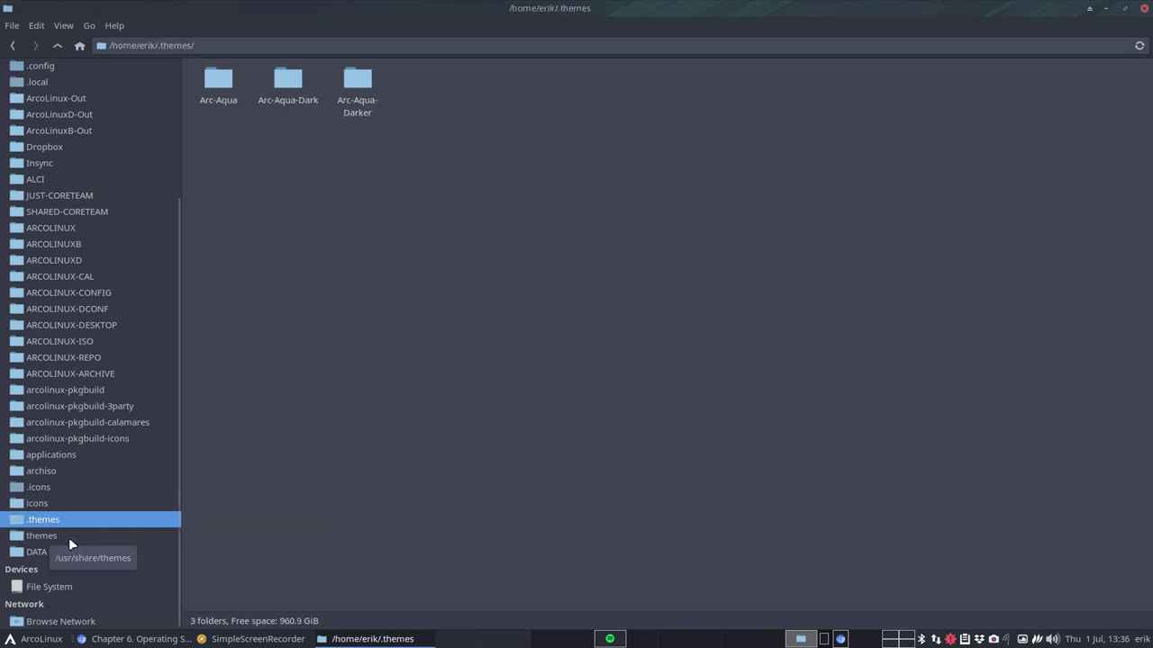
drag(210, 192, 443, 117)
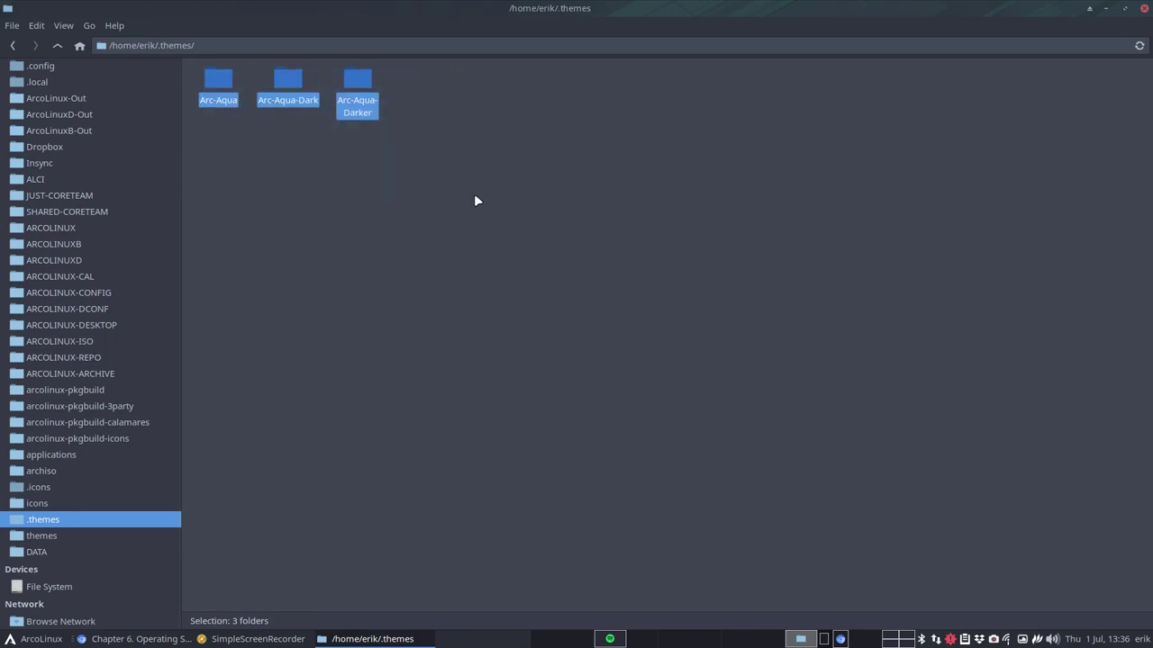
key(Delete)
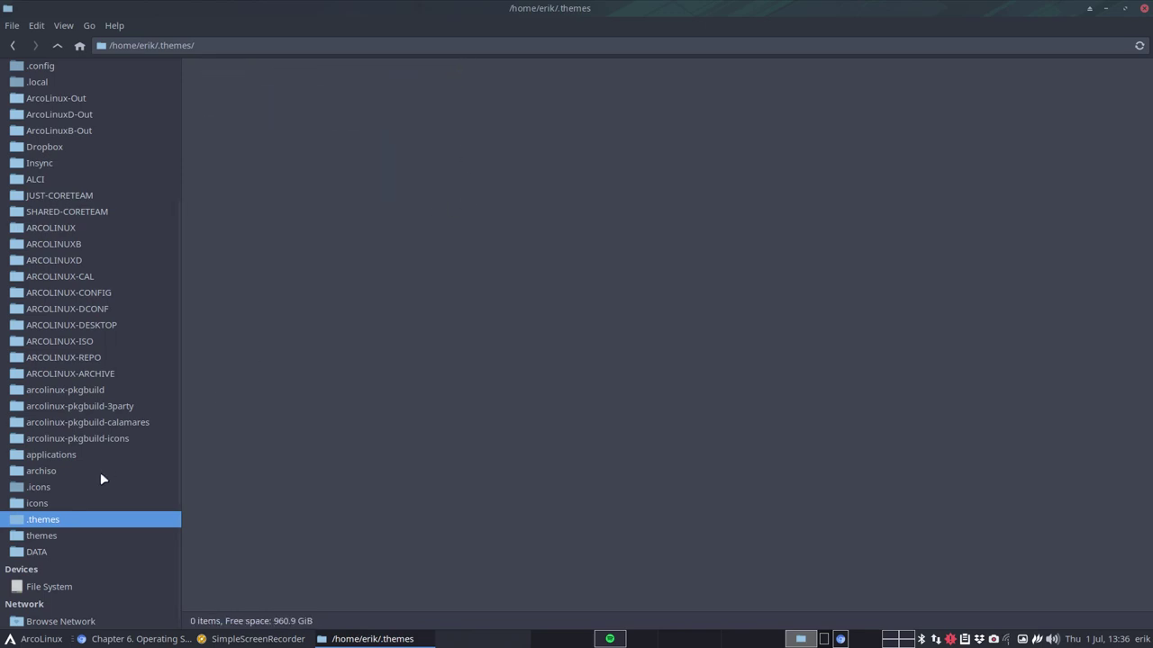
- Browse the system-wide themes in /usr/share/themes to the end of the list and return to /usr/share
click(54, 537)
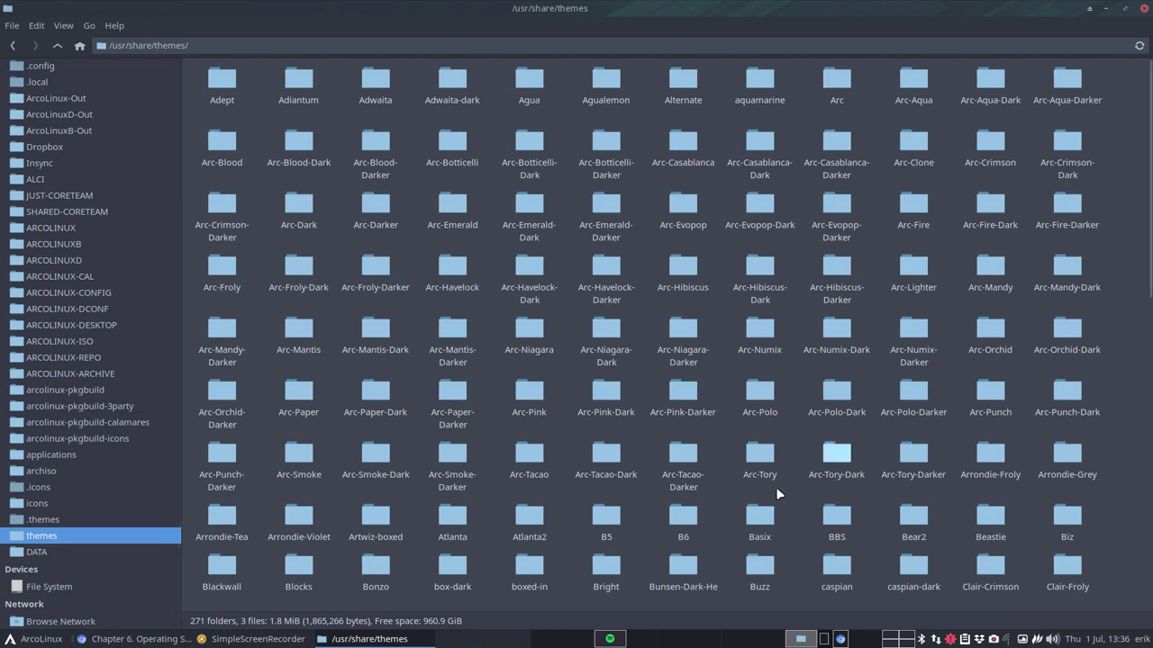
scroll(405, 532, down, 15)
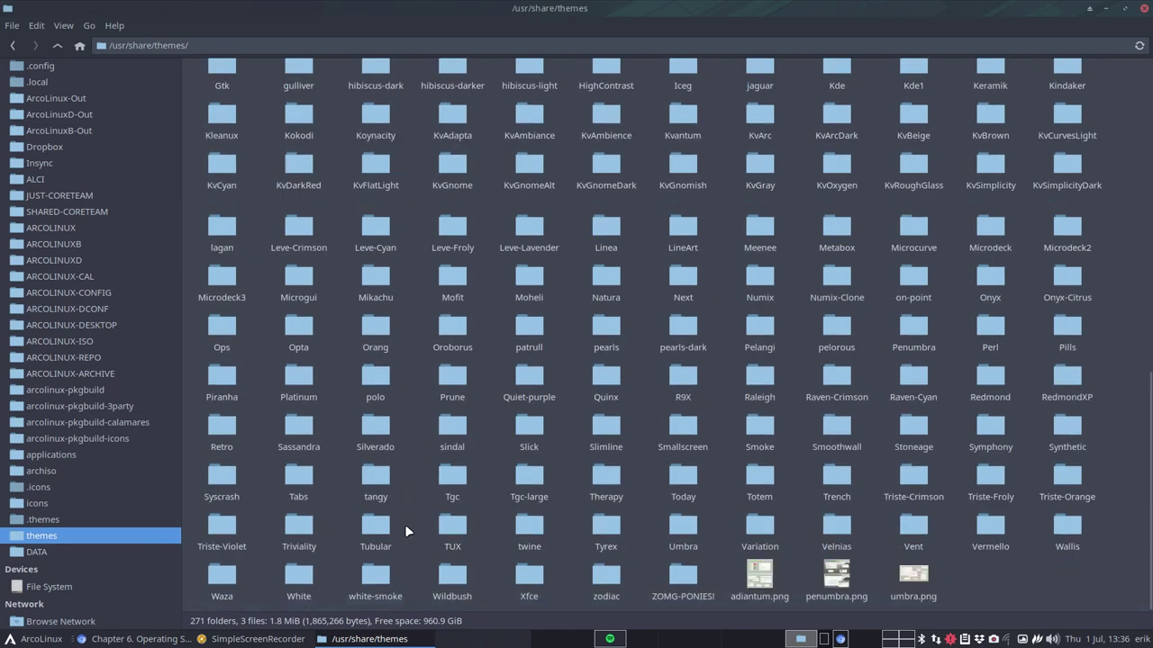
click(57, 45)
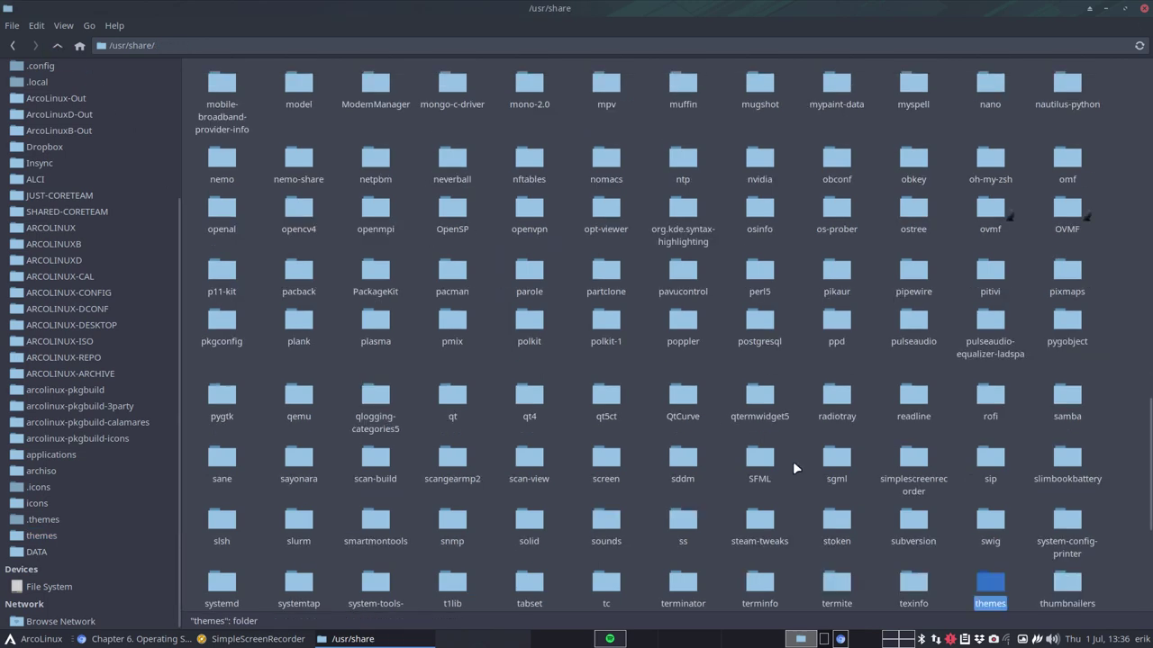
- Look through the remaining folders of /usr/share and select the X11 folder
scroll(792, 469, down, 3)
scroll(796, 468, down, 1)
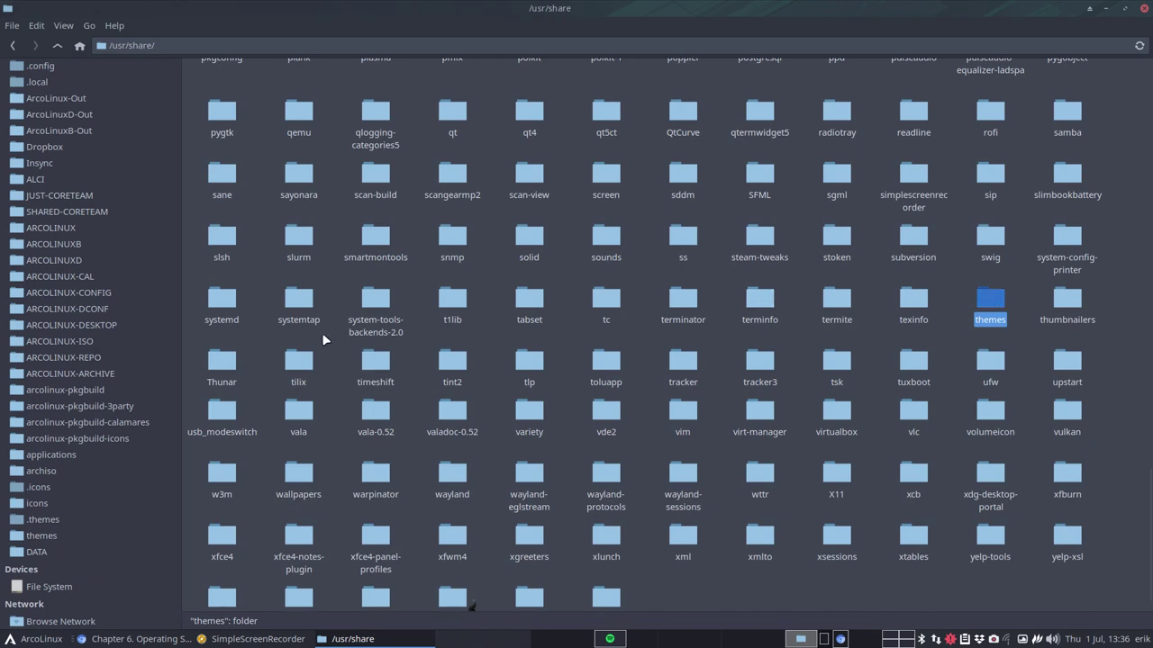
scroll(325, 340, down, 1)
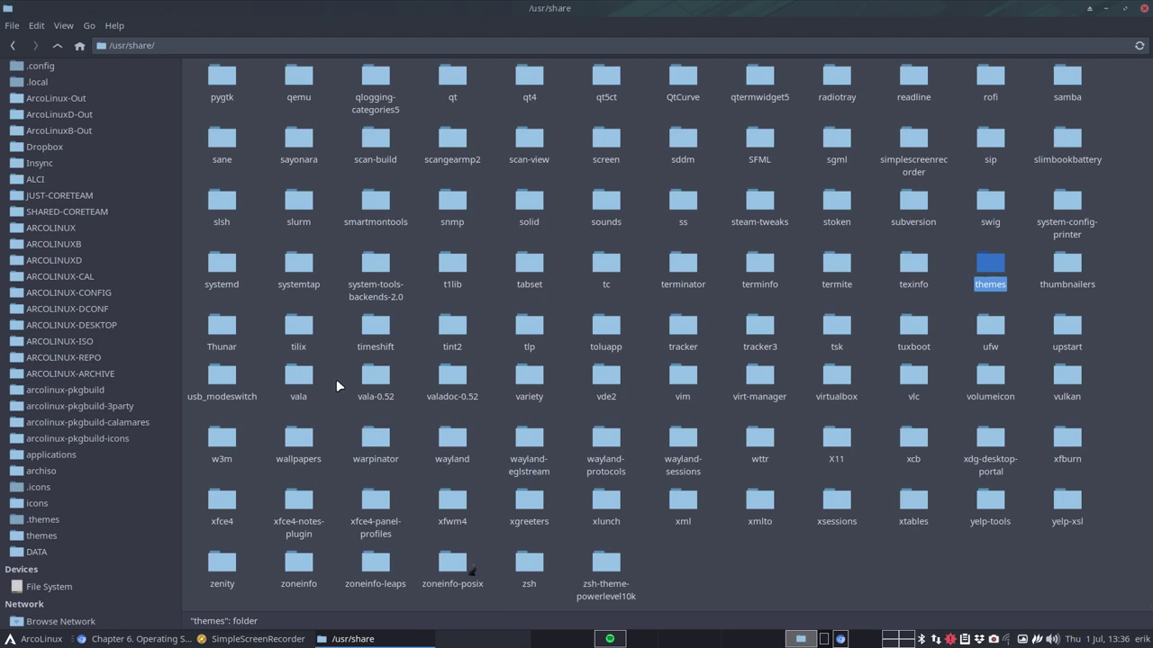
click(830, 439)
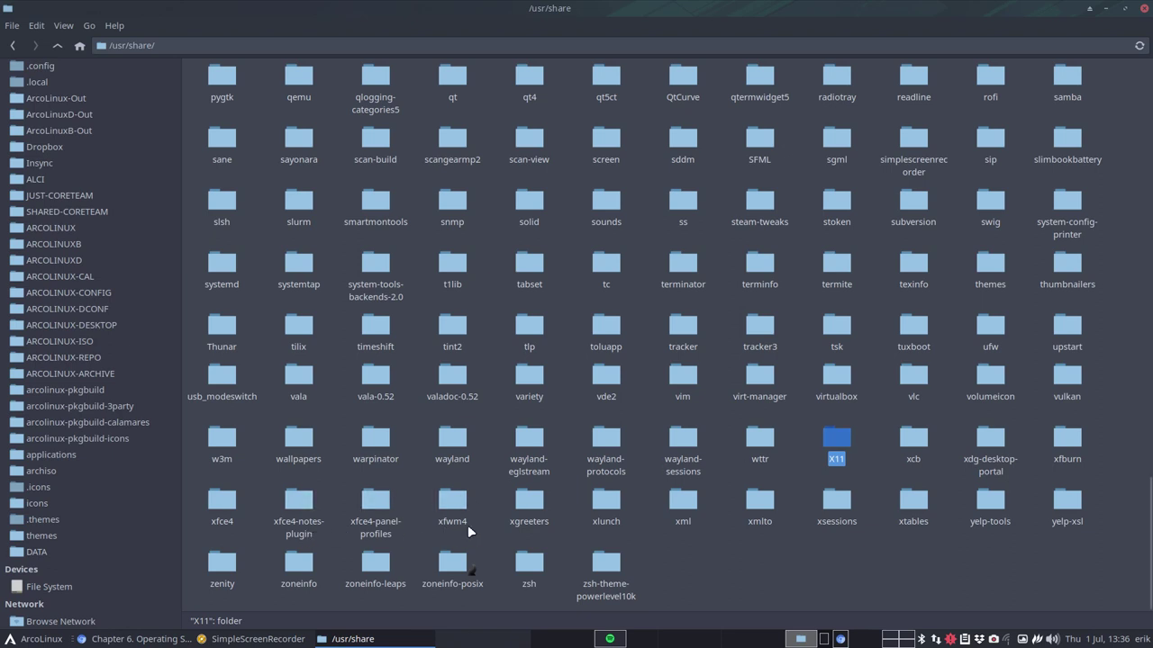
- Open /usr/share/xsessions and go through its session files for Cinnamon, GNOME, i3, Openbox and Xfce
double_click(832, 504)
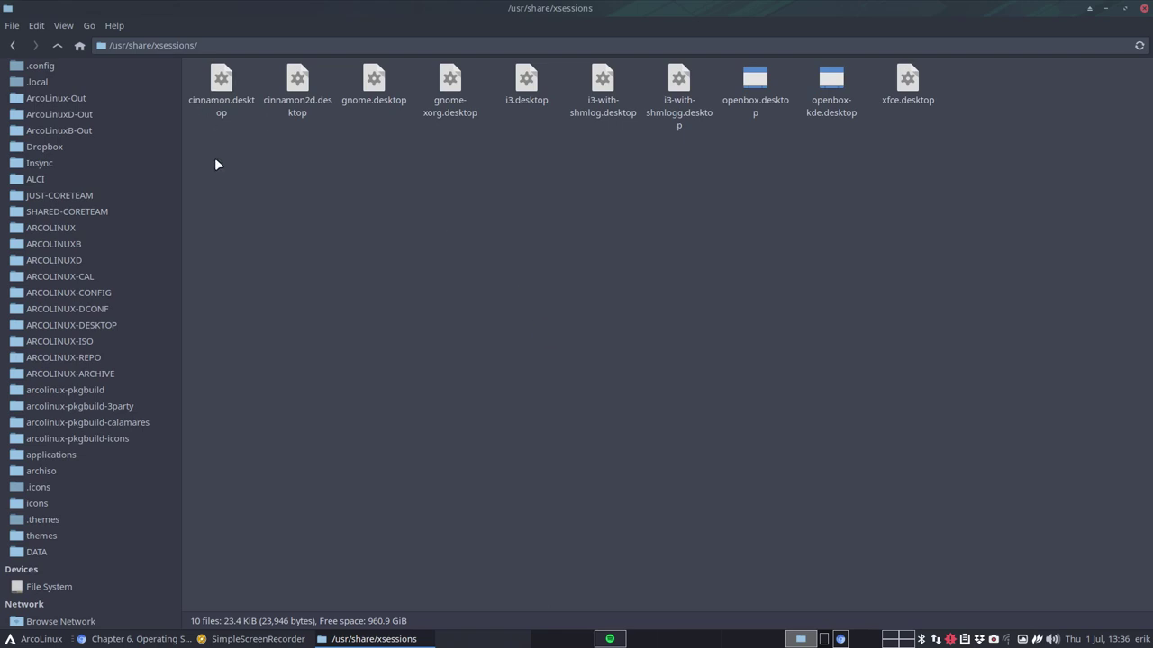
click(230, 109)
click(385, 105)
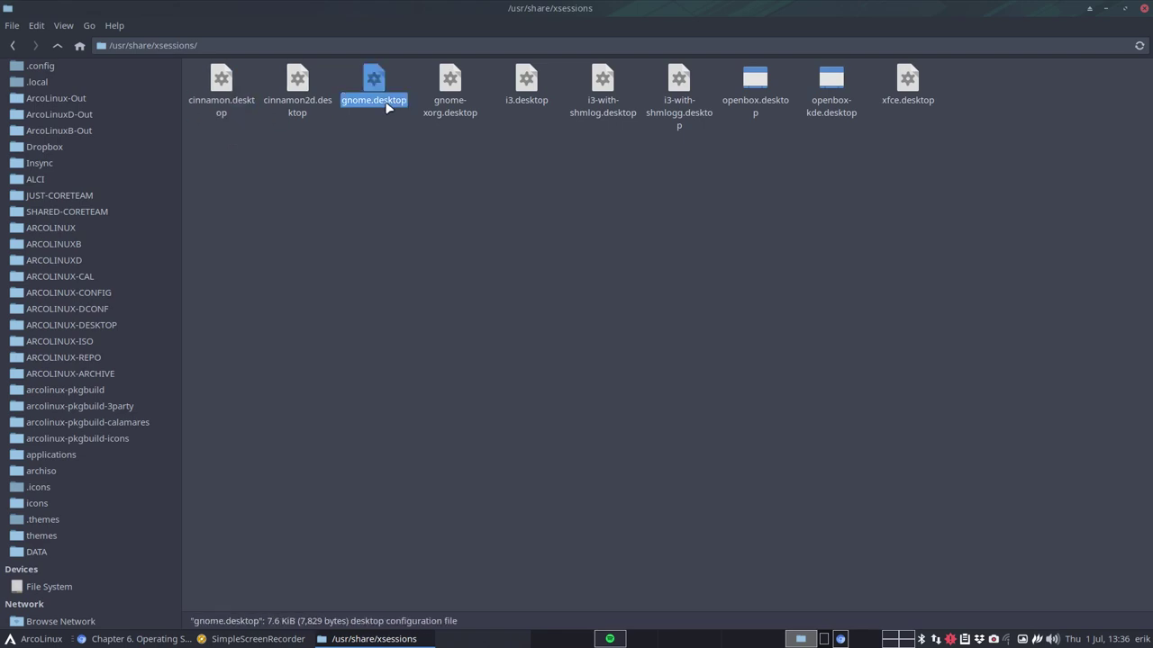
click(451, 106)
click(527, 90)
click(730, 99)
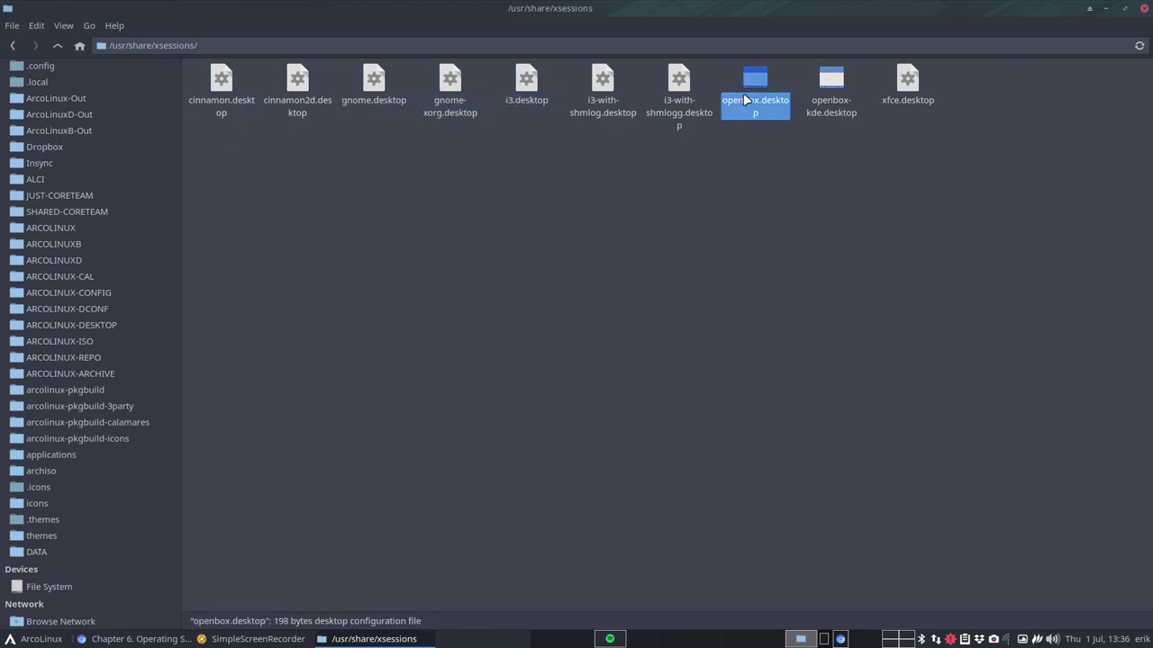
click(902, 97)
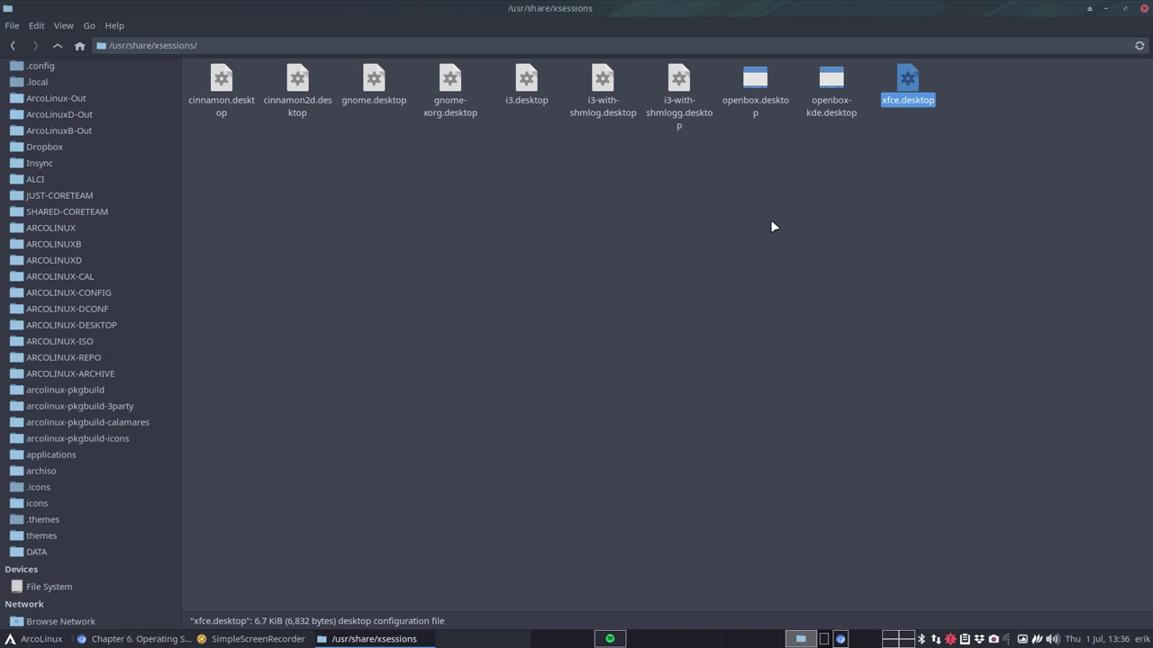
- Open a terminal and list the login and reboot history with full timestamps using the last command
key(super+Return)
text(last -)
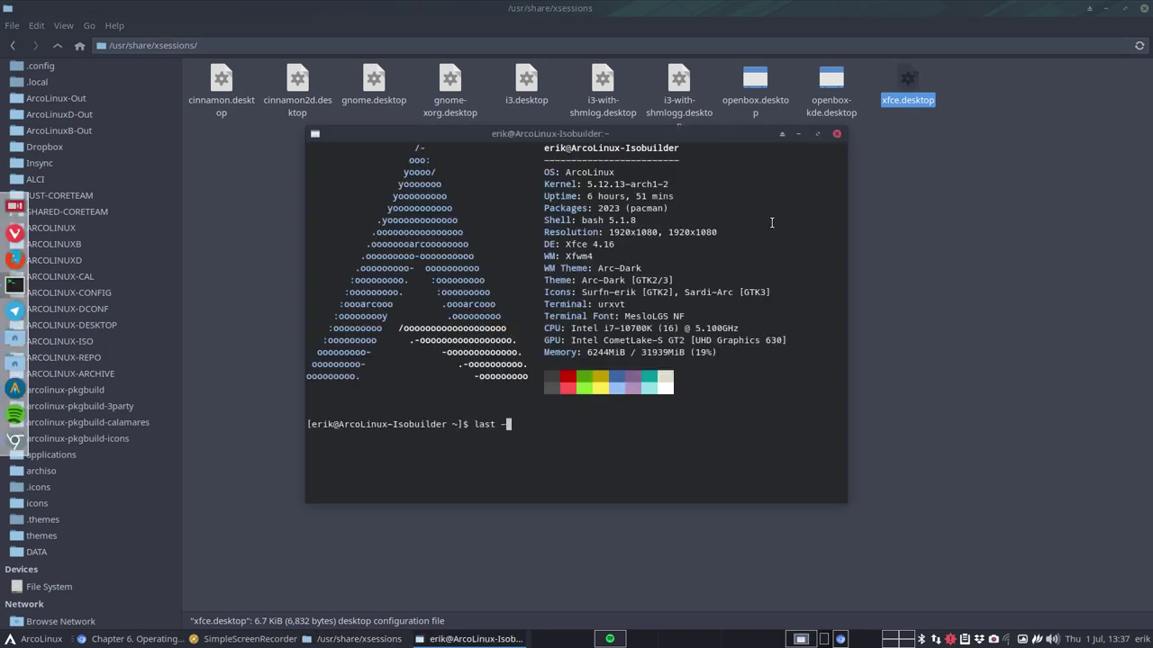
key(Return)
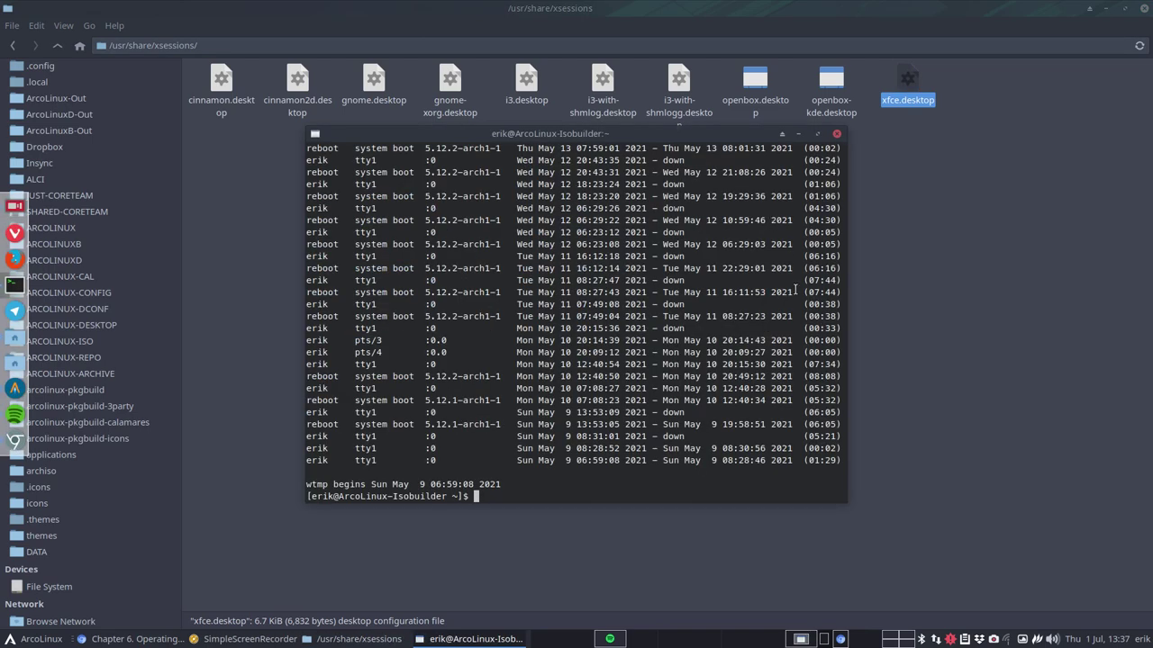
- Examine the login and reboot history from its earliest entry through the June sessions, checking the calendar date, and close the terminal
drag(538, 461, 645, 458)
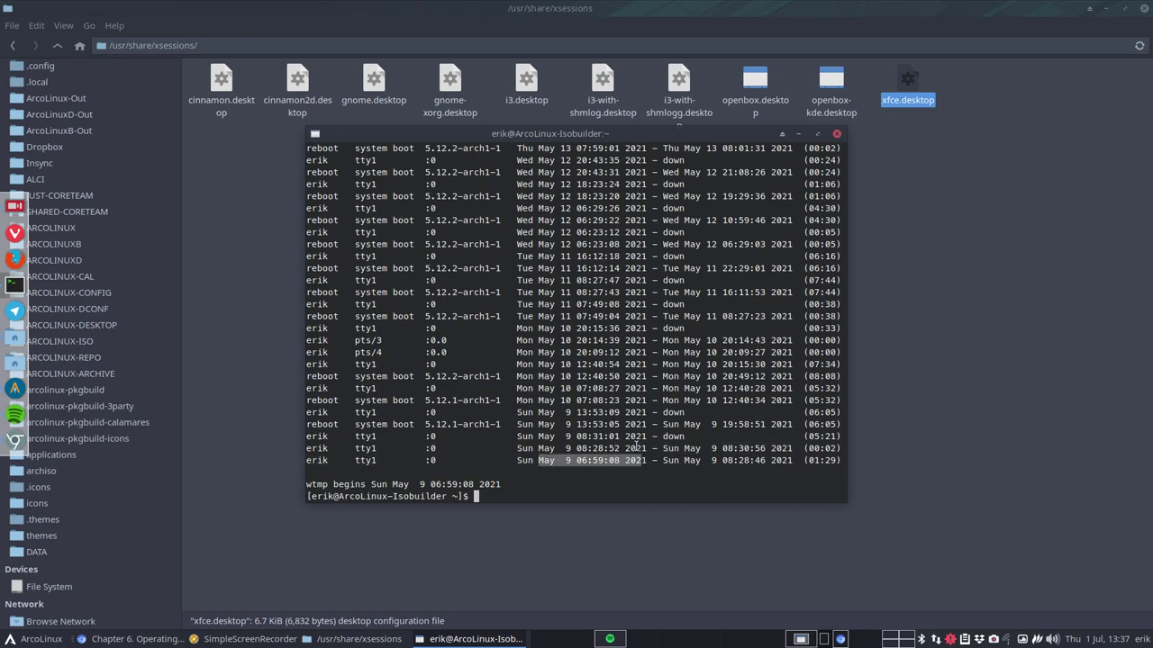
scroll(612, 393, up, 5)
scroll(612, 394, down, 5)
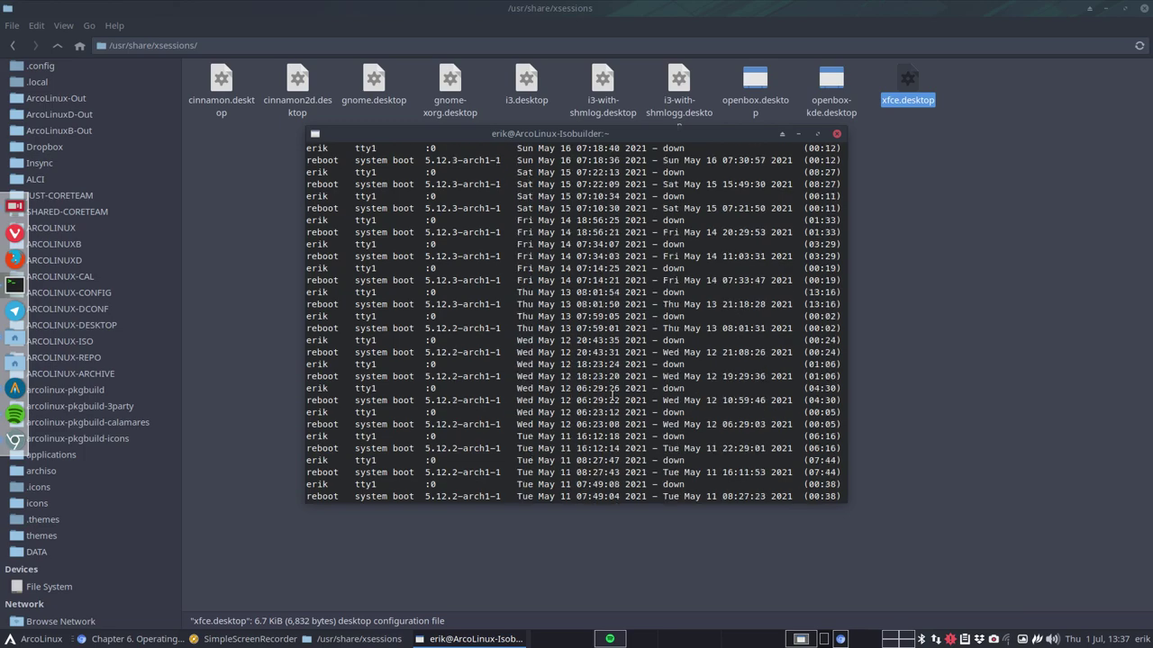
scroll(613, 394, up, 20)
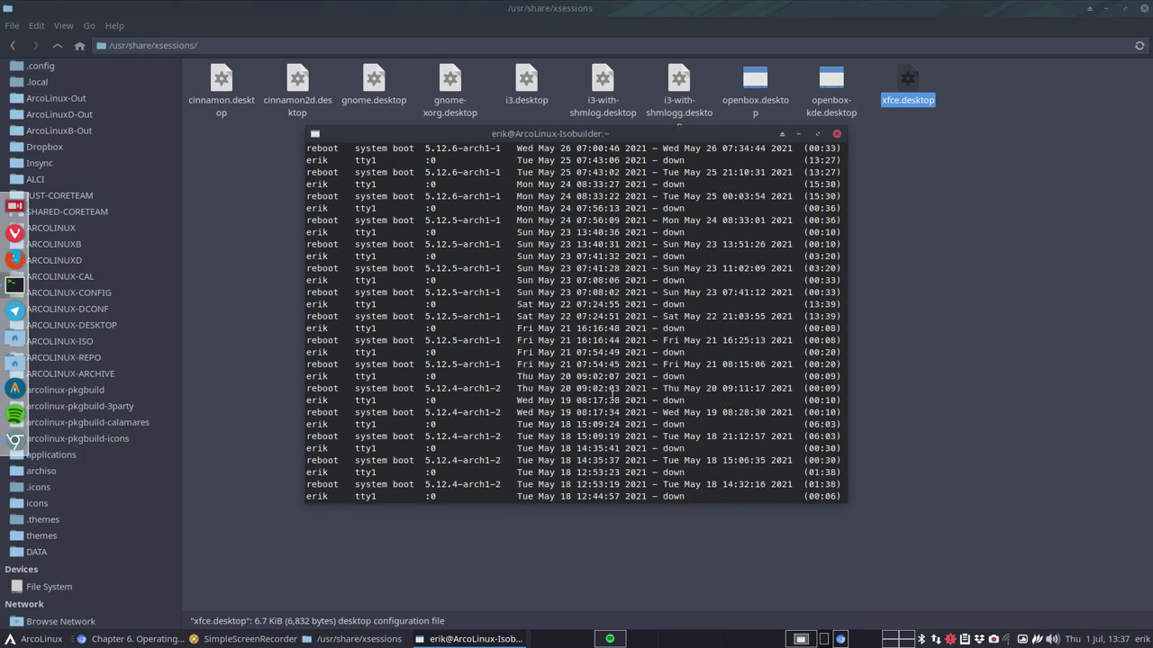
scroll(612, 394, up, 20)
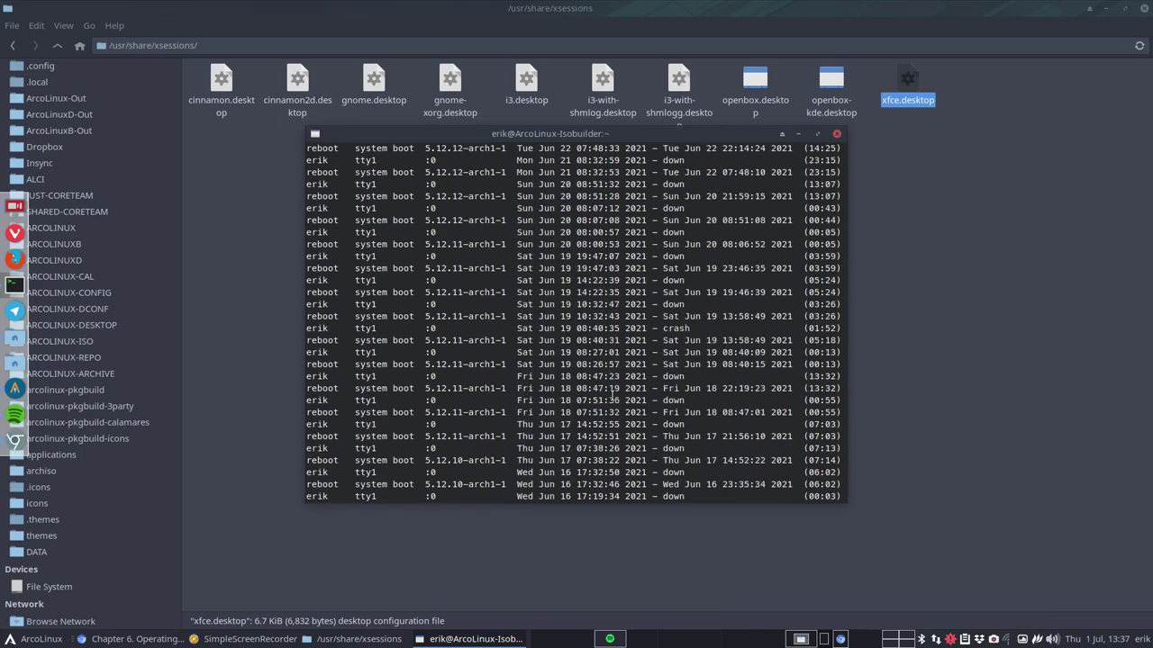
scroll(613, 393, down, 20)
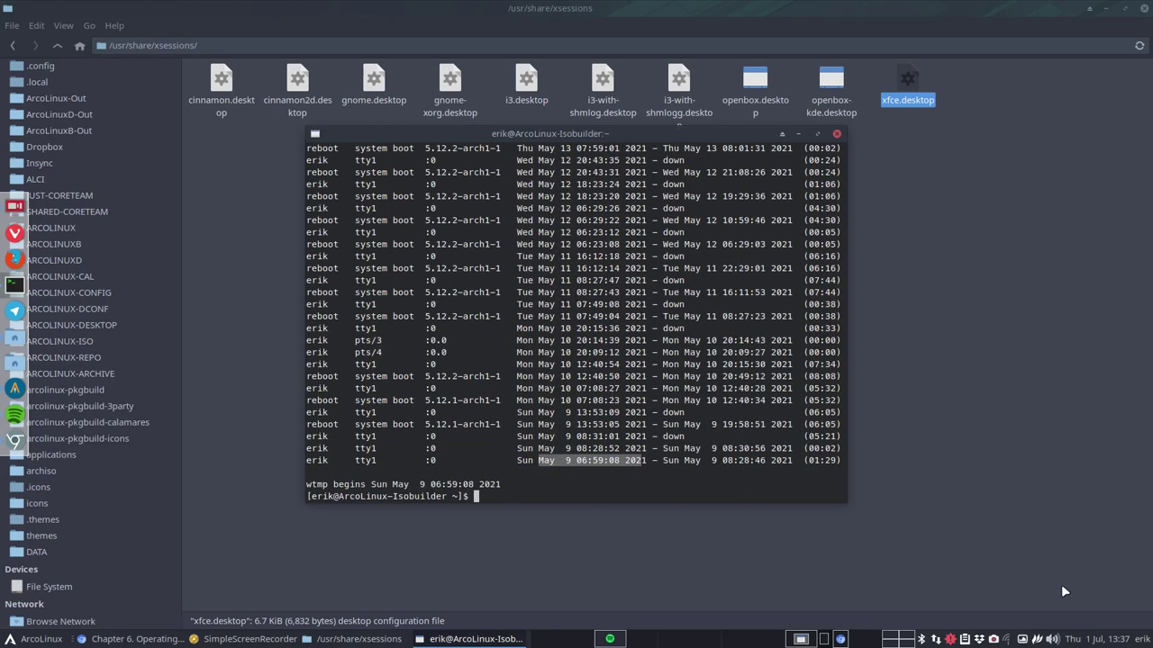
click(1094, 639)
click(1094, 641)
click(569, 447)
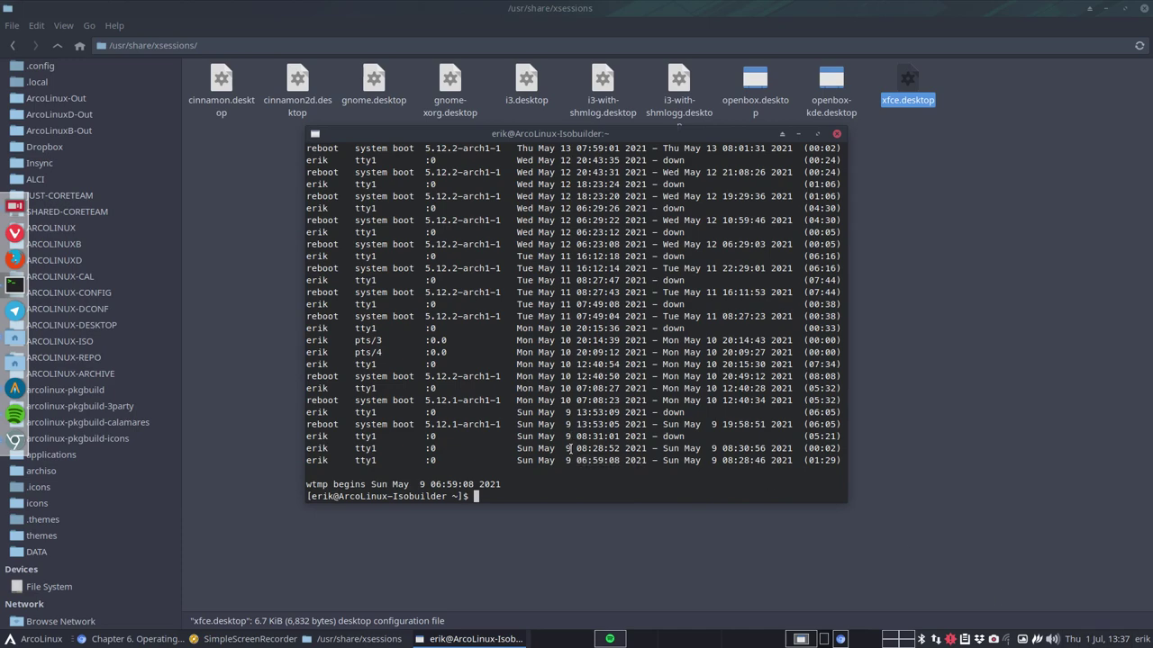
scroll(569, 448, up, 15)
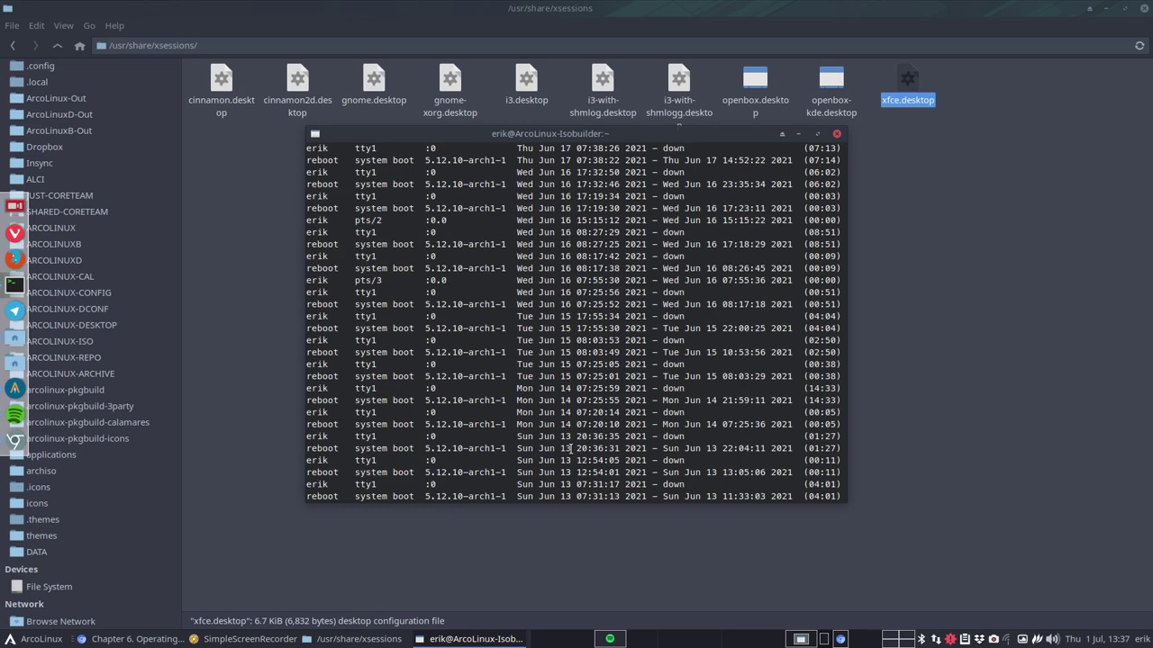
scroll(570, 448, up, 10)
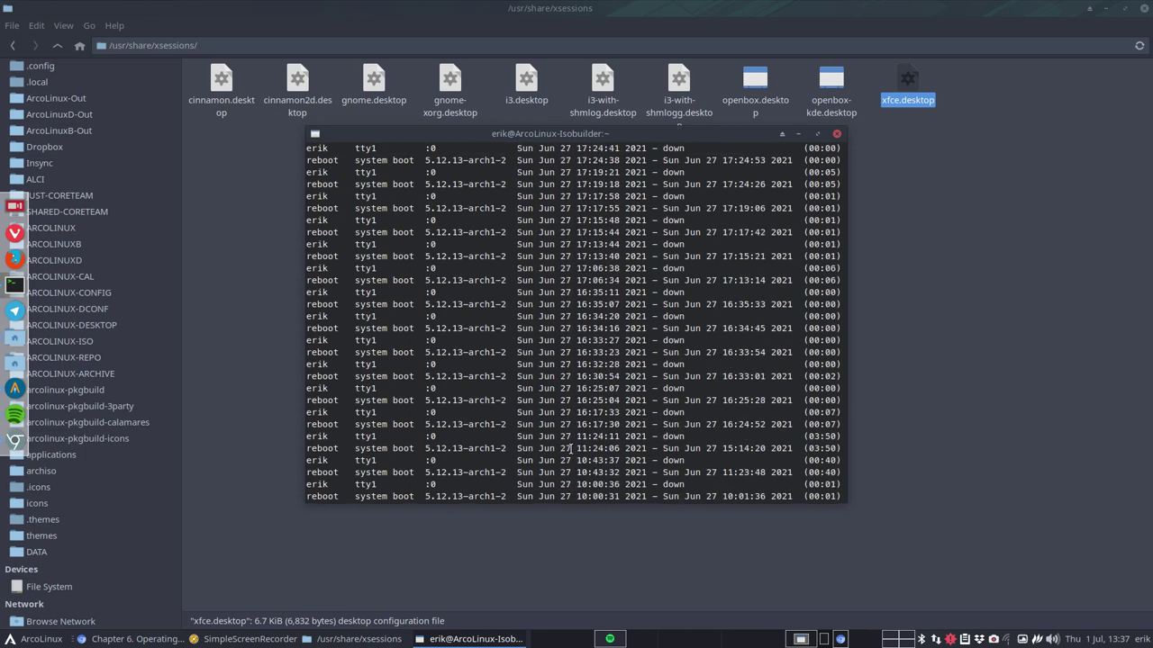
click(836, 133)
click(547, 370)
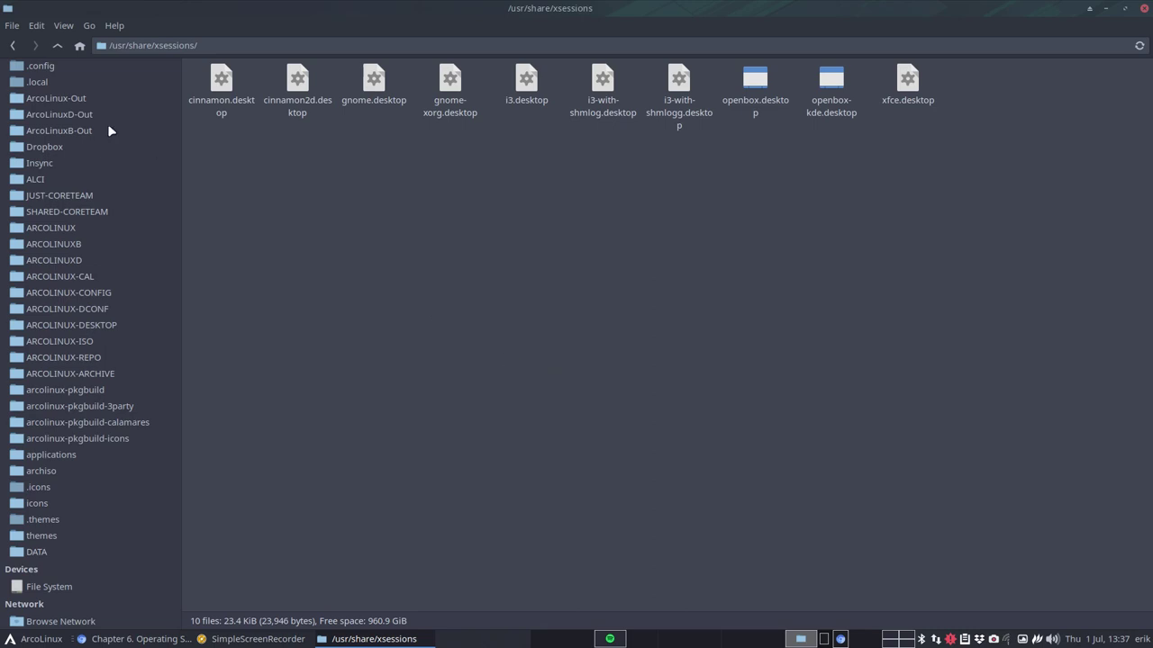
- Go back from xsessions through the end of /usr/share to /usr and open its src folder
click(56, 45)
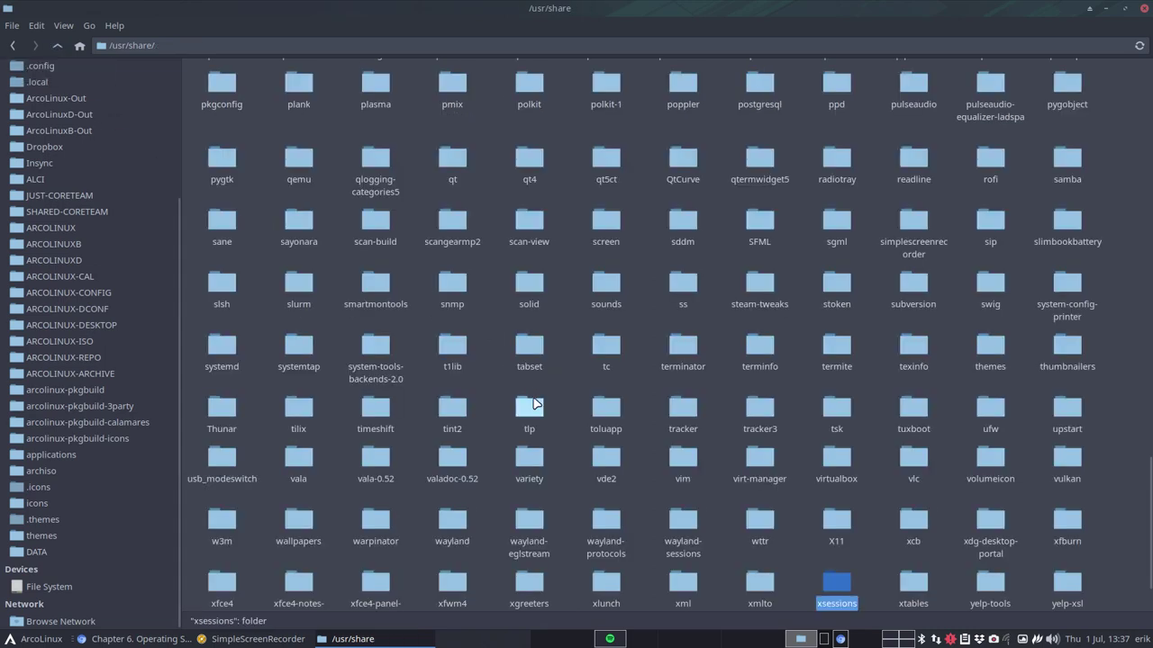
scroll(529, 403, down, 2)
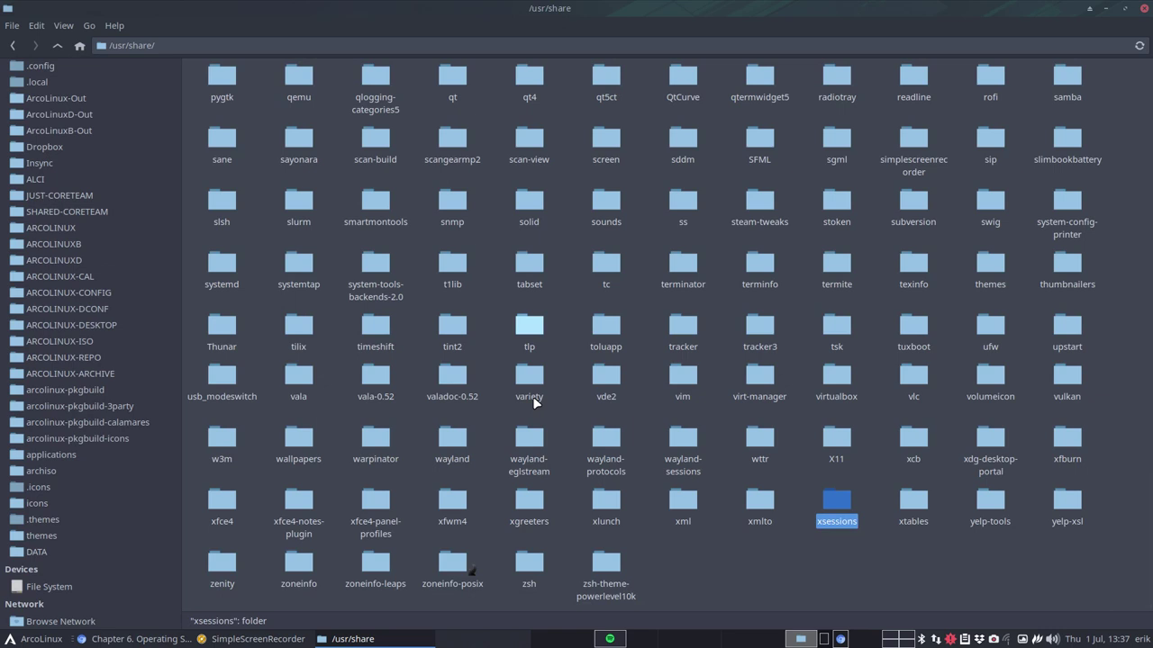
click(58, 45)
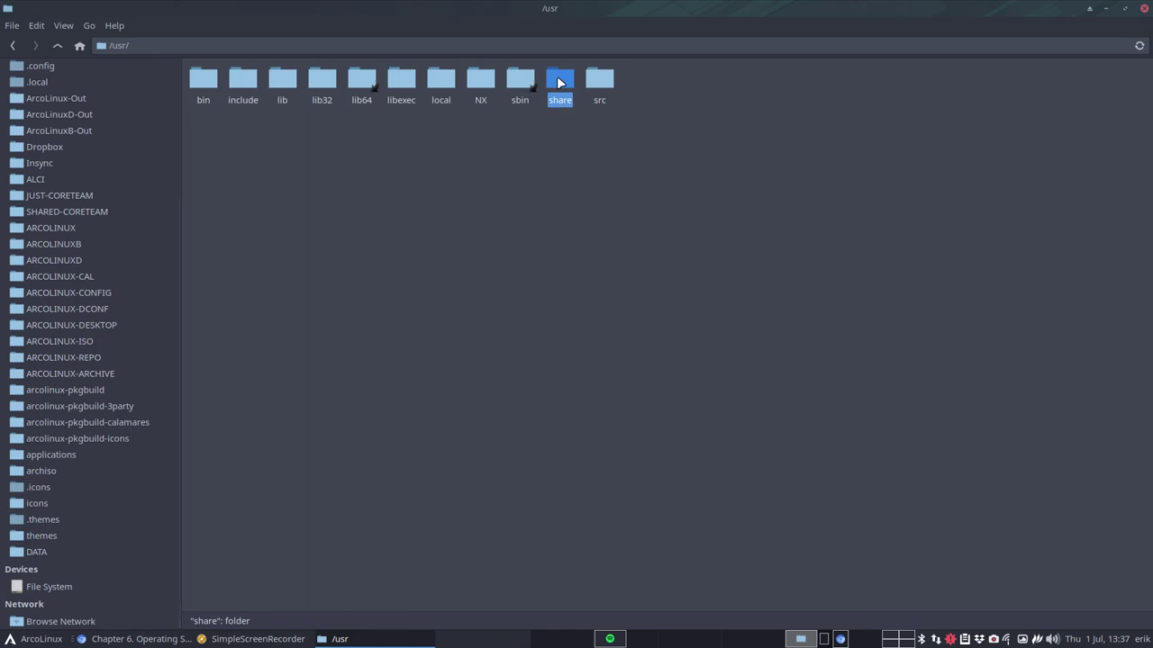
double_click(599, 79)
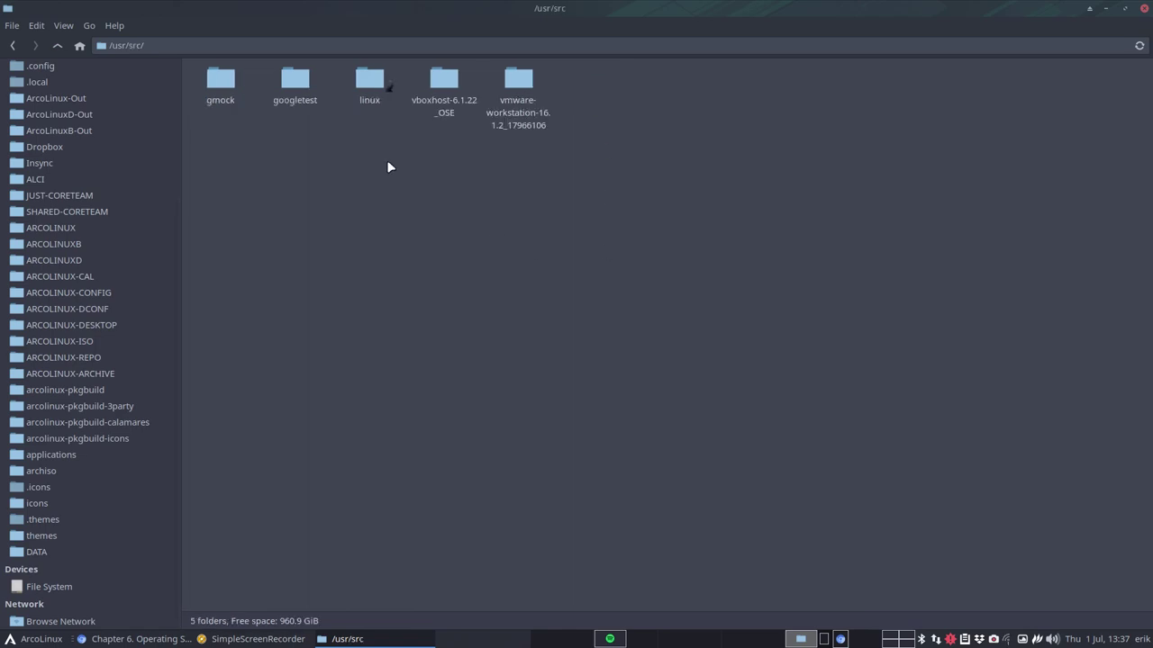
- Show the properties of the linux link in /usr/src to check its link target
click(353, 76)
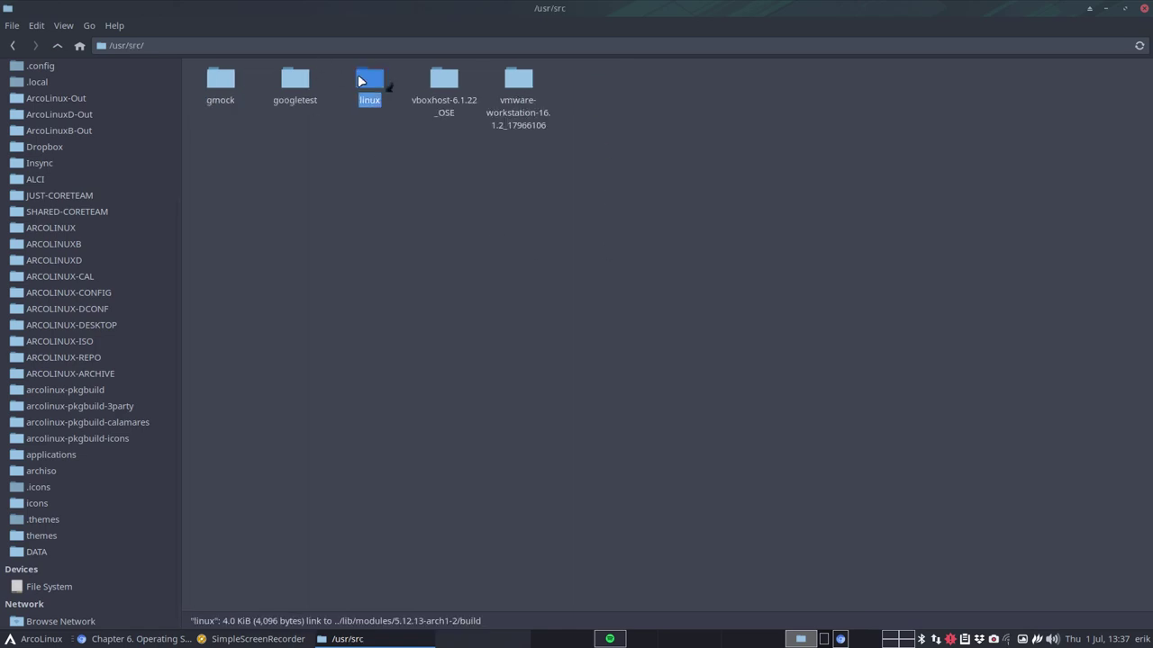
right_click(358, 79)
click(417, 476)
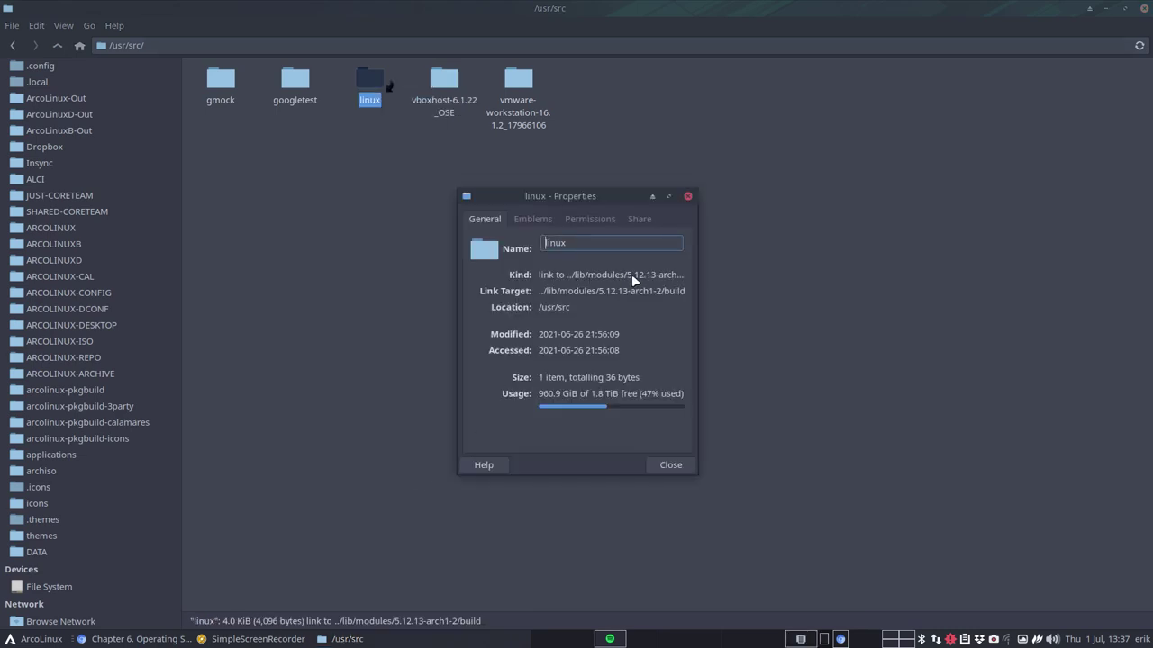
- Open a terminal and arrange it beside the linux link's properties to compare the kernel version with the link target
key(super+t)
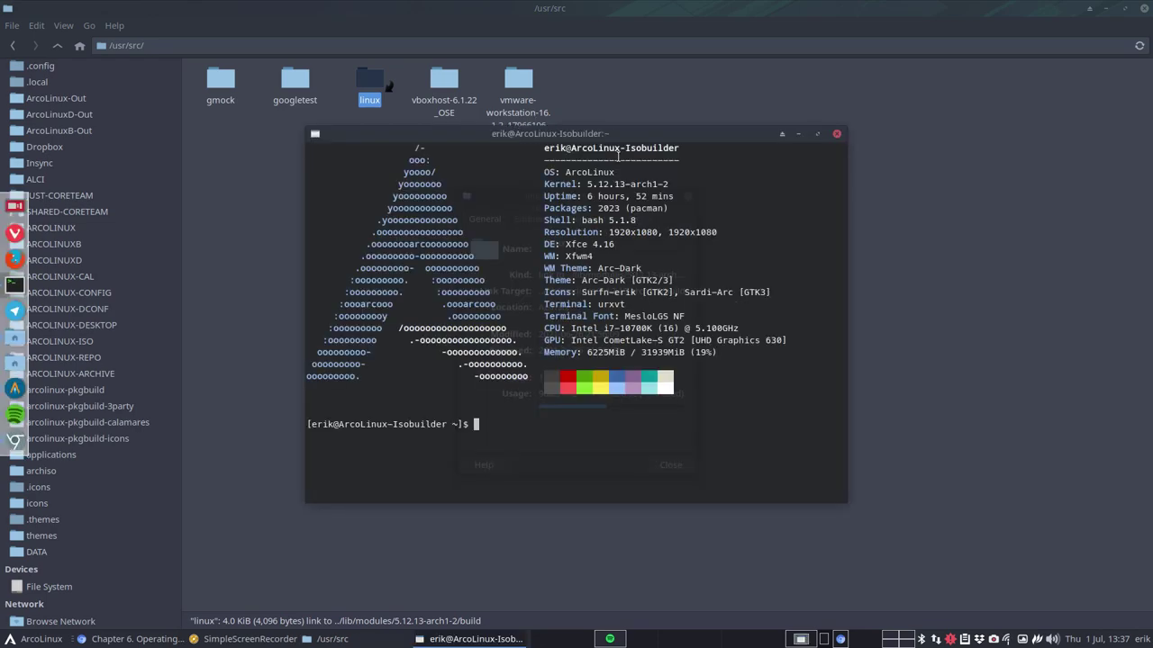
drag(619, 135, 959, 125)
drag(604, 198, 383, 196)
click(1105, 8)
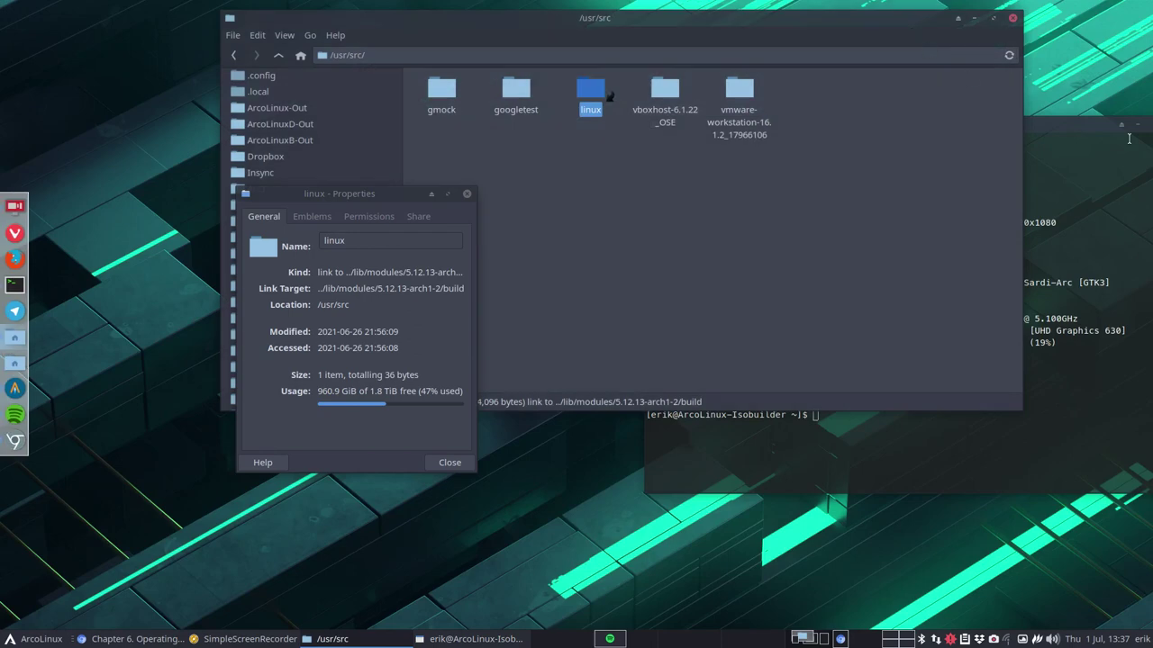
drag(1043, 127, 904, 181)
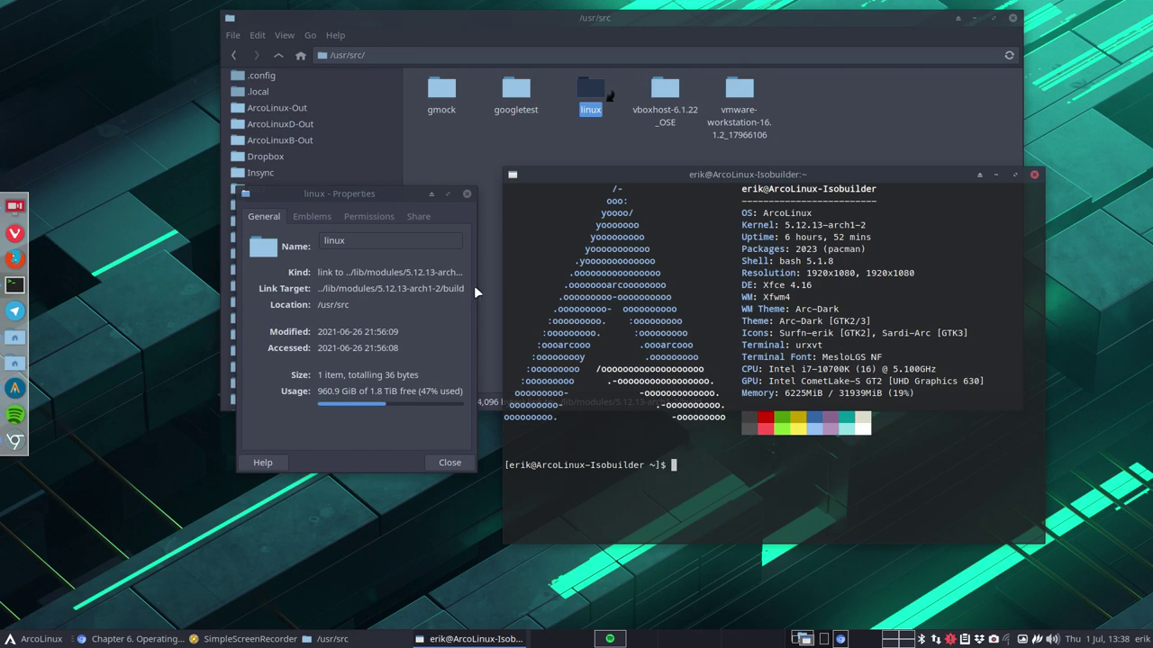
- Close the link's properties, look through the contents of /usr/src/linux and return to /usr/src
click(465, 193)
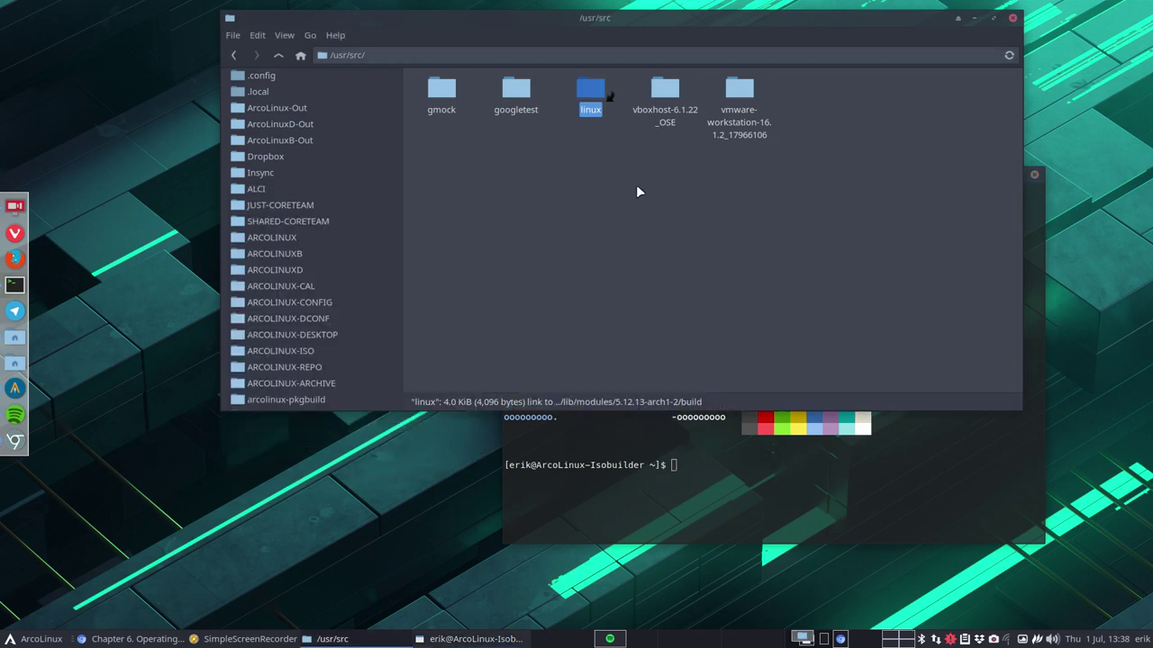
double_click(593, 94)
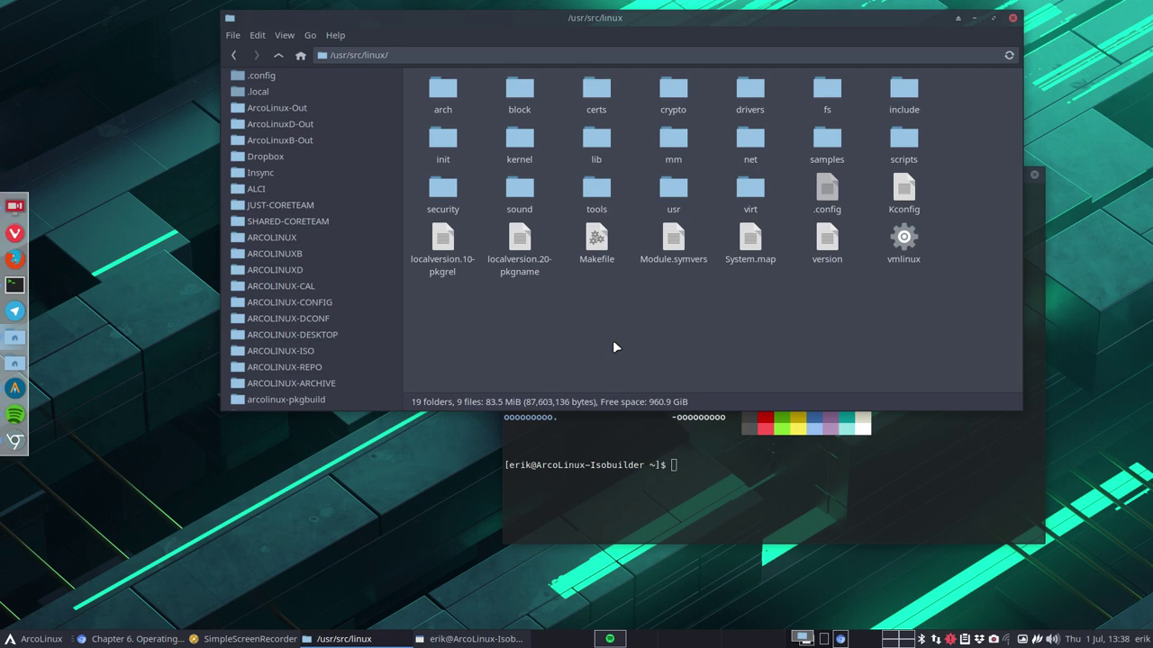
click(278, 55)
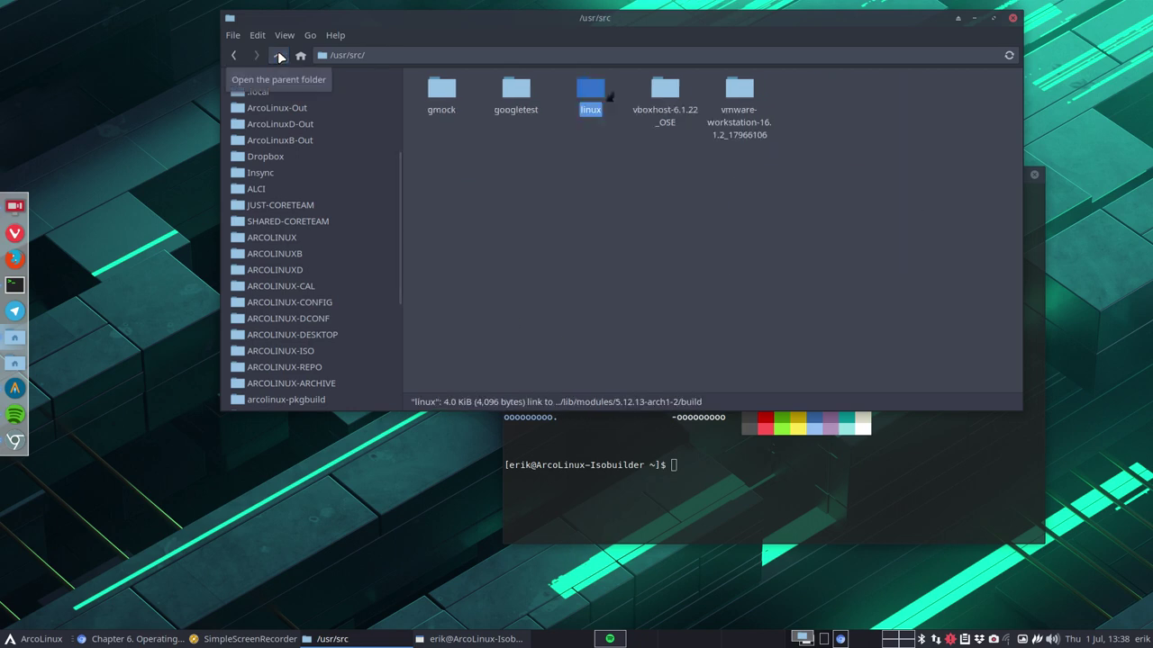
- Open the /var folder from the root directory and close the terminal to clear the view
click(278, 55)
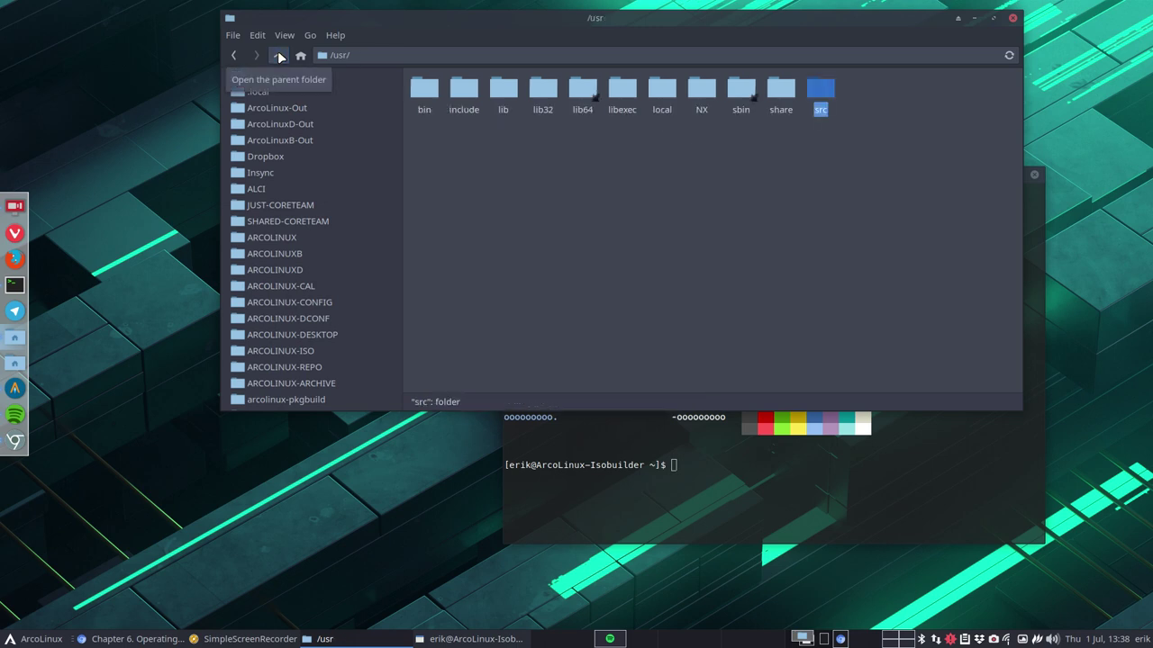
click(279, 54)
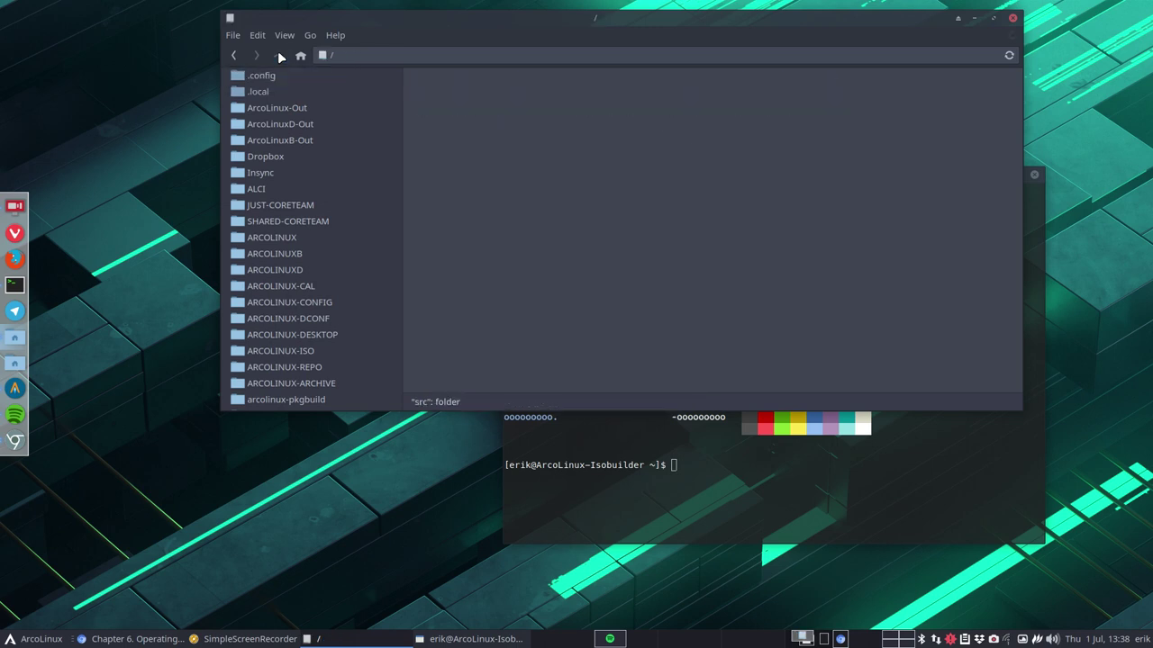
double_click(848, 157)
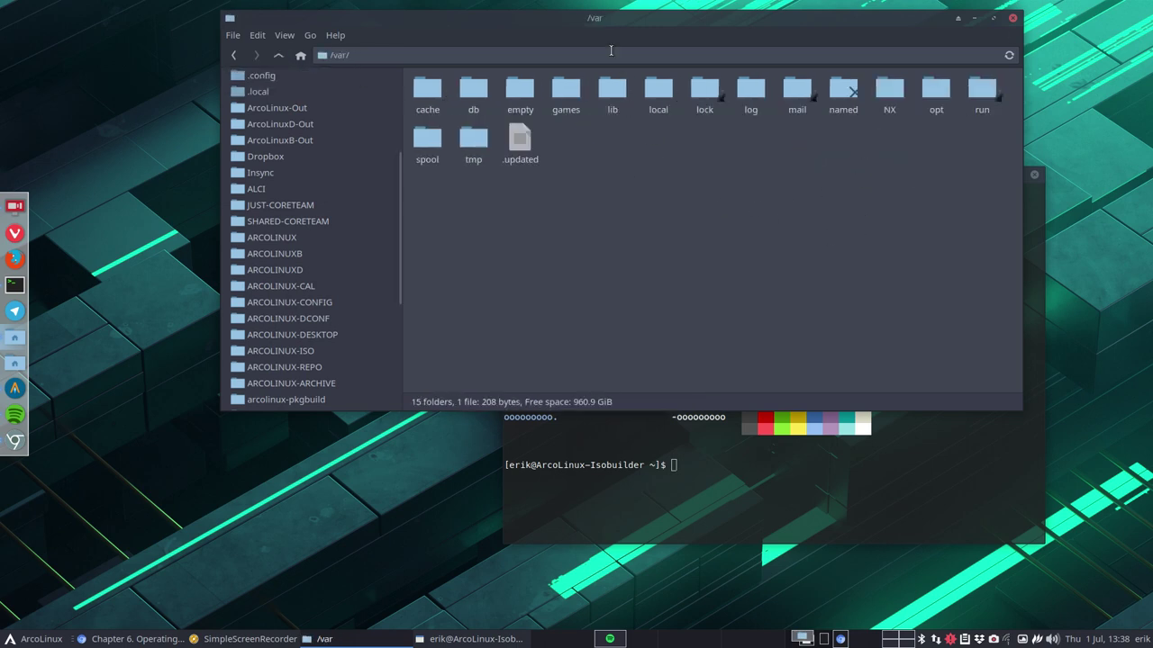
click(877, 462)
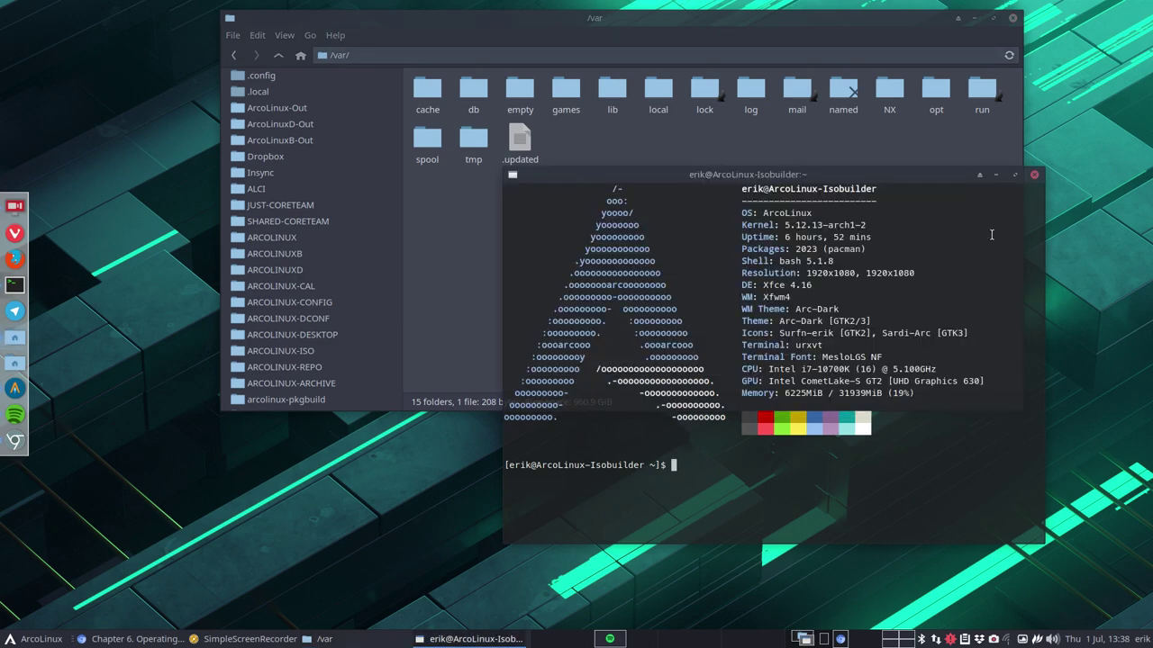
click(1033, 174)
drag(590, 26, 503, 60)
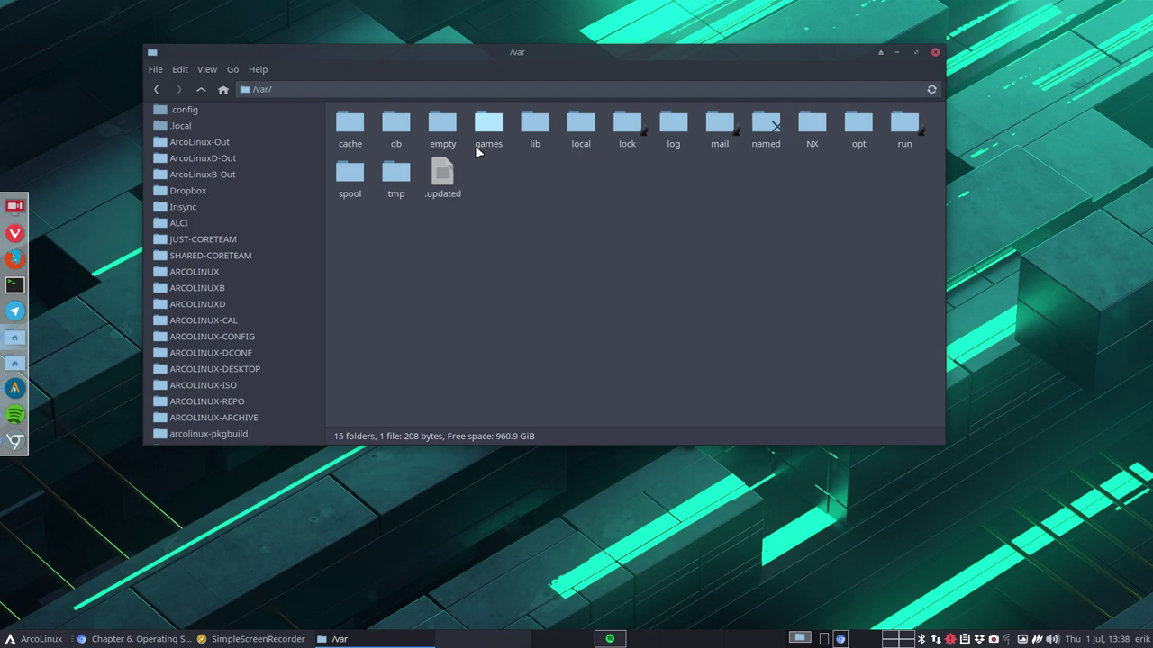
- Open /var/cache/pacman/pkg and tile its window to one half of the screen
double_click(353, 126)
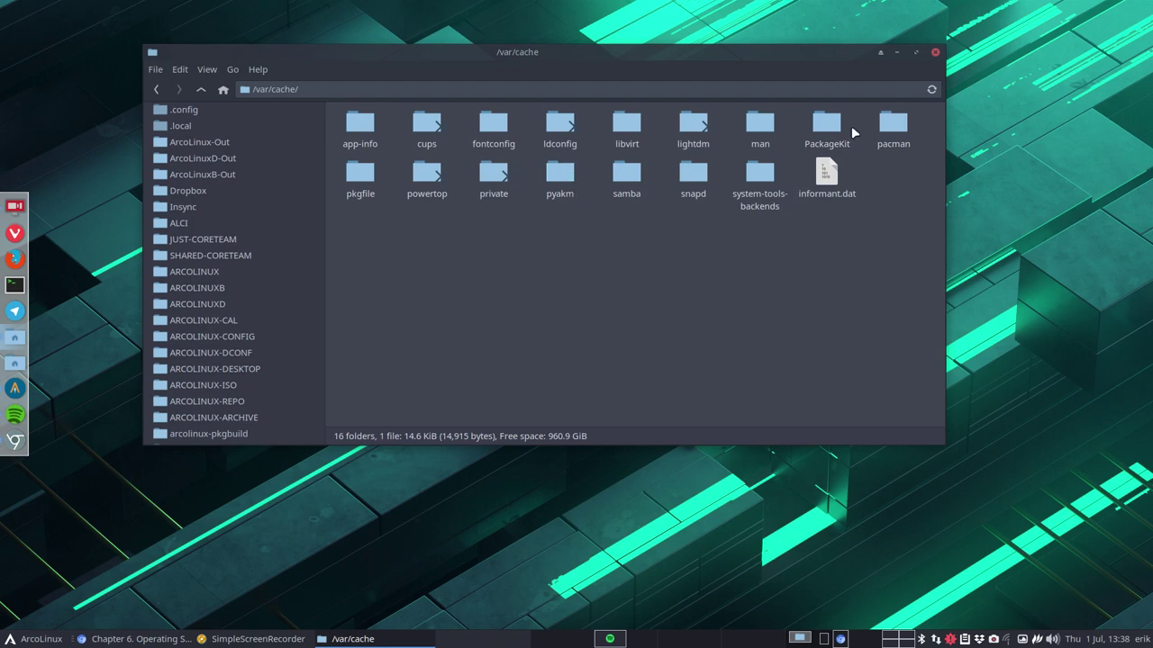
click(893, 124)
double_click(348, 128)
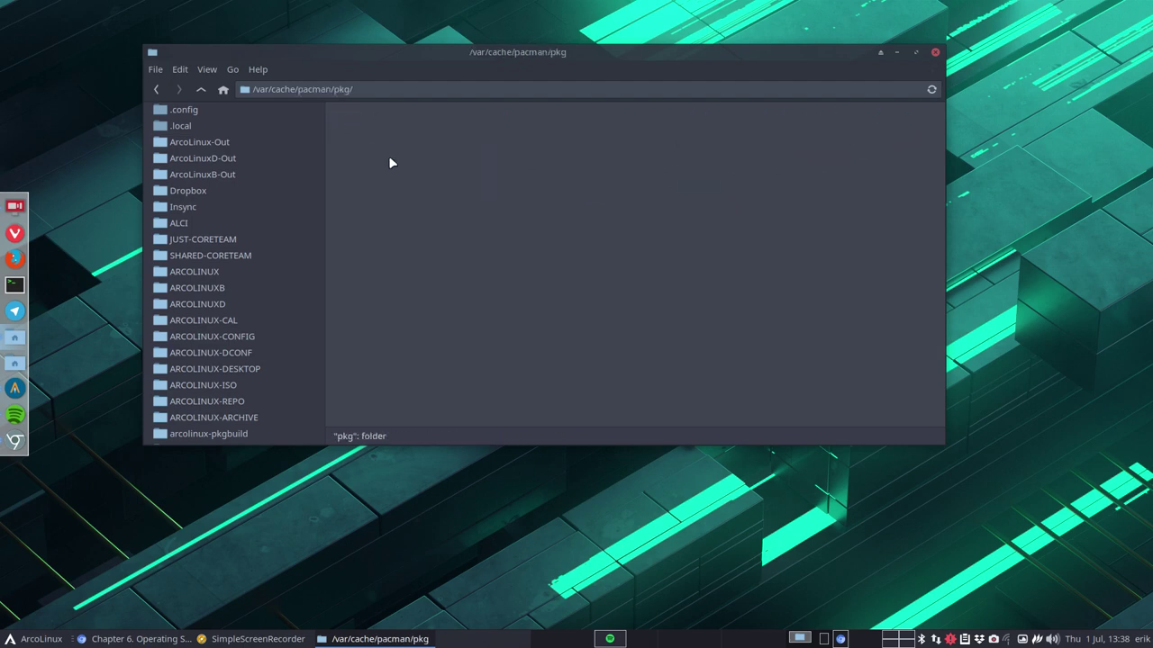
drag(485, 53, 2, 162)
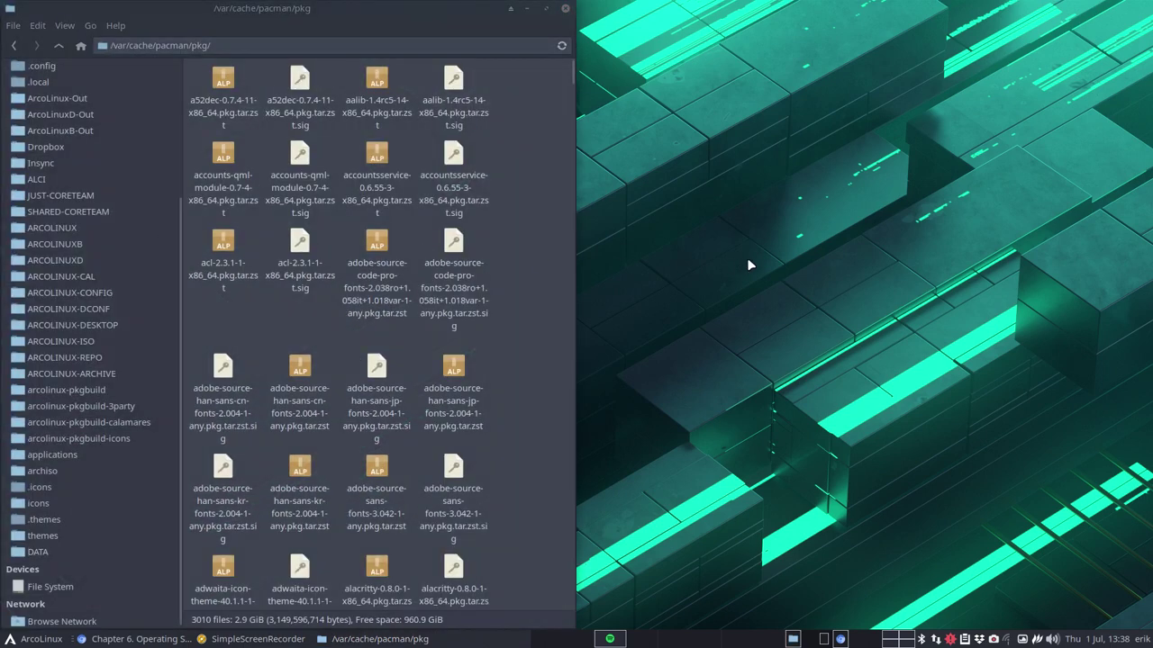
- Open ARCOLINUX-ISO/arcolinuxl-iso/installation-scripts in a second file manager window and tile it beside the package cache
key(ctrl+alt+f)
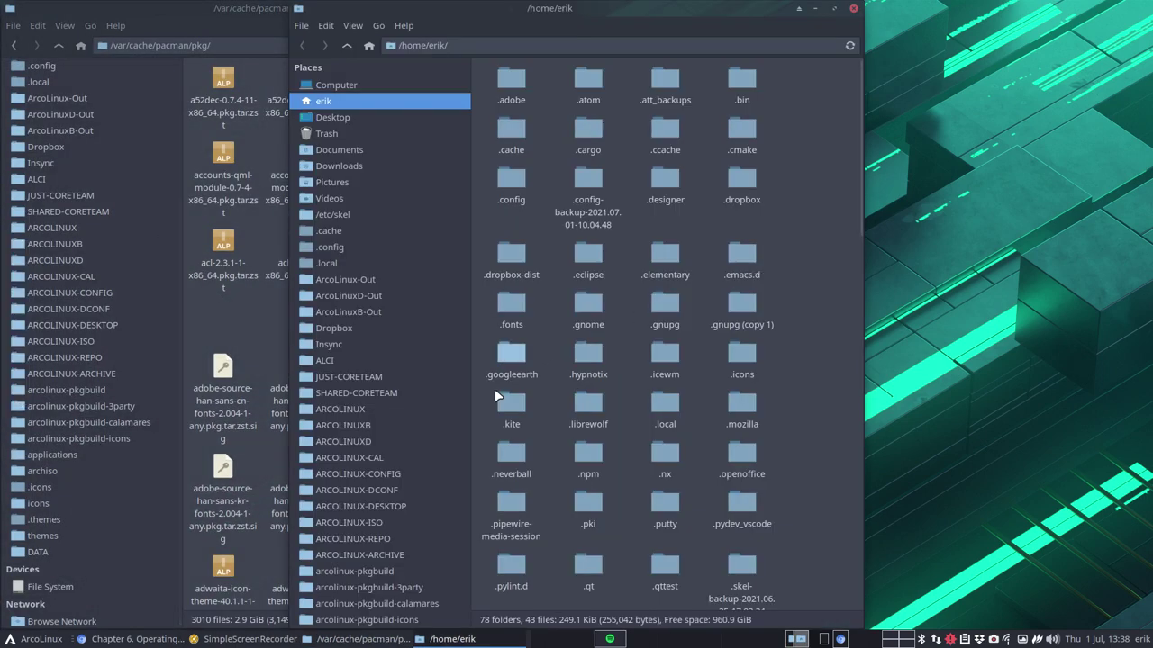
click(379, 522)
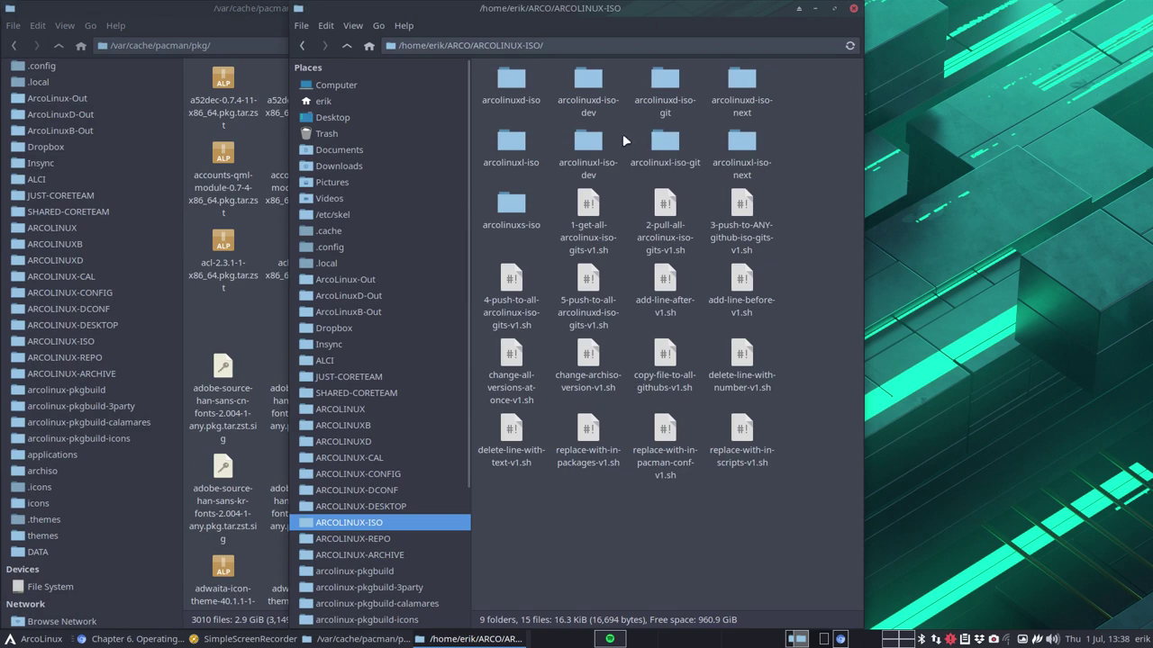
double_click(537, 135)
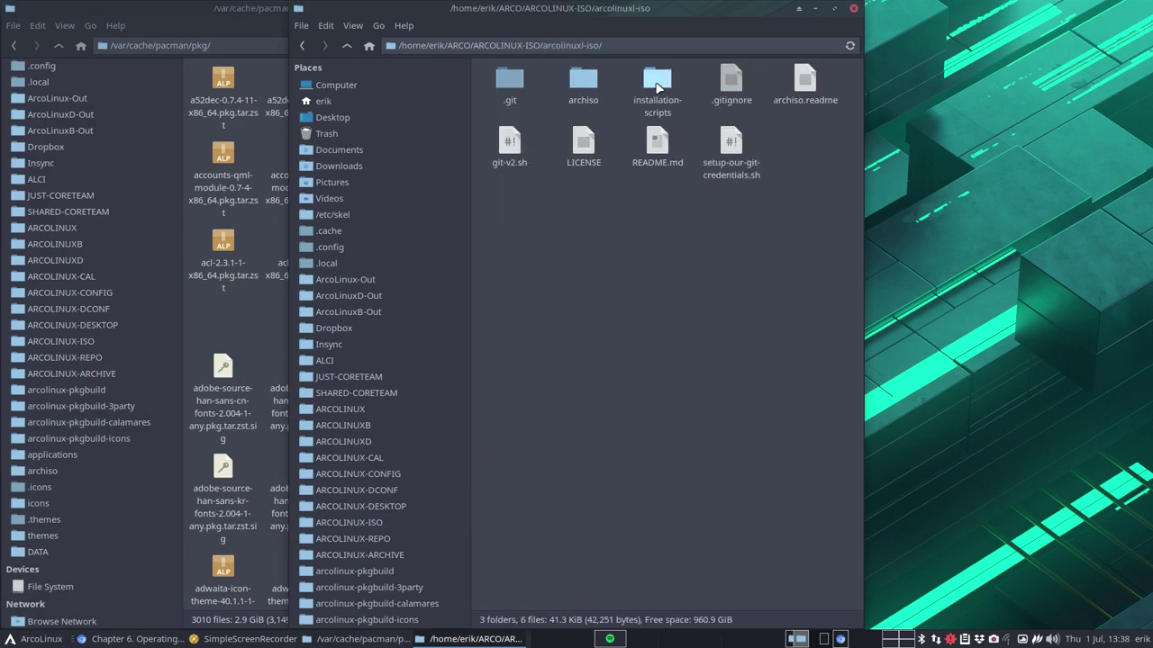
double_click(659, 81)
click(668, 81)
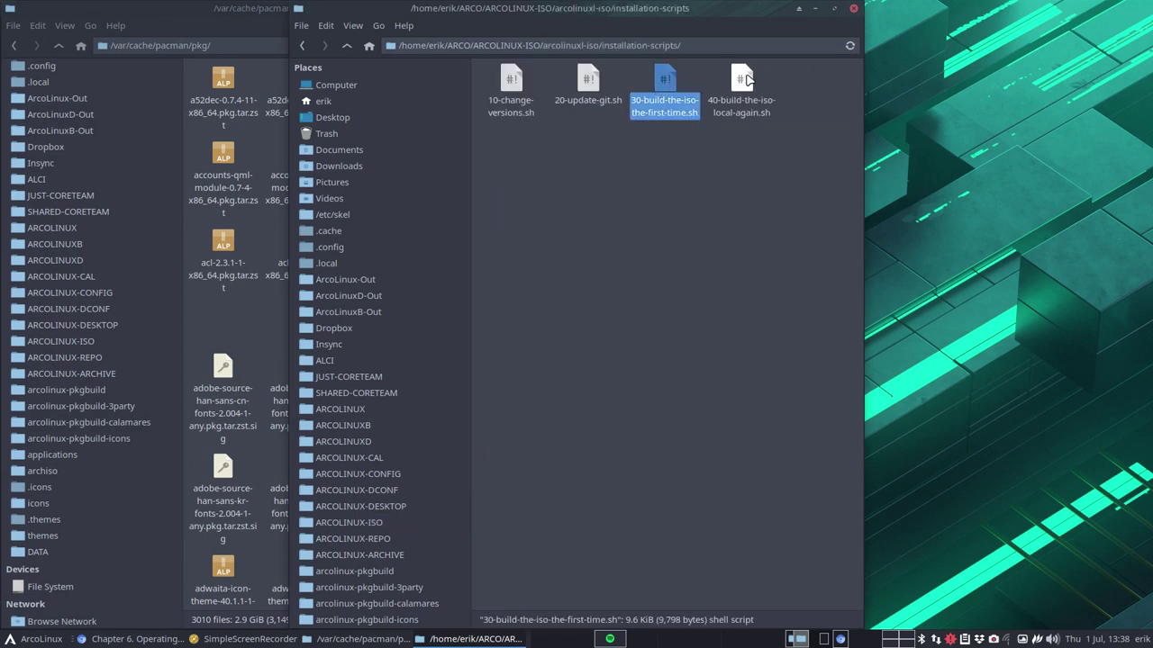
click(744, 79)
drag(706, 12, 1152, 0)
- Compare 30-build-the-iso-the-first-time.sh with 40-build-the-iso-local-again.sh in Meld, examine the "yes | sudo pacman -Scc" line, and close the comparison
click(956, 90)
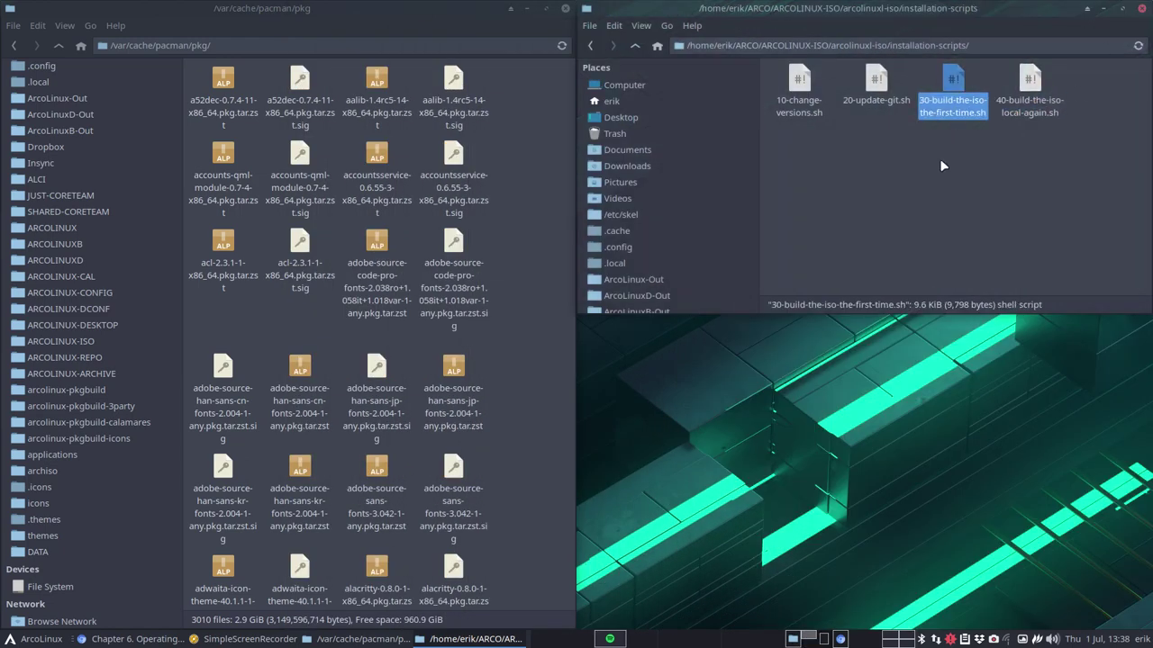
drag(929, 69, 1017, 99)
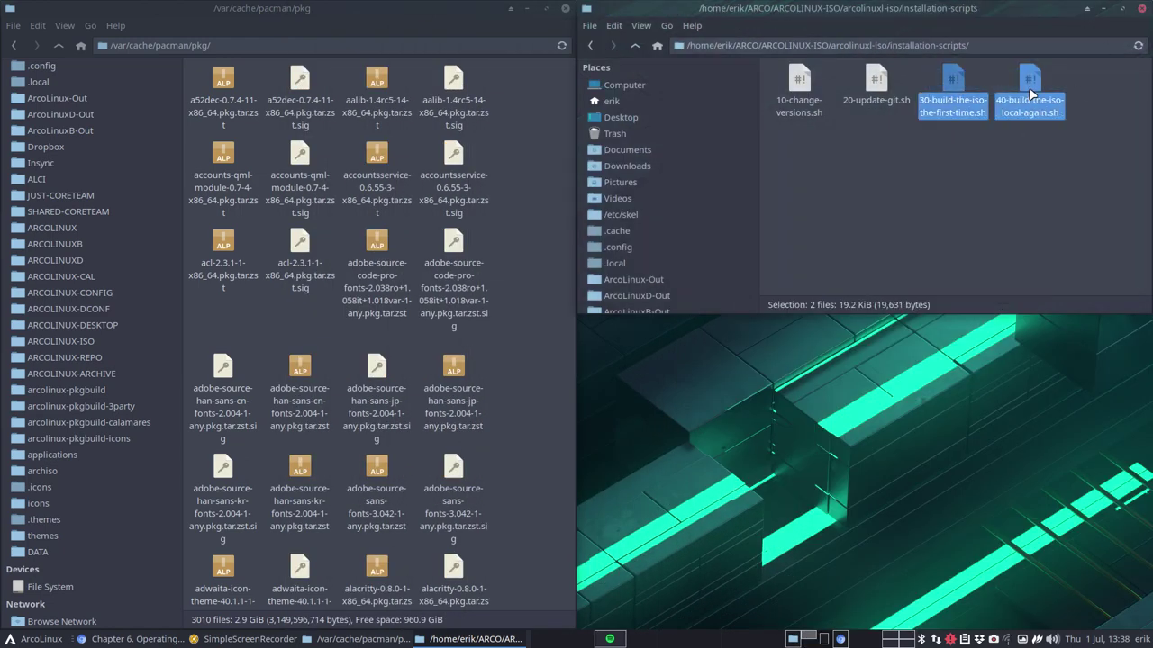
right_click(1031, 94)
click(954, 304)
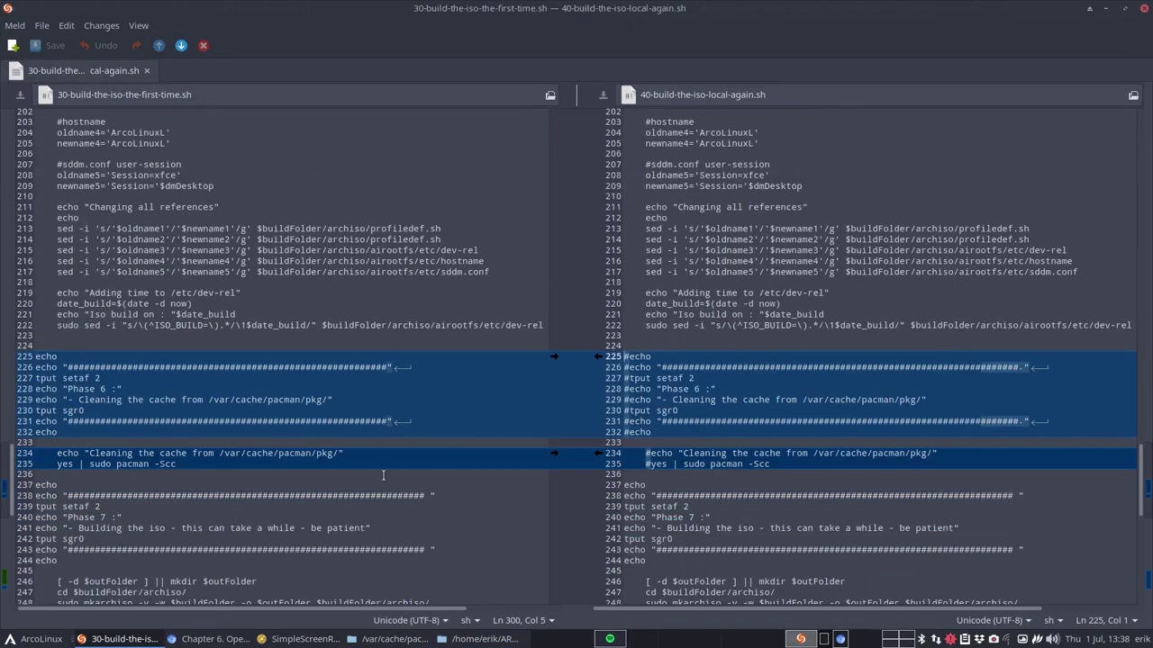
drag(177, 464, 25, 467)
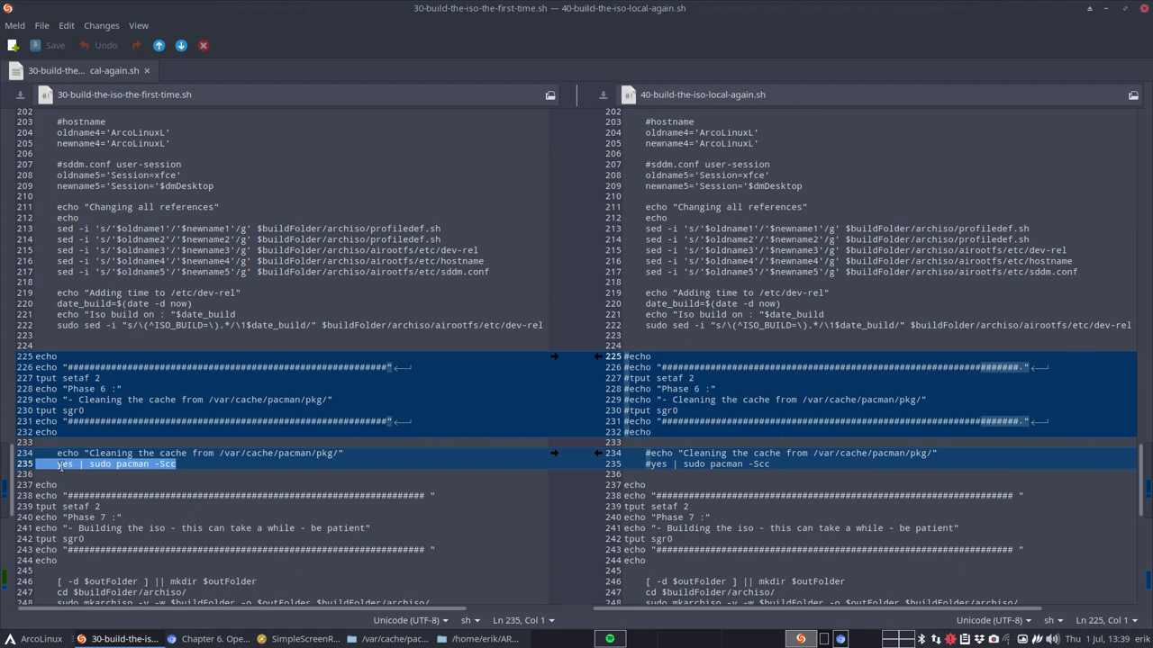
click(180, 465)
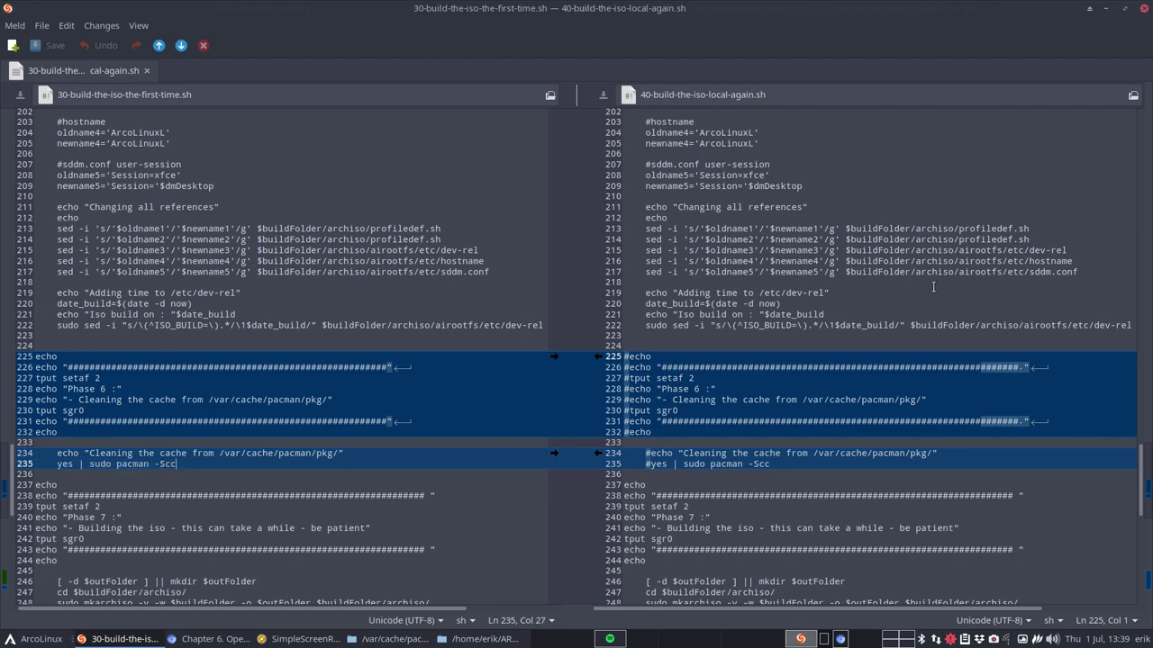
key(ctrl+q)
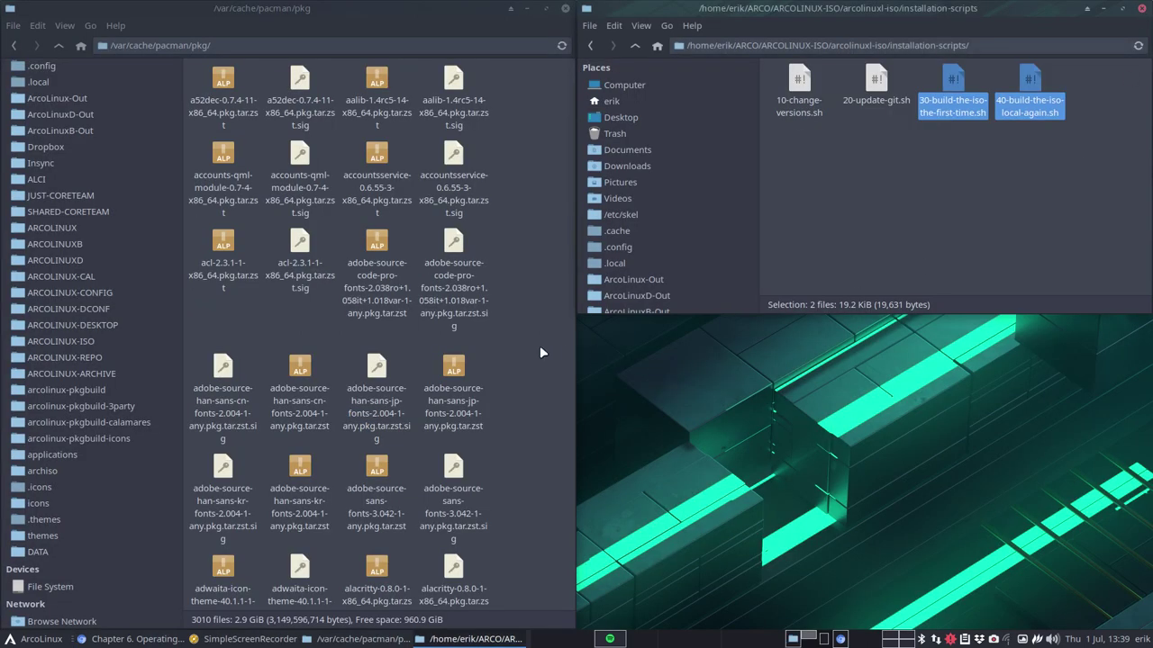
key(ctrl+x)
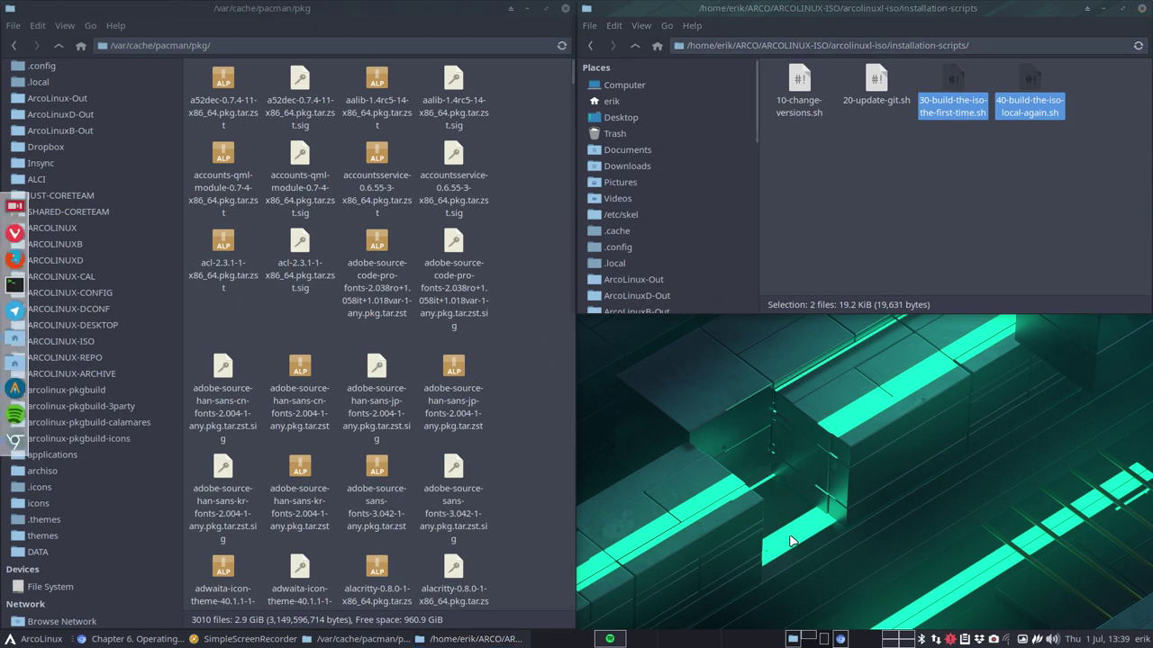
- Open a terminal, run "sudo pacman -Scc", and enter the account password to authorize it
key(ctrl+alt+Return)
text(sud)
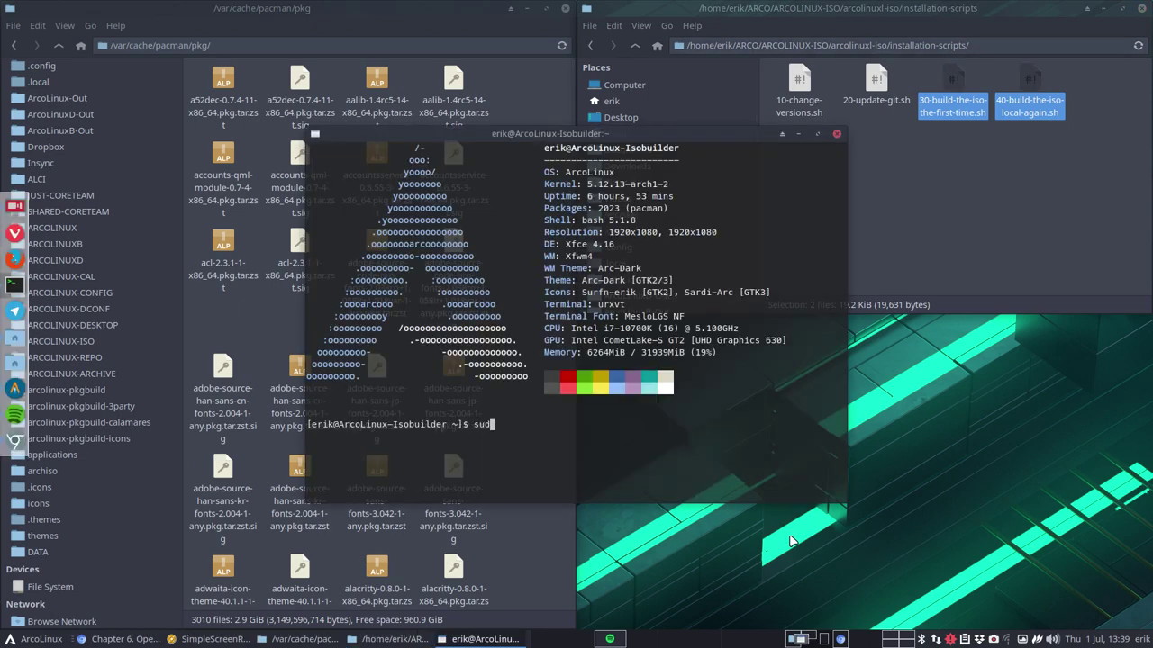
text(o pacman -Scc)
key(Return)
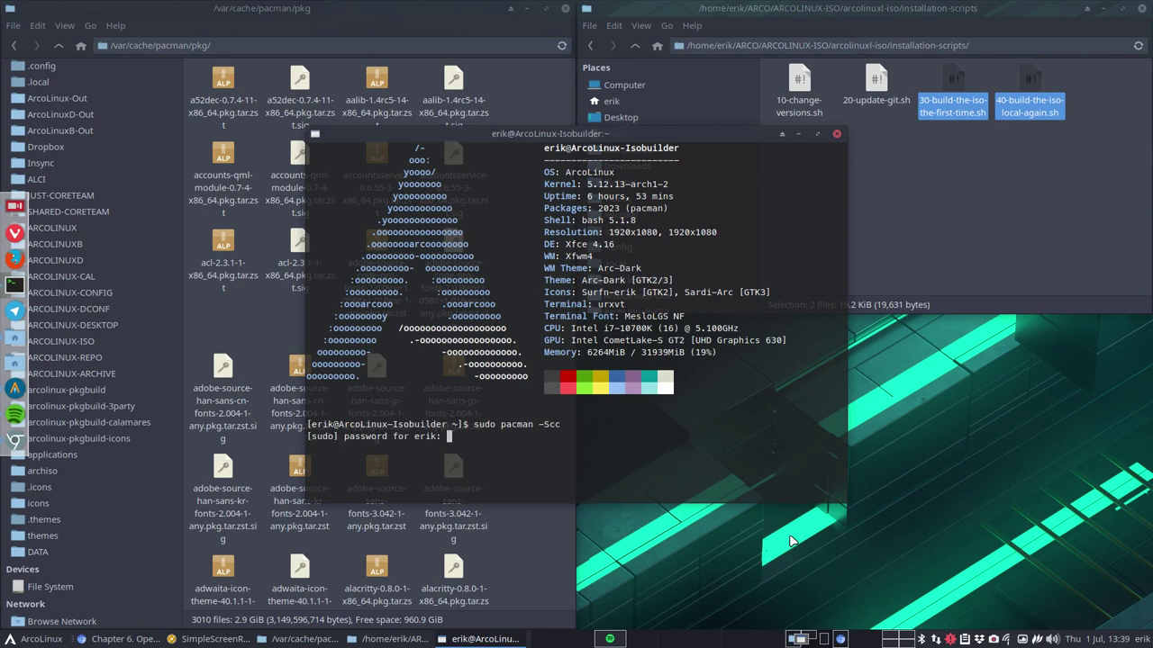
key(Return)
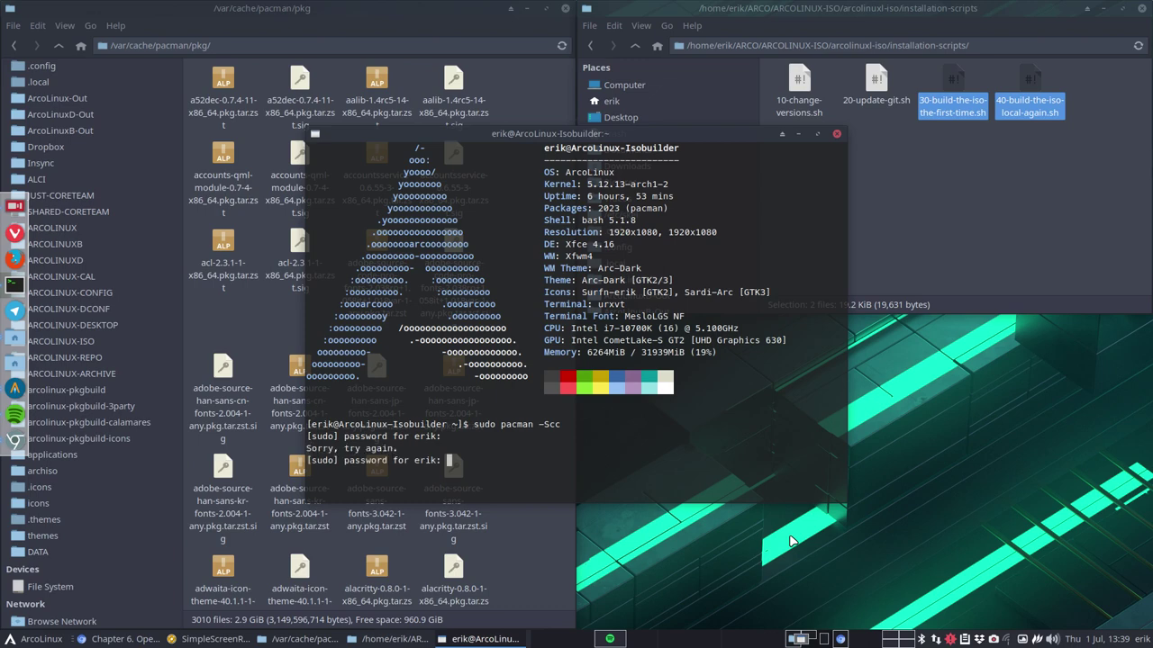
key(Return)
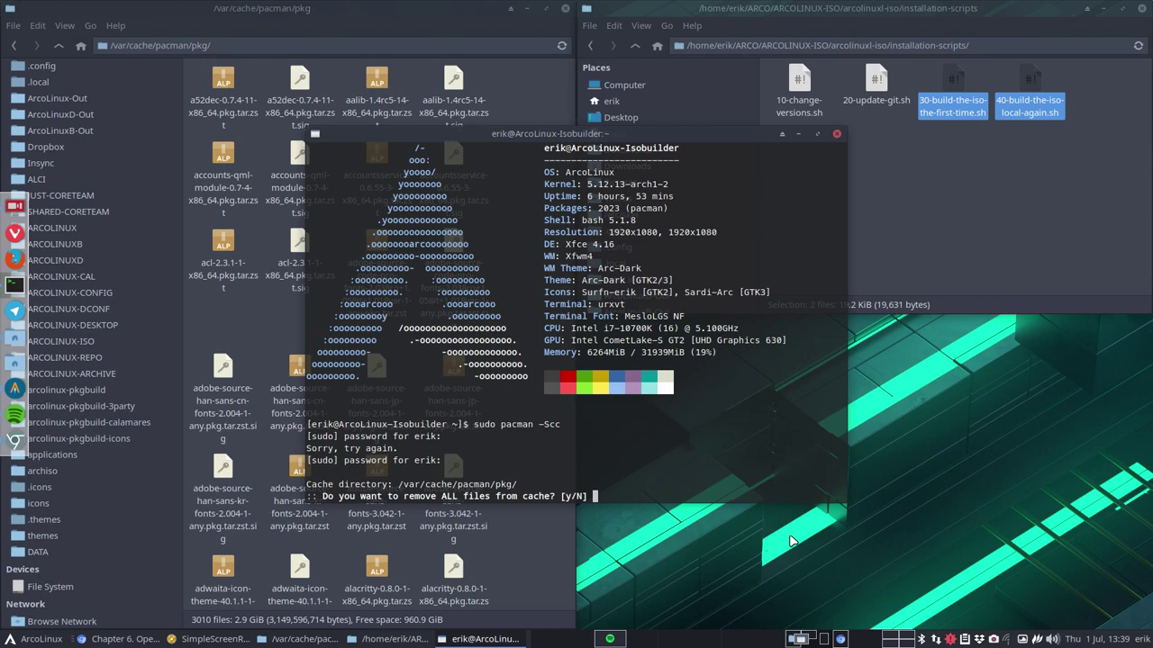
- Answer y to removing all files from the cache and y to removing unused repositories, and close the terminal
text(y)
key(Return)
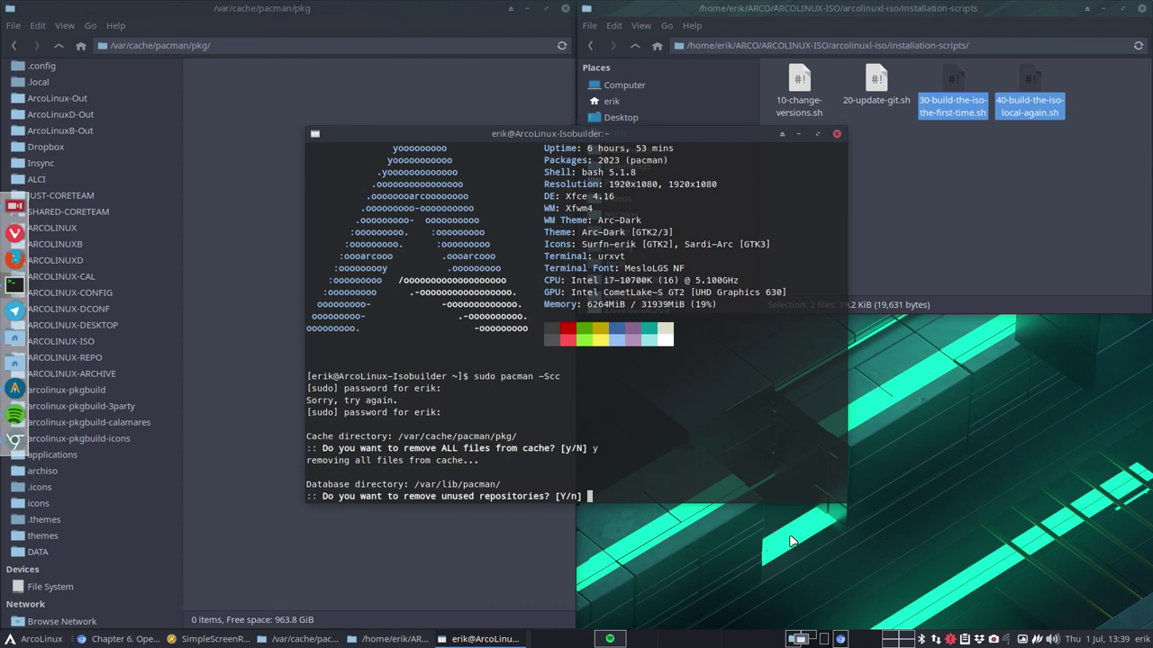
text(y)
key(Return)
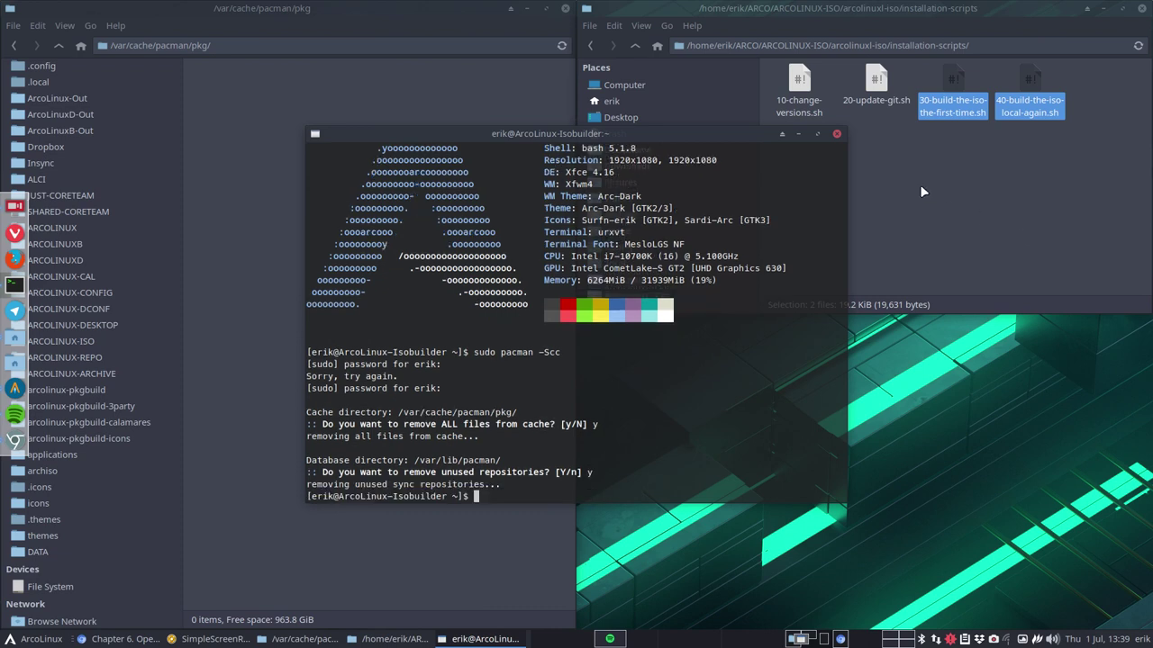
click(838, 136)
- Point out the scripts 30-build-the-iso-the-first-time.sh and 40-build-the-iso-local-again.sh, and revisit /var/cache and its pacman/pkg folder
click(937, 114)
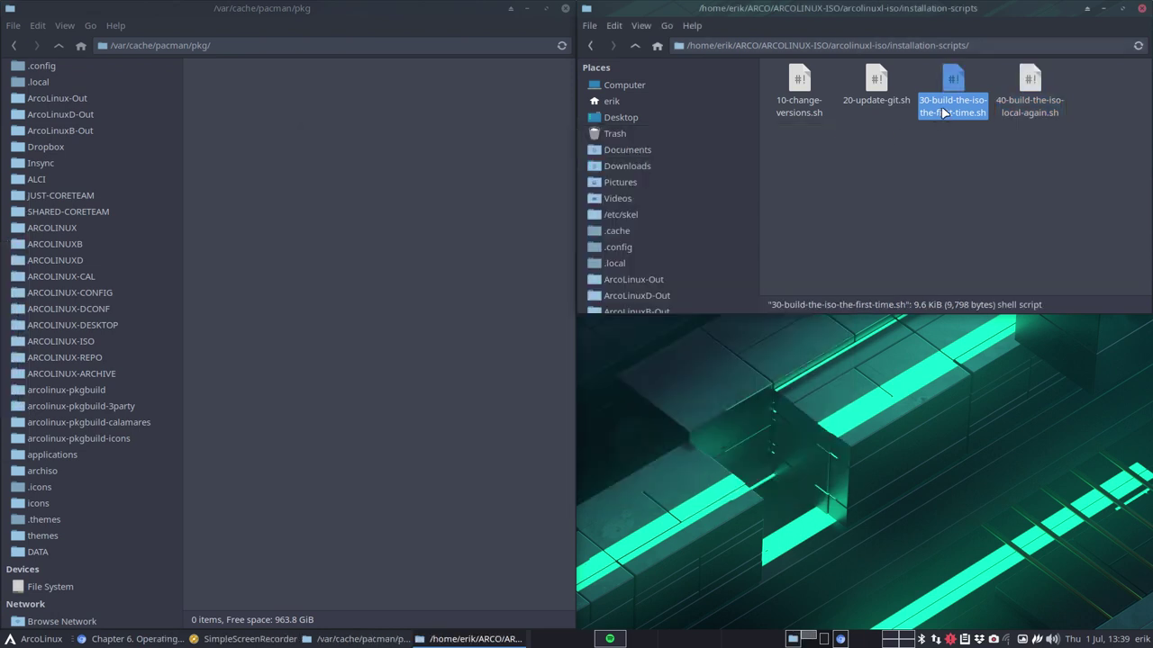
click(1018, 113)
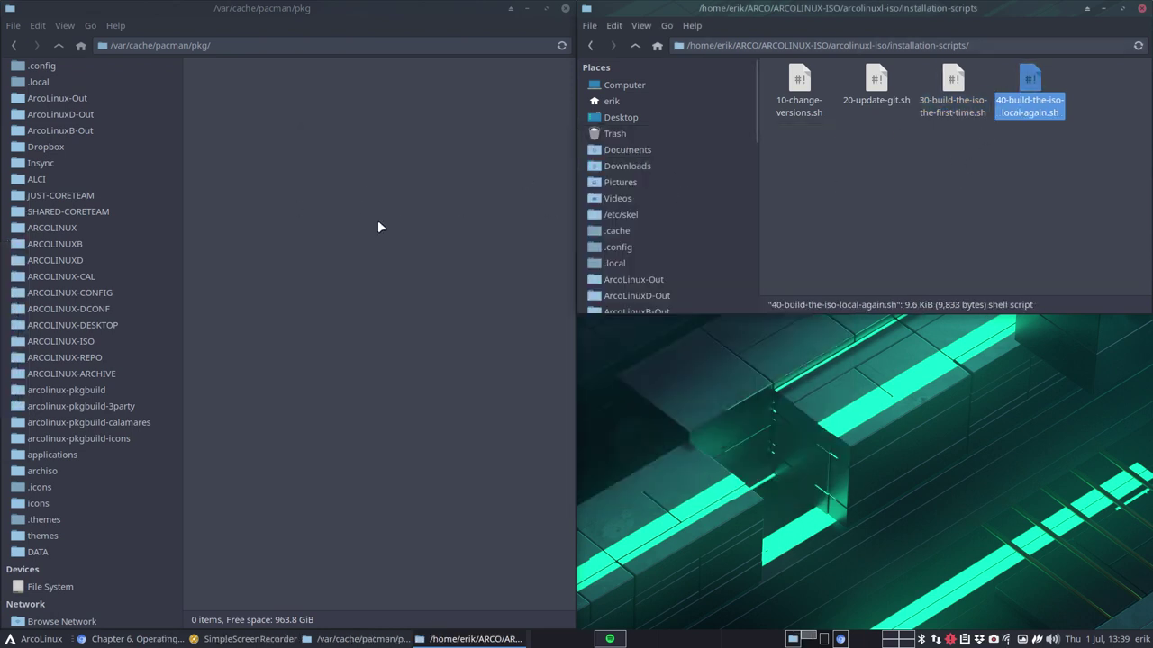
click(58, 45)
click(58, 45)
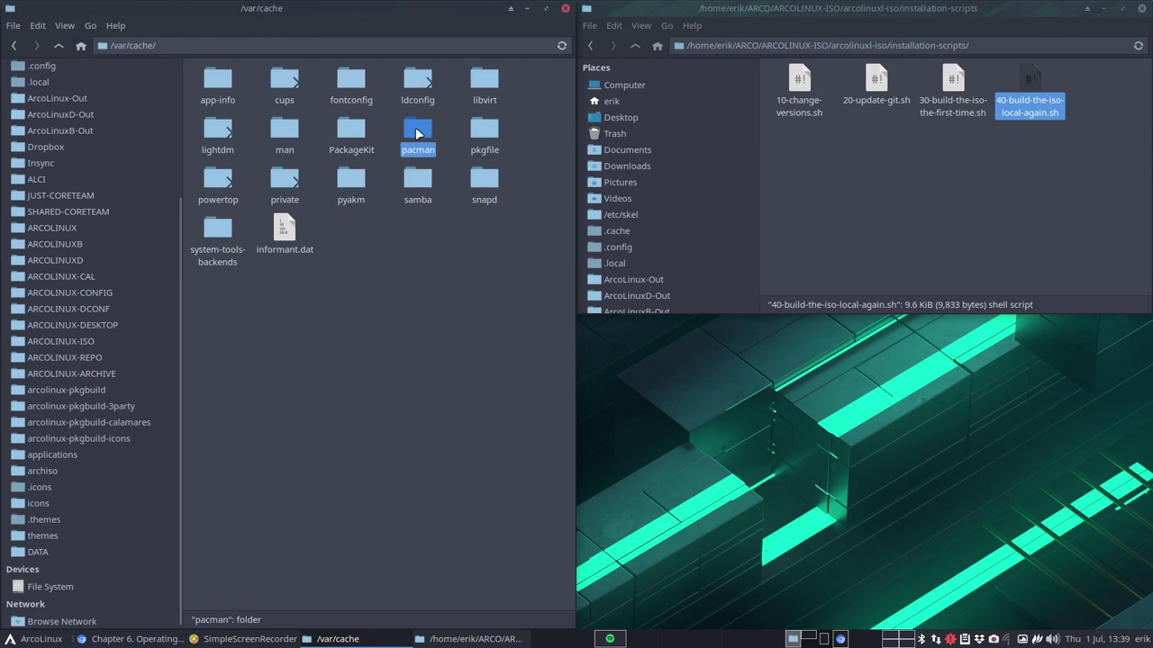
double_click(417, 133)
double_click(214, 90)
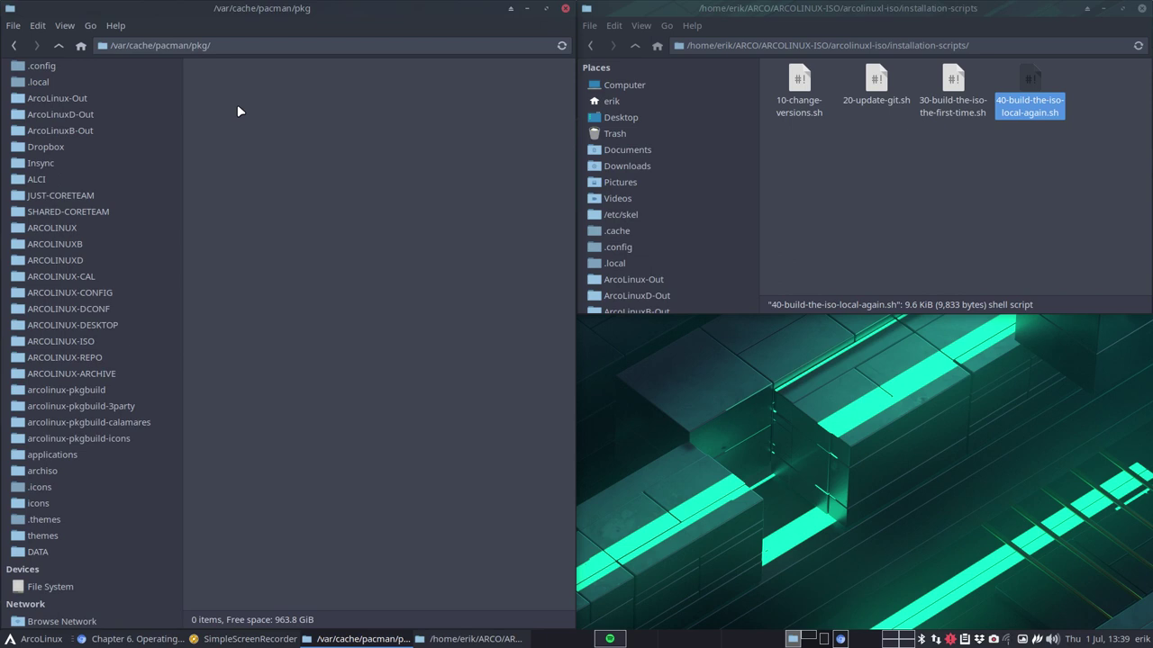
- Open a terminal in the pkg folder, write "sudo pacman -U sdfsdfsd" as an example without running it, and close the terminal
right_click(370, 236)
click(419, 304)
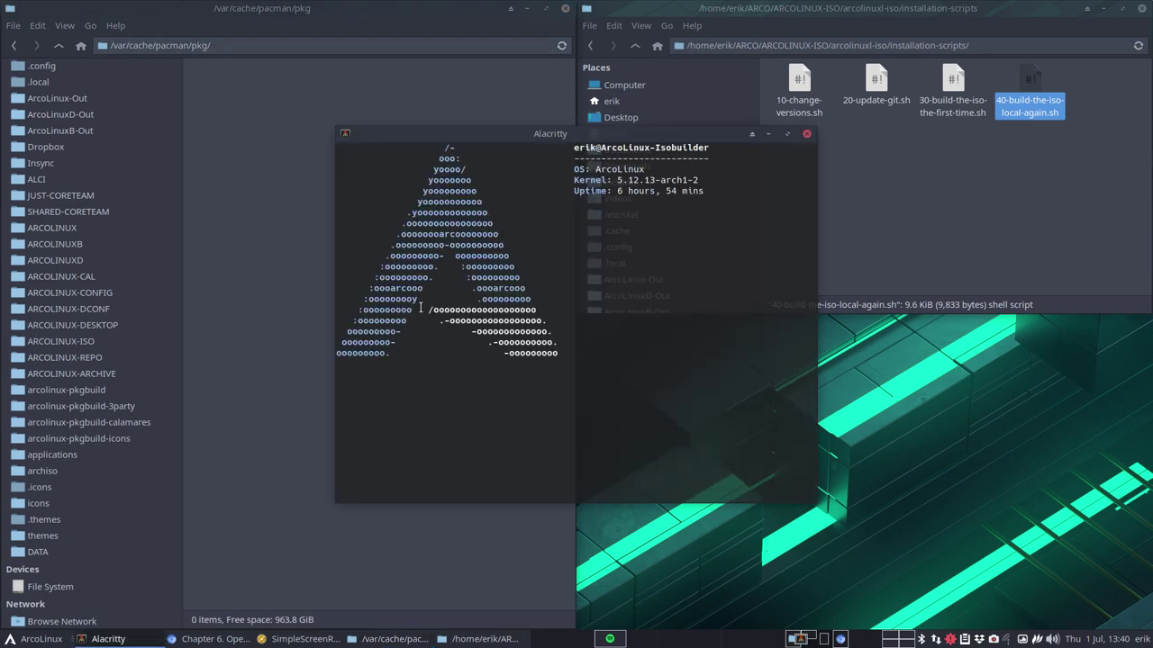
text(sudo p)
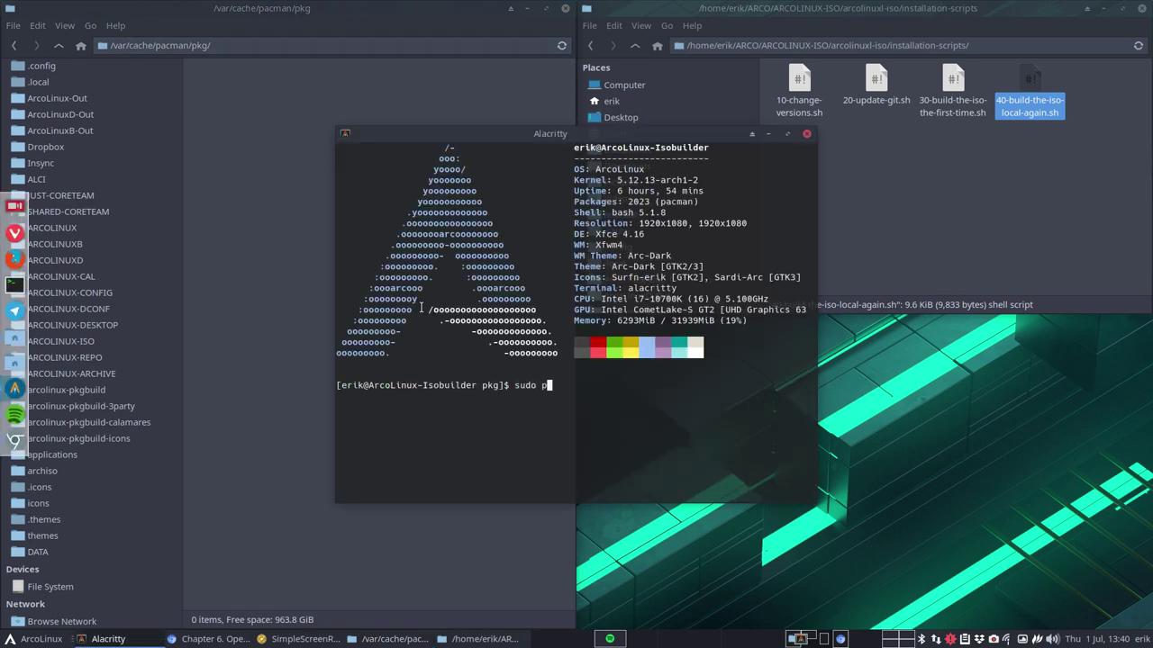
text(acman -U sdfsdfsd)
click(806, 133)
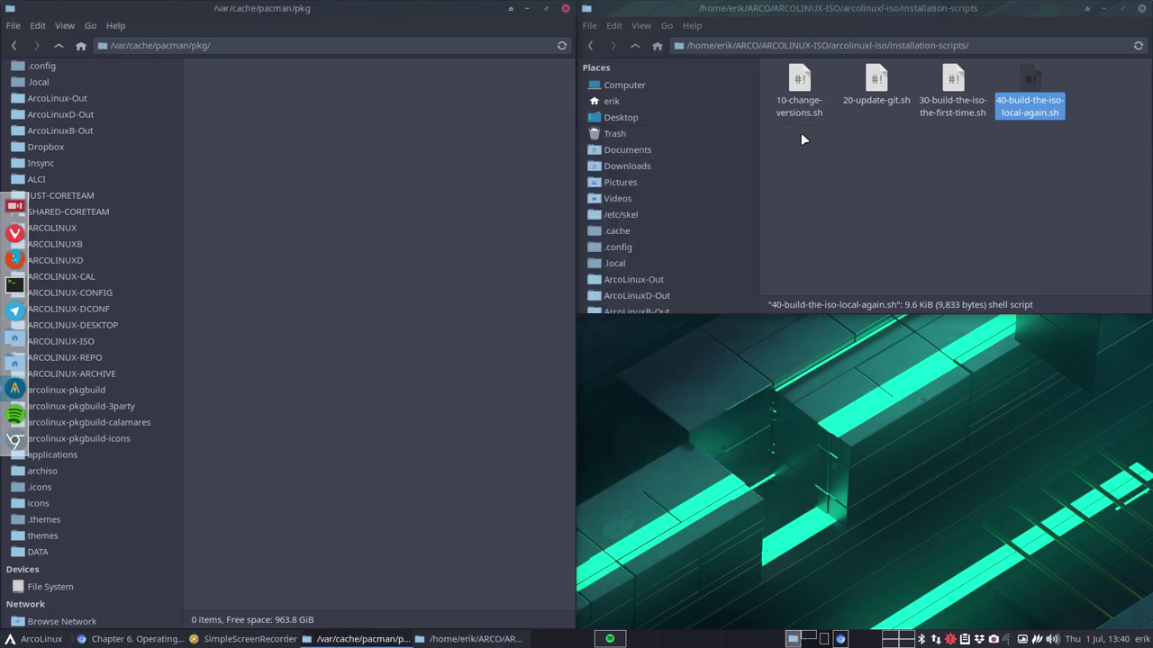
- Go back up from the package cache to /var and open its log folder
click(56, 46)
click(56, 45)
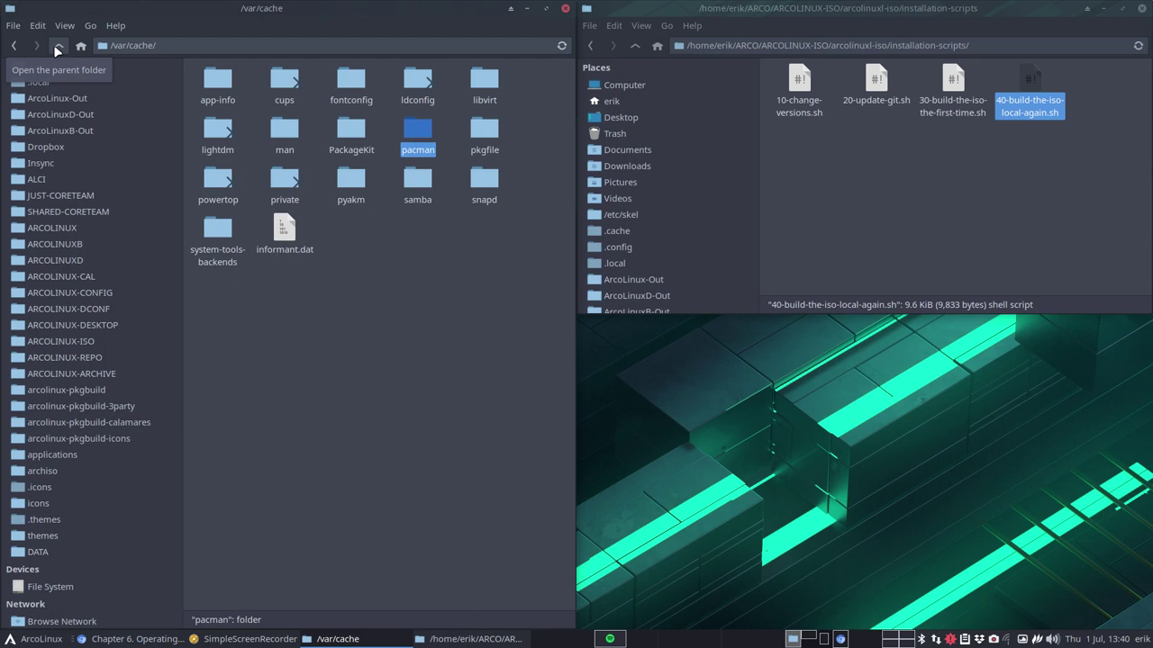
click(57, 46)
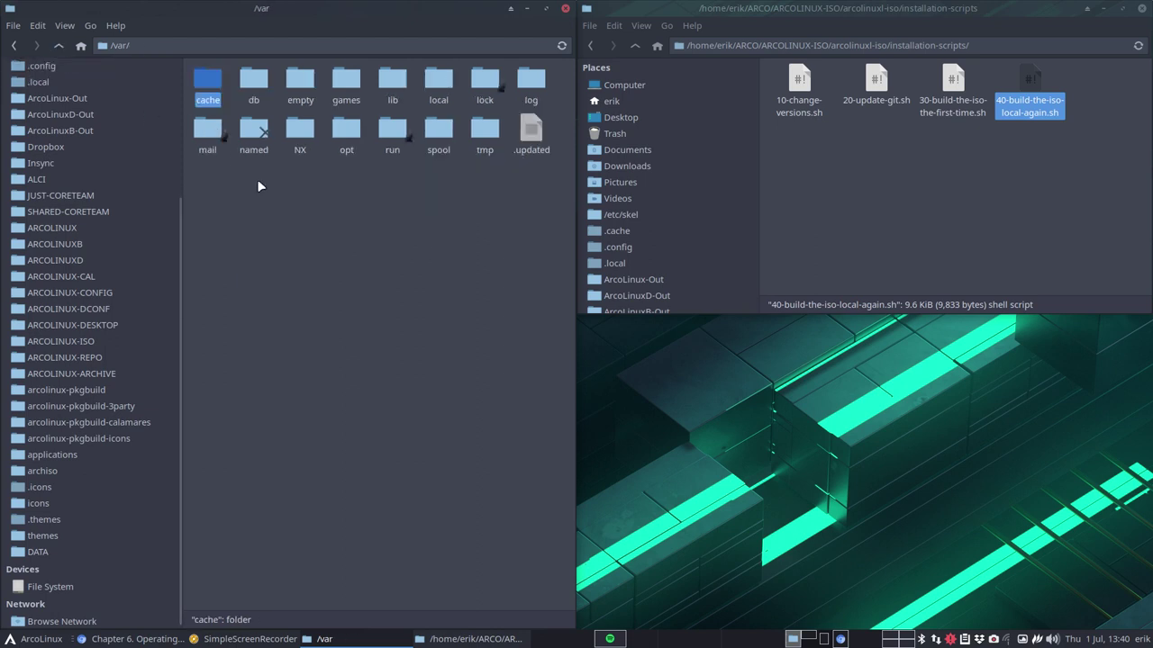
click(537, 83)
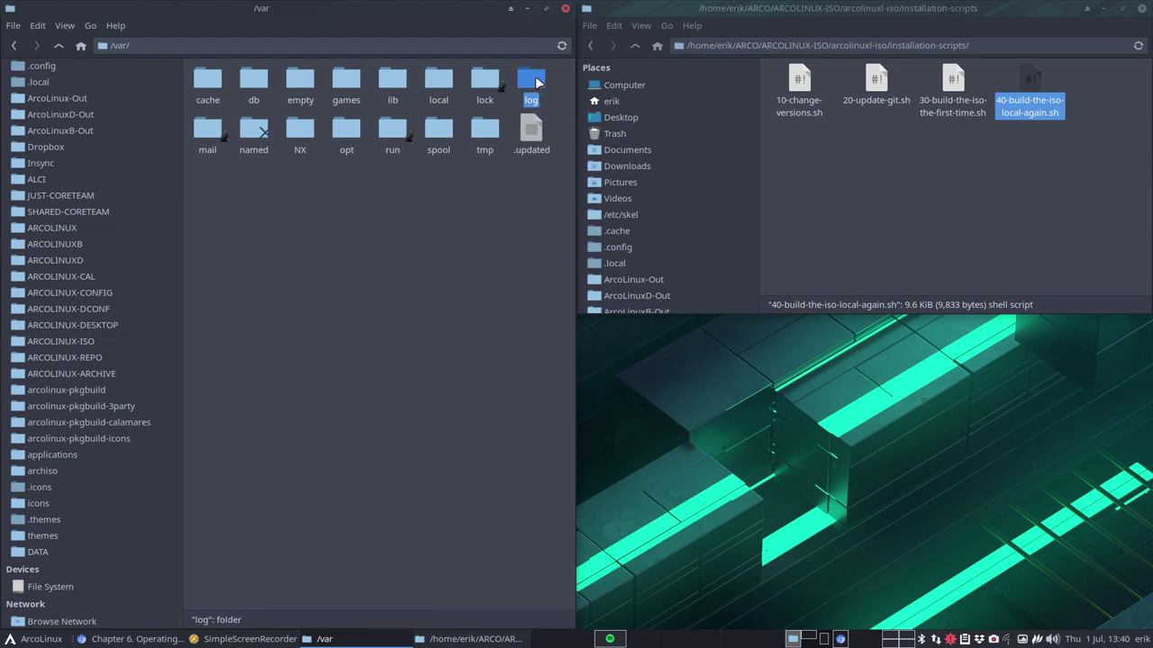
double_click(536, 83)
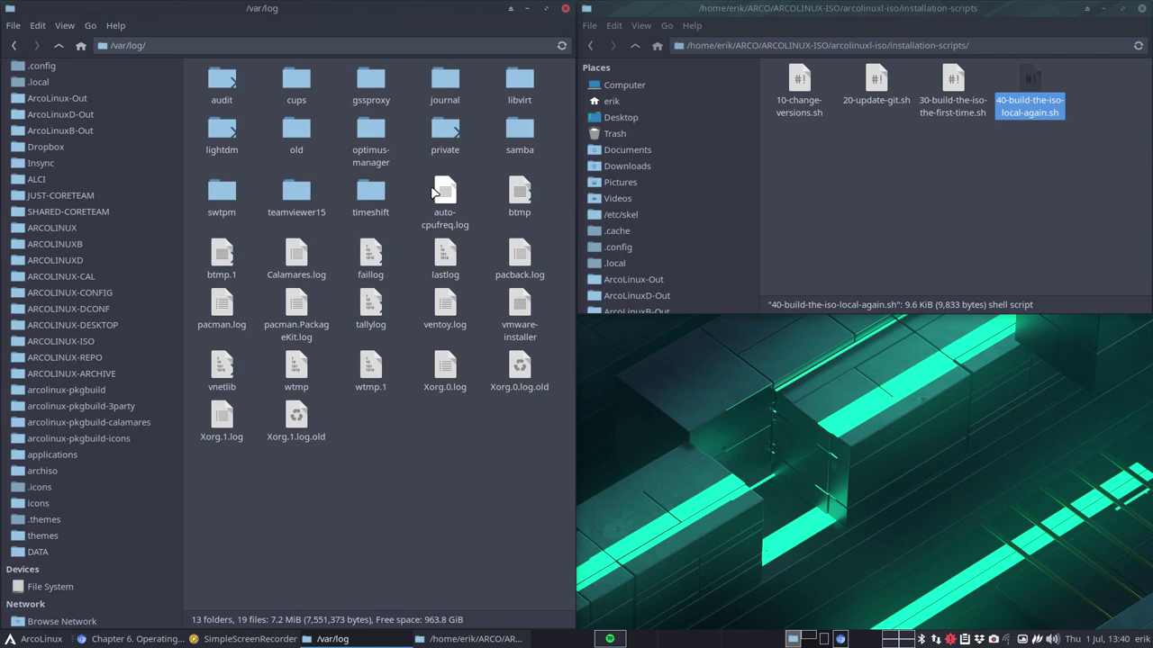
- Open Calamares.log from /var/log in the text editor and examine its entries from start to end
click(294, 258)
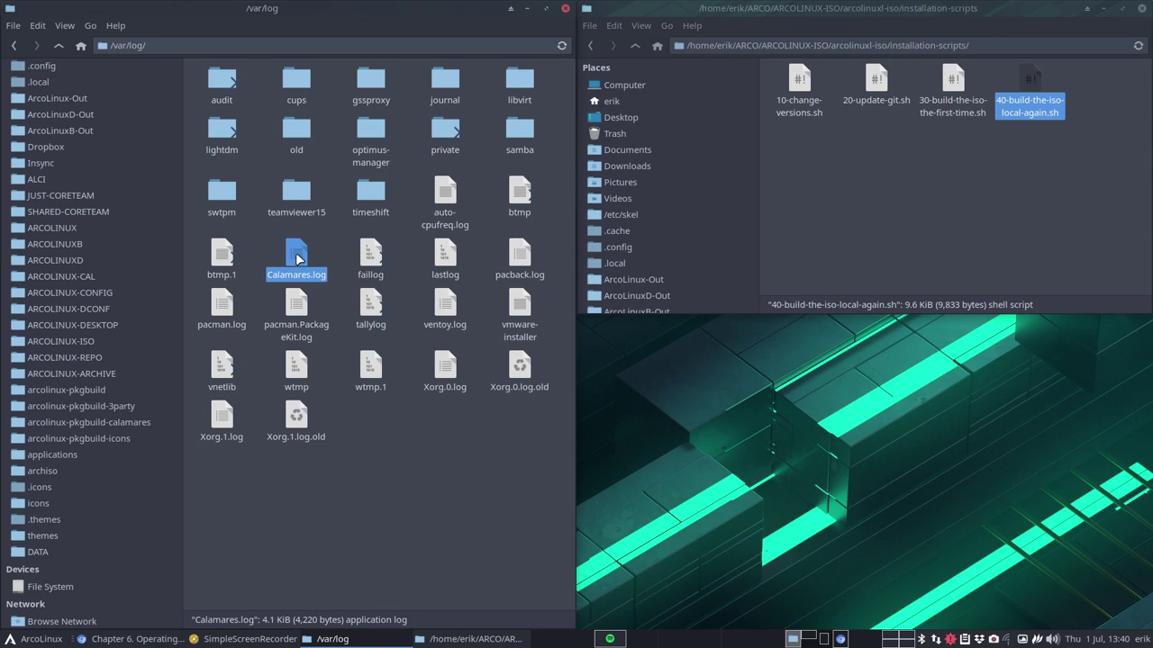
double_click(299, 259)
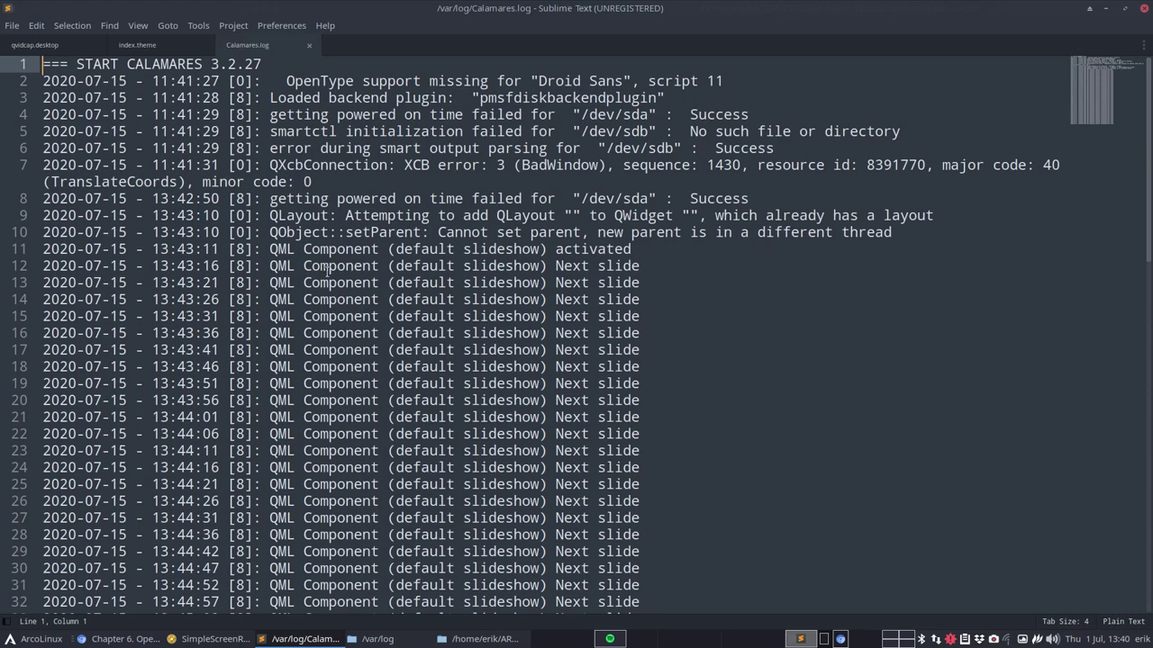
scroll(403, 315, down, 10)
scroll(400, 317, down, 3)
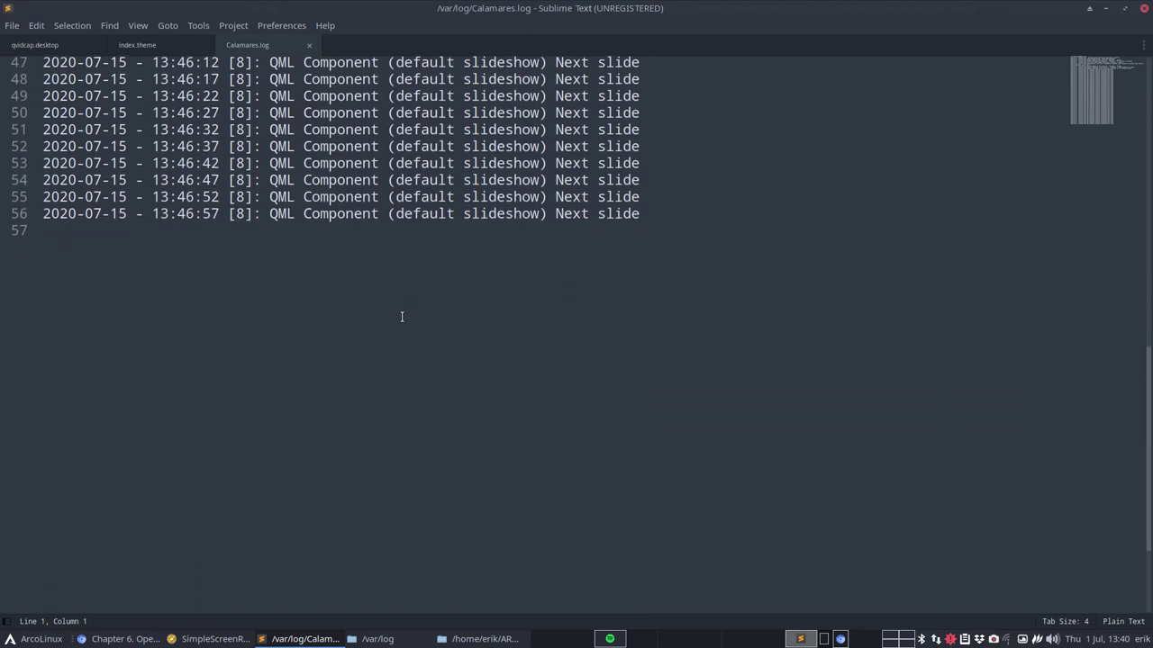
scroll(398, 317, up, 15)
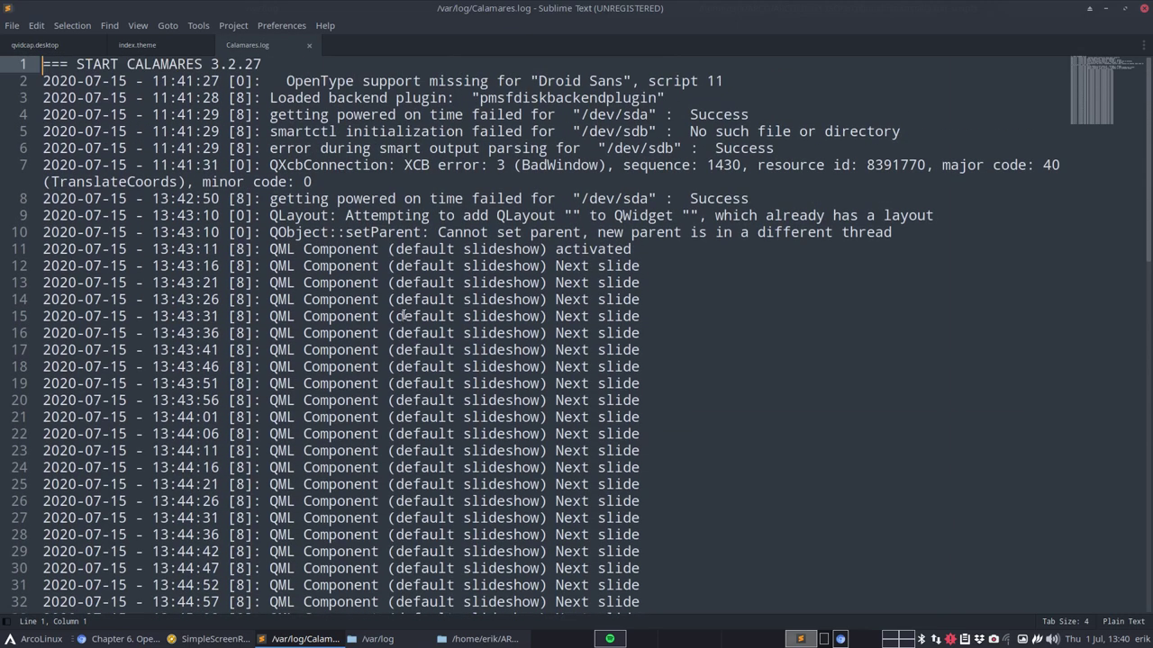
- Close Calamares.log, index.theme and qvidcap.desktop, and exit the text editor
click(309, 45)
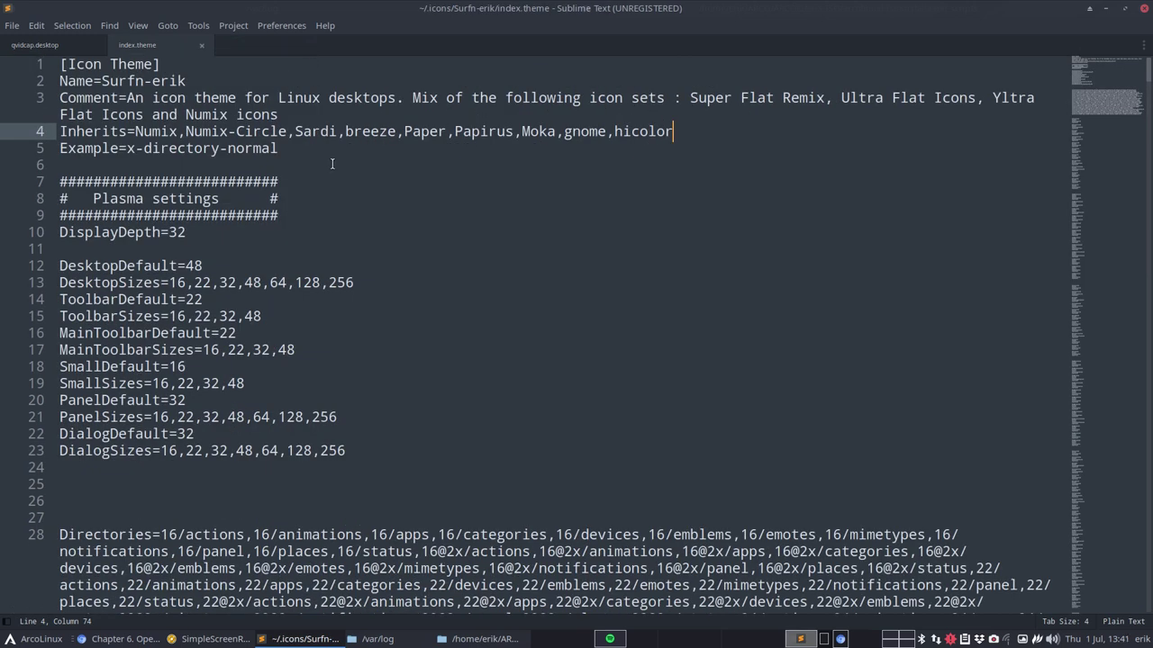
click(200, 45)
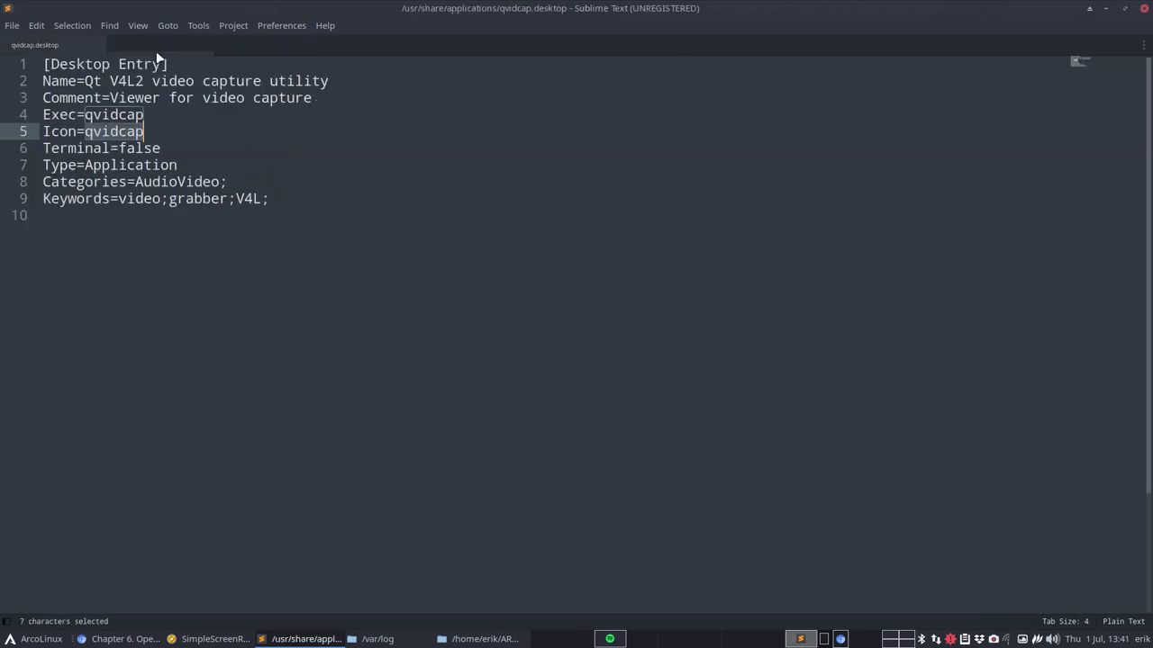
click(90, 44)
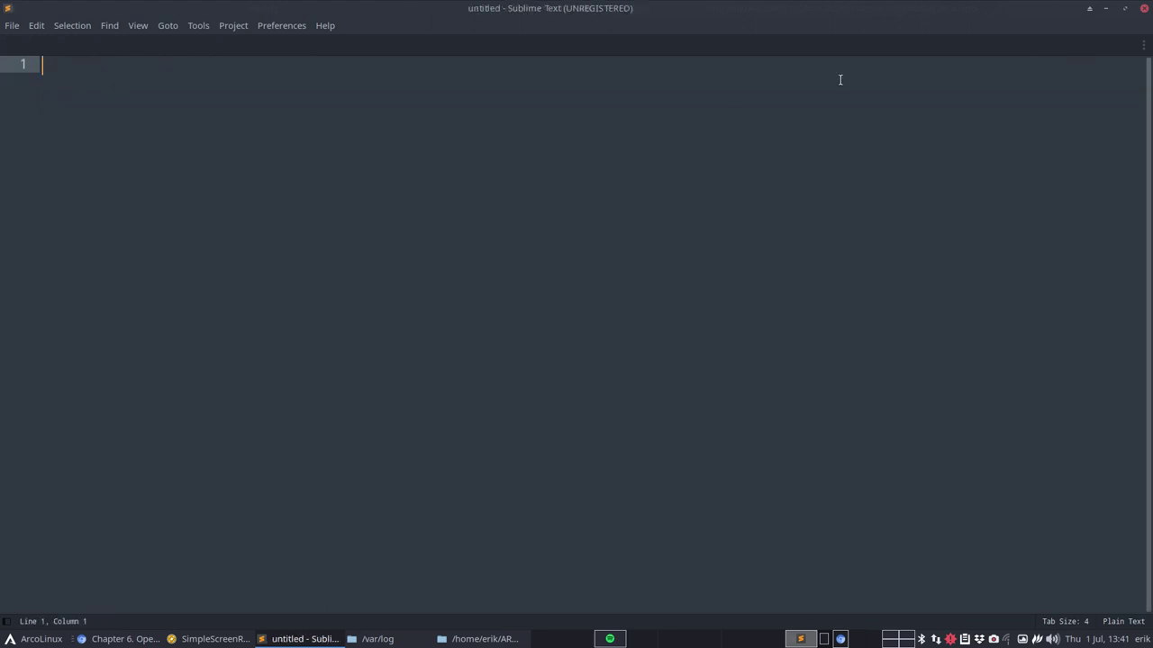
click(1143, 9)
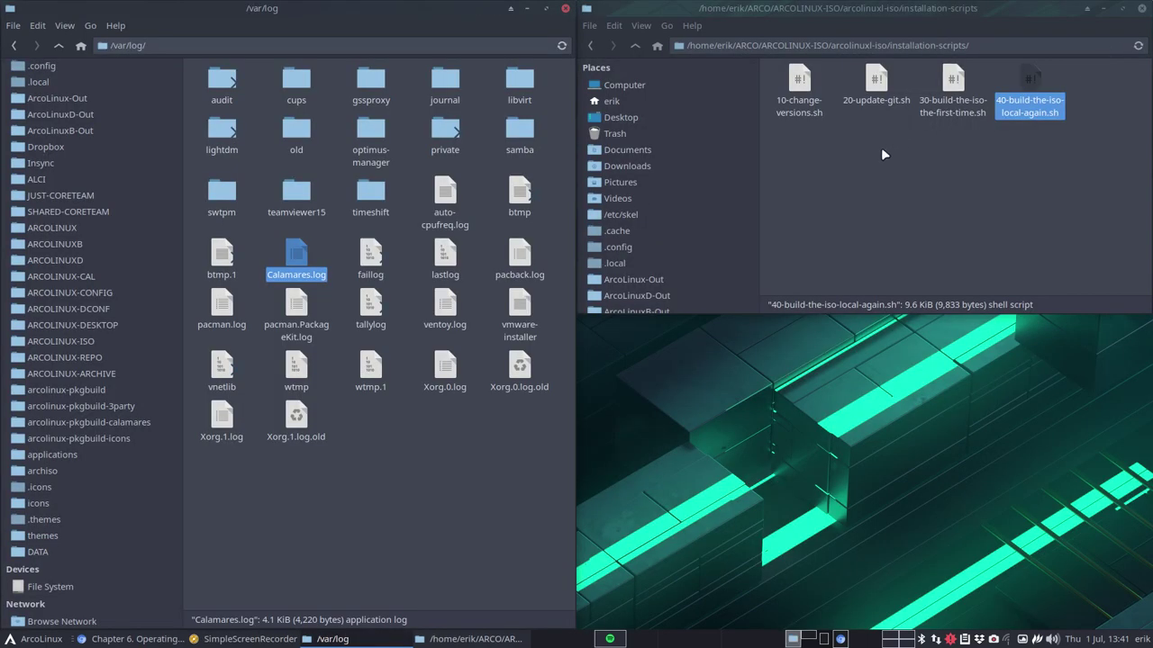
- Point out pacman.log, ventoy.log, Xorg.0.log and Xorg.0.log.old in /var/log
click(331, 245)
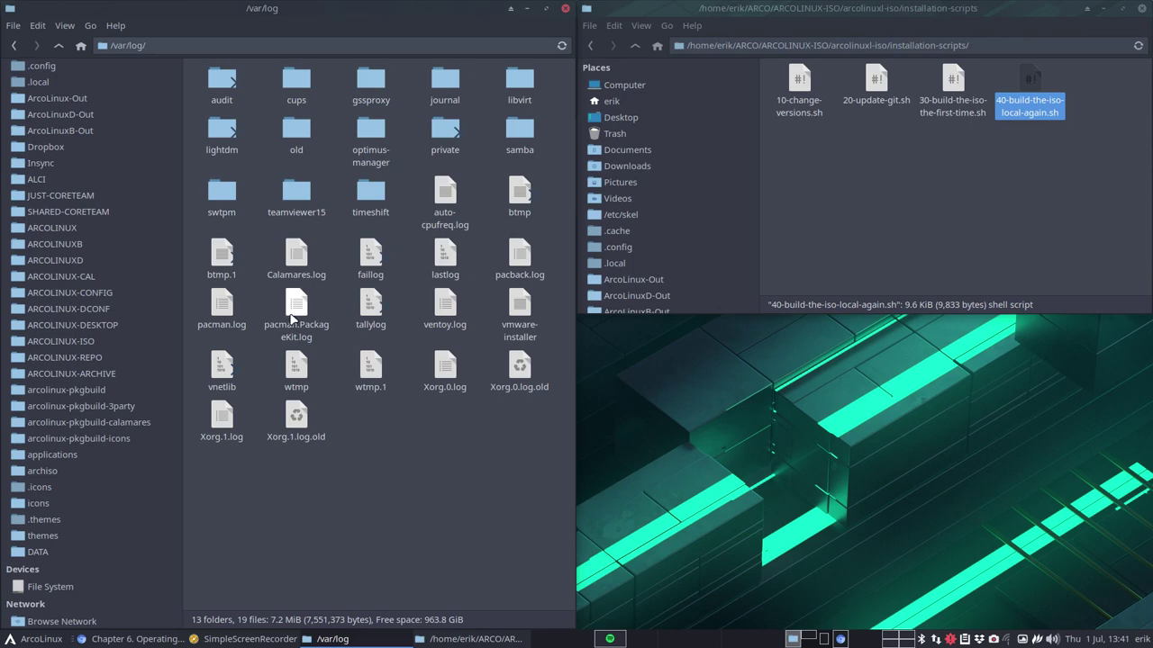
click(224, 311)
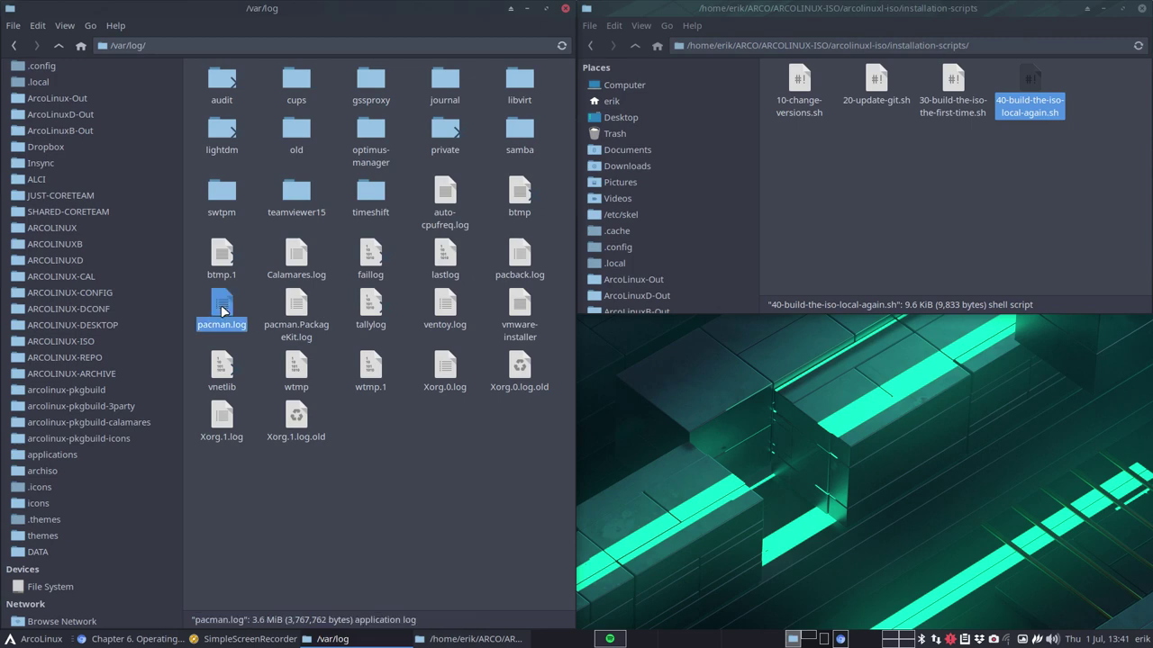
click(443, 304)
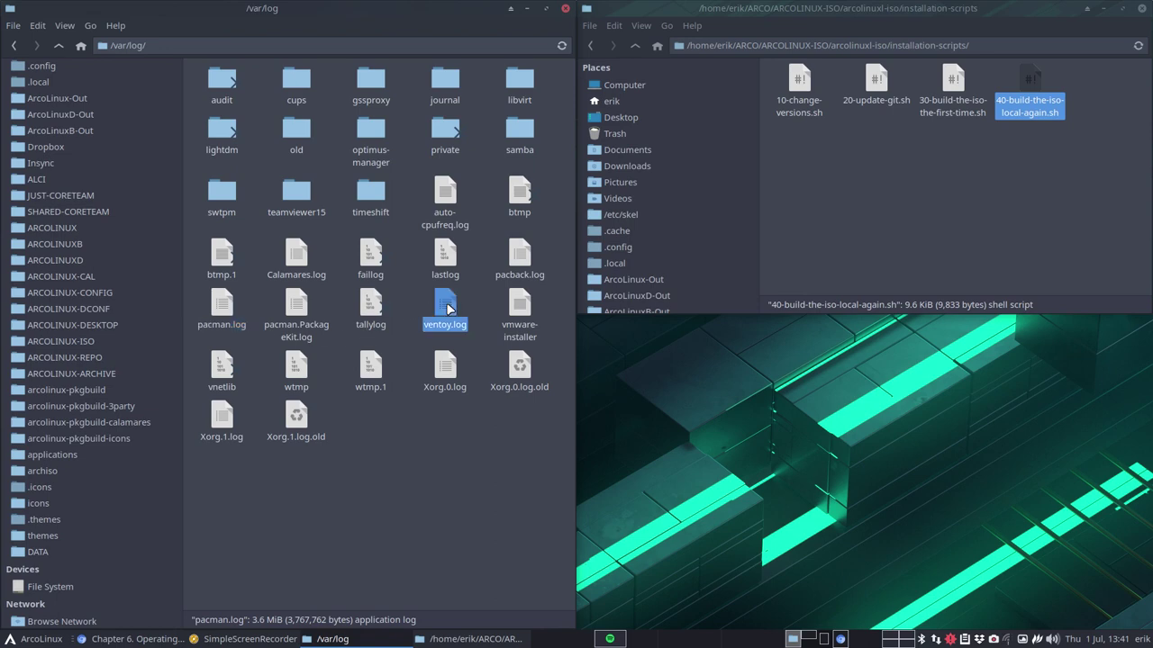
click(451, 367)
click(520, 368)
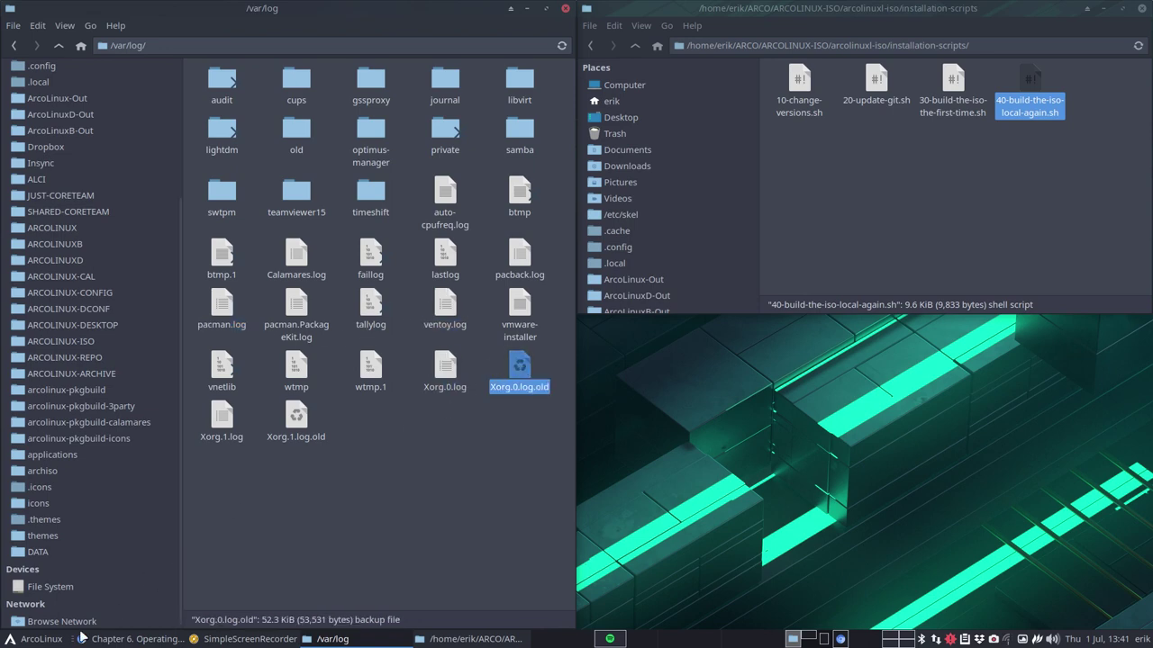
- Search the installed applications for "log", launch Logs, and maximize its window
click(39, 640)
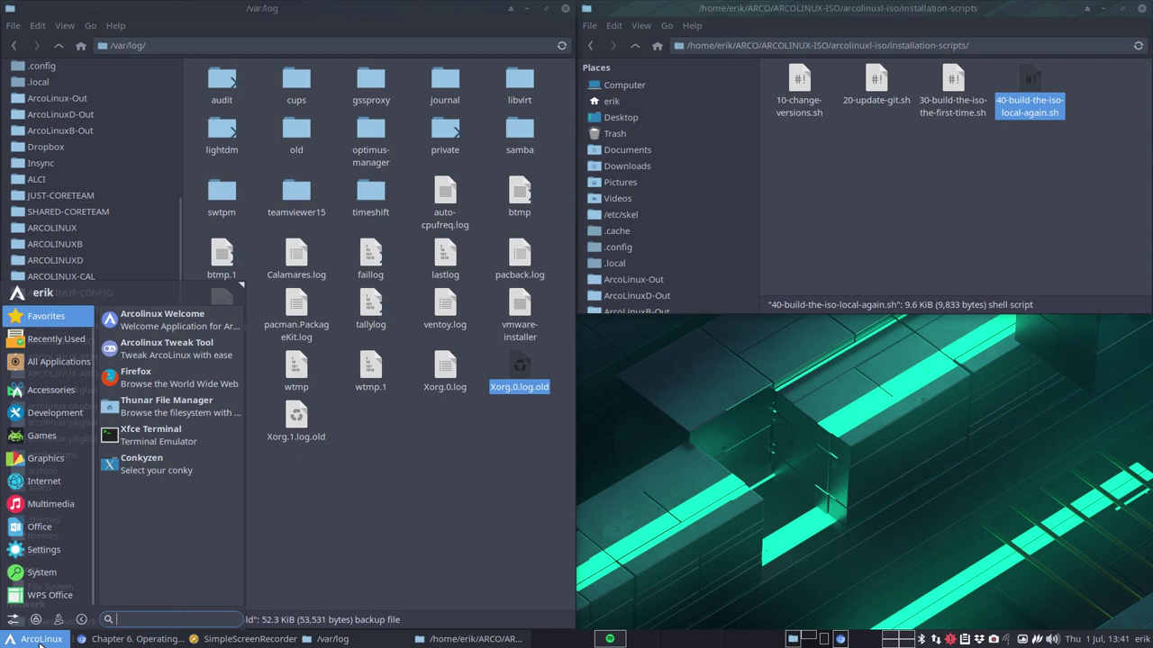
text(log)
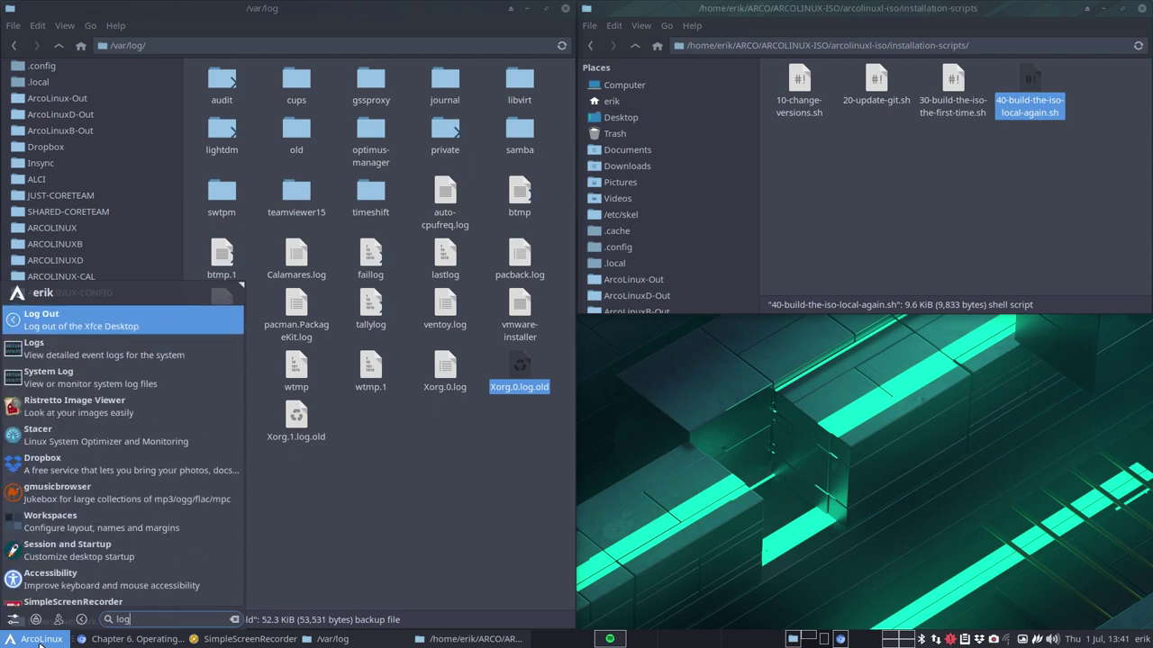
click(96, 354)
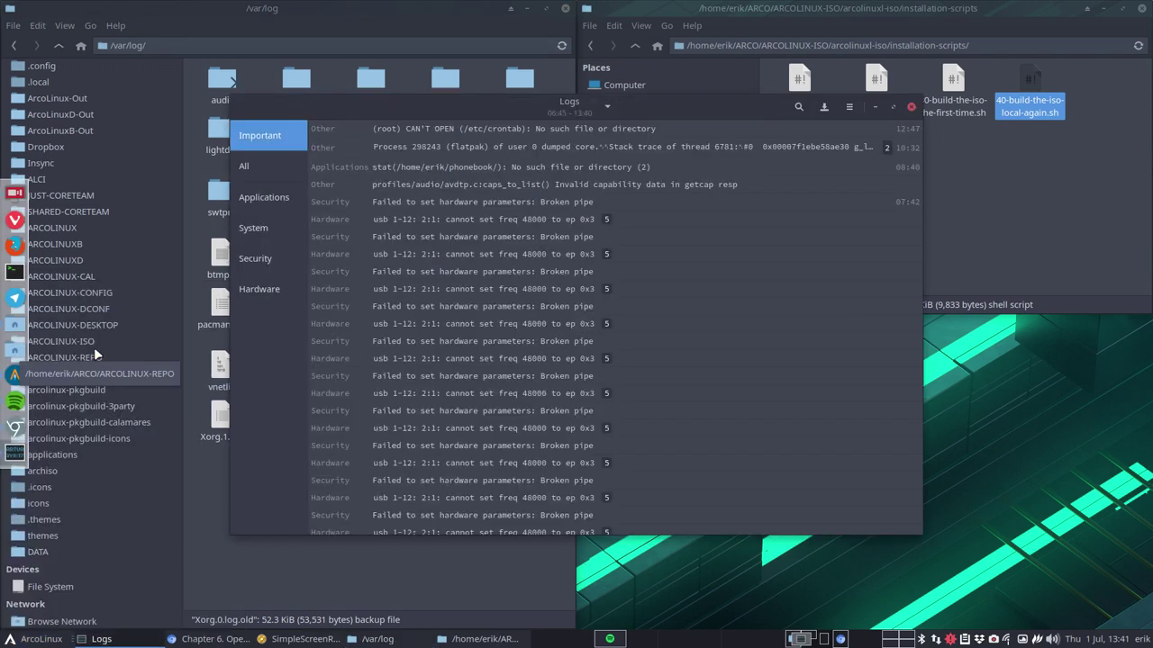
double_click(685, 109)
- Examine the Important log messages and switch to the All category
scroll(529, 248, down, 5)
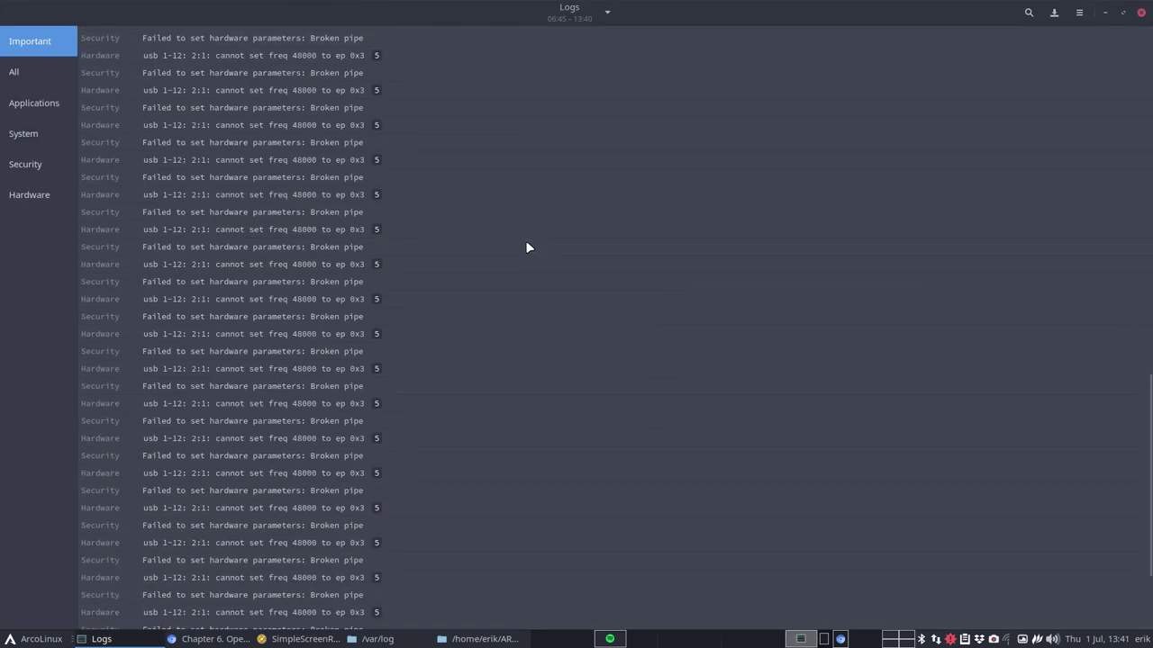
scroll(528, 248, down, 10)
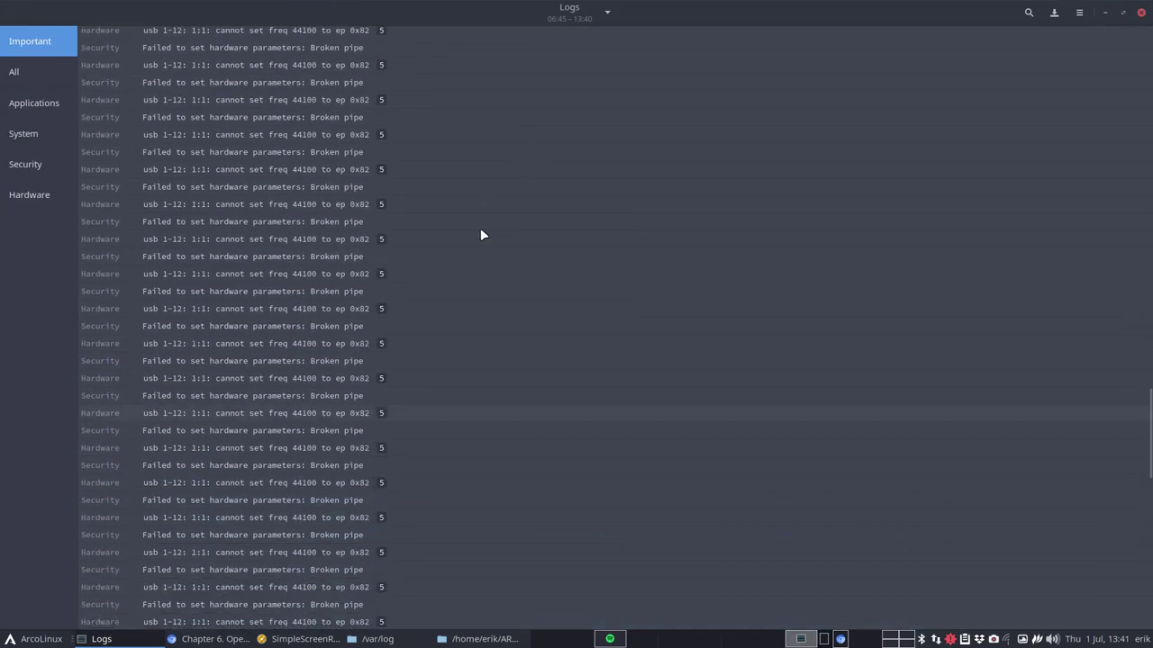
click(51, 79)
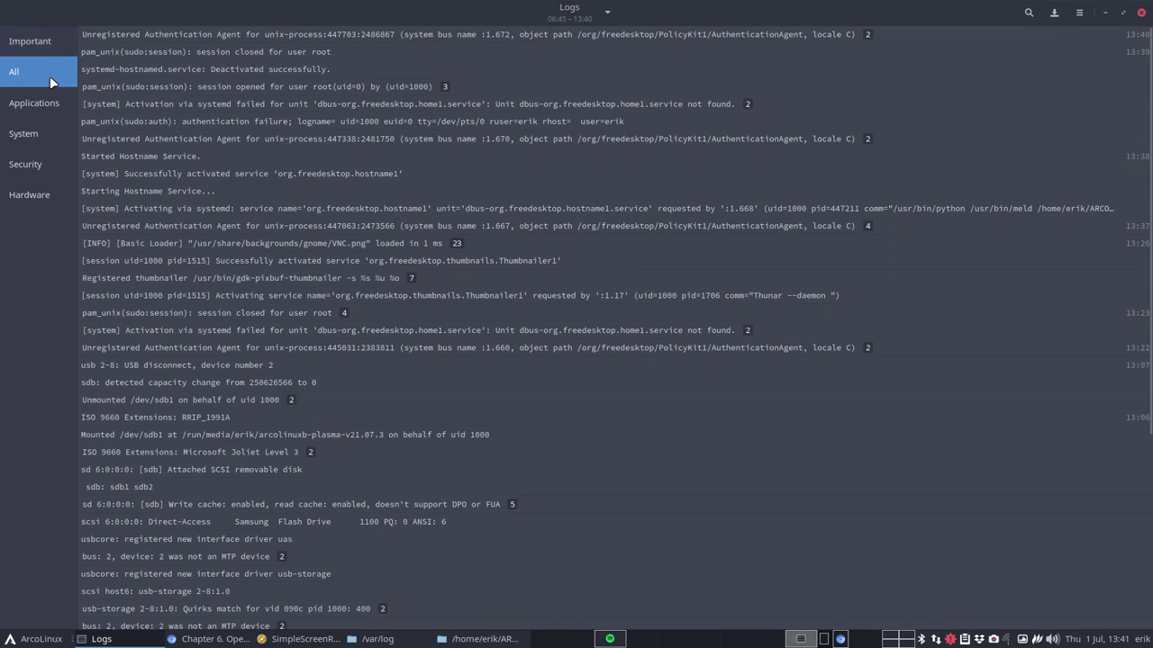
- Look through the Applications, System, Security and Hardware log categories, return to All, and close Logs
click(34, 99)
click(38, 135)
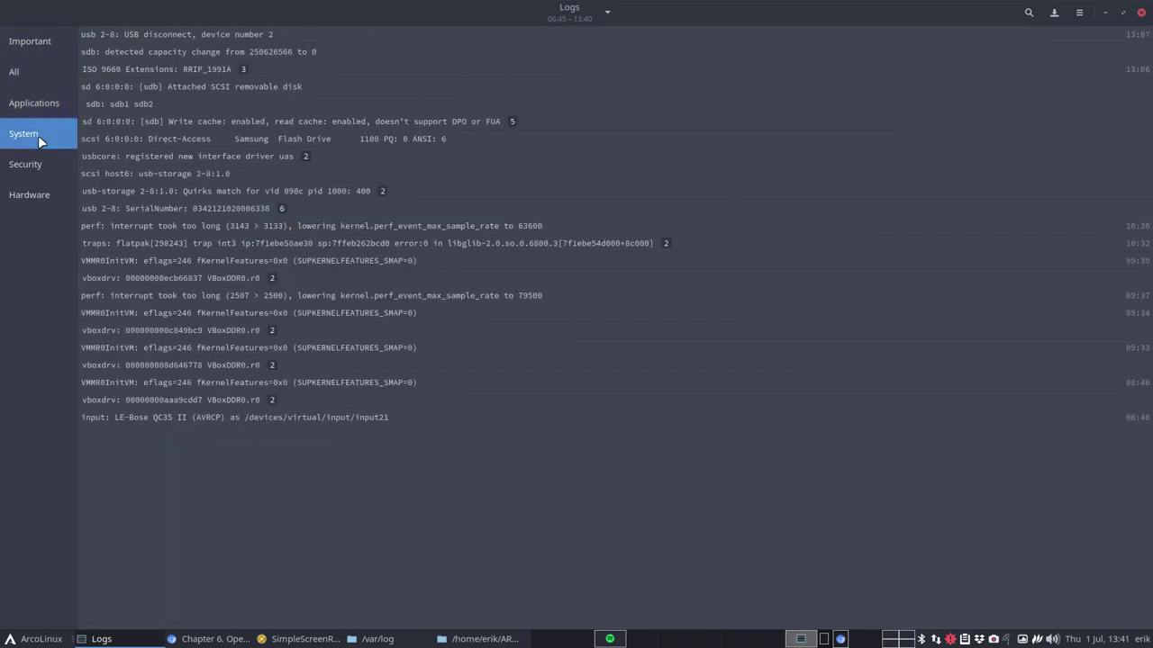
click(38, 162)
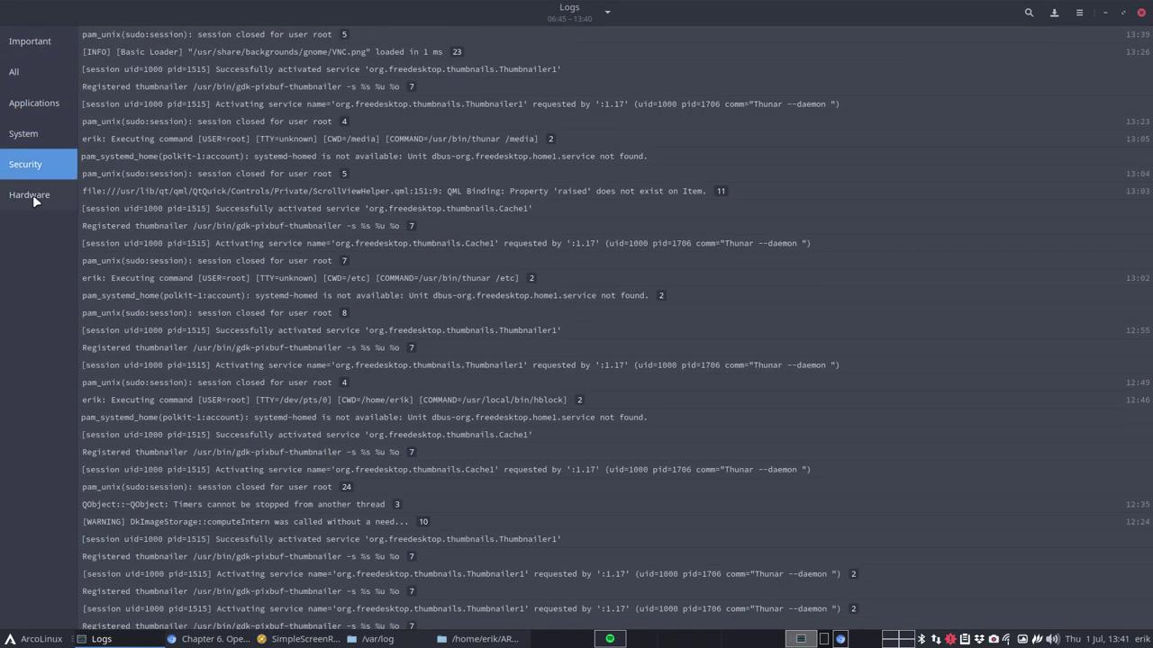
click(32, 197)
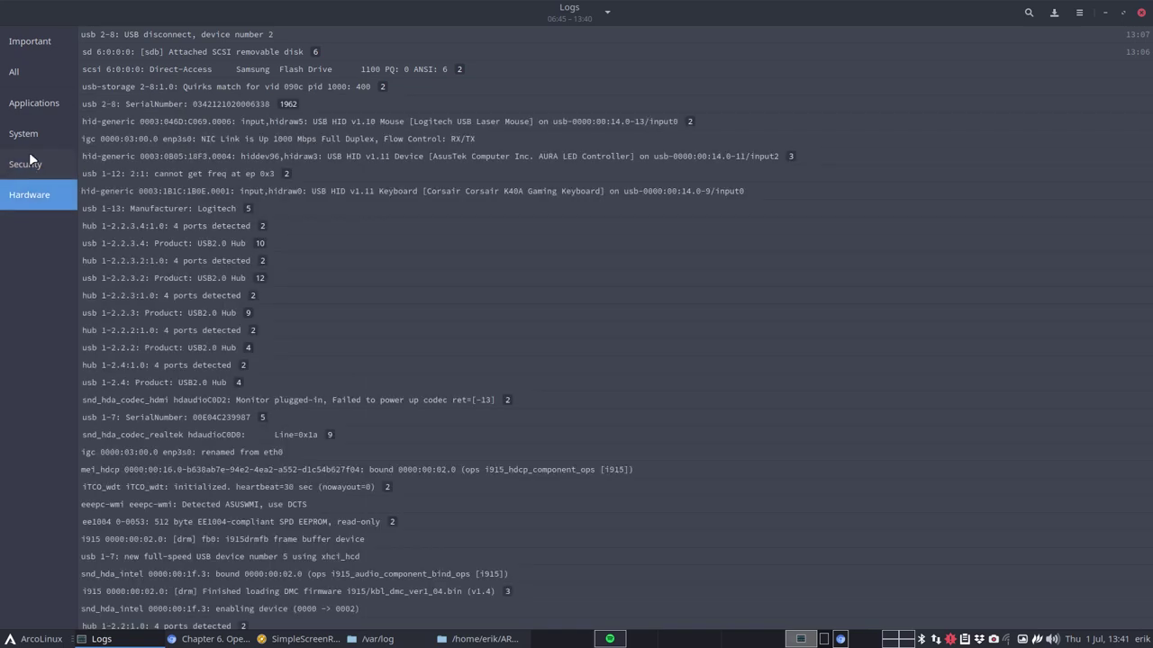
click(23, 78)
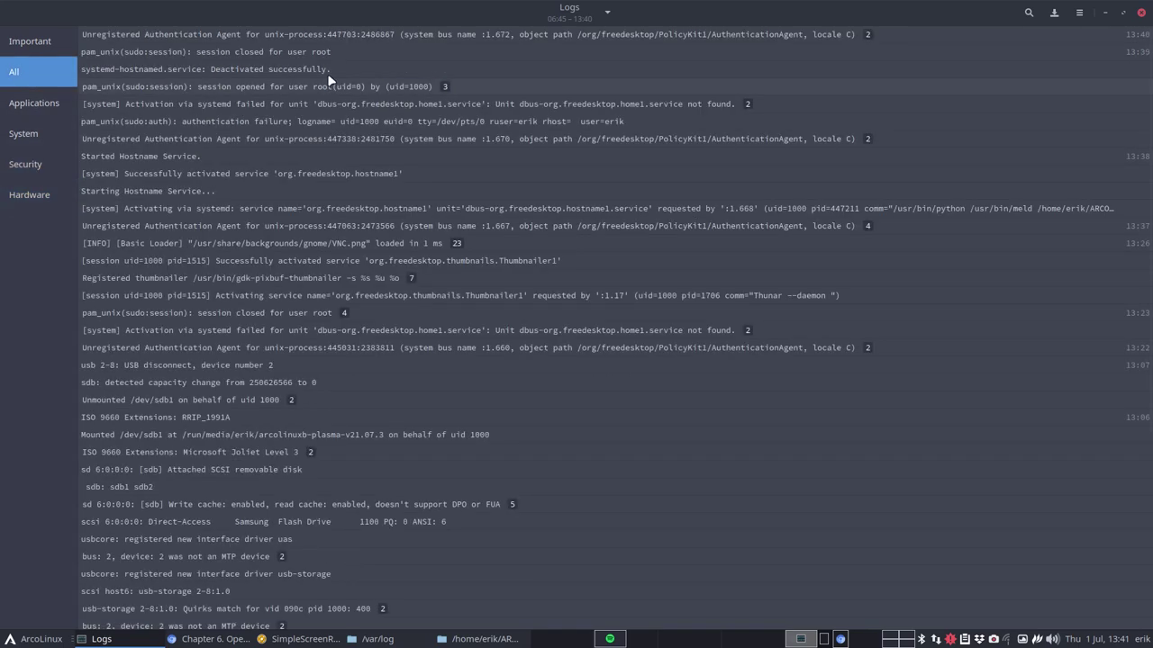
click(1141, 13)
- Search the installed applications for "log", launch System Log, and maximize its window
click(31, 641)
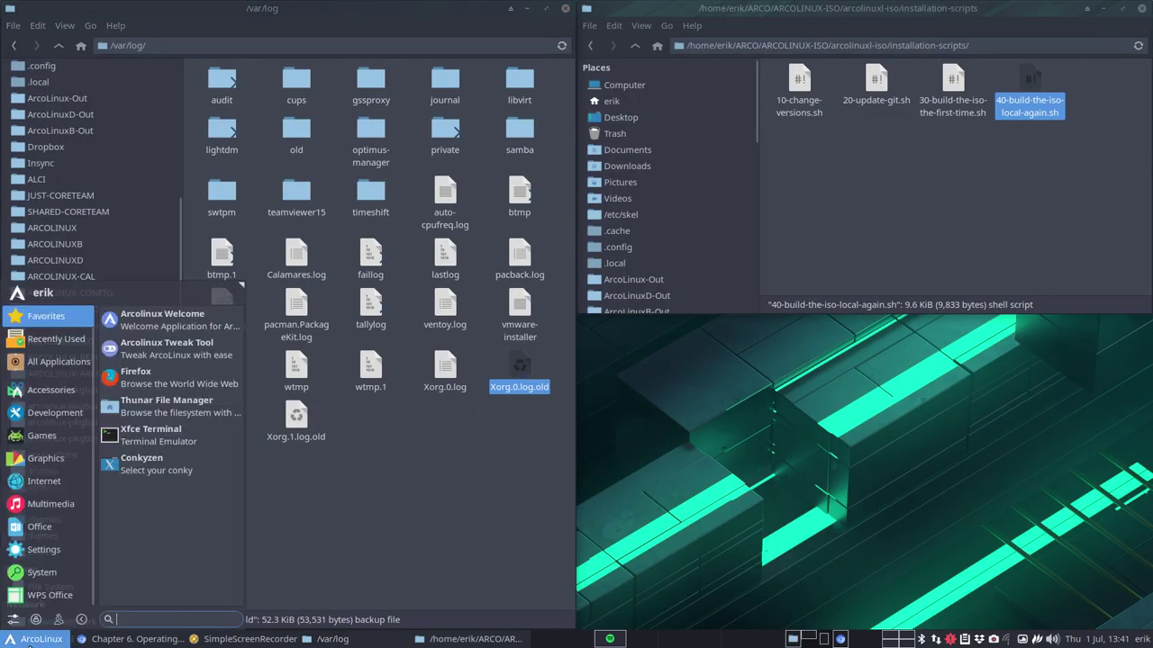
text(log)
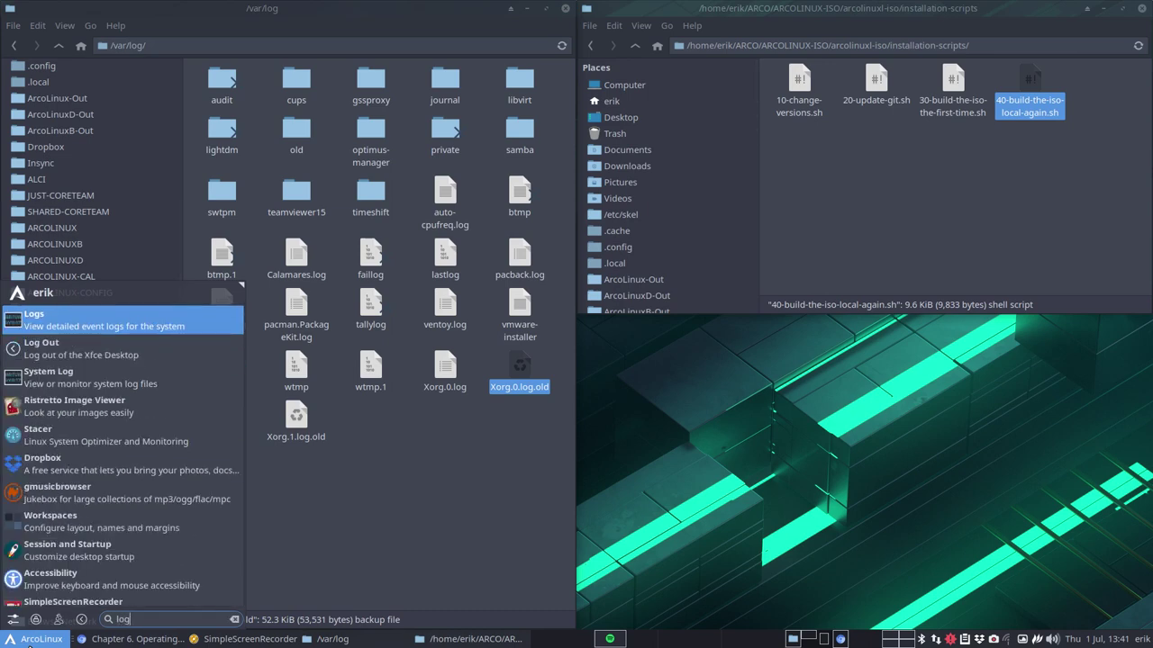
click(90, 377)
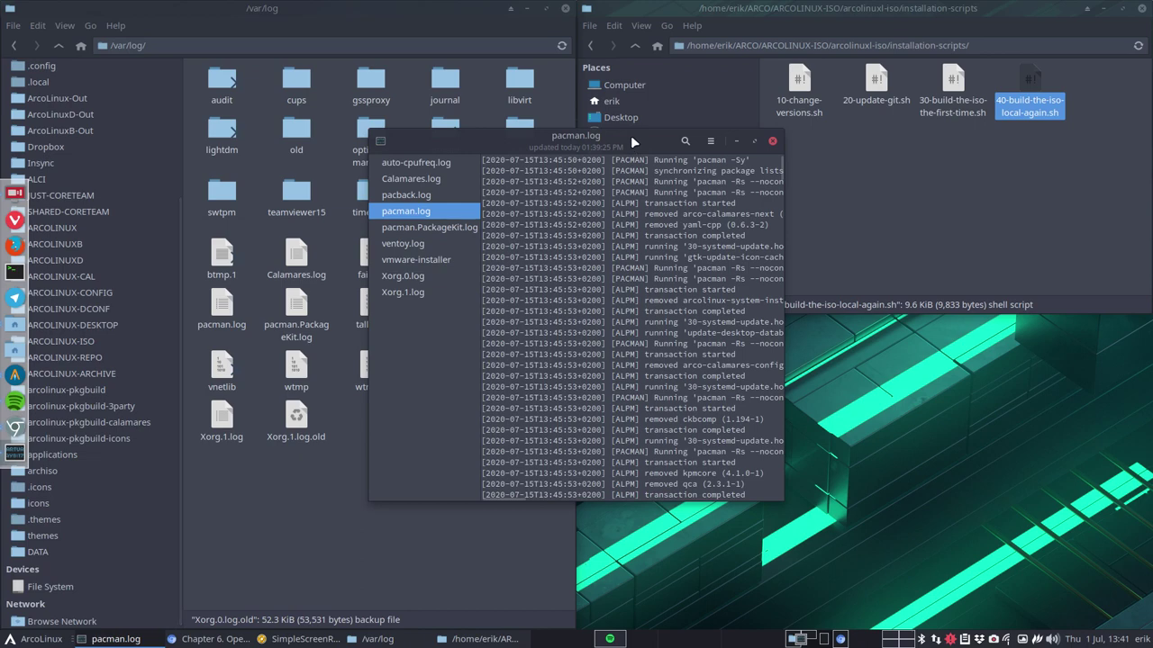
drag(631, 135, 764, 170)
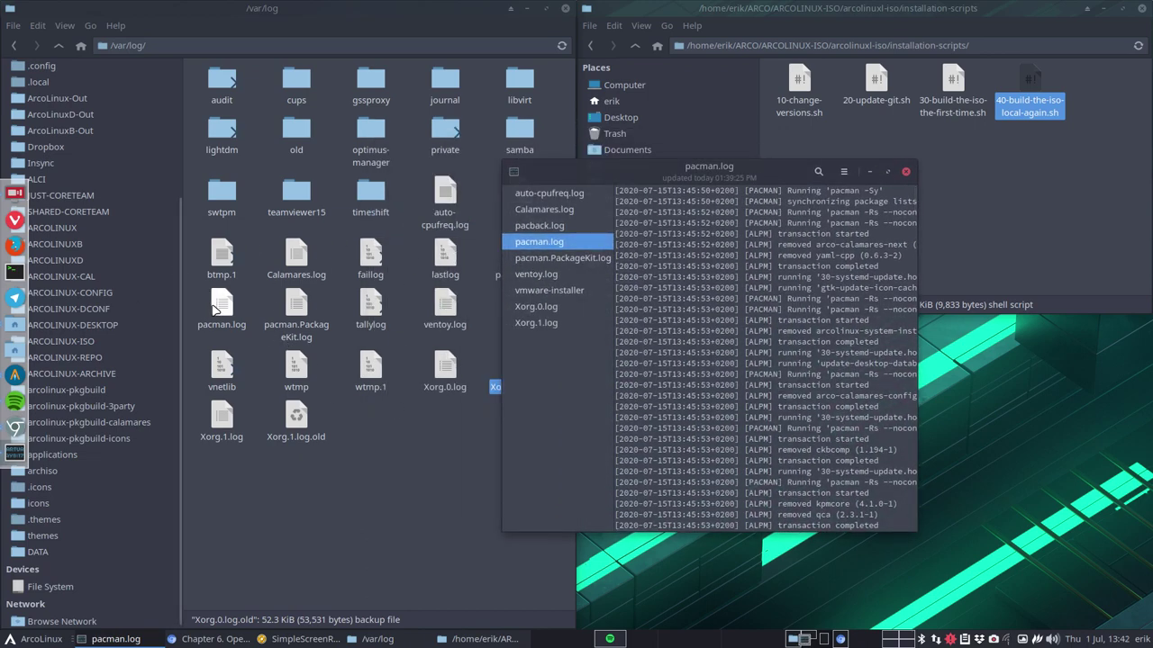
double_click(750, 166)
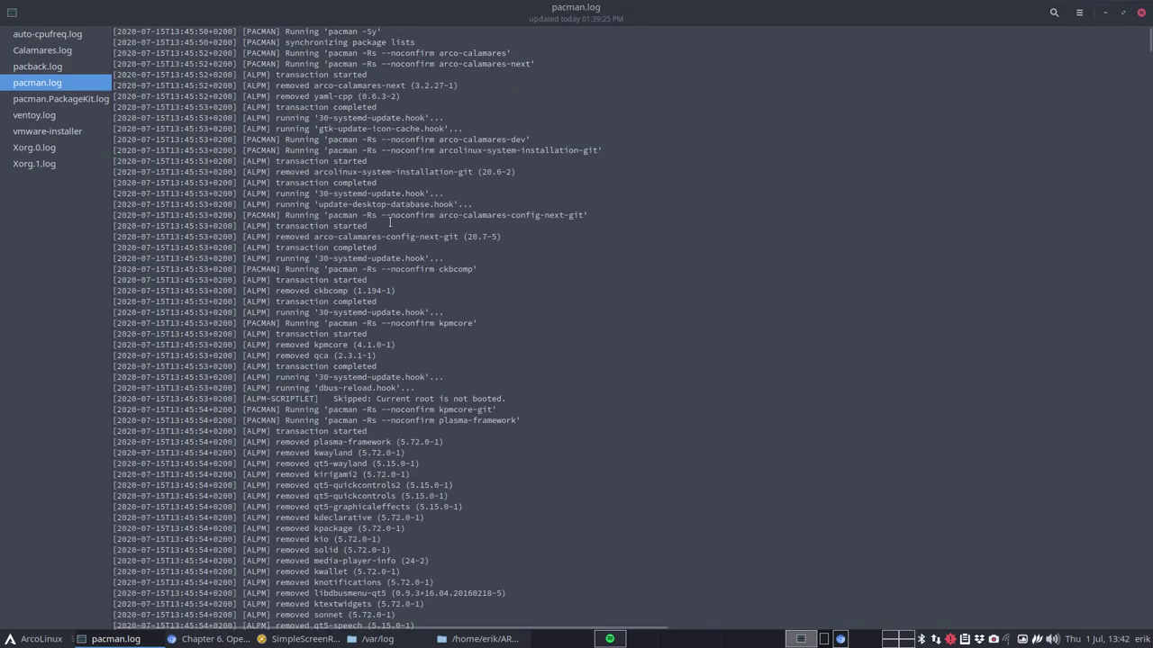
- Compare pacback.log with pacman.log and highlight the 2020/09/25 date heading the first session in pacback.log
click(42, 67)
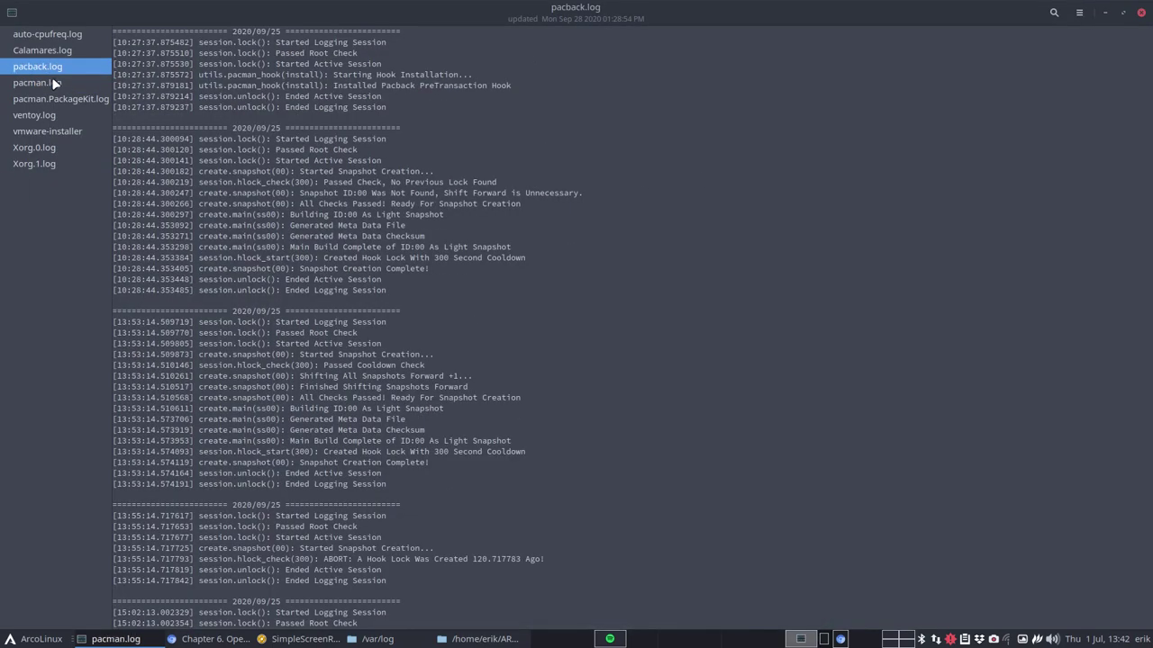
click(52, 77)
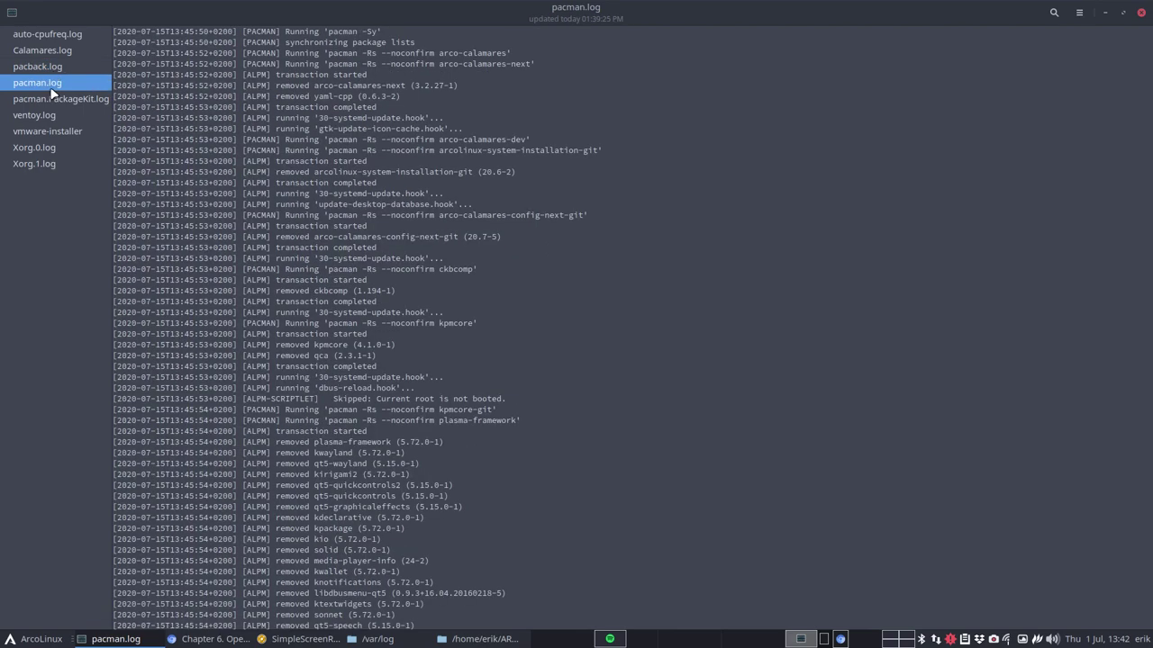
click(53, 70)
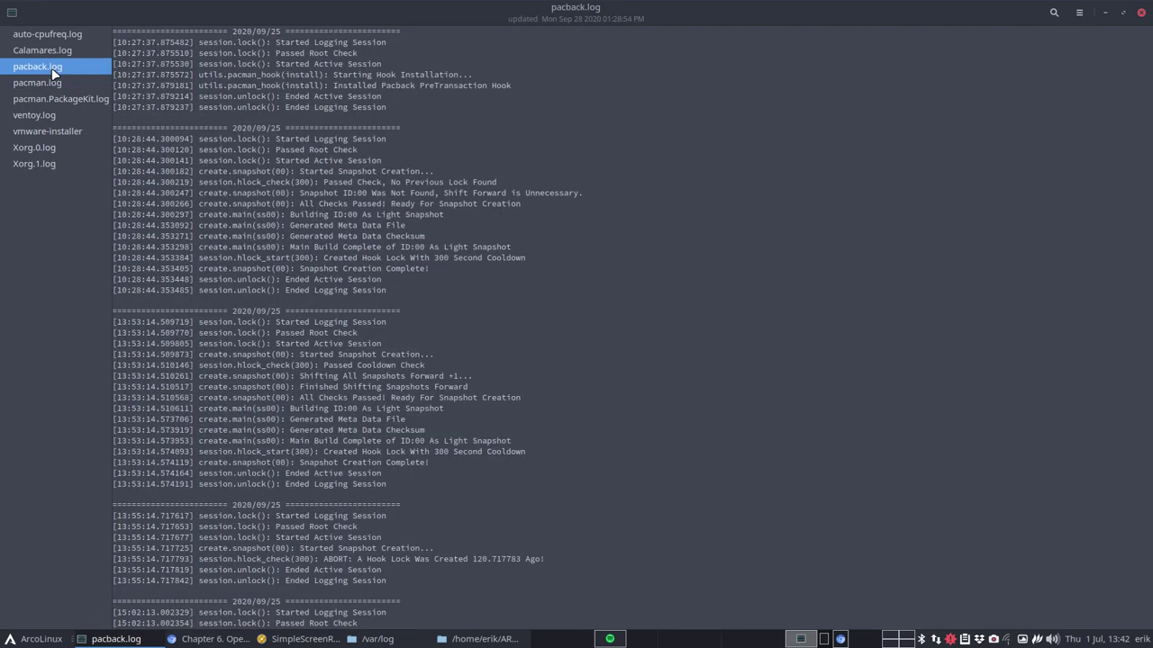
drag(232, 32, 286, 31)
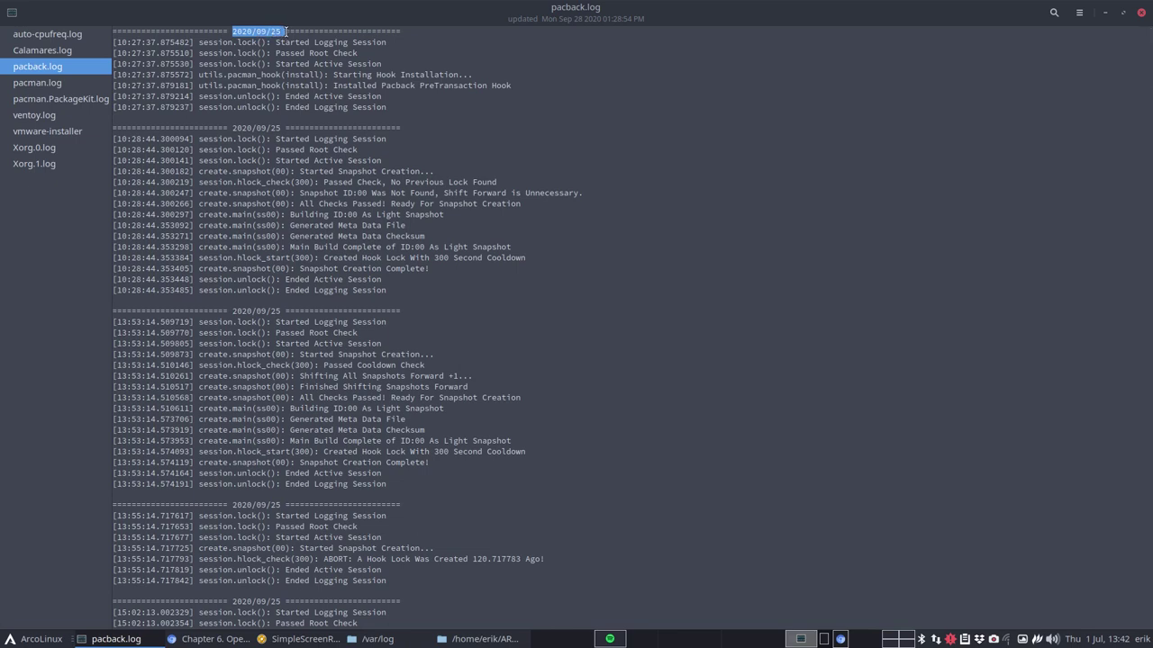
- List the login and reboot history with the last command in a new terminal, look through it, and close the terminal
key(super+Return)
text(last -)
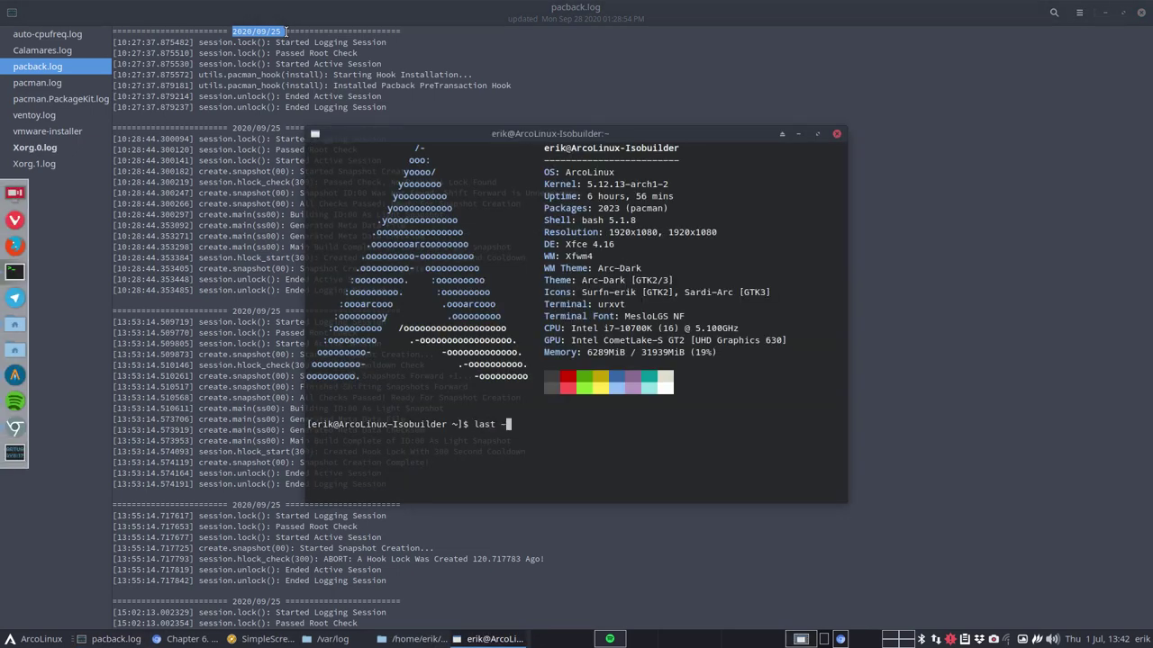
key(Return)
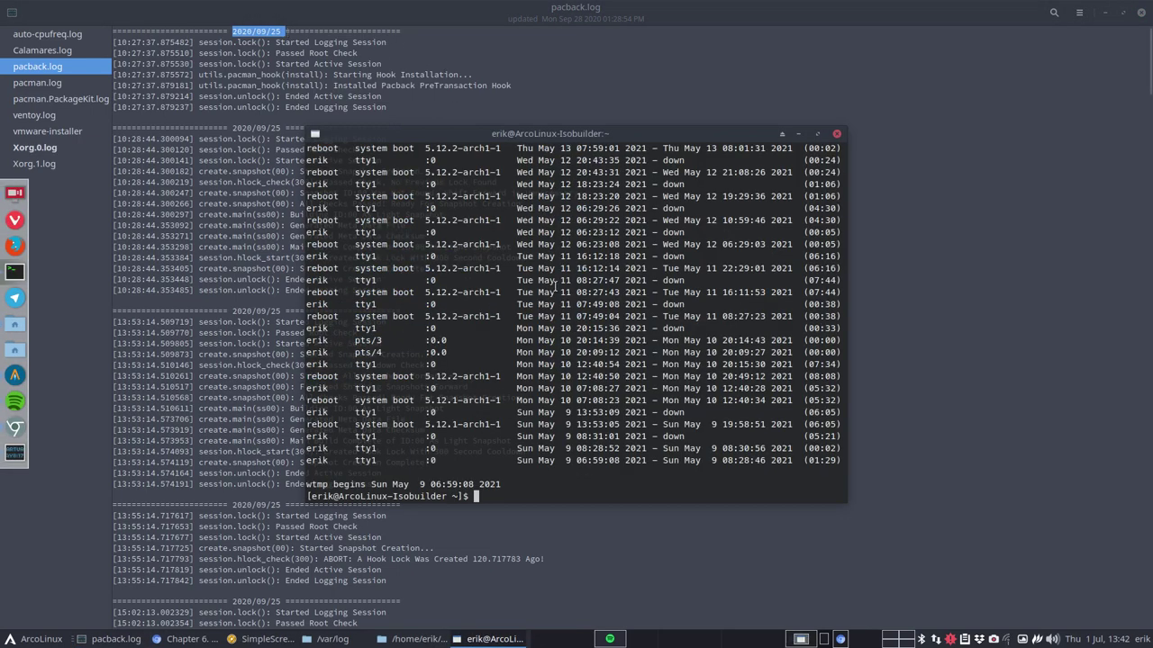
scroll(621, 459, up, 20)
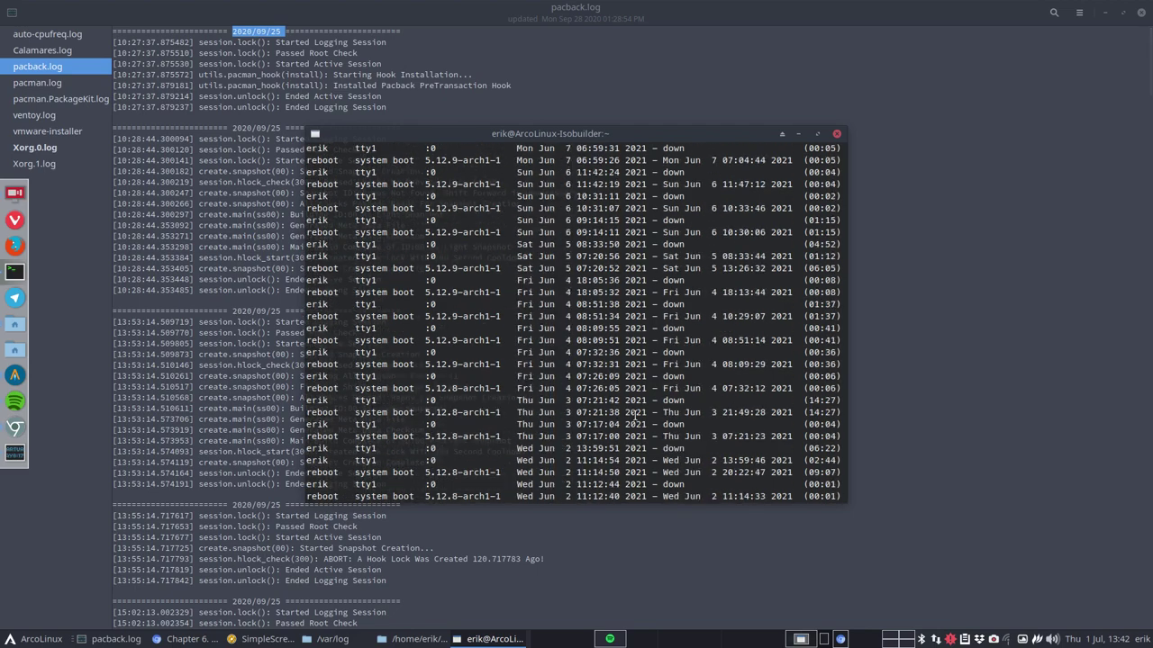
click(836, 133)
- Highlight the first session's date in pacback.log again and switch to pacman.log, keeping System Log maximized
click(282, 45)
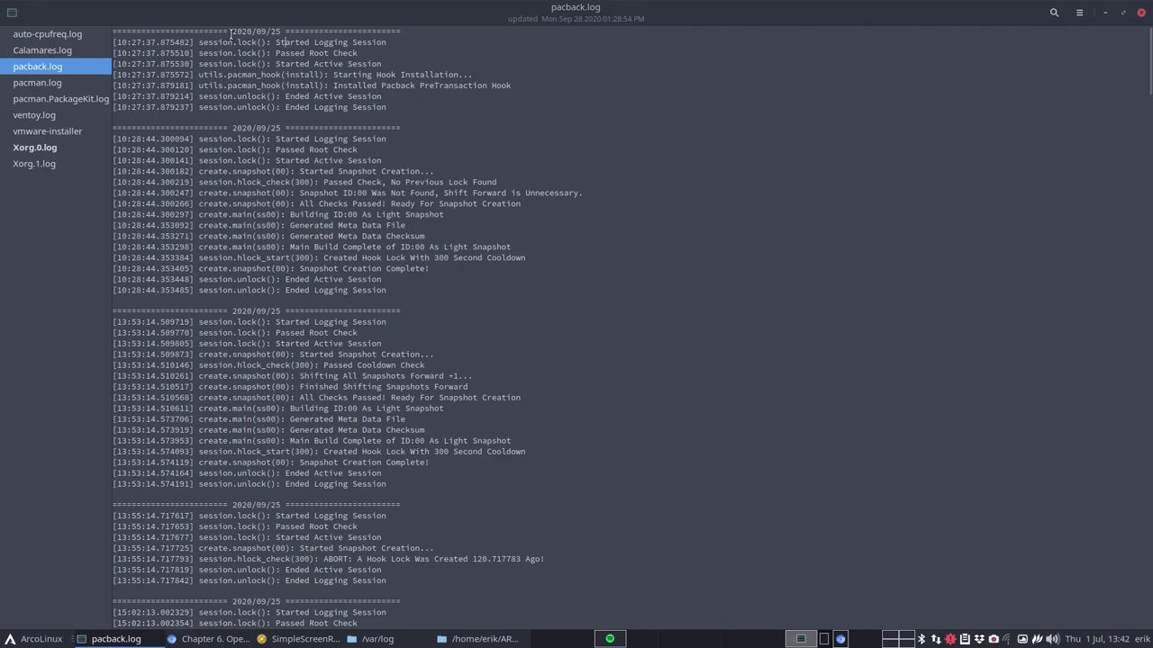
drag(232, 32, 282, 32)
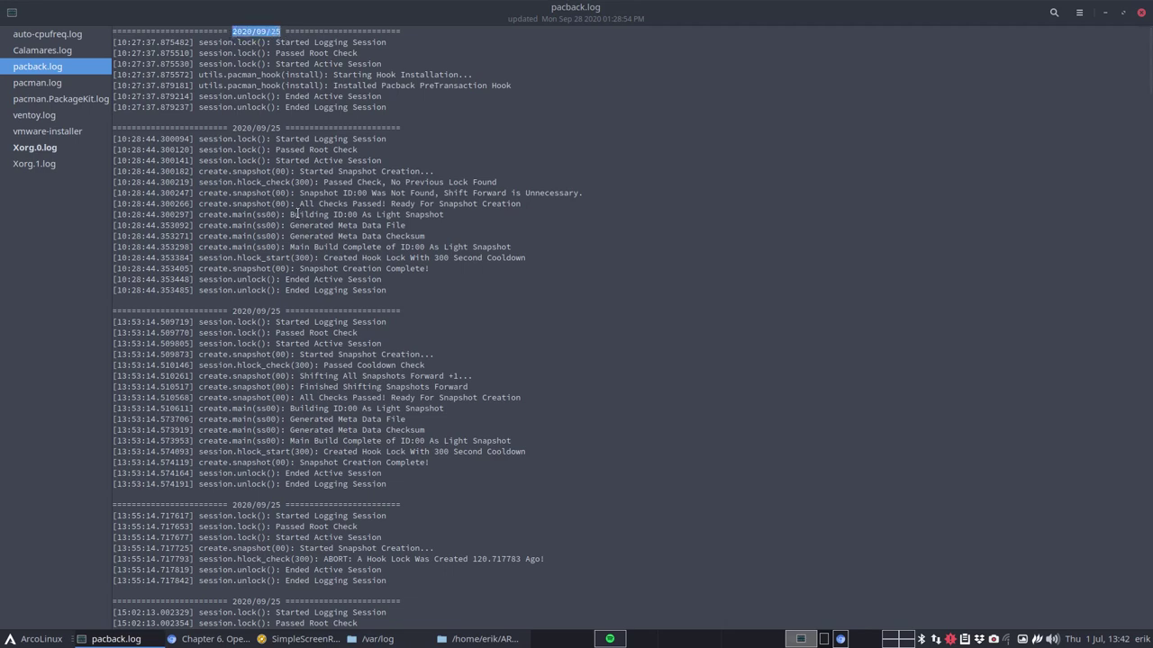
click(59, 83)
click(1123, 13)
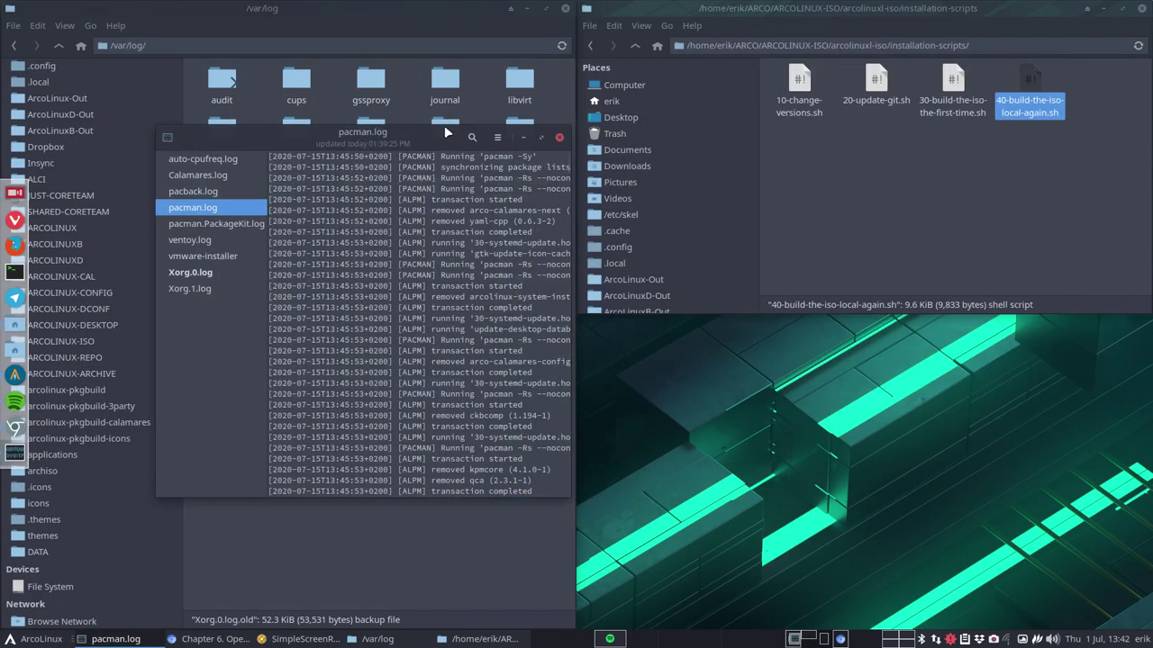
double_click(445, 133)
- Examine the display and monitor entries in Xorg.0.log, and close System Log
click(40, 149)
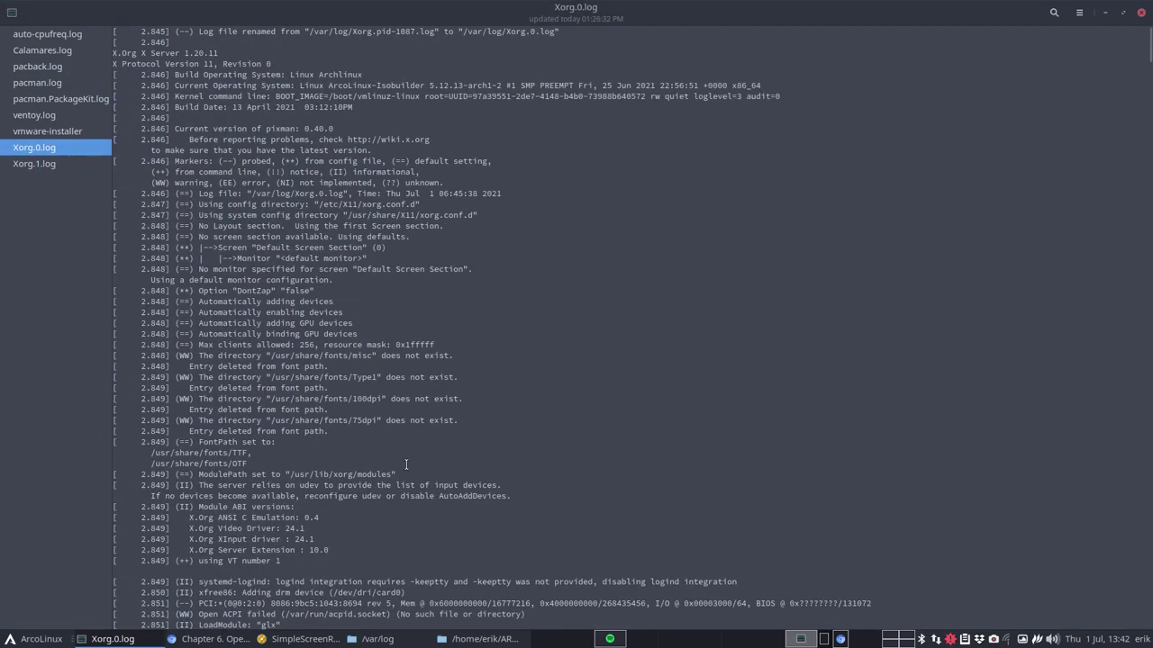
scroll(406, 464, down, 20)
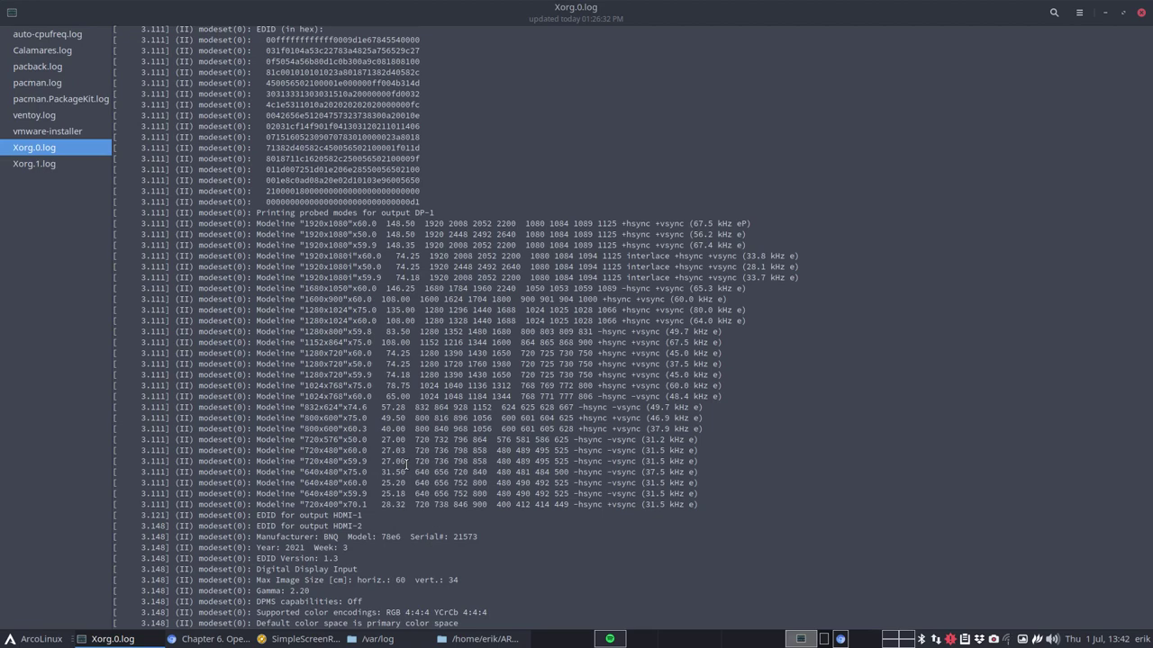
scroll(406, 463, down, 15)
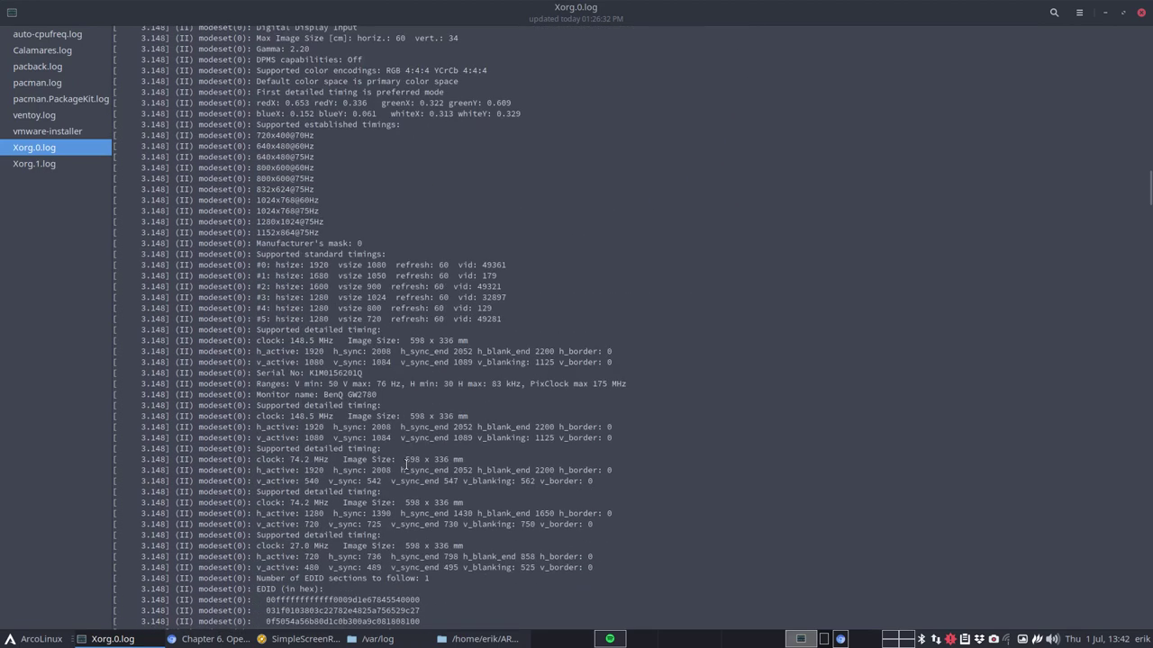
scroll(406, 465, down, 7)
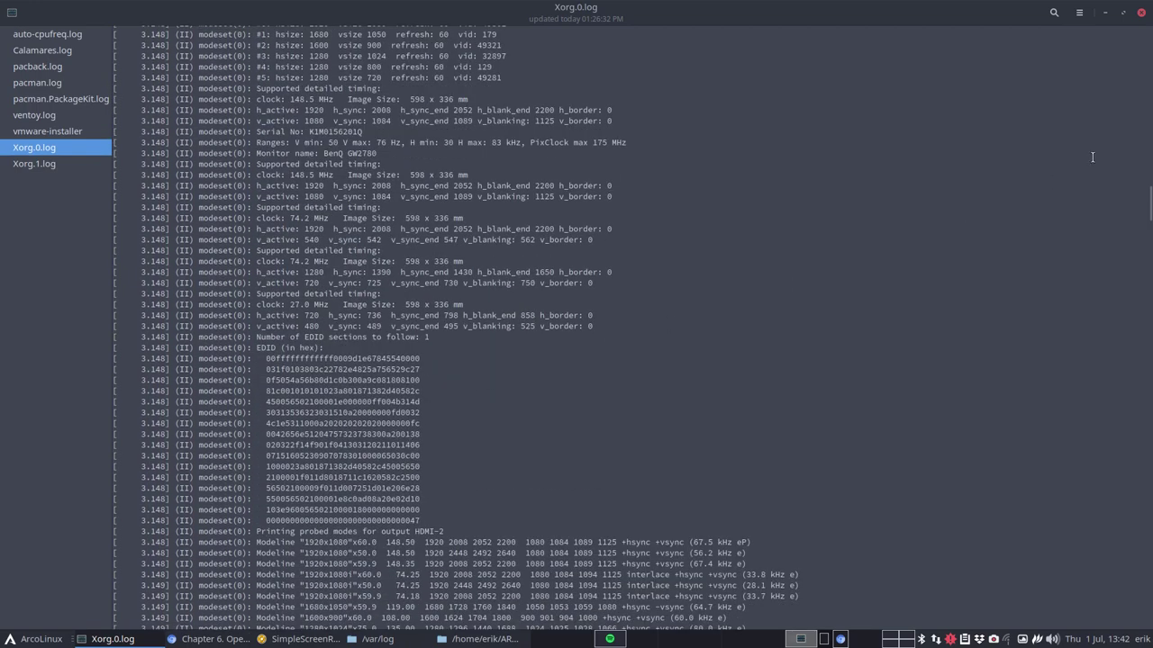
click(1141, 13)
click(503, 450)
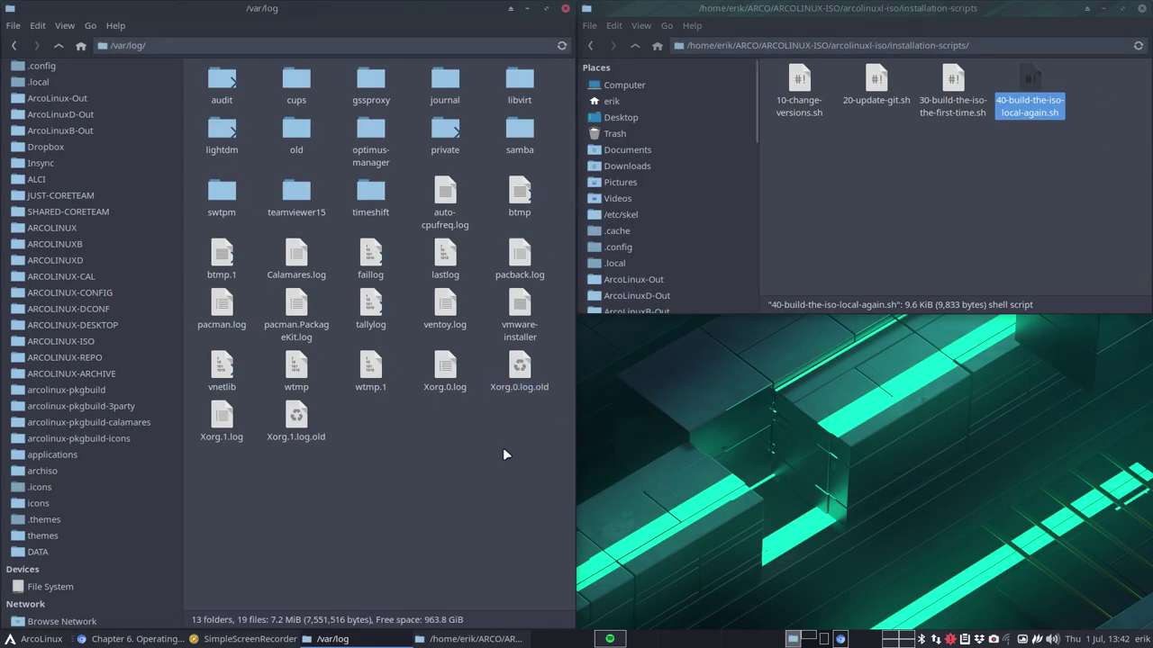
- Inspect the contents of /var/local and /var/lib, go back up to the root directory, and close that file manager window
click(60, 47)
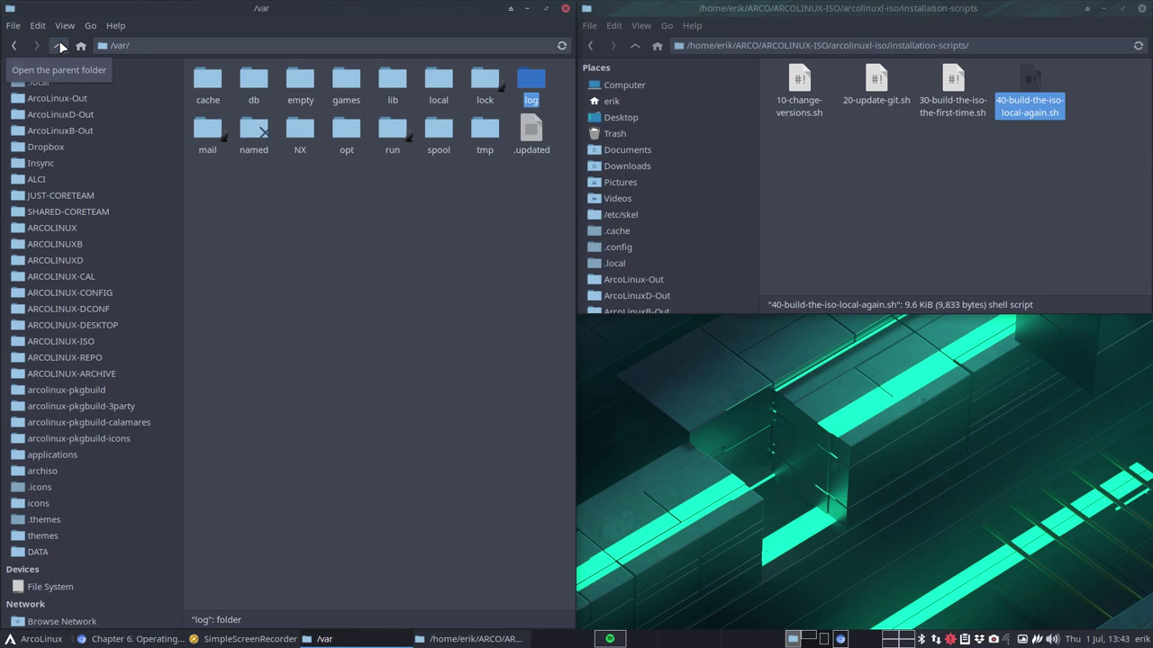
double_click(438, 81)
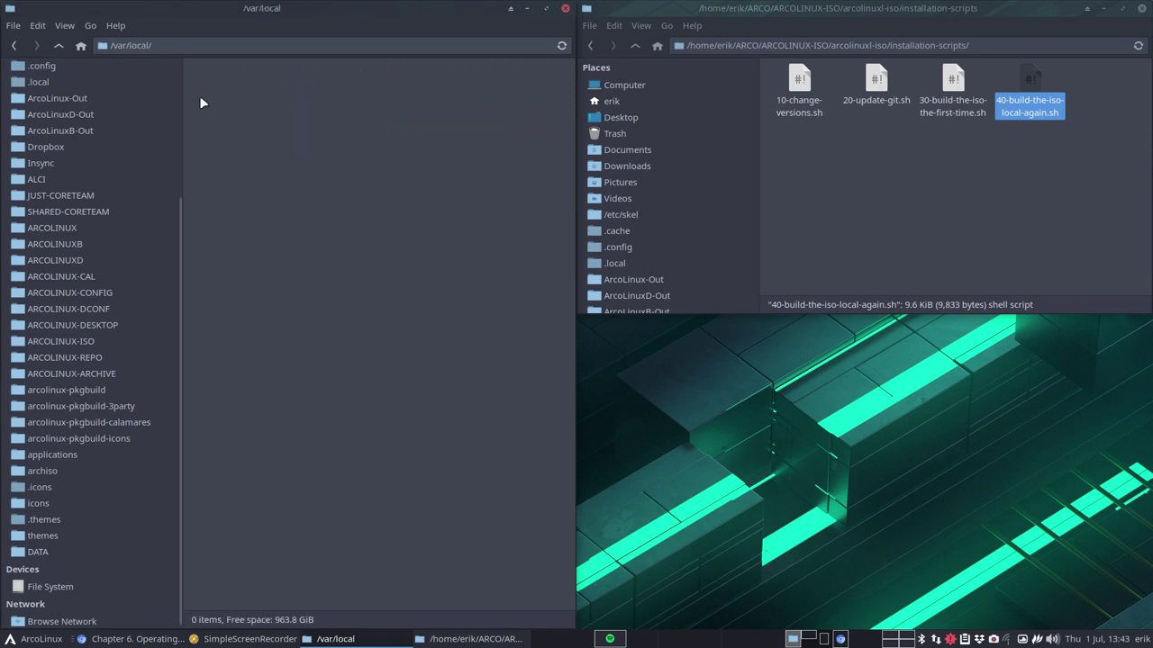
click(59, 45)
double_click(439, 79)
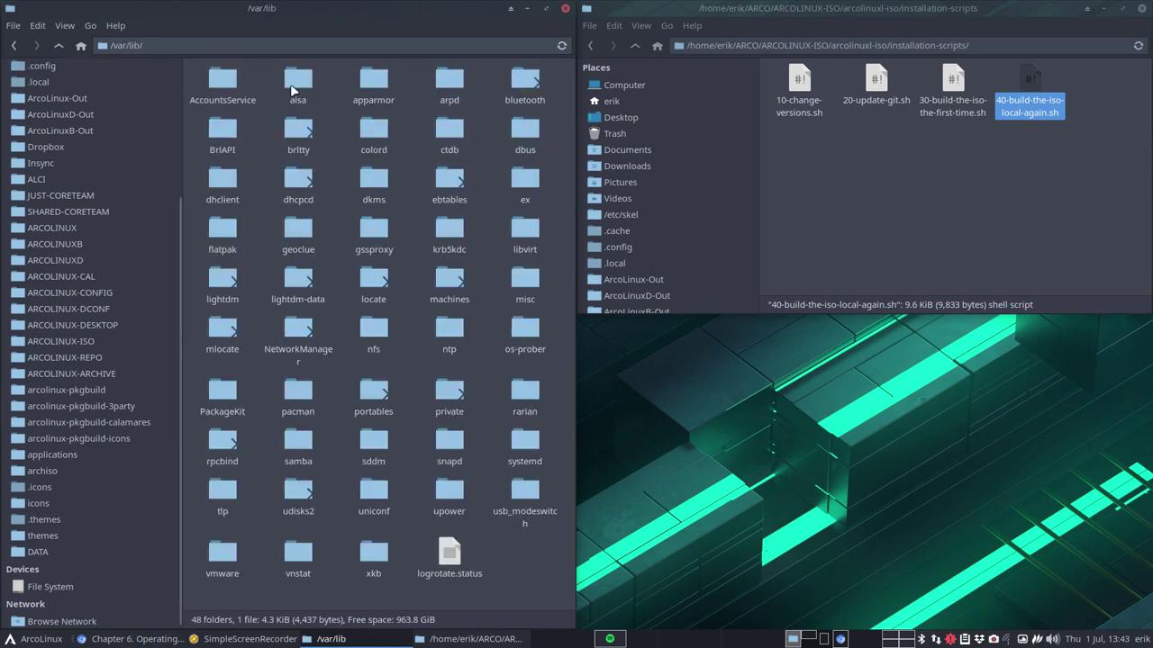
click(59, 45)
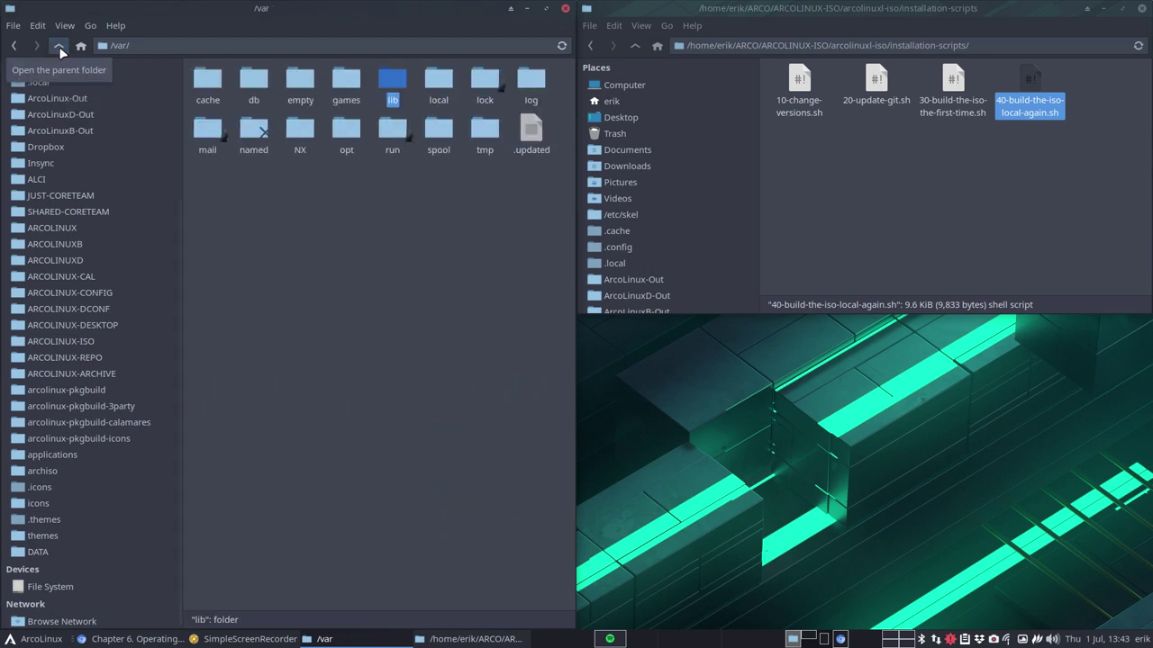
click(58, 45)
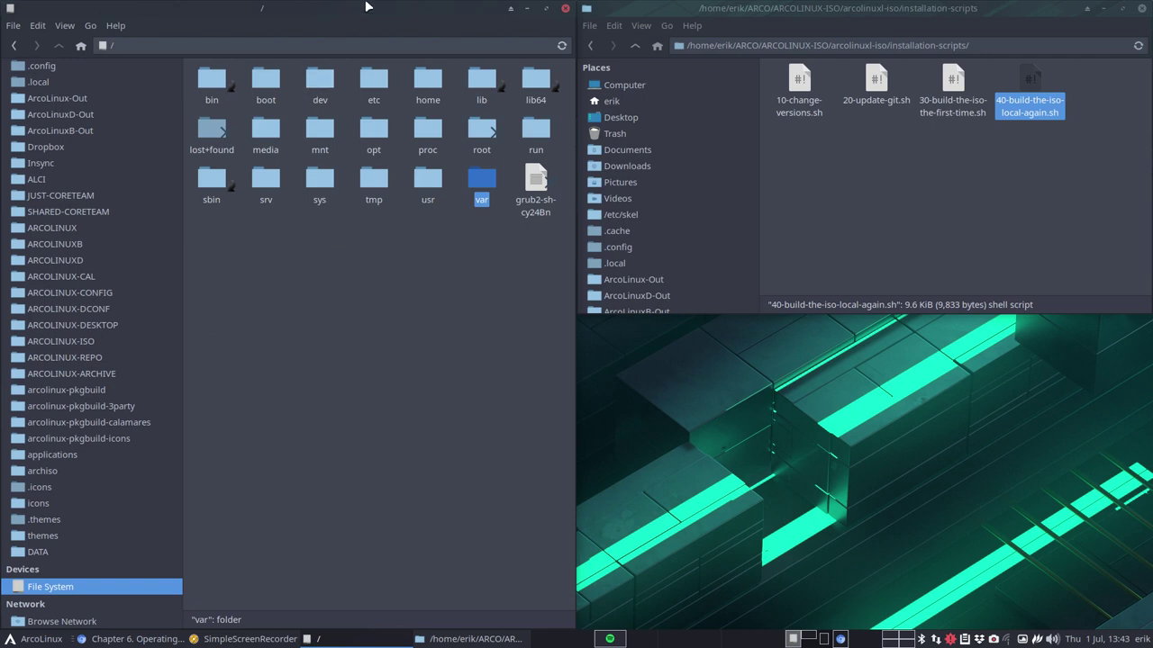
click(565, 9)
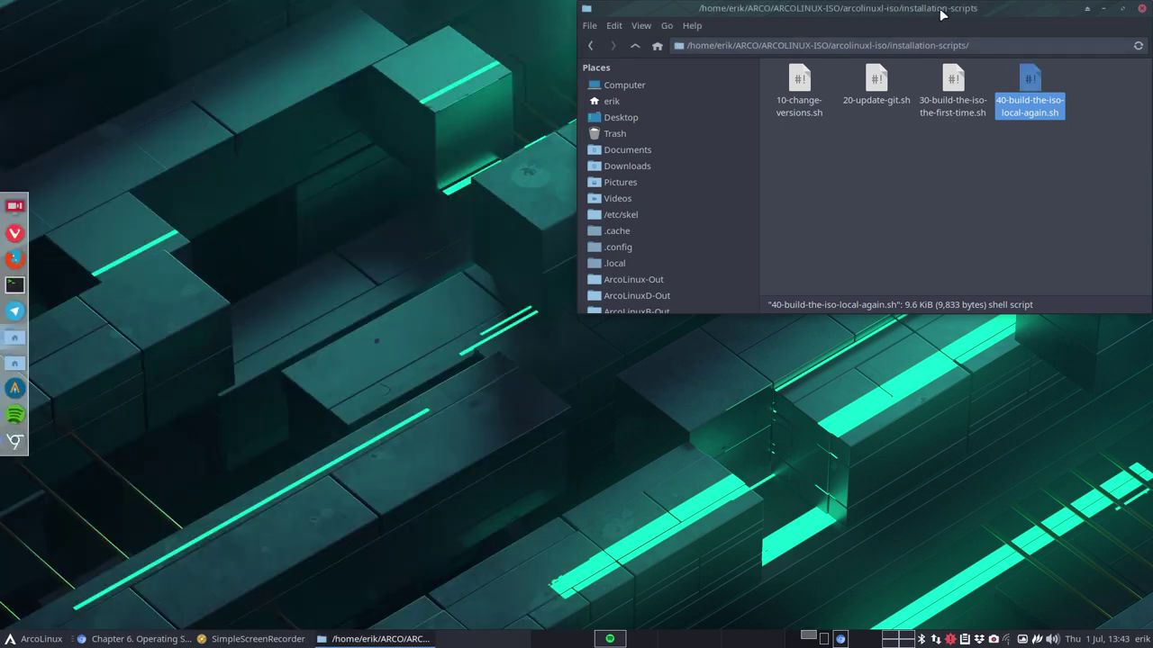
- Open the home folder in the remaining file manager window, maximize it, and toggle the hidden files off and on again
drag(944, 16, 585, 67)
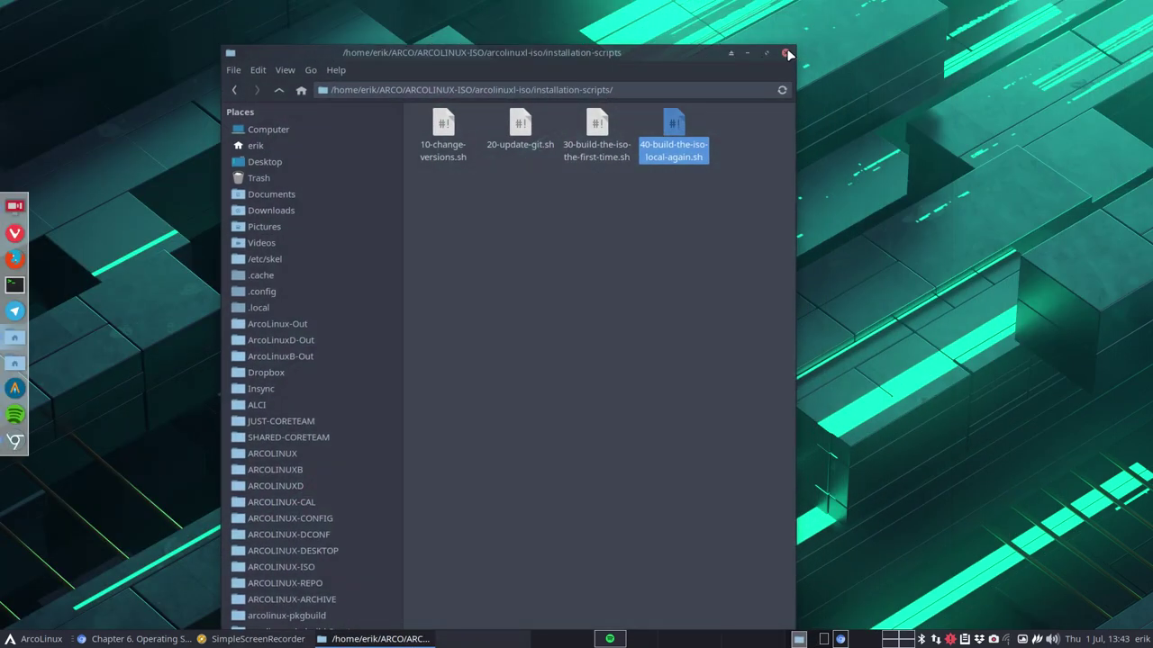
click(281, 147)
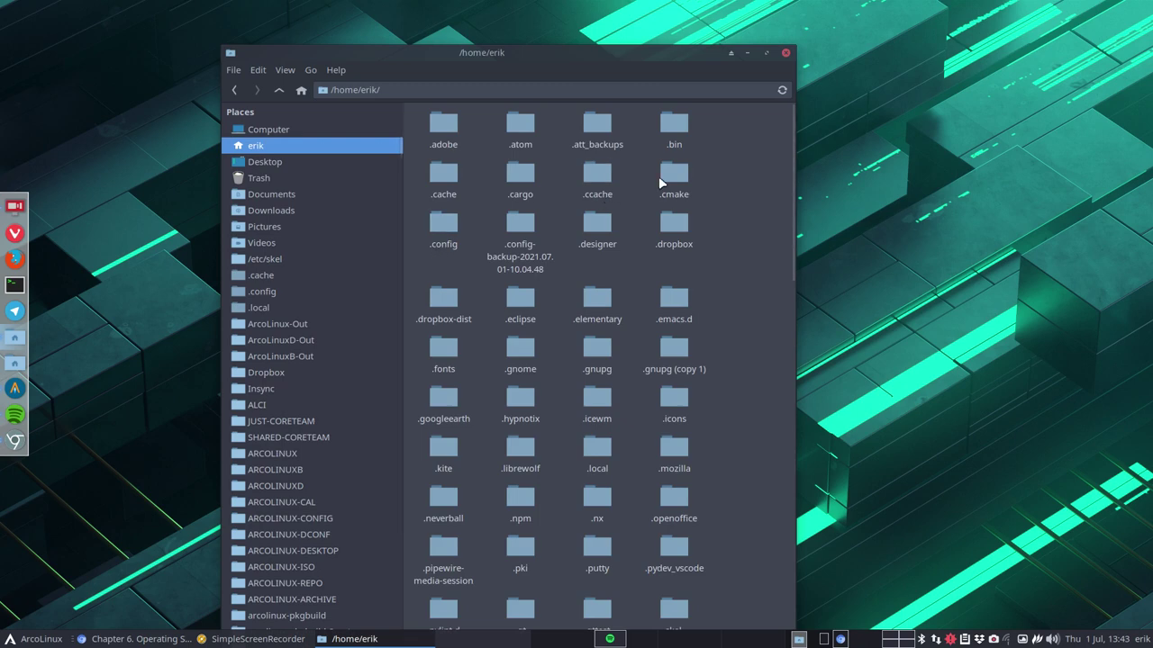
click(766, 52)
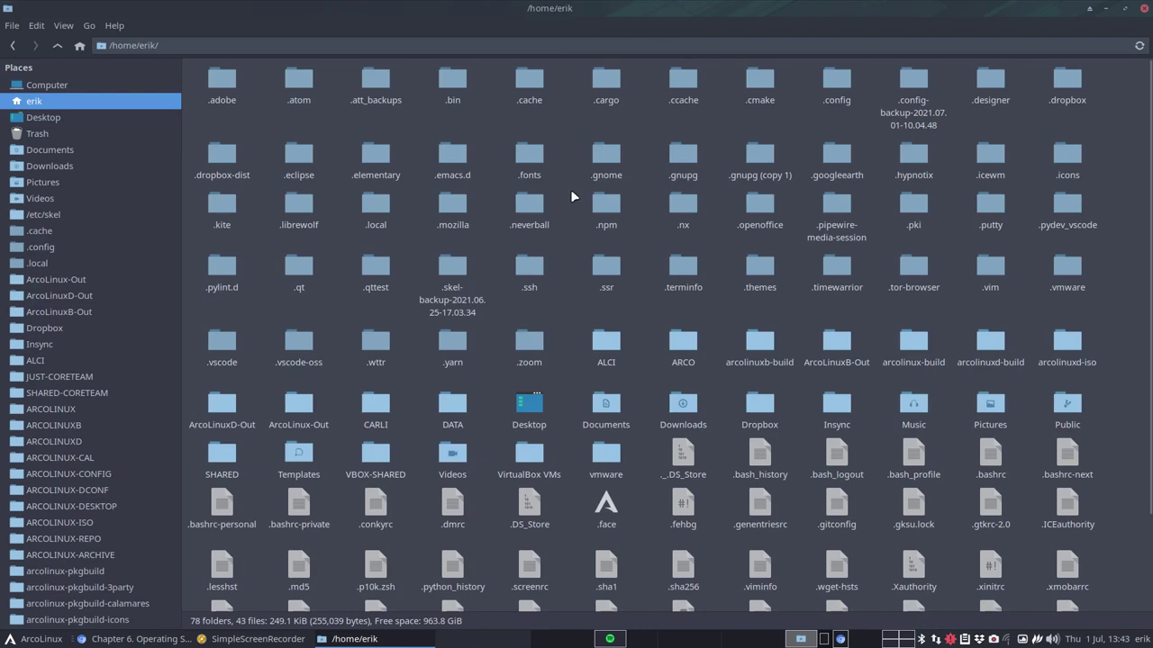
key(ctrl+h)
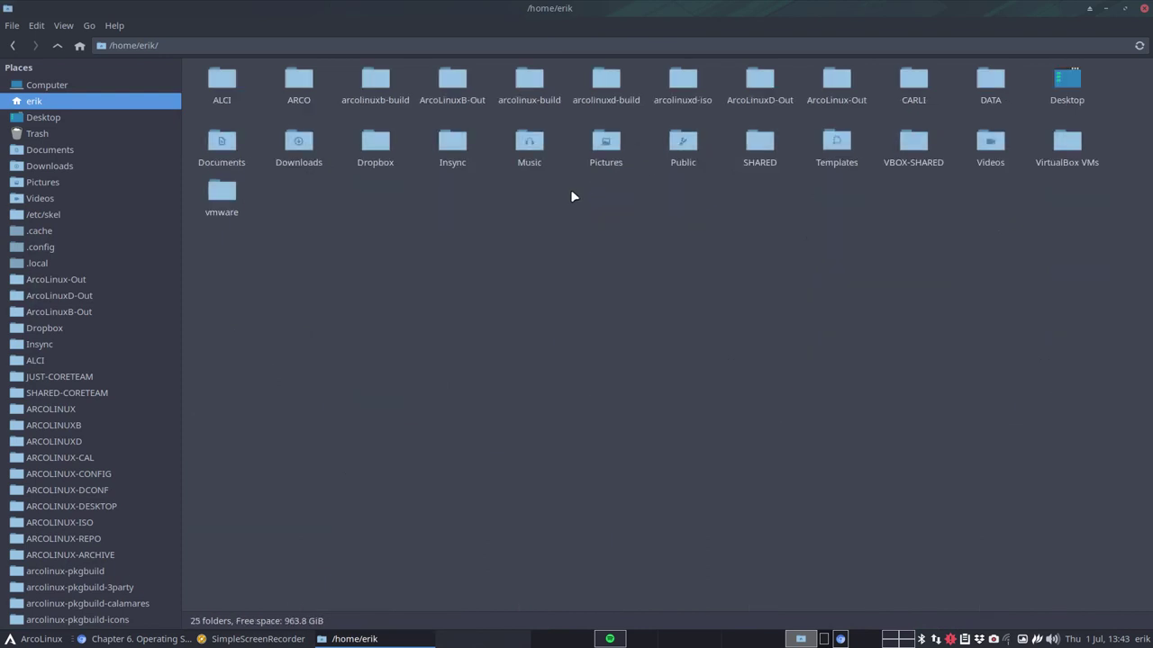
key(ctrl+h)
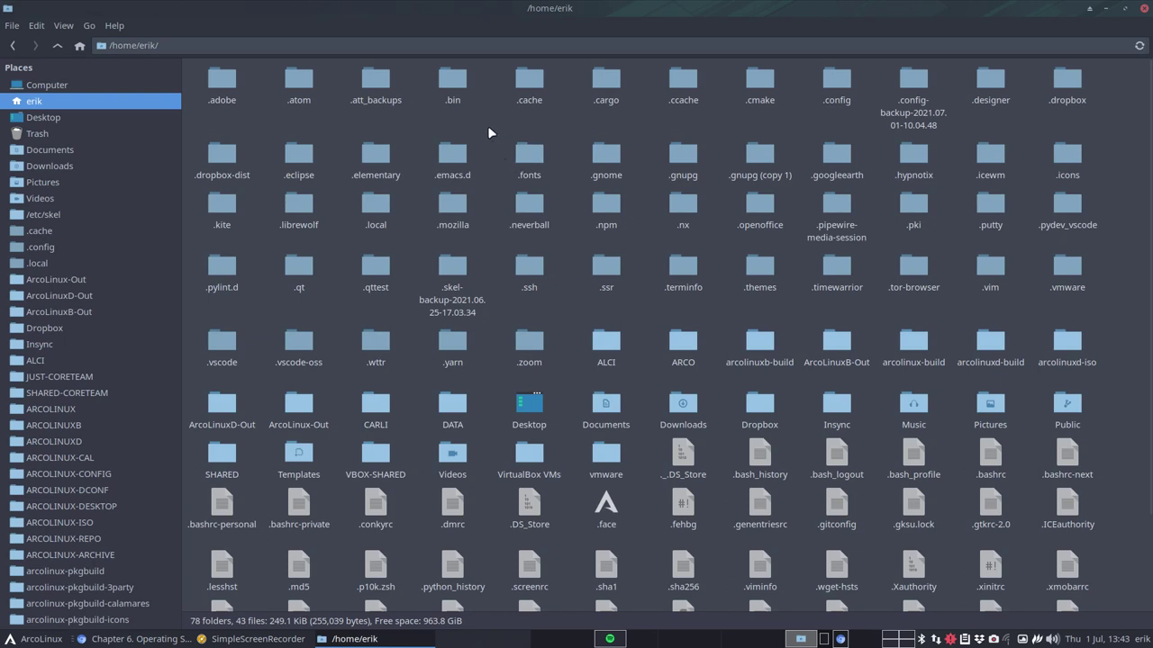
- Hide the hidden files in the home folder and highlight the Dropbox and Insync folders, first together and separately after that
key(ctrl+h)
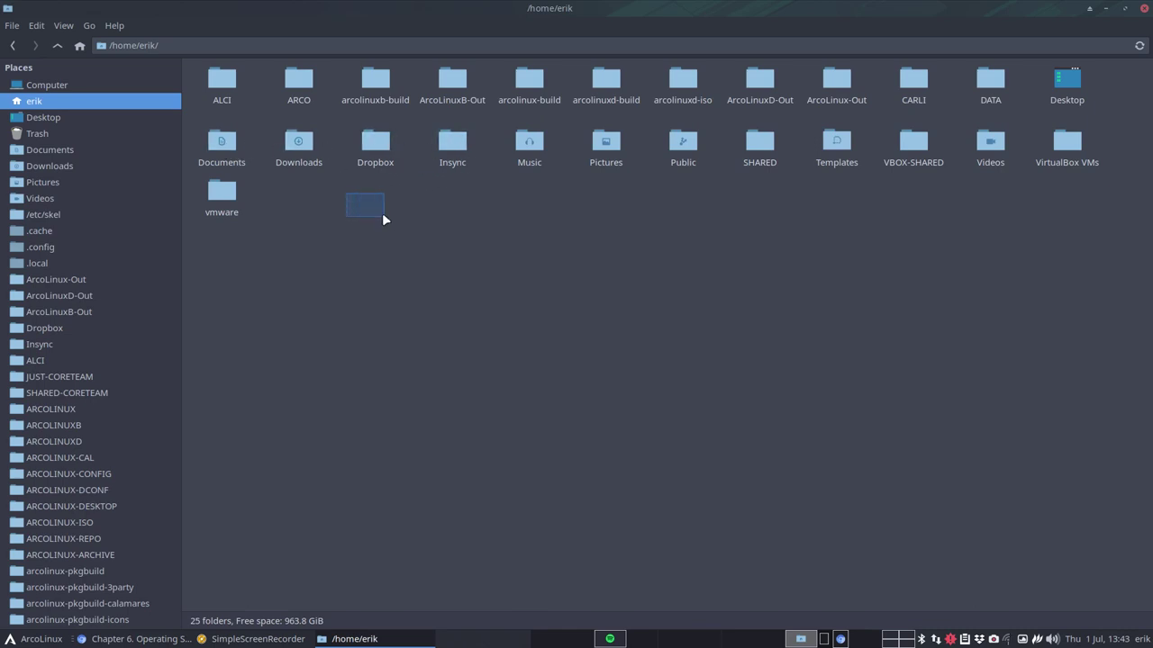
drag(381, 212, 486, 127)
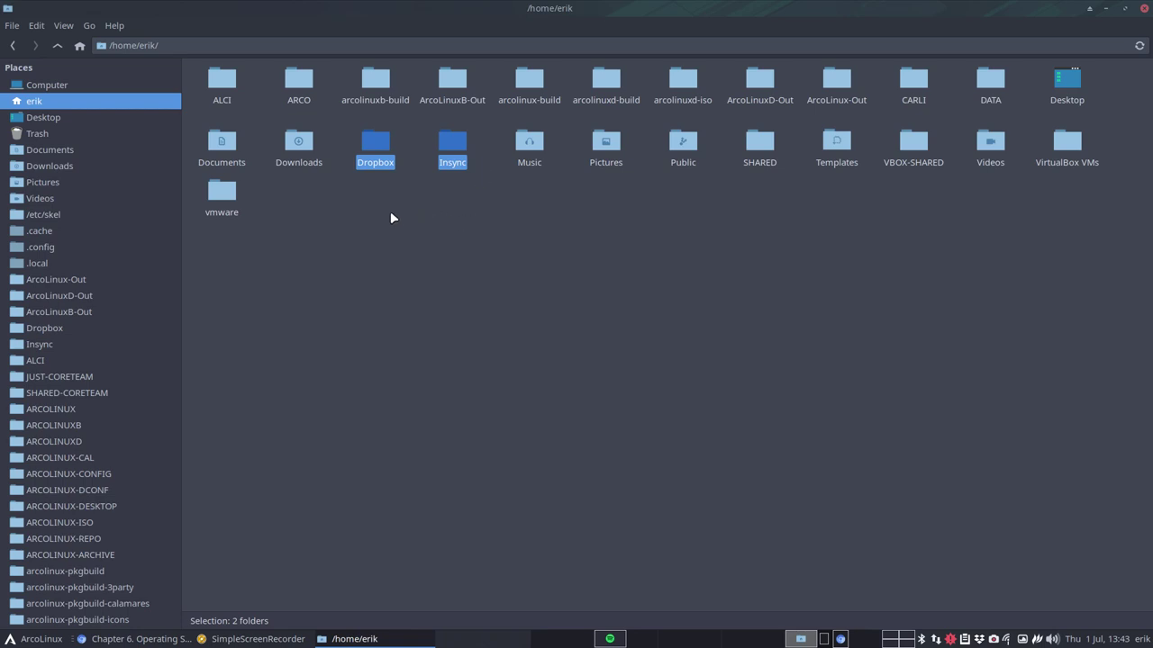
drag(361, 206, 479, 131)
click(479, 131)
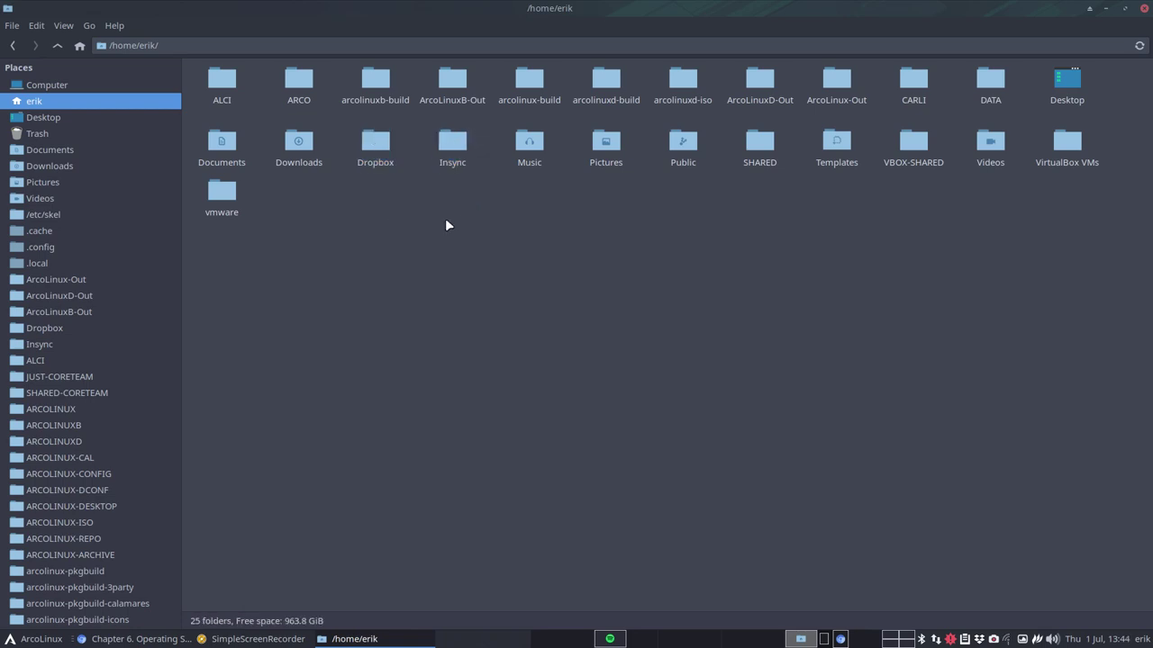
drag(460, 190, 481, 129)
click(471, 211)
click(380, 142)
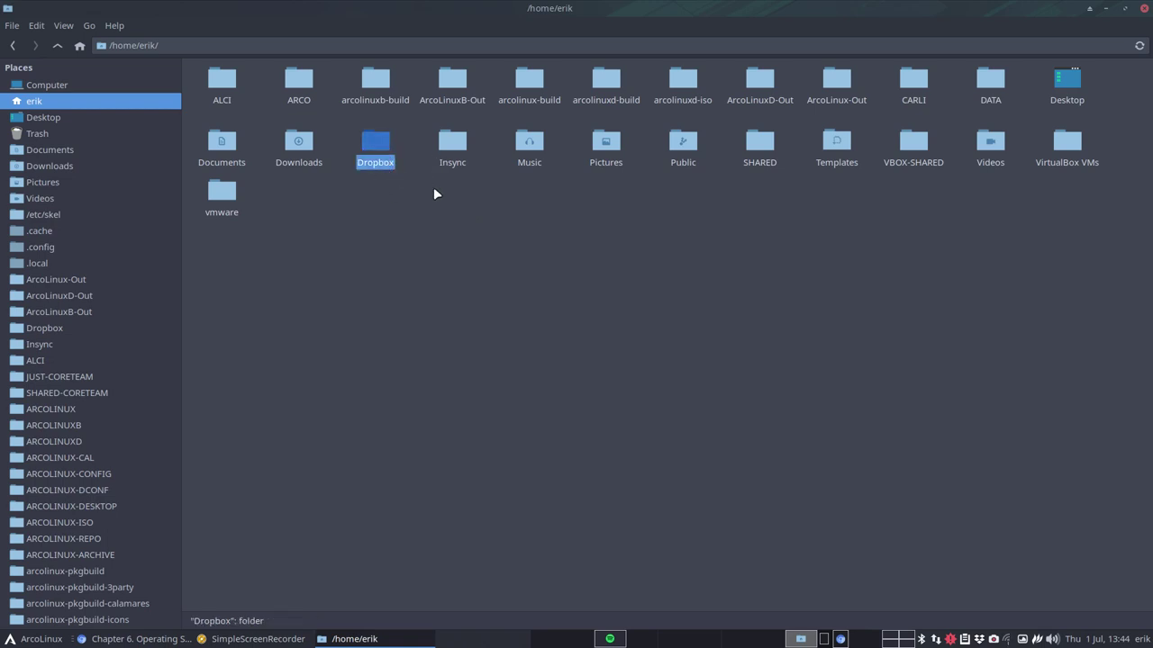
click(450, 148)
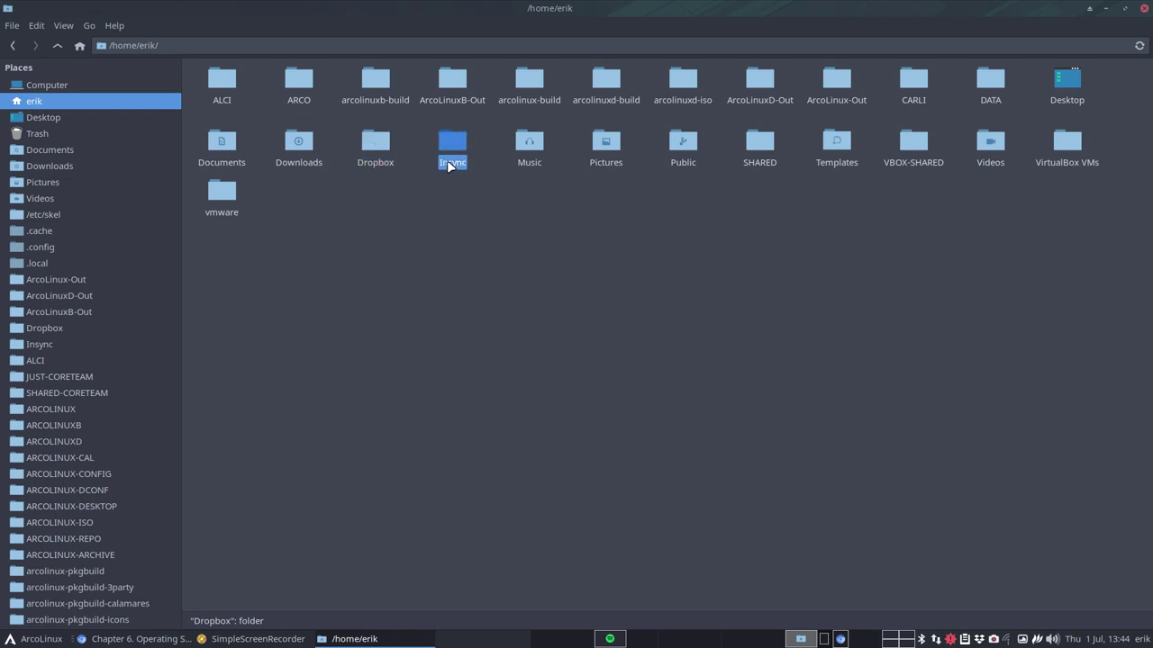
click(472, 214)
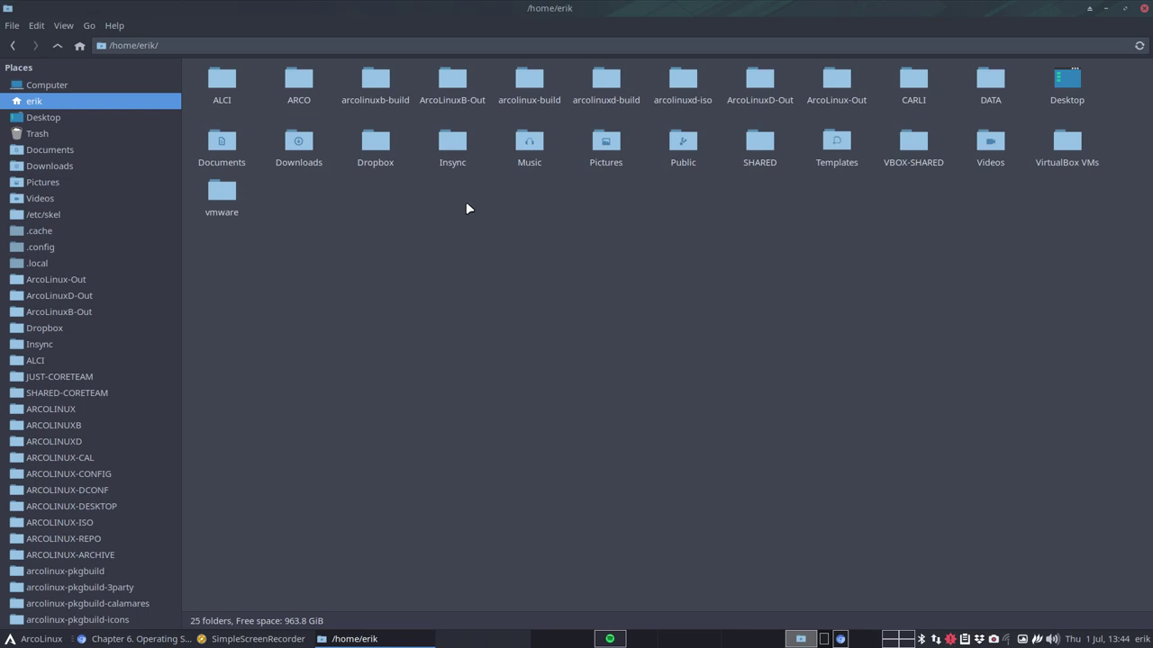
- Show the hidden files again, open the .bin folder, and run its skullpuke script in a new terminal
key(ctrl+h)
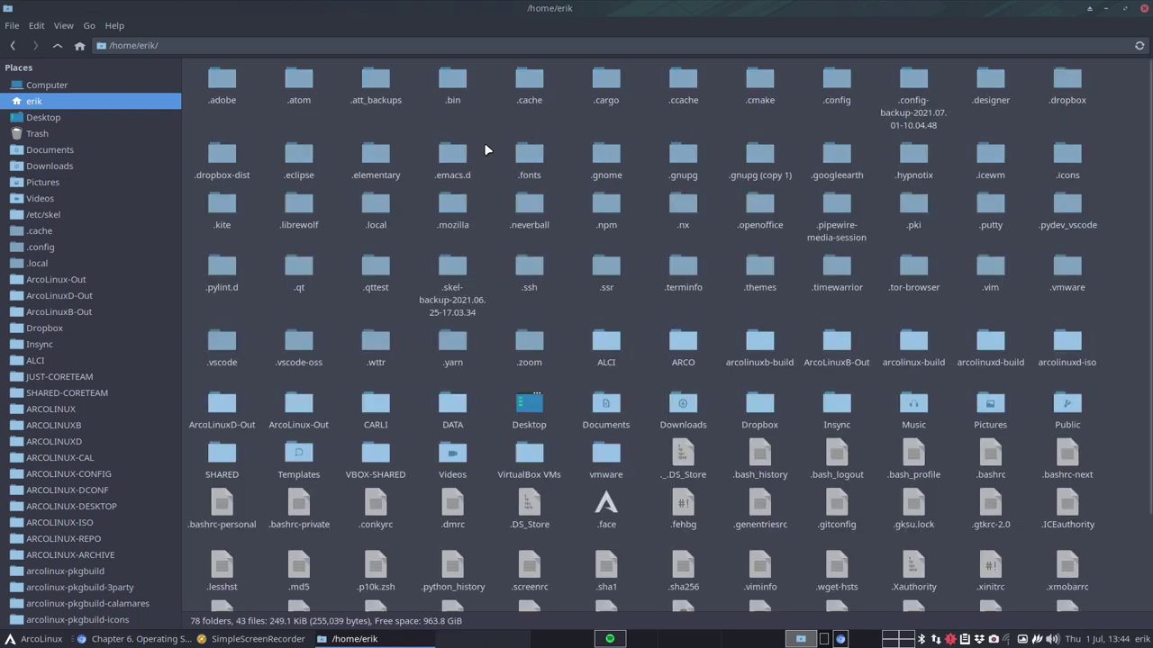
double_click(453, 81)
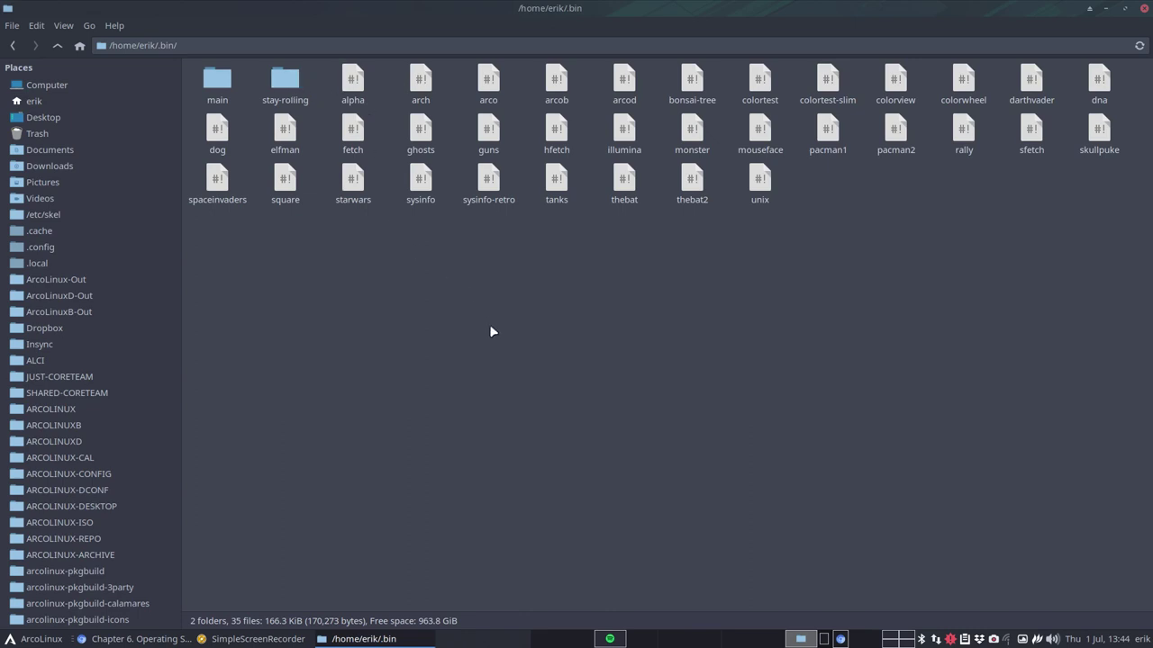
key(ctrl+alt+t)
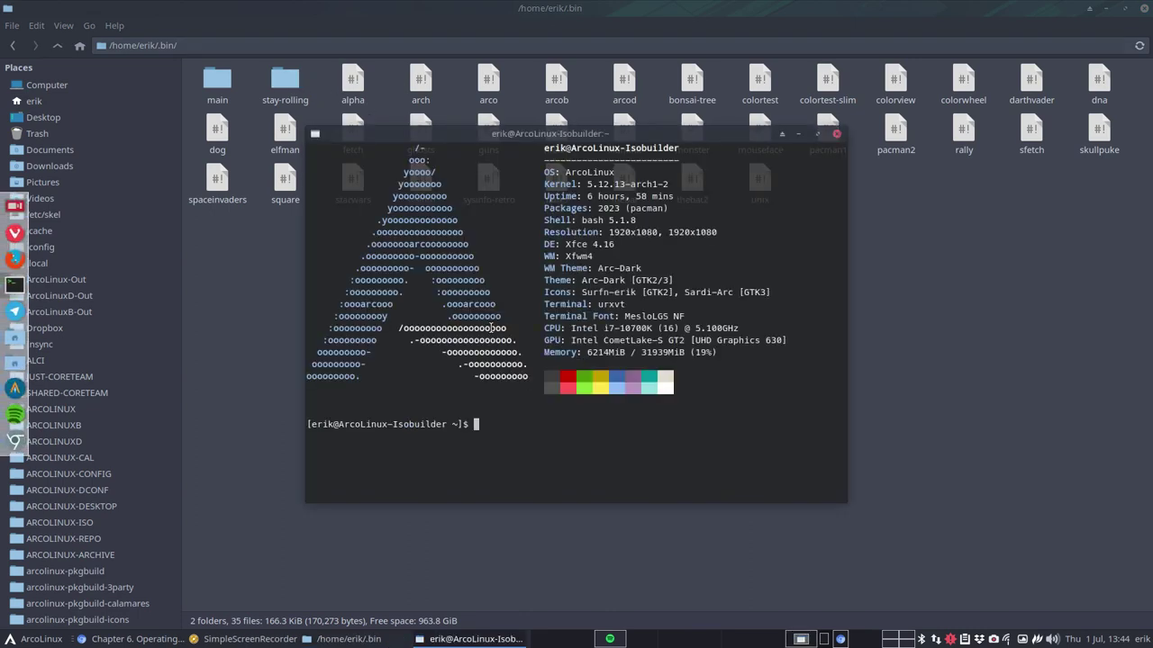
text(sjy)
key(BackSpace)
key(BackSpace)
key(BackSpace)
text(ku)
key(BackSpace)
key(BackSpace)
text(sku)
key(Tab)
key(Return)
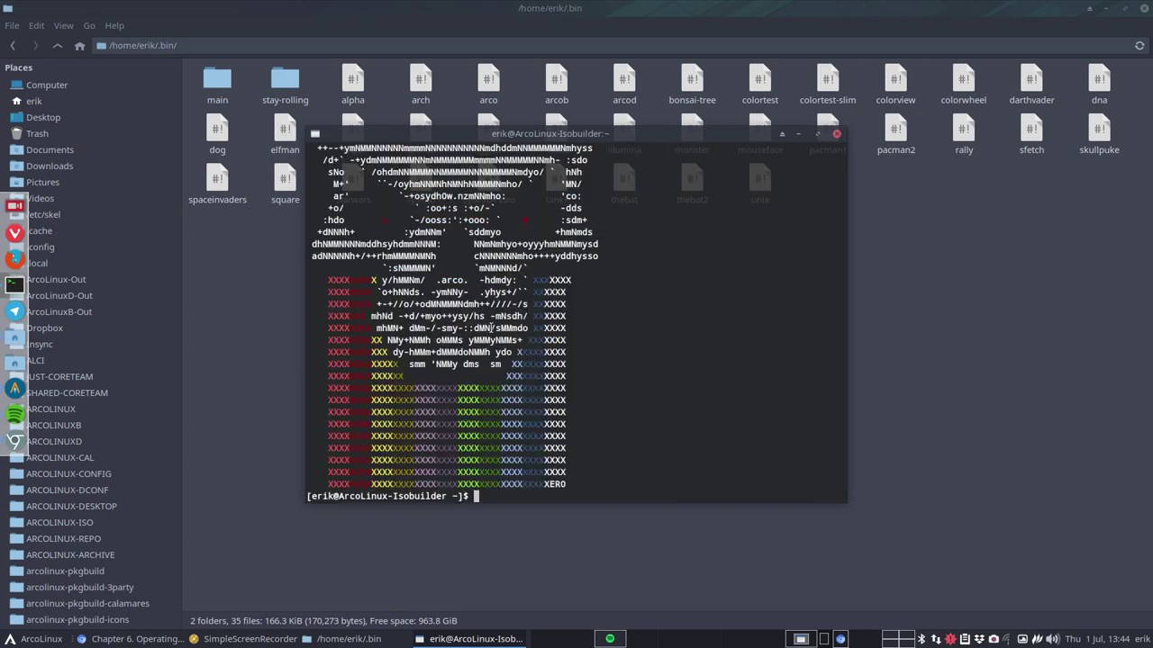
- Move the terminal window higher, narrow it to fit around the skull artwork, and close it
drag(610, 133, 675, 39)
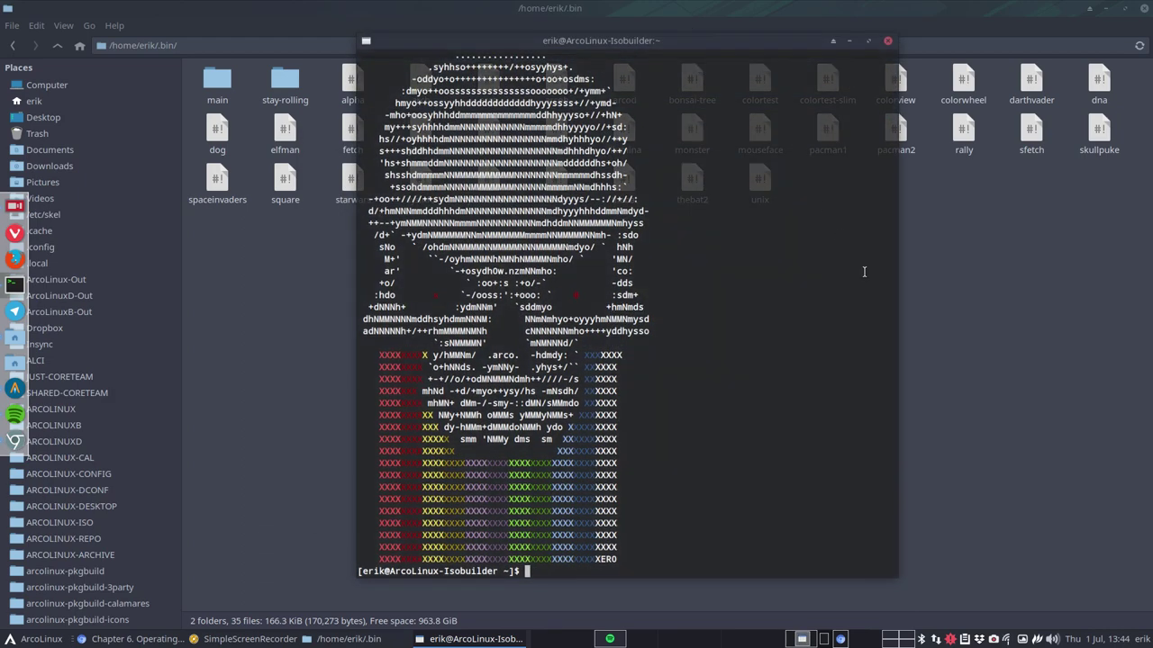
drag(897, 317, 676, 387)
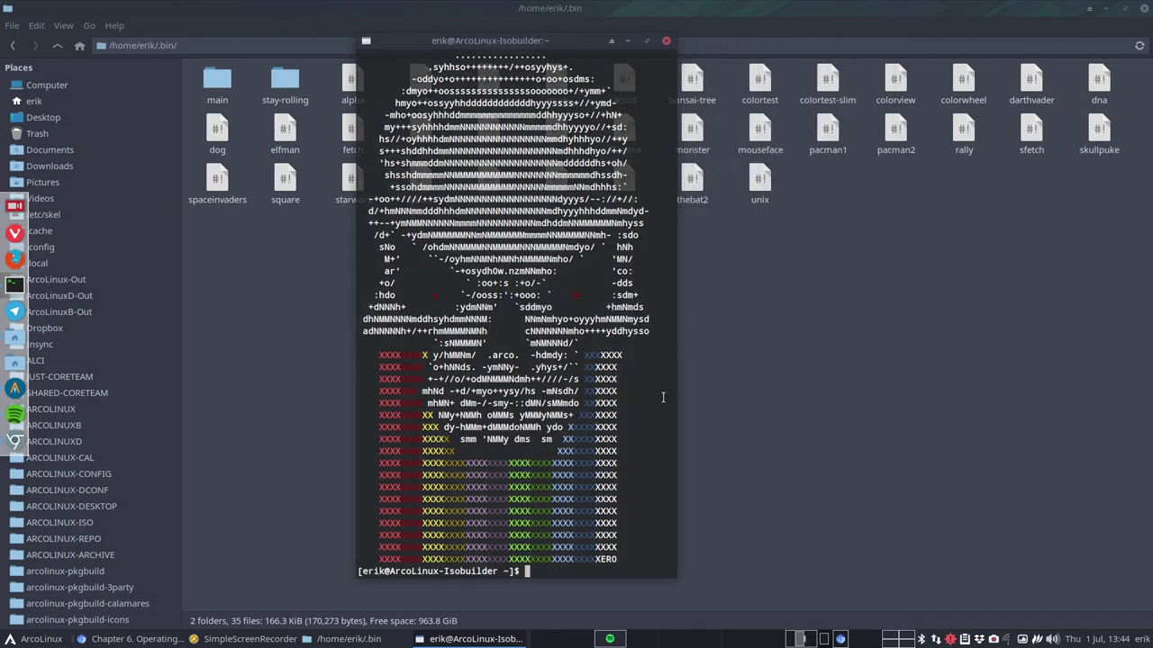
click(665, 40)
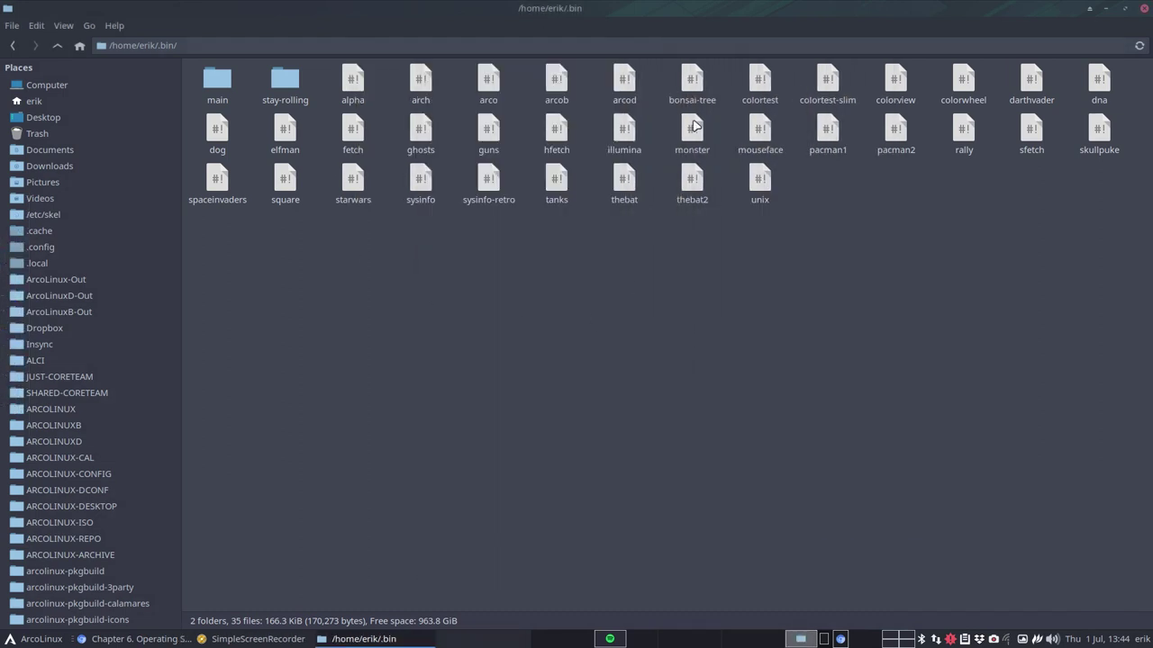
- Highlight a group of scripts in .bin, inspect the main subfolder, and go back up to the home folder
drag(455, 251, 995, 192)
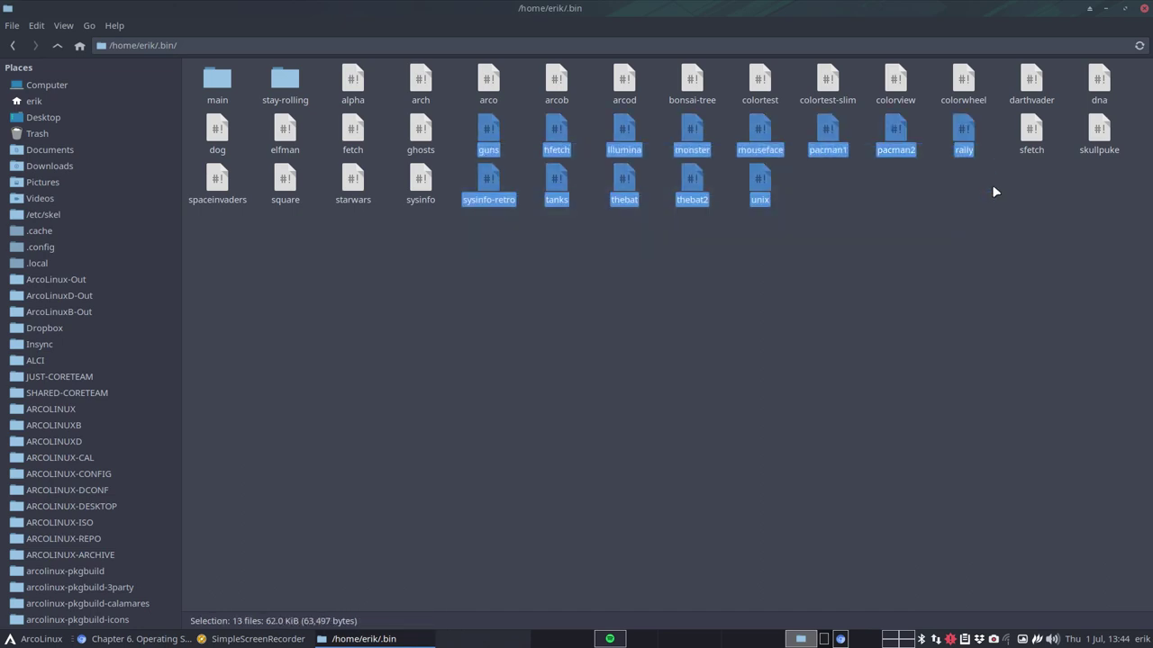
click(421, 231)
click(283, 81)
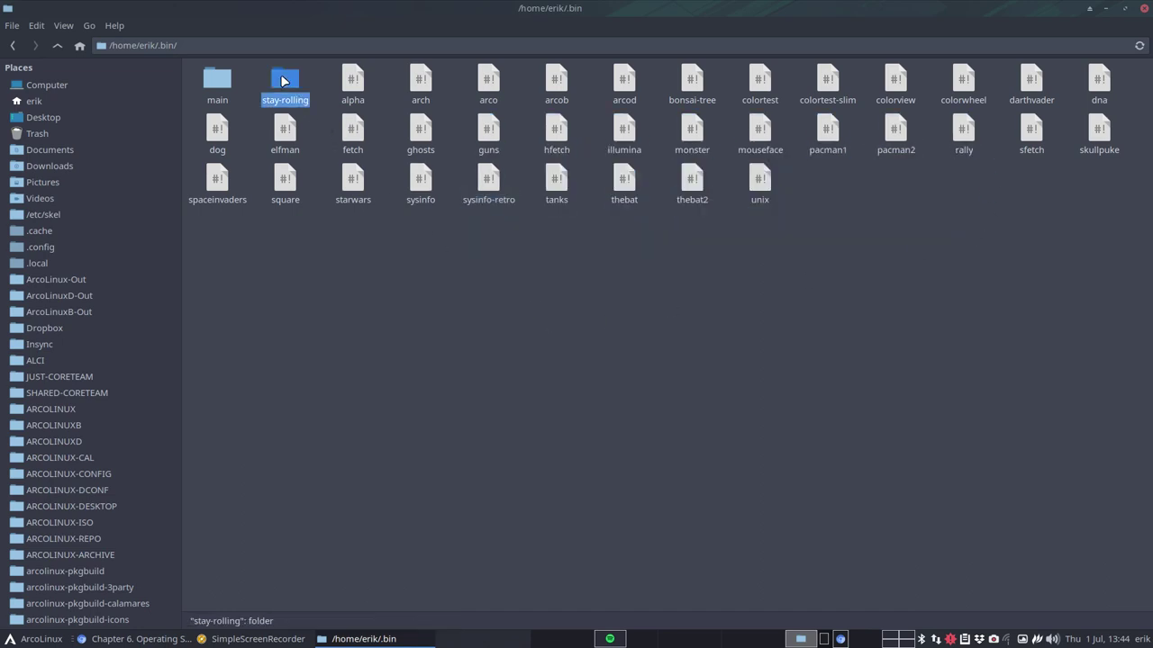
double_click(217, 81)
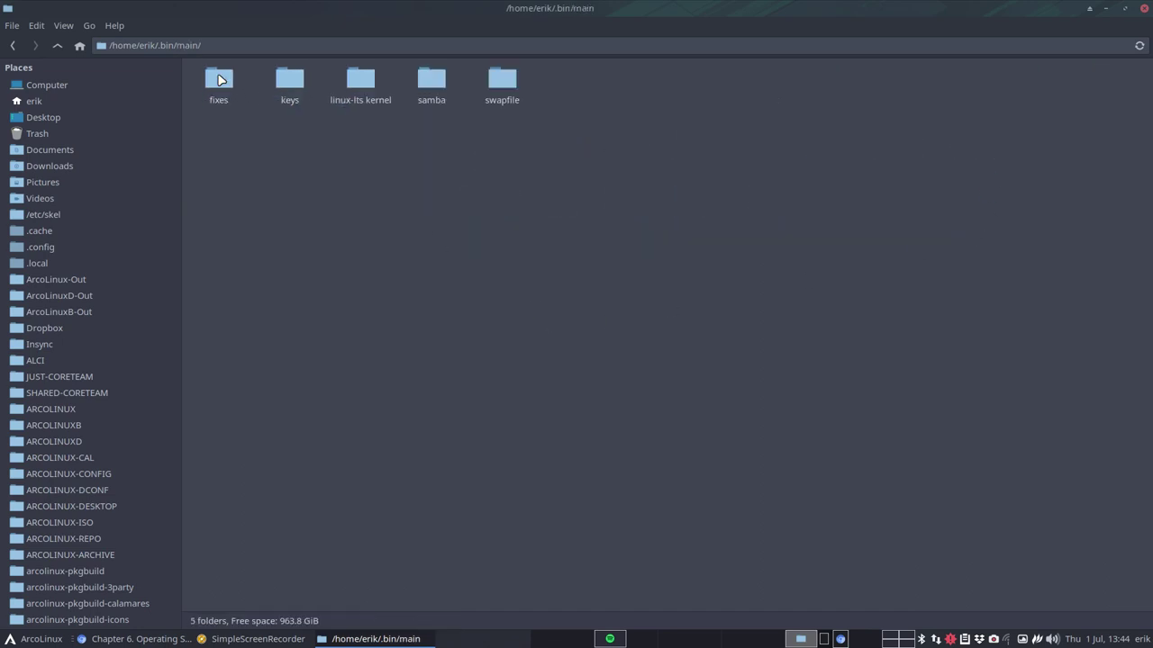
click(61, 45)
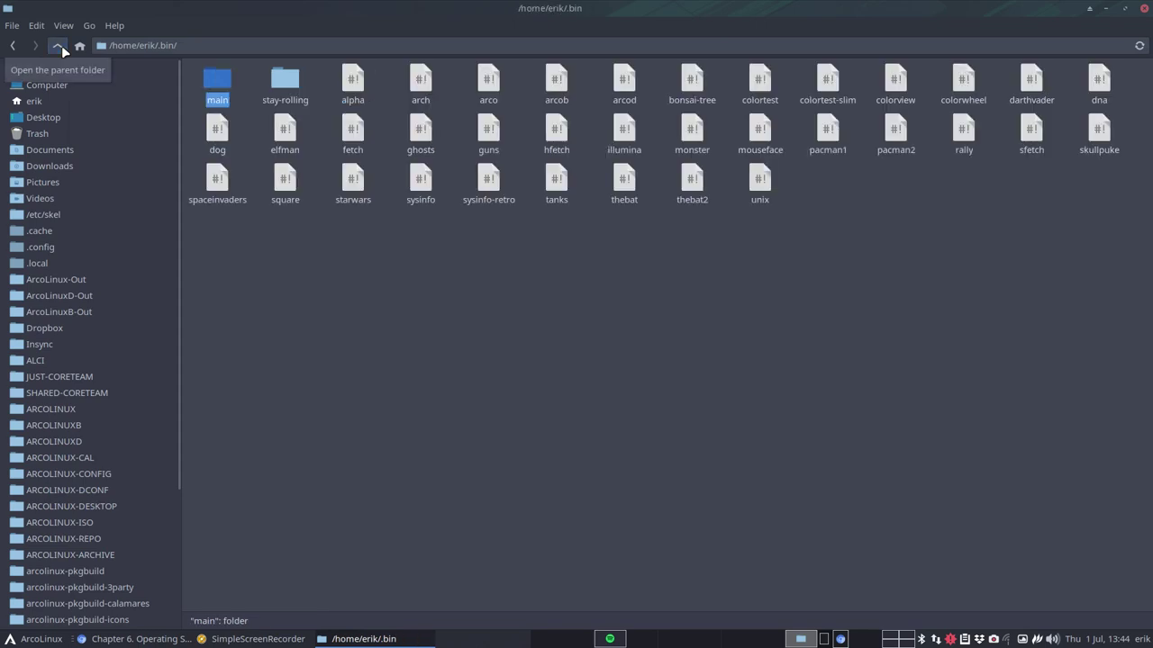
click(61, 45)
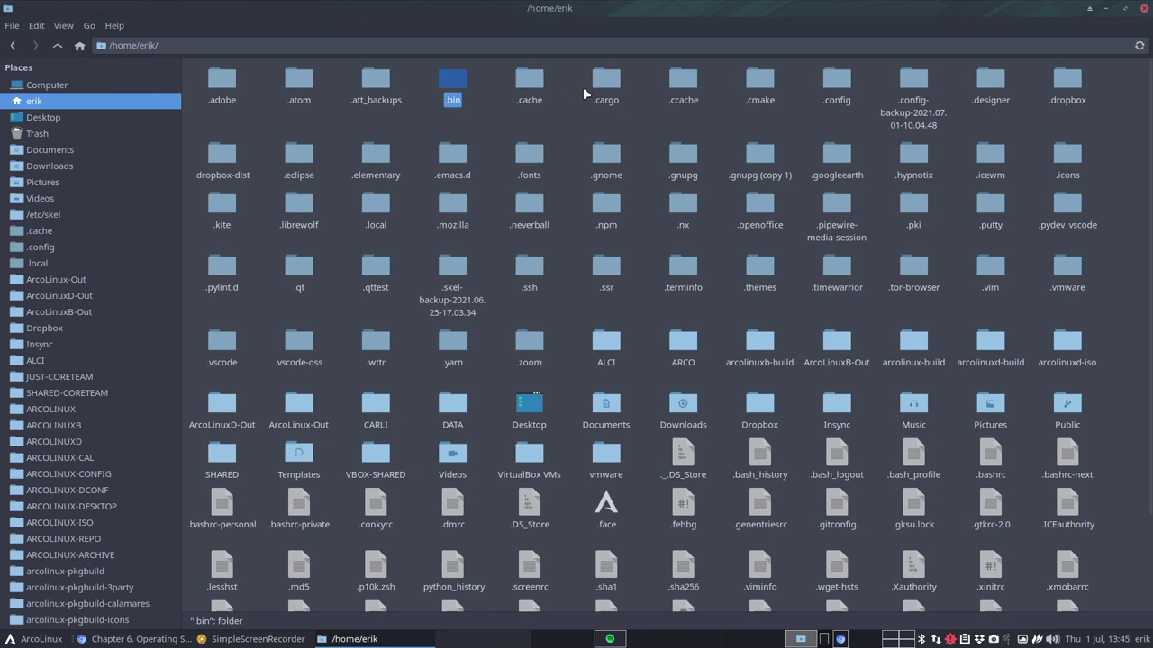
- Point out .config and .gnupg in the home folder, and open .config to highlight its i3 and openbox folders
click(844, 84)
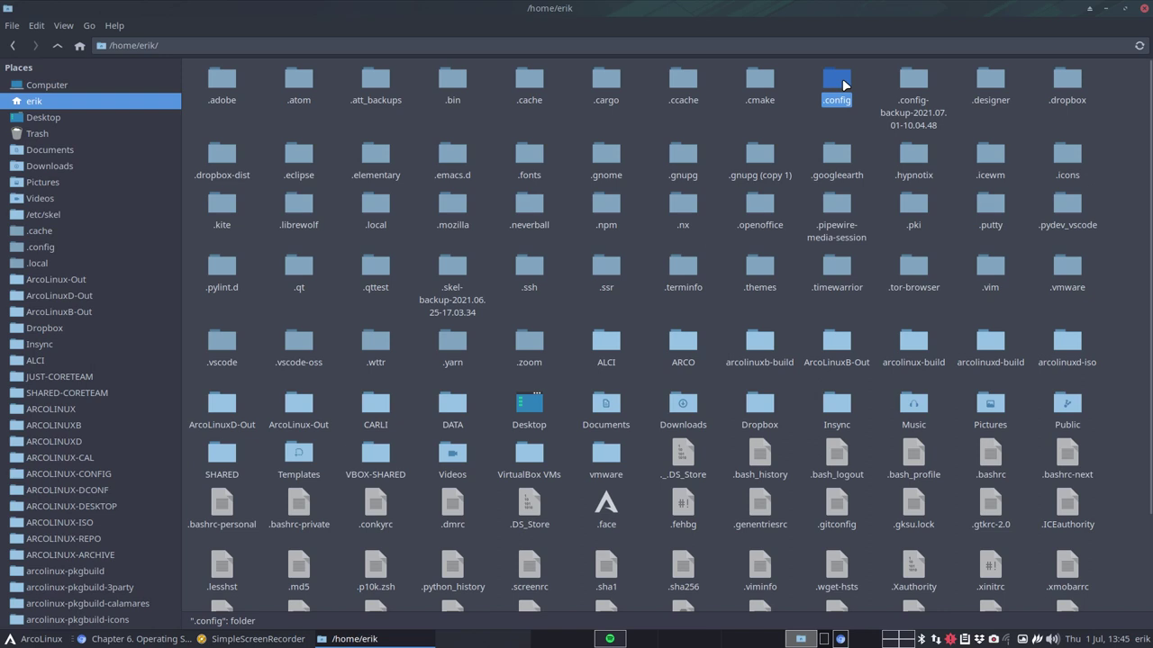
click(684, 162)
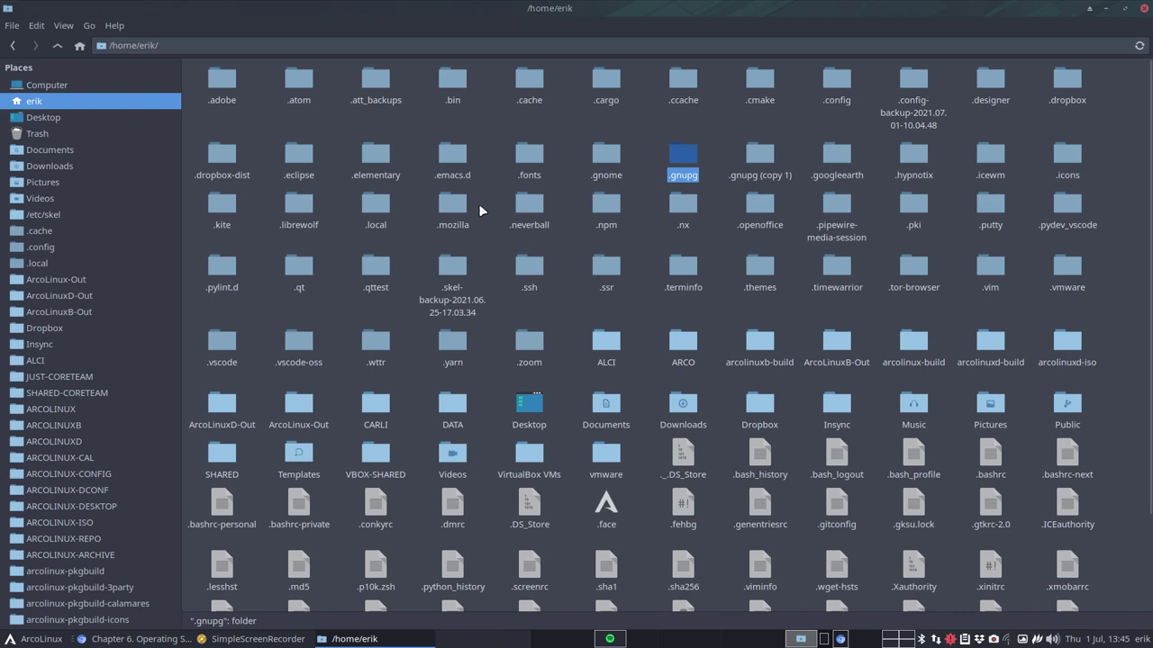
double_click(834, 86)
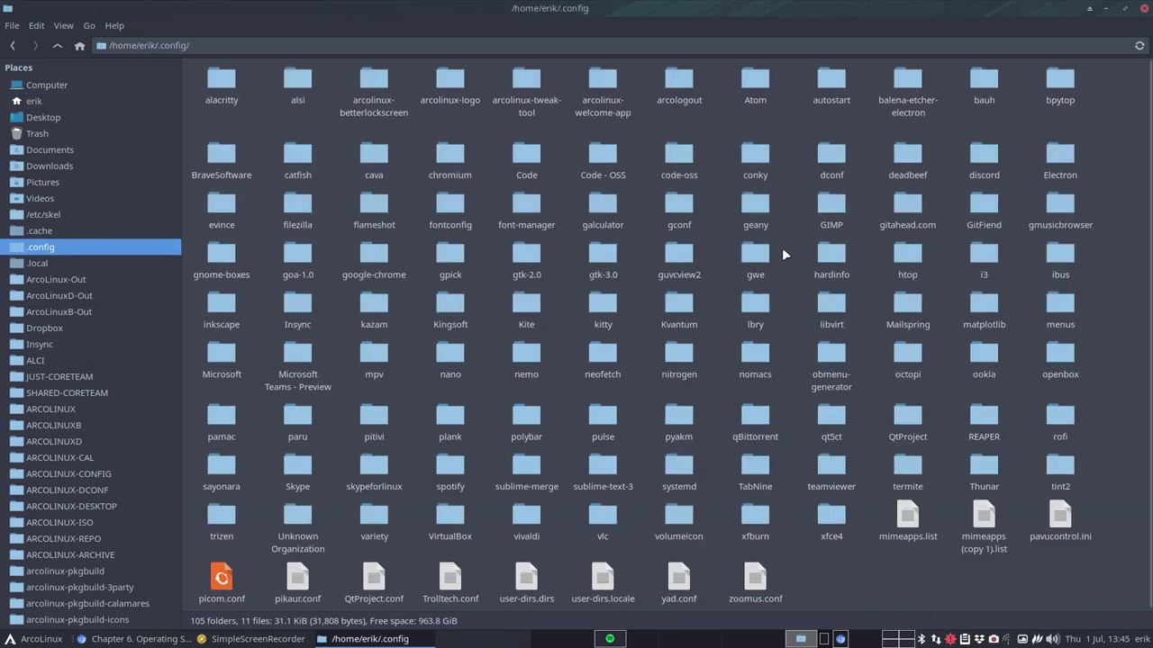
click(984, 256)
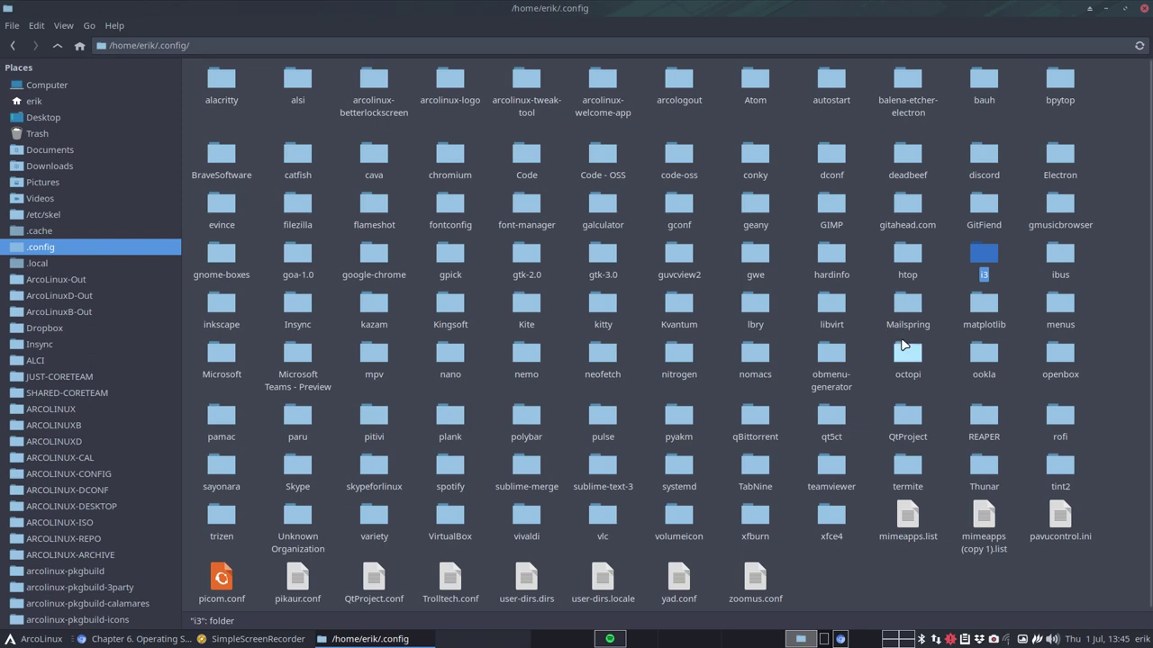
click(1058, 351)
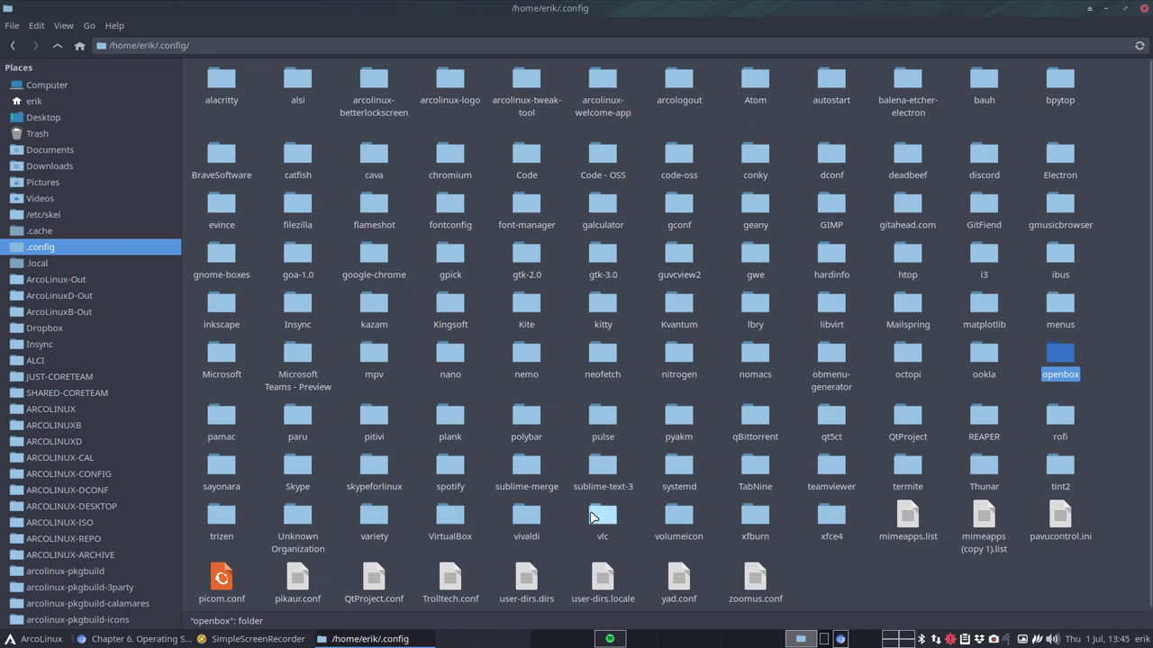
click(829, 568)
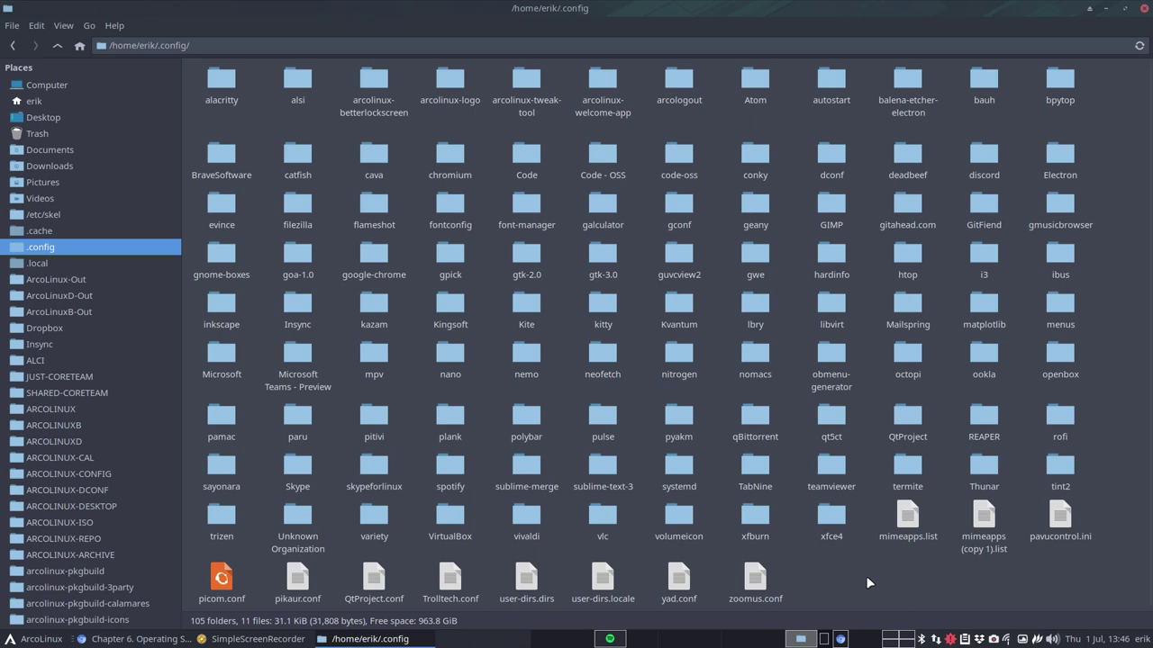
- Open the File System root from Computer and select the media and mnt folders in turn
click(57, 87)
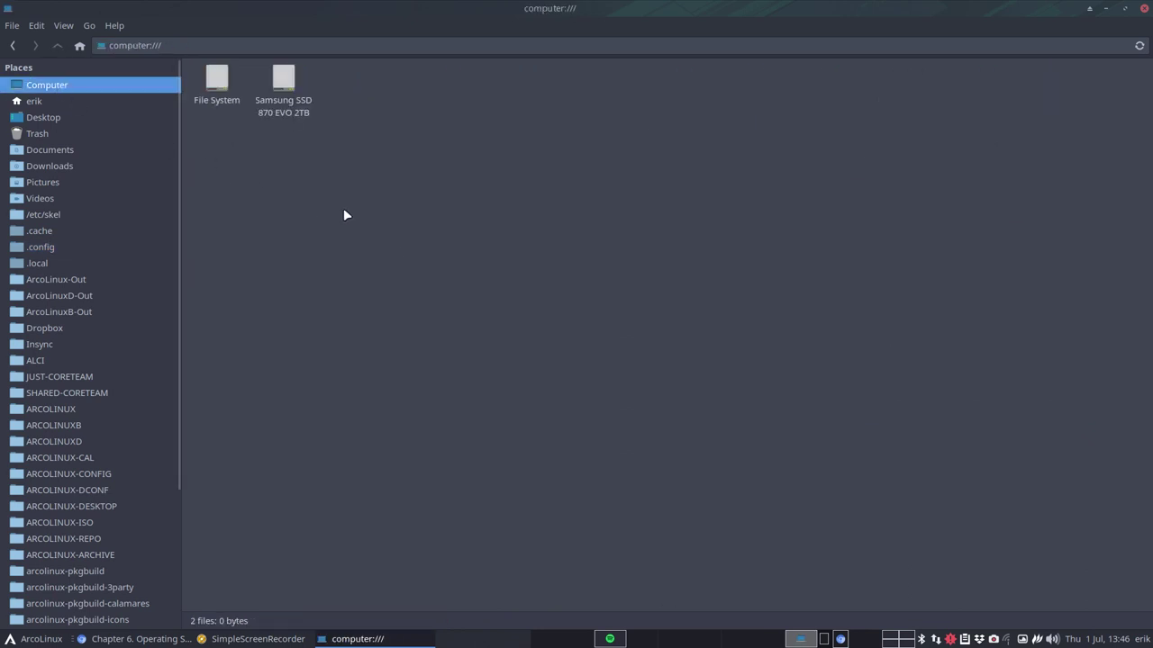
double_click(216, 79)
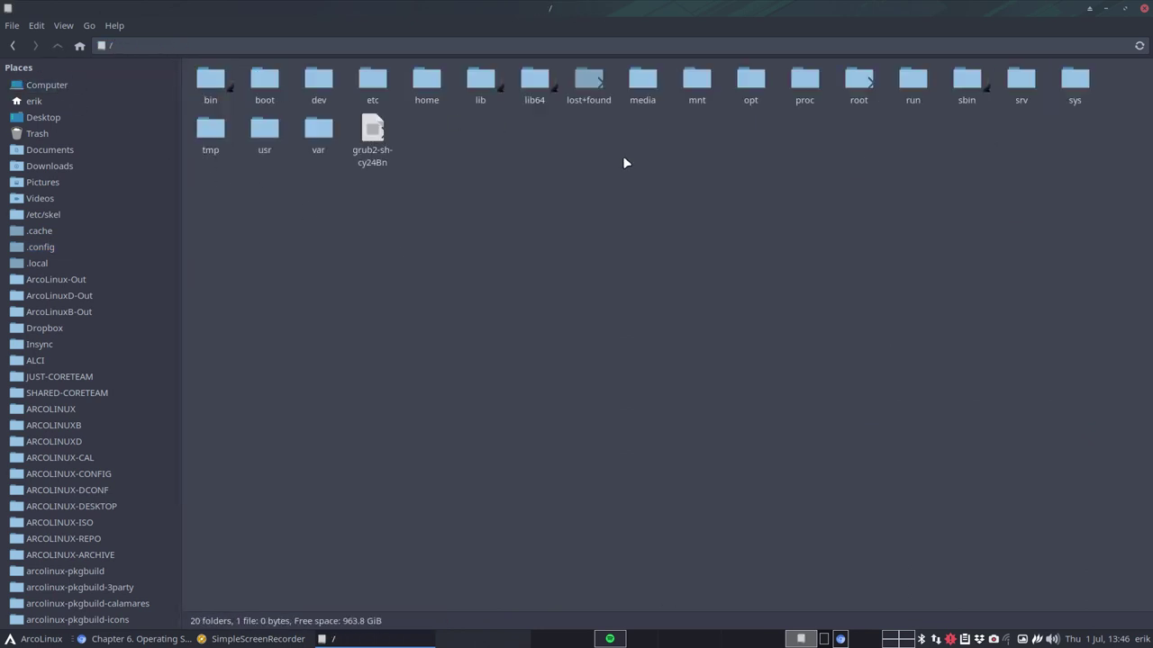
click(644, 97)
click(703, 88)
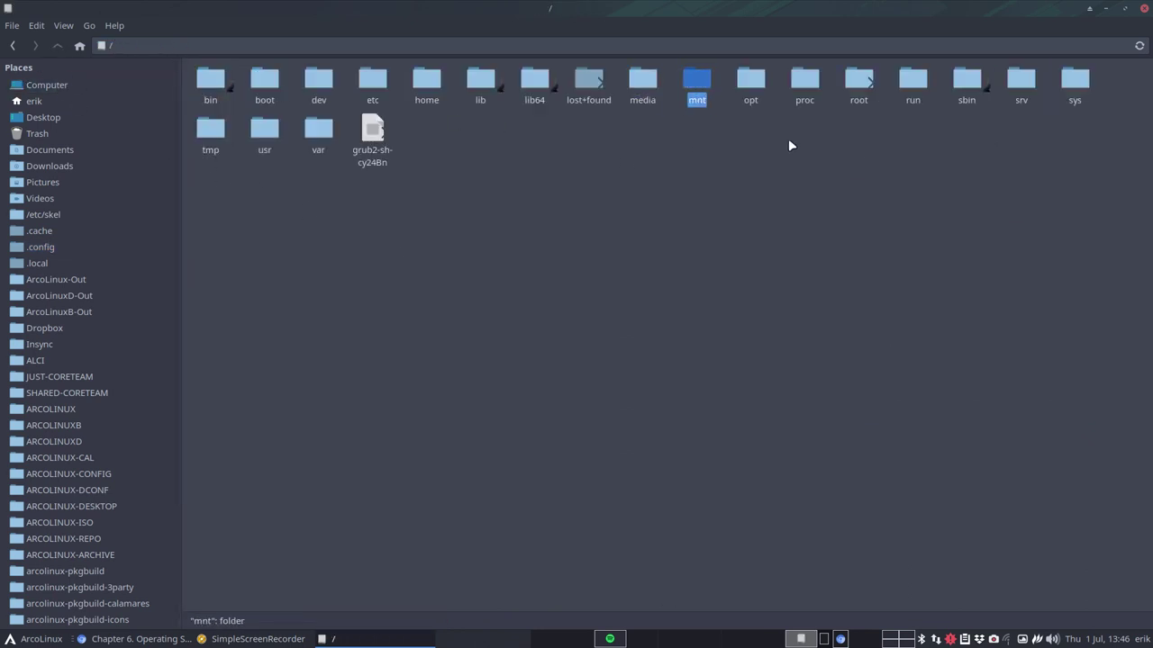
- Inspect the contents of /run, go back up to the root directory, and open /opt
click(909, 90)
double_click(913, 86)
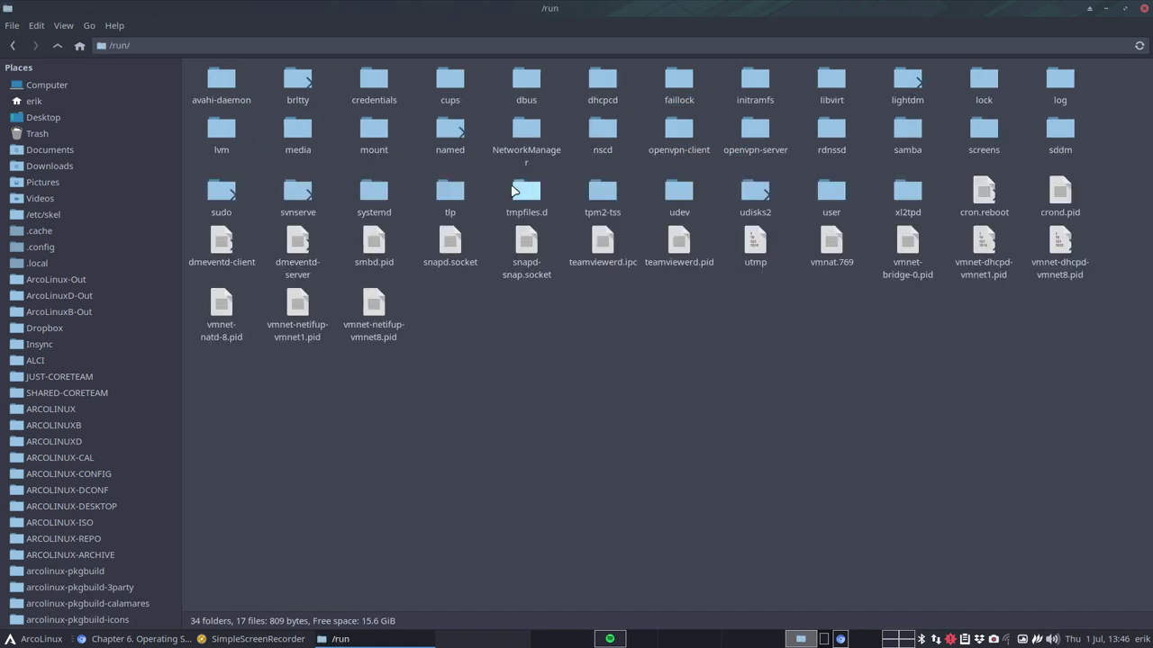
click(56, 46)
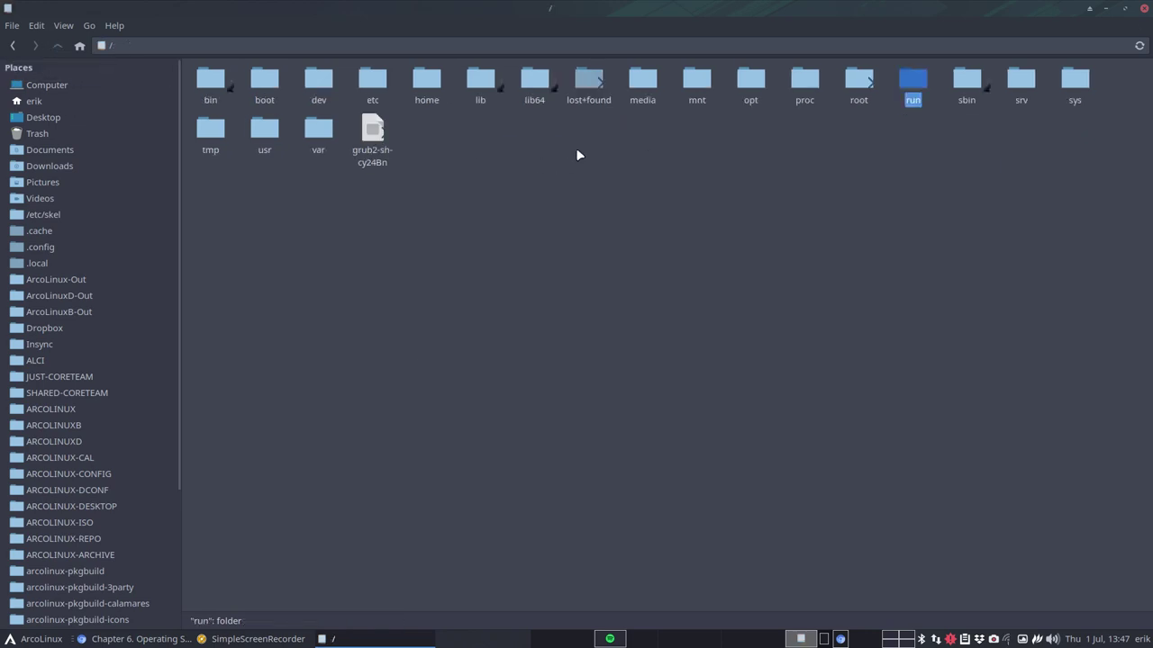
click(740, 79)
double_click(740, 79)
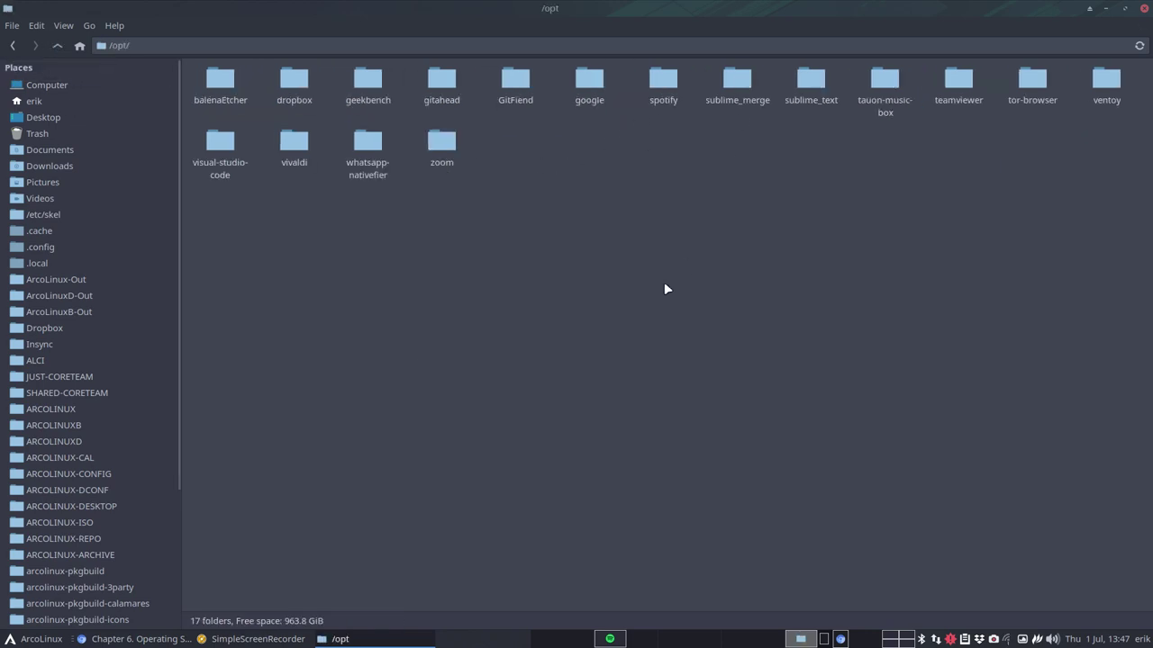